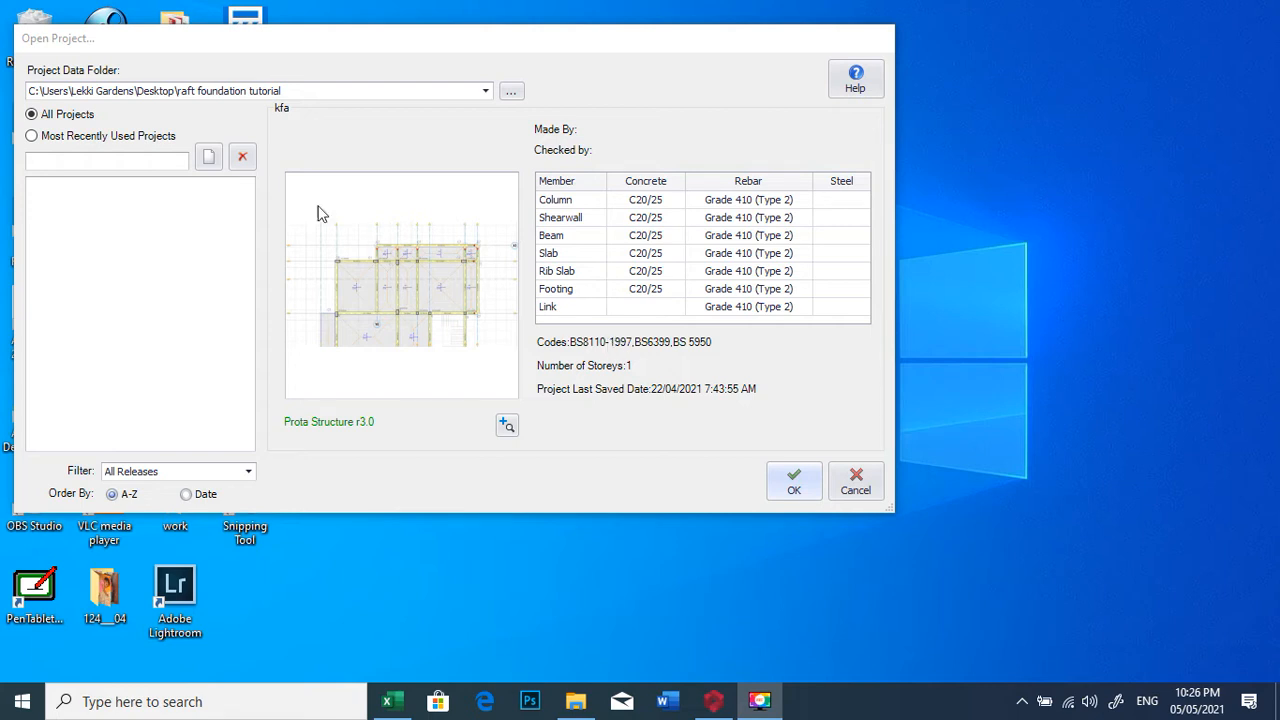
Create a new project with the code raft-foundation and import the UK (BS8110) settings template
{"action": "left_click", "coordinate": [207, 160]}
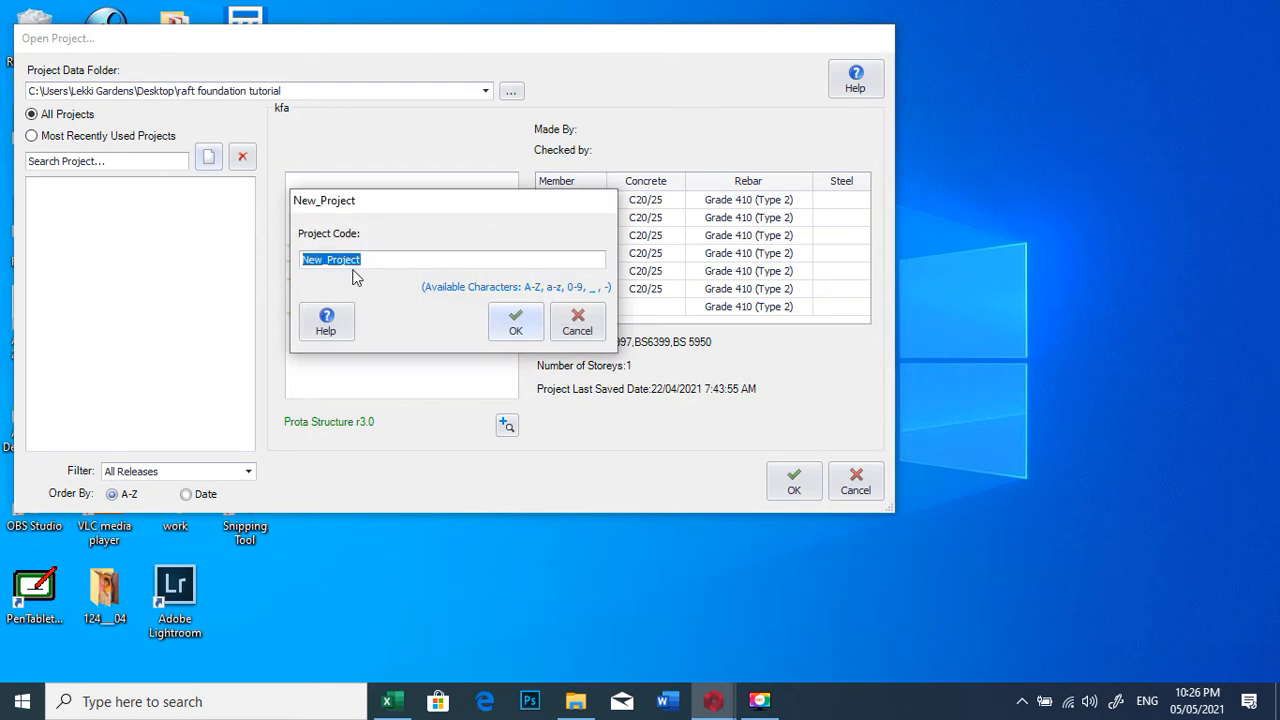
{"action": "type", "text": "raft"}
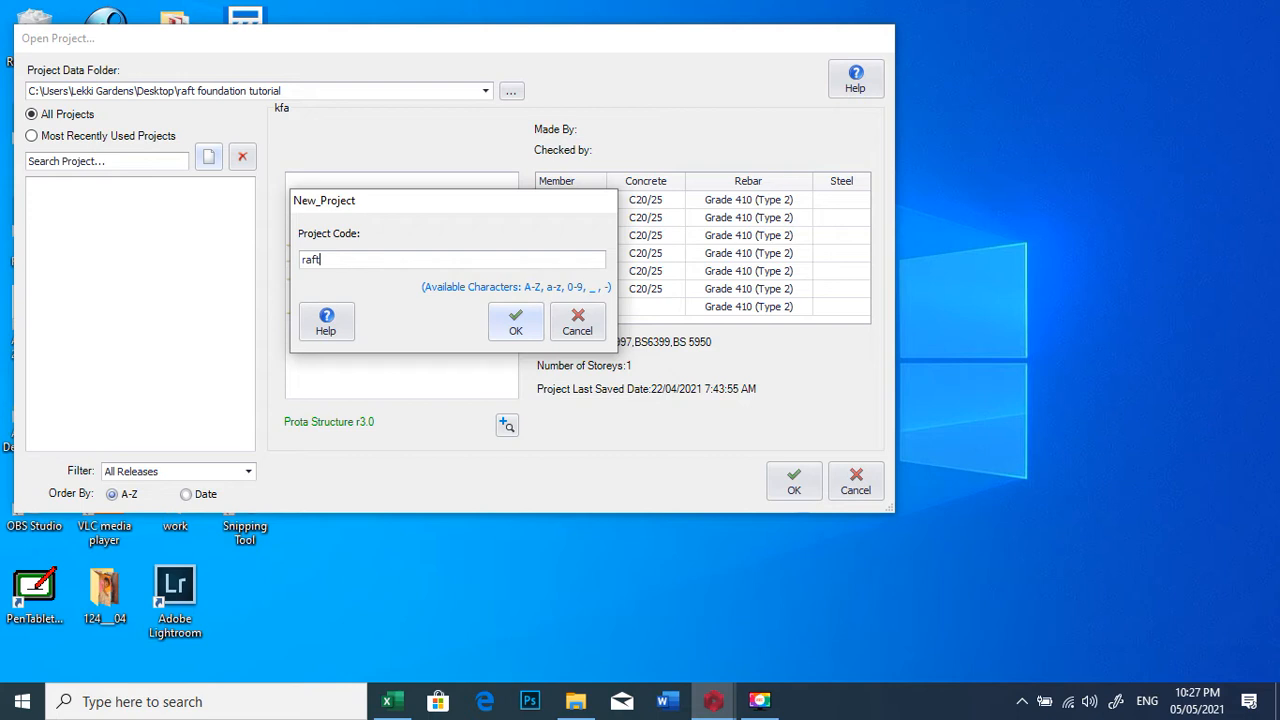
{"action": "type", "text": "-foundation"}
{"action": "left_click", "coordinate": [513, 320]}
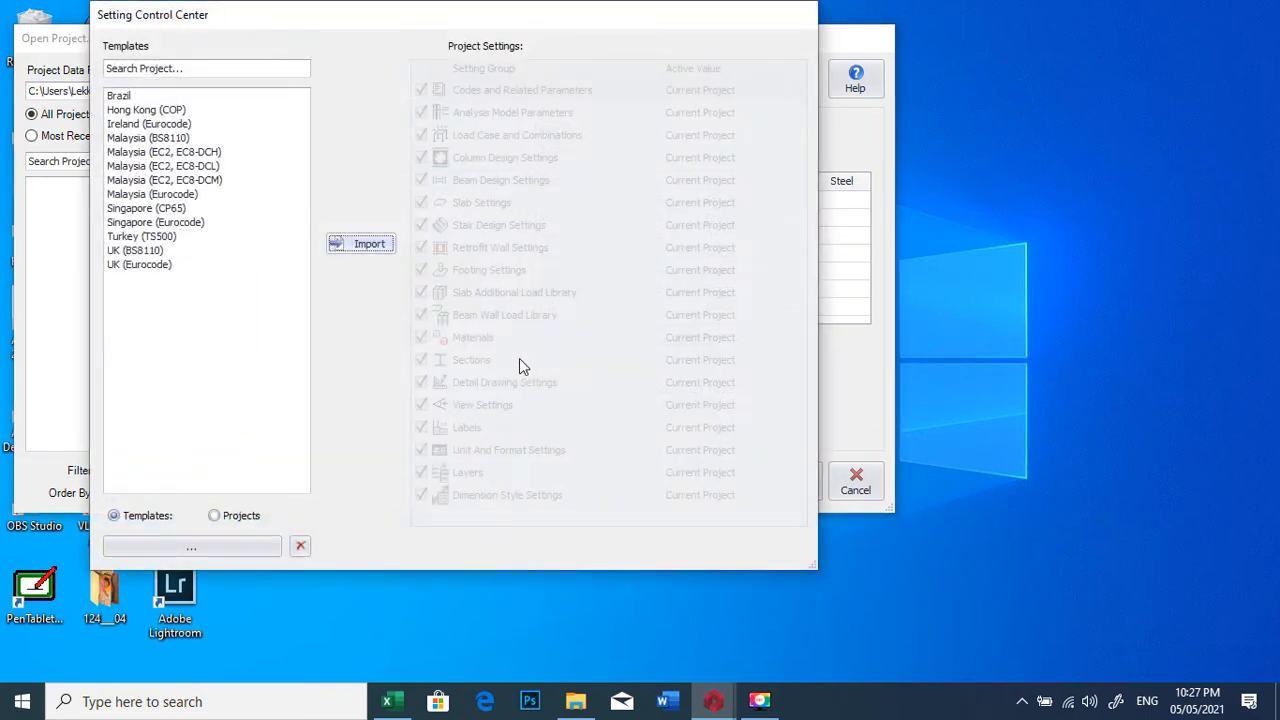
{"action": "left_click", "coordinate": [138, 252]}
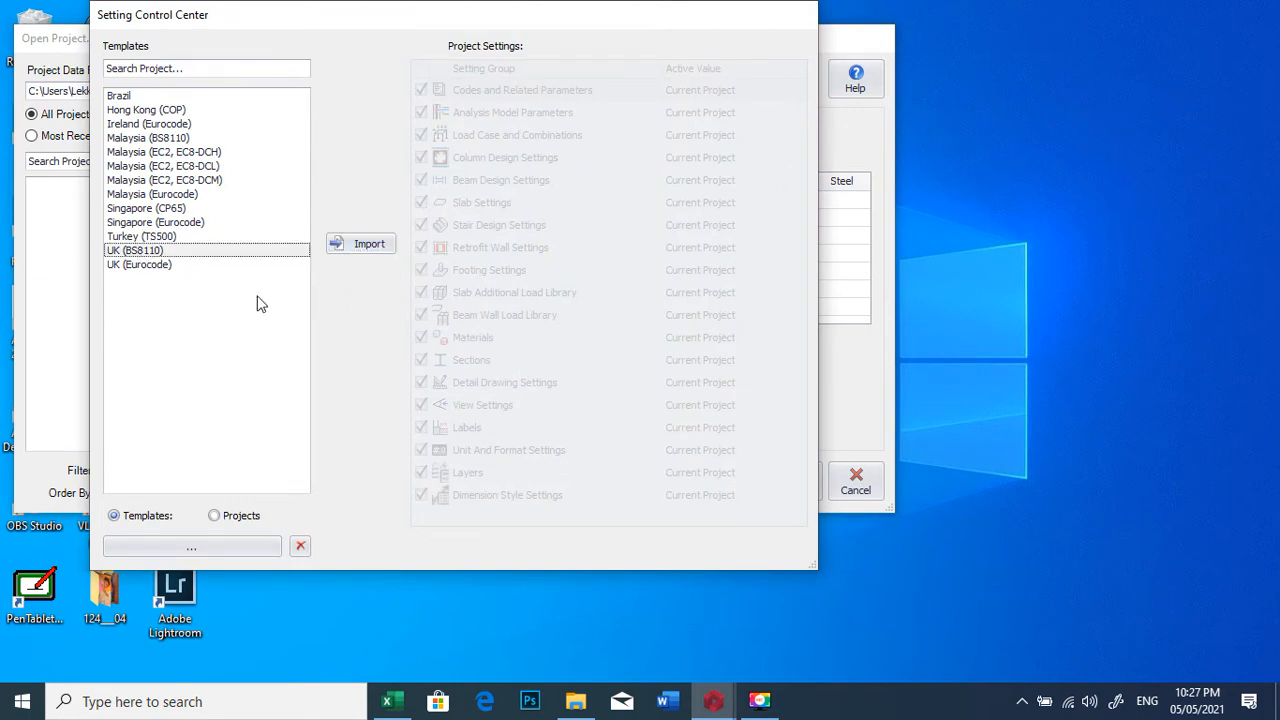
{"action": "left_click", "coordinate": [359, 245]}
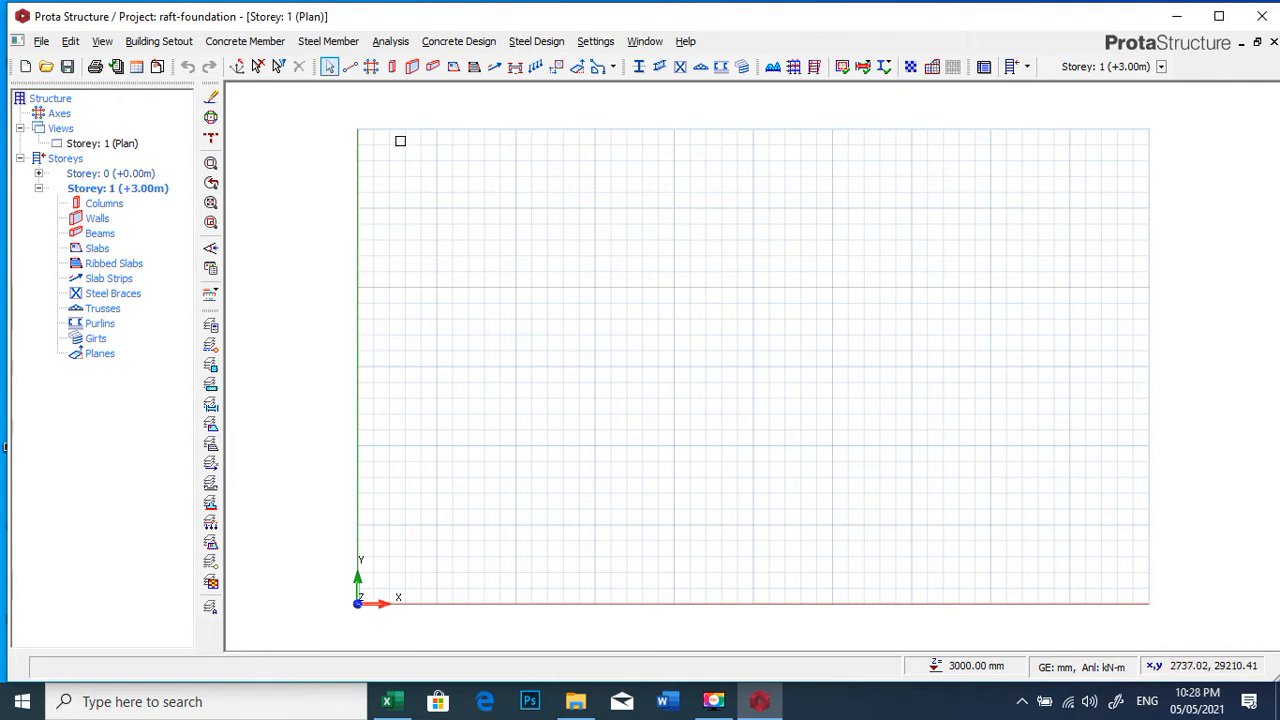
Generate an orthogonal axis grid from reference point 10000, 20000 with 4000*3 spacings in both directions
{"action": "left_click", "coordinate": [371, 68]}
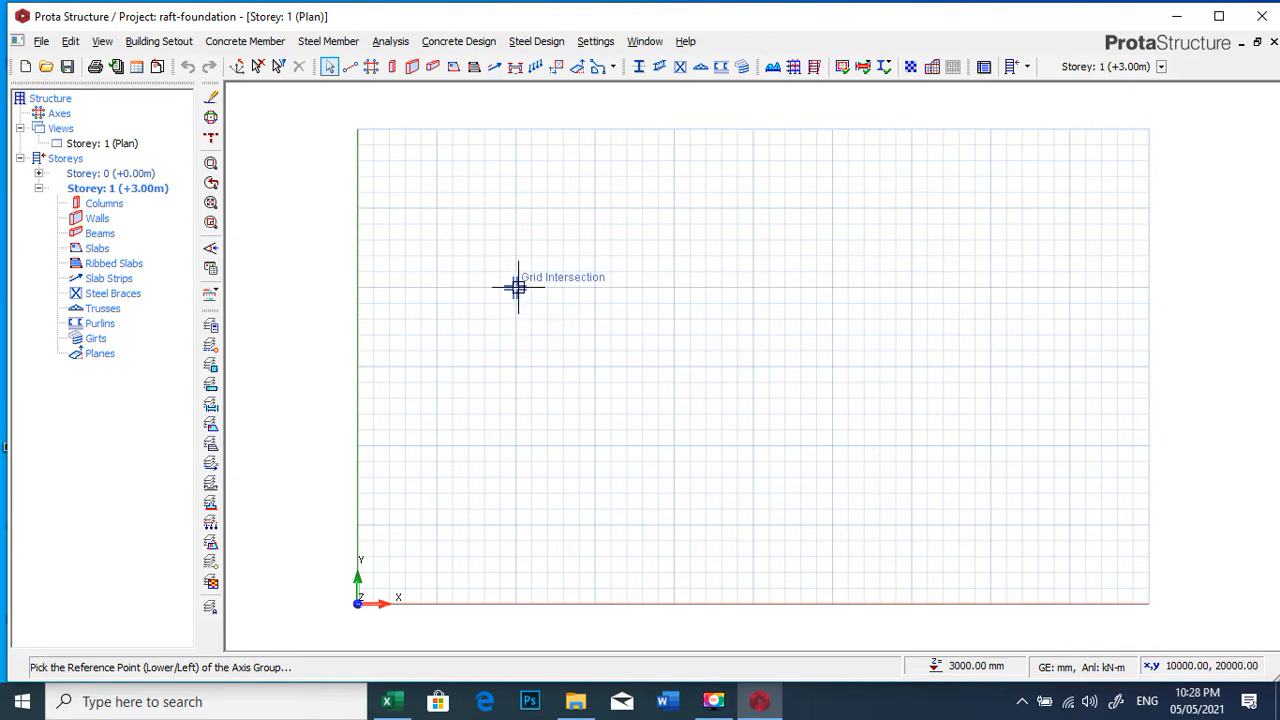
{"action": "left_click", "coordinate": [517, 288]}
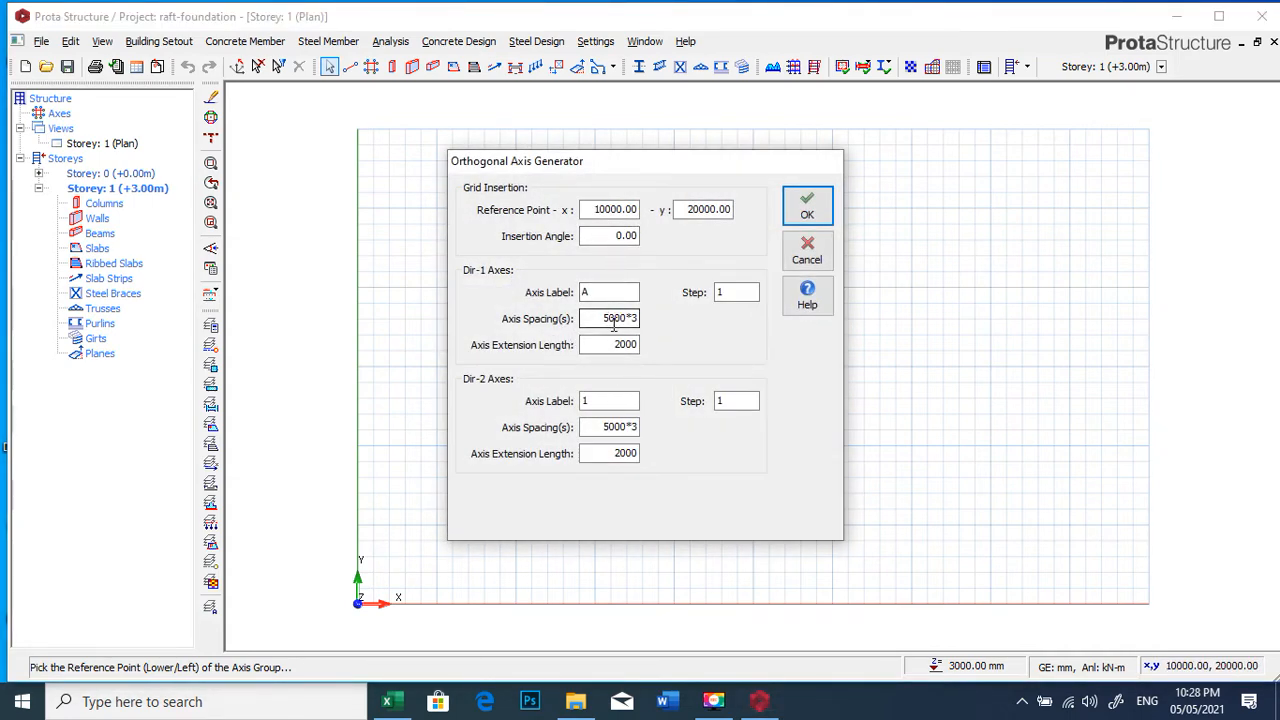
{"action": "left_click", "coordinate": [611, 320]}
{"action": "left_click_drag", "start_coordinate": [609, 318], "coordinate": [603, 318]}
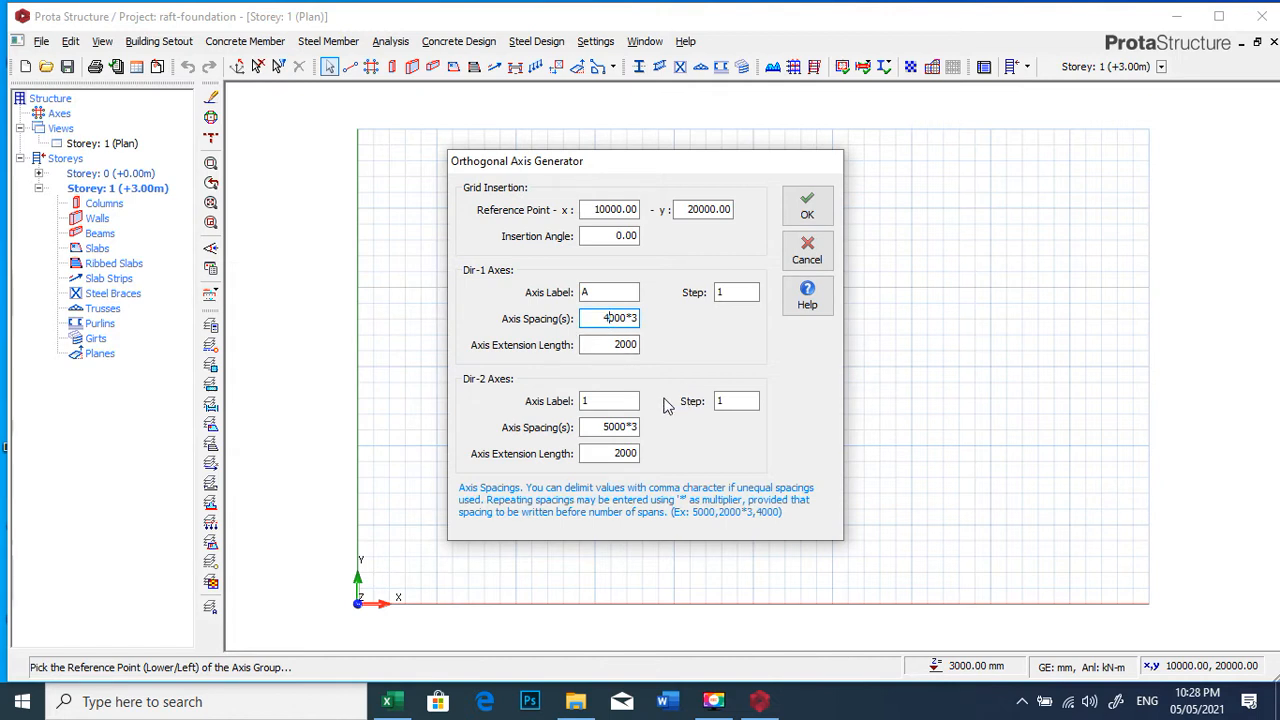
{"action": "double_click", "coordinate": [609, 427]}
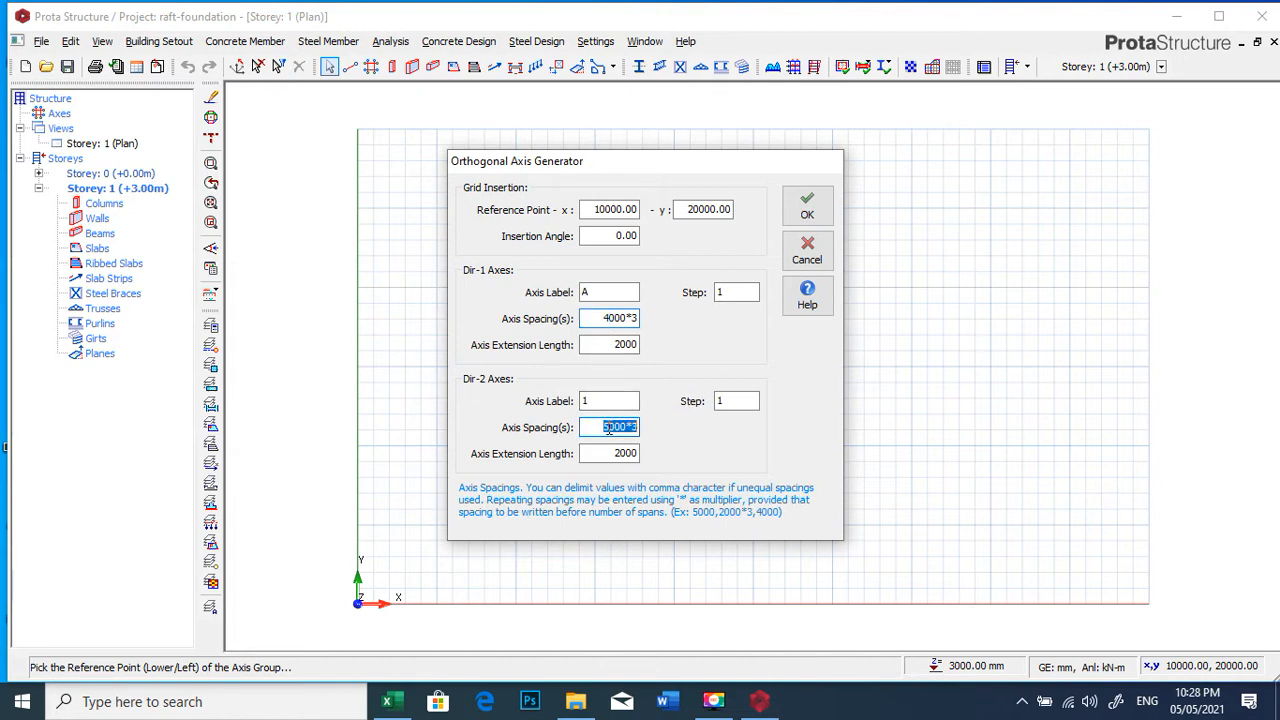
{"action": "left_click_drag", "start_coordinate": [609, 432], "coordinate": [603, 430]}
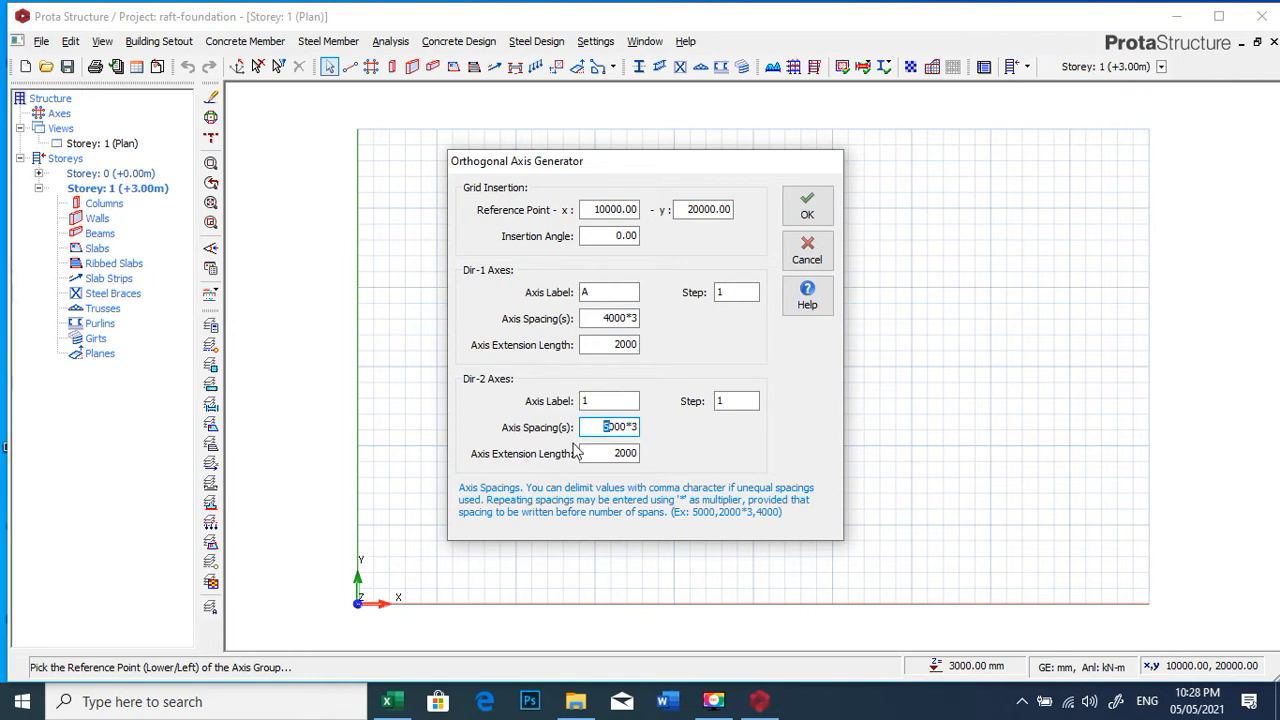
{"action": "type", "text": "4"}
{"action": "left_click", "coordinate": [807, 206]}
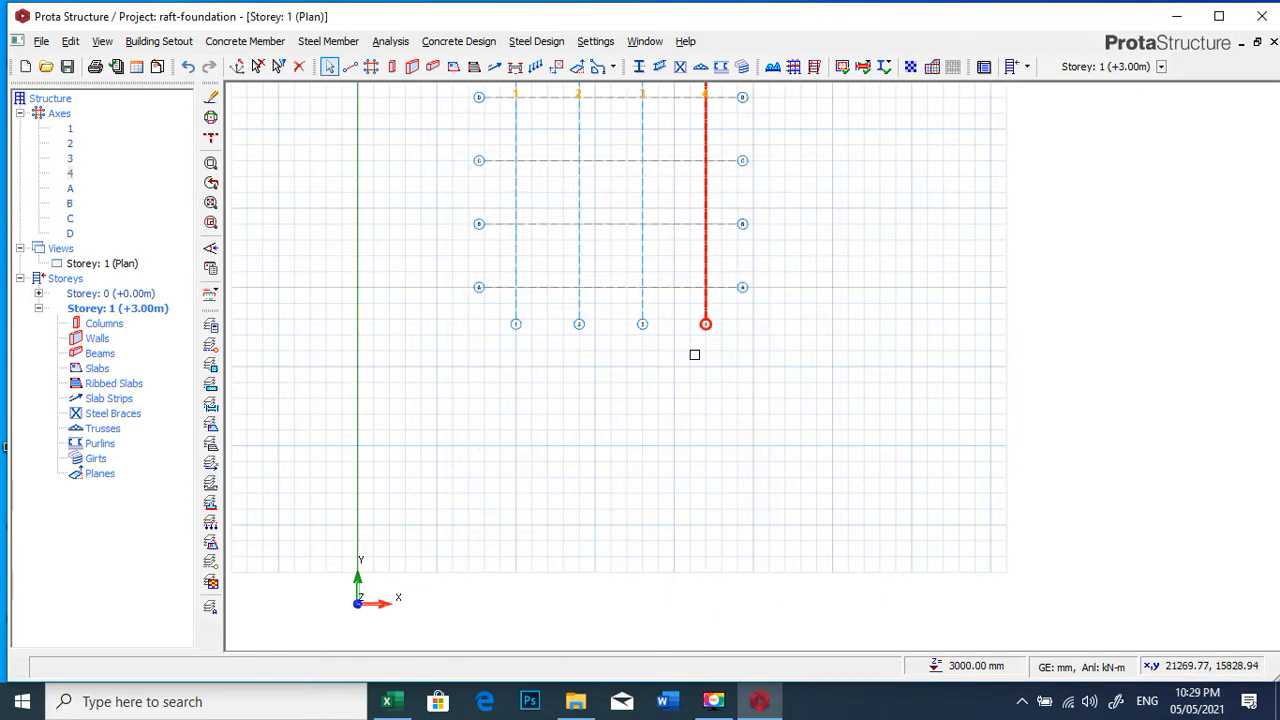
Place 230 x 230 mm columns where axis D crosses axes 1 to 4
{"action": "scroll", "coordinate": [680, 391], "scroll_direction": "down", "scroll_amount": 2}
{"action": "scroll", "coordinate": [656, 249], "scroll_direction": "up", "scroll_amount": 3}
{"action": "scroll", "coordinate": [560, 190], "scroll_direction": "up", "scroll_amount": 2}
{"action": "scroll", "coordinate": [520, 260], "scroll_direction": "down", "scroll_amount": 3}
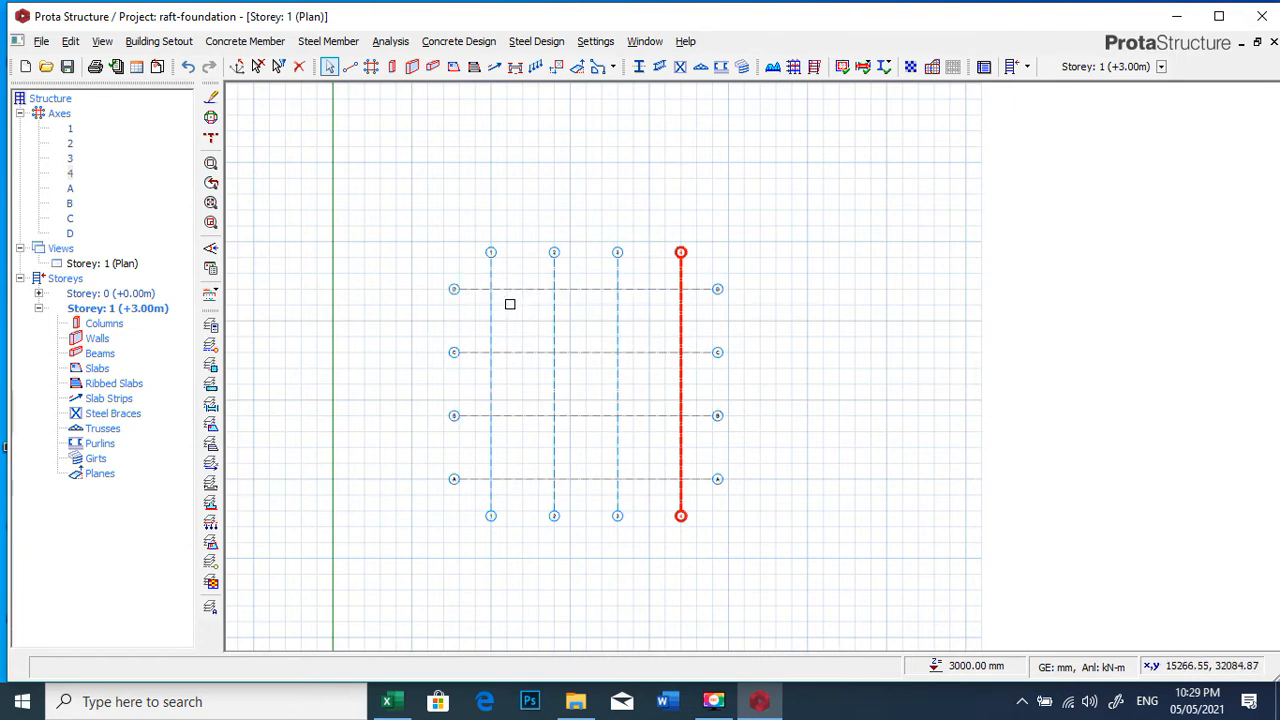
{"action": "scroll", "coordinate": [495, 293], "scroll_direction": "up", "scroll_amount": 2}
{"action": "scroll", "coordinate": [481, 230], "scroll_direction": "down", "scroll_amount": 2}
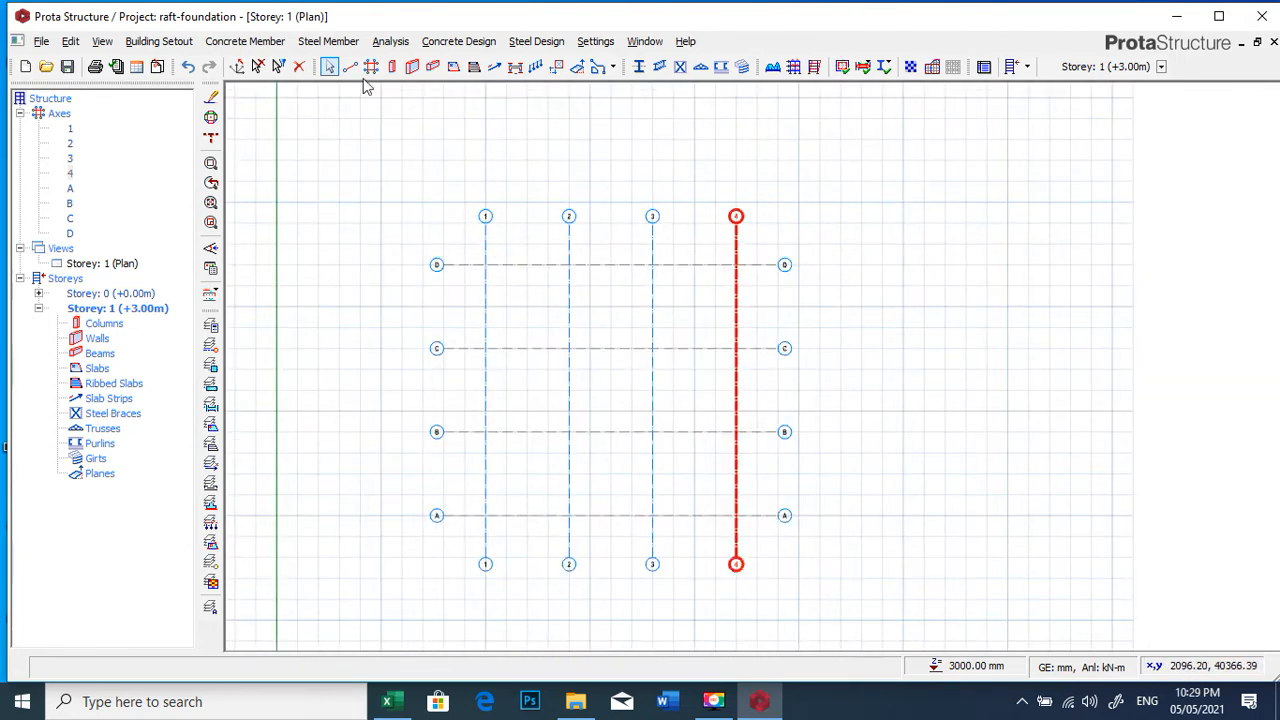
{"action": "left_click", "coordinate": [393, 67]}
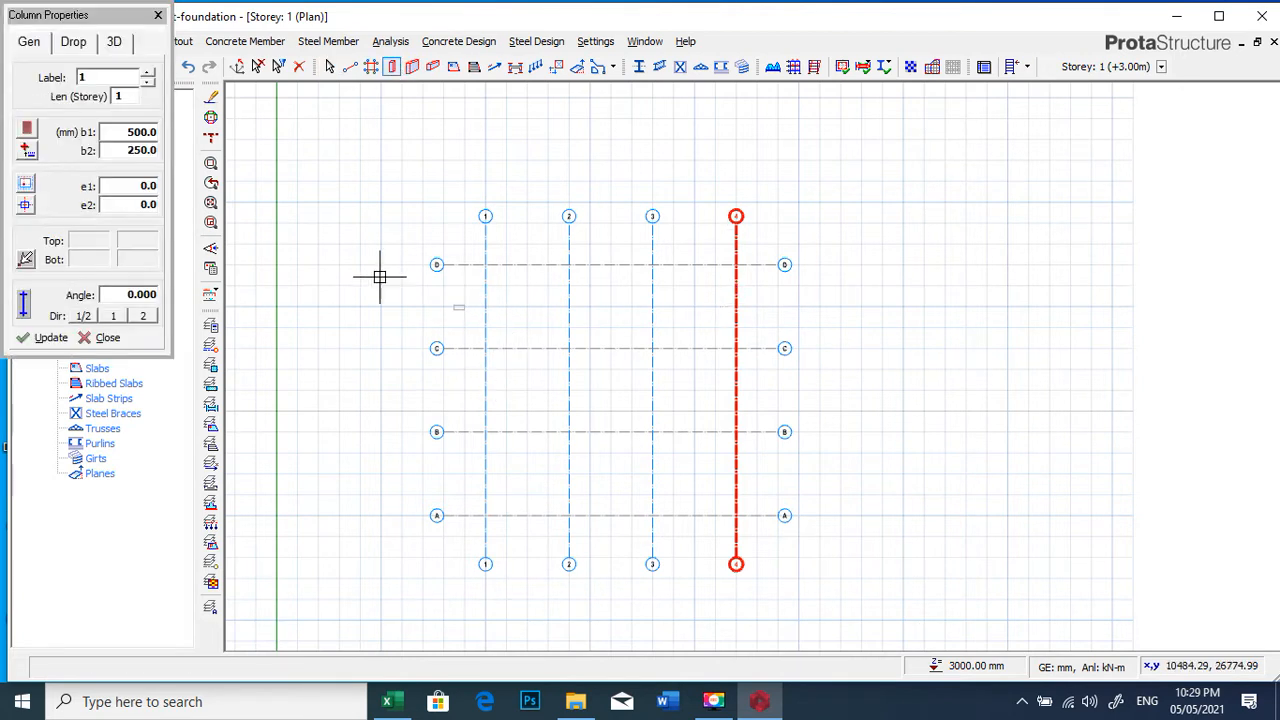
{"action": "left_click_drag", "start_coordinate": [142, 132], "coordinate": [88, 132]}
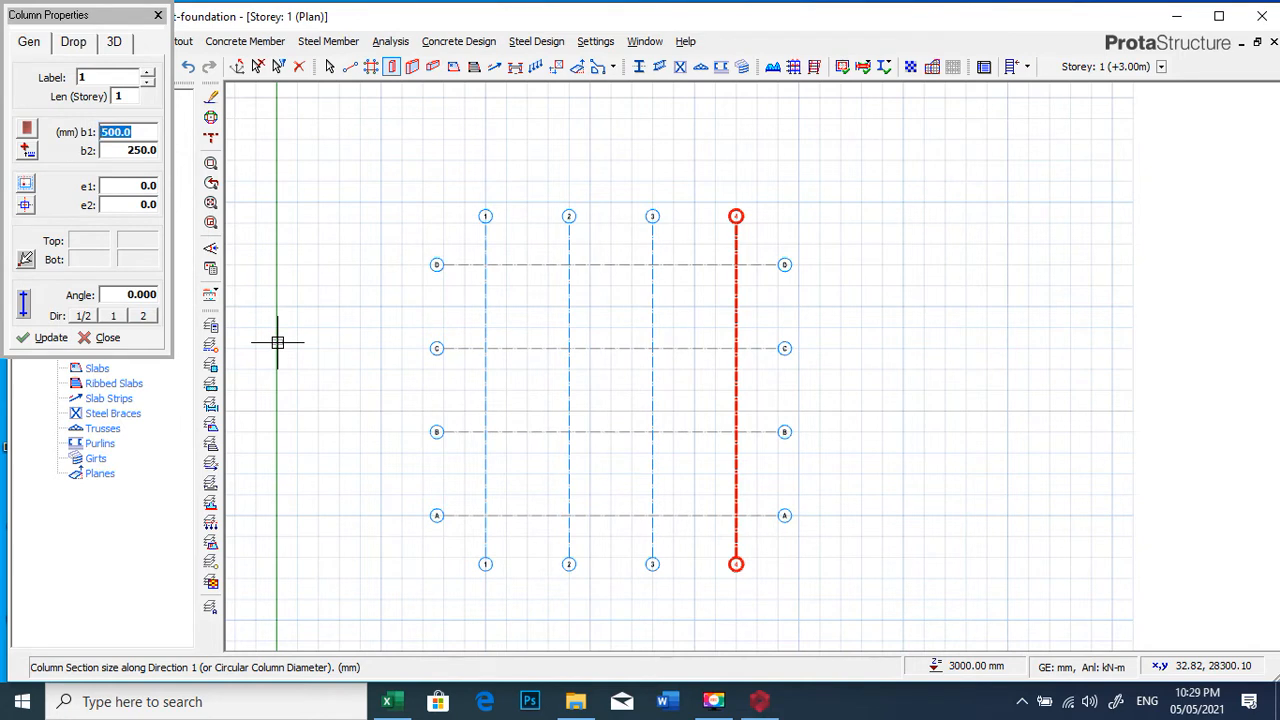
{"action": "type", "text": "230"}
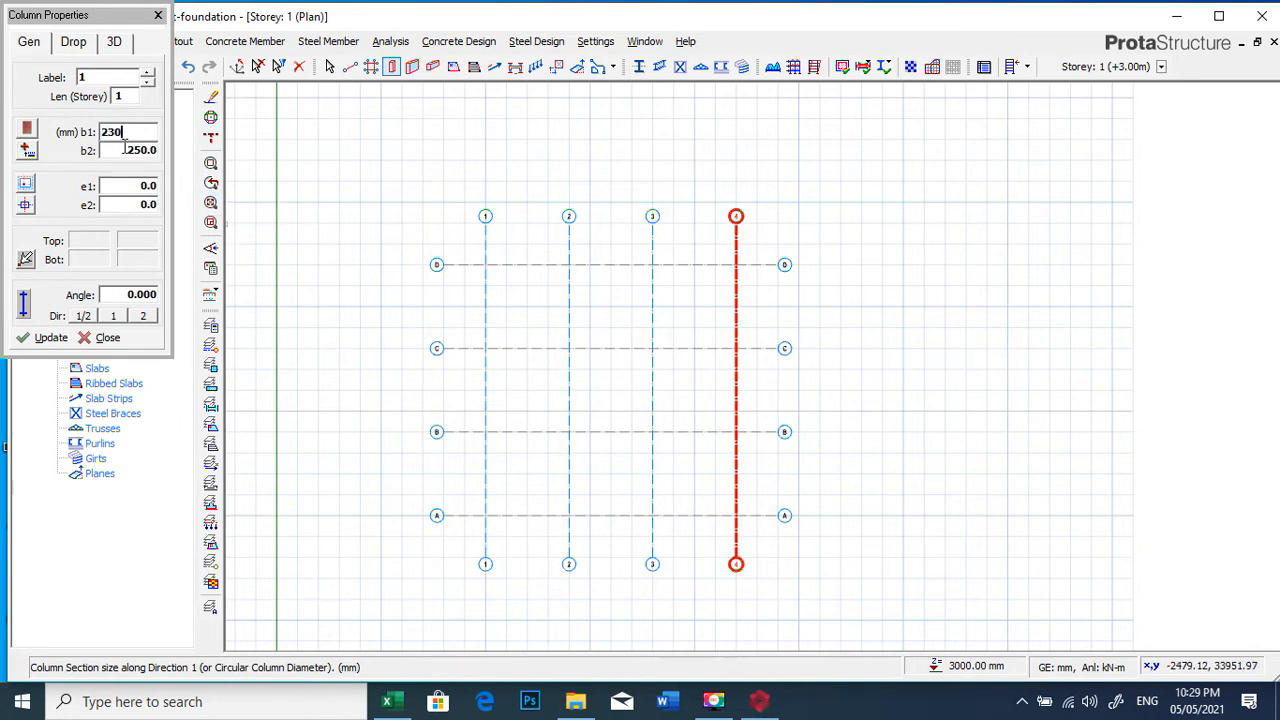
{"action": "key", "text": "Tab"}
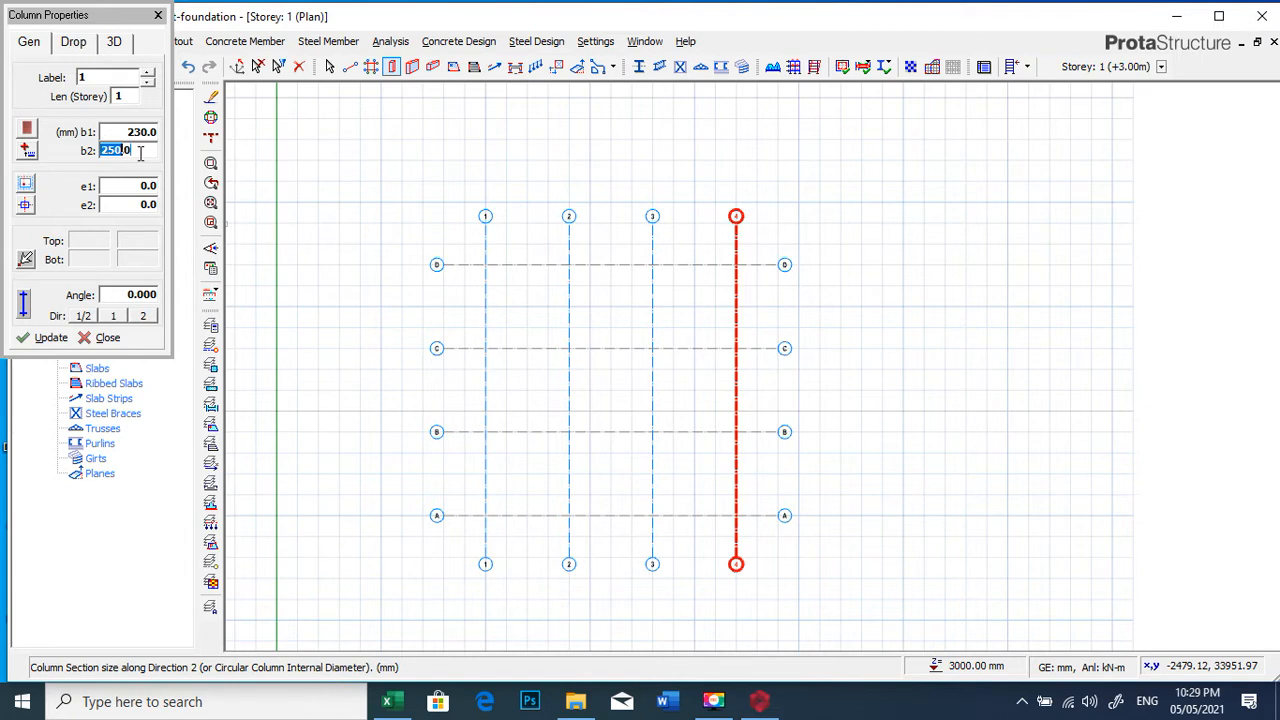
{"action": "type", "text": "230"}
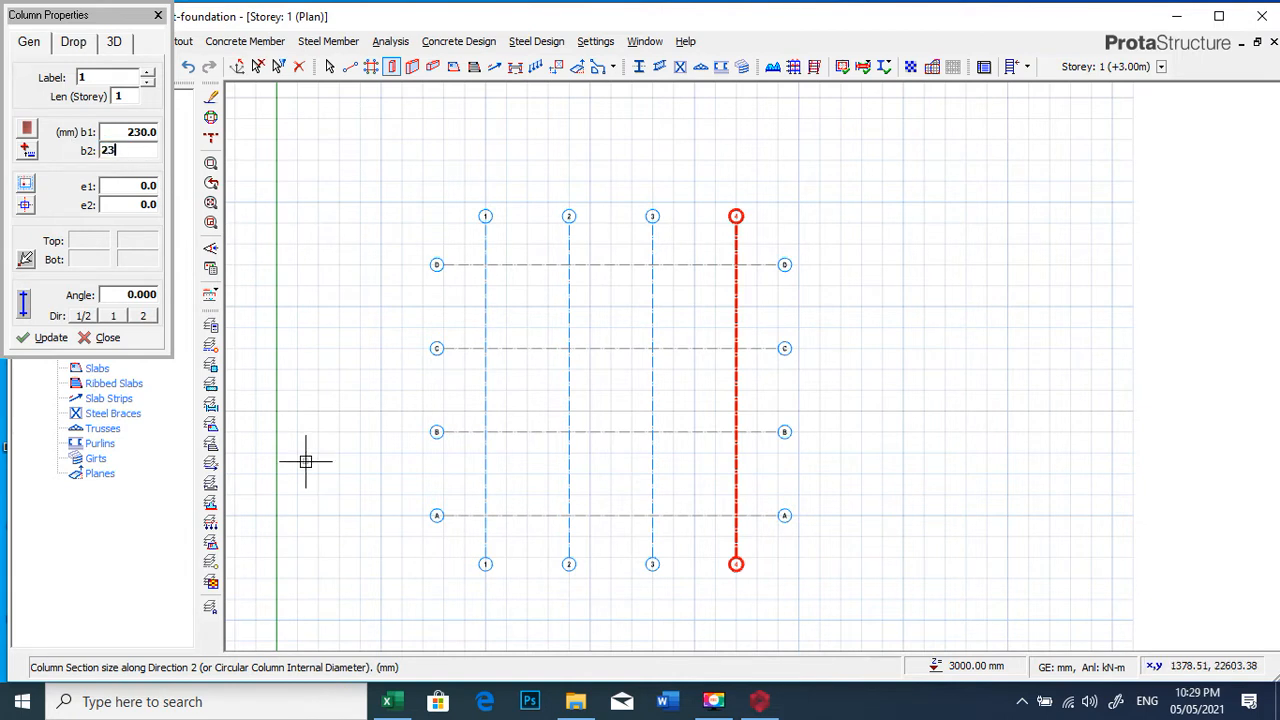
{"action": "left_click", "coordinate": [482, 266]}
{"action": "left_click", "coordinate": [568, 265]}
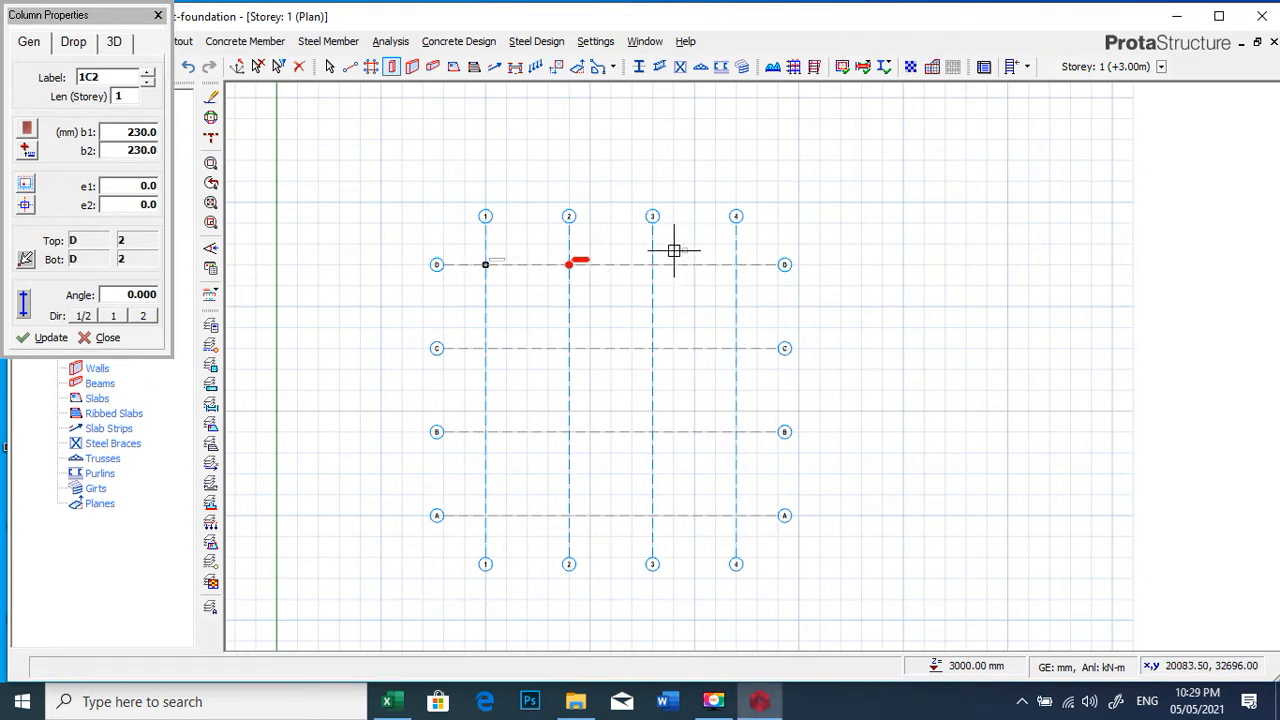
{"action": "left_click", "coordinate": [653, 265]}
{"action": "left_click", "coordinate": [737, 265]}
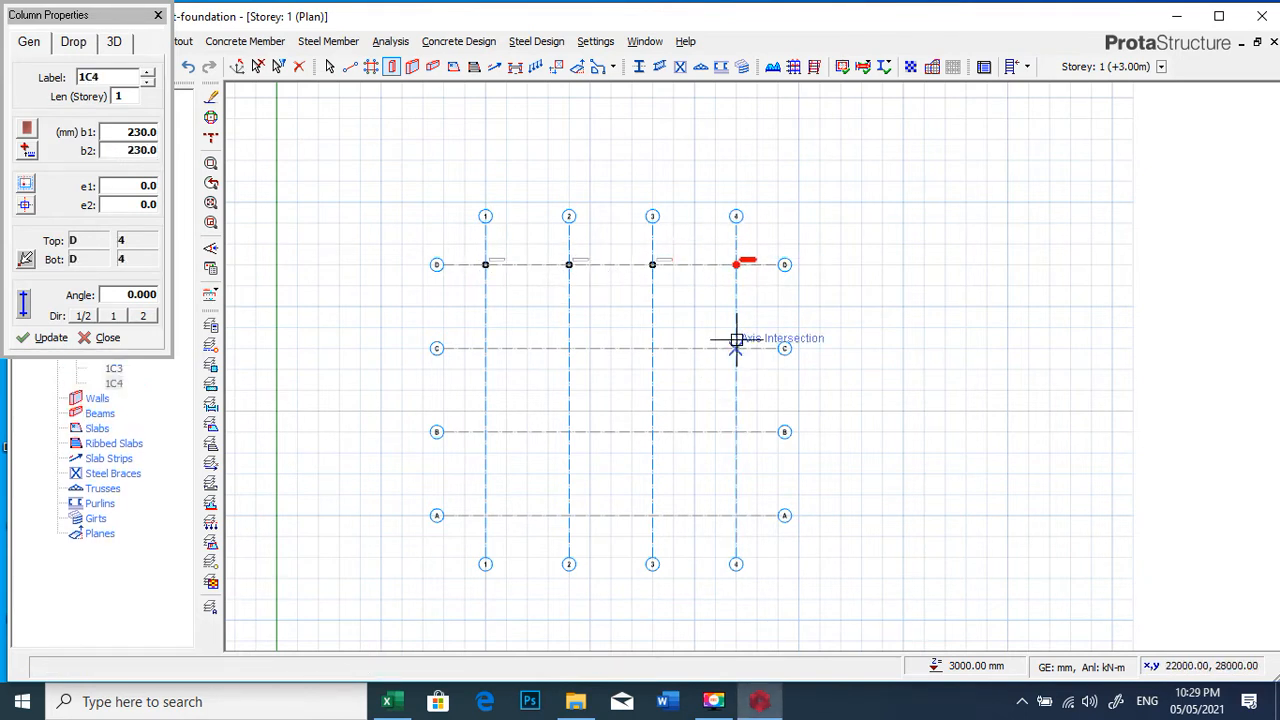
Place columns of the same section at every intersection of axes C and B with axes 1 to 4
{"action": "left_click", "coordinate": [736, 348]}
{"action": "left_click", "coordinate": [652, 348]}
{"action": "left_click", "coordinate": [569, 348]}
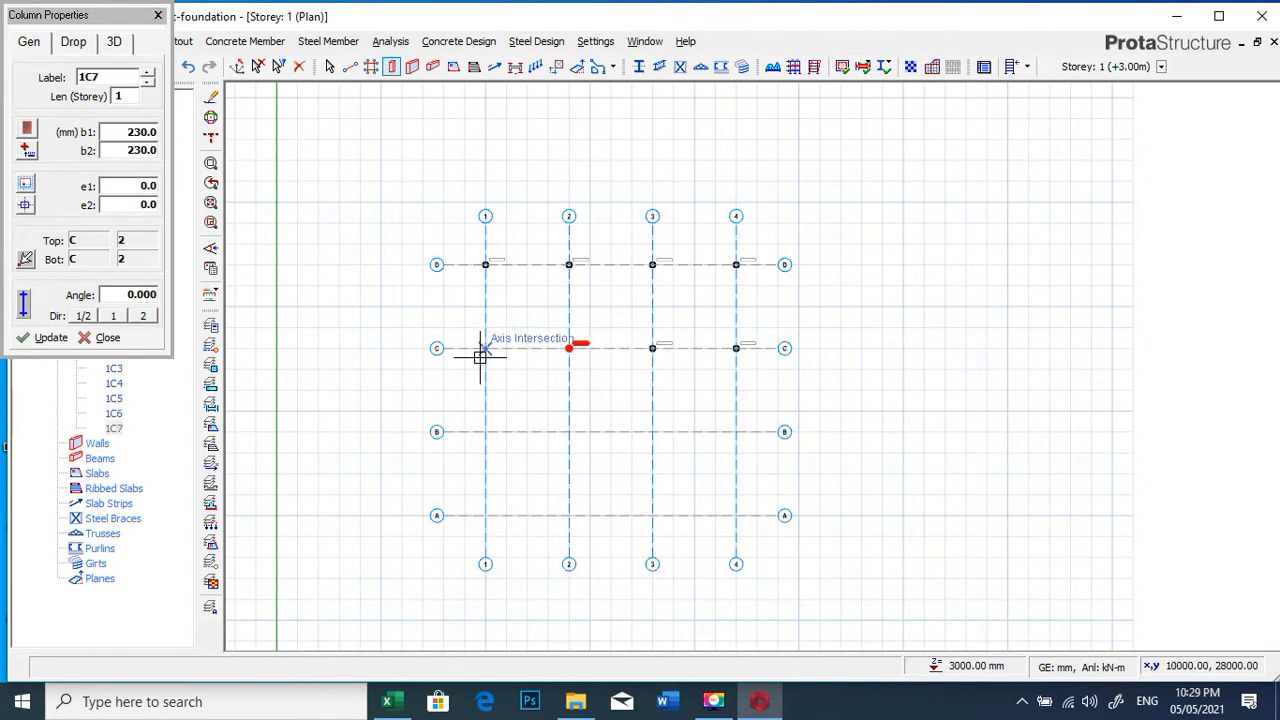
{"action": "left_click", "coordinate": [485, 348]}
{"action": "left_click", "coordinate": [485, 432]}
{"action": "left_click", "coordinate": [569, 432]}
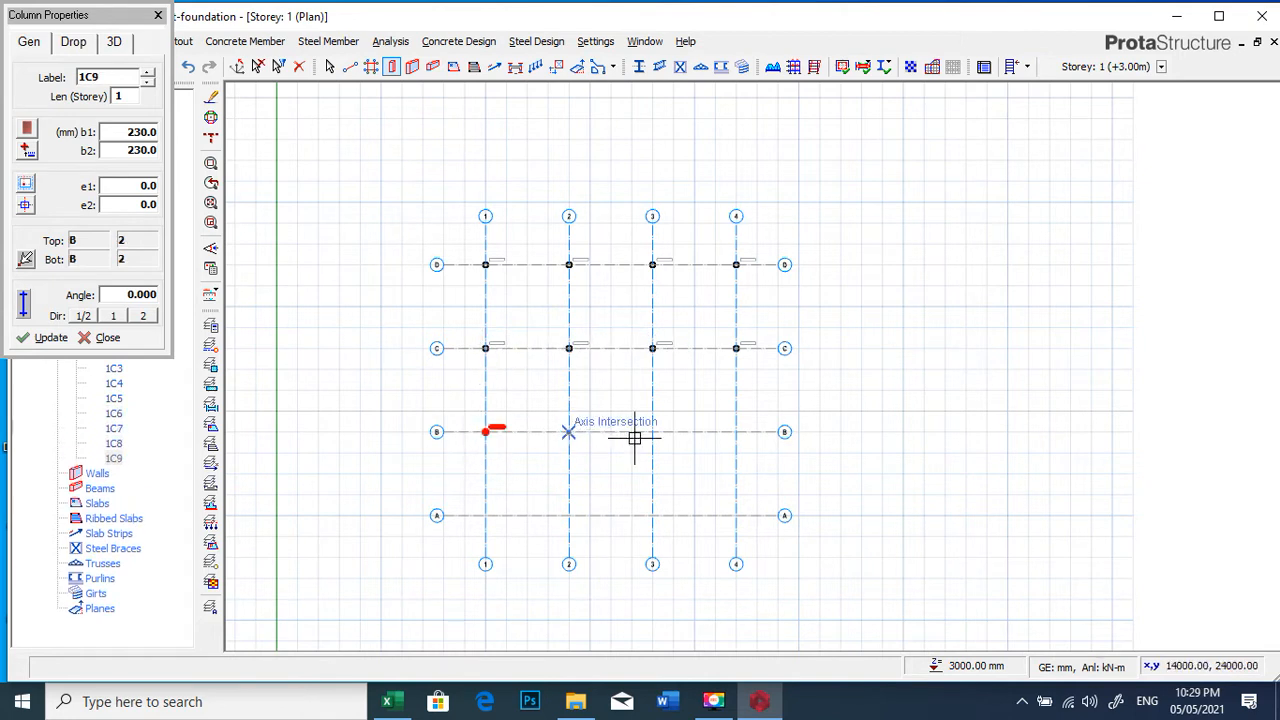
{"action": "left_click", "coordinate": [652, 432]}
{"action": "left_click", "coordinate": [736, 432]}
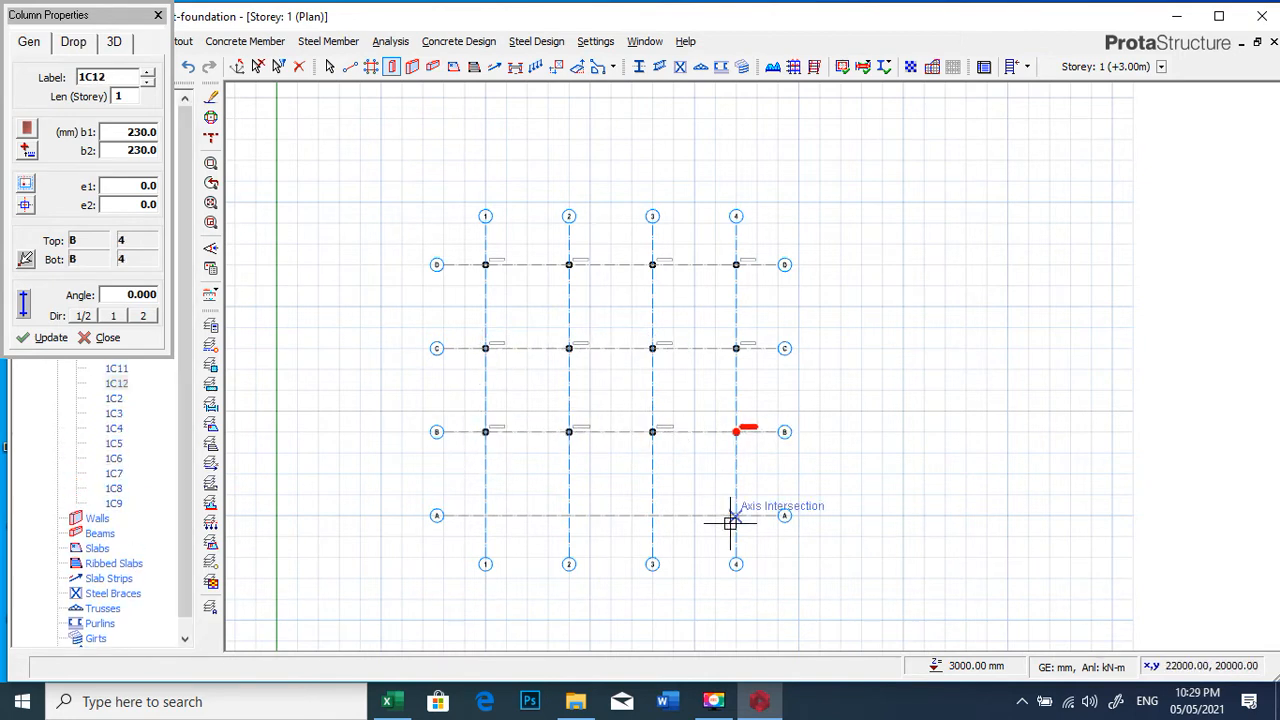
Place the remaining columns along axis A at axes 1 to 4 and finish column insertion
{"action": "left_click", "coordinate": [736, 515]}
{"action": "left_click", "coordinate": [652, 515]}
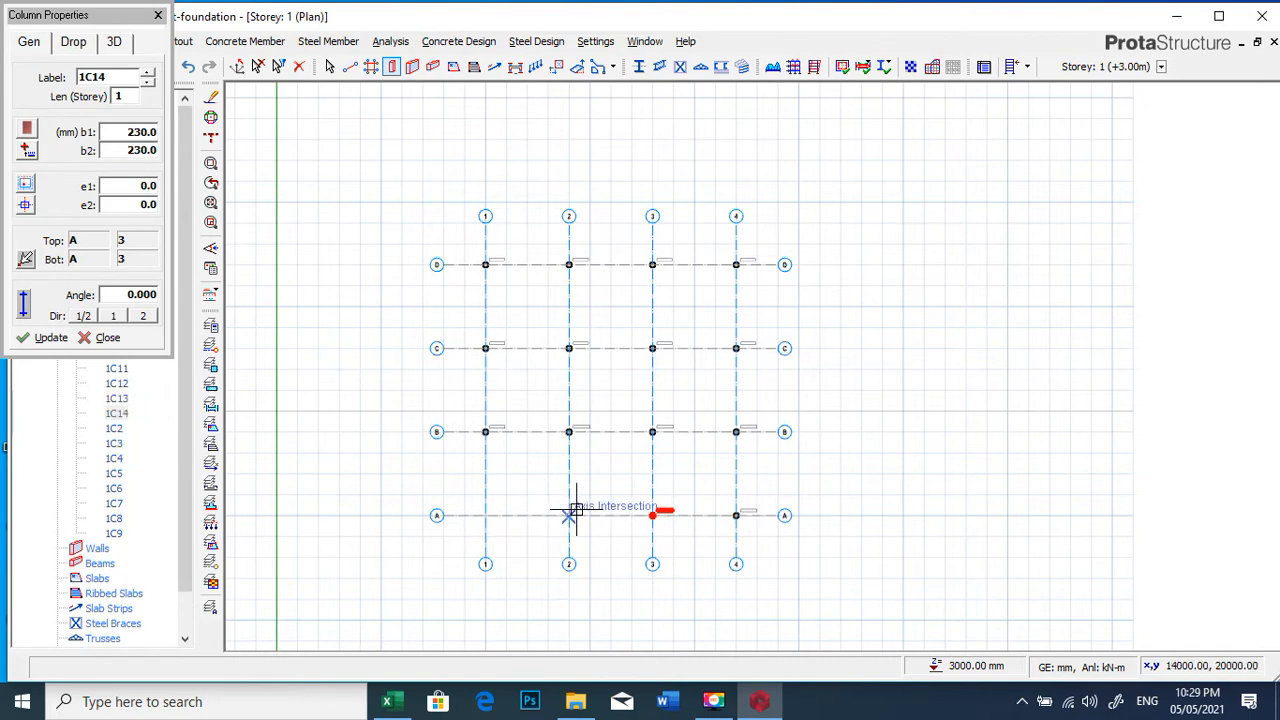
{"action": "left_click", "coordinate": [569, 515]}
{"action": "left_click", "coordinate": [485, 513]}
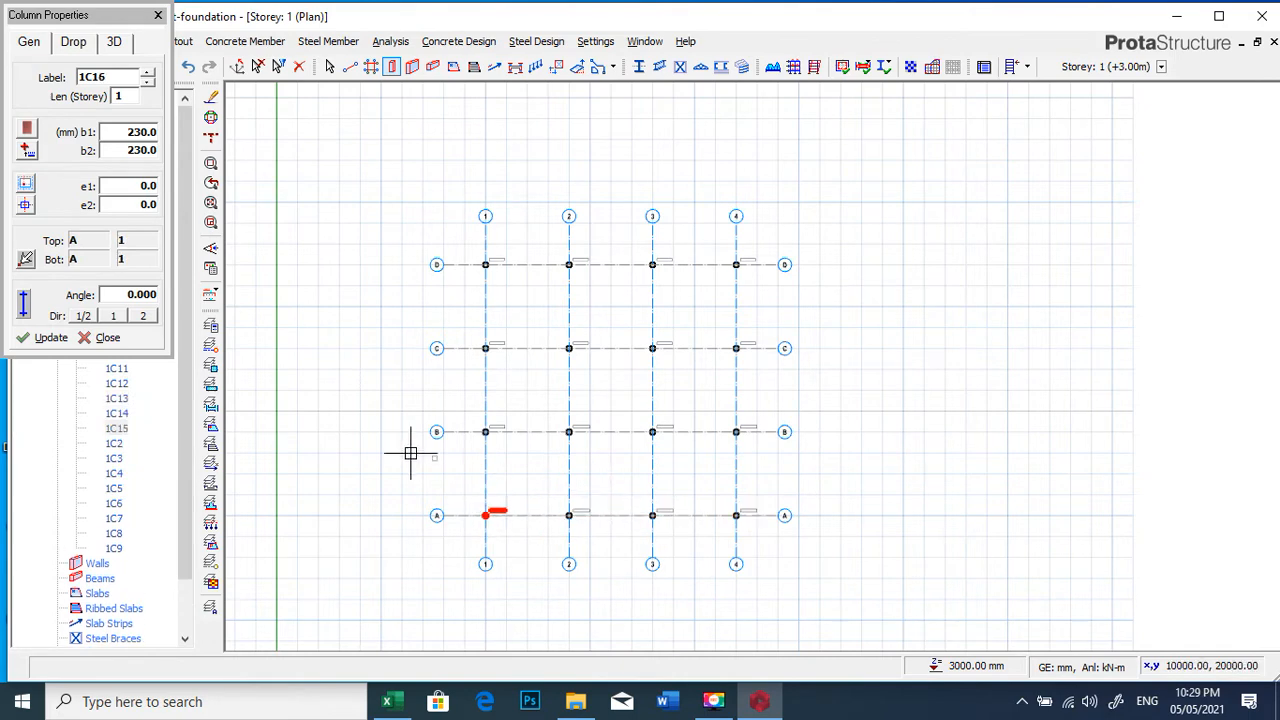
{"action": "left_click", "coordinate": [158, 18]}
Insert beams 230 mm wide and 450 mm deep below slab level along axis D, from axis 1 to axis 4
{"action": "scroll", "coordinate": [486, 229], "scroll_direction": "up", "scroll_amount": 5}
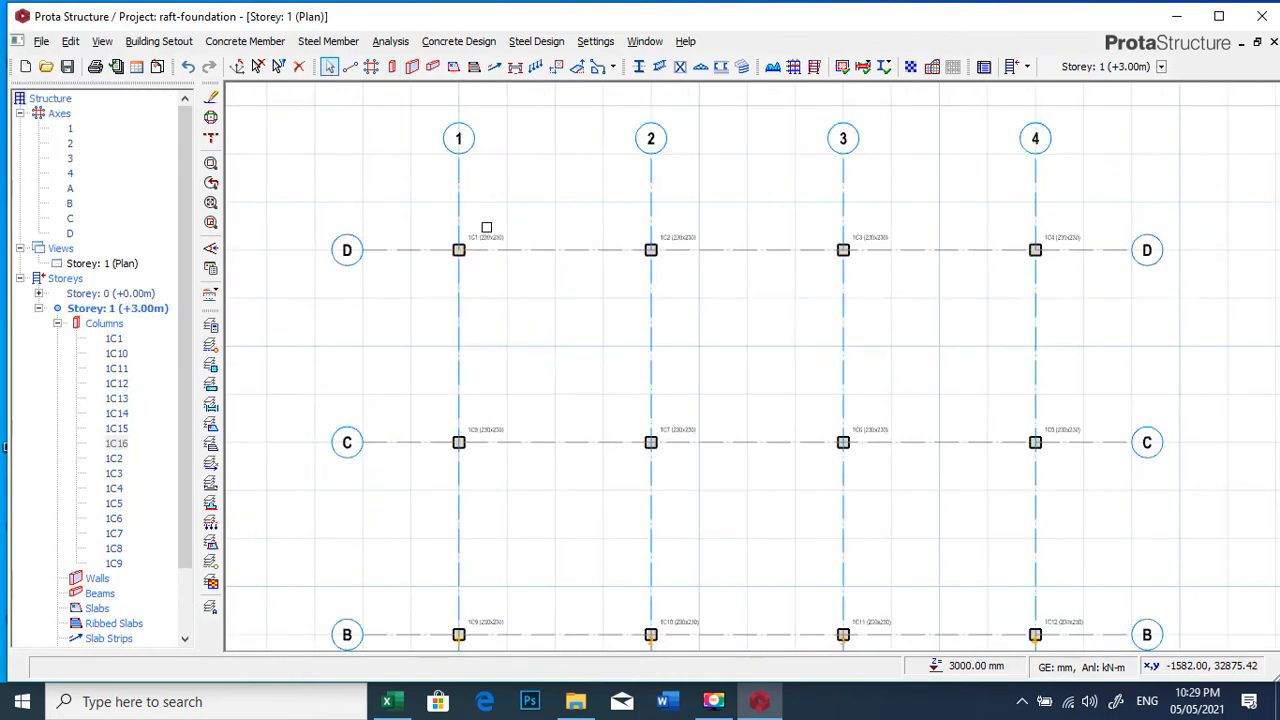
{"action": "scroll", "coordinate": [486, 249], "scroll_direction": "down", "scroll_amount": 4}
{"action": "scroll", "coordinate": [580, 289], "scroll_direction": "down", "scroll_amount": 2}
{"action": "scroll", "coordinate": [643, 302], "scroll_direction": "up", "scroll_amount": 2}
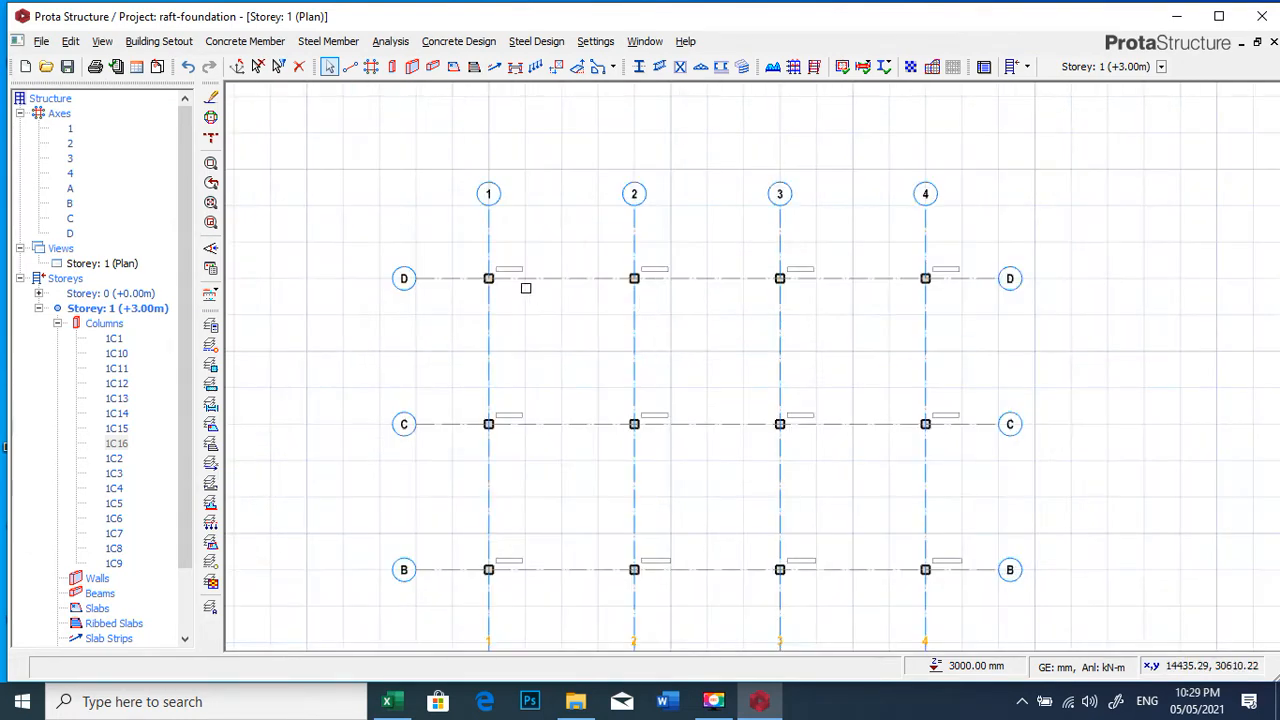
{"action": "scroll", "coordinate": [512, 291], "scroll_direction": "down", "scroll_amount": 2}
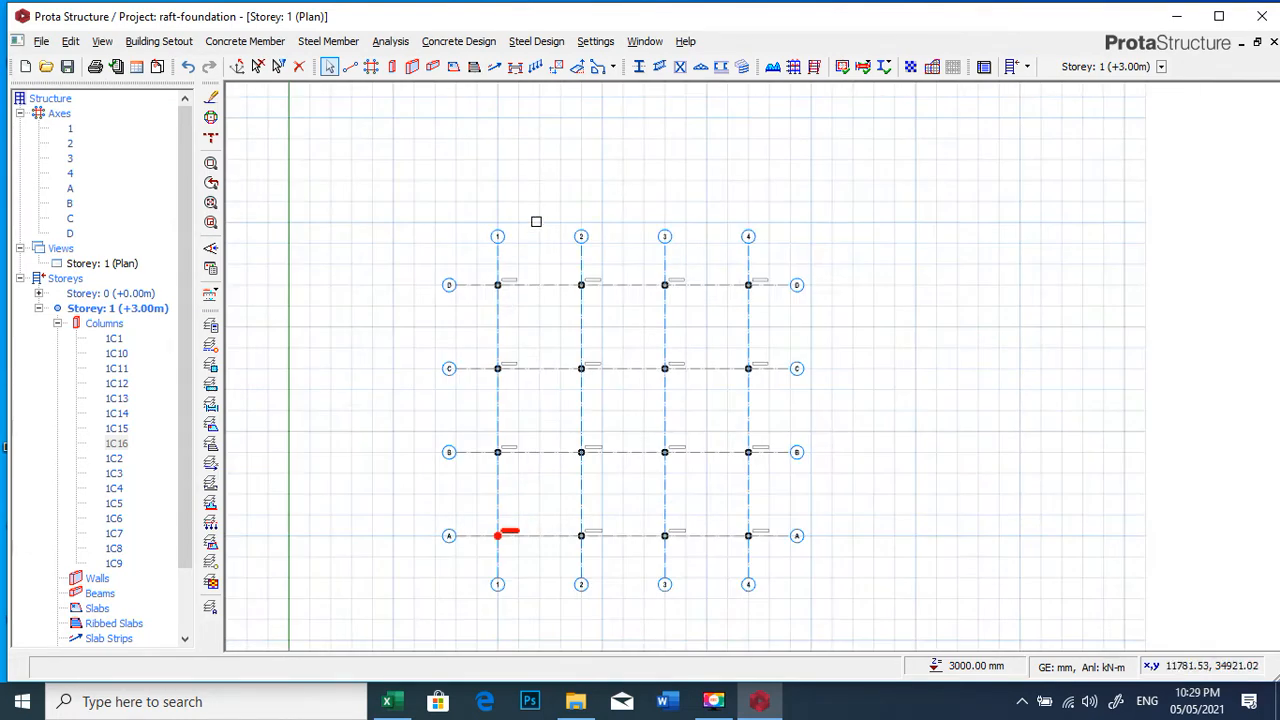
{"action": "left_click", "coordinate": [432, 66]}
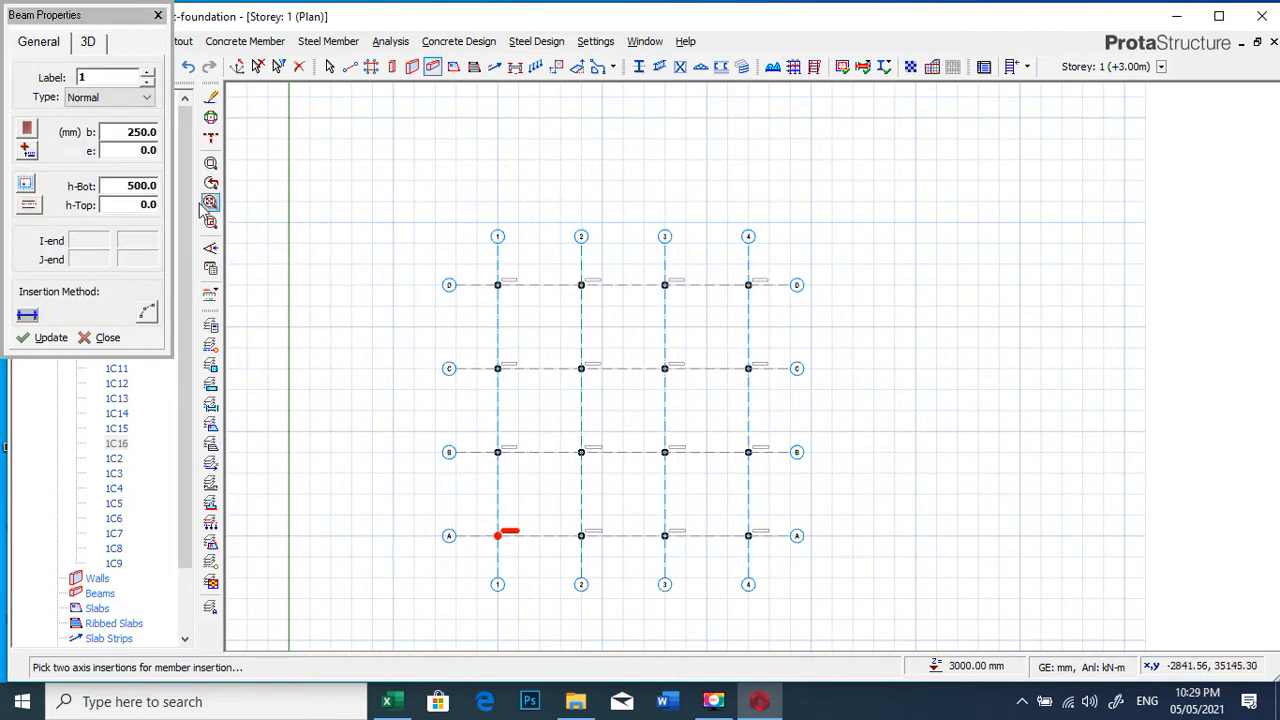
{"action": "left_click", "coordinate": [144, 136]}
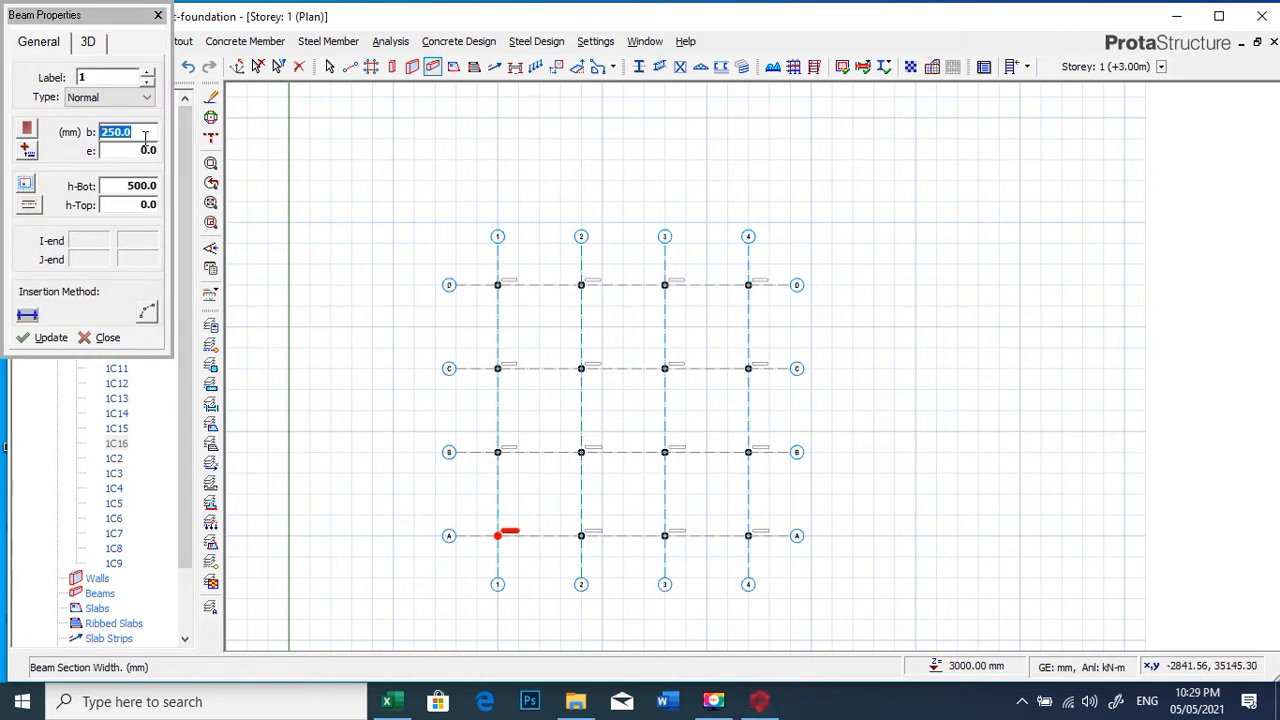
{"action": "type", "text": "230"}
{"action": "left_click", "coordinate": [127, 189]}
{"action": "type", "text": "40"}
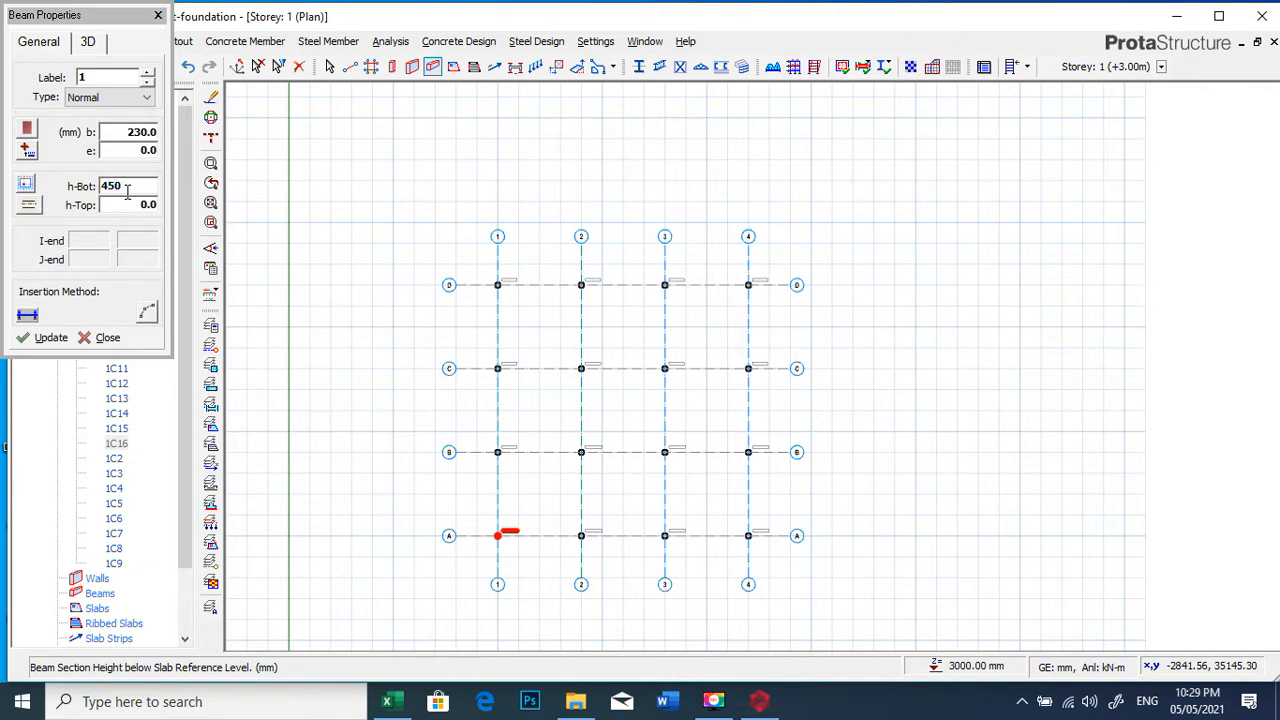
{"action": "left_click", "coordinate": [498, 285]}
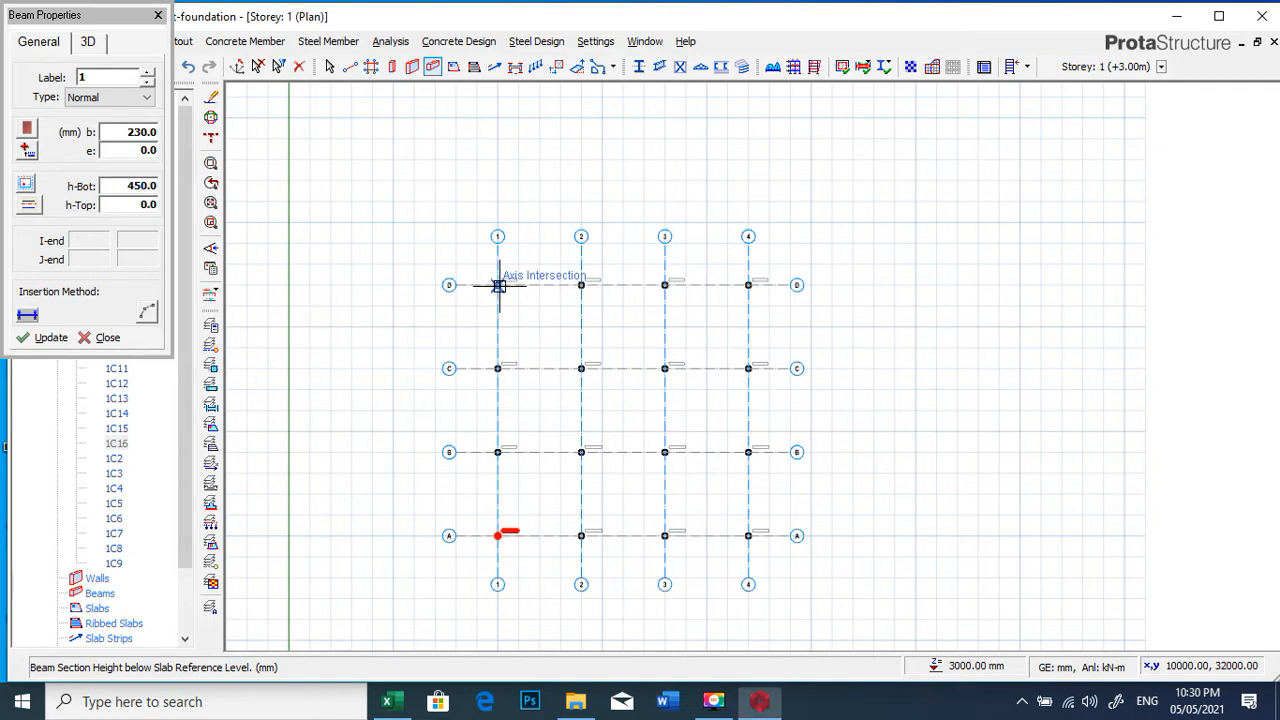
{"action": "left_click", "coordinate": [748, 285]}
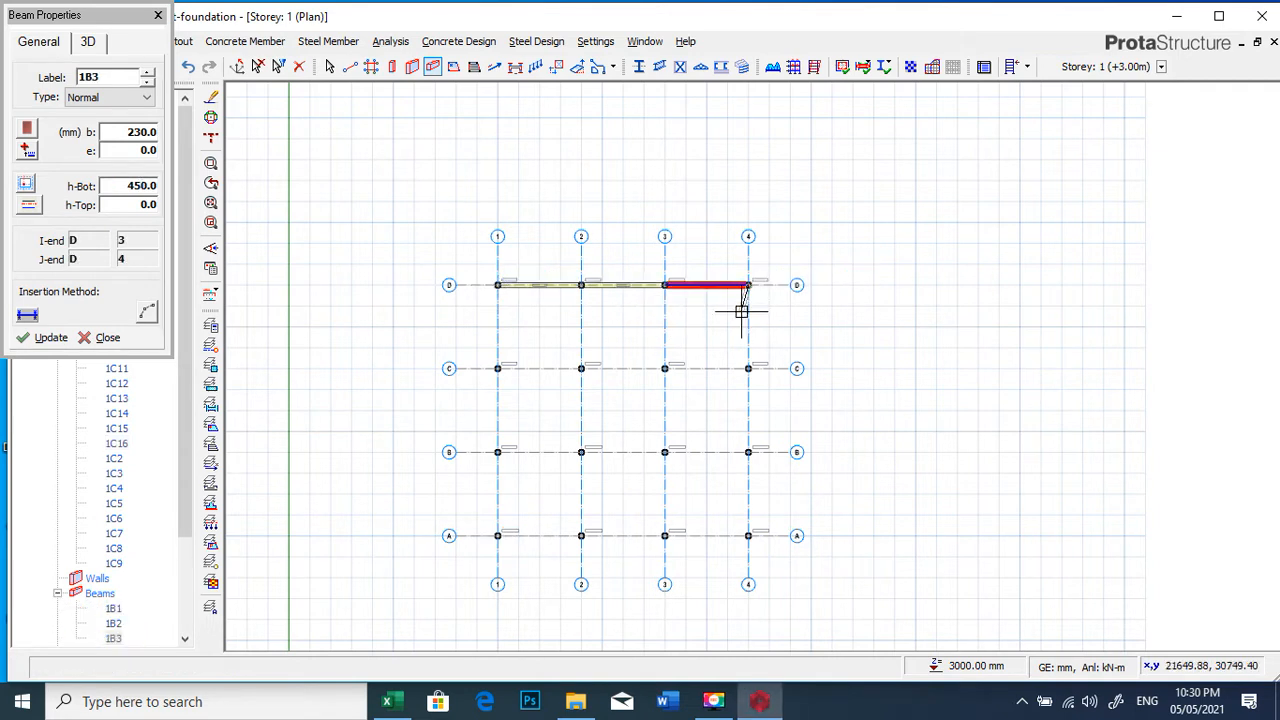
{"action": "right_click", "coordinate": [857, 247]}
Insert beams of the same section along axis C from axis 1 to axis 4
{"action": "left_click", "coordinate": [498, 368]}
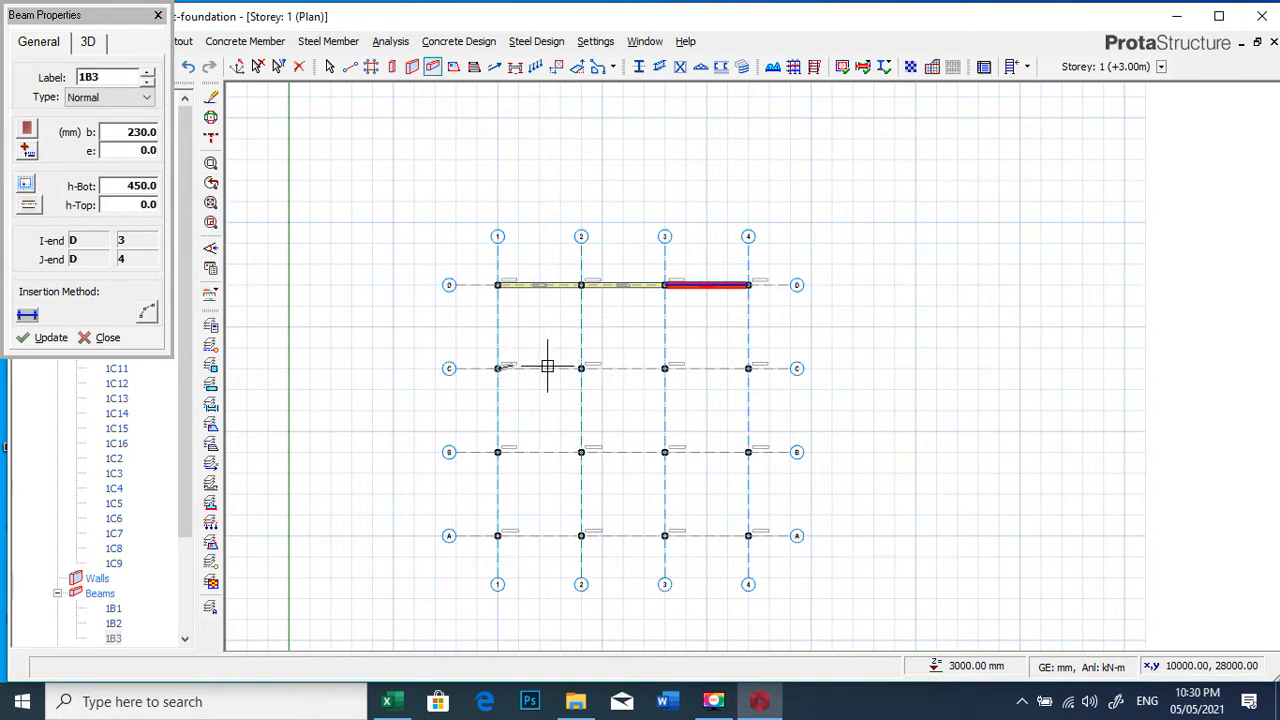
{"action": "left_click", "coordinate": [747, 368]}
{"action": "right_click", "coordinate": [729, 366]}
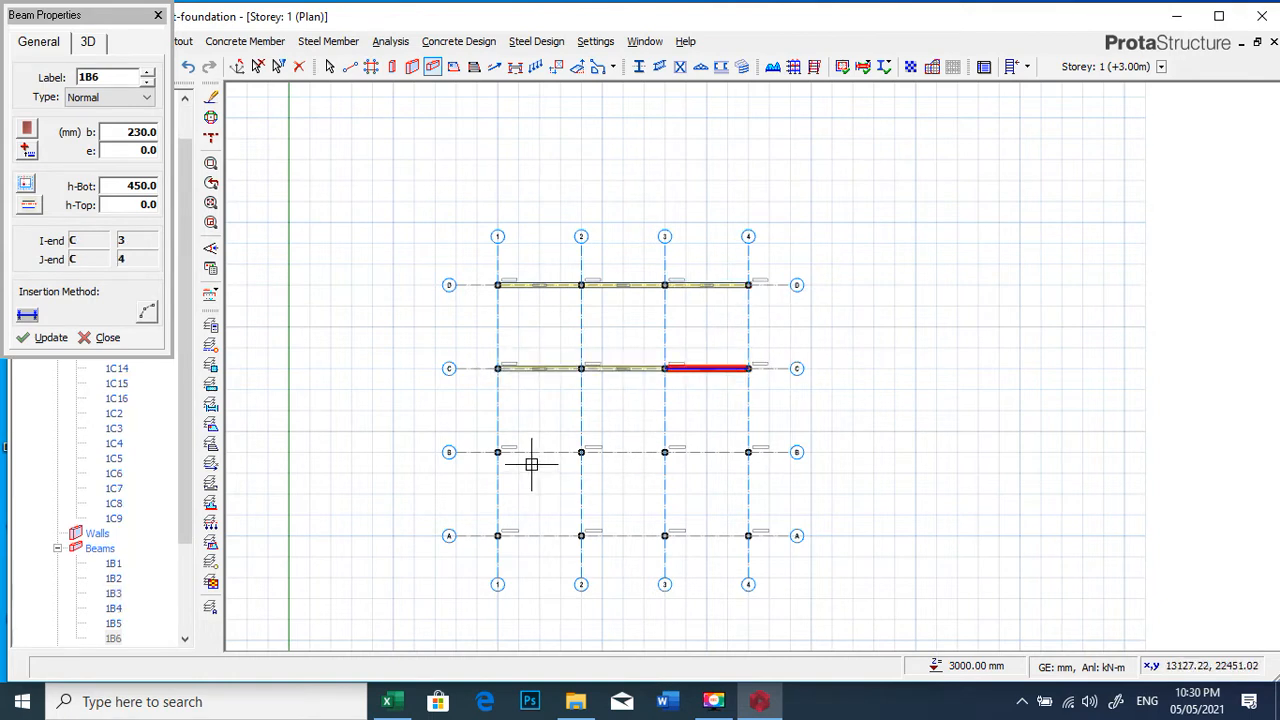
Insert beams 230 mm wide and 450 mm deep along axes B and A, each from axis 1 to axis 4
{"action": "left_click", "coordinate": [498, 452]}
{"action": "left_click", "coordinate": [748, 452]}
{"action": "right_click", "coordinate": [771, 409]}
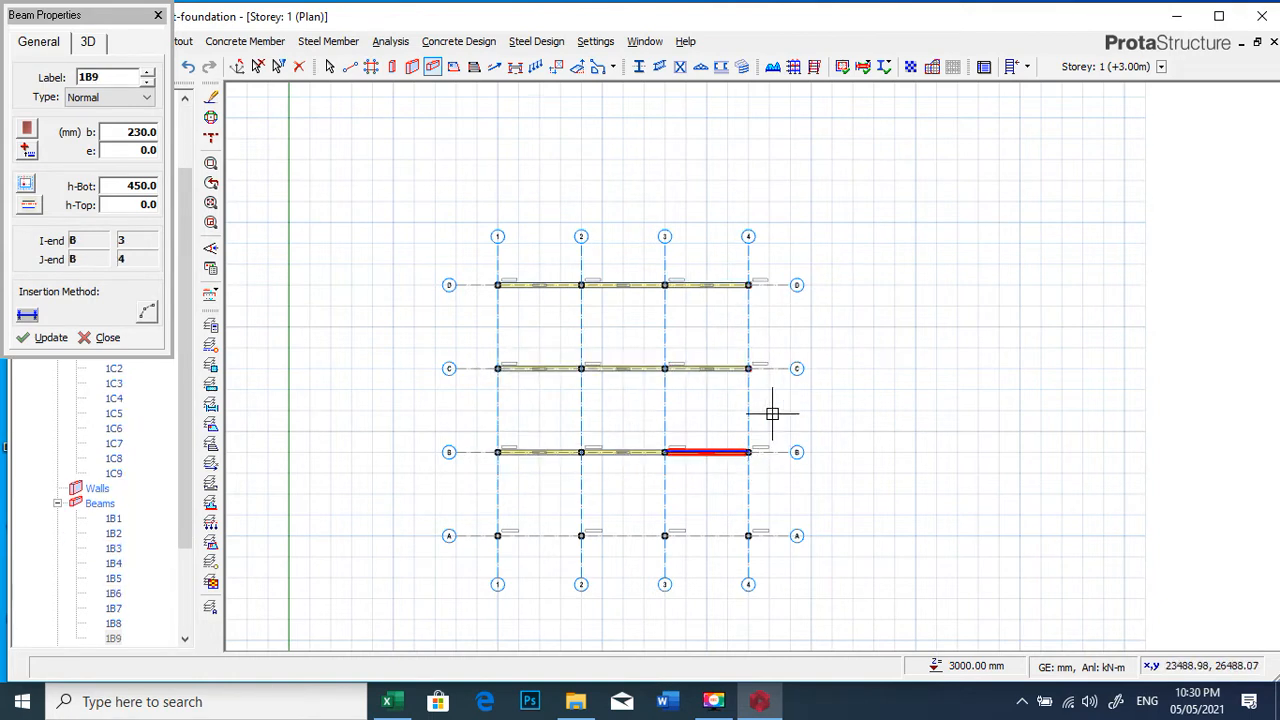
{"action": "left_click", "coordinate": [498, 535]}
{"action": "left_click", "coordinate": [748, 535]}
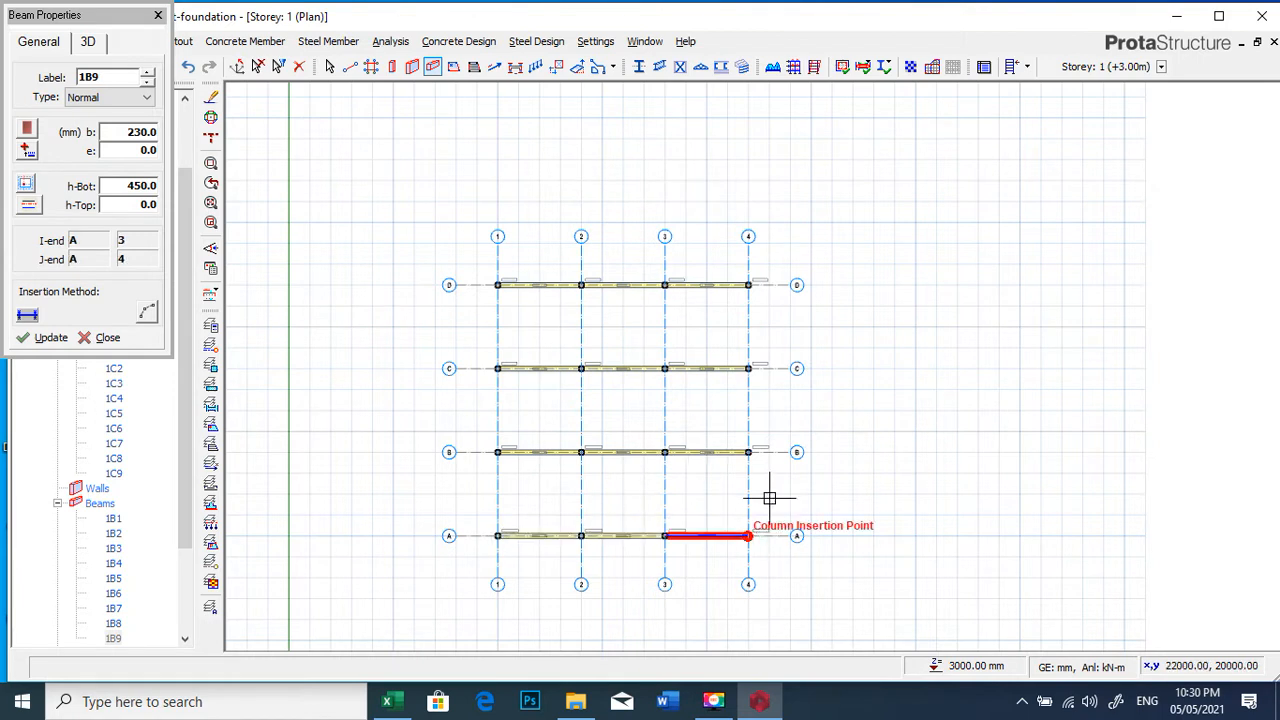
{"action": "right_click", "coordinate": [750, 486]}
Insert beams of the same section along axes 1 and 2, each from axis D to axis A
{"action": "left_click", "coordinate": [496, 285]}
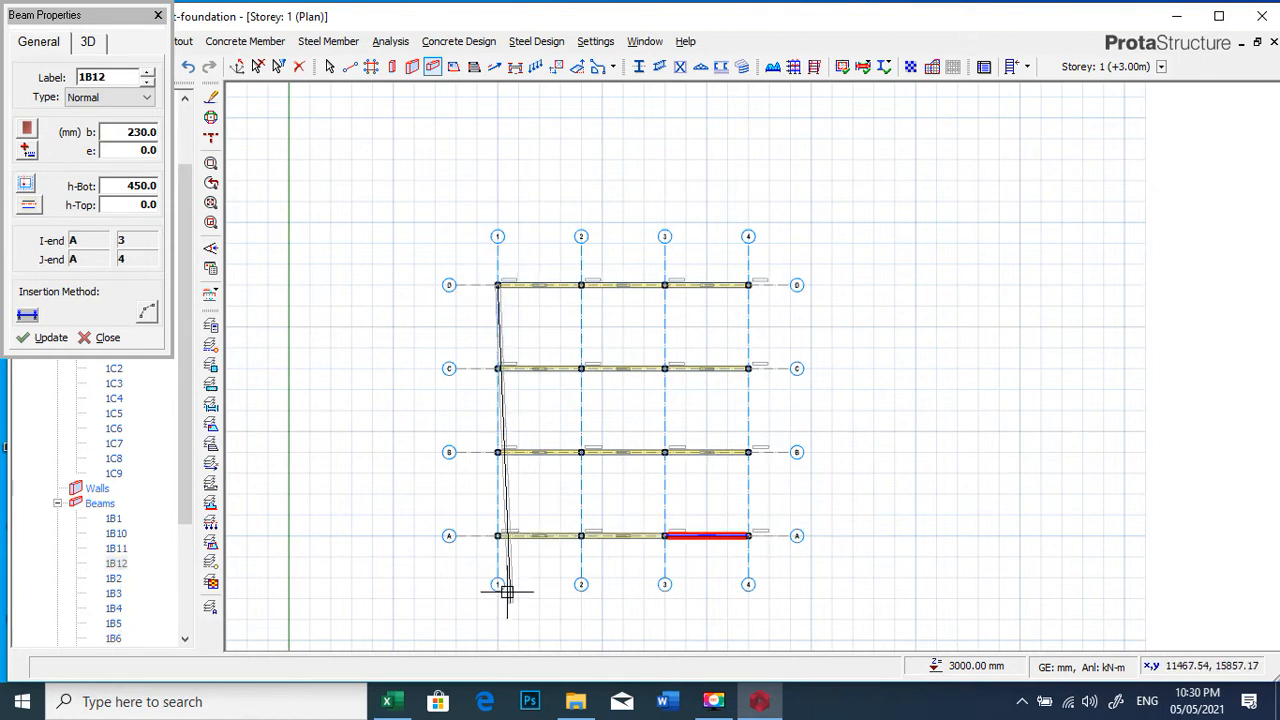
{"action": "left_click", "coordinate": [498, 535]}
{"action": "right_click", "coordinate": [545, 430]}
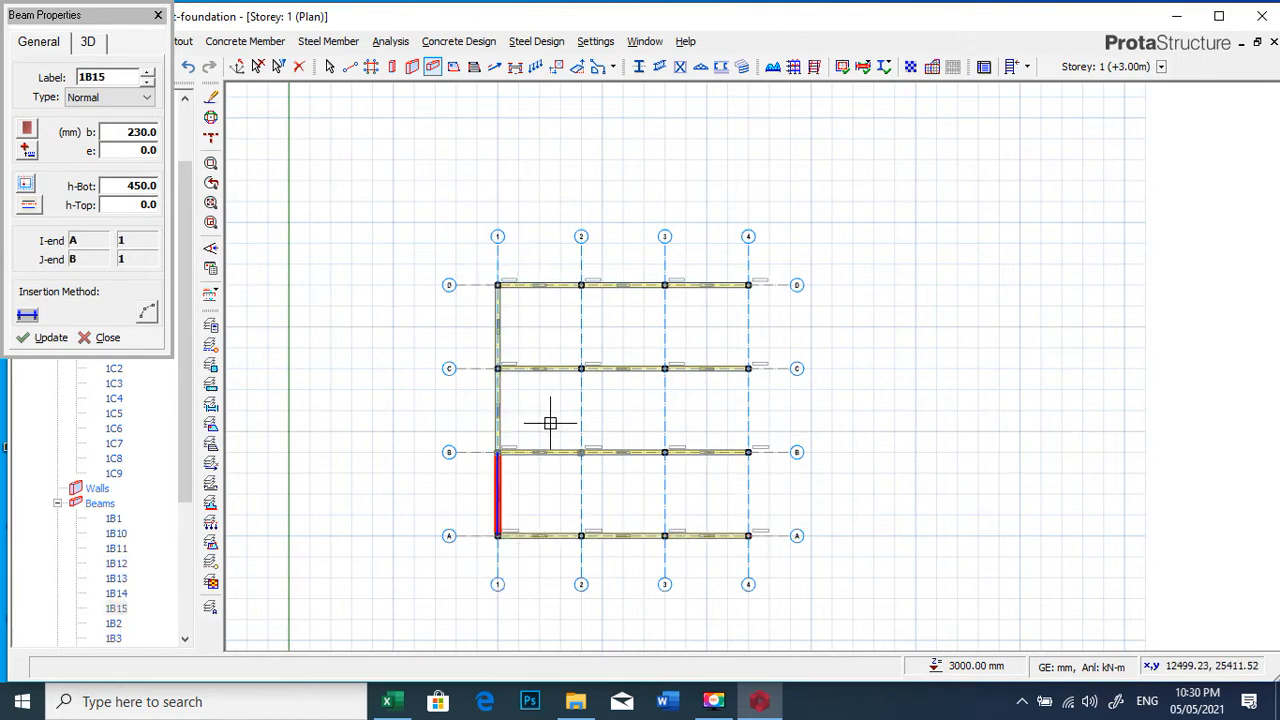
{"action": "left_click", "coordinate": [584, 285]}
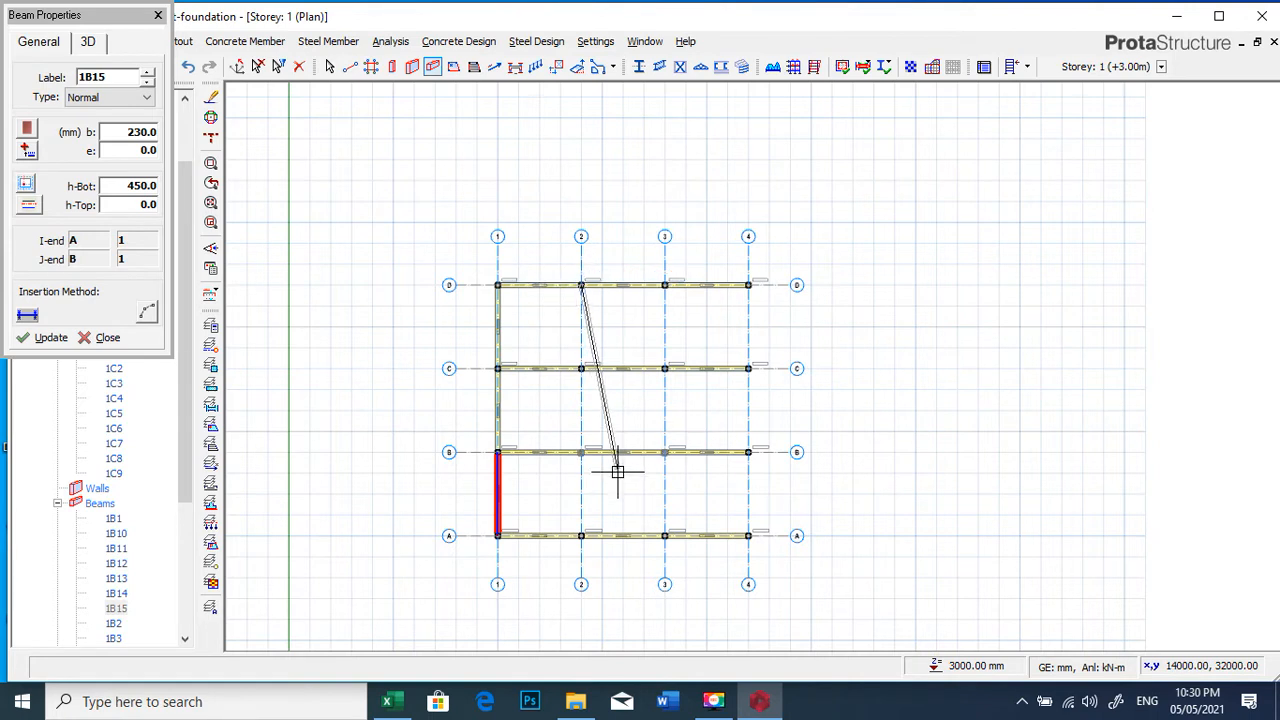
{"action": "left_click", "coordinate": [581, 534]}
{"action": "right_click", "coordinate": [594, 532]}
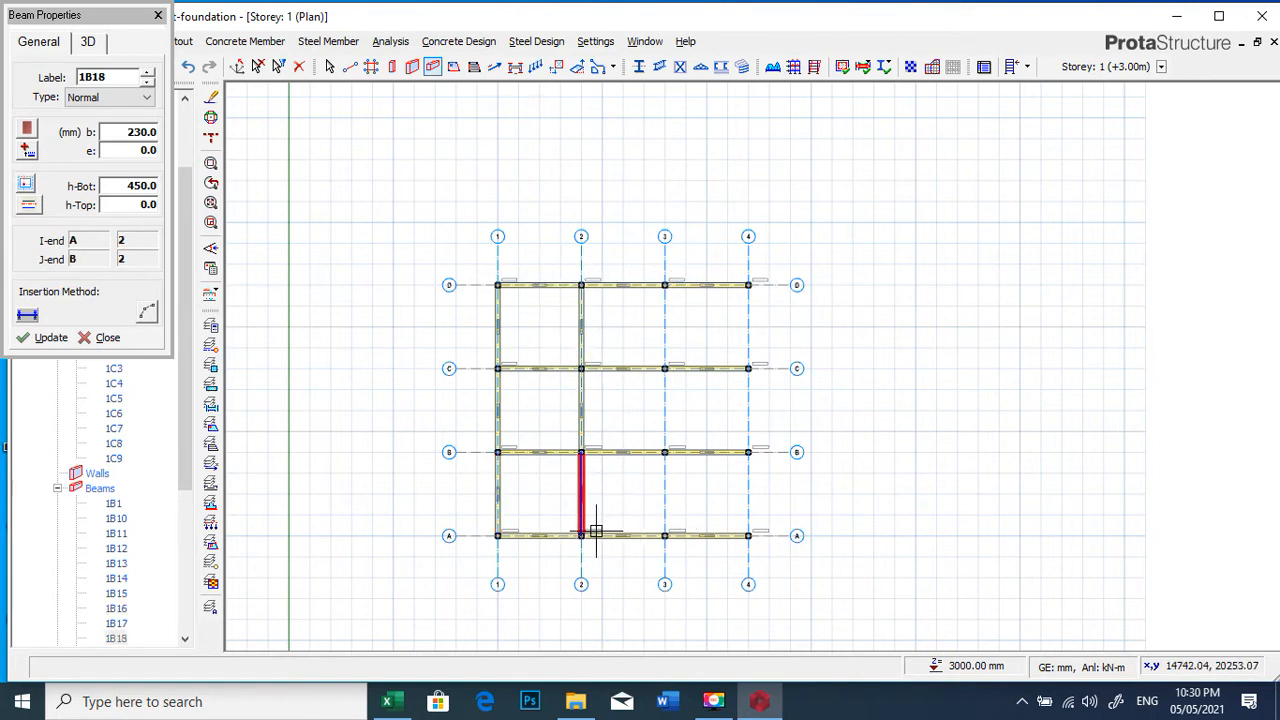
Insert the remaining beams along axes 3 and 4 from axis D to axis A and finish beam insertion
{"action": "left_click", "coordinate": [664, 285]}
{"action": "left_click", "coordinate": [664, 535]}
{"action": "right_click", "coordinate": [684, 492]}
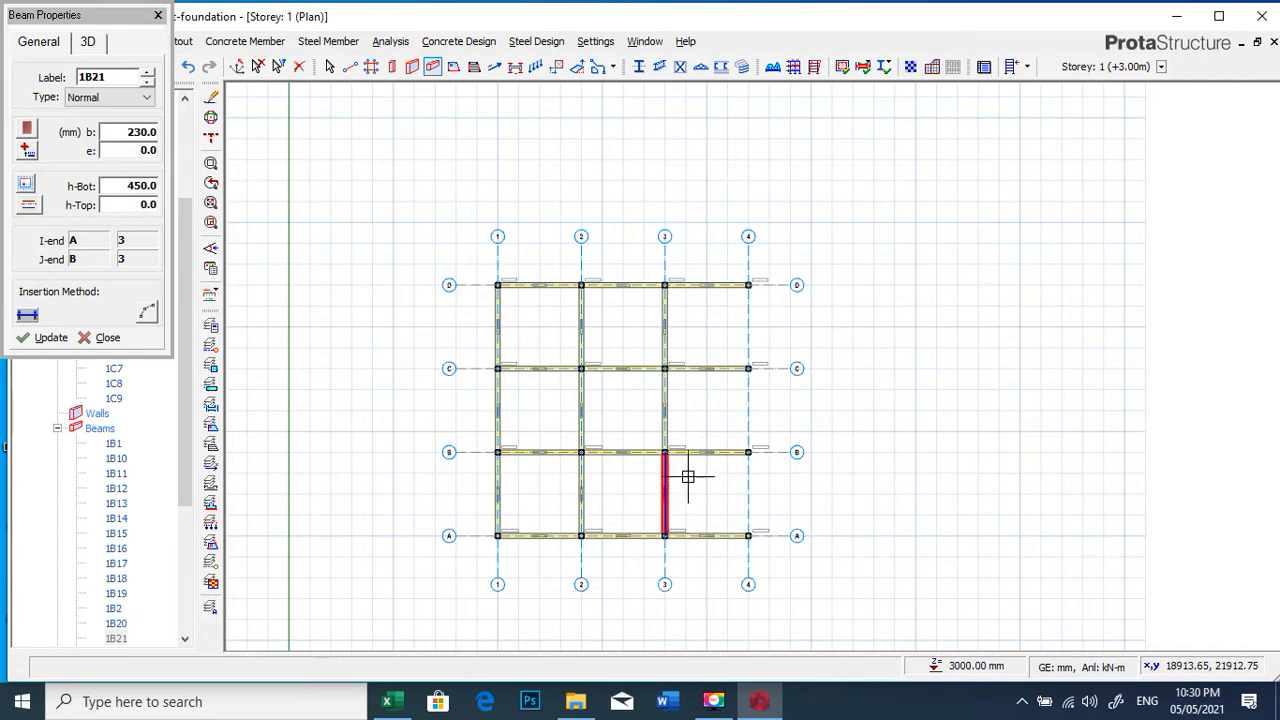
{"action": "left_click", "coordinate": [748, 285]}
{"action": "left_click", "coordinate": [748, 535]}
{"action": "right_click", "coordinate": [777, 491]}
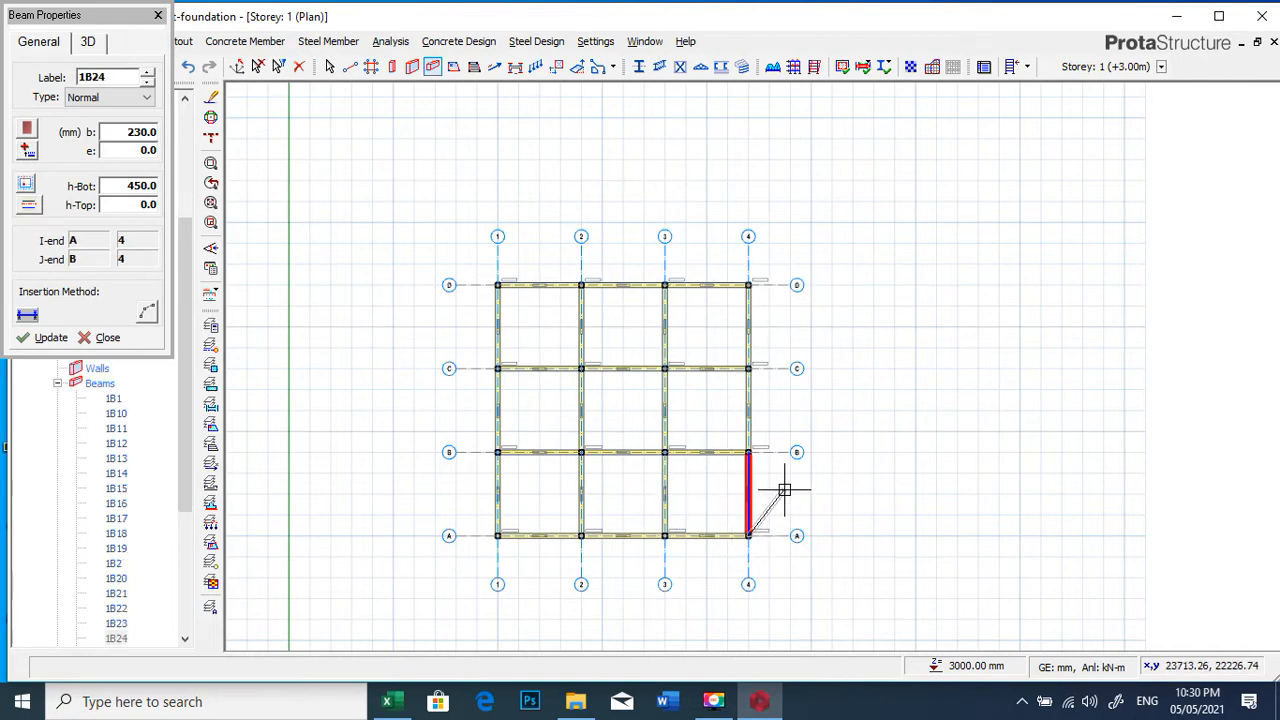
{"action": "scroll", "coordinate": [581, 290], "scroll_direction": "up", "scroll_amount": 2}
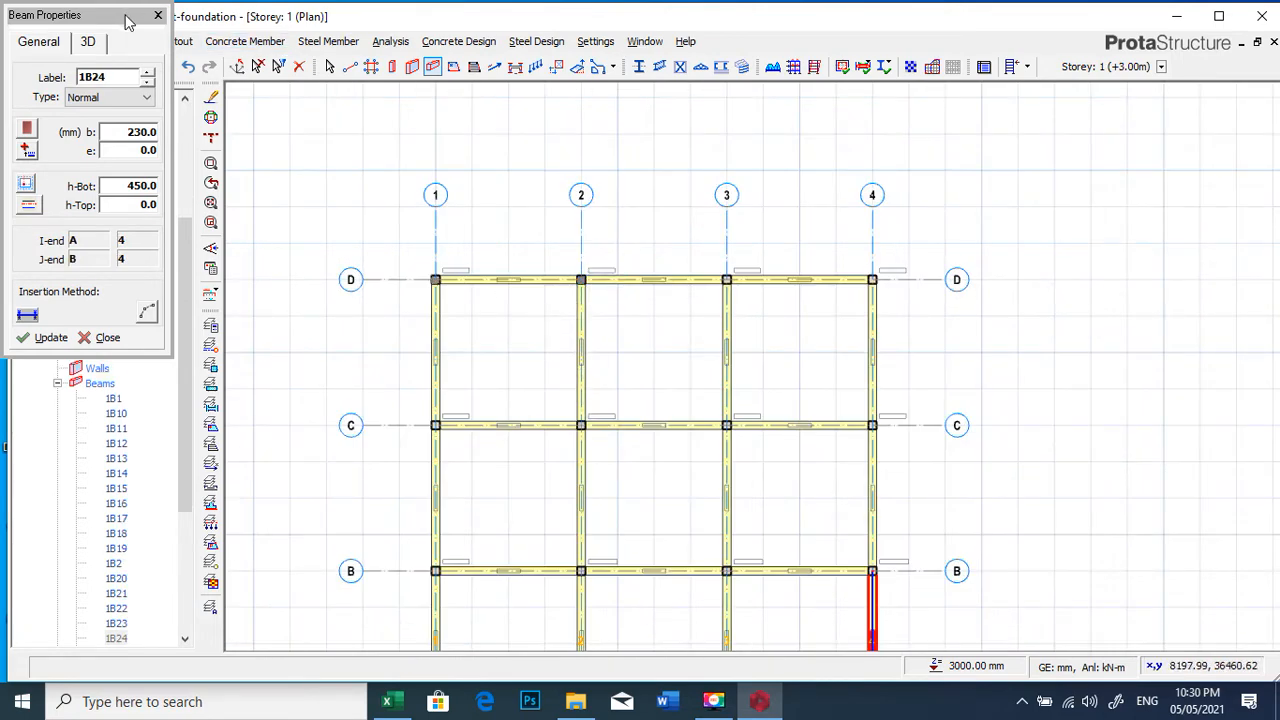
{"action": "left_click", "coordinate": [157, 16]}
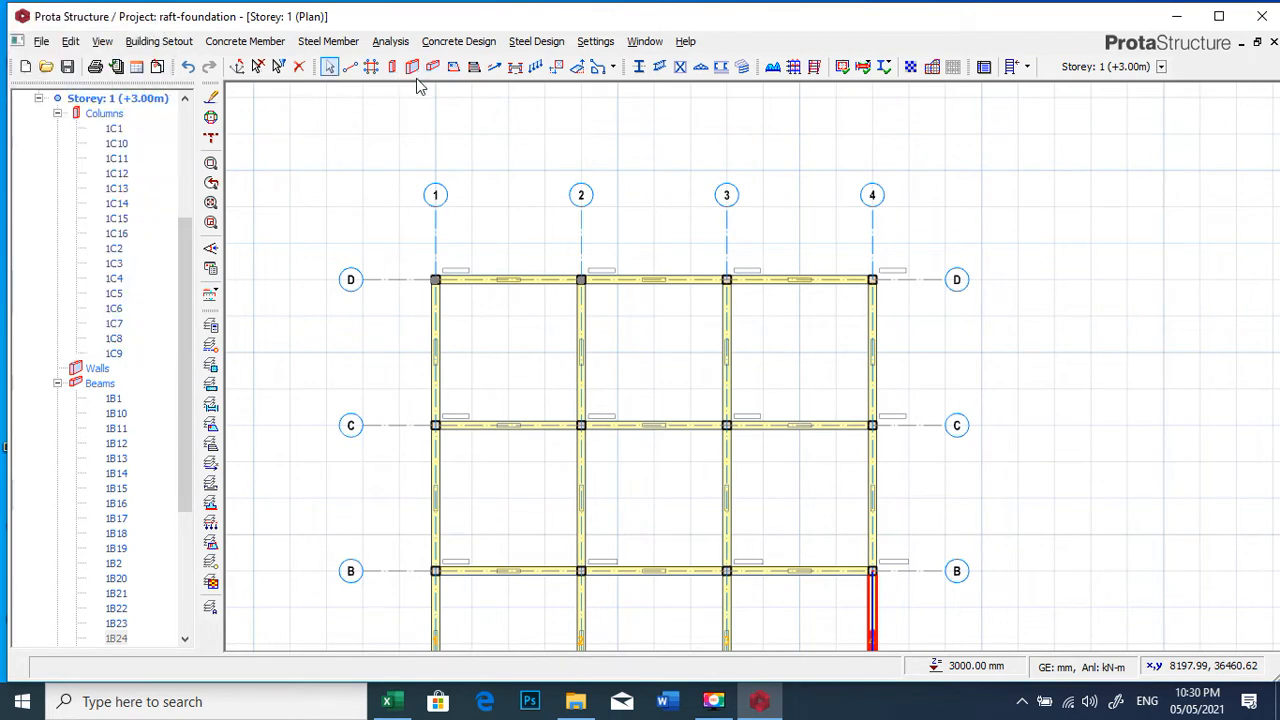
Start slab insertion with a slab thickness of 150 mm
{"action": "left_click", "coordinate": [453, 67]}
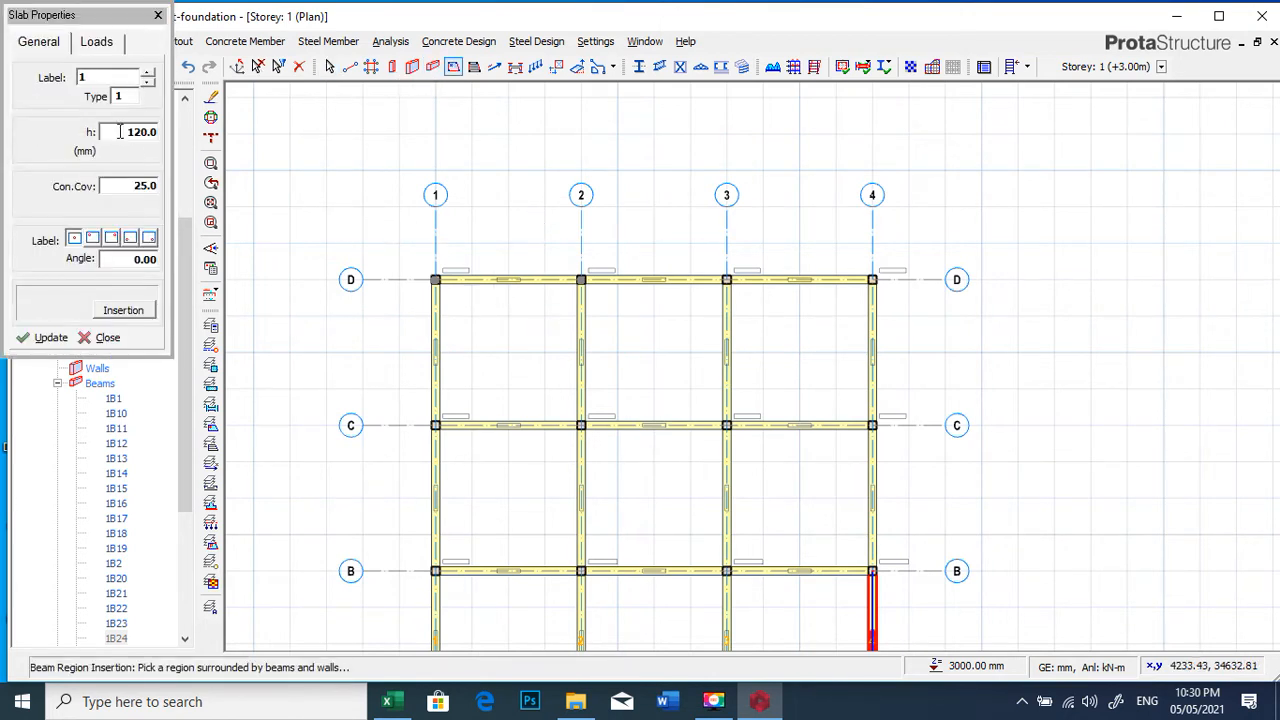
{"action": "left_click", "coordinate": [137, 134]}
{"action": "left_click_drag", "start_coordinate": [136, 132], "coordinate": [80, 118]}
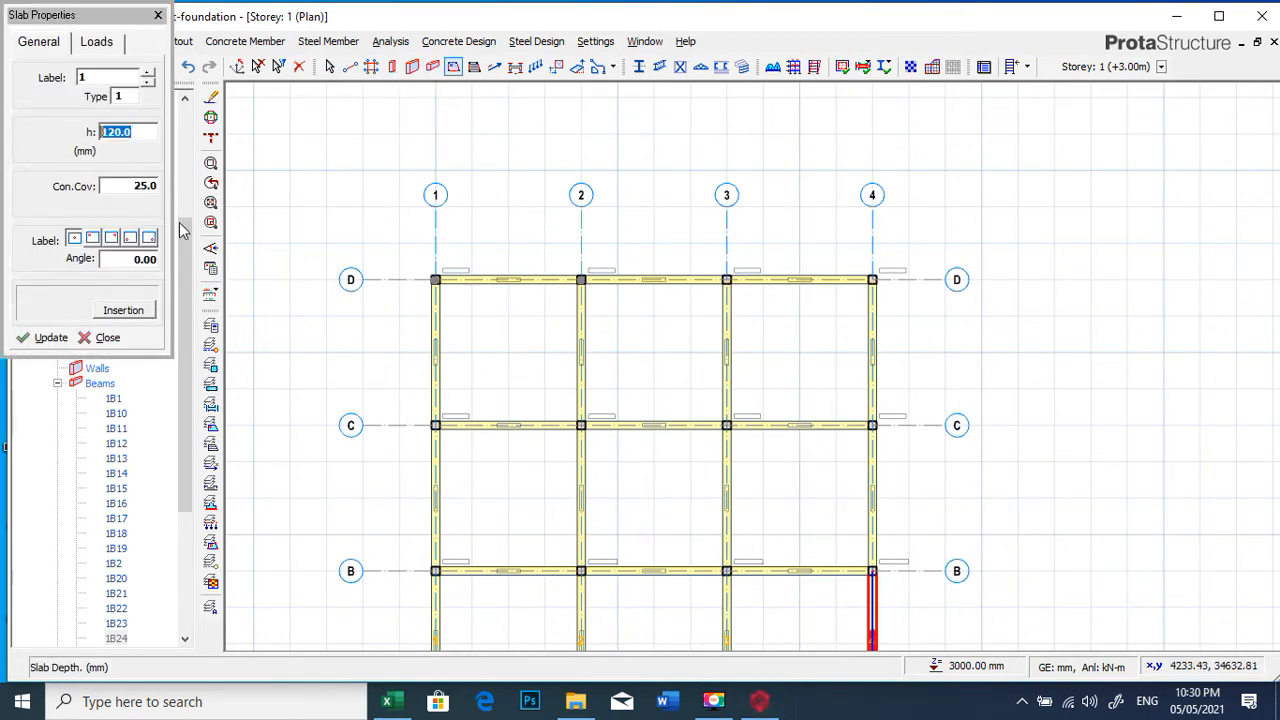
{"action": "type", "text": "150"}
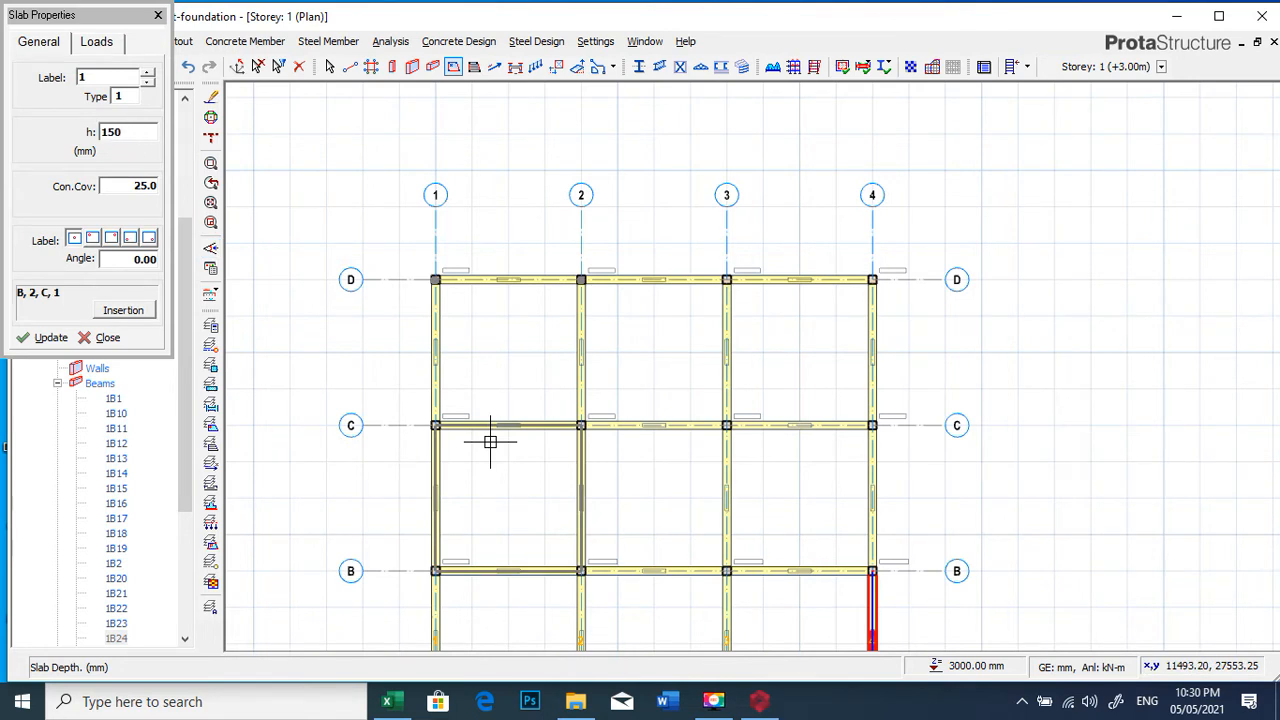
Set the slab loads to the Room dead load and the 2.500 kN/m2 imposed load for Offices for General Use
{"action": "left_click", "coordinate": [97, 44]}
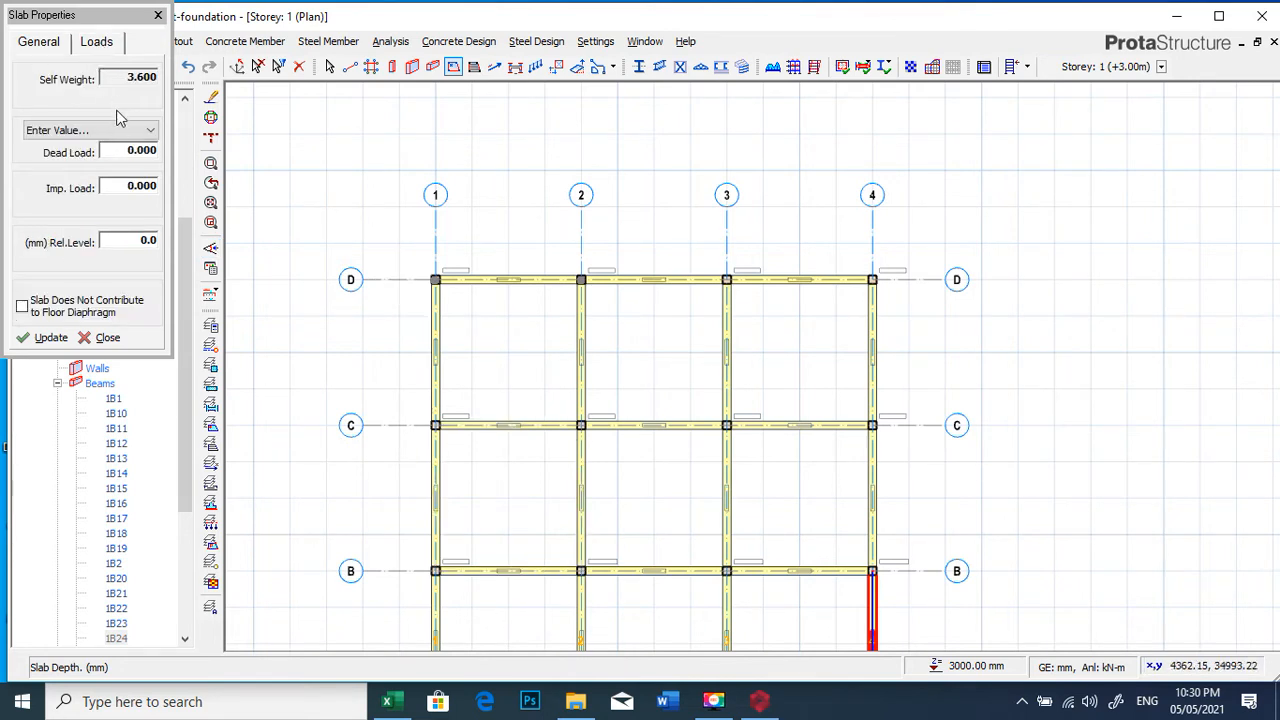
{"action": "left_click", "coordinate": [130, 151]}
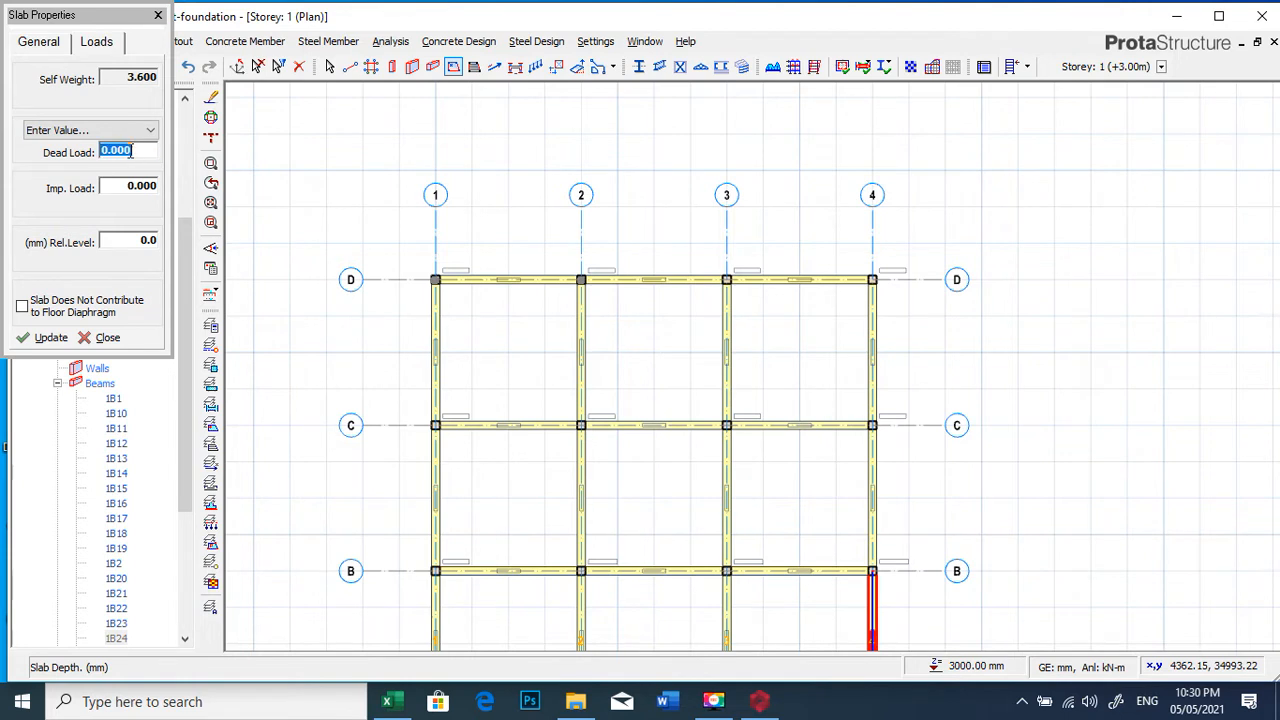
{"action": "left_click", "coordinate": [138, 131]}
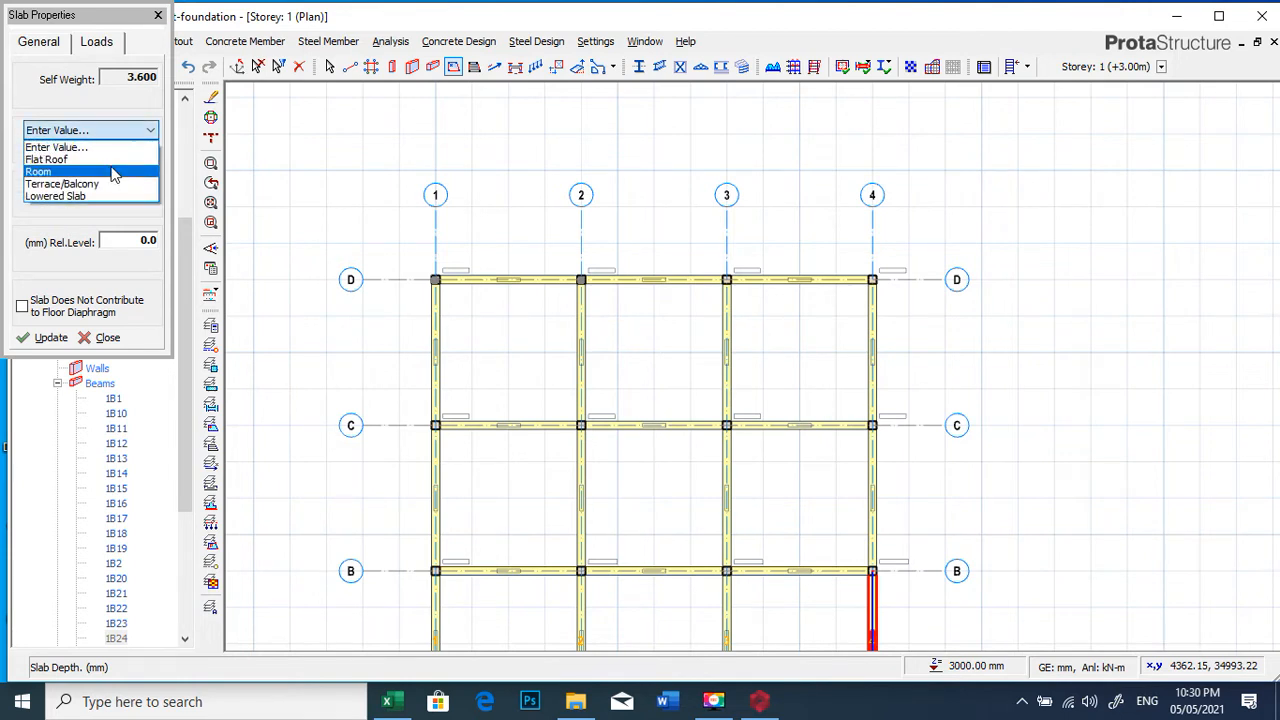
{"action": "left_click", "coordinate": [115, 174]}
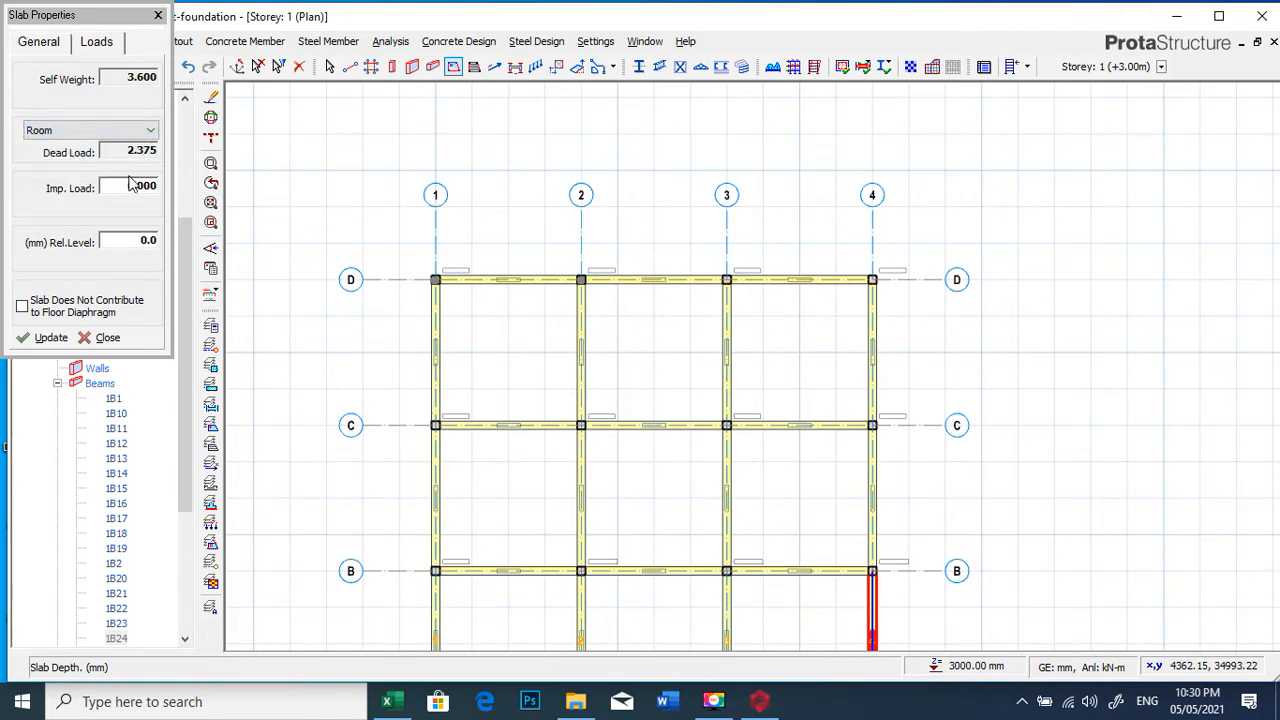
{"action": "left_click", "coordinate": [127, 190]}
{"action": "left_click", "coordinate": [127, 190]}
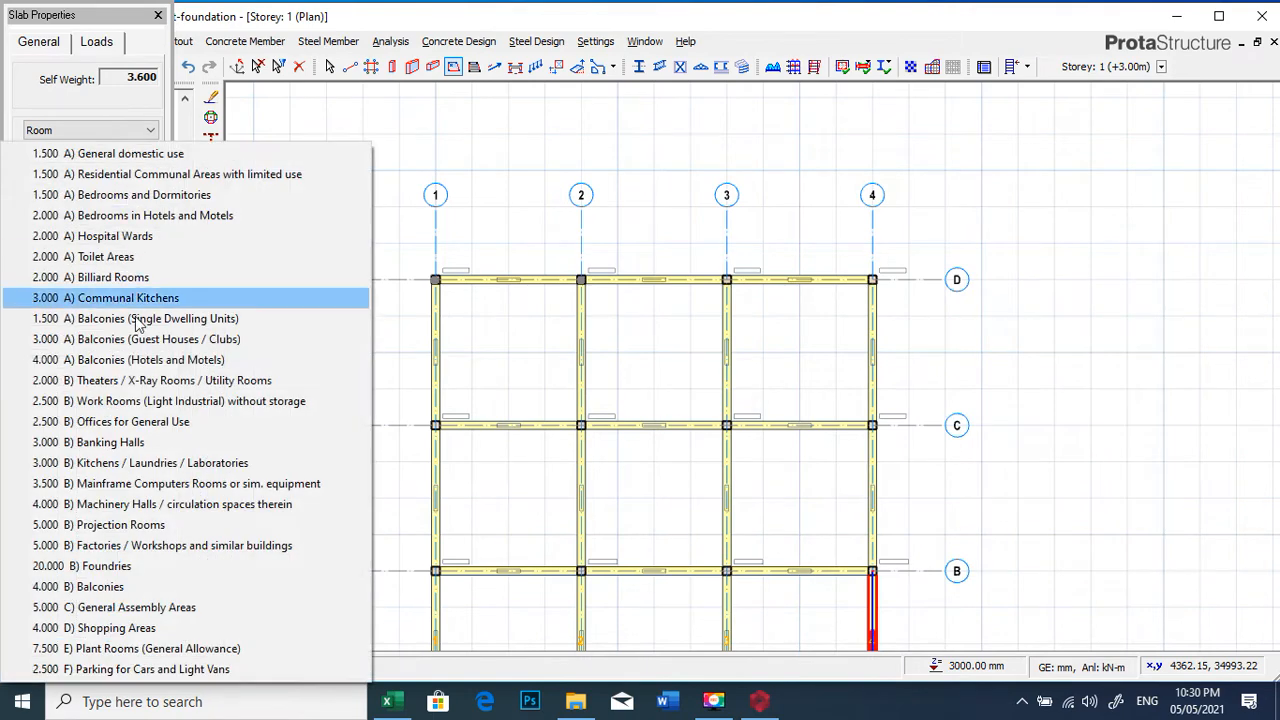
{"action": "left_click", "coordinate": [103, 422]}
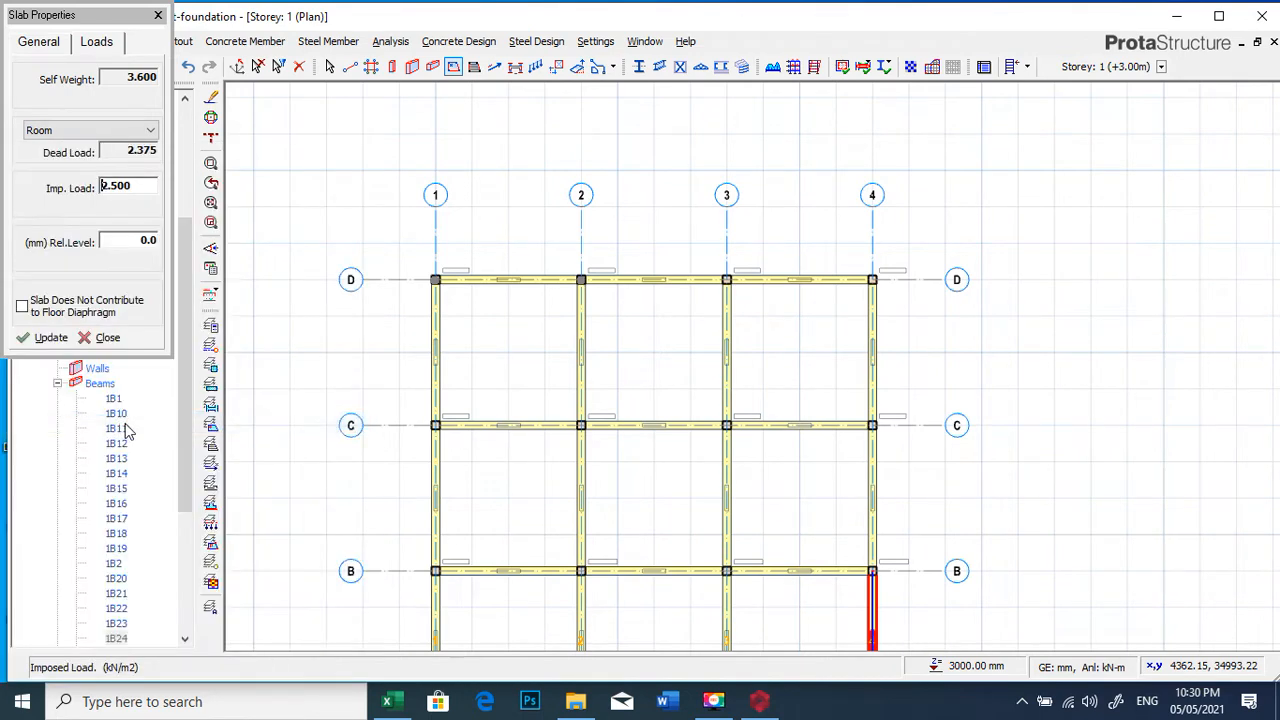
Insert slabs in the six bays between axes D and B, from axis 1 to axis 4
{"action": "left_click", "coordinate": [560, 378]}
{"action": "left_click", "coordinate": [695, 366]}
{"action": "left_click", "coordinate": [776, 363]}
{"action": "left_click", "coordinate": [790, 495]}
{"action": "left_click", "coordinate": [714, 500]}
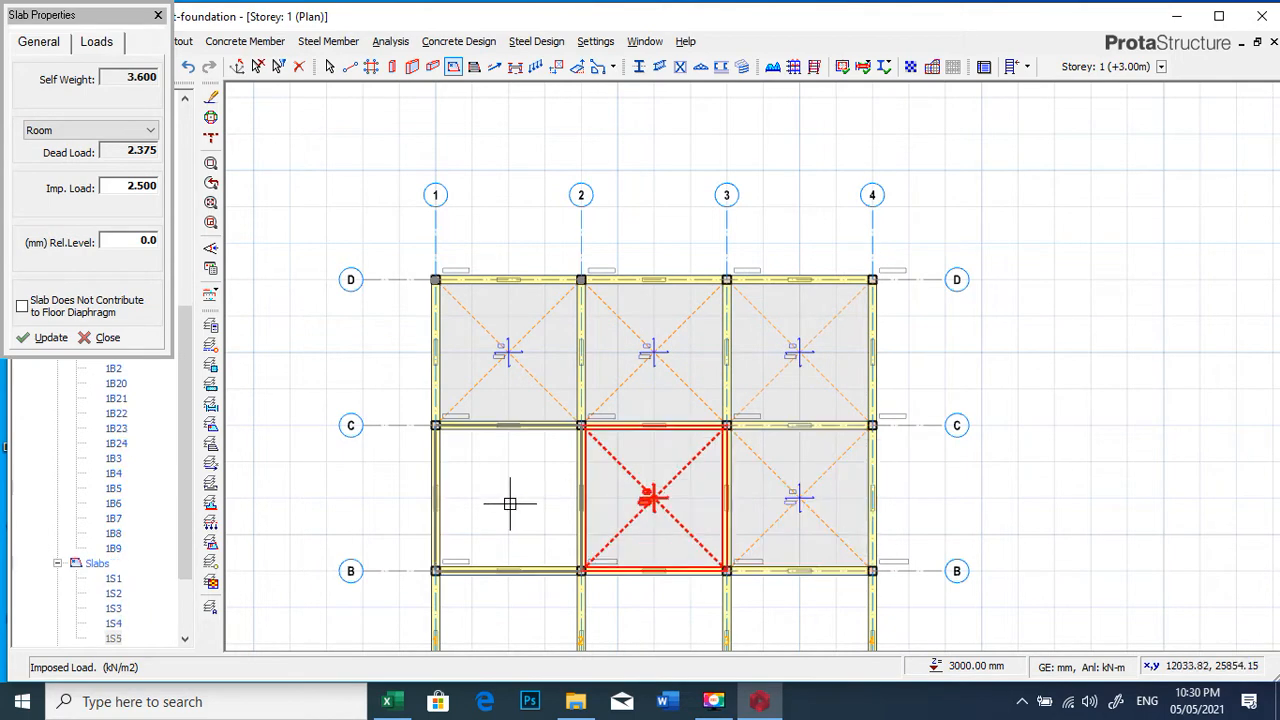
{"action": "left_click", "coordinate": [509, 503]}
Insert slabs in the three bays between axes B and A, finish slab insertion and save the project
{"action": "scroll", "coordinate": [614, 351], "scroll_direction": "down", "scroll_amount": 3}
{"action": "scroll", "coordinate": [580, 430], "scroll_direction": "up", "scroll_amount": 3}
{"action": "left_click", "coordinate": [571, 470]}
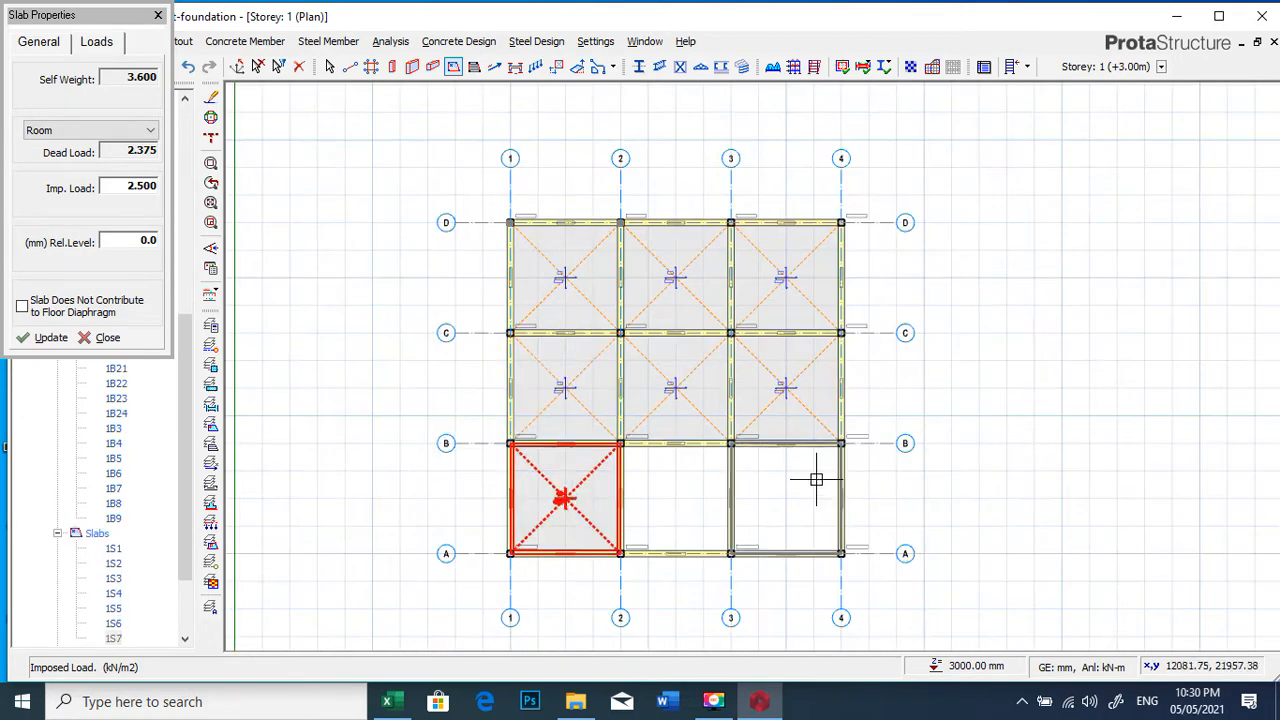
{"action": "left_click", "coordinate": [674, 508]}
{"action": "left_click", "coordinate": [808, 510]}
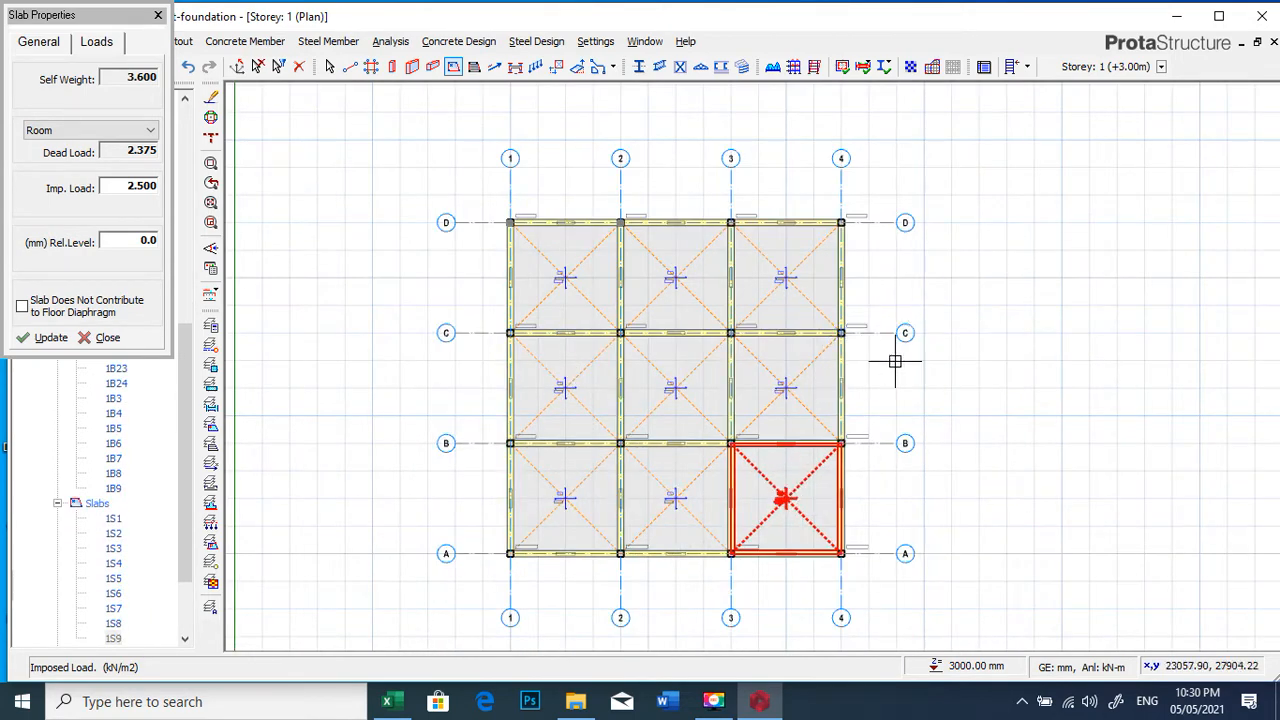
{"action": "left_click", "coordinate": [159, 16]}
{"action": "left_click", "coordinate": [67, 66]}
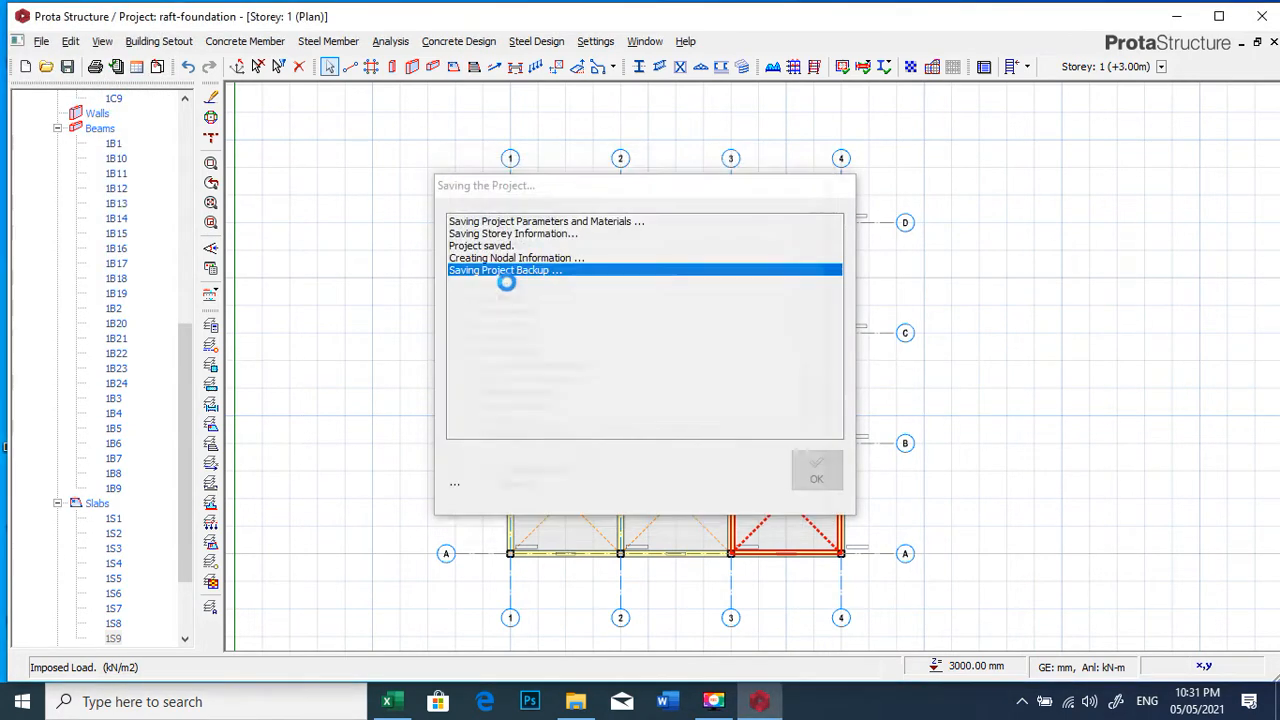
Examine the slab, beam and column labels on the storey plan, especially around the beam on axis D between axes 1 and 2
{"action": "scroll", "coordinate": [600, 251], "scroll_direction": "up", "scroll_amount": 2}
{"action": "scroll", "coordinate": [598, 229], "scroll_direction": "down", "scroll_amount": 1}
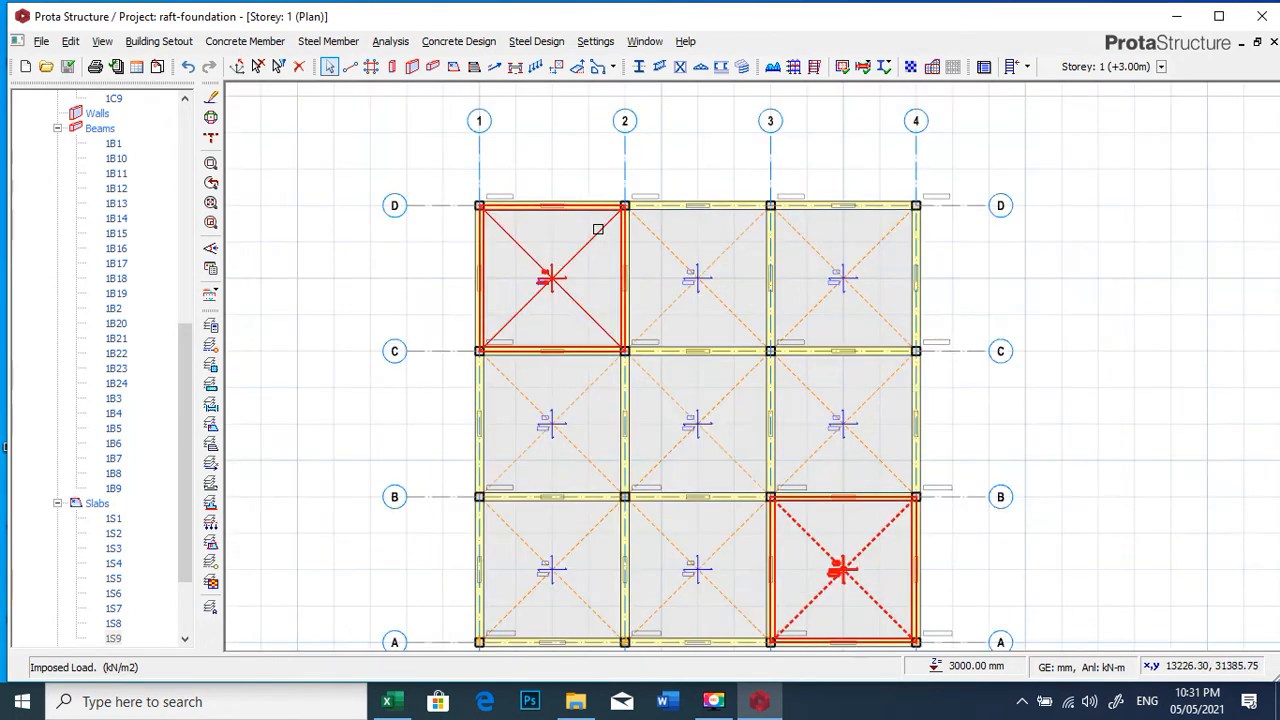
{"action": "scroll", "coordinate": [598, 229], "scroll_direction": "up", "scroll_amount": 2}
{"action": "scroll", "coordinate": [589, 224], "scroll_direction": "down", "scroll_amount": 2}
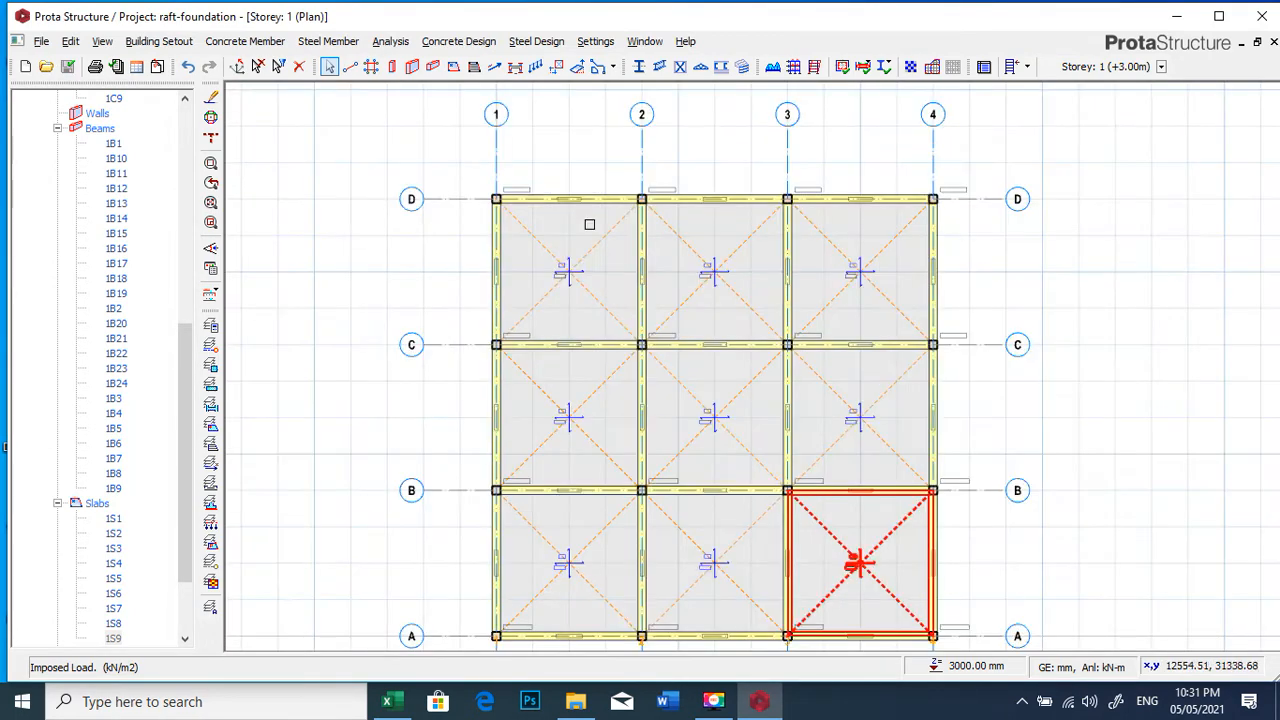
{"action": "scroll", "coordinate": [589, 224], "scroll_direction": "down", "scroll_amount": 1}
{"action": "scroll", "coordinate": [805, 430], "scroll_direction": "up", "scroll_amount": 3}
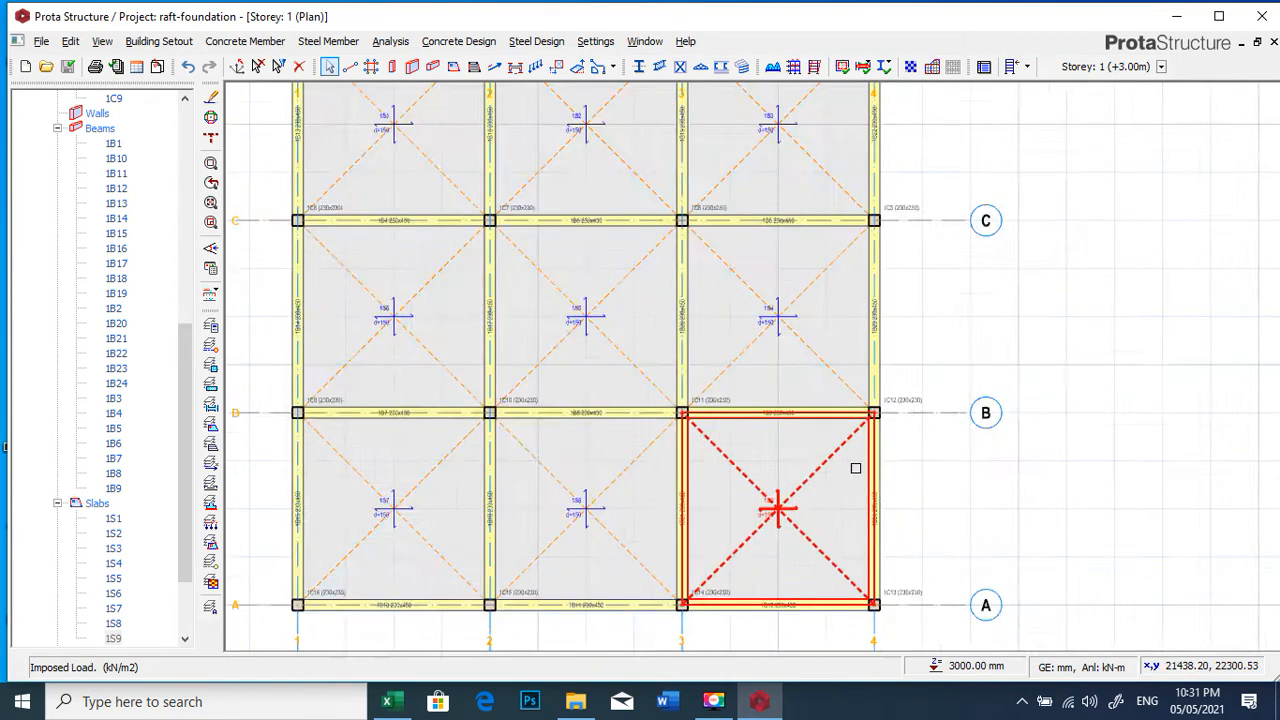
{"action": "scroll", "coordinate": [838, 406], "scroll_direction": "down", "scroll_amount": 3}
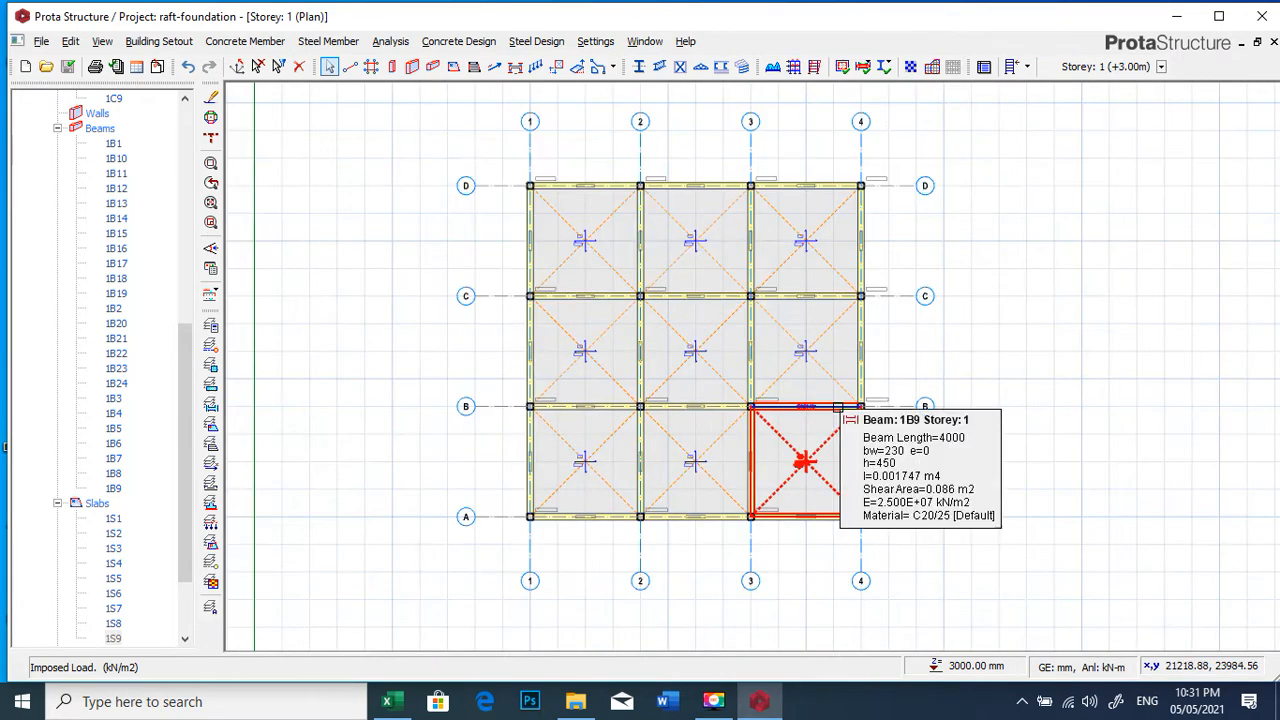
{"action": "scroll", "coordinate": [574, 177], "scroll_direction": "up", "scroll_amount": 5}
{"action": "scroll", "coordinate": [637, 171], "scroll_direction": "up", "scroll_amount": 2}
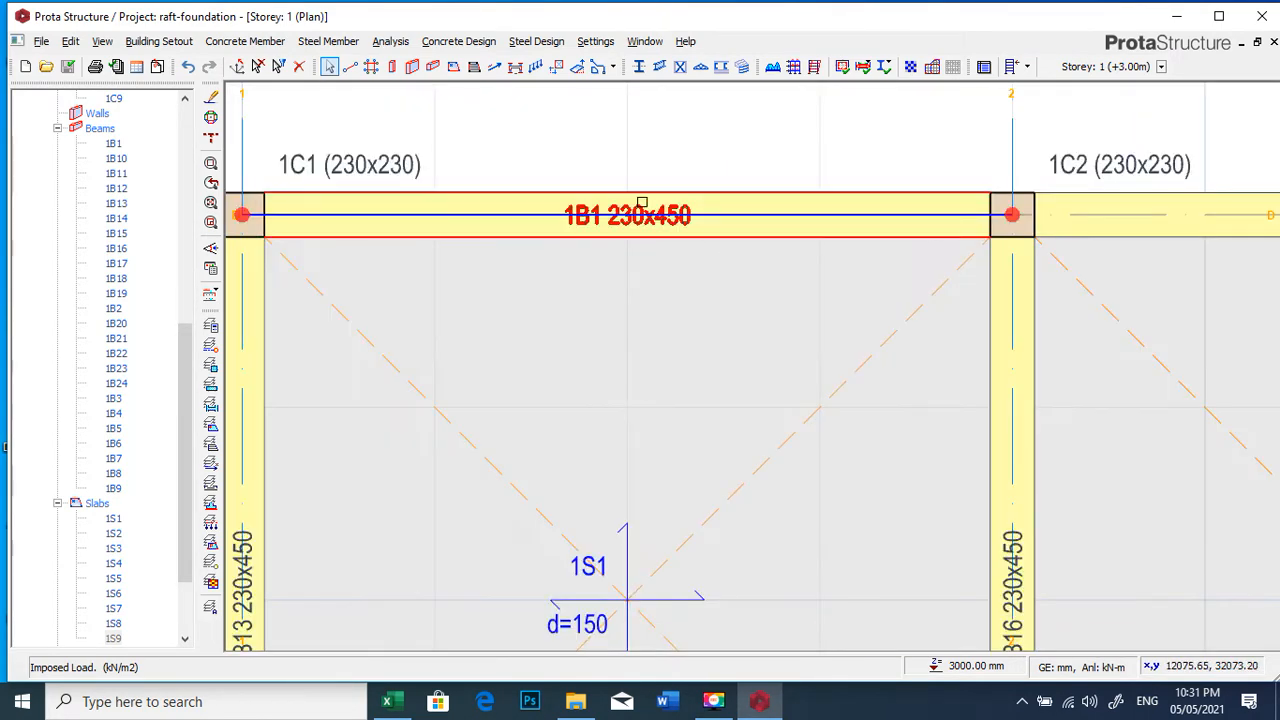
{"action": "scroll", "coordinate": [631, 200], "scroll_direction": "down", "scroll_amount": 1}
{"action": "scroll", "coordinate": [603, 199], "scroll_direction": "up", "scroll_amount": 1}
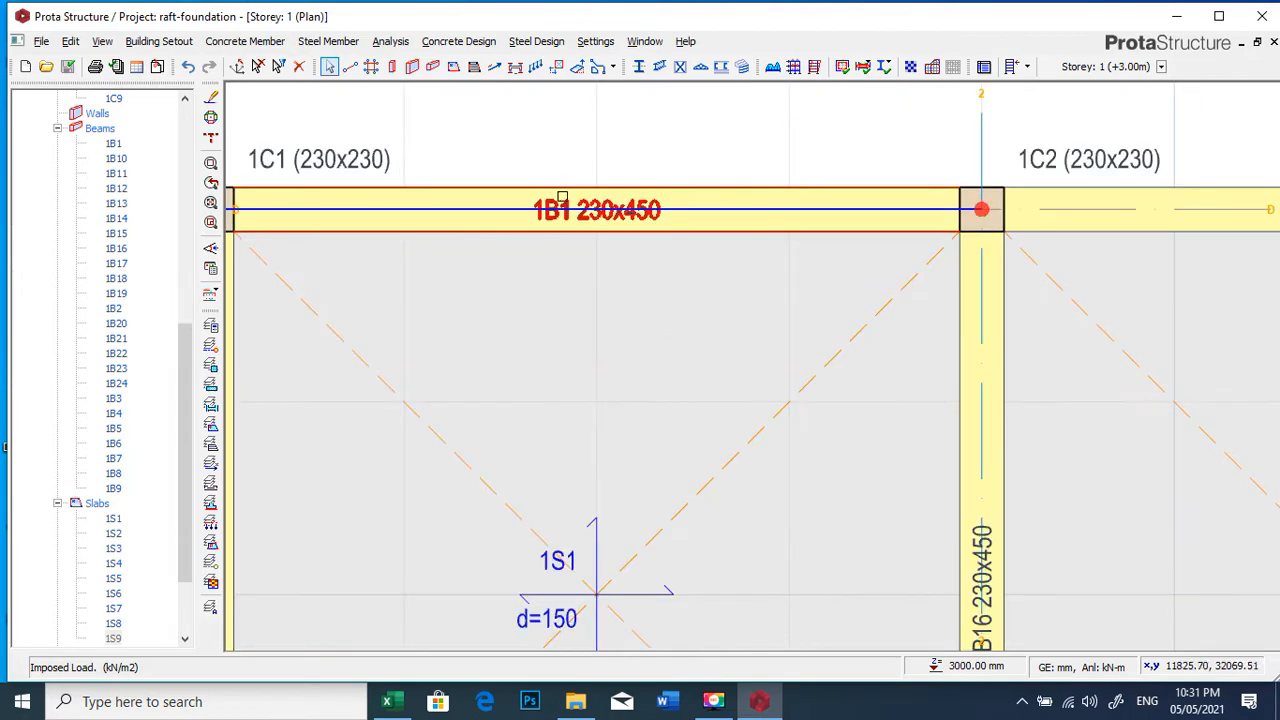
{"action": "scroll", "coordinate": [590, 203], "scroll_direction": "up", "scroll_amount": 1}
{"action": "scroll", "coordinate": [570, 205], "scroll_direction": "down", "scroll_amount": 4}
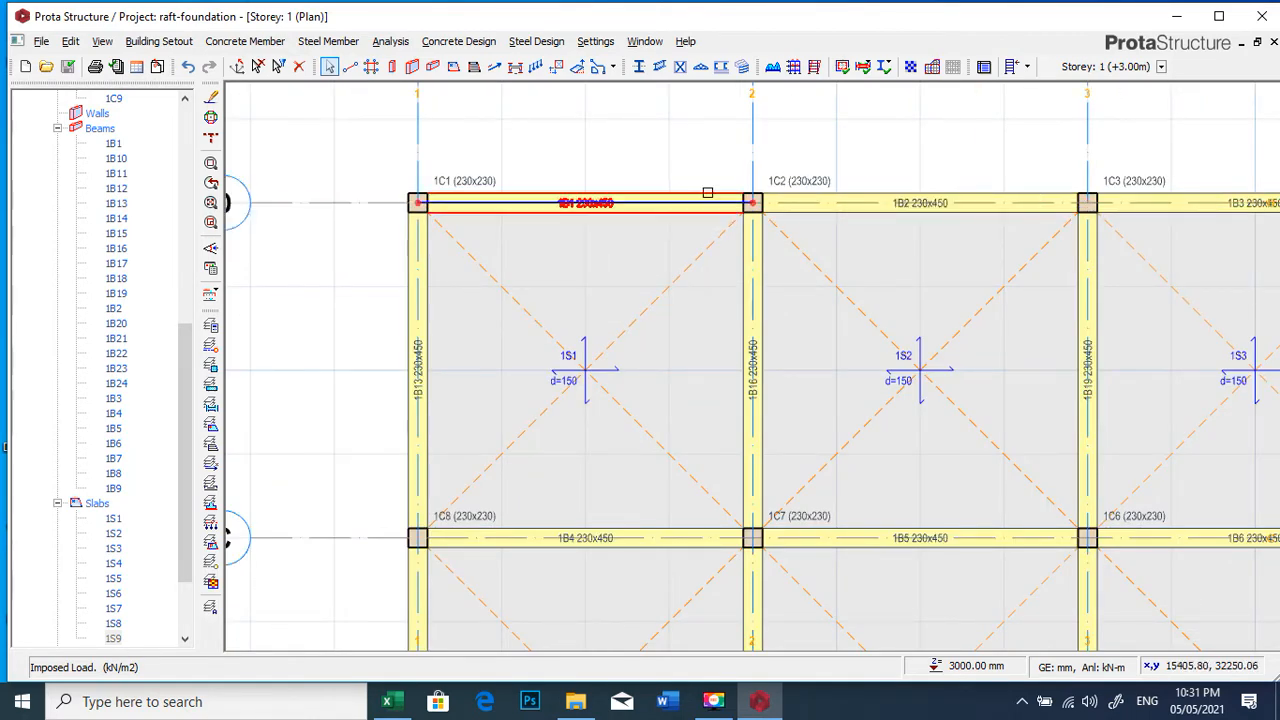
Give the beam on axis D between axes 1 and 2 a wall load of 3.47 kN/m2 unit weight, 2.7 m height and 0.23 m thickness
{"action": "scroll", "coordinate": [600, 210], "scroll_direction": "up", "scroll_amount": 4}
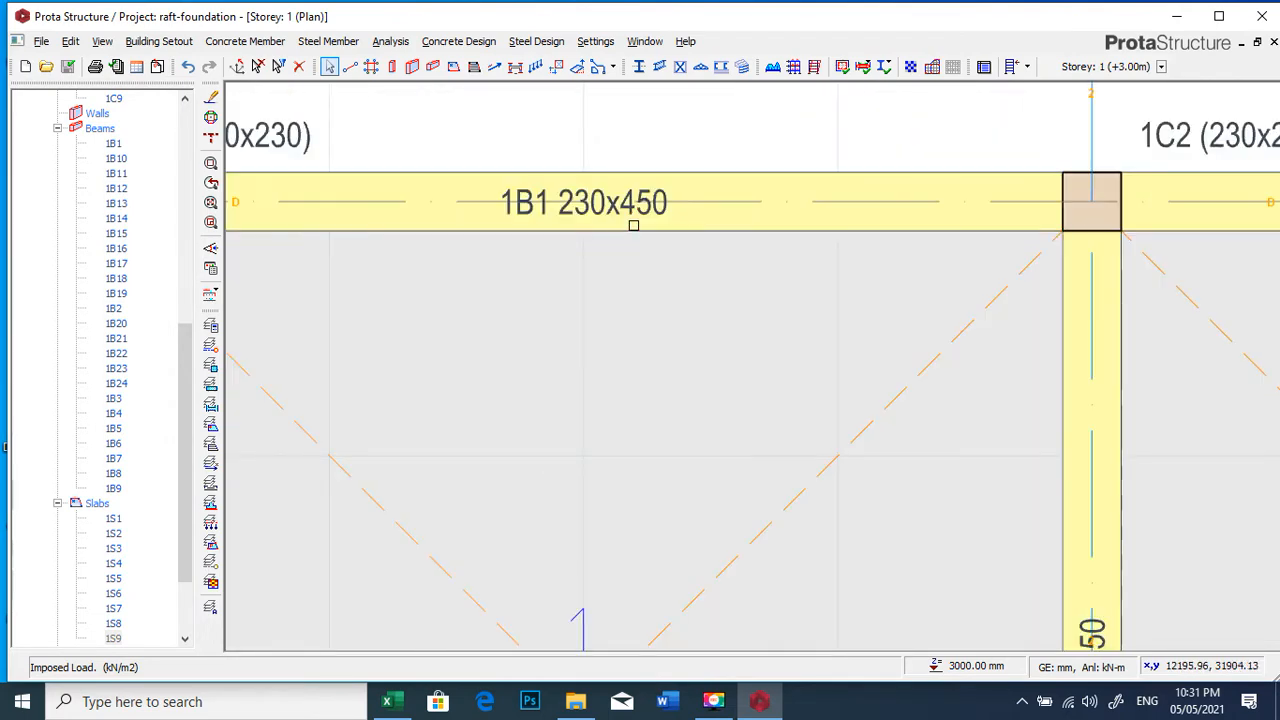
{"action": "left_click", "coordinate": [633, 225]}
{"action": "right_click", "coordinate": [628, 219]}
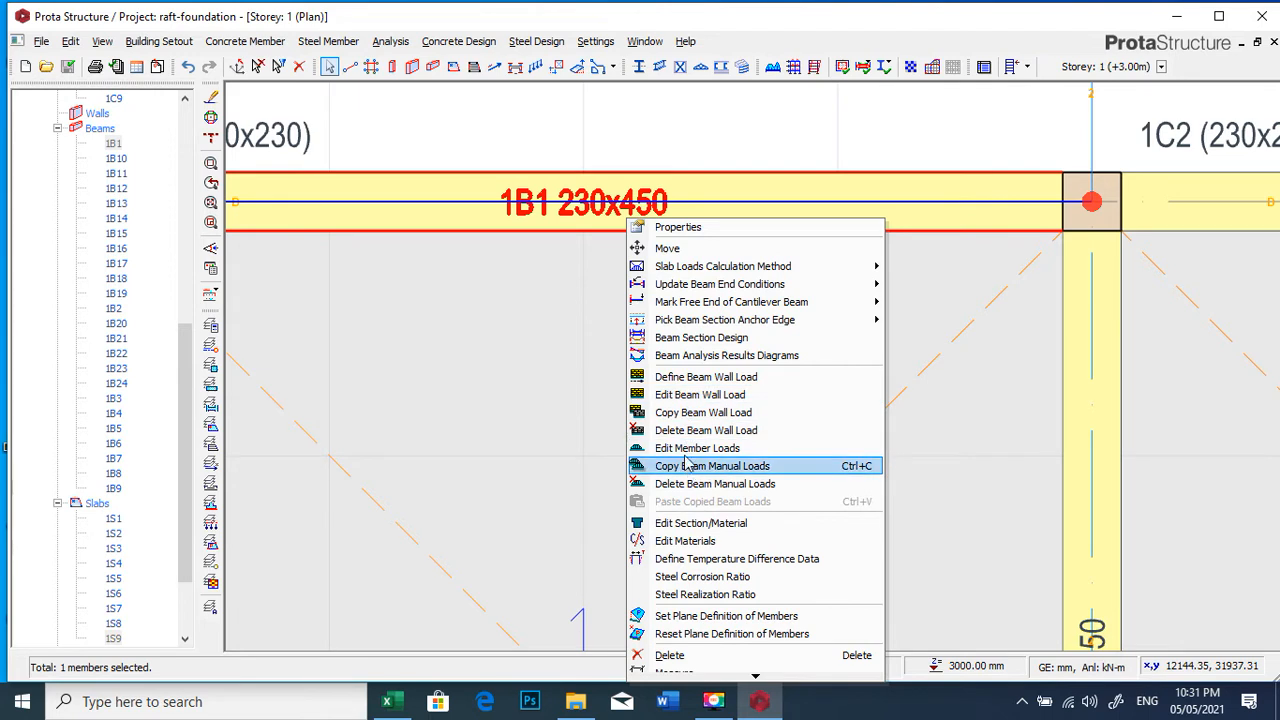
{"action": "left_click", "coordinate": [745, 400]}
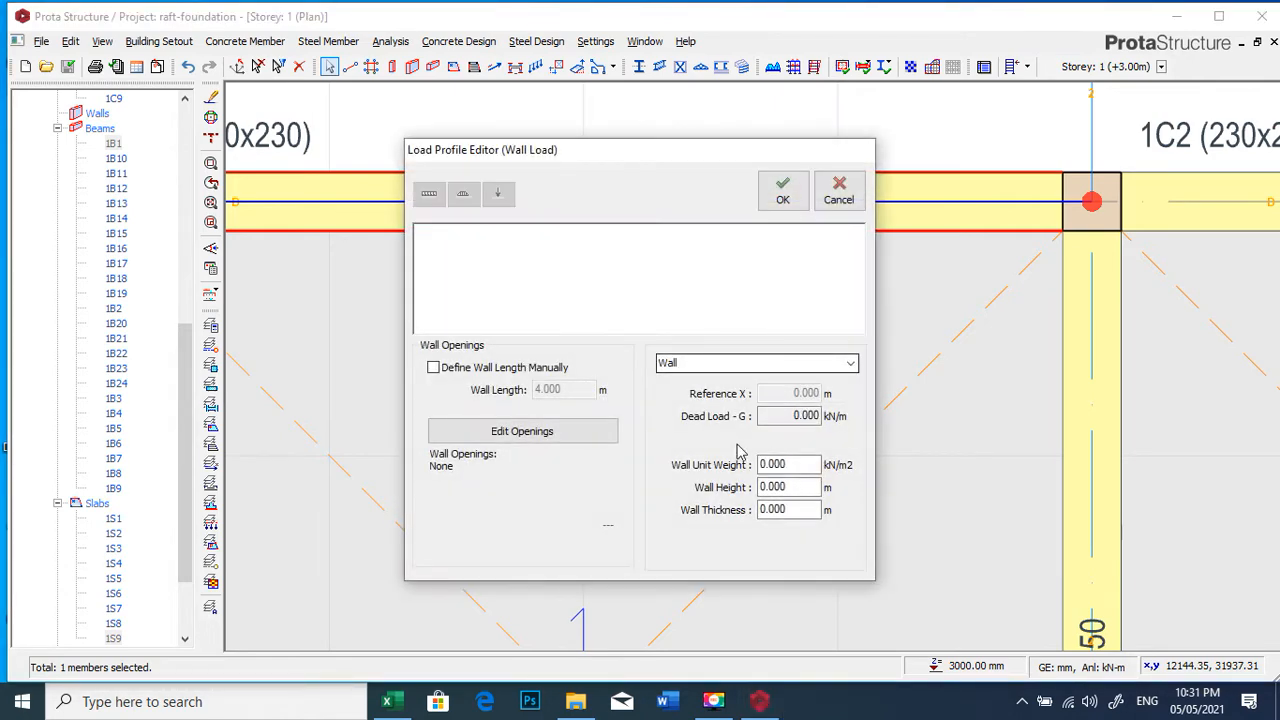
{"action": "double_click", "coordinate": [789, 463]}
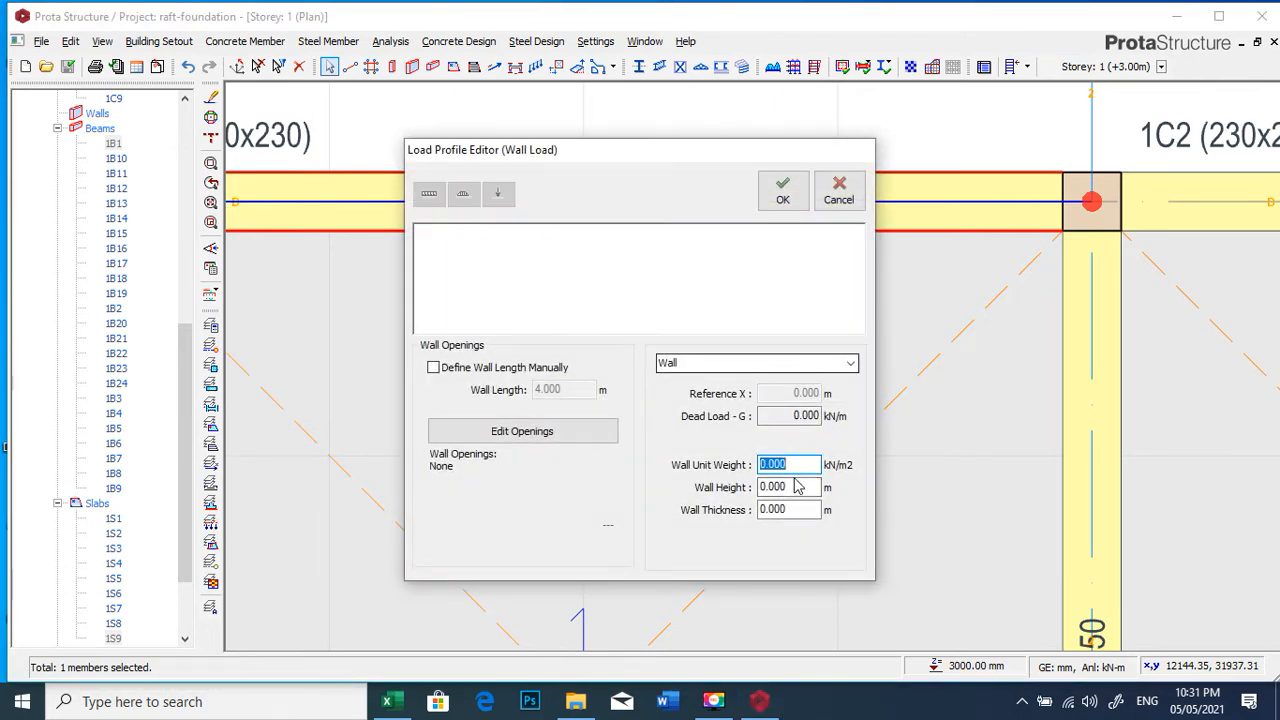
{"action": "type", "text": "3.47"}
{"action": "left_click", "coordinate": [779, 487]}
{"action": "type", "text": "2"}
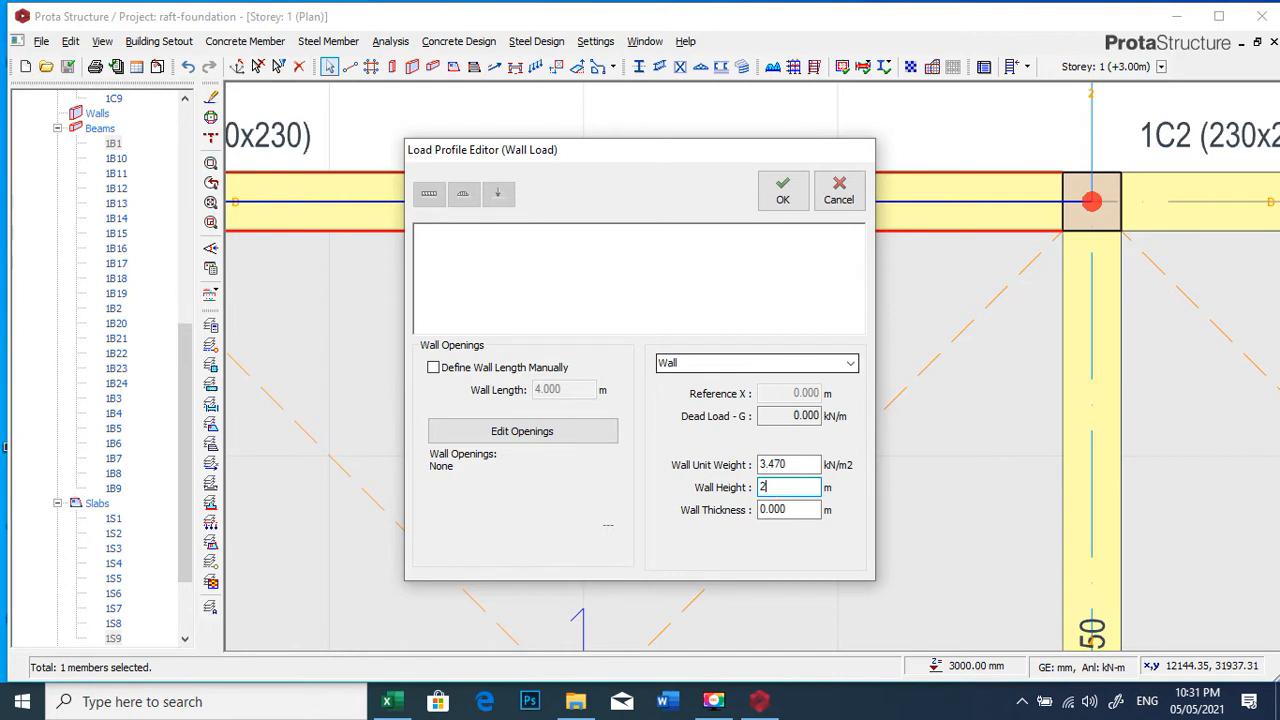
{"action": "type", "text": ".7"}
{"action": "left_click", "coordinate": [777, 510]}
{"action": "type", "text": ".23"}
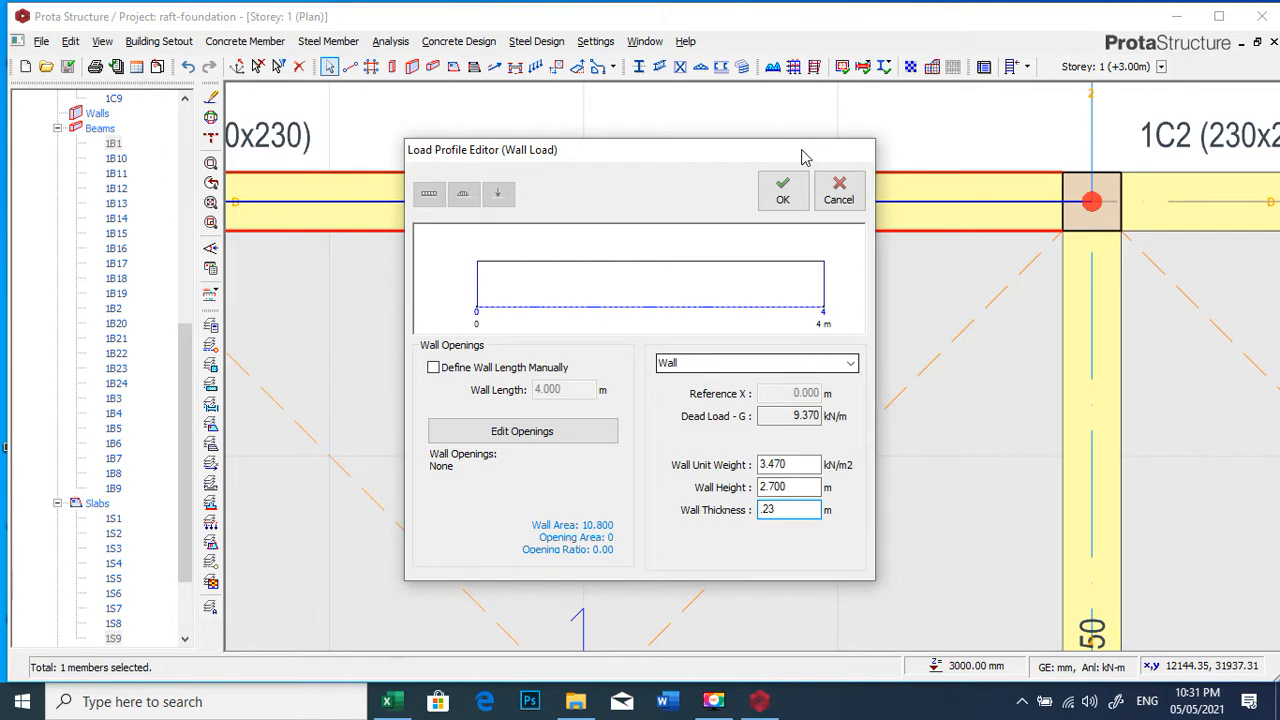
{"action": "left_click", "coordinate": [788, 193]}
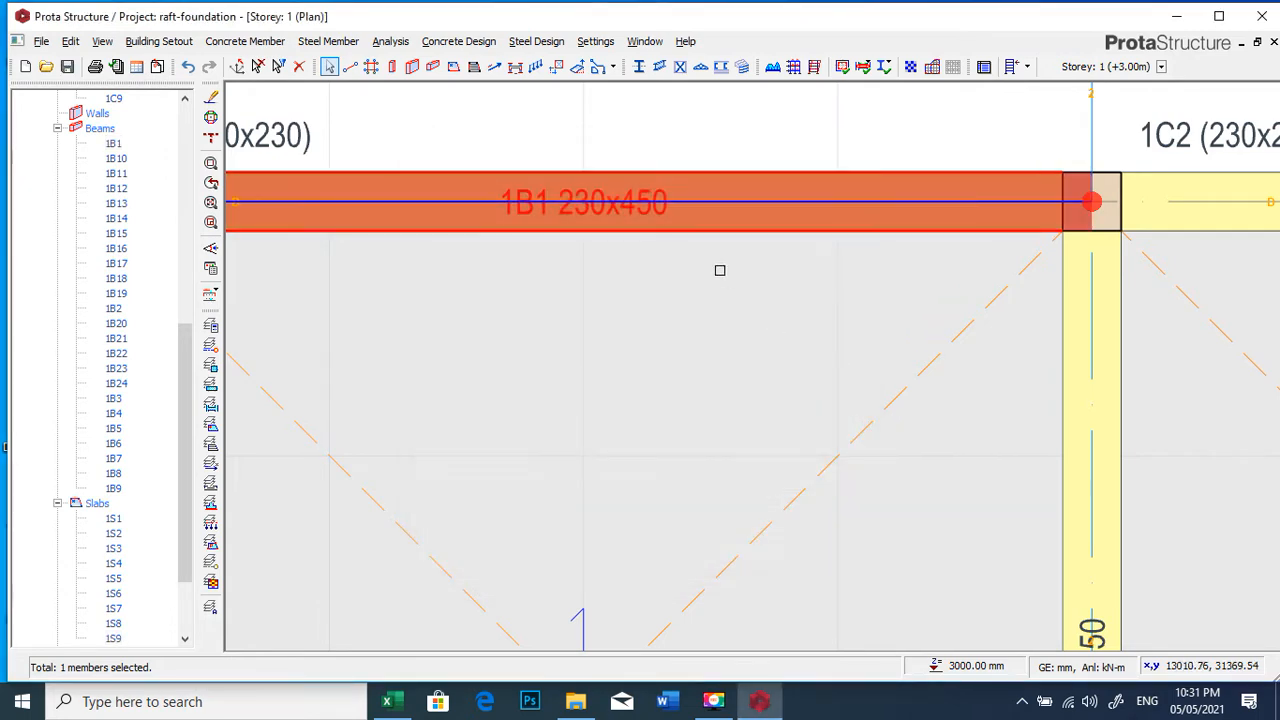
Copy the wall load of the beam on axis D between axes 1 and 2 to all beams on the storey, replacing any existing wall loads
{"action": "scroll", "coordinate": [714, 265], "scroll_direction": "down", "scroll_amount": 2}
{"action": "scroll", "coordinate": [709, 250], "scroll_direction": "up", "scroll_amount": 1}
{"action": "right_click", "coordinate": [707, 262]}
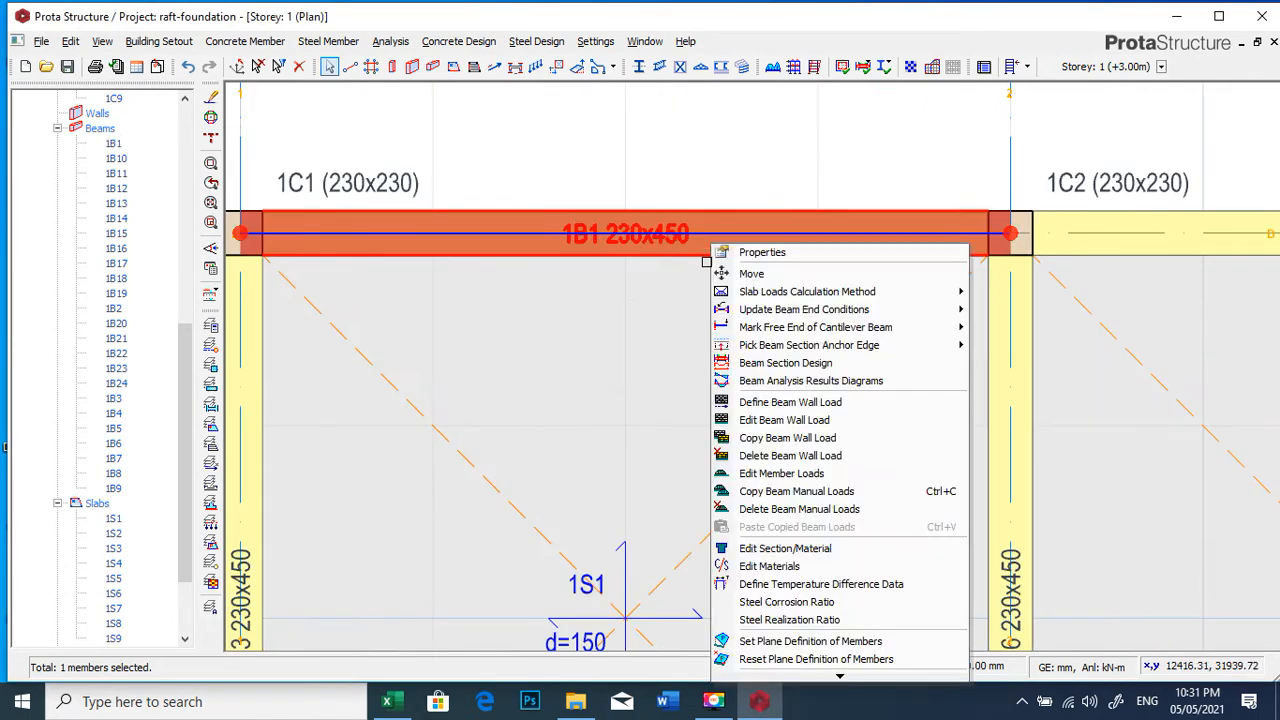
{"action": "left_click", "coordinate": [760, 438]}
{"action": "scroll", "coordinate": [590, 285], "scroll_direction": "down", "scroll_amount": 5}
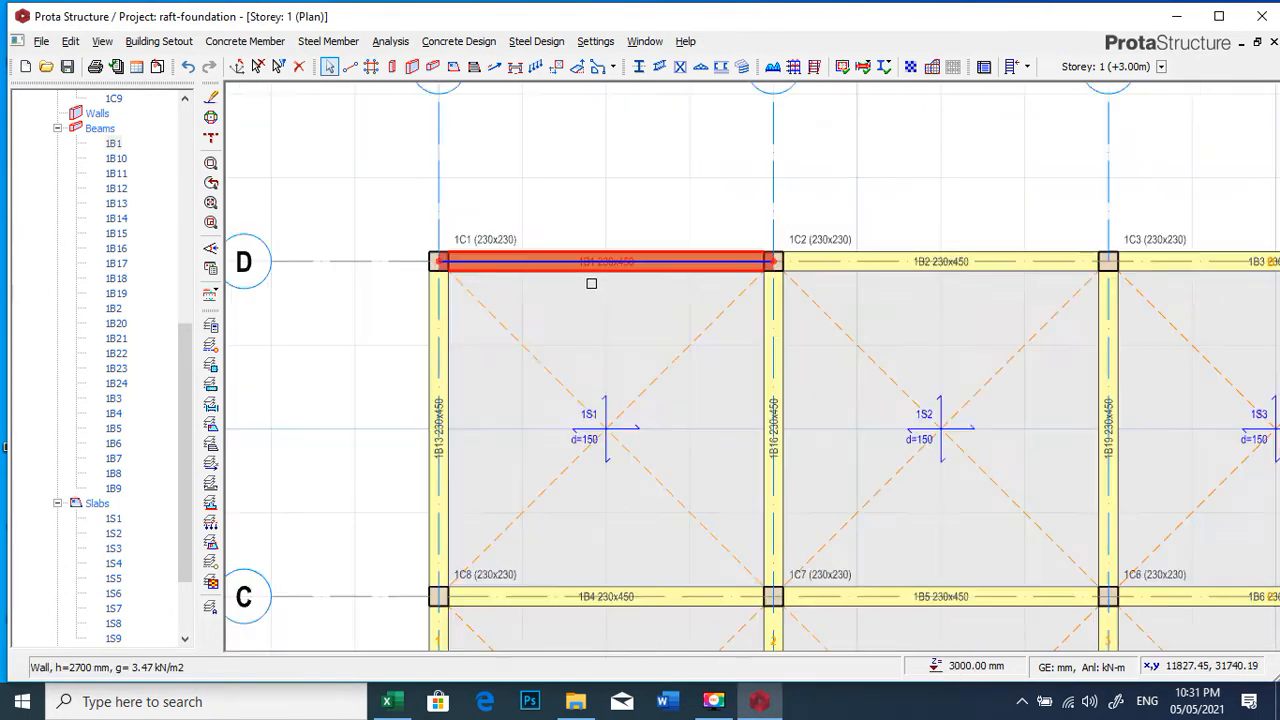
{"action": "left_click_drag", "start_coordinate": [668, 366], "coordinate": [810, 493]}
{"action": "right_click", "coordinate": [683, 299]}
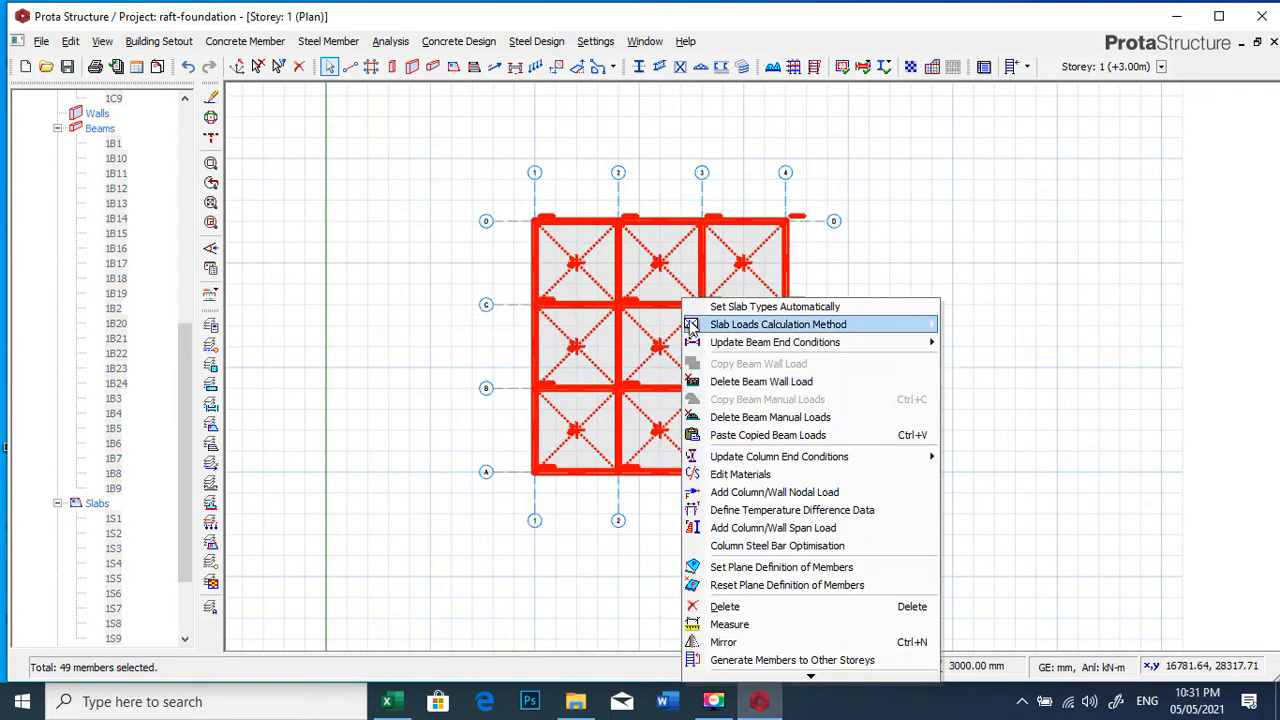
{"action": "left_click", "coordinate": [768, 435]}
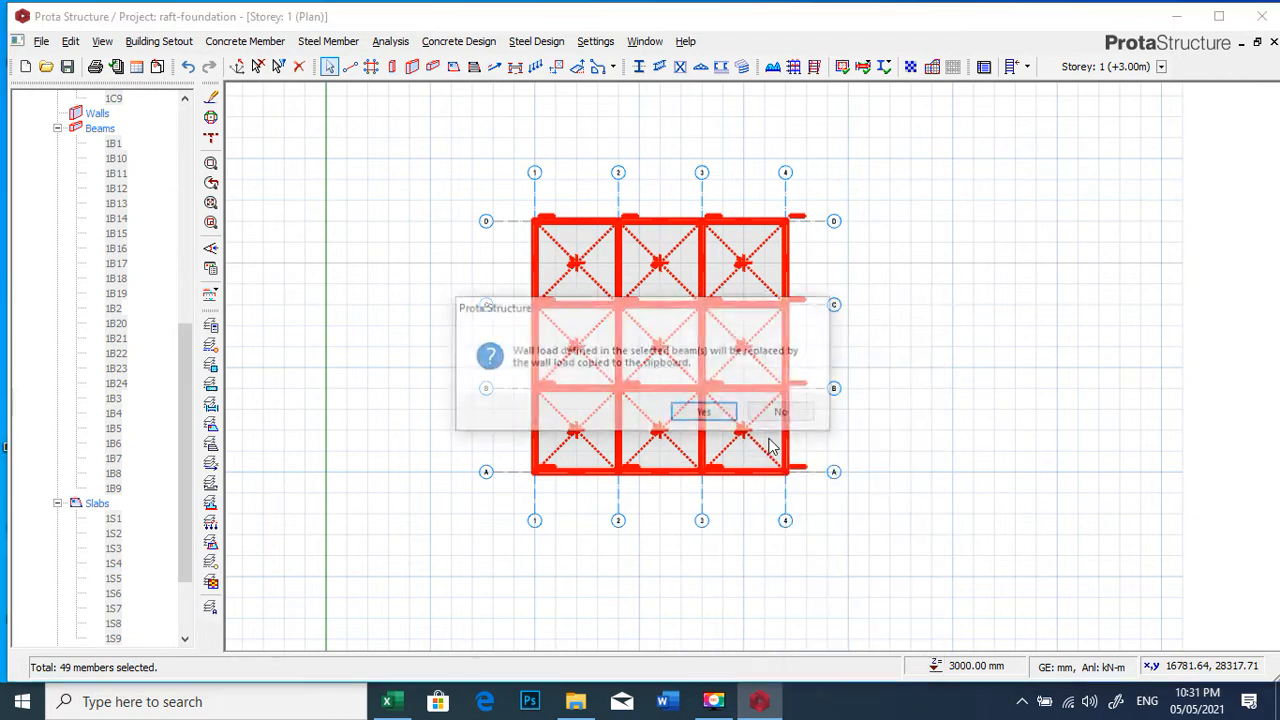
{"action": "left_click", "coordinate": [705, 413]}
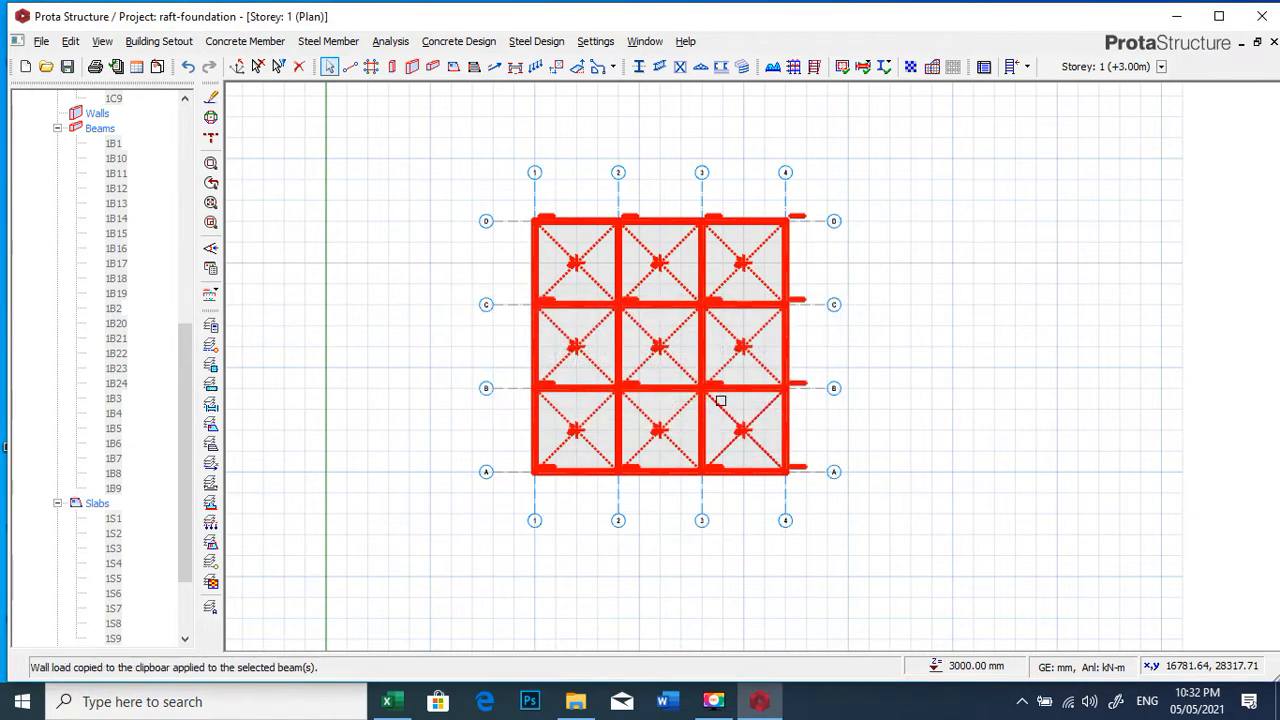
{"action": "left_click", "coordinate": [930, 278]}
{"action": "scroll", "coordinate": [669, 209], "scroll_direction": "up", "scroll_amount": 5}
{"action": "scroll", "coordinate": [616, 209], "scroll_direction": "down", "scroll_amount": 5}
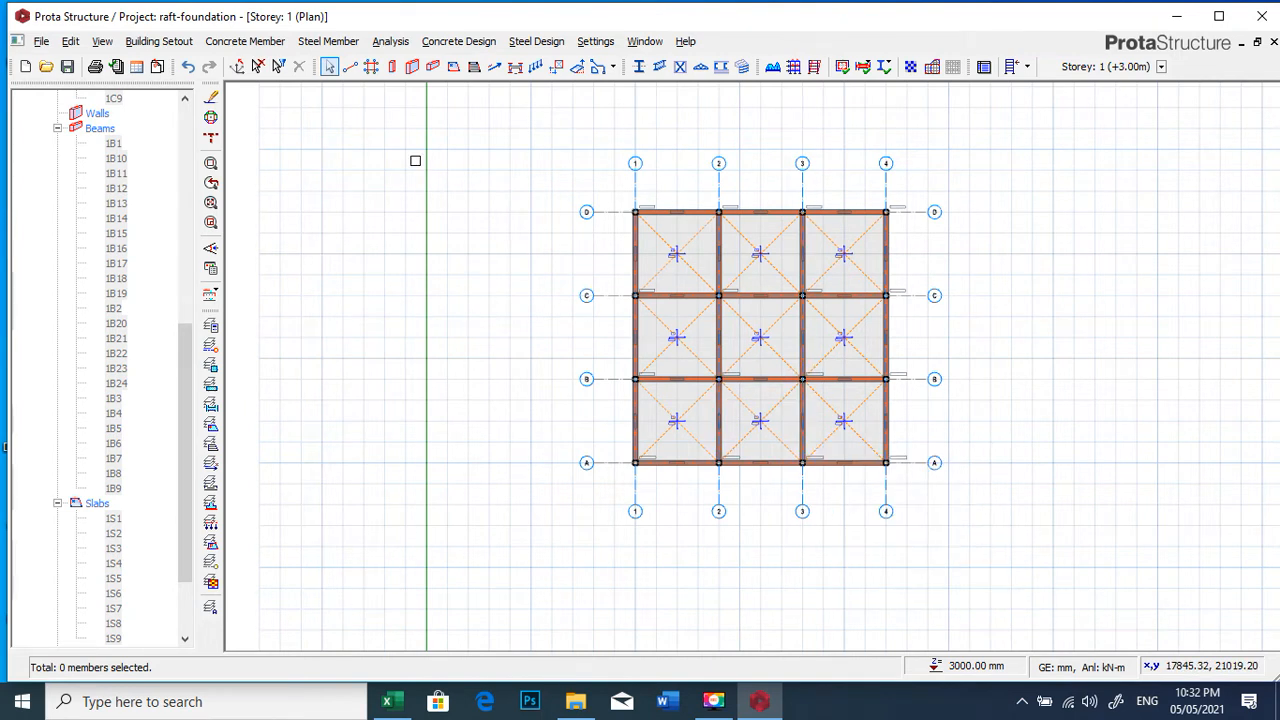
Insert storeys on top of the building to bring the total number of storeys to 6
{"action": "left_click", "coordinate": [150, 42]}
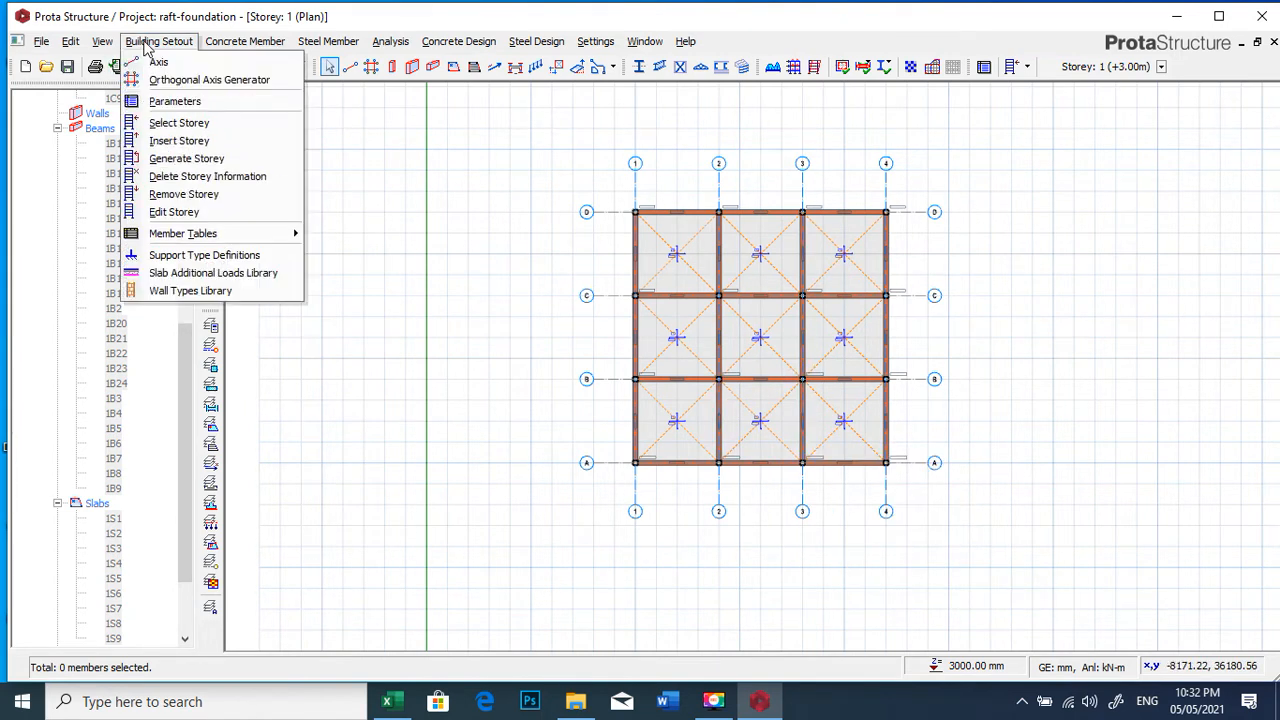
{"action": "left_click", "coordinate": [176, 141]}
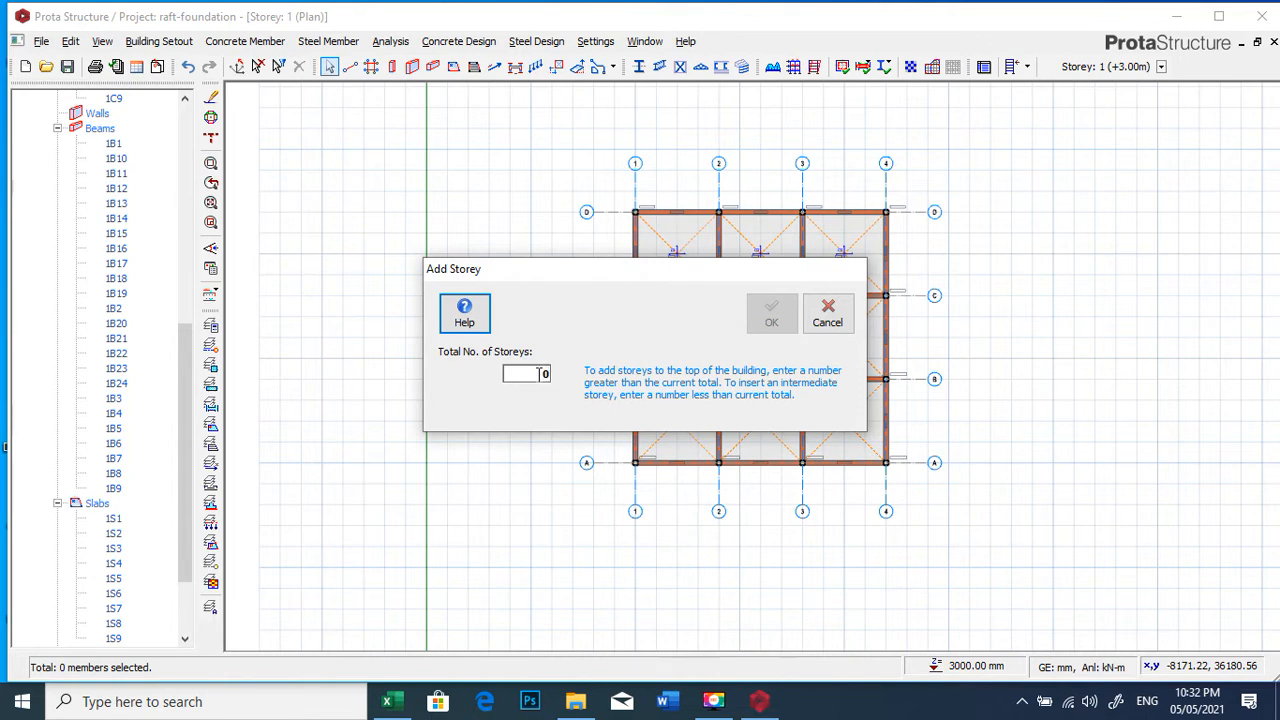
{"action": "left_click", "coordinate": [541, 373]}
{"action": "key", "text": "BackSpace"}
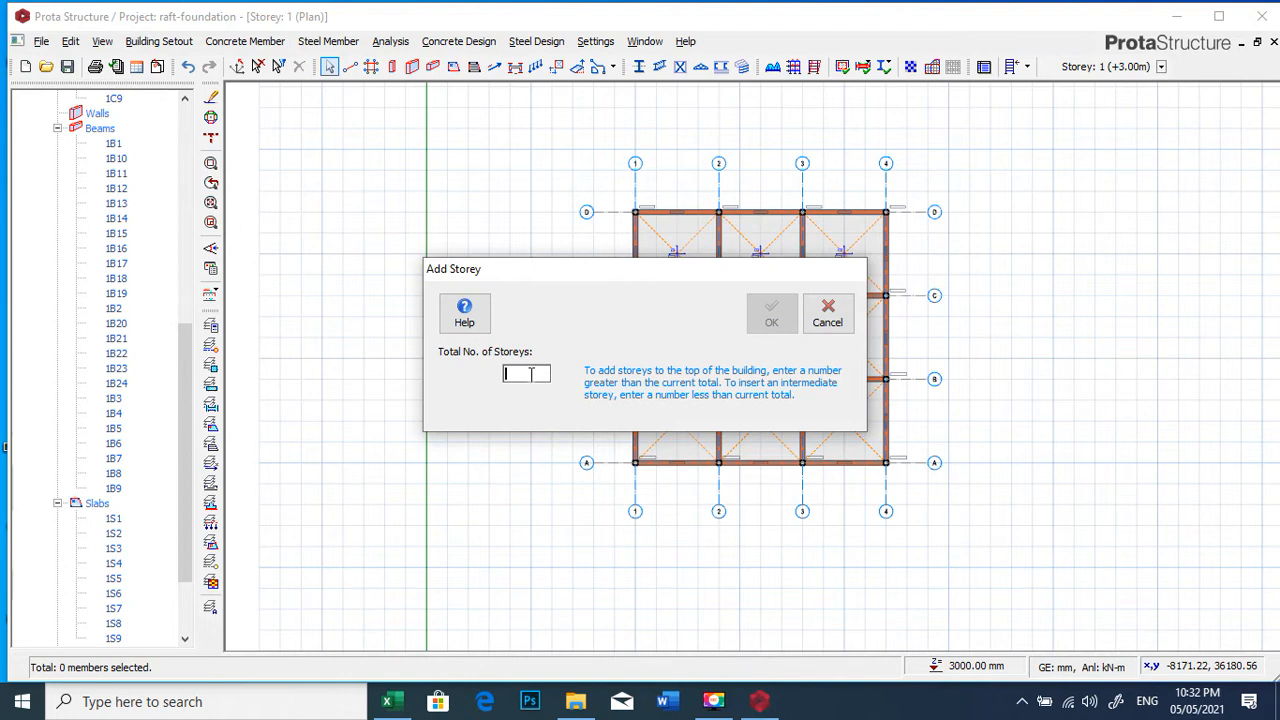
{"action": "type", "text": "5"}
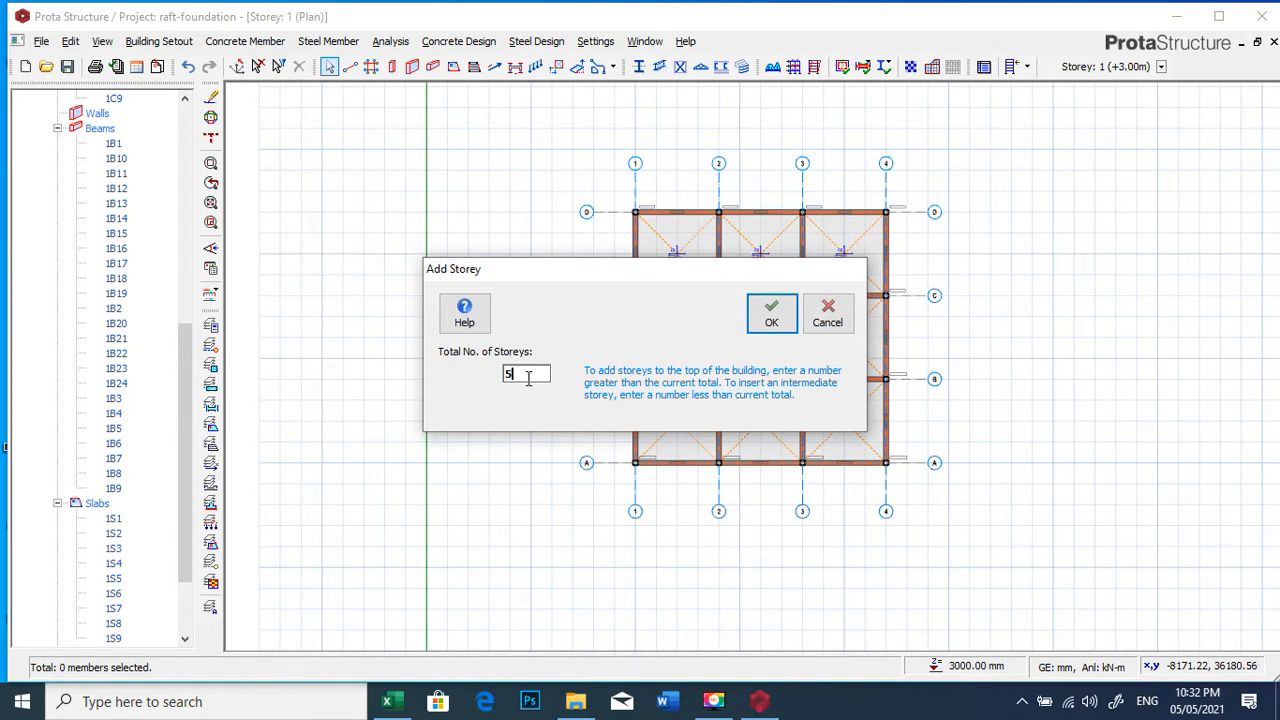
{"action": "key", "text": "BackSpace"}
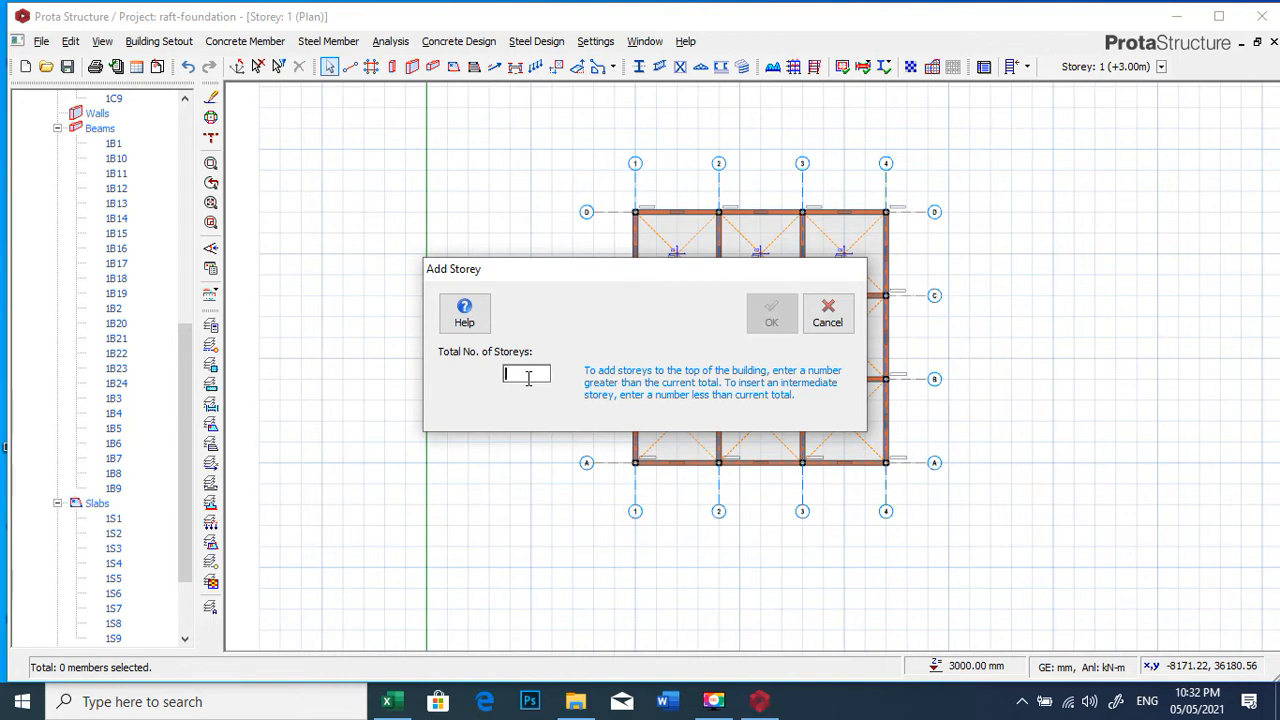
{"action": "type", "text": "6"}
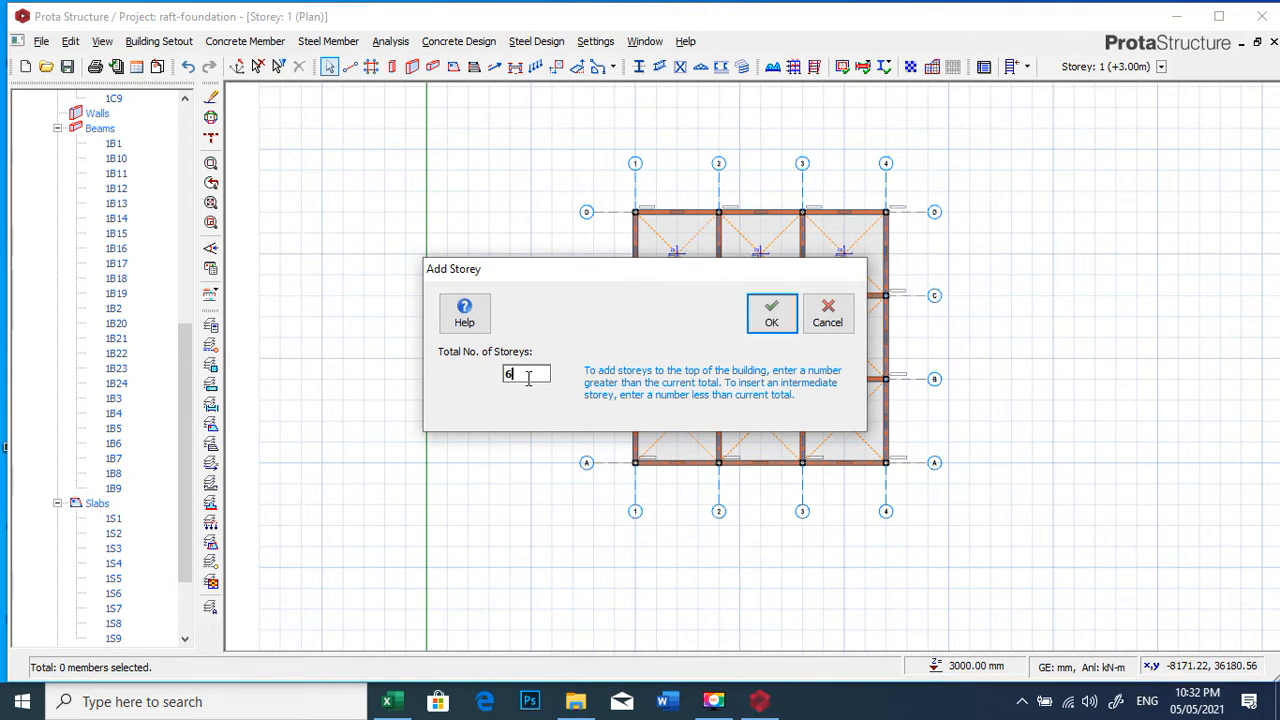
{"action": "left_click", "coordinate": [776, 316]}
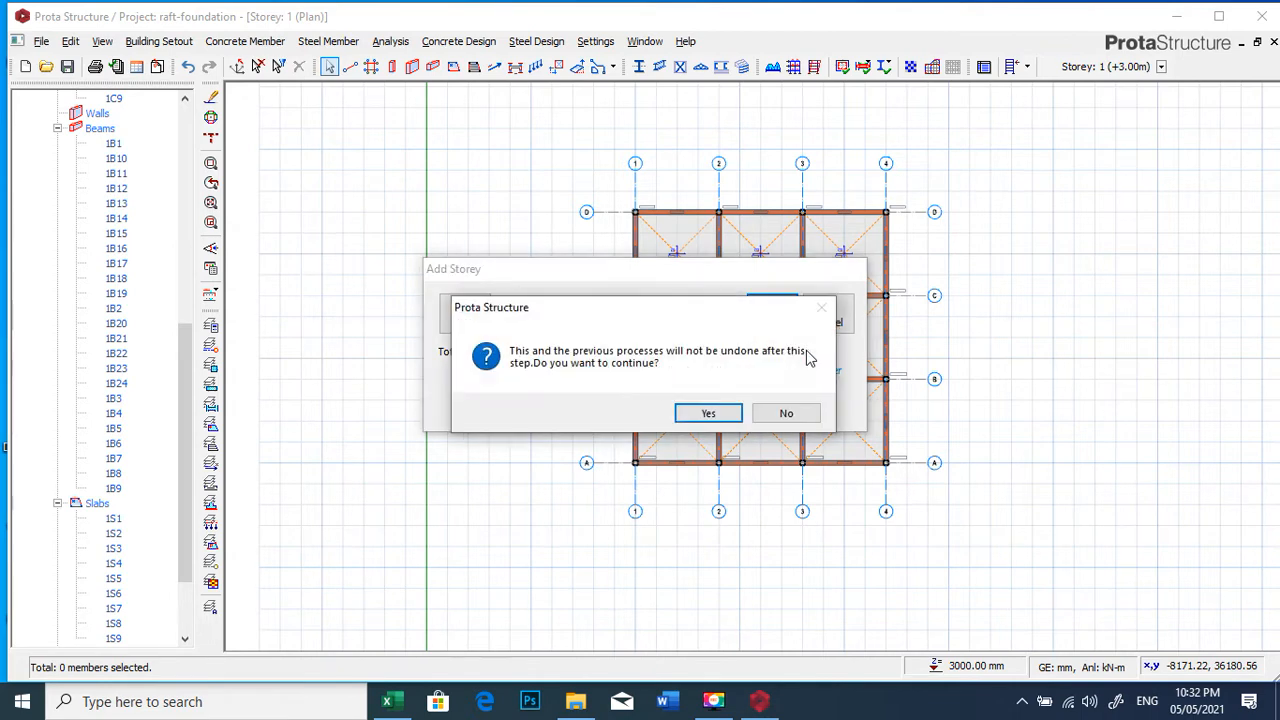
{"action": "left_click", "coordinate": [712, 414]}
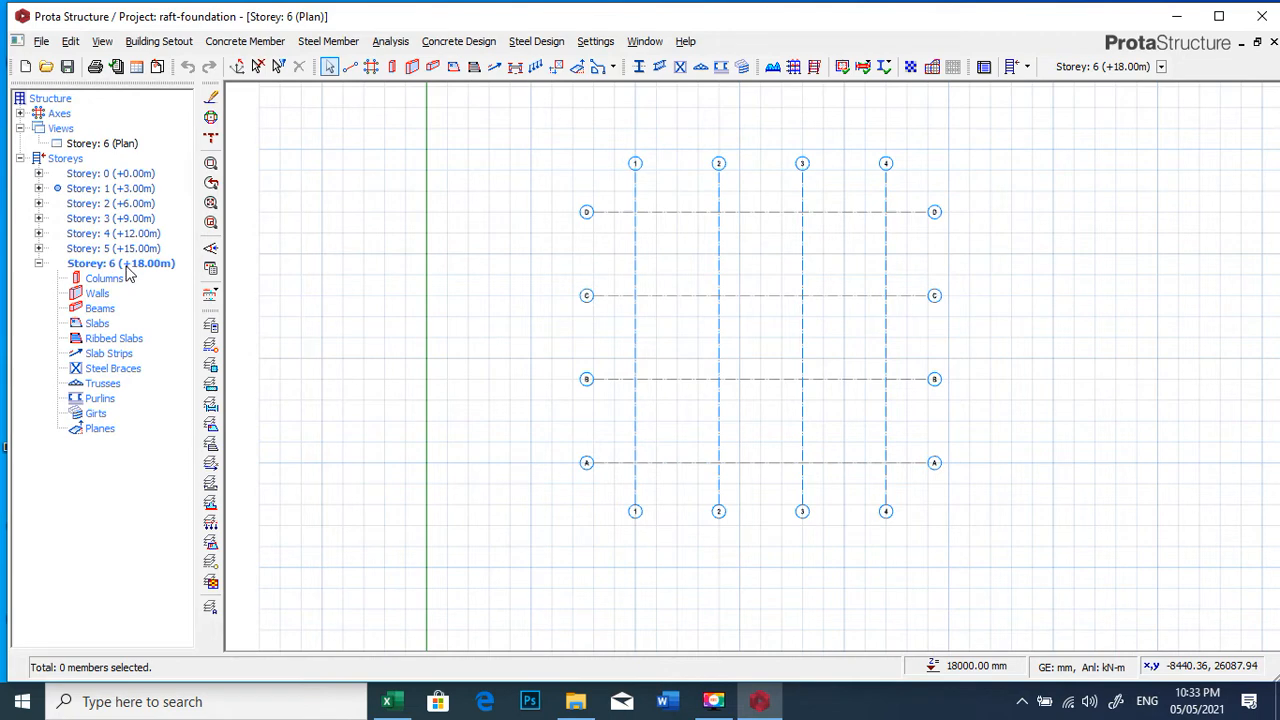
Generate storeys 2 to 5 from storey 1, including all member types and slab loads
{"action": "double_click", "coordinate": [130, 189]}
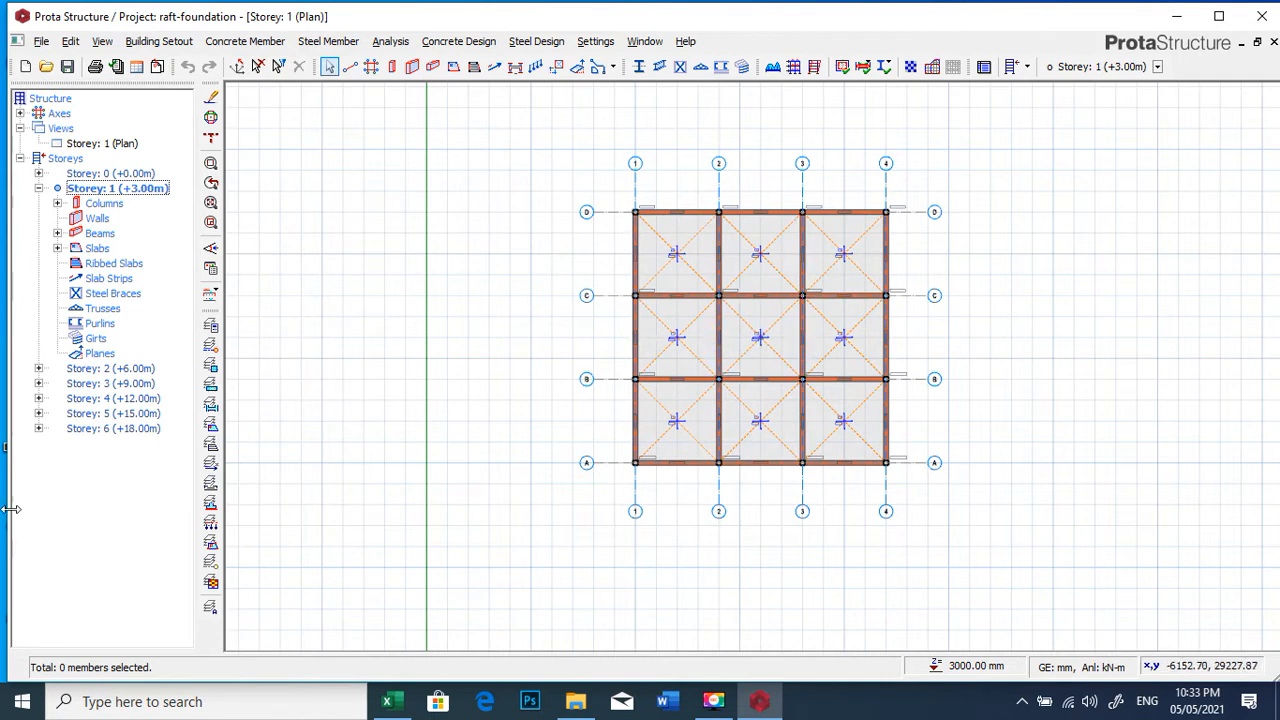
{"action": "double_click", "coordinate": [92, 369]}
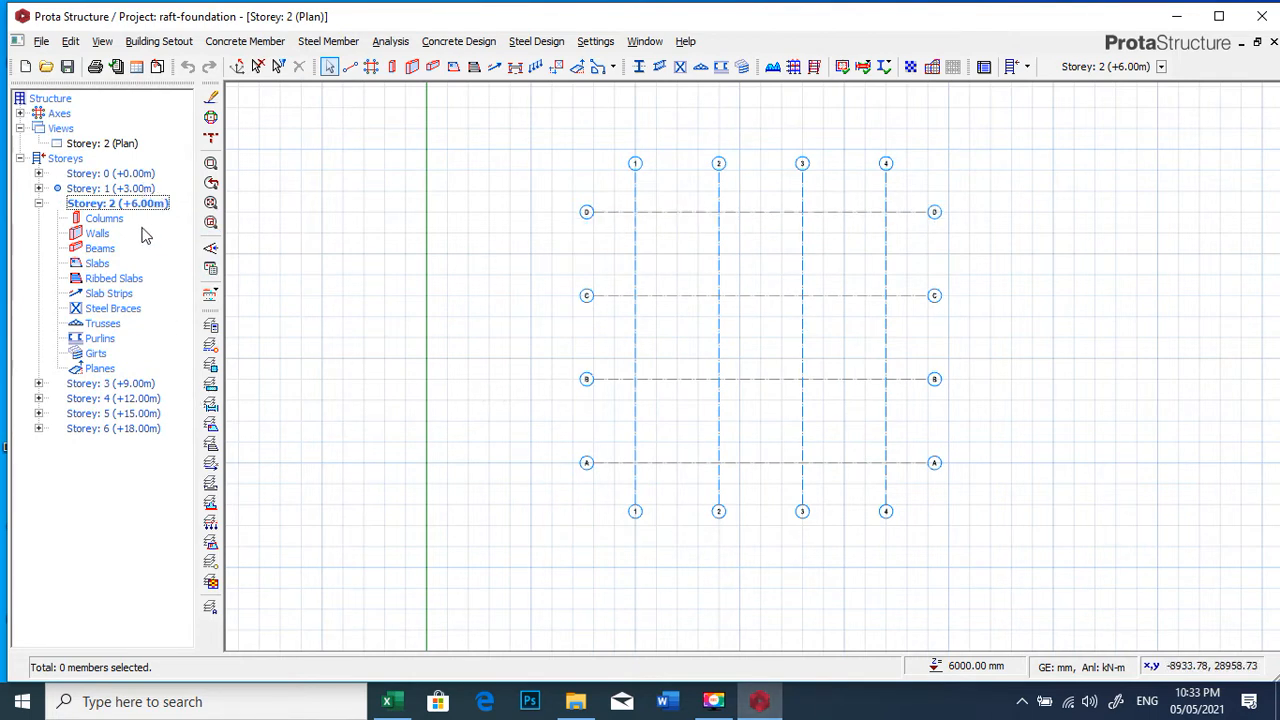
{"action": "double_click", "coordinate": [127, 190]}
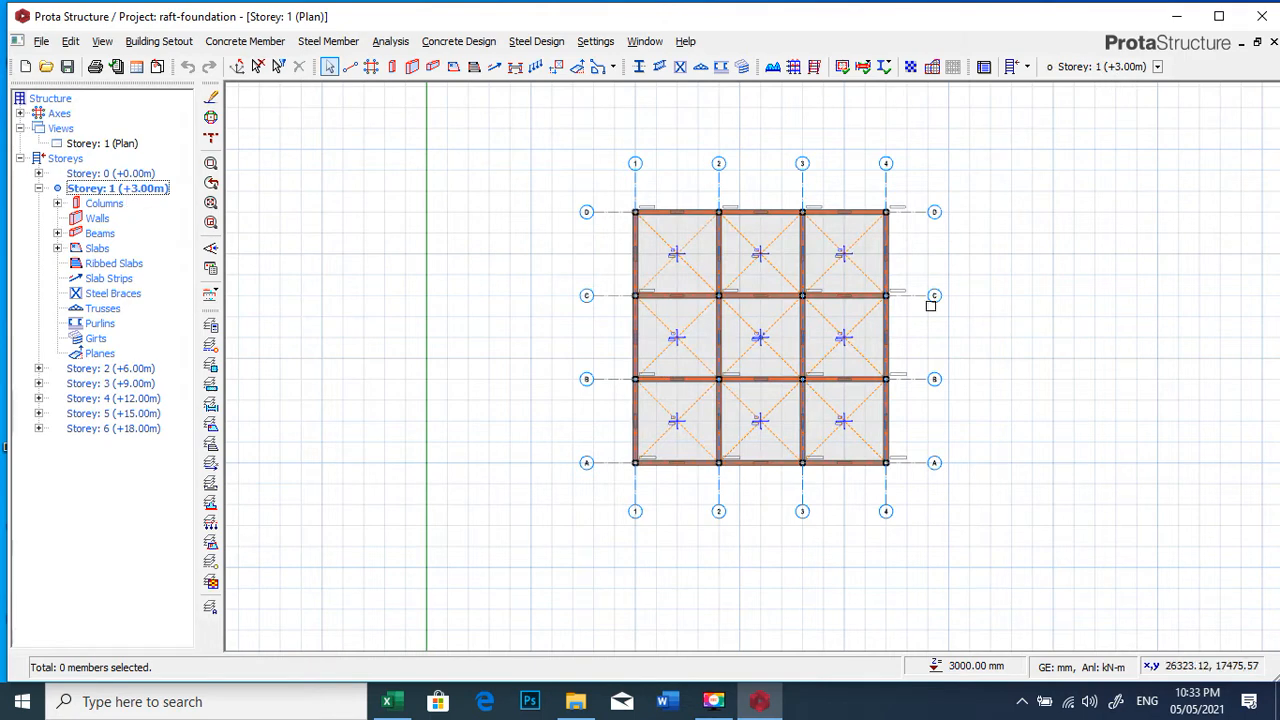
{"action": "left_click", "coordinate": [158, 41]}
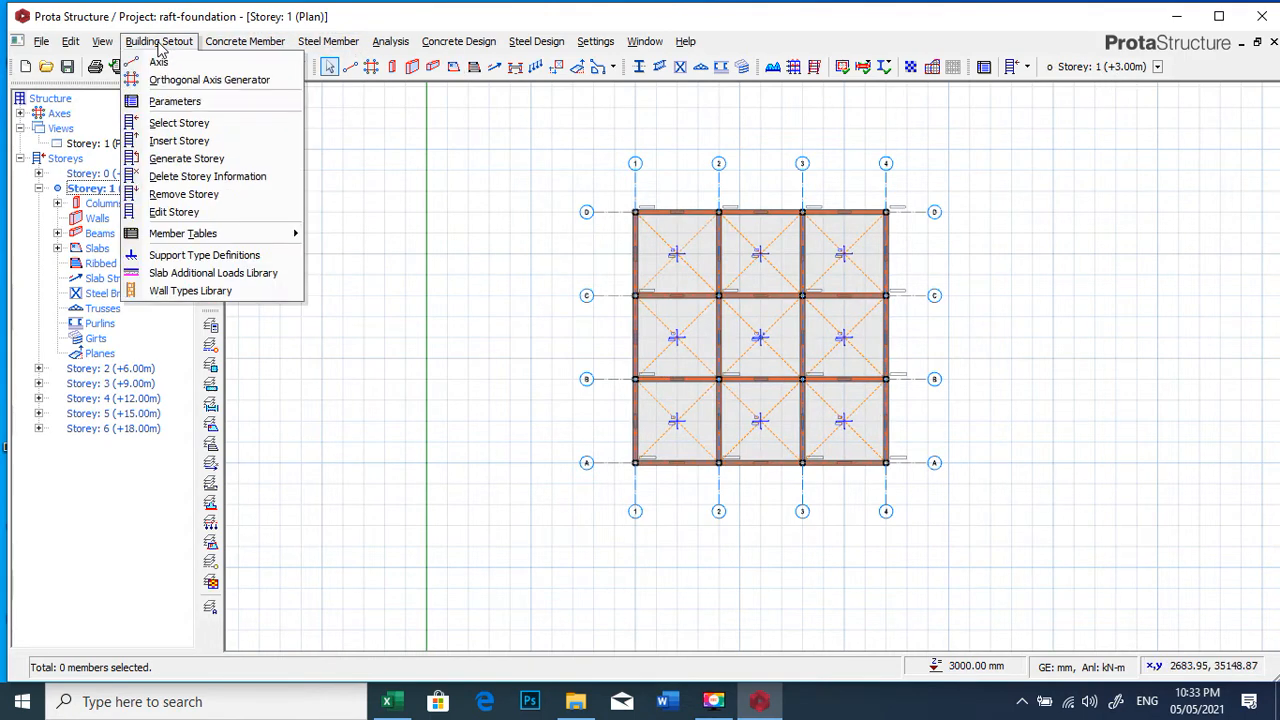
{"action": "left_click", "coordinate": [190, 159]}
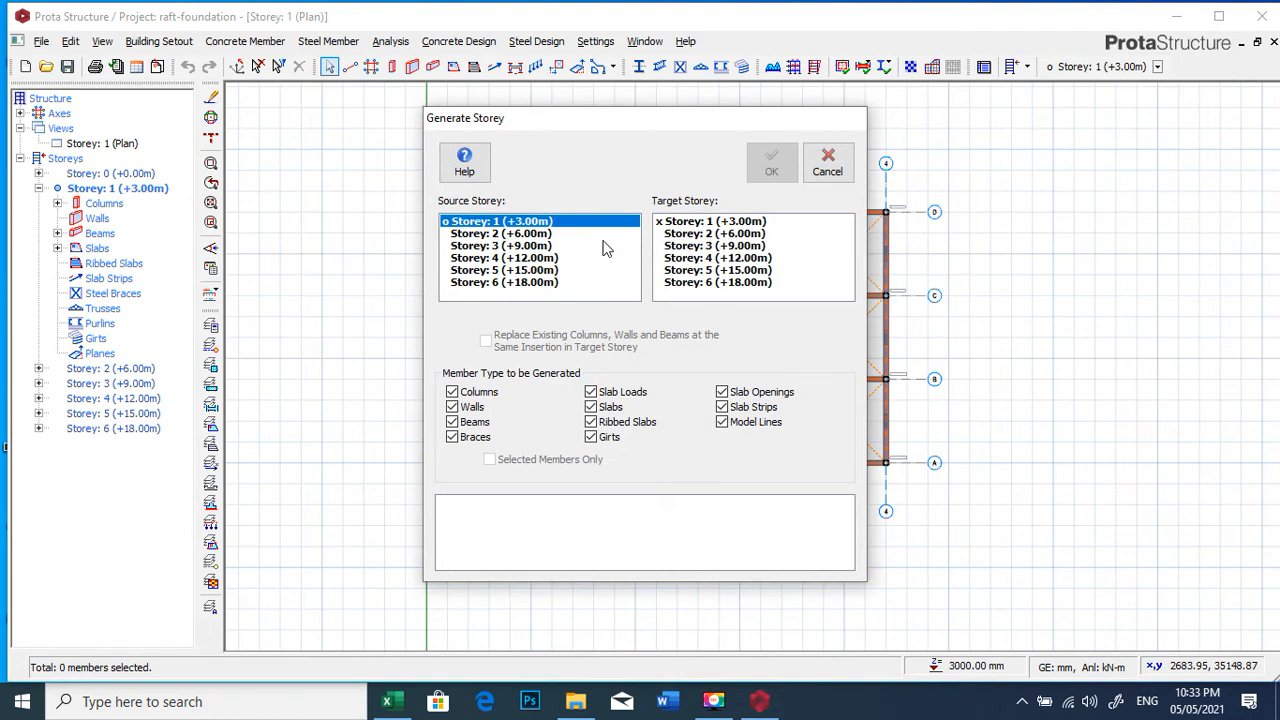
{"action": "left_click", "coordinate": [705, 234]}
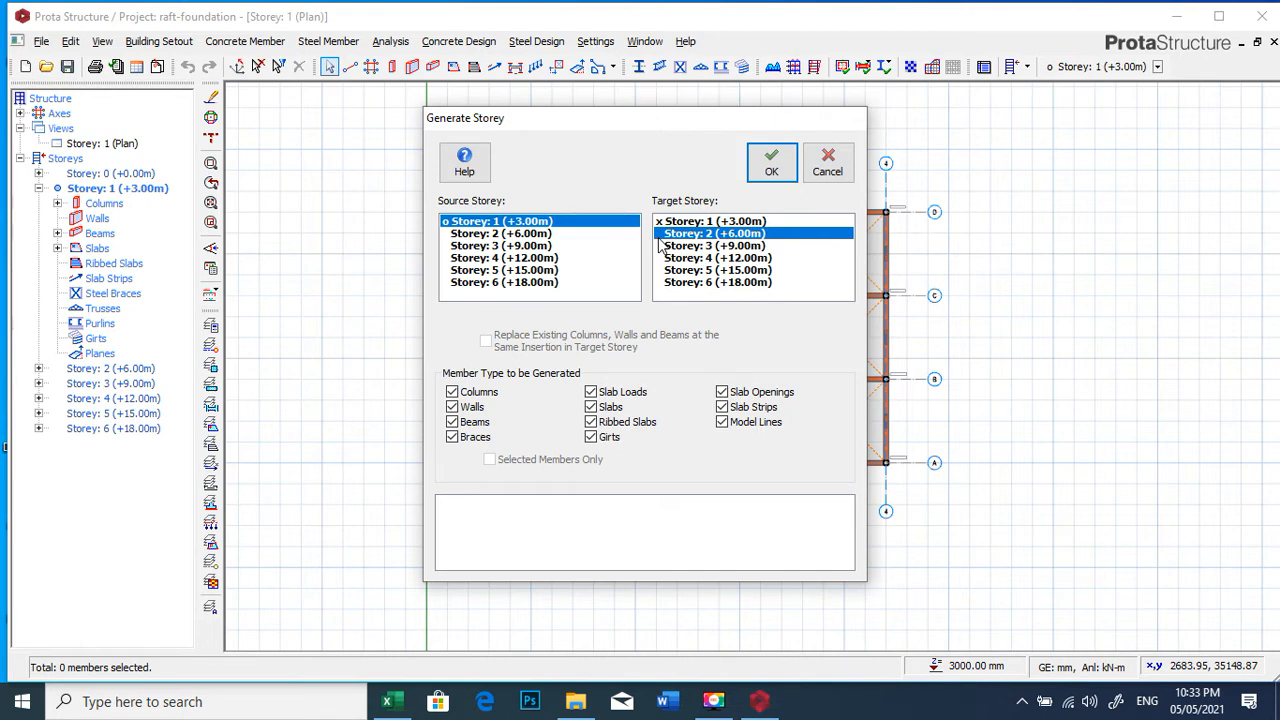
{"action": "left_click", "coordinate": [707, 270]}
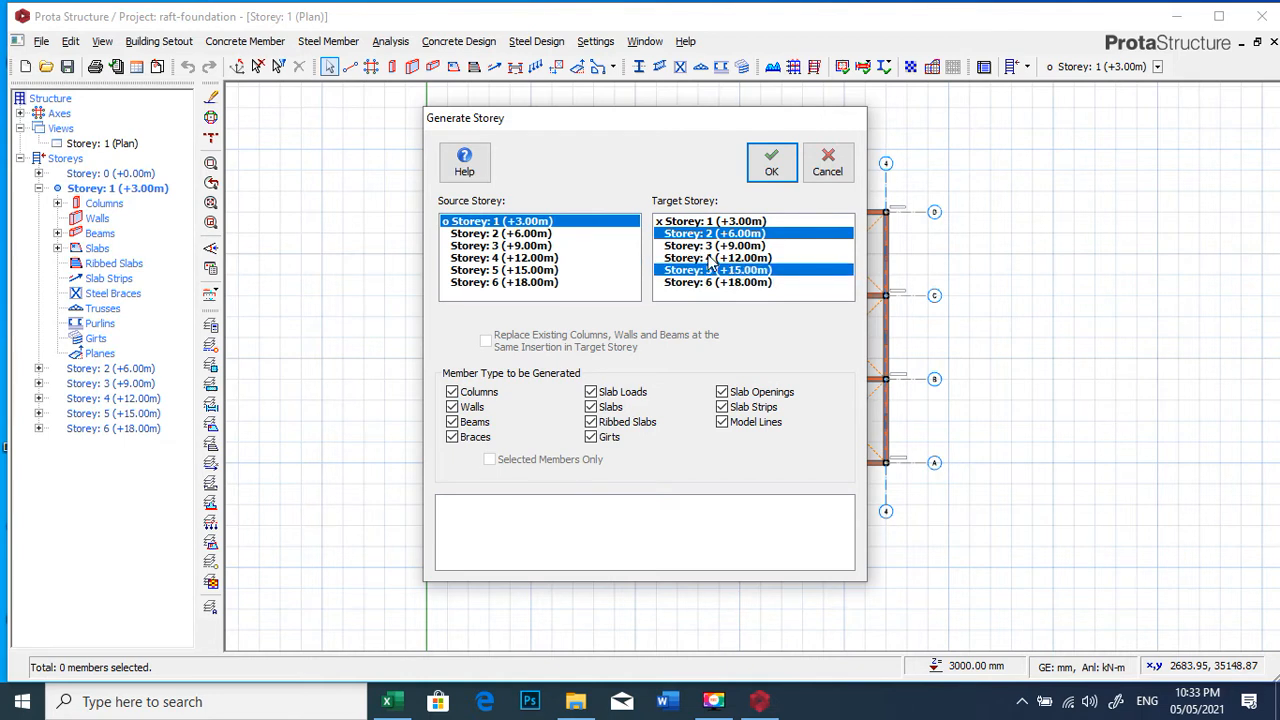
{"action": "left_click", "coordinate": [713, 238]}
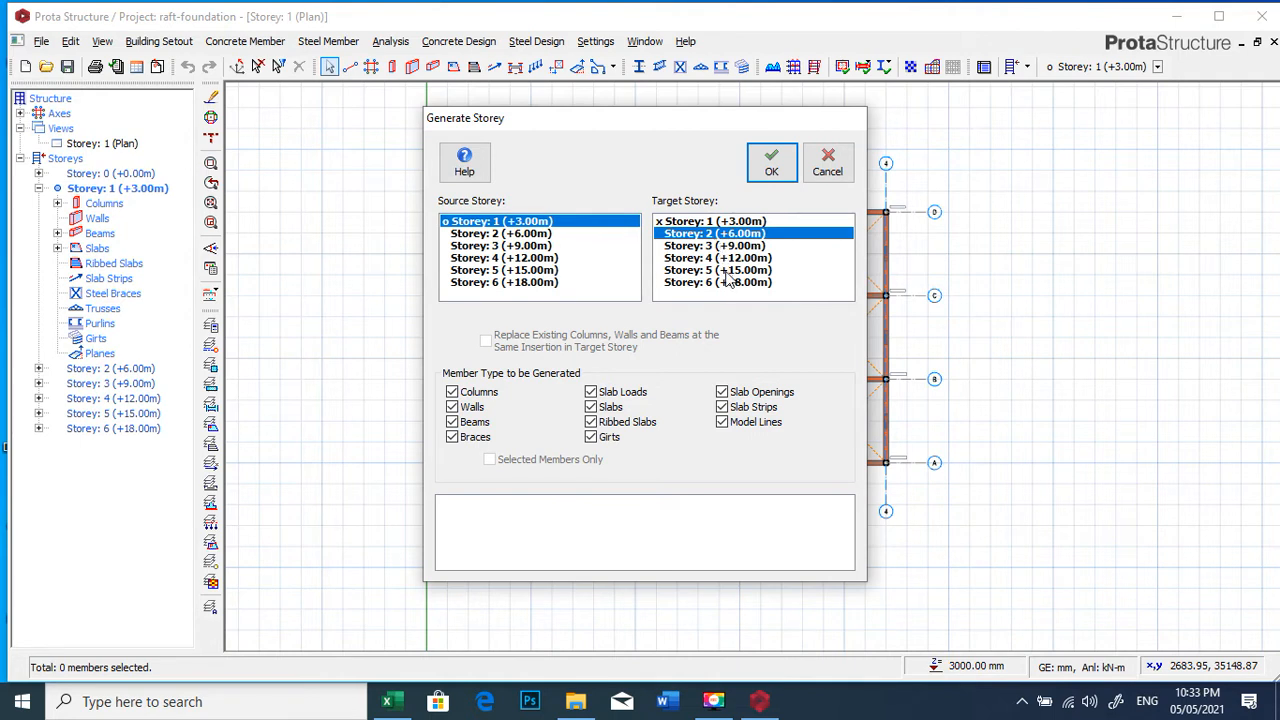
{"action": "left_click", "coordinate": [728, 271], "text": "shift"}
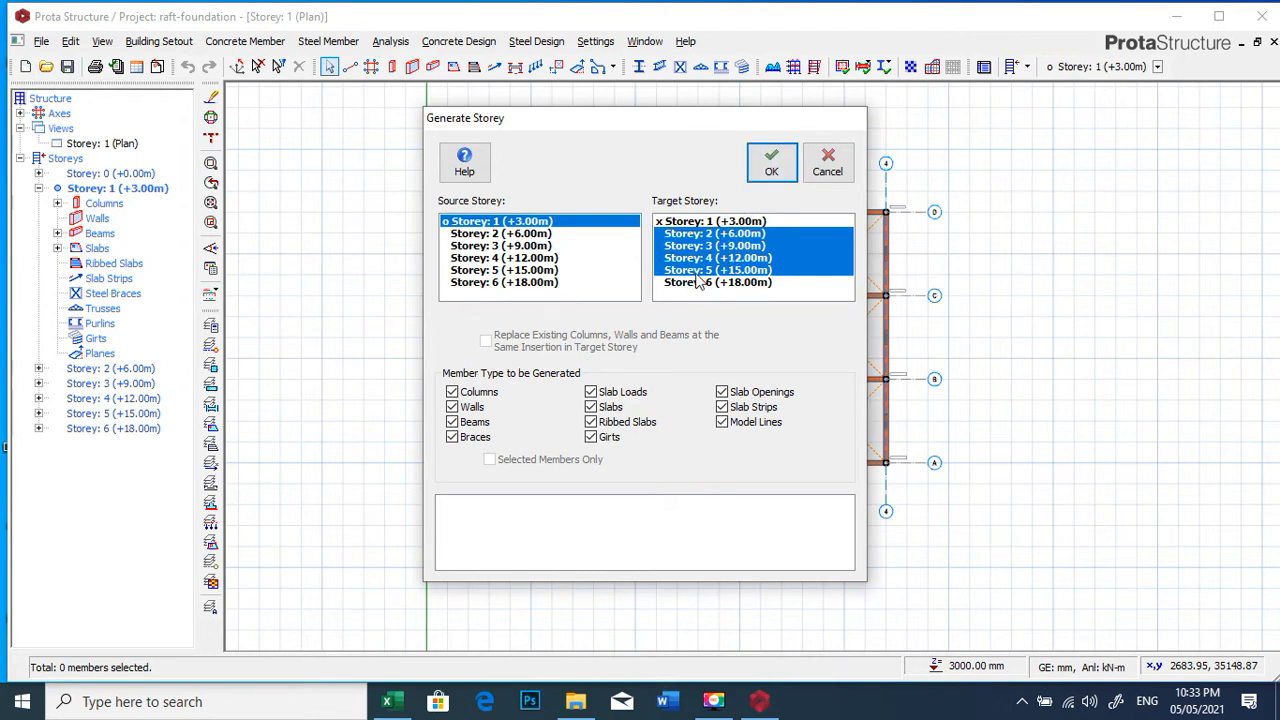
{"action": "left_click", "coordinate": [771, 164]}
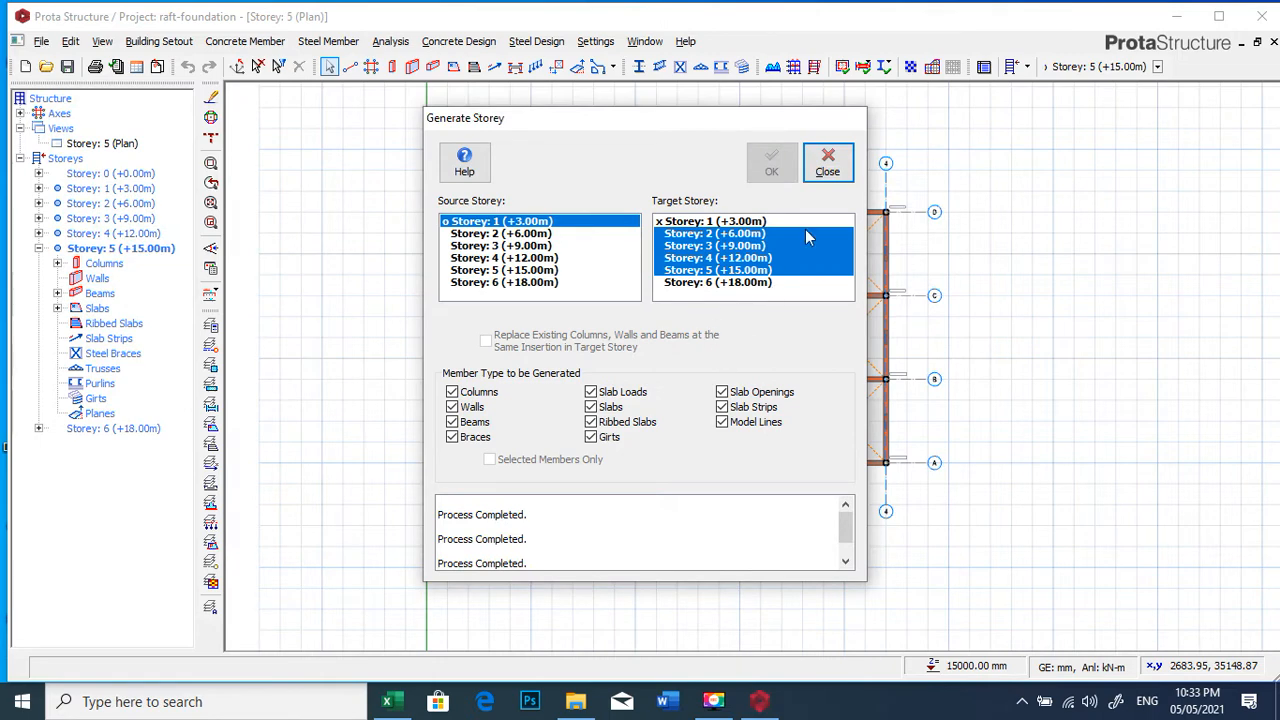
{"action": "left_click", "coordinate": [835, 175]}
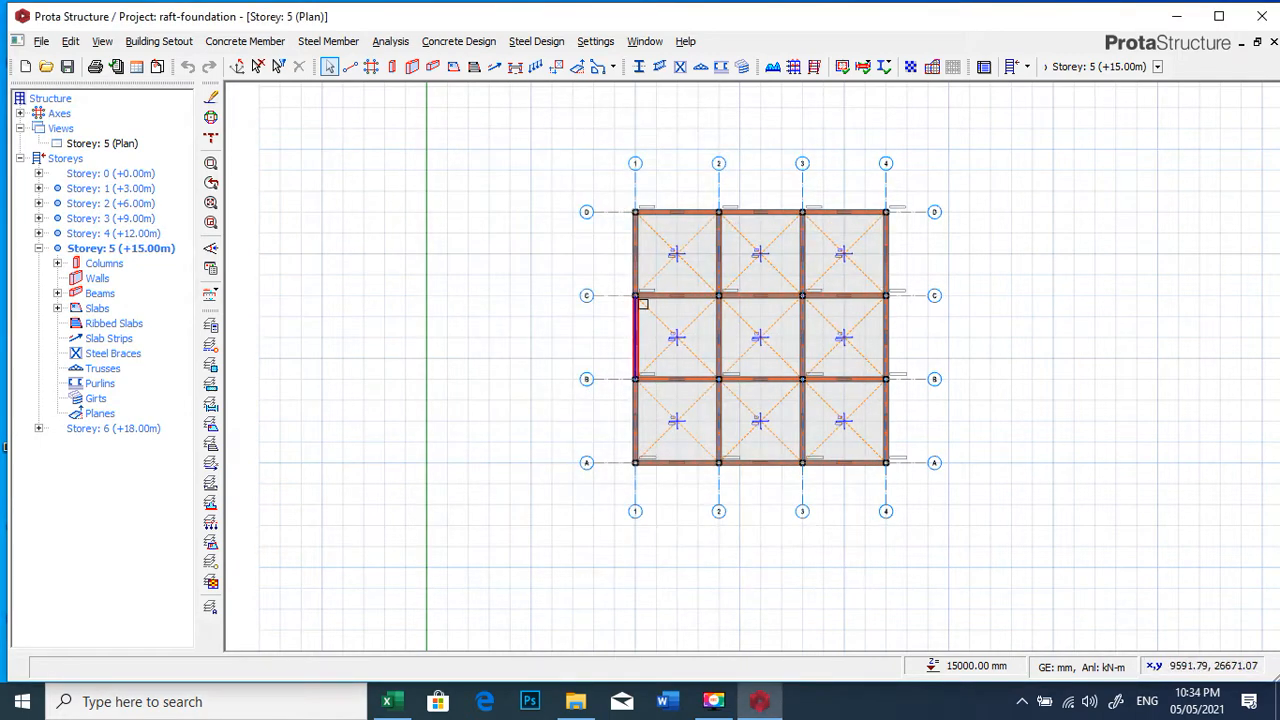
Check the generated members on the plans of storeys 1, 2, 4 and 5
{"action": "double_click", "coordinate": [132, 189]}
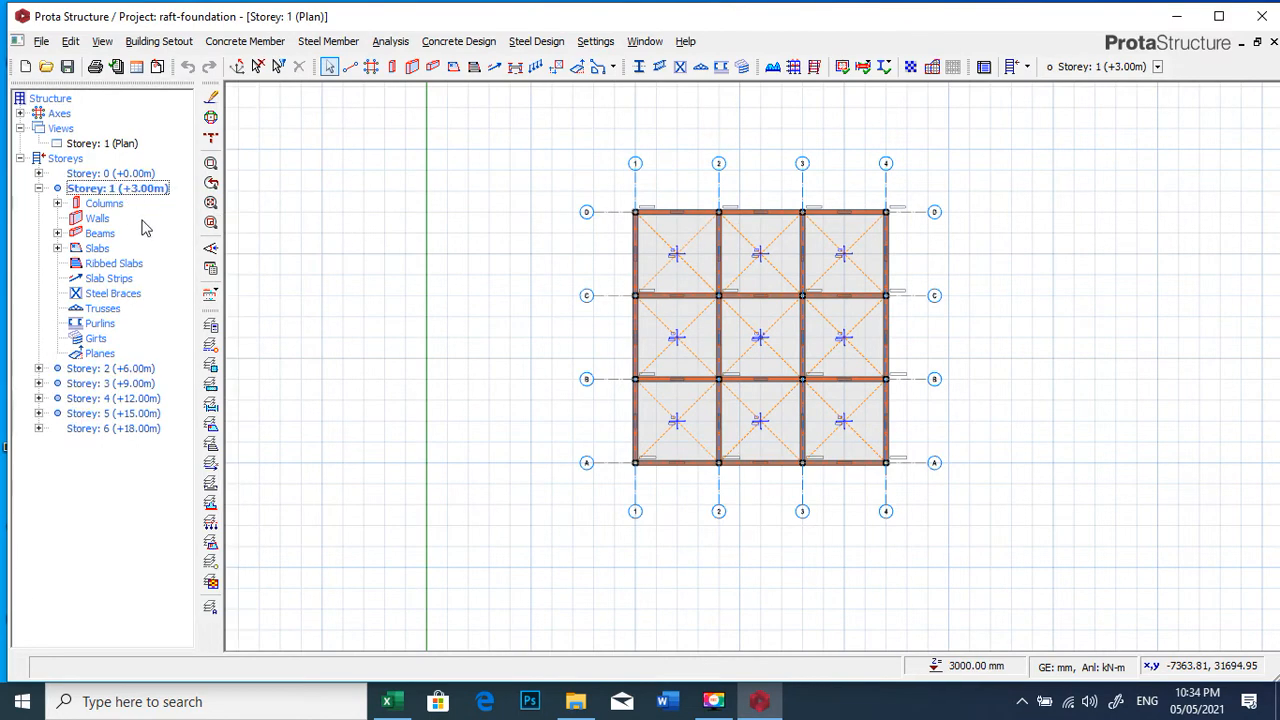
{"action": "double_click", "coordinate": [130, 368]}
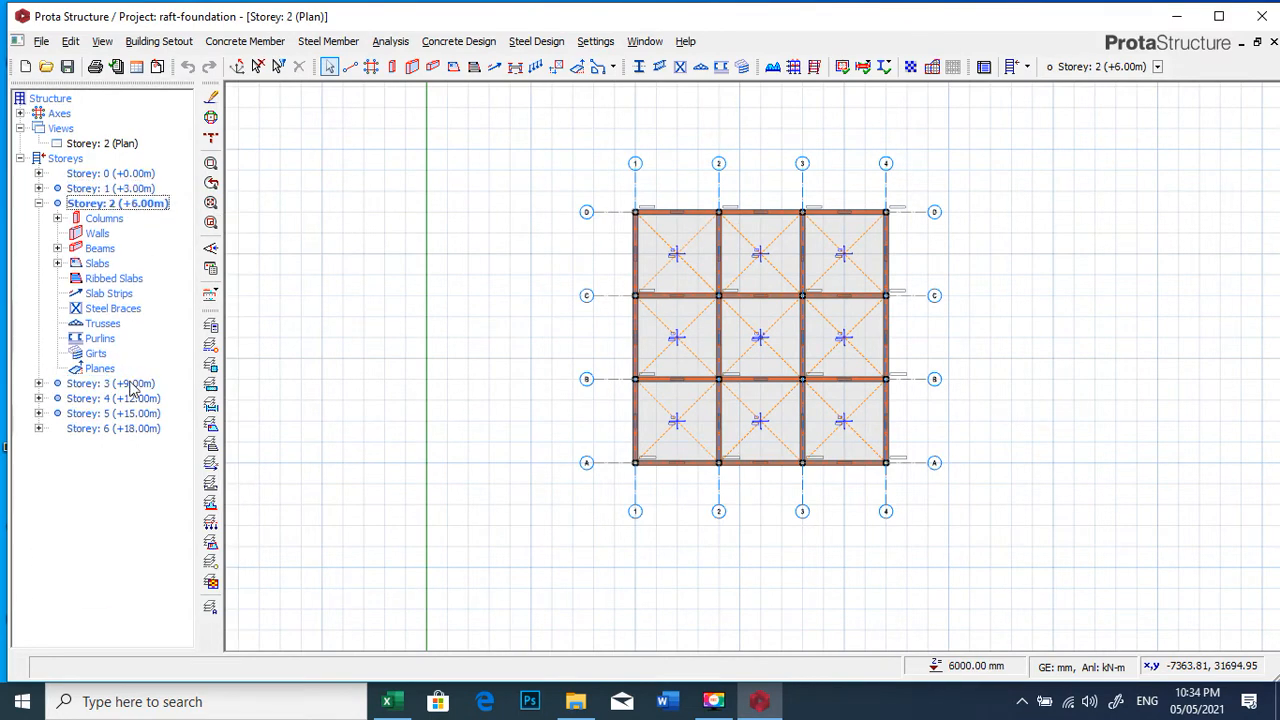
{"action": "double_click", "coordinate": [131, 398]}
{"action": "double_click", "coordinate": [130, 416]}
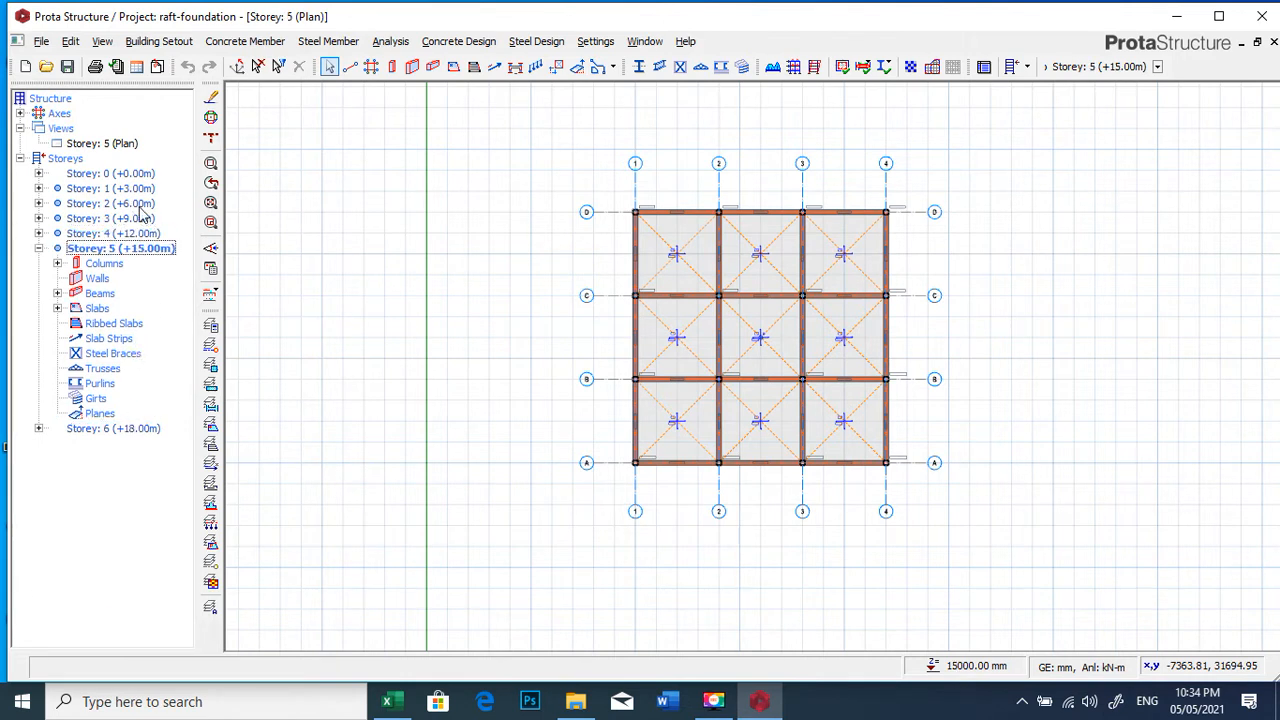
Generate storey 6 from storey 5 with only columns, walls, beams and braces, leaving out slabs, slab loads, girts, openings, strips and model lines
{"action": "double_click", "coordinate": [145, 429]}
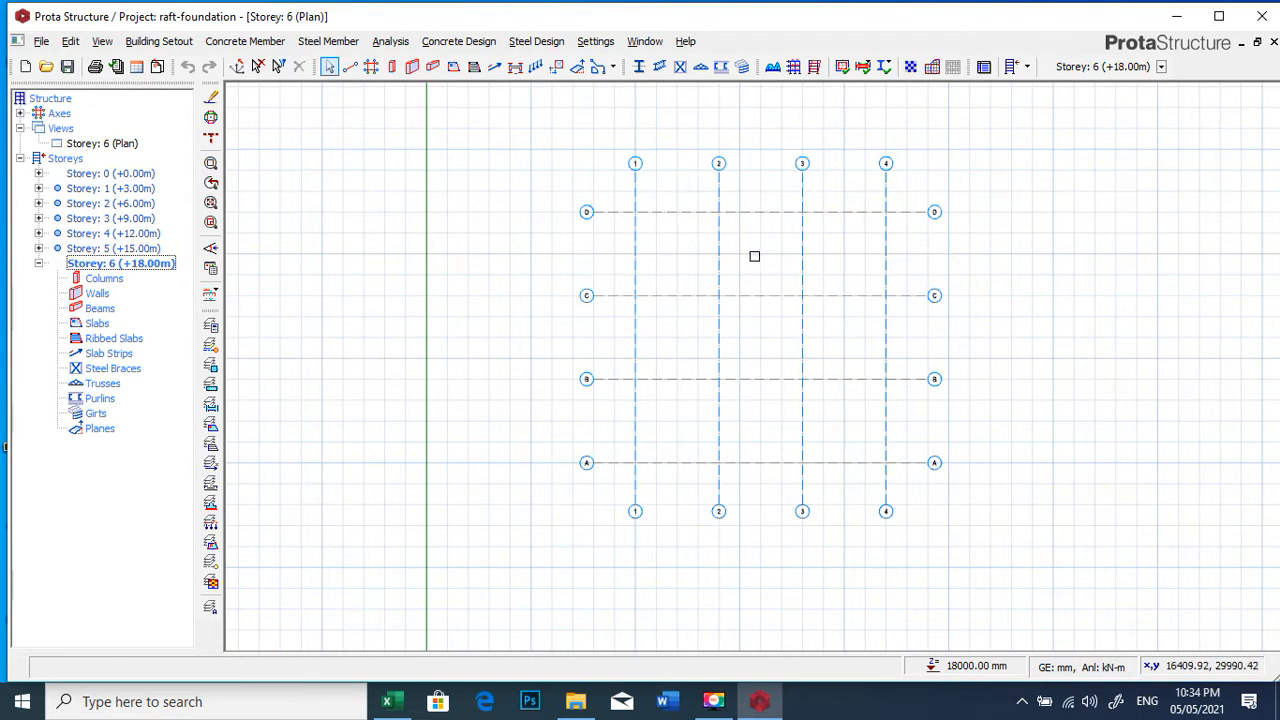
{"action": "left_click", "coordinate": [135, 250]}
{"action": "double_click", "coordinate": [135, 250]}
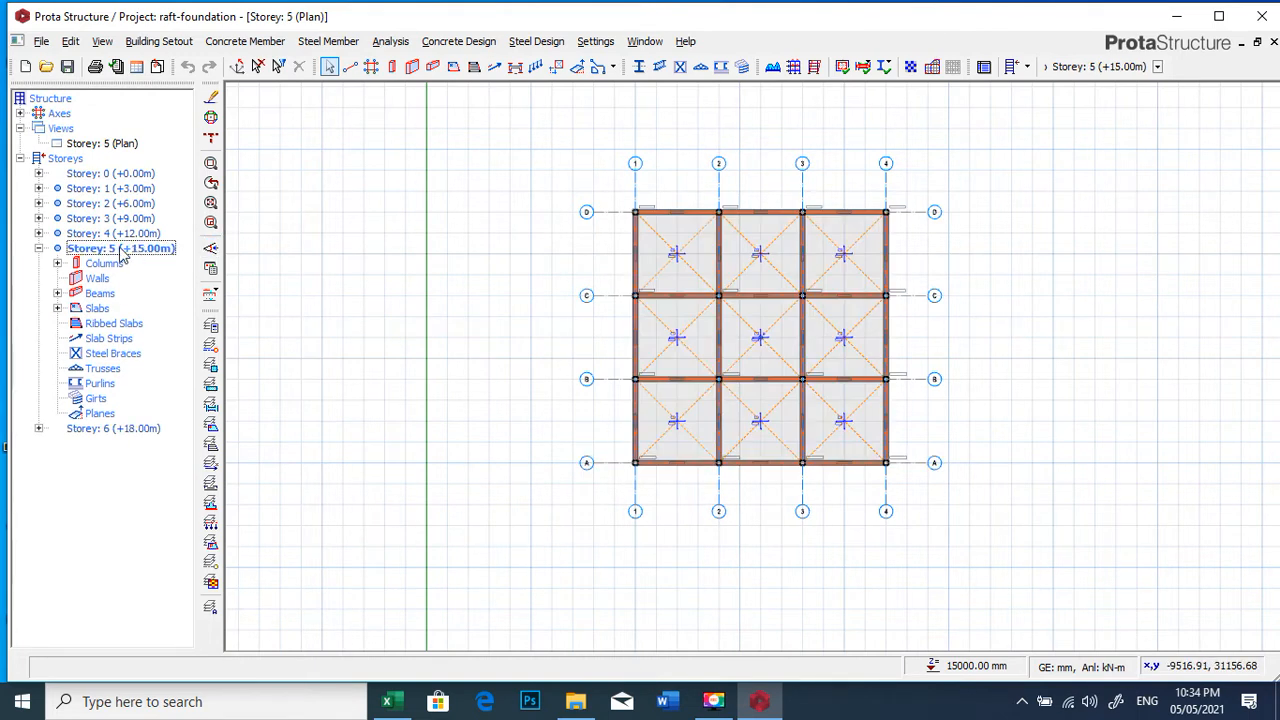
{"action": "left_click", "coordinate": [210, 268]}
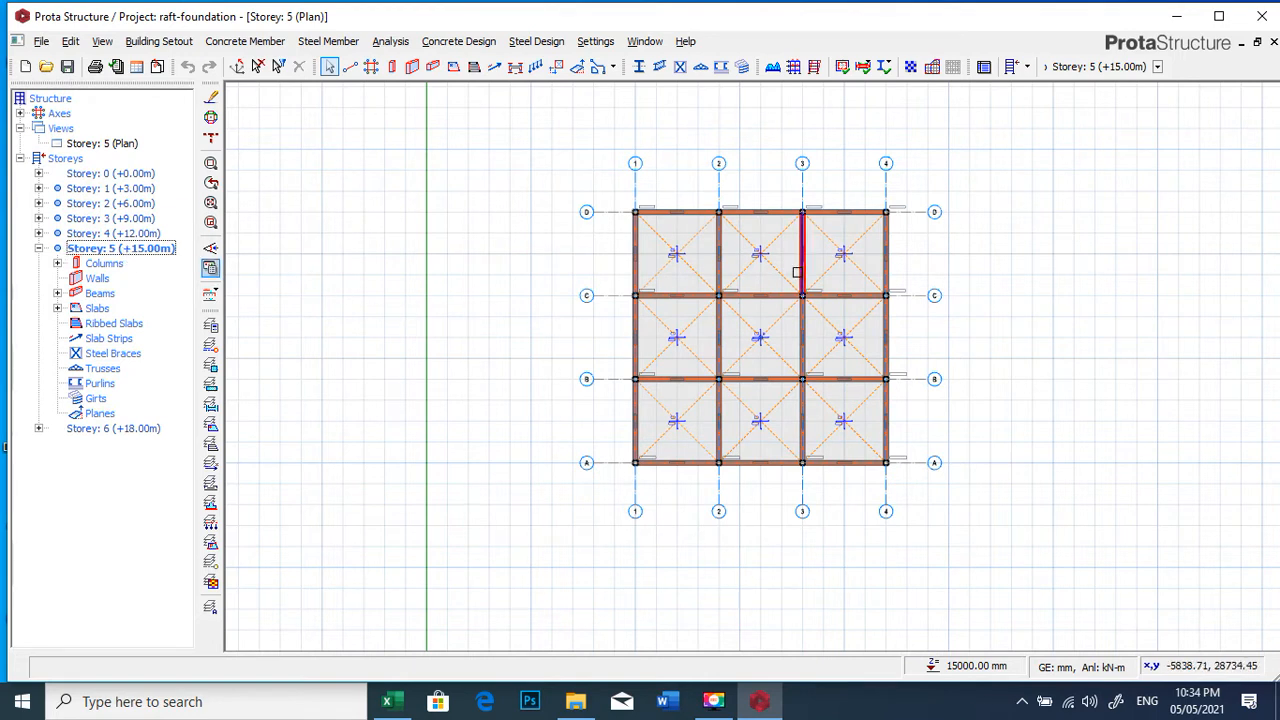
{"action": "left_click", "coordinate": [157, 42]}
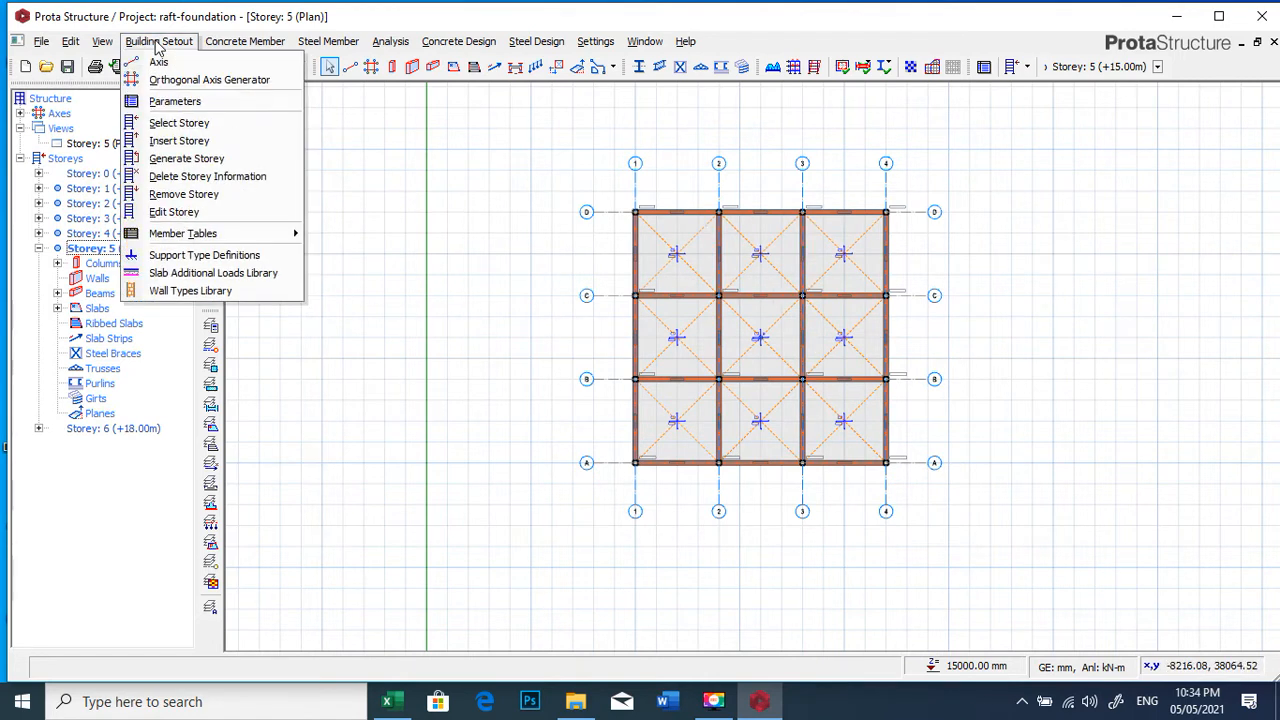
{"action": "left_click", "coordinate": [207, 159]}
{"action": "left_click", "coordinate": [702, 284]}
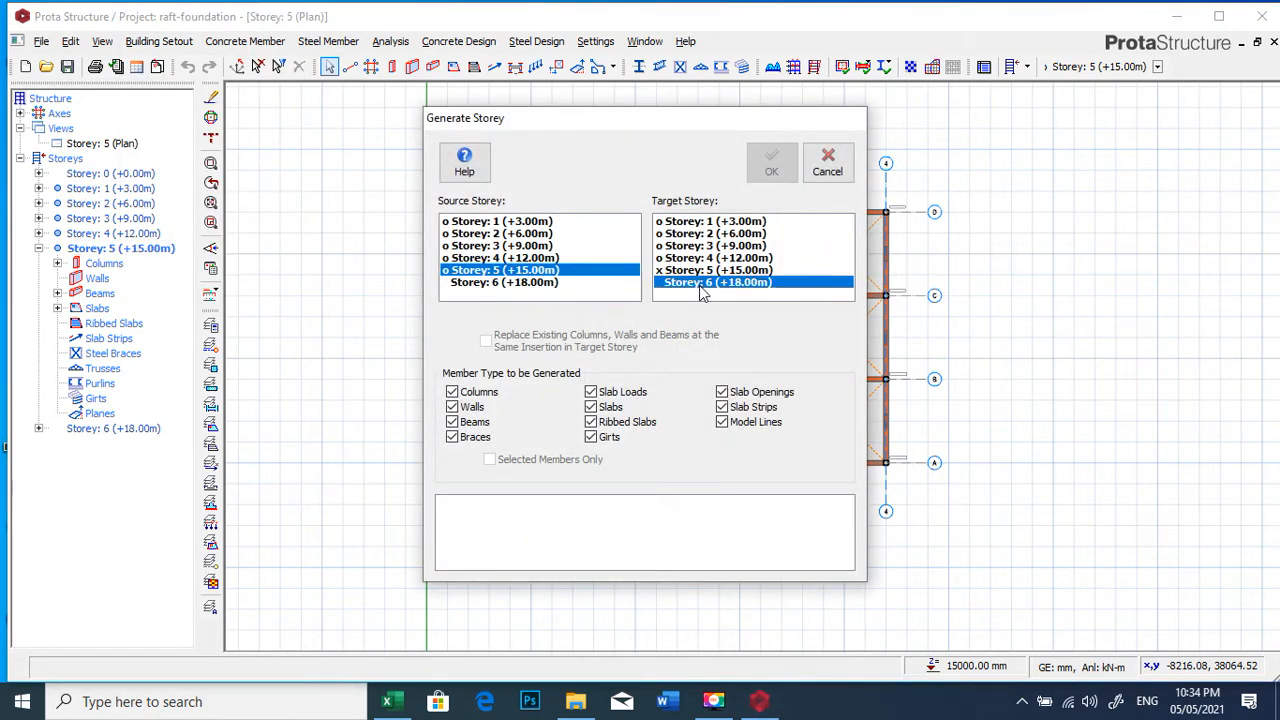
{"action": "left_click", "coordinate": [740, 422]}
{"action": "left_click", "coordinate": [740, 407]}
{"action": "left_click", "coordinate": [741, 394]}
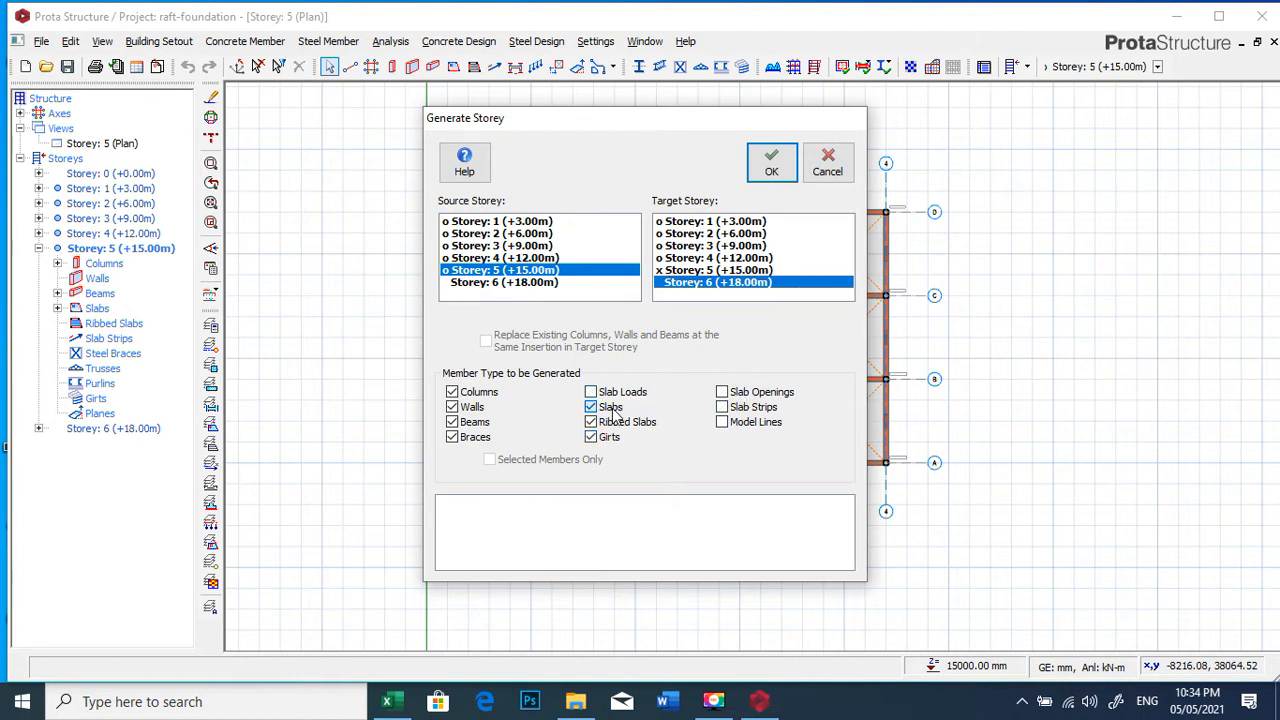
{"action": "left_click", "coordinate": [609, 440]}
{"action": "left_click", "coordinate": [769, 166]}
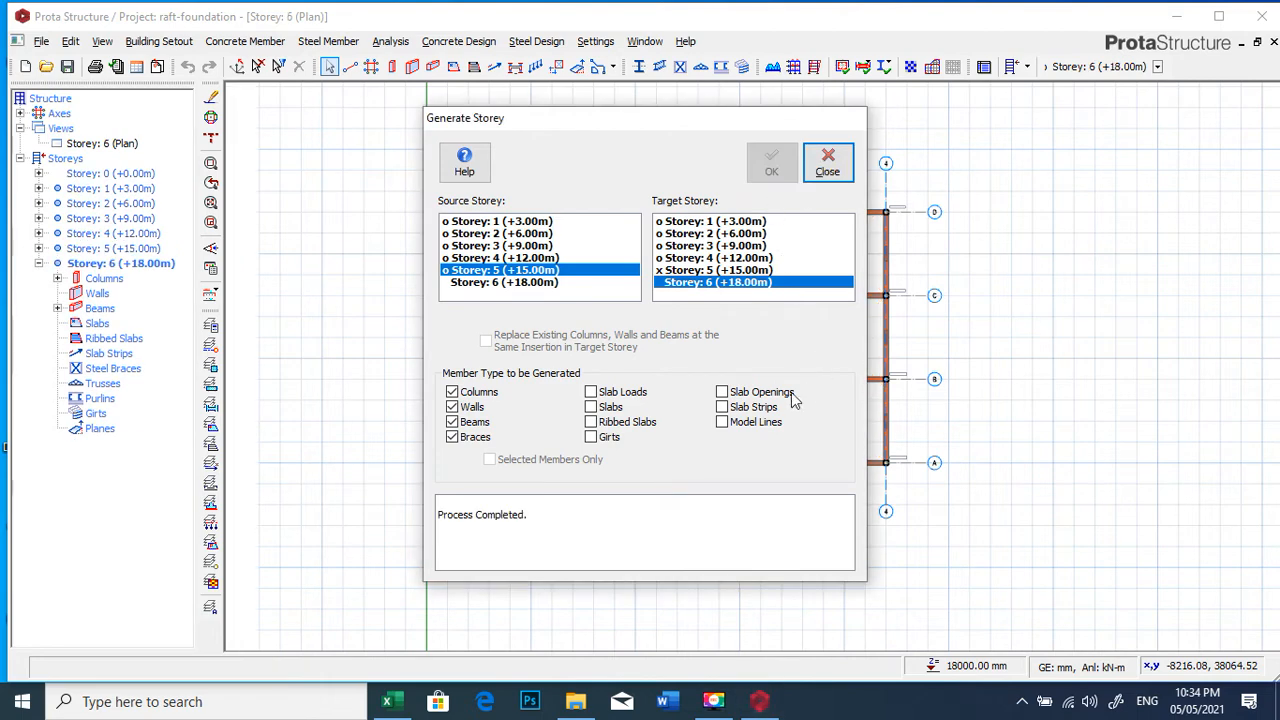
{"action": "left_click", "coordinate": [828, 163]}
Inspect the generated beams along axis D of storey 6, including their section and wall load data
{"action": "scroll", "coordinate": [604, 219], "scroll_direction": "up", "scroll_amount": 5}
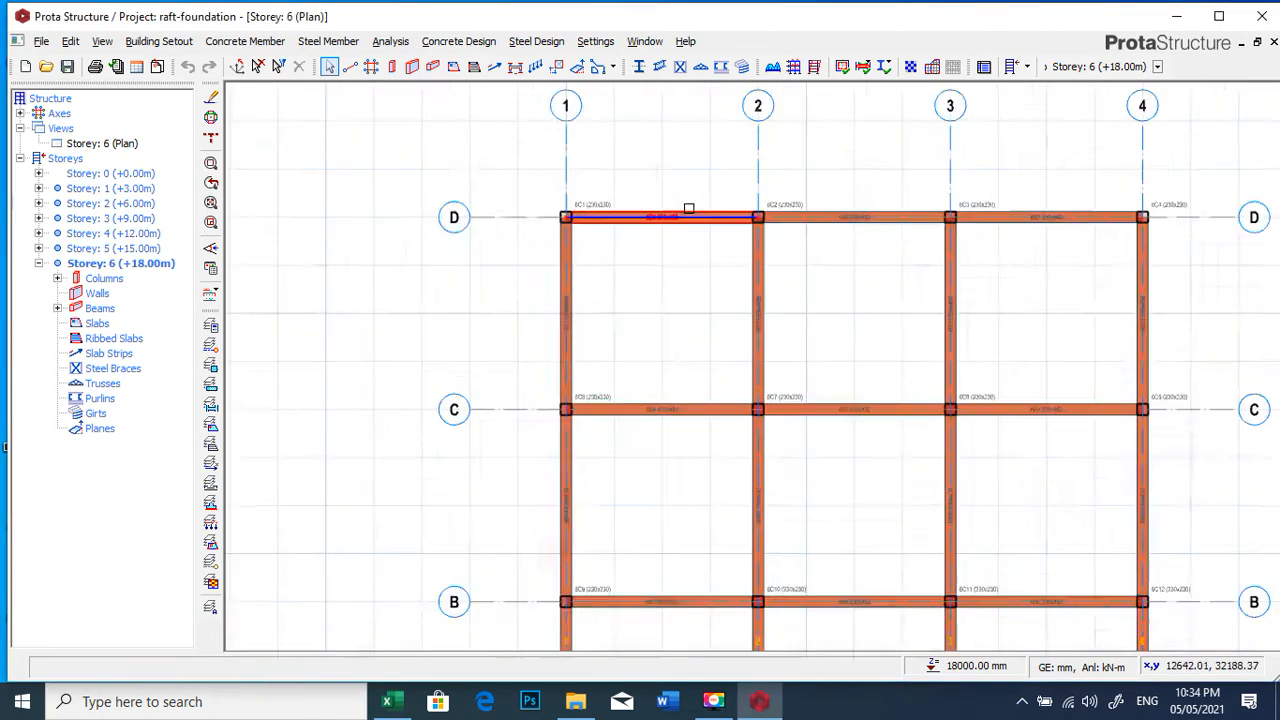
{"action": "scroll", "coordinate": [604, 219], "scroll_direction": "up", "scroll_amount": 1}
{"action": "scroll", "coordinate": [604, 219], "scroll_direction": "down", "scroll_amount": 4}
{"action": "mouse_move", "coordinate": [612, 249]}
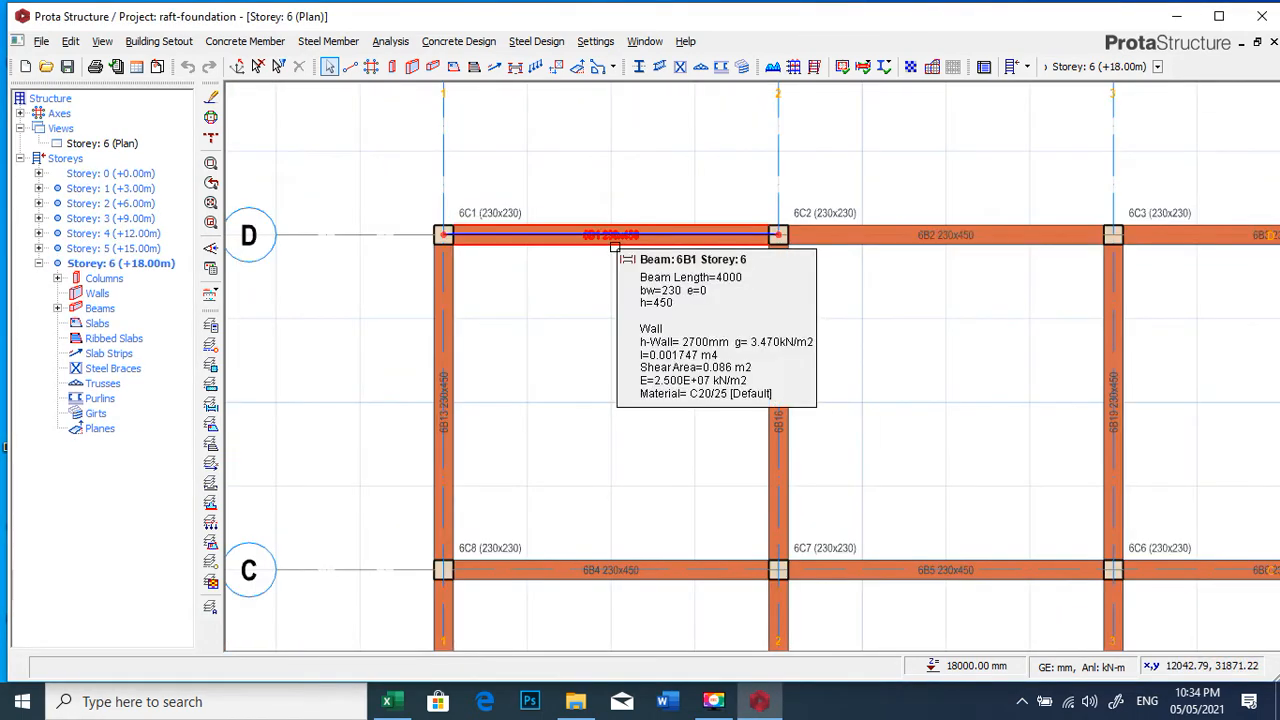
{"action": "scroll", "coordinate": [606, 256], "scroll_direction": "down", "scroll_amount": 2}
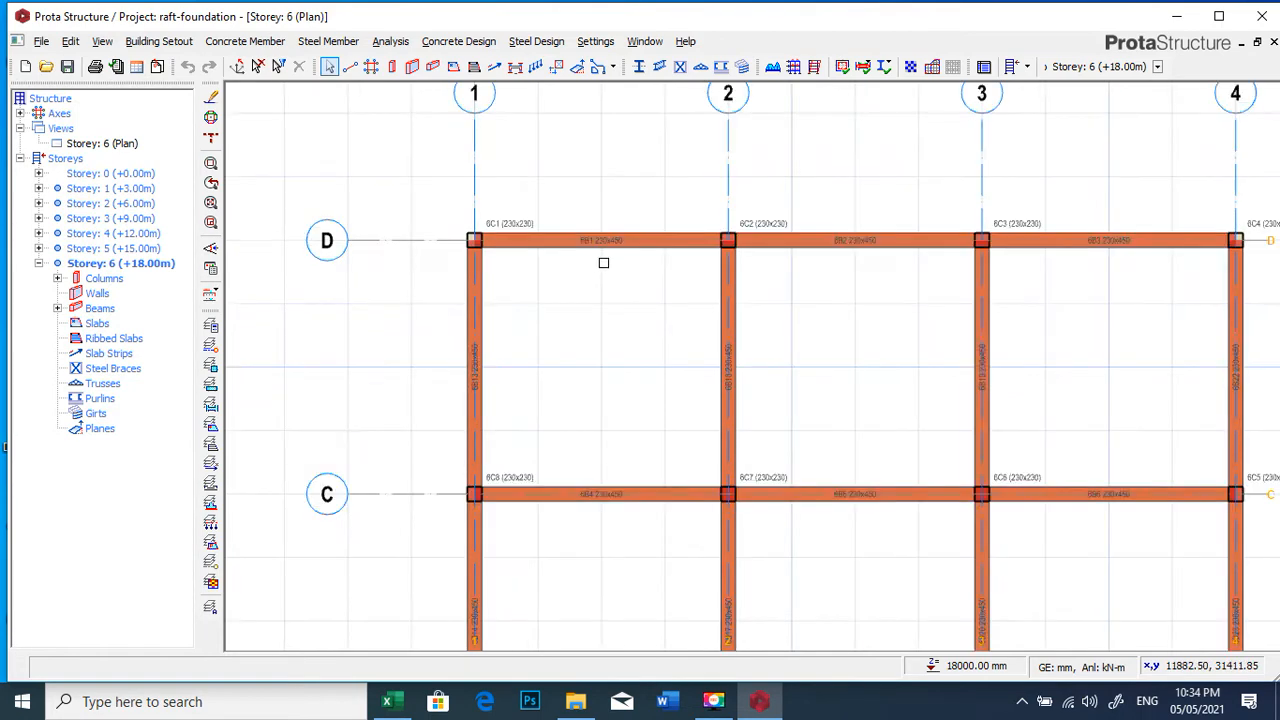
{"action": "scroll", "coordinate": [803, 266], "scroll_direction": "down", "scroll_amount": 3}
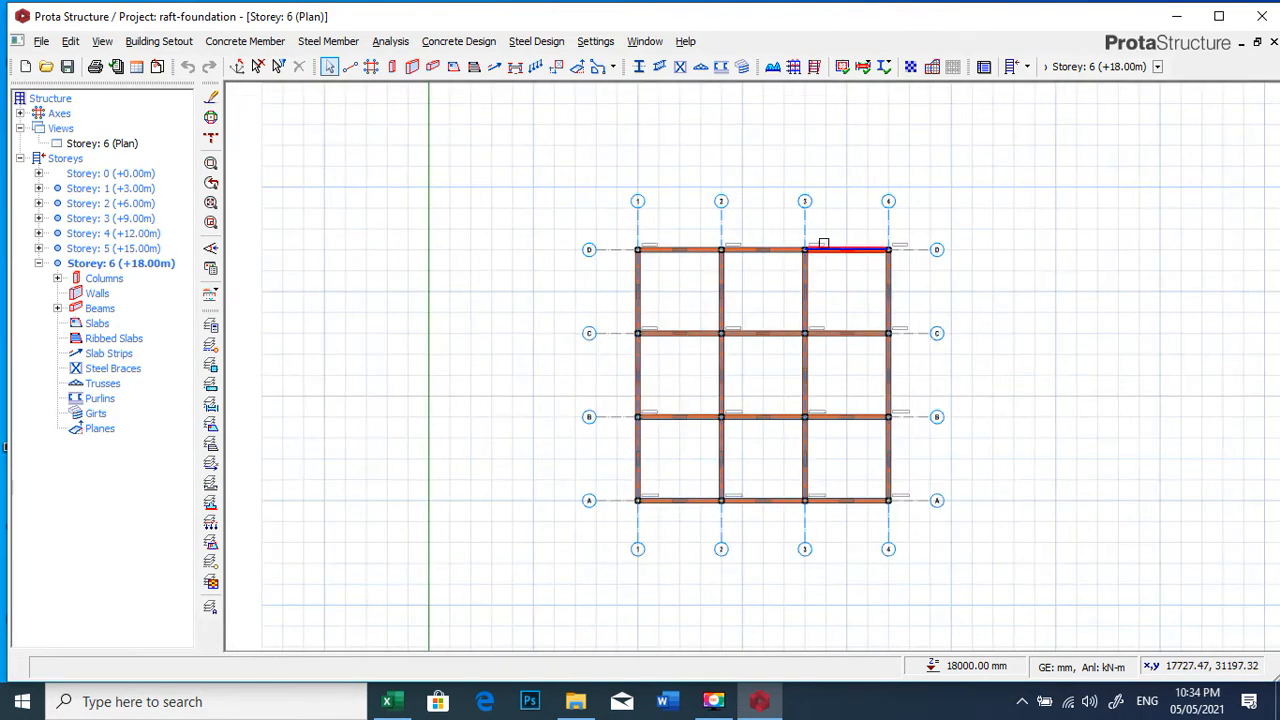
{"action": "scroll", "coordinate": [839, 240], "scroll_direction": "up", "scroll_amount": 4}
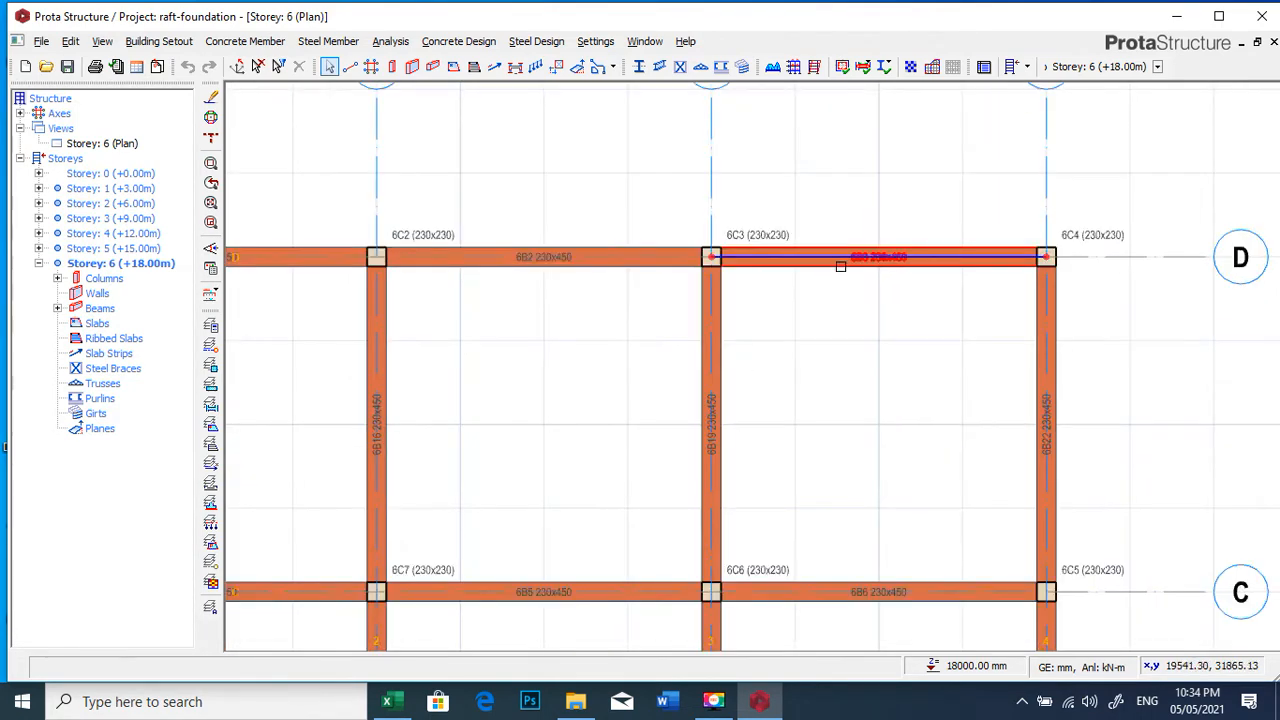
{"action": "mouse_move", "coordinate": [840, 267]}
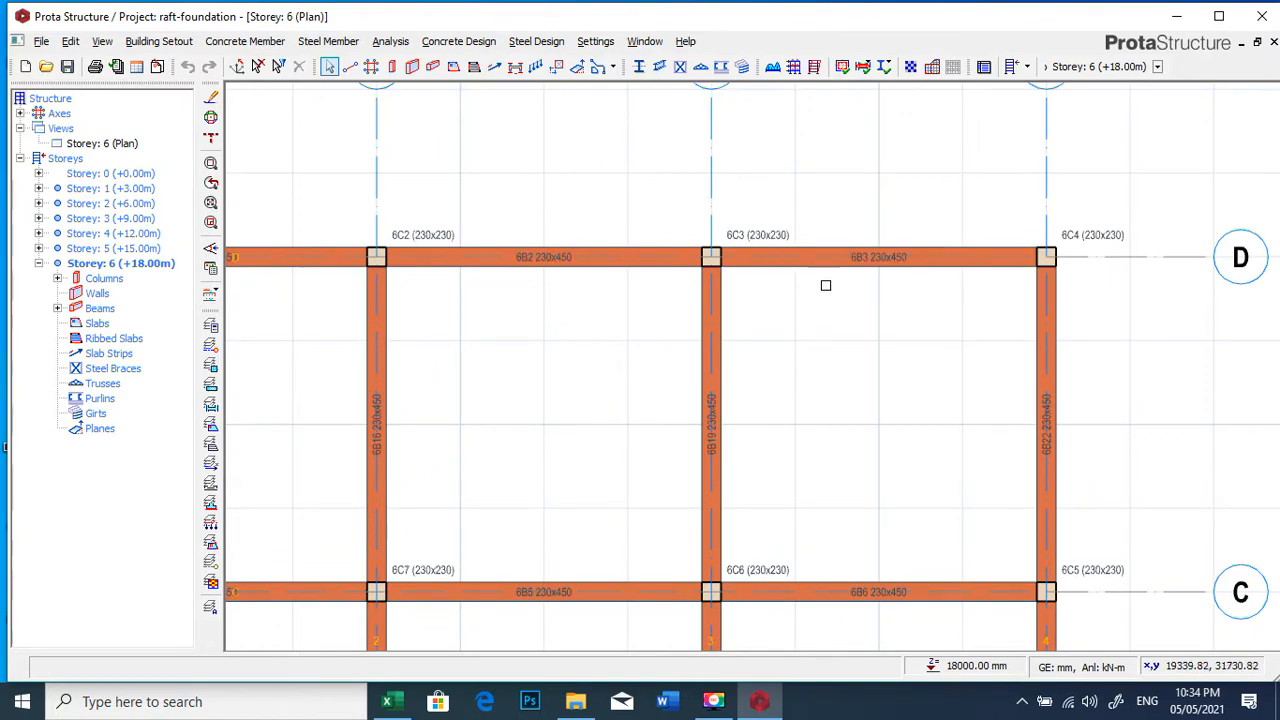
{"action": "scroll", "coordinate": [860, 286], "scroll_direction": "down", "scroll_amount": 1}
{"action": "scroll", "coordinate": [875, 265], "scroll_direction": "up", "scroll_amount": 1}
{"action": "scroll", "coordinate": [817, 266], "scroll_direction": "down", "scroll_amount": 1}
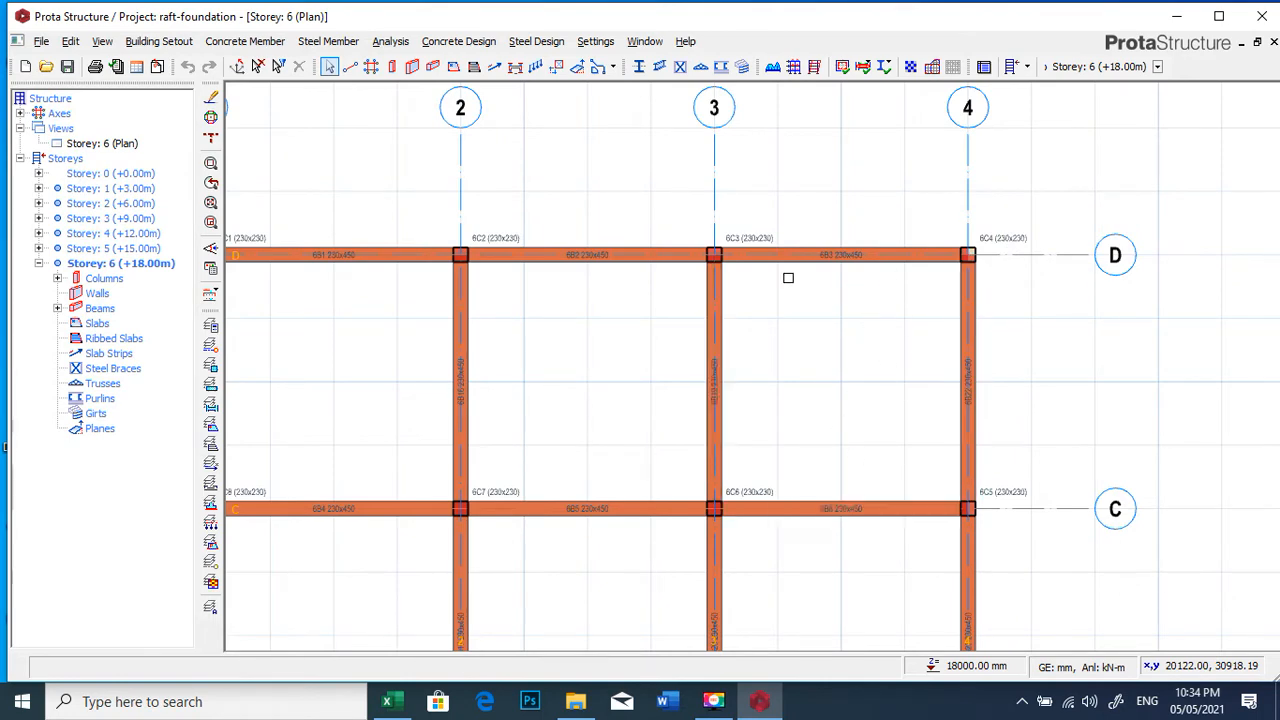
{"action": "scroll", "coordinate": [766, 306], "scroll_direction": "down", "scroll_amount": 2}
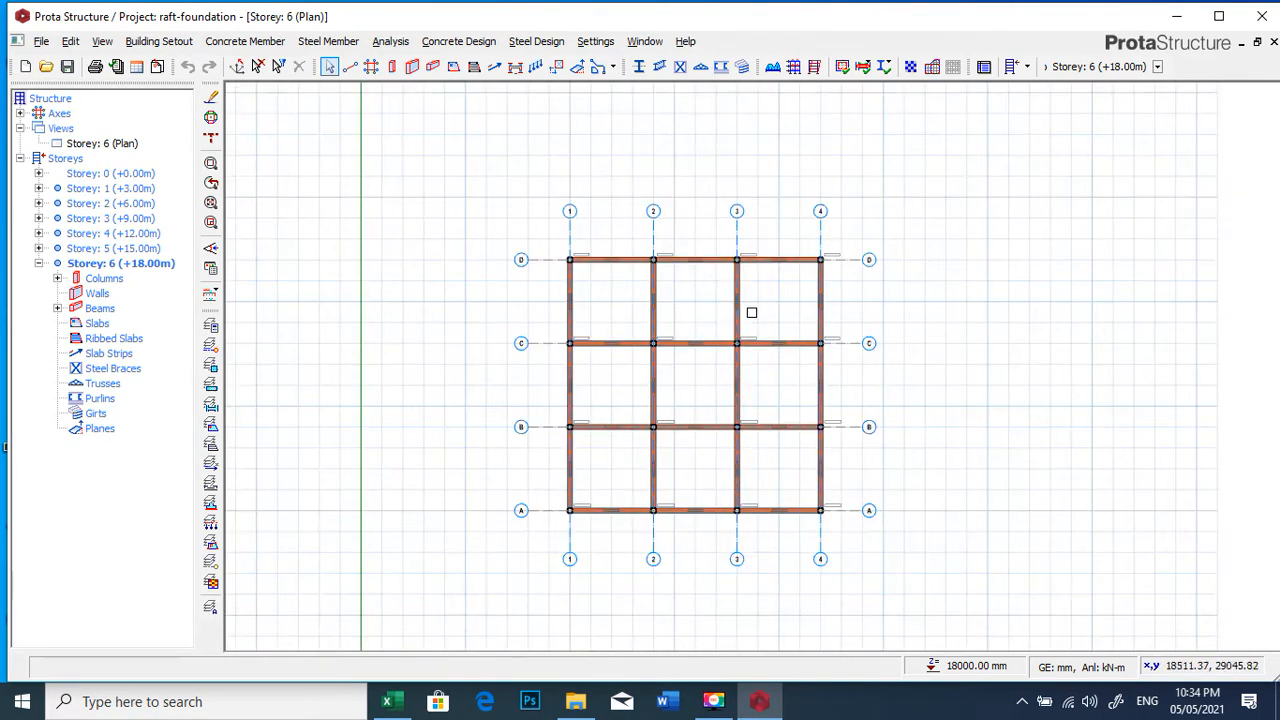
Delete the wall loads from all beams on storey 6 and clear the selection
{"action": "scroll", "coordinate": [752, 312], "scroll_direction": "up", "scroll_amount": 1}
{"action": "left_click_drag", "start_coordinate": [494, 220], "coordinate": [866, 591]}
{"action": "right_click", "coordinate": [657, 350]}
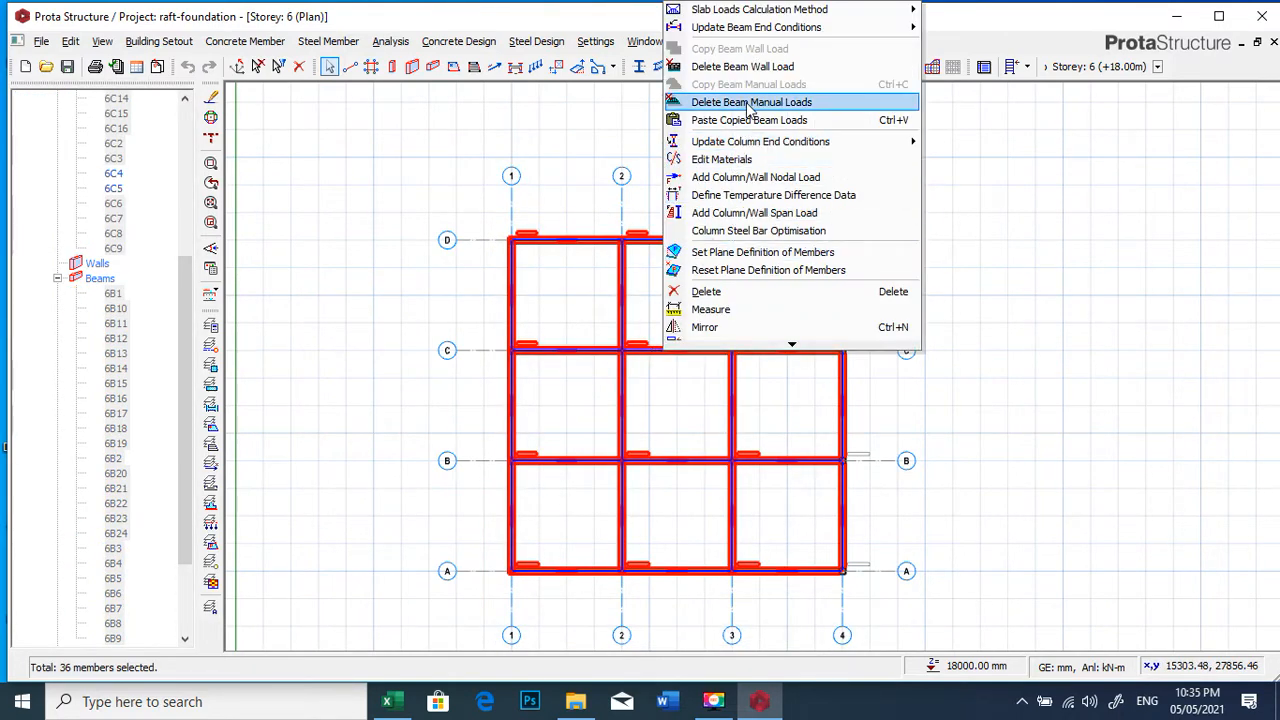
{"action": "left_click", "coordinate": [750, 68]}
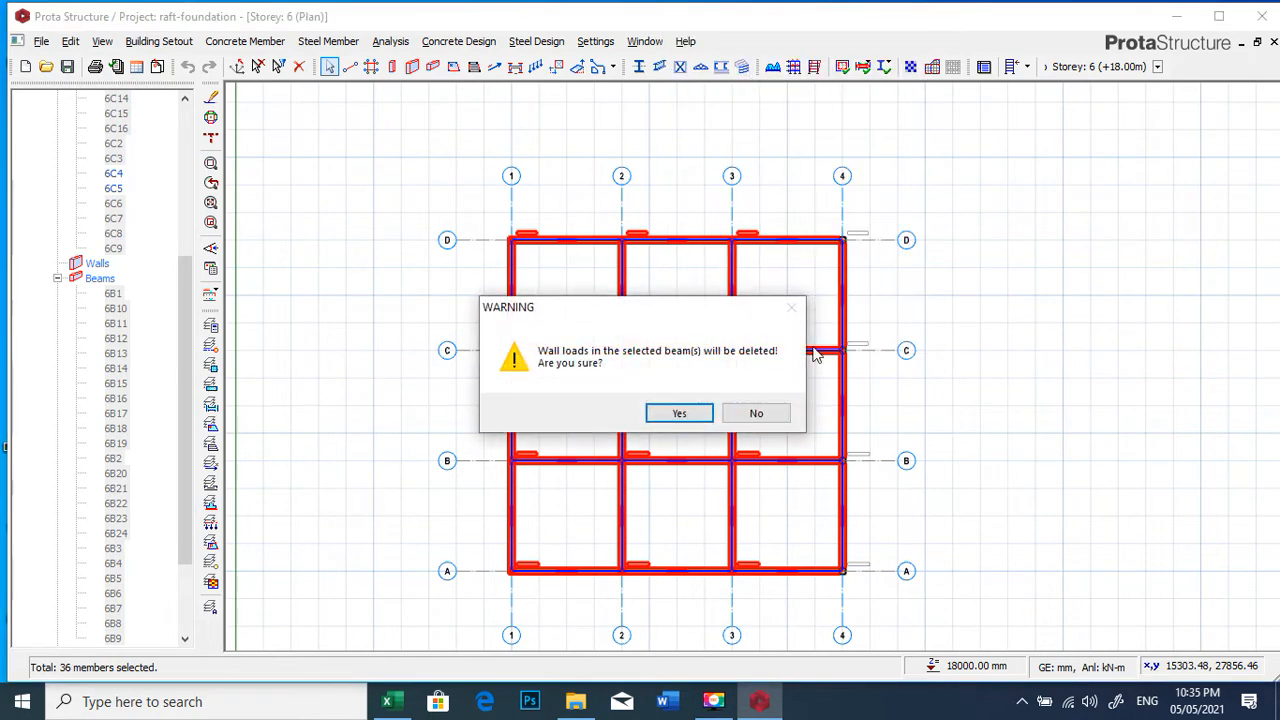
{"action": "left_click", "coordinate": [679, 414]}
{"action": "key", "text": "Escape"}
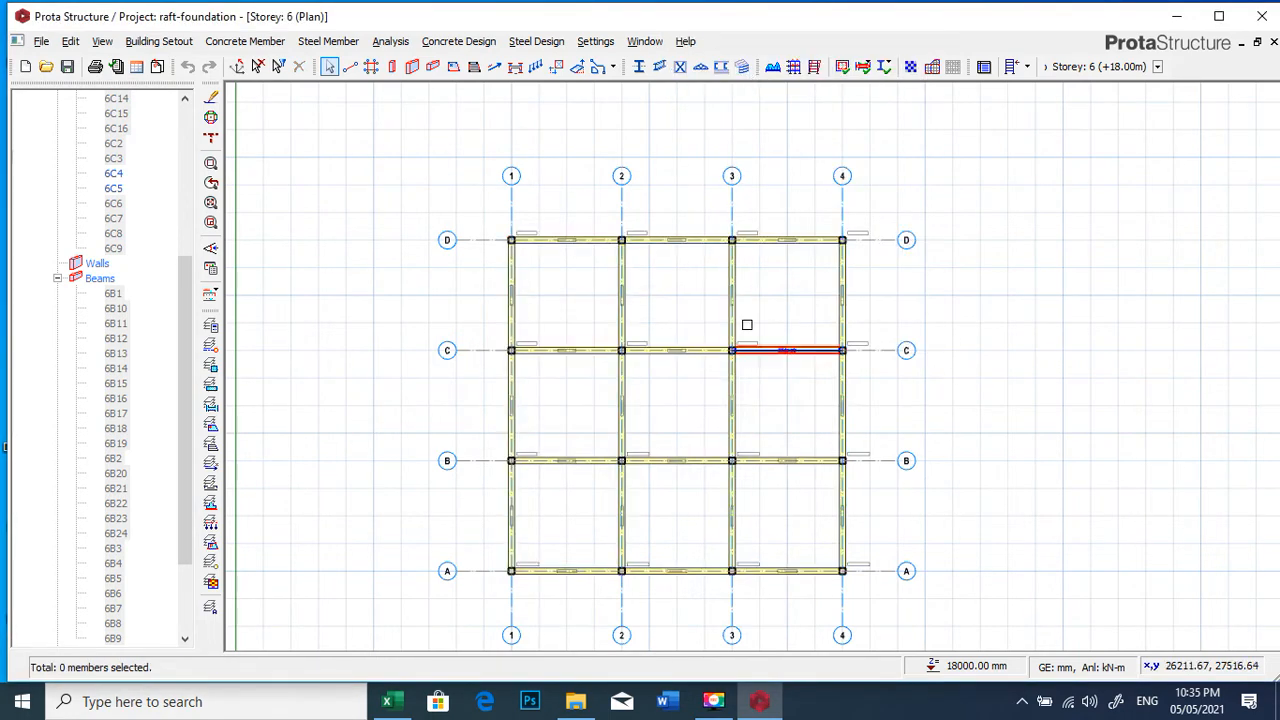
Check the axis D beams on storey 6 for remaining wall loads and examine their section labels
{"action": "scroll", "coordinate": [672, 241], "scroll_direction": "up", "scroll_amount": 3}
{"action": "scroll", "coordinate": [672, 241], "scroll_direction": "up", "scroll_amount": 4}
{"action": "scroll", "coordinate": [690, 270], "scroll_direction": "down", "scroll_amount": 3}
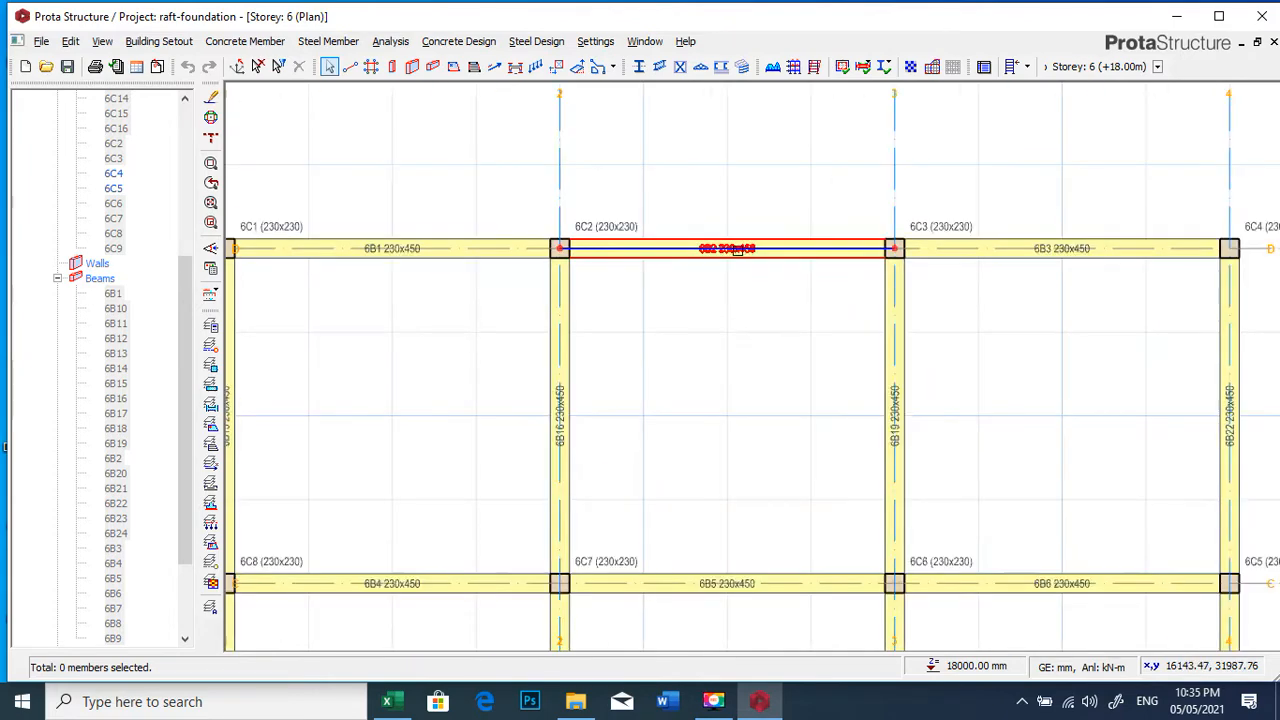
{"action": "scroll", "coordinate": [647, 262], "scroll_direction": "up", "scroll_amount": 2}
{"action": "scroll", "coordinate": [647, 262], "scroll_direction": "down", "scroll_amount": 3}
{"action": "scroll", "coordinate": [472, 245], "scroll_direction": "up", "scroll_amount": 3}
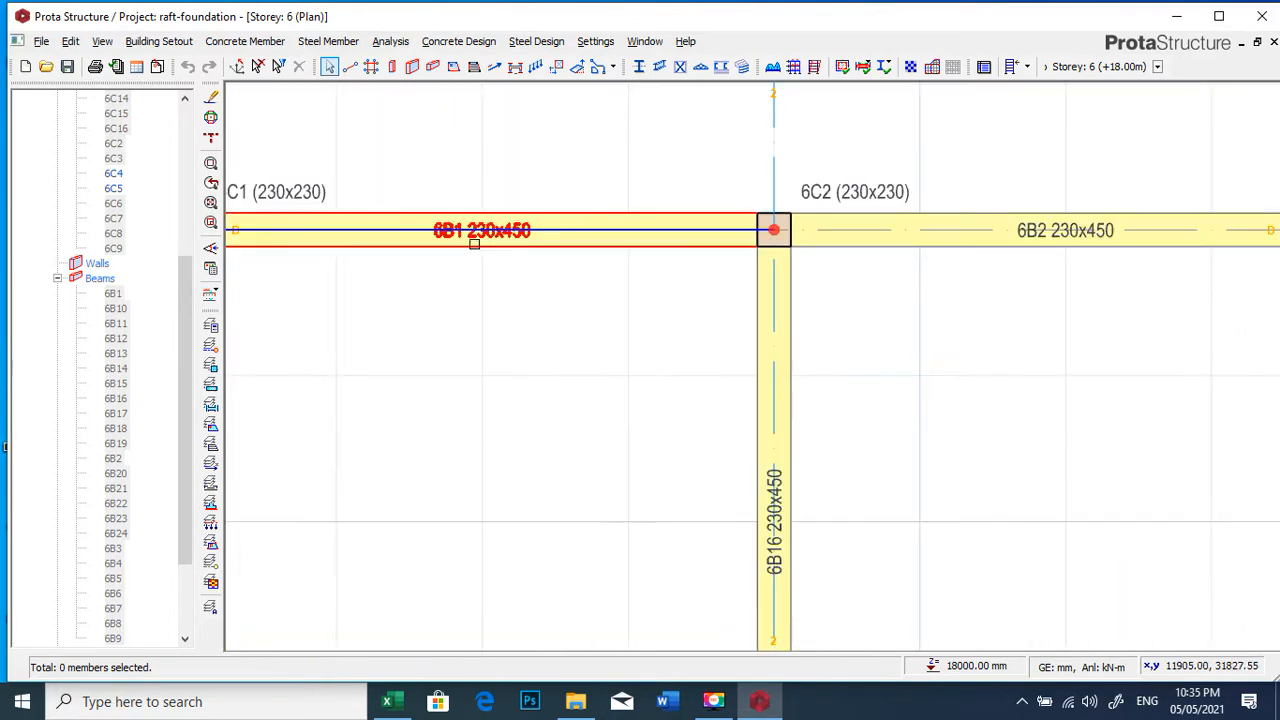
{"action": "mouse_move", "coordinate": [475, 243]}
{"action": "scroll", "coordinate": [475, 243], "scroll_direction": "down", "scroll_amount": 3}
Set the section depth H of all storey 6 beams to 300 mm
{"action": "left_click", "coordinate": [113, 294]}
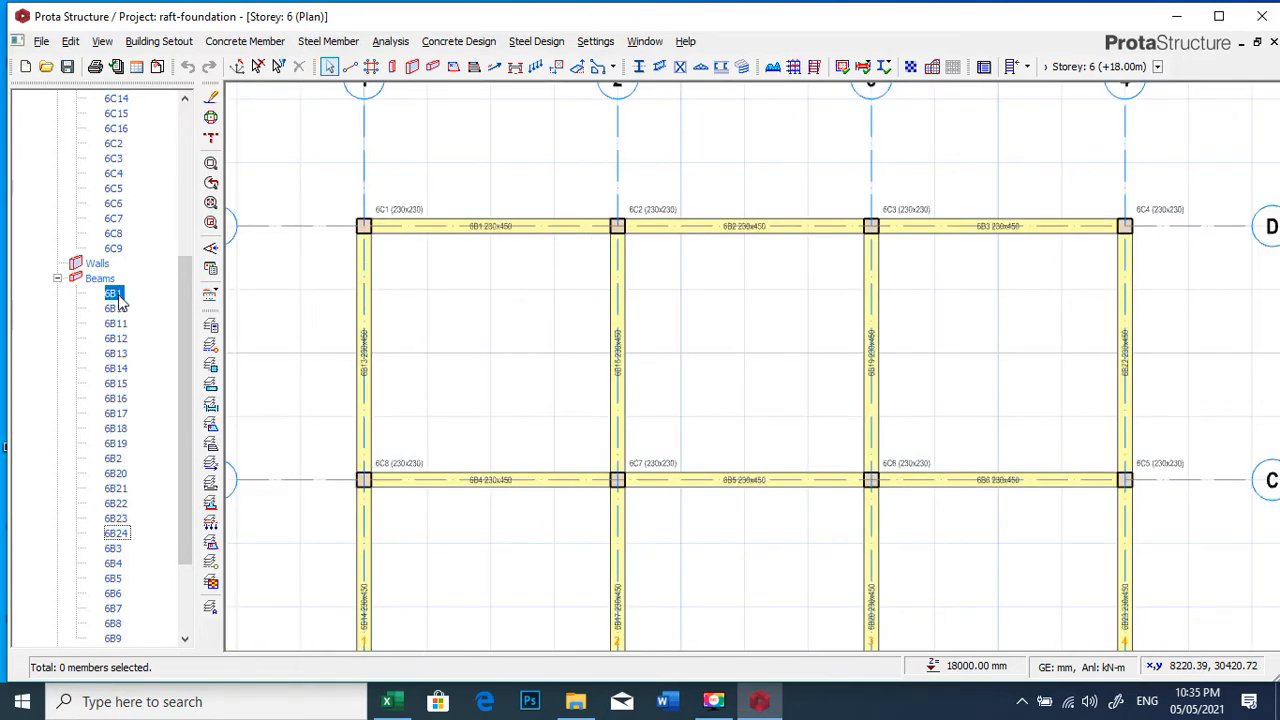
{"action": "scroll", "coordinate": [126, 320], "scroll_direction": "down", "scroll_amount": 2}
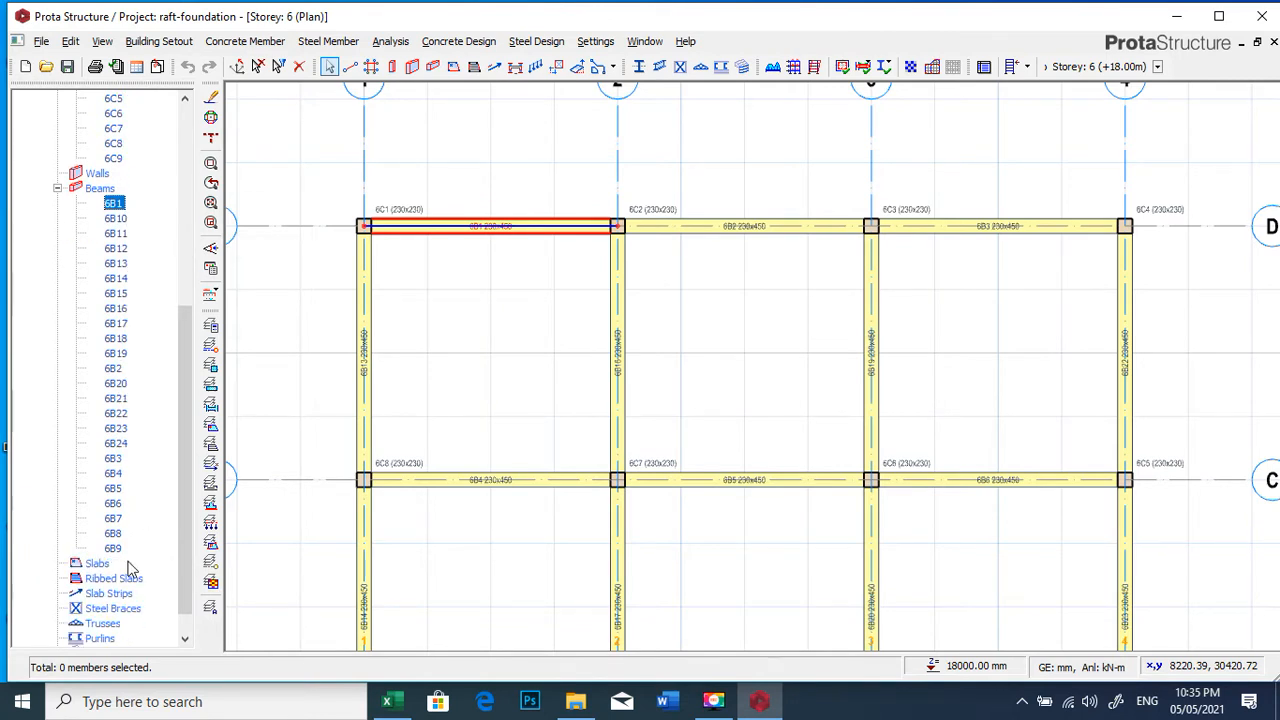
{"action": "left_click", "coordinate": [113, 548], "text": "shift"}
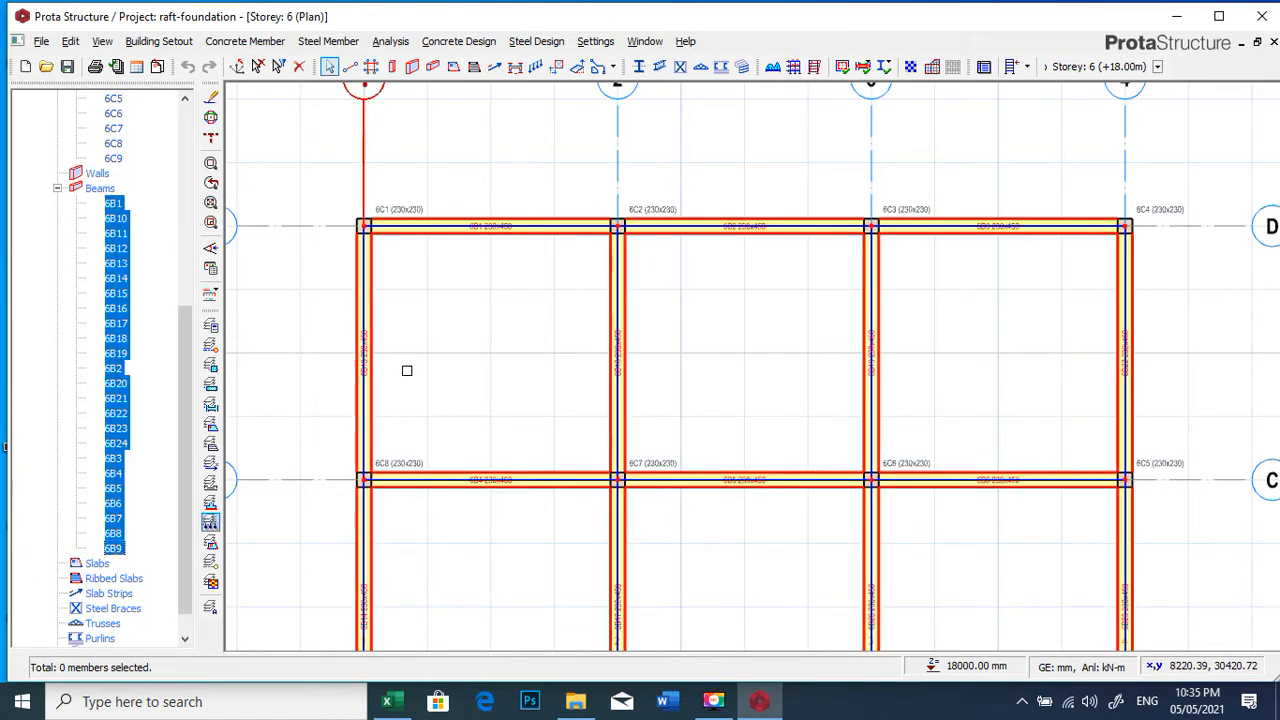
{"action": "right_click", "coordinate": [126, 289]}
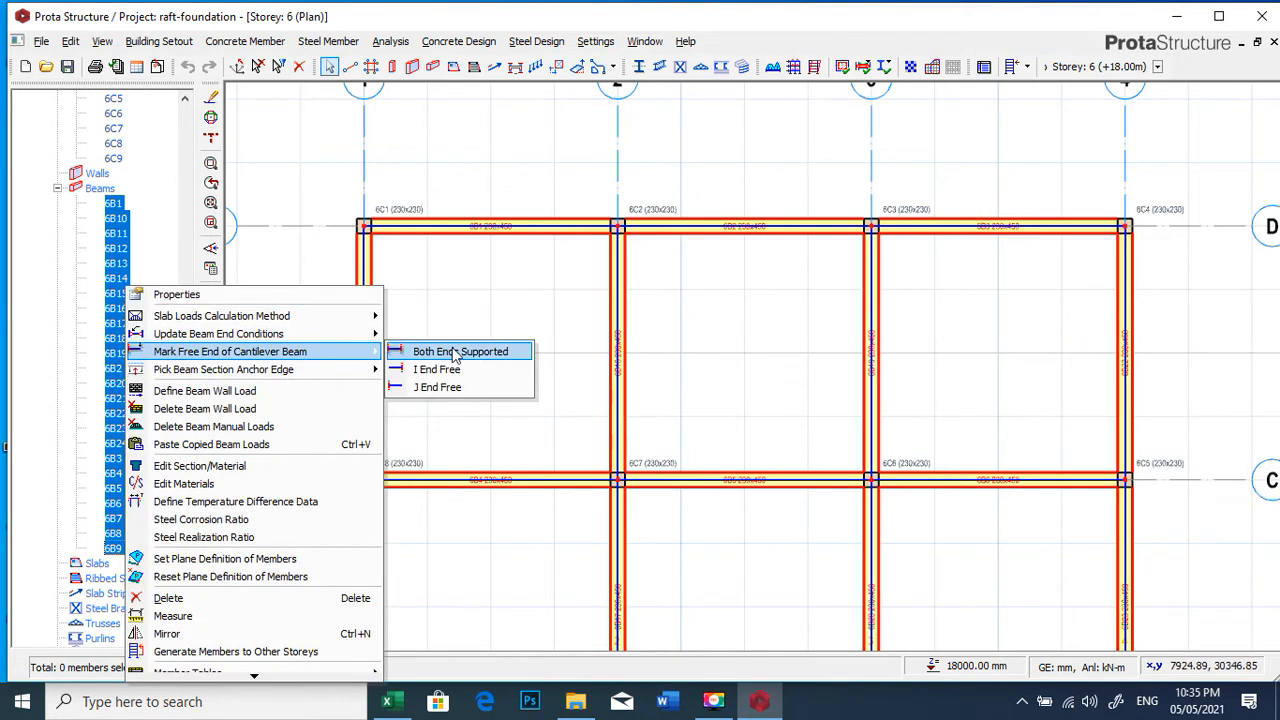
{"action": "left_click", "coordinate": [296, 476]}
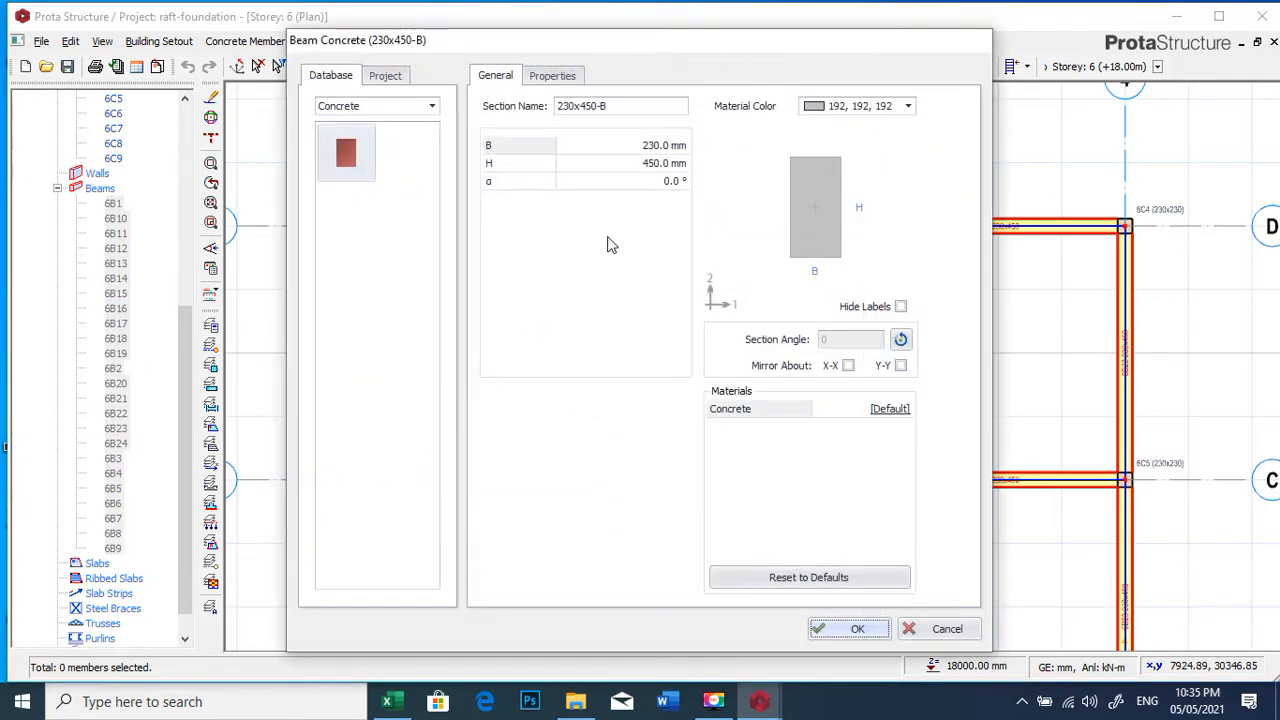
{"action": "left_click", "coordinate": [646, 164]}
{"action": "left_click_drag", "start_coordinate": [640, 165], "coordinate": [672, 168]}
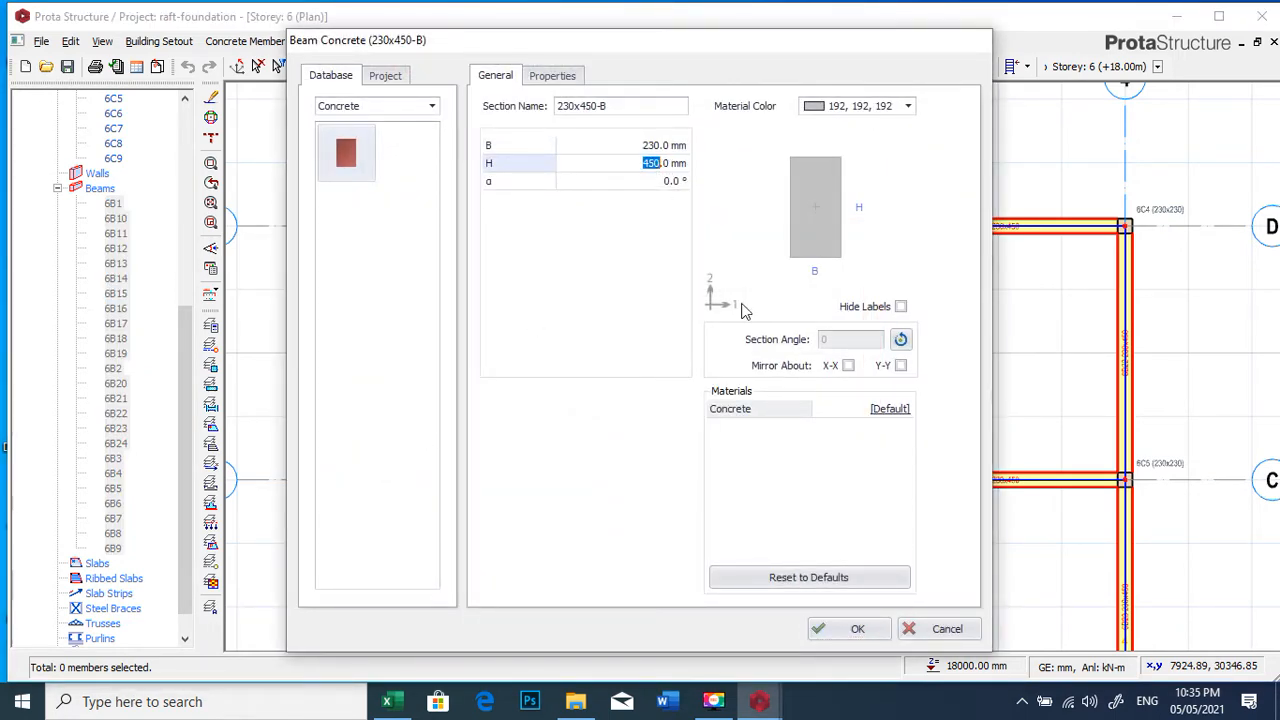
{"action": "type", "text": "300"}
{"action": "left_click", "coordinate": [852, 629]}
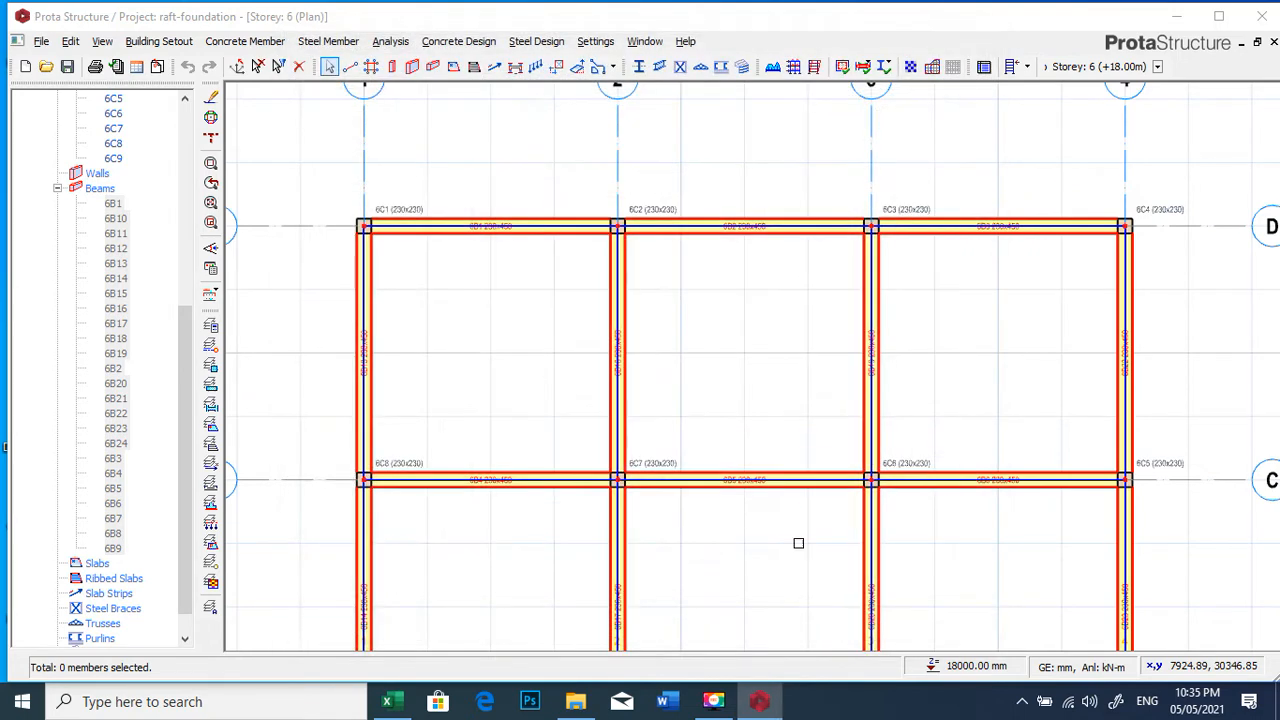
Check the section labels of the storey 6 beams across the plan and clear the beam selection
{"action": "scroll", "coordinate": [780, 240], "scroll_direction": "up", "scroll_amount": 5}
{"action": "scroll", "coordinate": [698, 328], "scroll_direction": "down", "scroll_amount": 4}
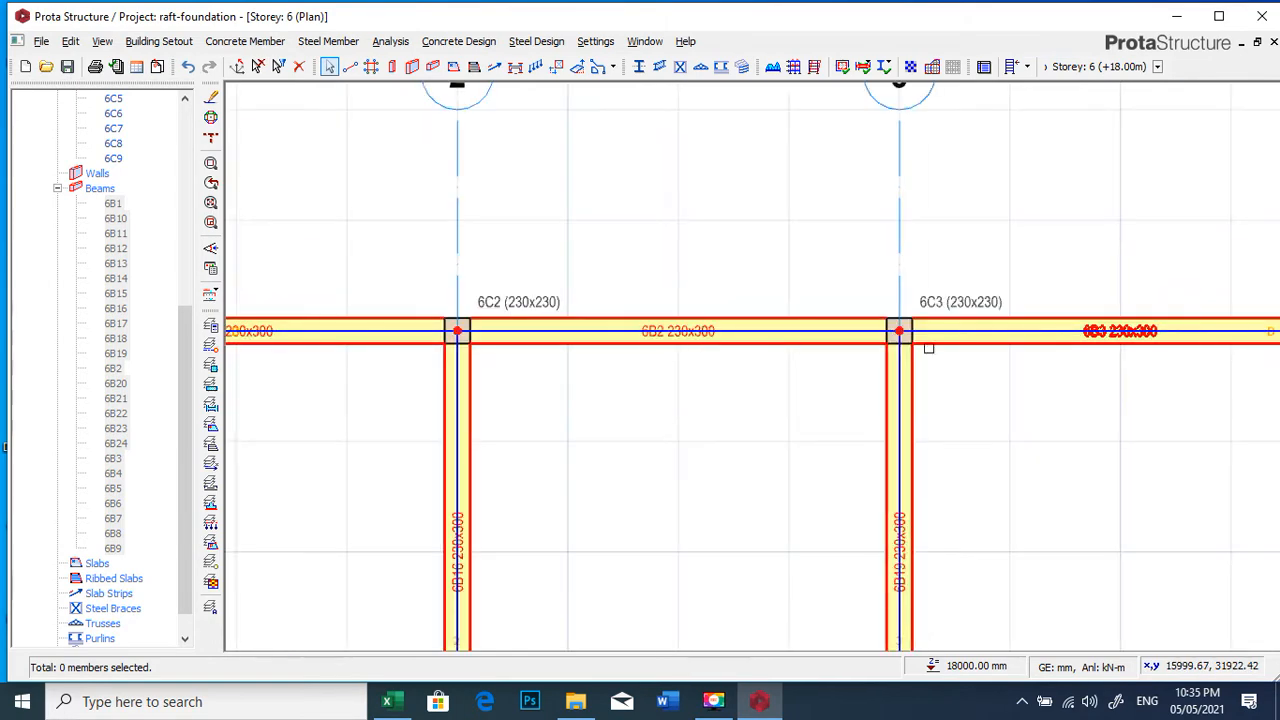
{"action": "scroll", "coordinate": [1097, 329], "scroll_direction": "up", "scroll_amount": 5}
{"action": "scroll", "coordinate": [620, 236], "scroll_direction": "down", "scroll_amount": 4}
{"action": "scroll", "coordinate": [801, 275], "scroll_direction": "up", "scroll_amount": 3}
{"action": "scroll", "coordinate": [669, 233], "scroll_direction": "down", "scroll_amount": 4}
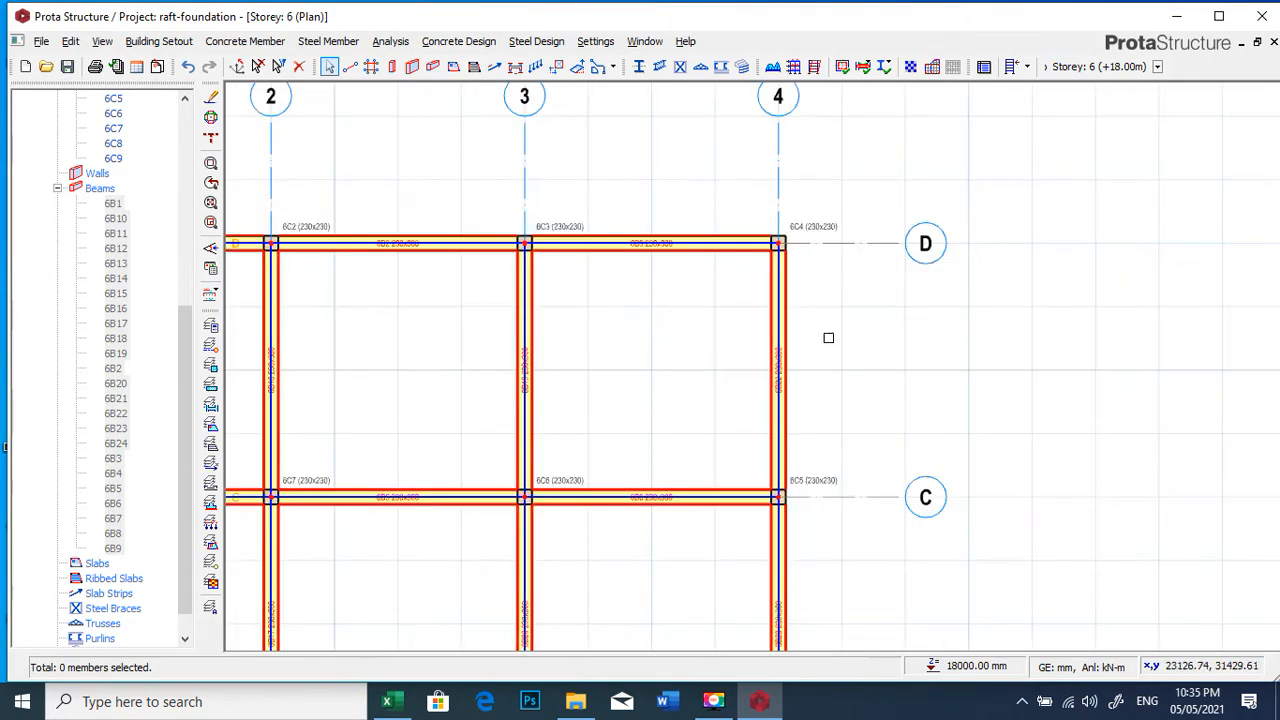
{"action": "scroll", "coordinate": [826, 337], "scroll_direction": "up", "scroll_amount": 4}
{"action": "scroll", "coordinate": [703, 197], "scroll_direction": "down", "scroll_amount": 4}
{"action": "scroll", "coordinate": [707, 342], "scroll_direction": "down", "scroll_amount": 4}
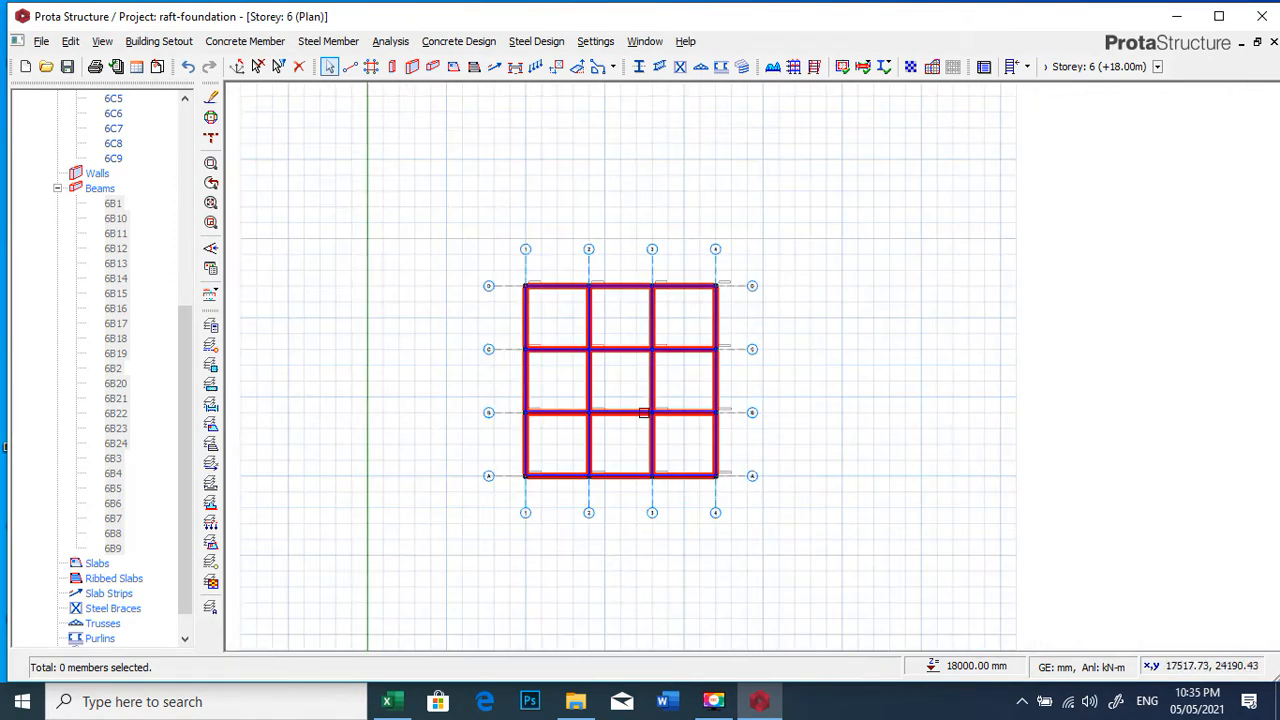
{"action": "scroll", "coordinate": [704, 351], "scroll_direction": "up", "scroll_amount": 3}
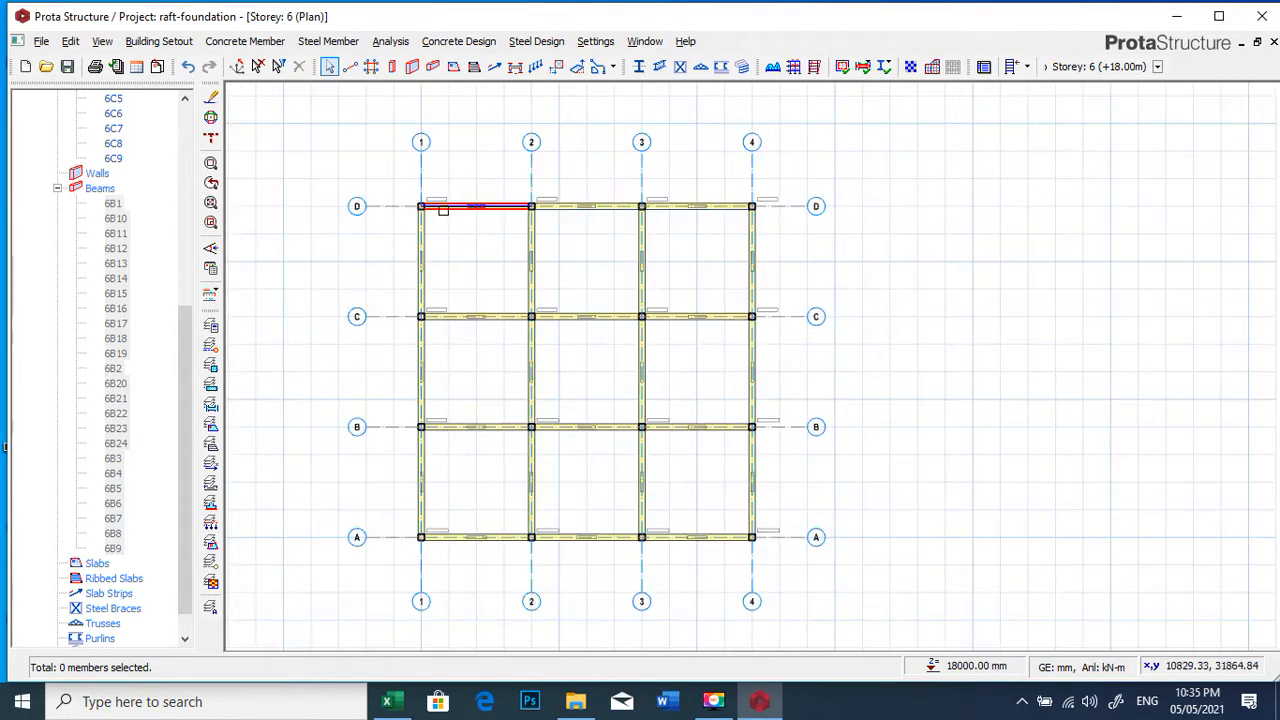
Give beam 6B1 on axis D a wall load with unit weight 1 kN/m2, wall height 1 m and wall thickness 0.23 m
{"action": "scroll", "coordinate": [455, 207], "scroll_direction": "up", "scroll_amount": 4}
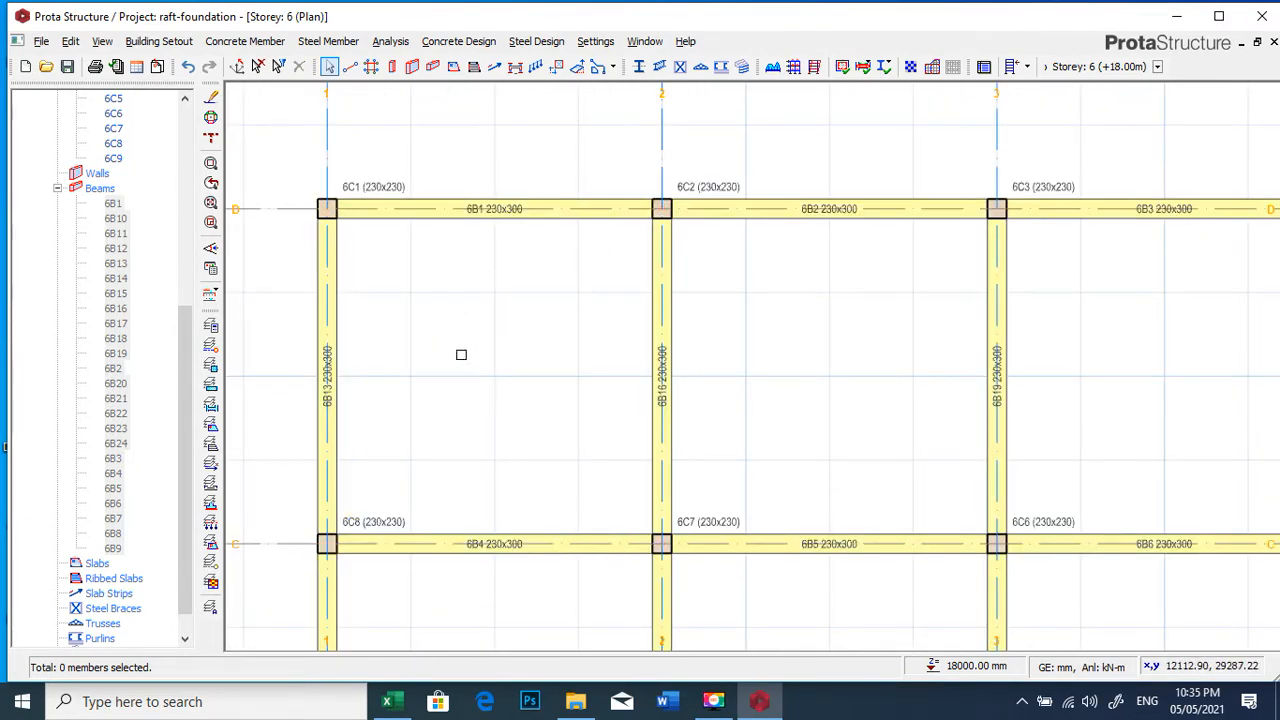
{"action": "scroll", "coordinate": [461, 354], "scroll_direction": "down", "scroll_amount": 2}
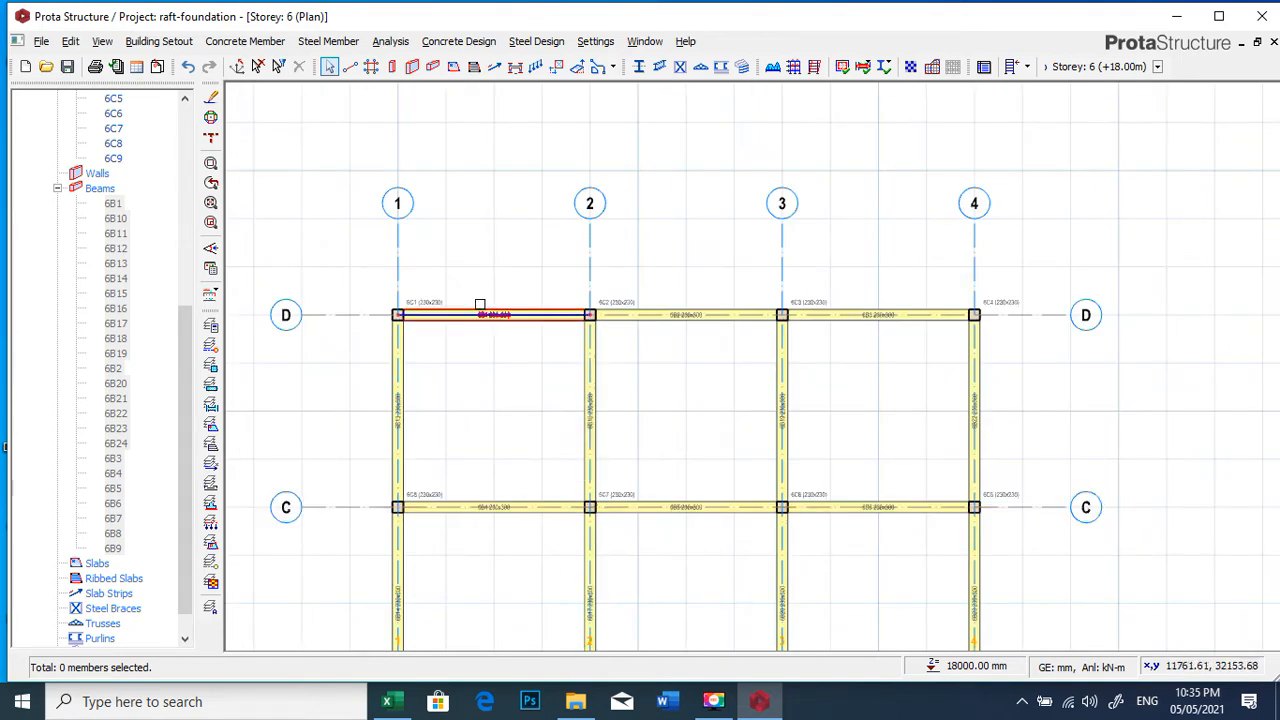
{"action": "scroll", "coordinate": [480, 304], "scroll_direction": "up", "scroll_amount": 2}
{"action": "scroll", "coordinate": [474, 337], "scroll_direction": "down", "scroll_amount": 1}
{"action": "scroll", "coordinate": [506, 346], "scroll_direction": "up", "scroll_amount": 3}
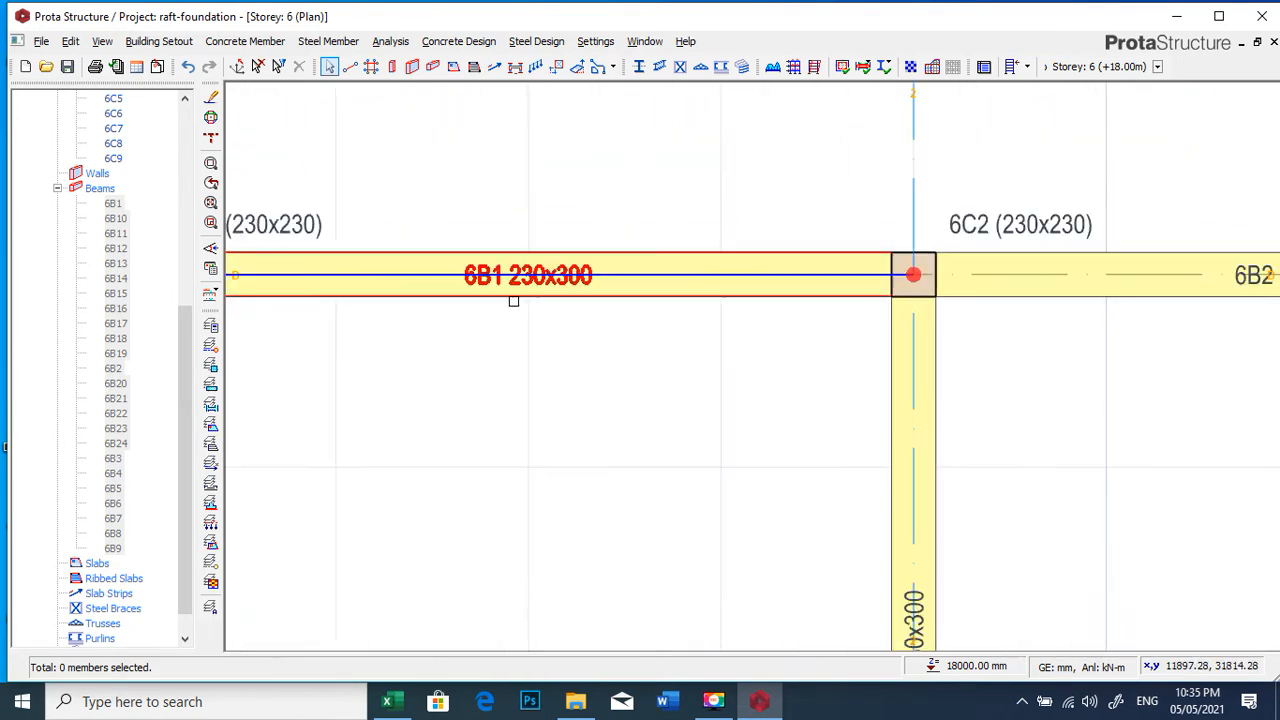
{"action": "left_click", "coordinate": [512, 288]}
{"action": "right_click", "coordinate": [516, 288]}
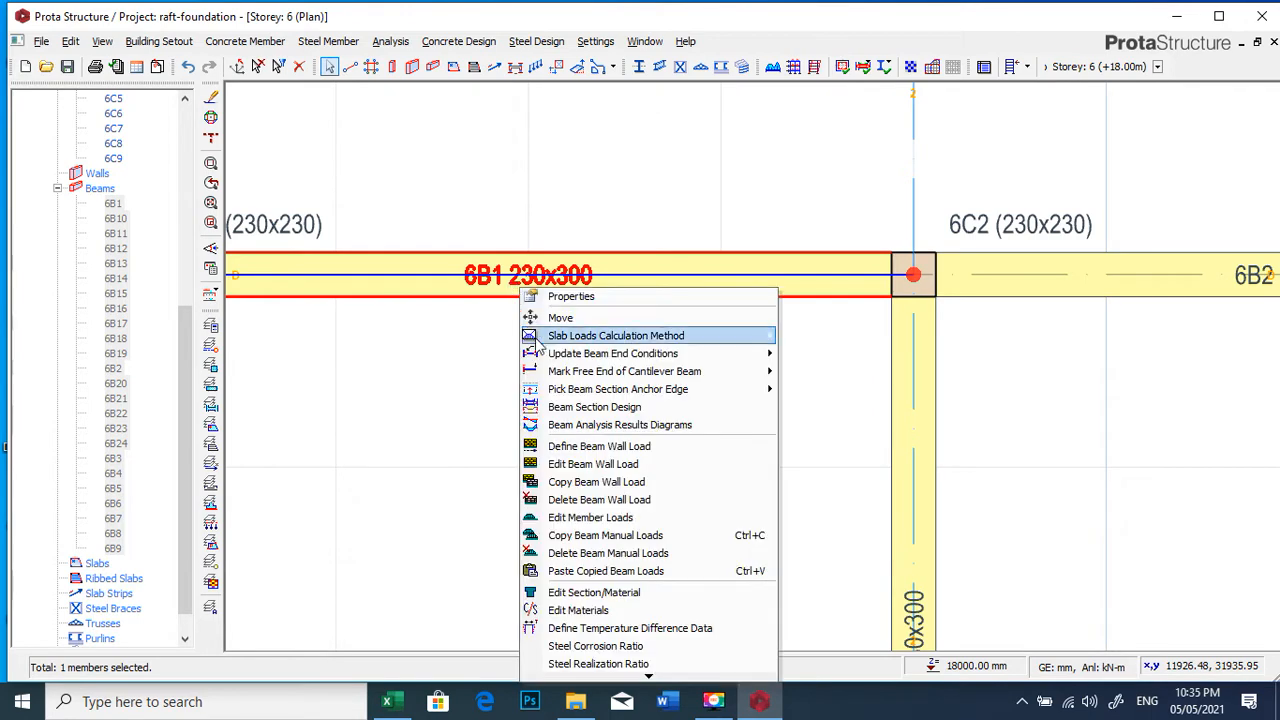
{"action": "left_click", "coordinate": [594, 466]}
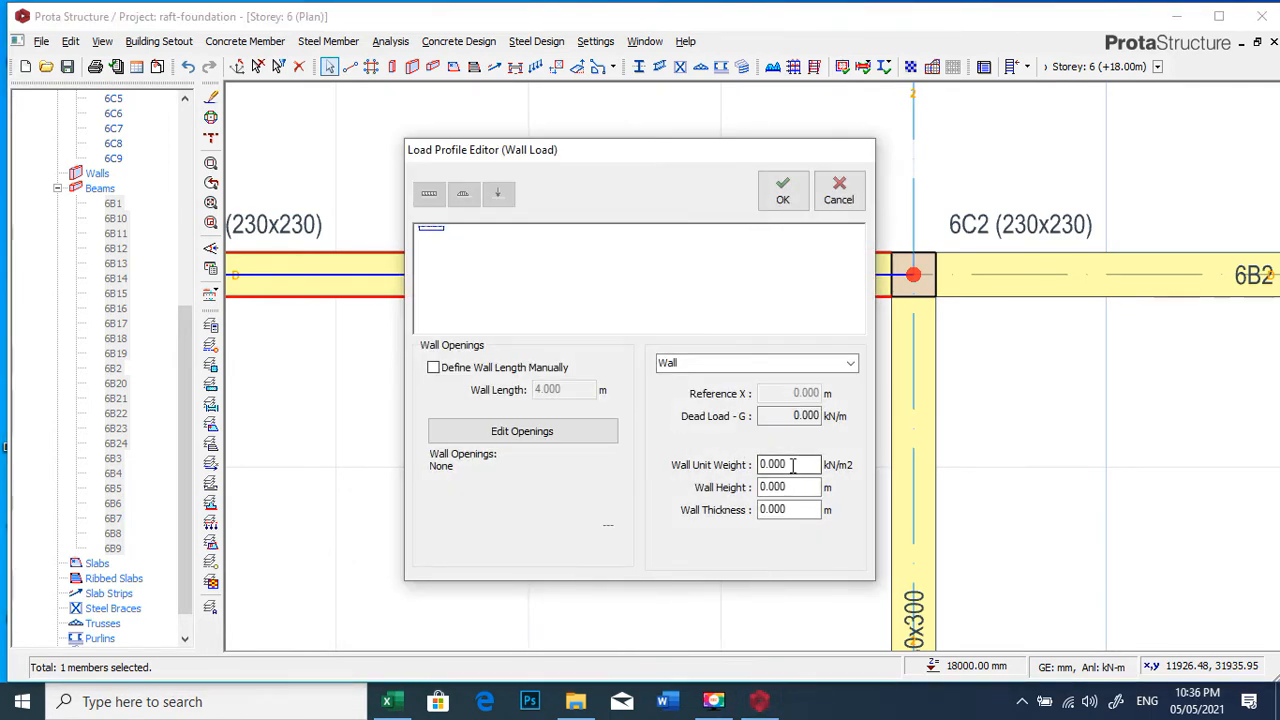
{"action": "double_click", "coordinate": [791, 464]}
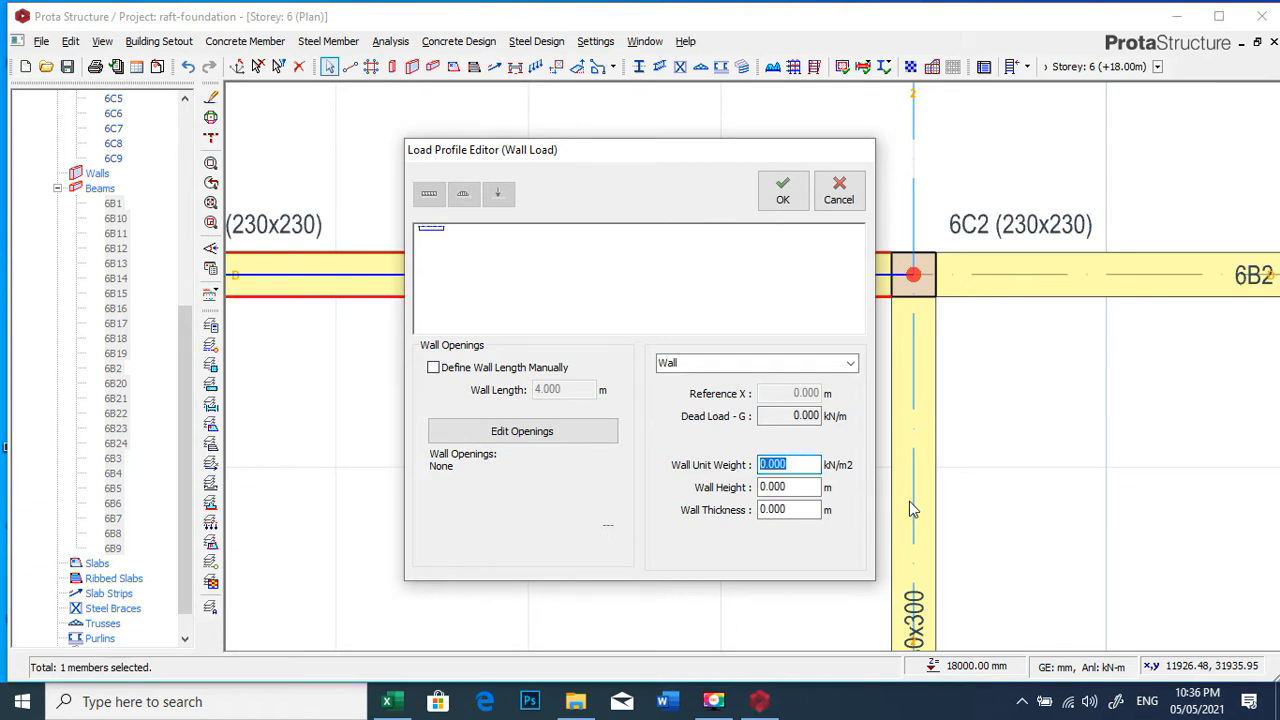
{"action": "type", "text": "1"}
{"action": "double_click", "coordinate": [800, 488]}
{"action": "type", "text": "1"}
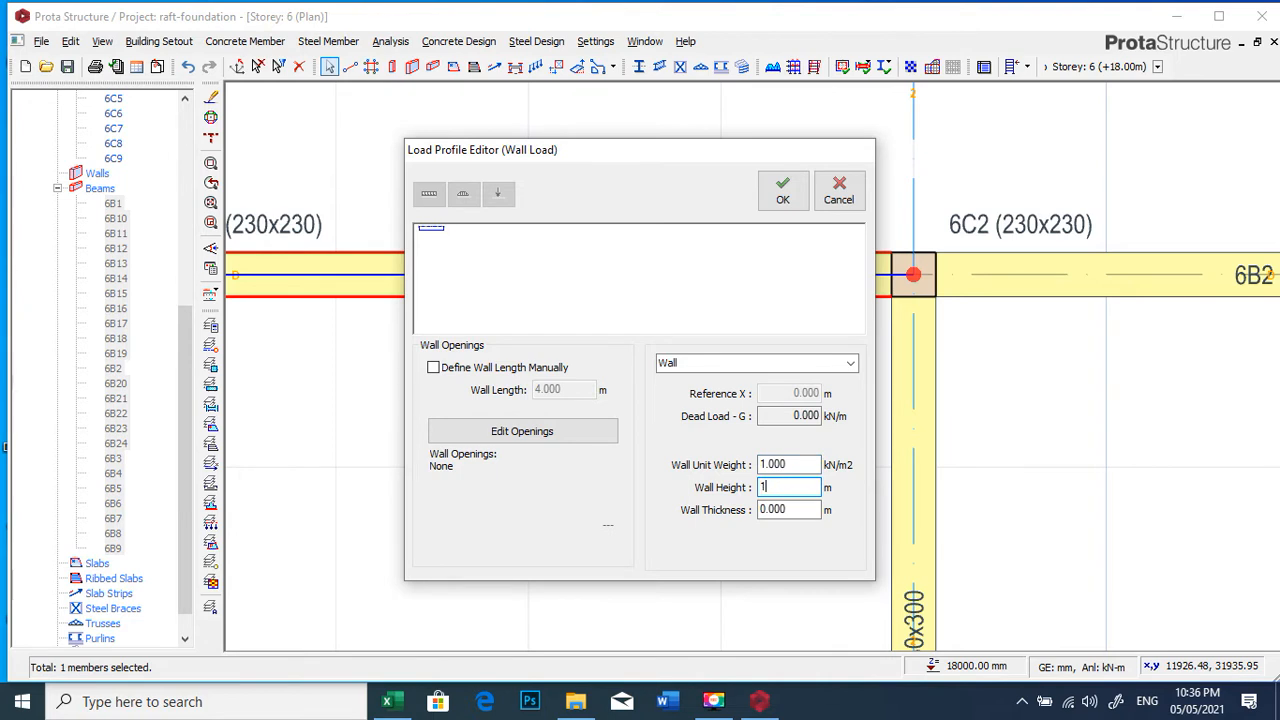
{"action": "double_click", "coordinate": [798, 509]}
{"action": "type", "text": ".23"}
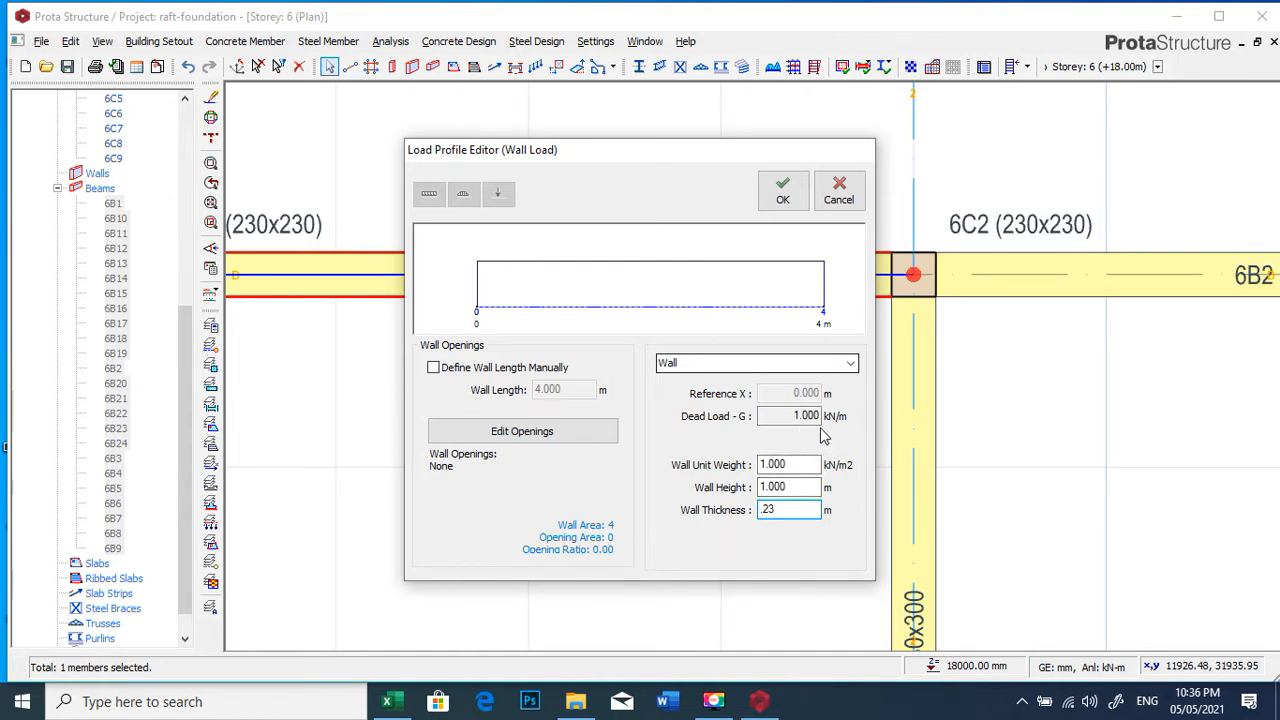
{"action": "left_click", "coordinate": [786, 190]}
Copy the wall load of beam 6B1 and paste it onto all beams of storey 6, replacing their existing wall loads
{"action": "scroll", "coordinate": [806, 243], "scroll_direction": "down", "scroll_amount": 2}
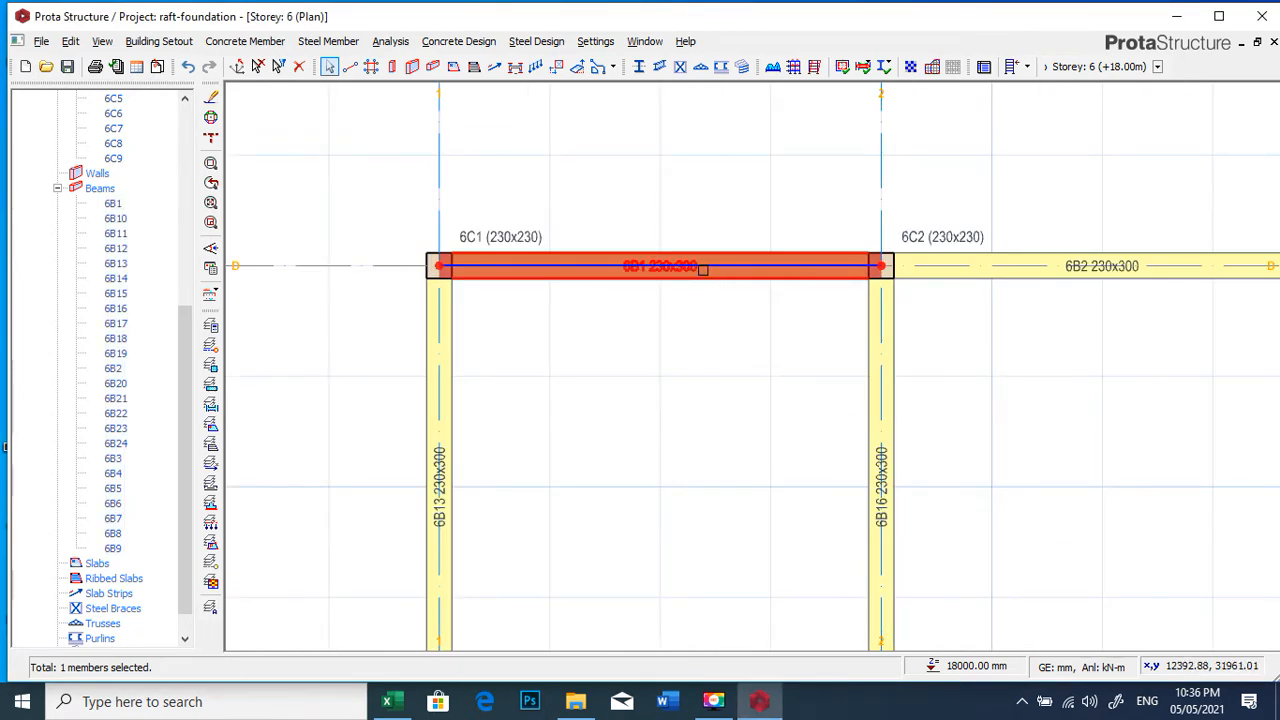
{"action": "right_click", "coordinate": [704, 268]}
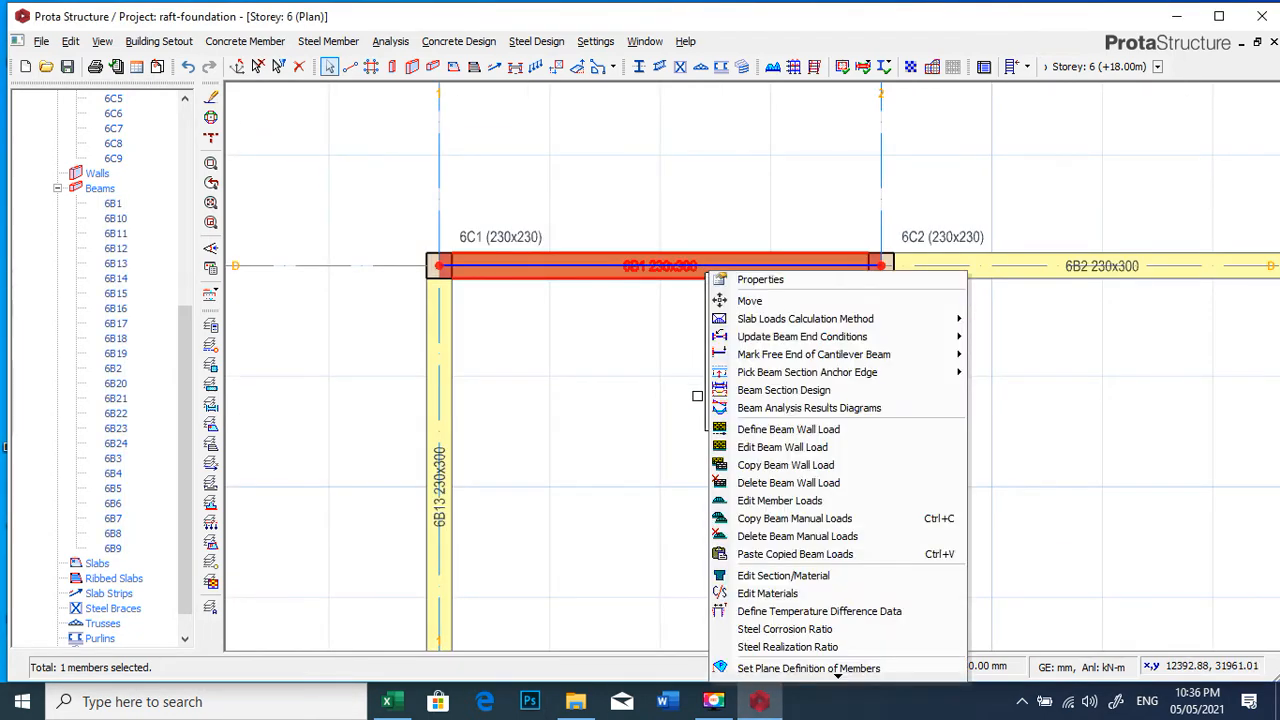
{"action": "left_click", "coordinate": [779, 472]}
{"action": "scroll", "coordinate": [614, 249], "scroll_direction": "down", "scroll_amount": 5}
{"action": "left_click_drag", "start_coordinate": [570, 231], "coordinate": [814, 449]}
{"action": "right_click", "coordinate": [692, 348]}
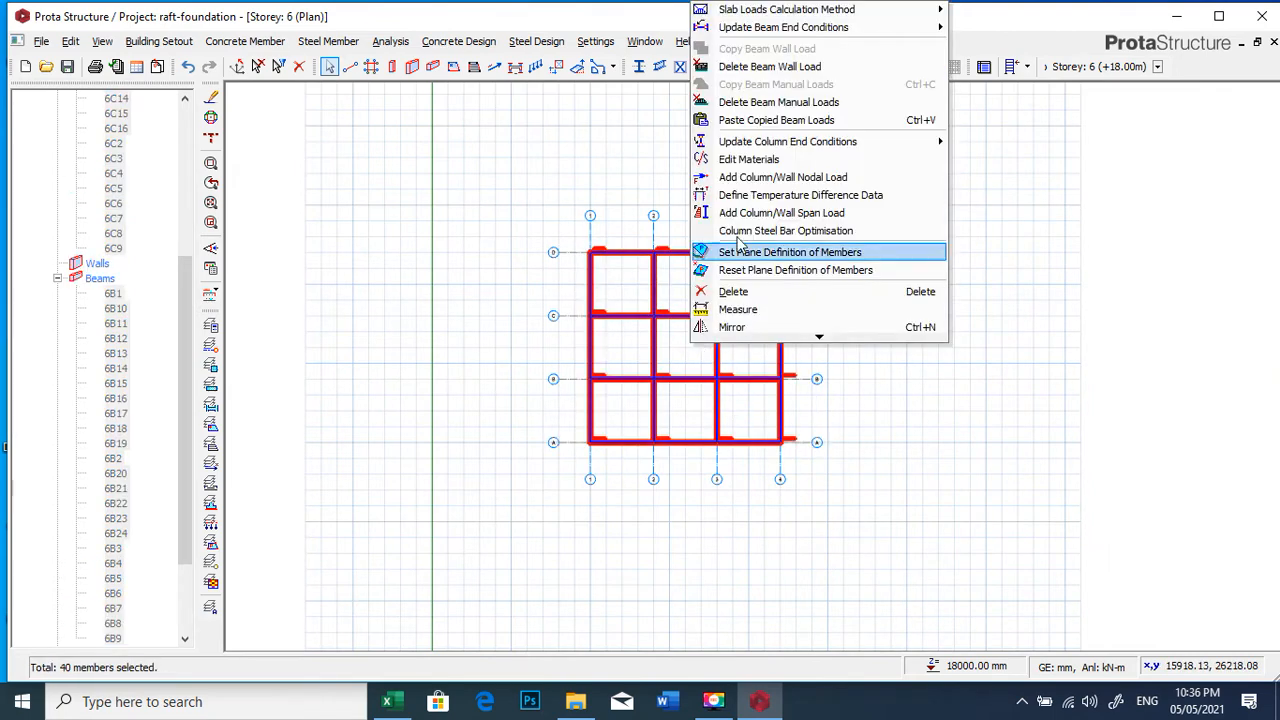
{"action": "left_click", "coordinate": [773, 120]}
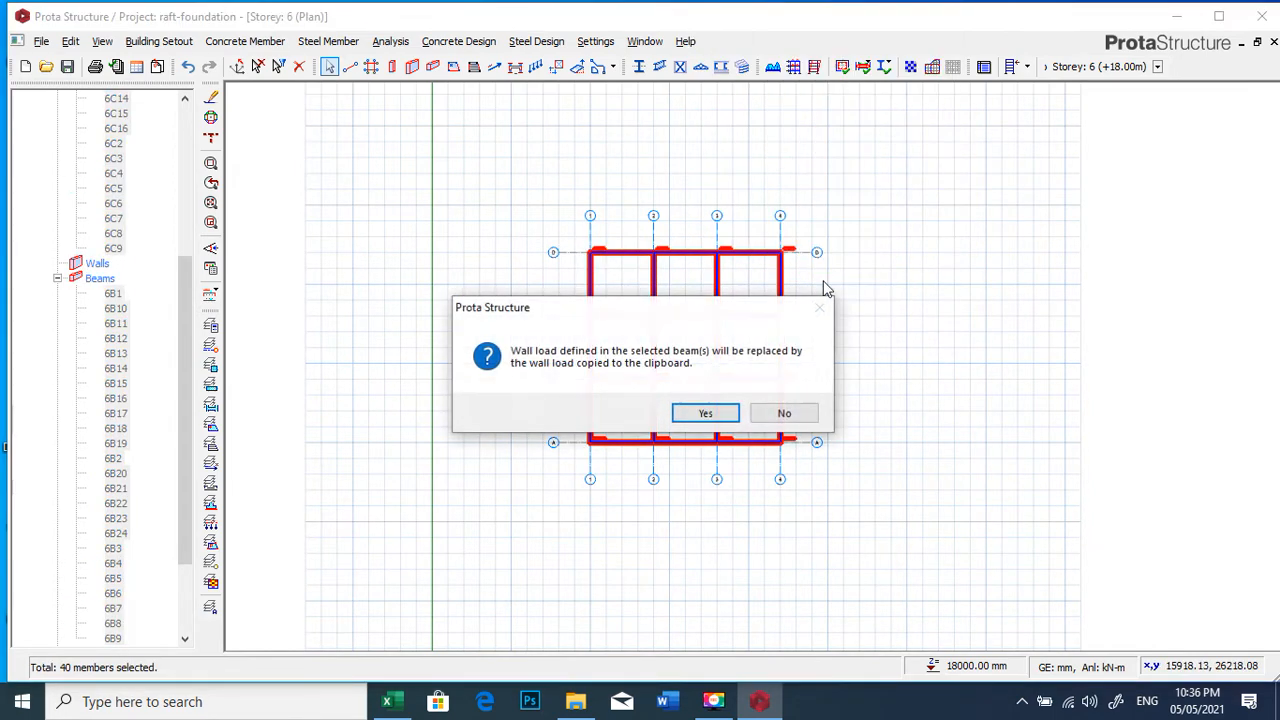
{"action": "left_click", "coordinate": [705, 413]}
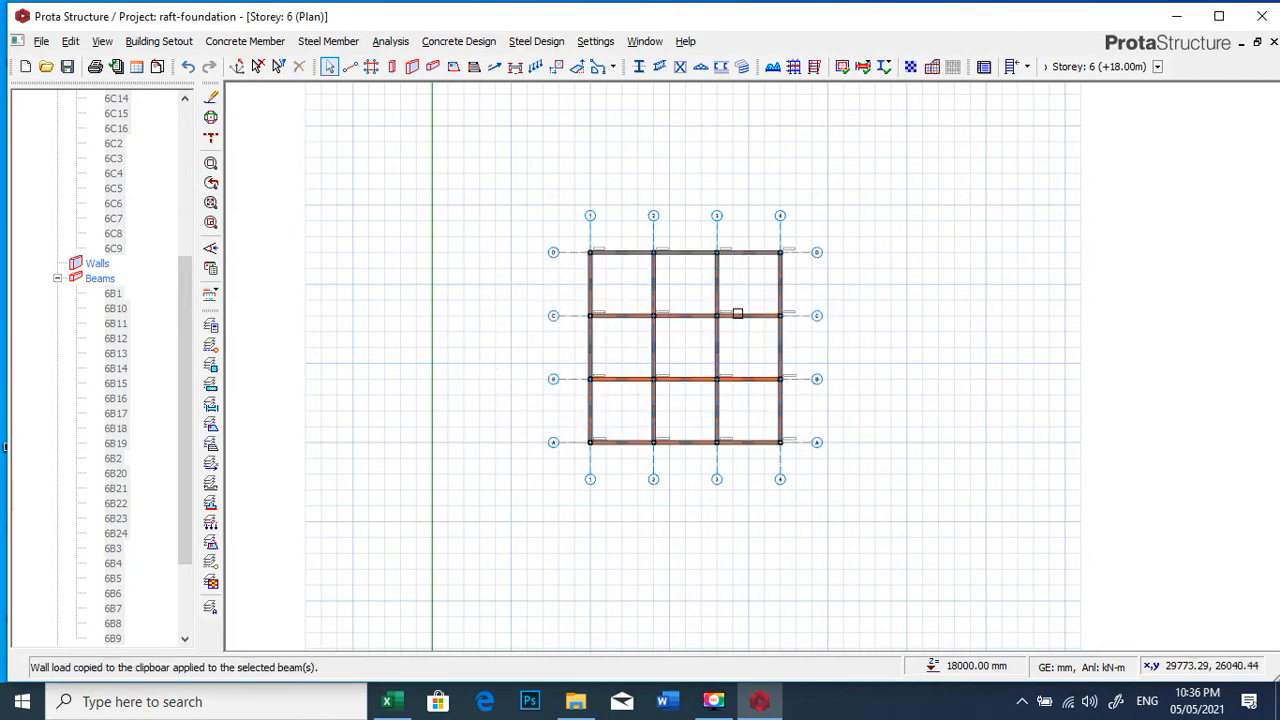
{"action": "scroll", "coordinate": [686, 266], "scroll_direction": "up", "scroll_amount": 6}
{"action": "scroll", "coordinate": [708, 240], "scroll_direction": "down", "scroll_amount": 5}
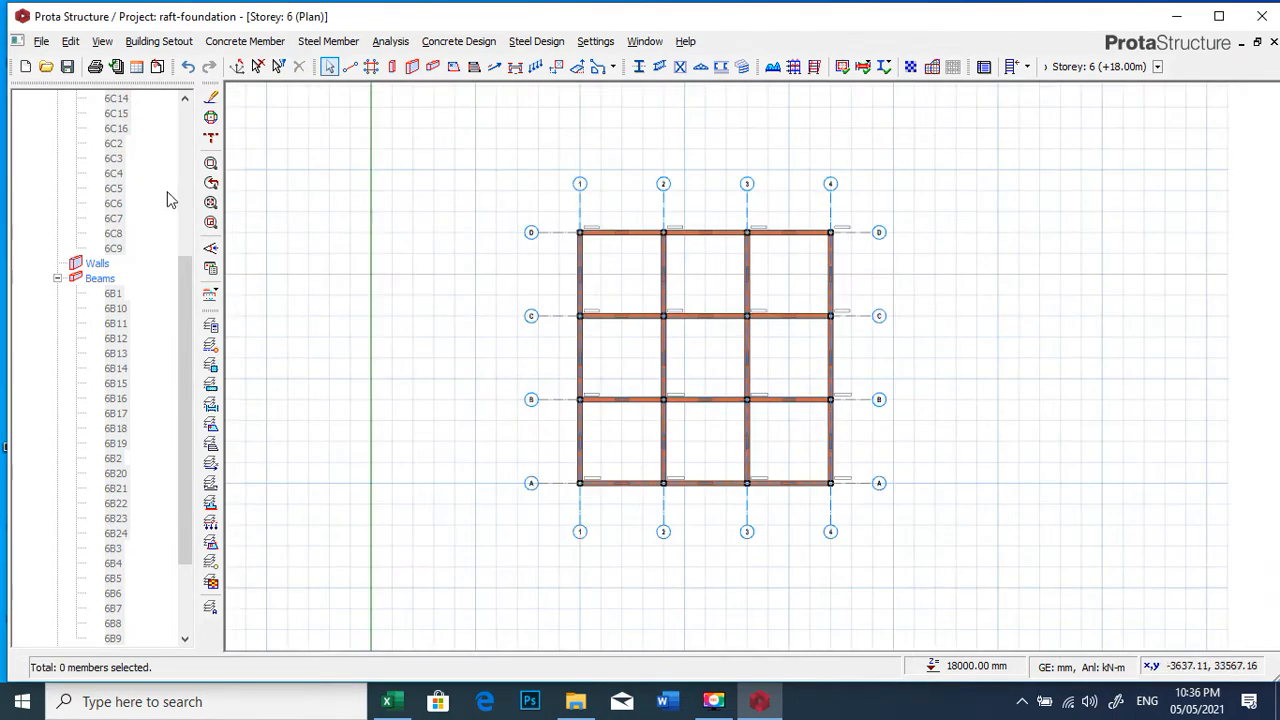
Create a new 3D view of the building
{"action": "scroll", "coordinate": [137, 177], "scroll_direction": "up", "scroll_amount": 6}
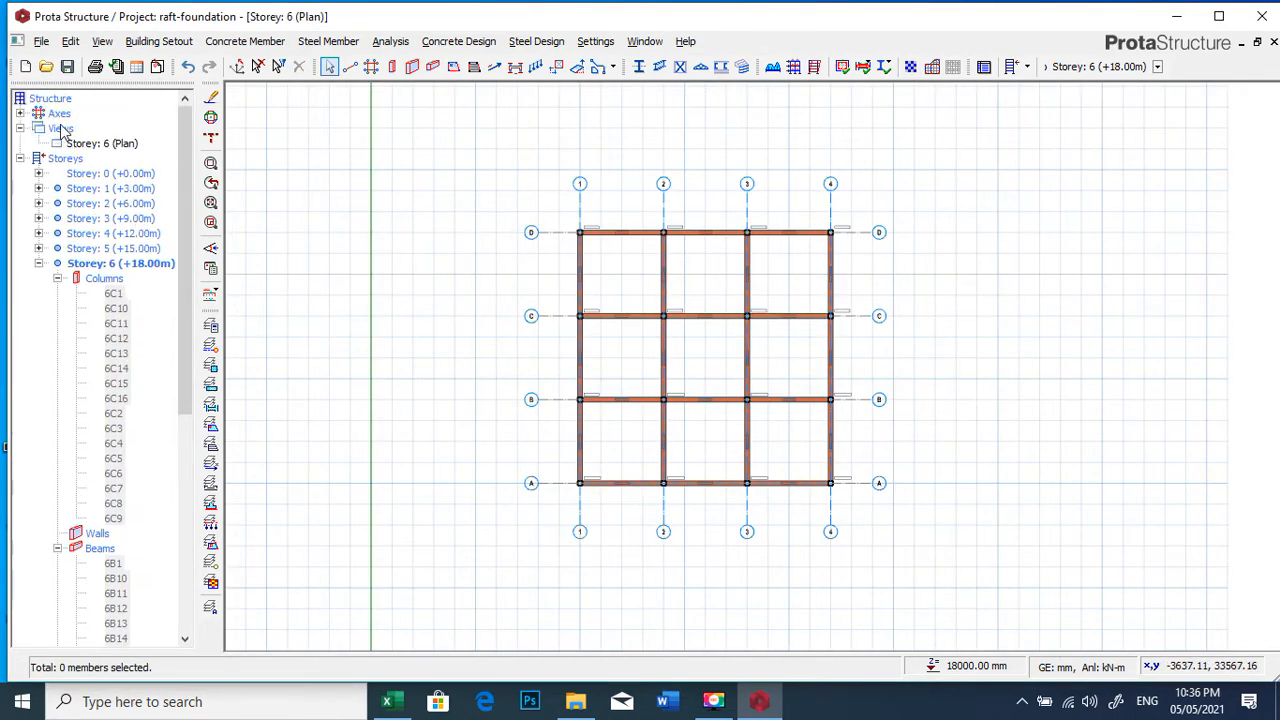
{"action": "right_click", "coordinate": [62, 129]}
{"action": "left_click", "coordinate": [117, 152]}
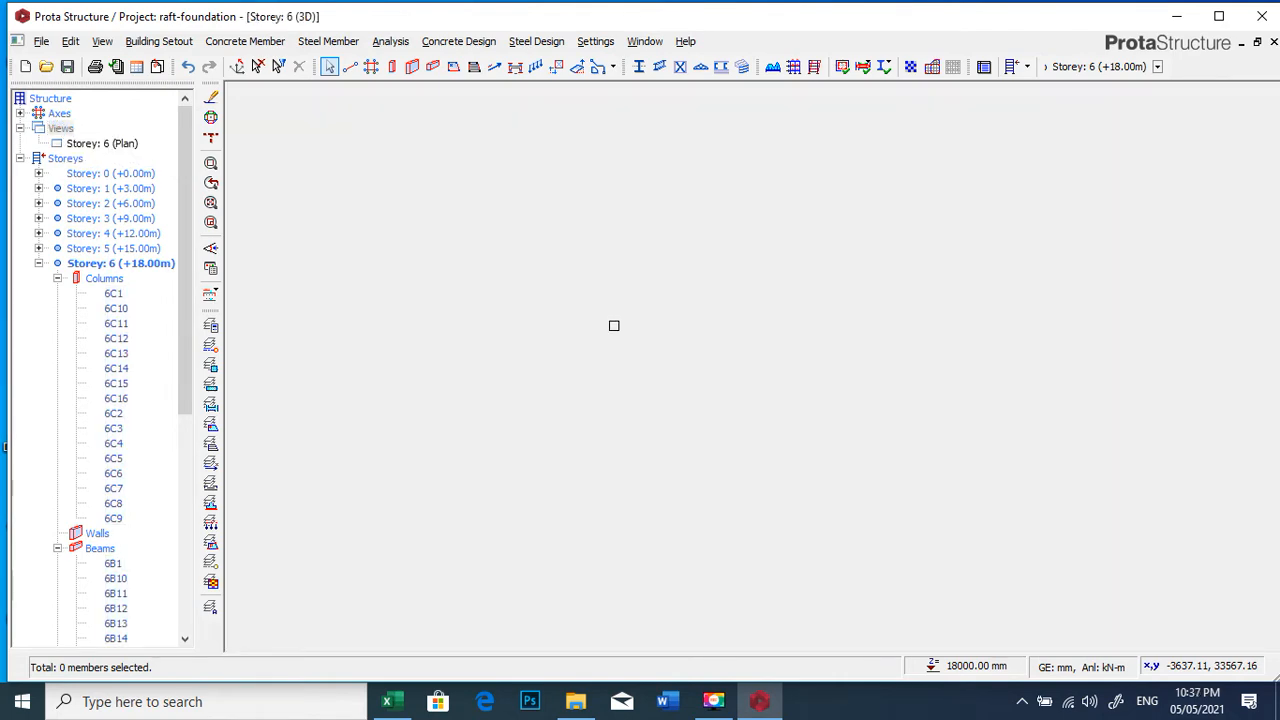
Examine the parapet-height wall loads on the storey 6 beams and the whole frame in 3D
{"action": "scroll", "coordinate": [614, 170], "scroll_direction": "up", "scroll_amount": 4}
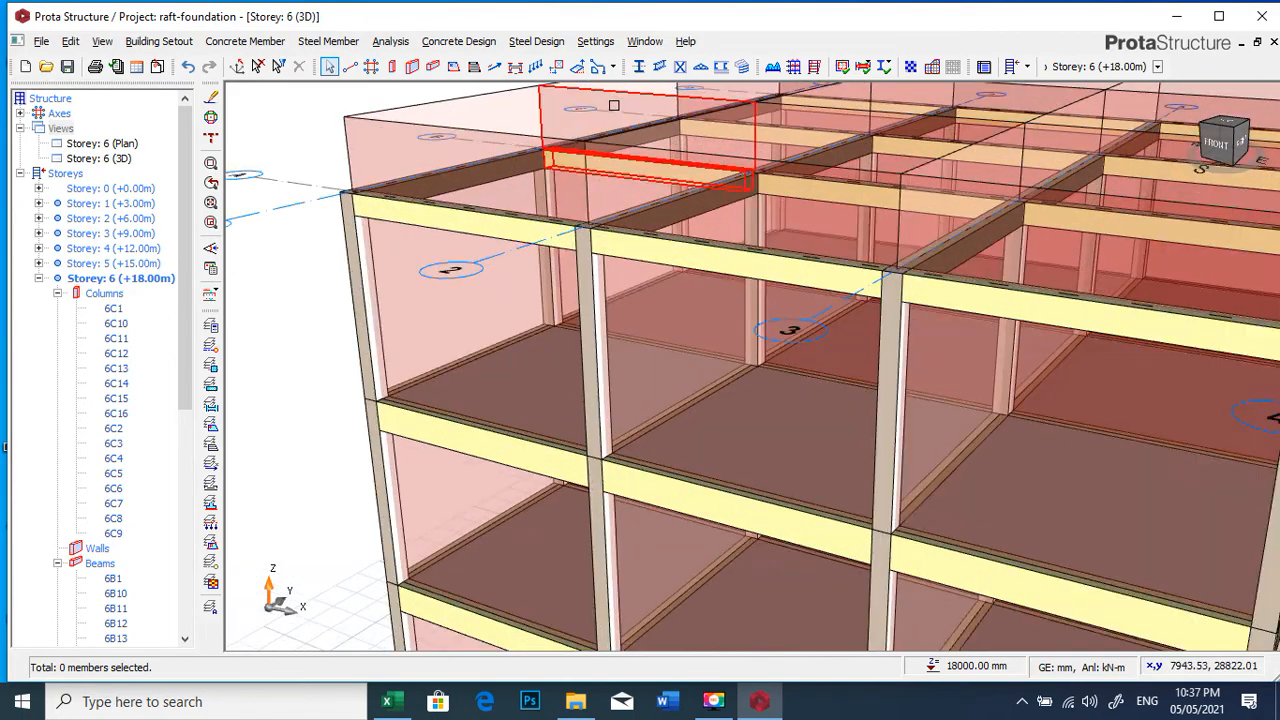
{"action": "scroll", "coordinate": [540, 285], "scroll_direction": "down", "scroll_amount": 2}
{"action": "scroll", "coordinate": [515, 229], "scroll_direction": "up", "scroll_amount": 4}
{"action": "scroll", "coordinate": [556, 345], "scroll_direction": "down", "scroll_amount": 2}
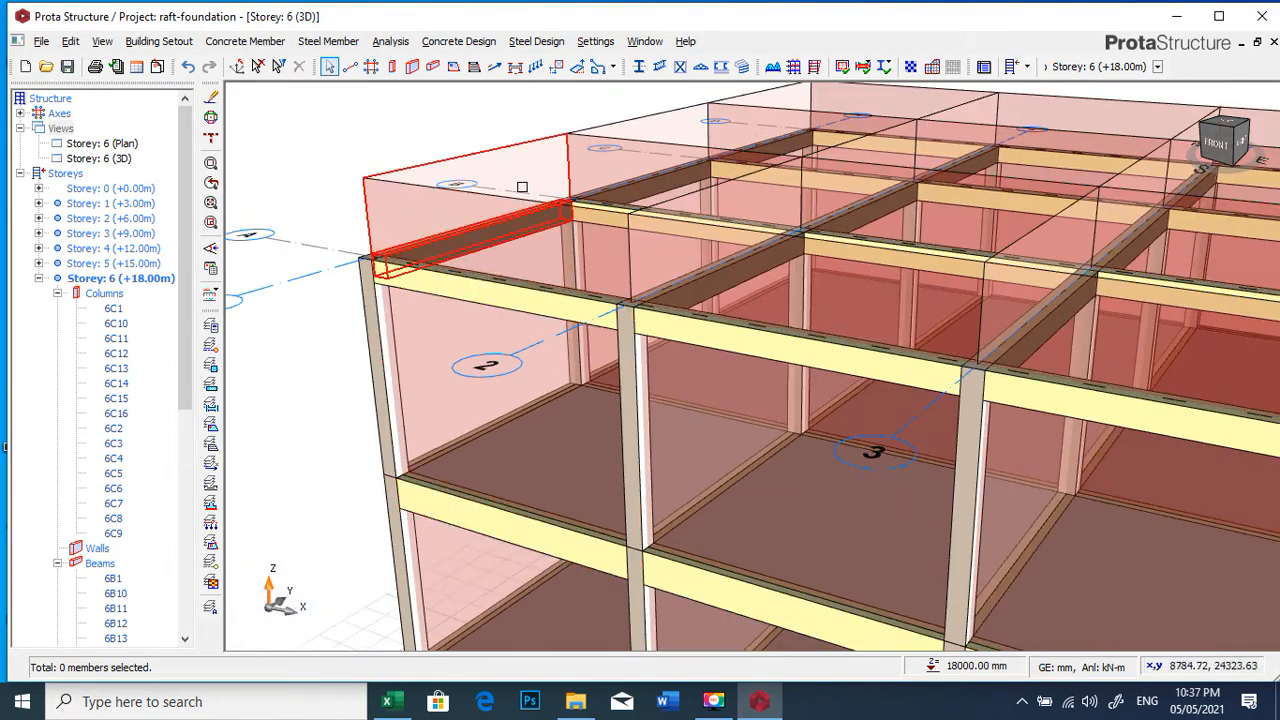
{"action": "scroll", "coordinate": [520, 225], "scroll_direction": "up", "scroll_amount": 2}
{"action": "scroll", "coordinate": [467, 258], "scroll_direction": "down", "scroll_amount": 3}
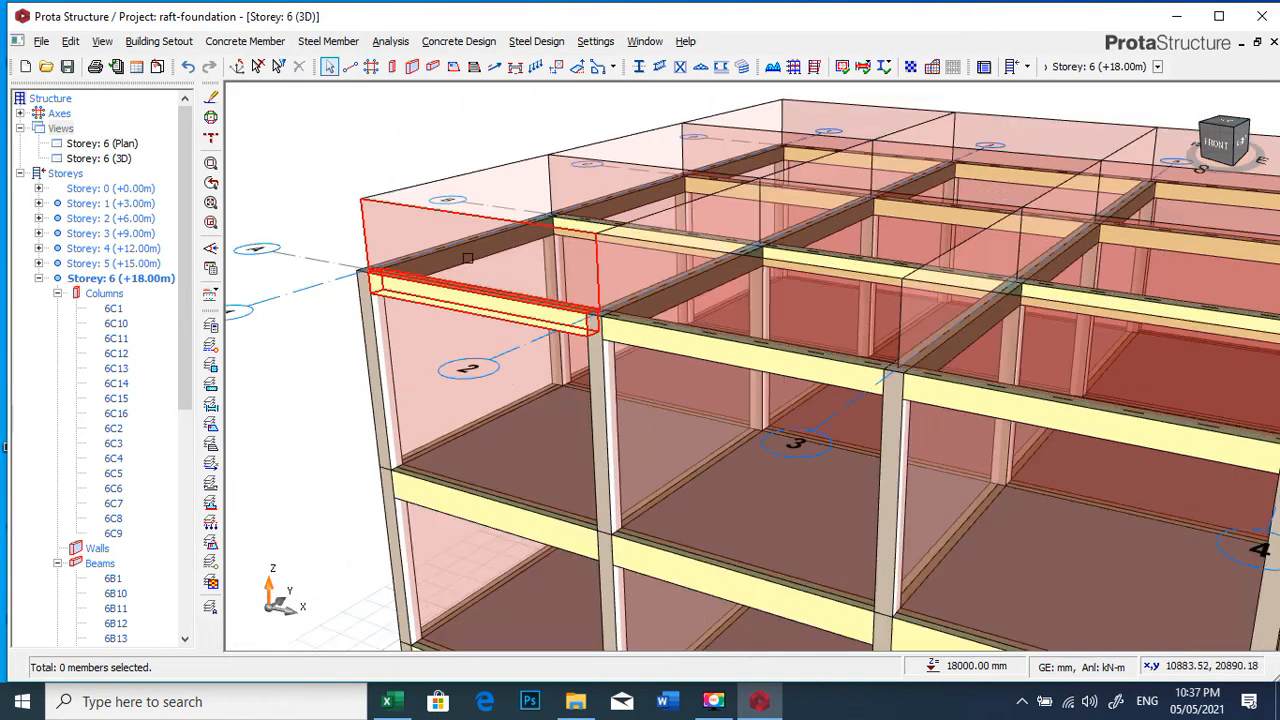
{"action": "scroll", "coordinate": [467, 258], "scroll_direction": "down", "scroll_amount": 5}
{"action": "scroll", "coordinate": [860, 260], "scroll_direction": "up", "scroll_amount": 1}
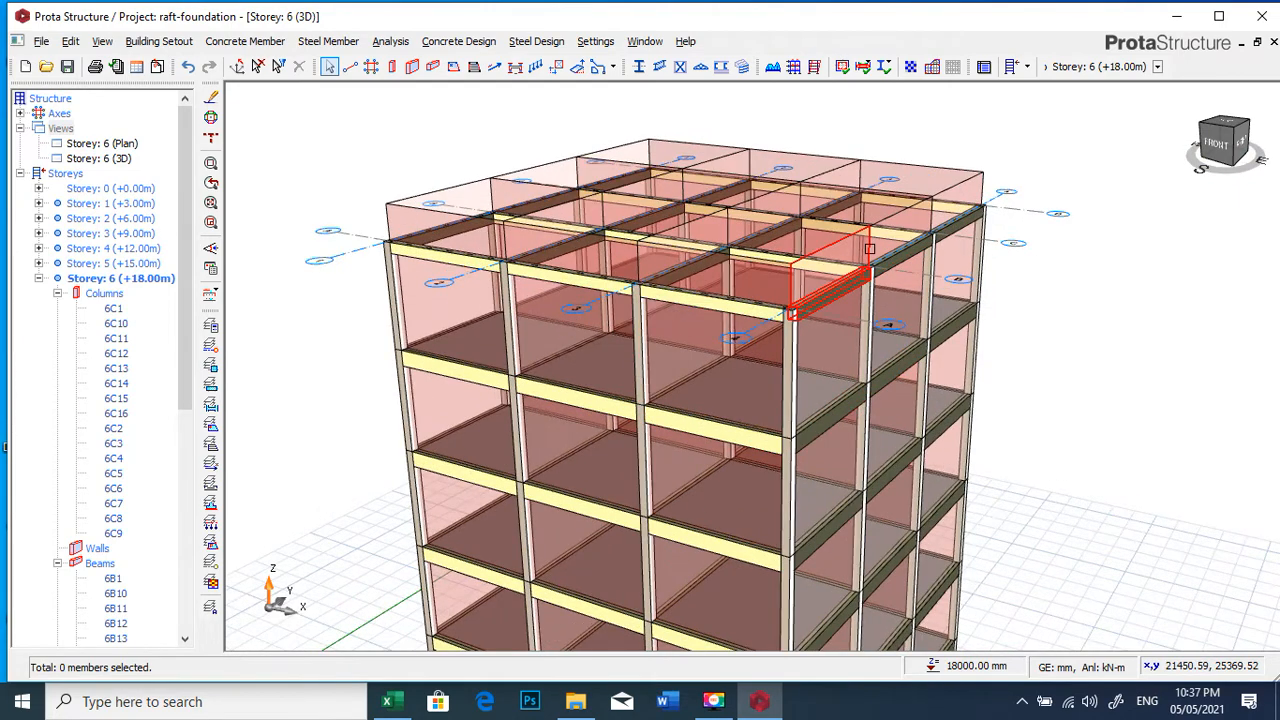
{"action": "scroll", "coordinate": [870, 249], "scroll_direction": "down", "scroll_amount": 2}
{"action": "scroll", "coordinate": [857, 286], "scroll_direction": "up", "scroll_amount": 2}
{"action": "scroll", "coordinate": [771, 400], "scroll_direction": "down", "scroll_amount": 4}
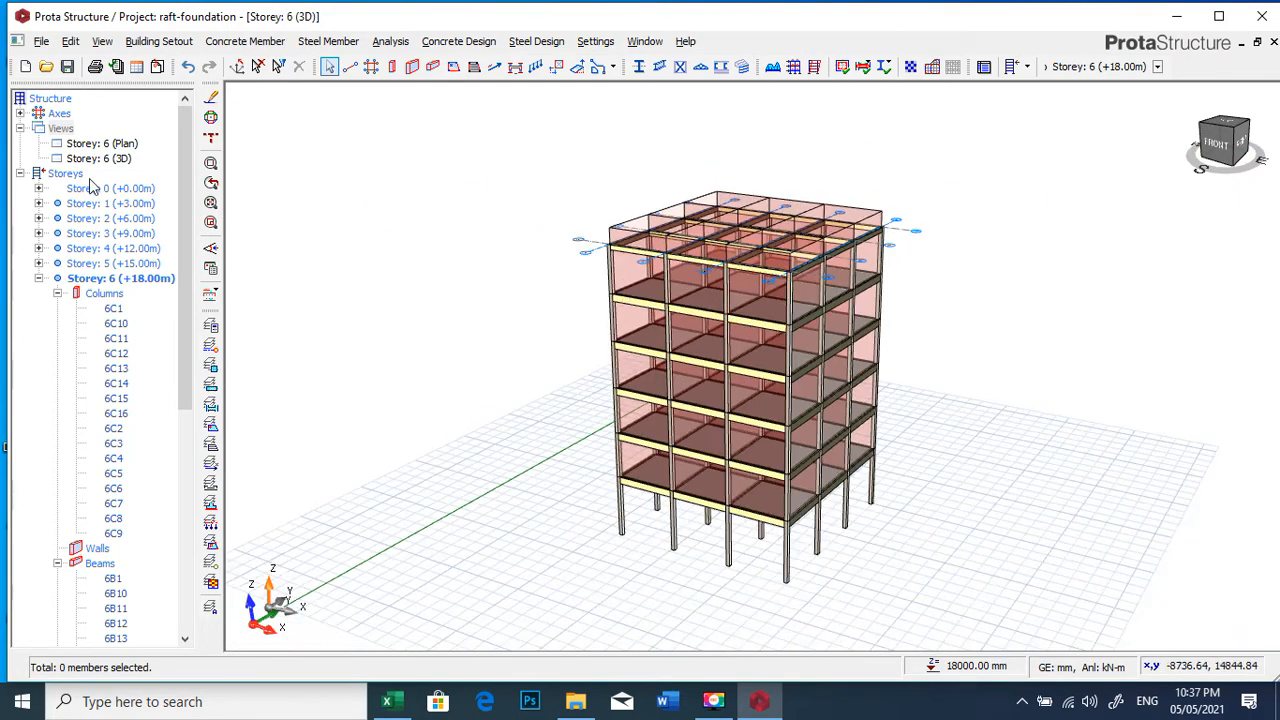
Create a new plan view of storey 6
{"action": "right_click", "coordinate": [74, 129]}
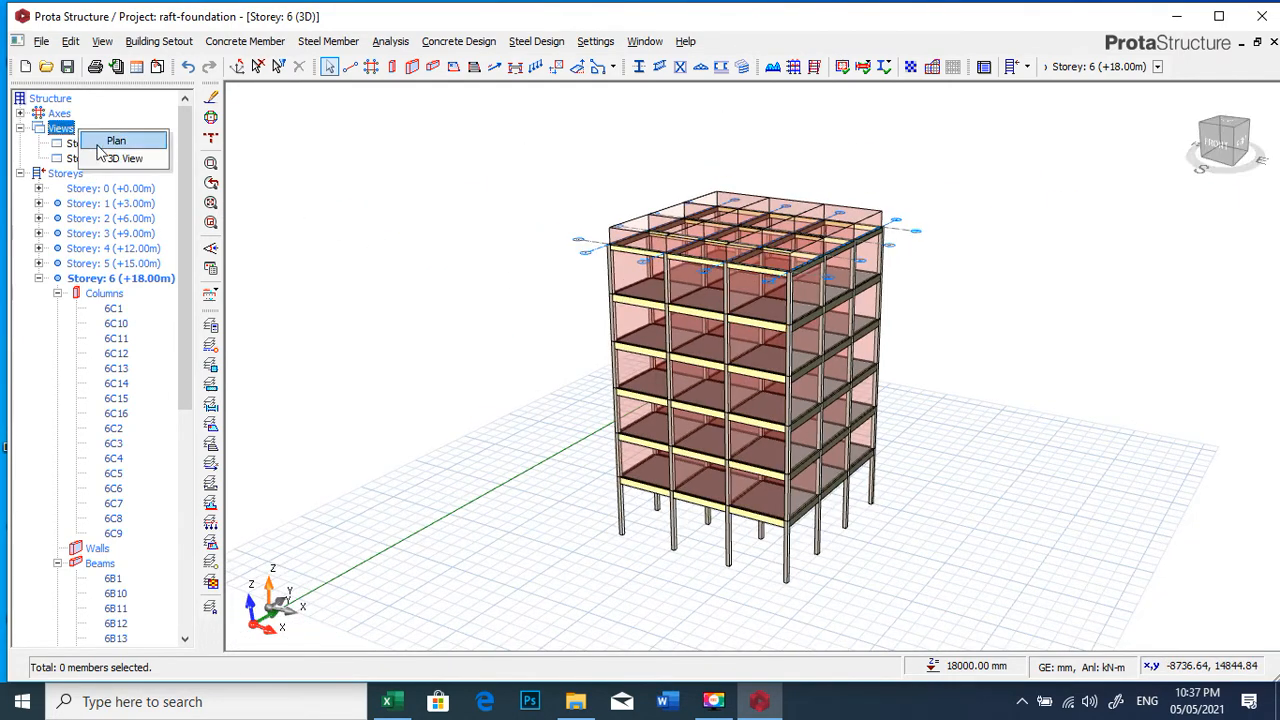
{"action": "left_click", "coordinate": [128, 145]}
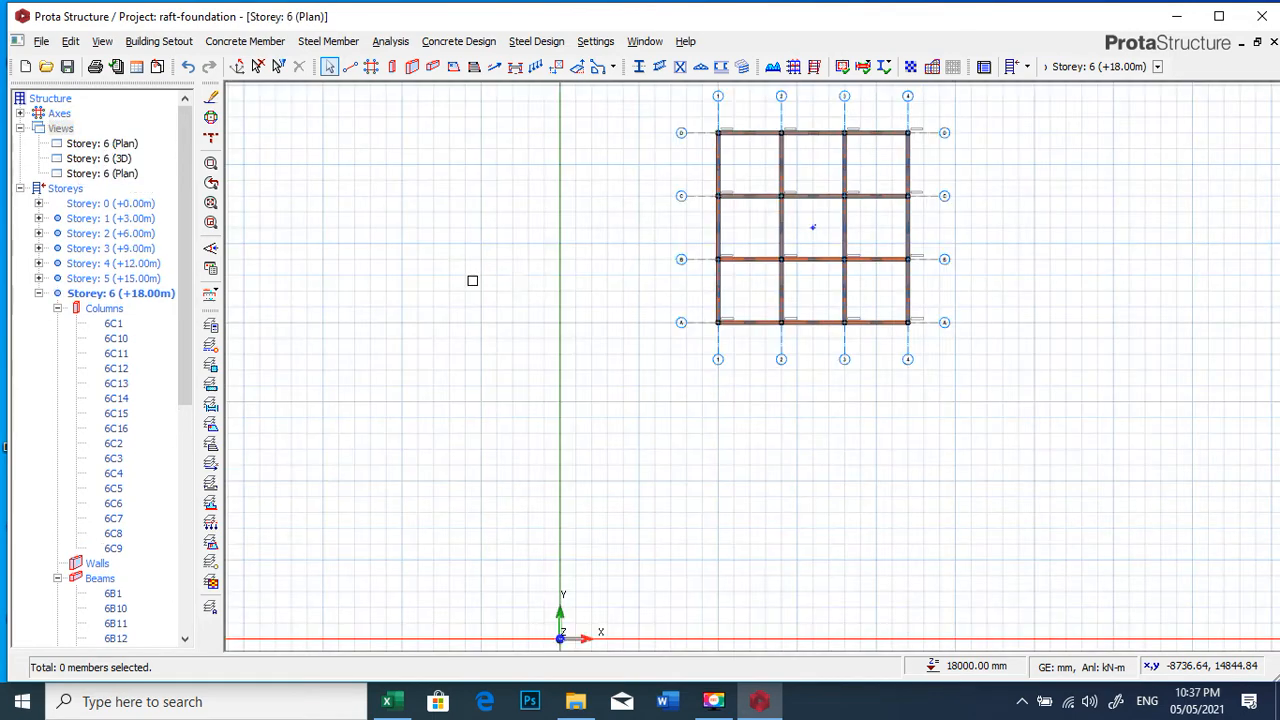
{"action": "scroll", "coordinate": [680, 365], "scroll_direction": "down", "scroll_amount": 3}
{"action": "scroll", "coordinate": [812, 191], "scroll_direction": "up", "scroll_amount": 3}
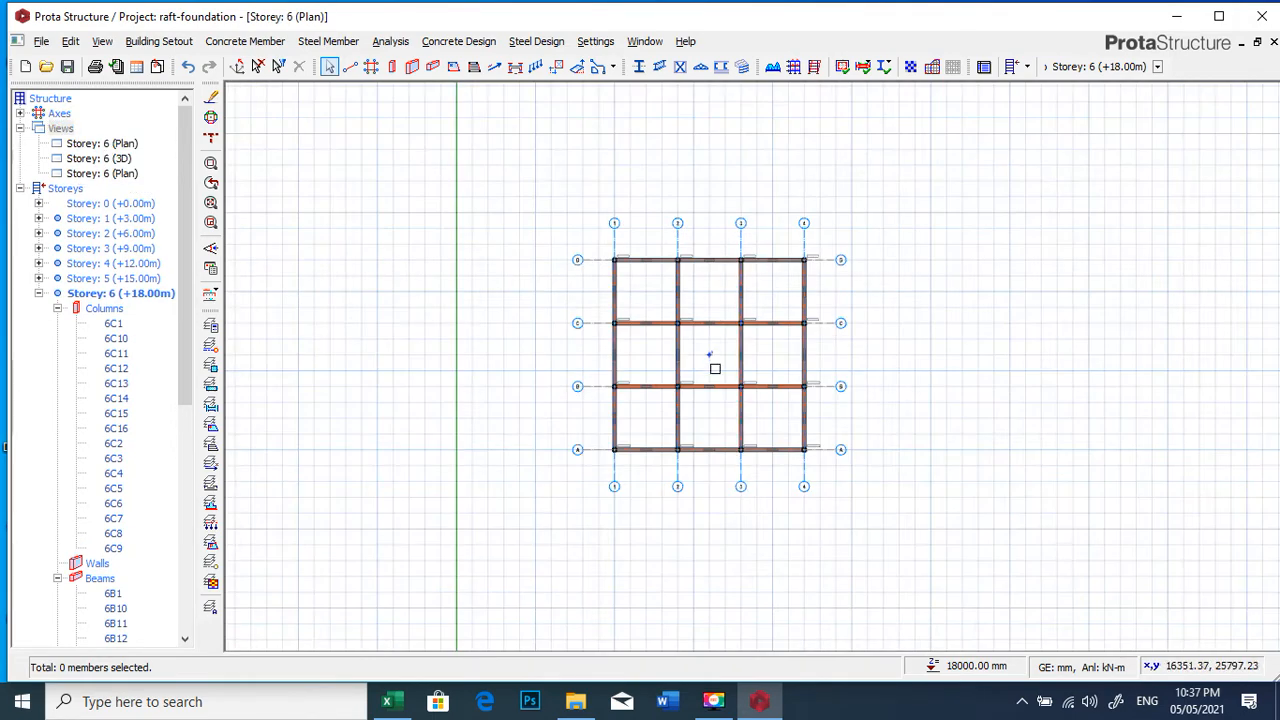
{"action": "mouse_move", "coordinate": [768, 326]}
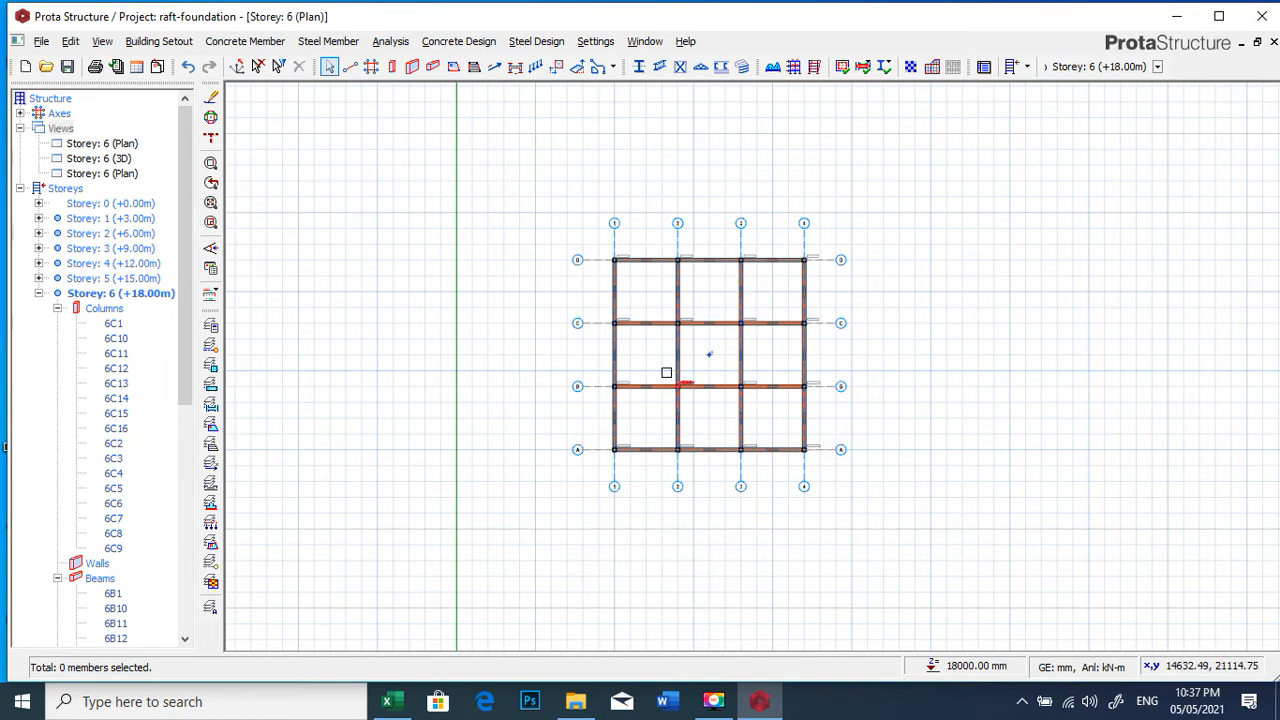
Generate the building analysis load combinations automatically, including an unfactored G+Q combination, and accept them
{"action": "left_click", "coordinate": [387, 42]}
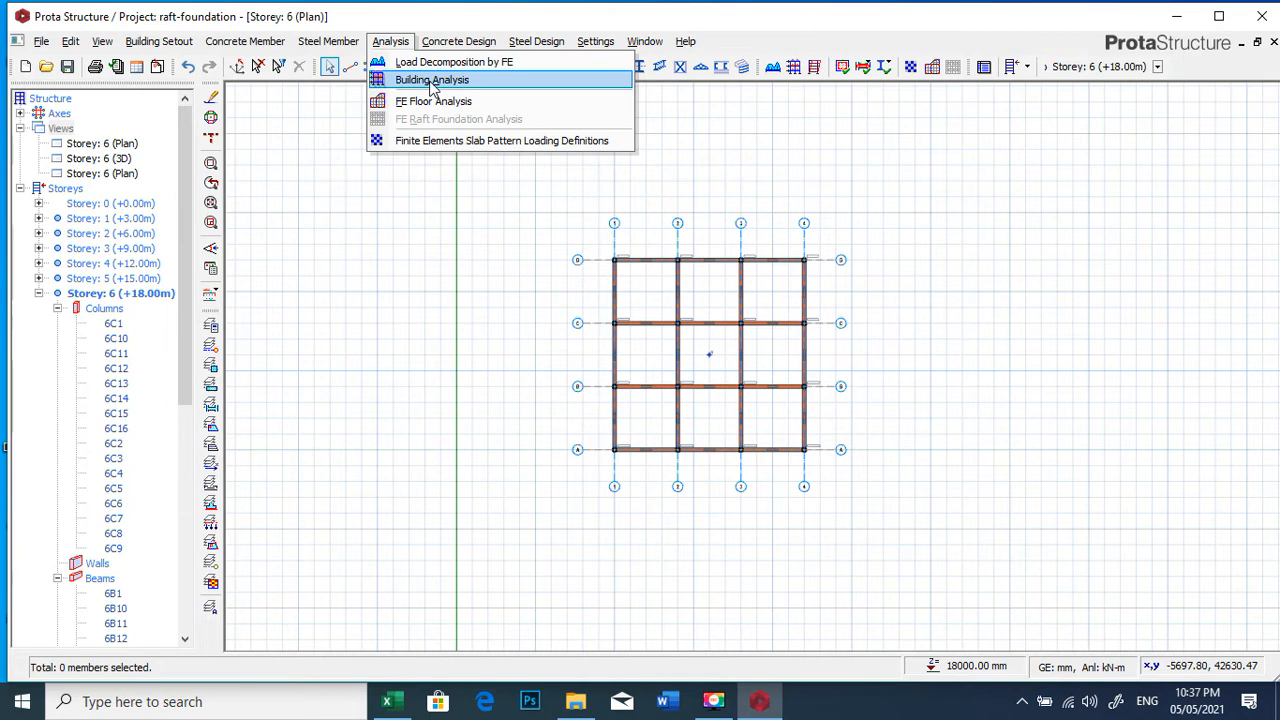
{"action": "left_click", "coordinate": [432, 82]}
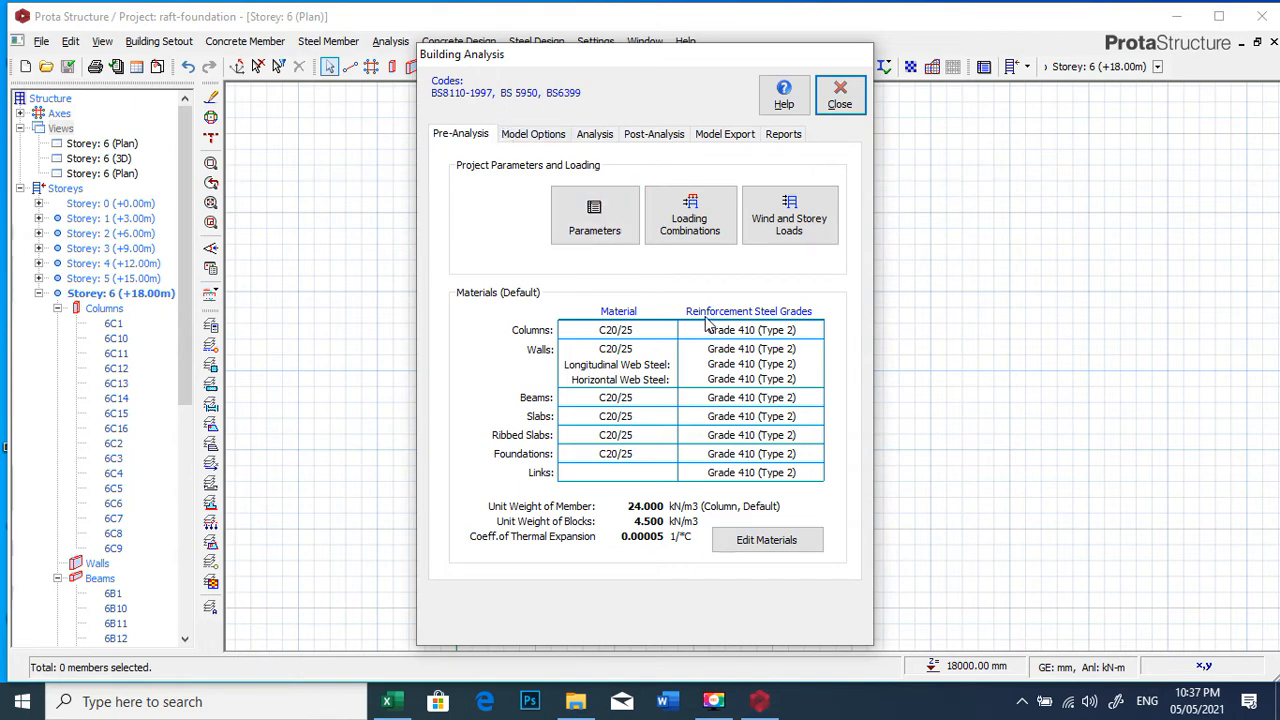
{"action": "left_click", "coordinate": [705, 229]}
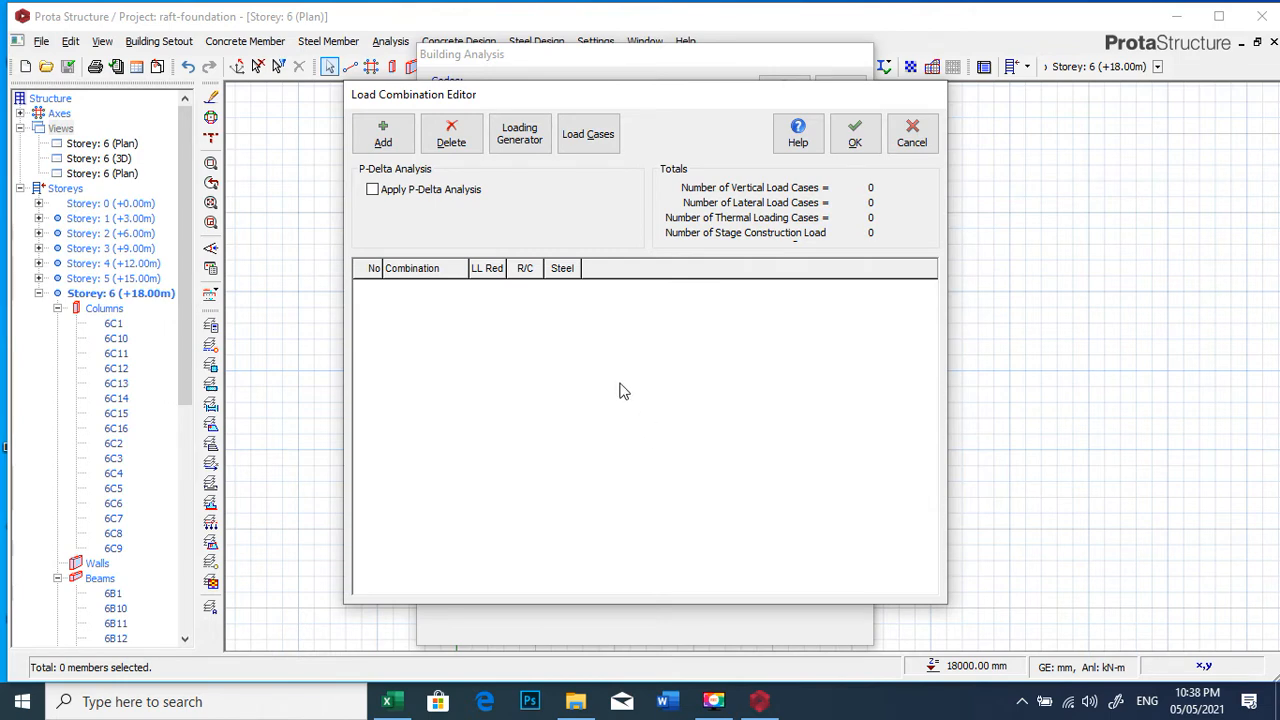
{"action": "left_click", "coordinate": [521, 138]}
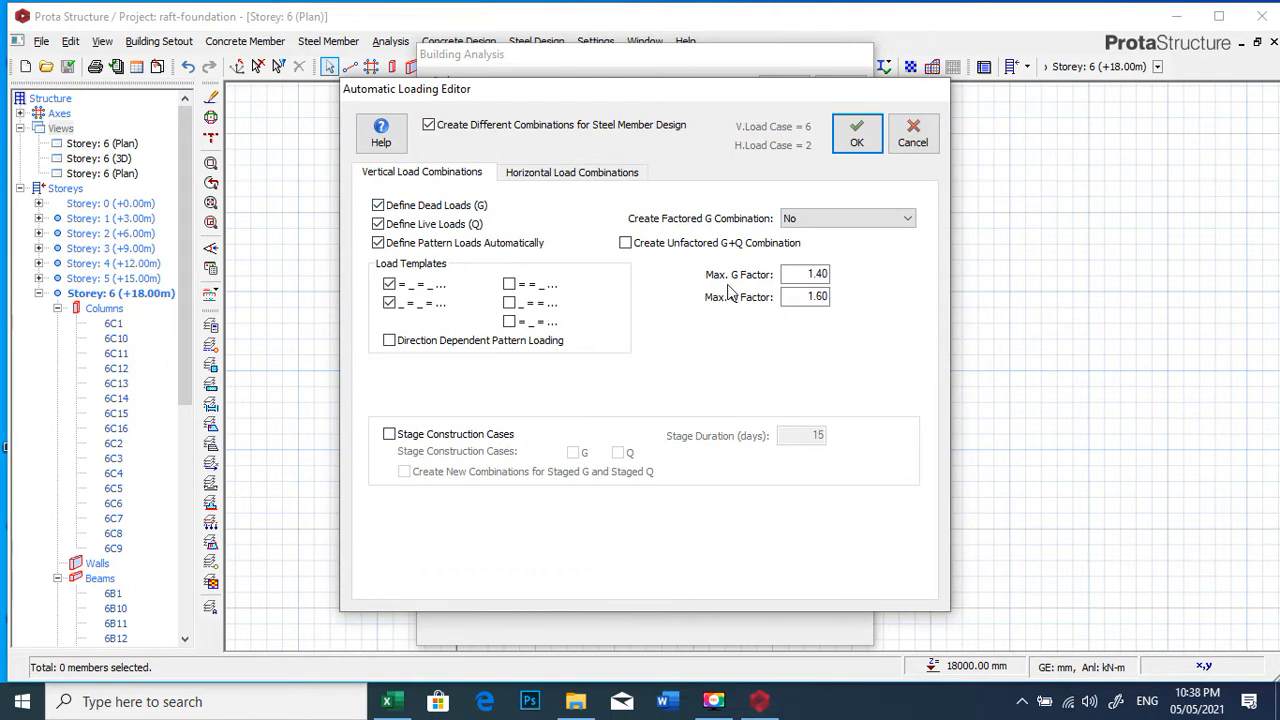
{"action": "left_click", "coordinate": [626, 244]}
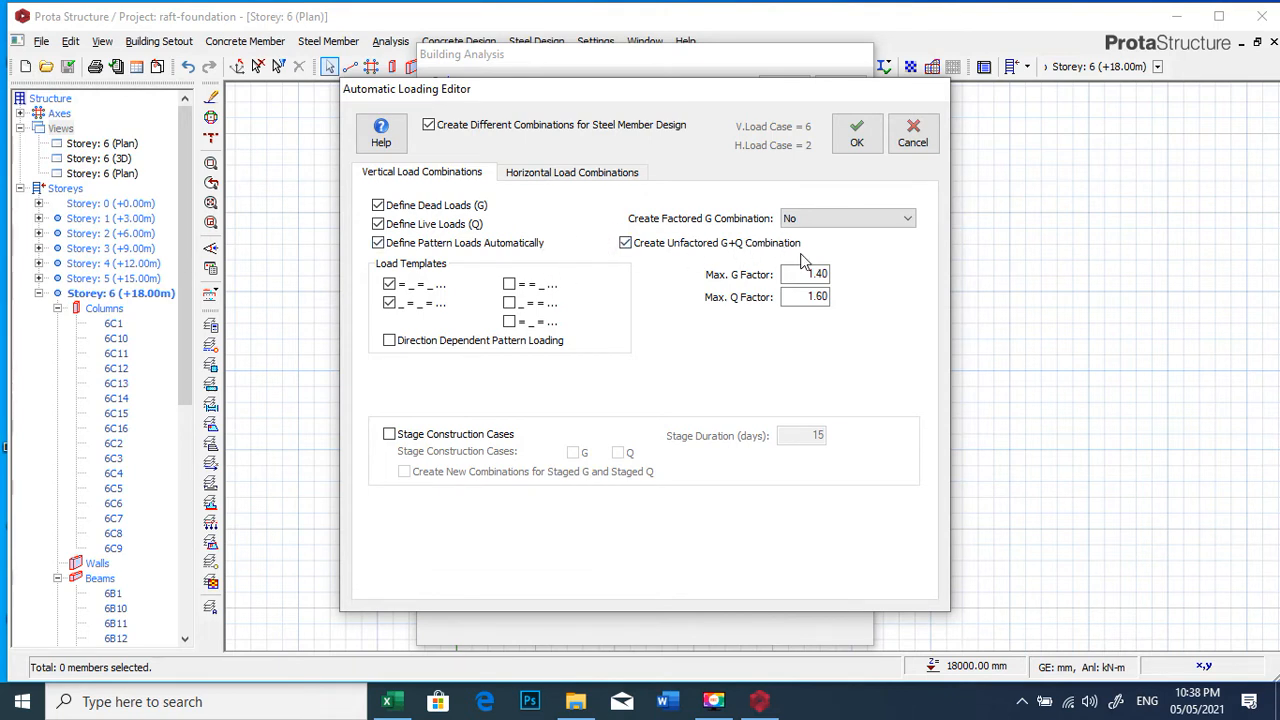
{"action": "left_click", "coordinate": [626, 244]}
{"action": "left_click", "coordinate": [626, 244]}
{"action": "left_click", "coordinate": [852, 140]}
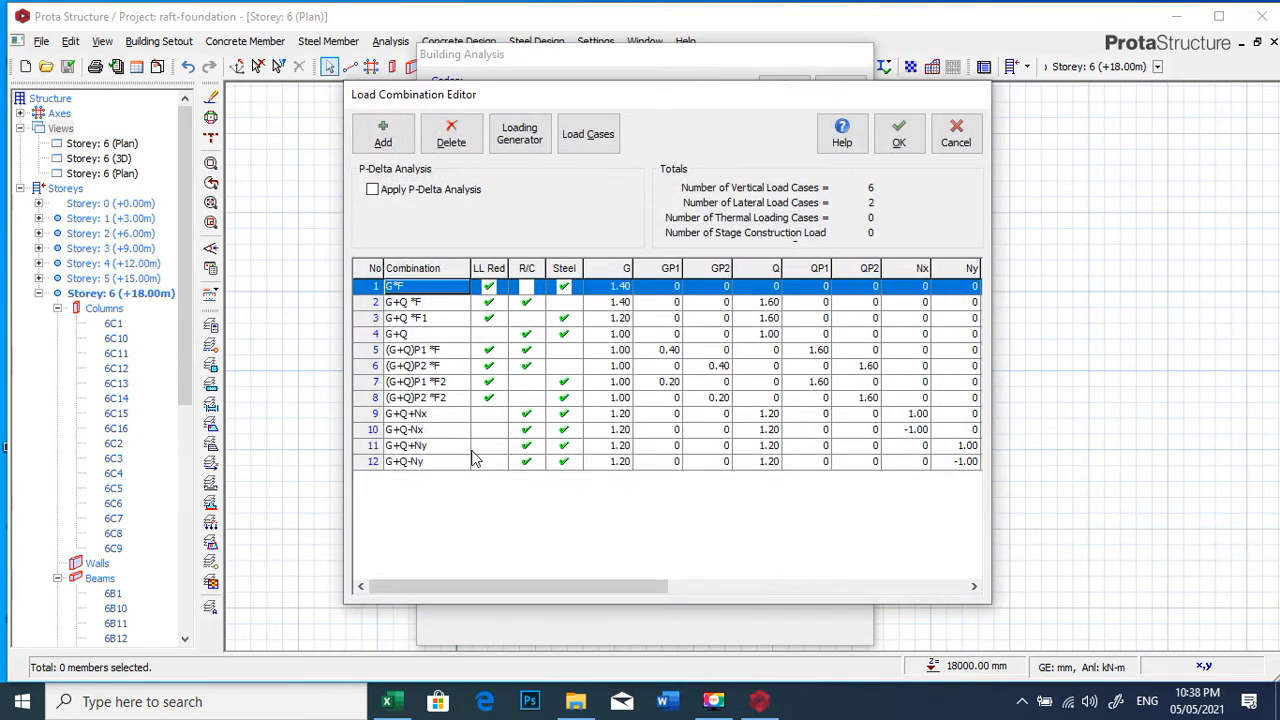
{"action": "left_click", "coordinate": [899, 138]}
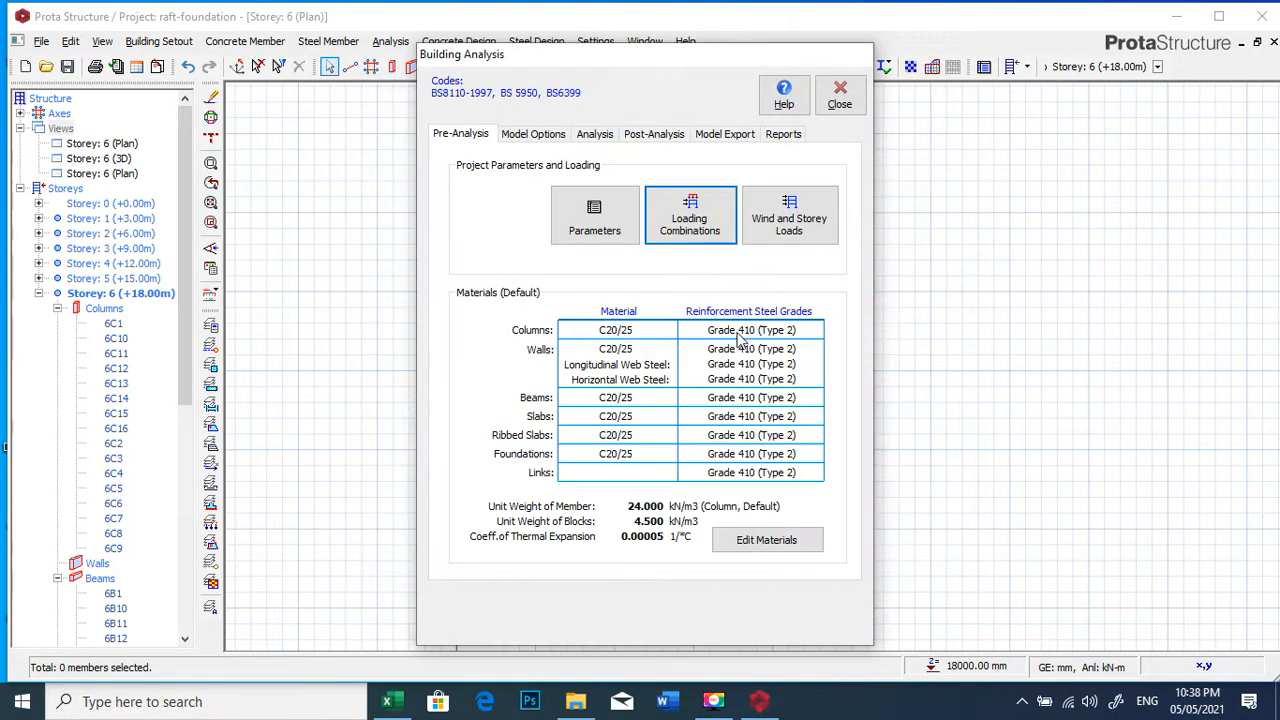
{"action": "left_click", "coordinate": [840, 95]}
Start the load decomposition by FE and generate the finite-element slab analysis model of storey 6
{"action": "left_click", "coordinate": [397, 43]}
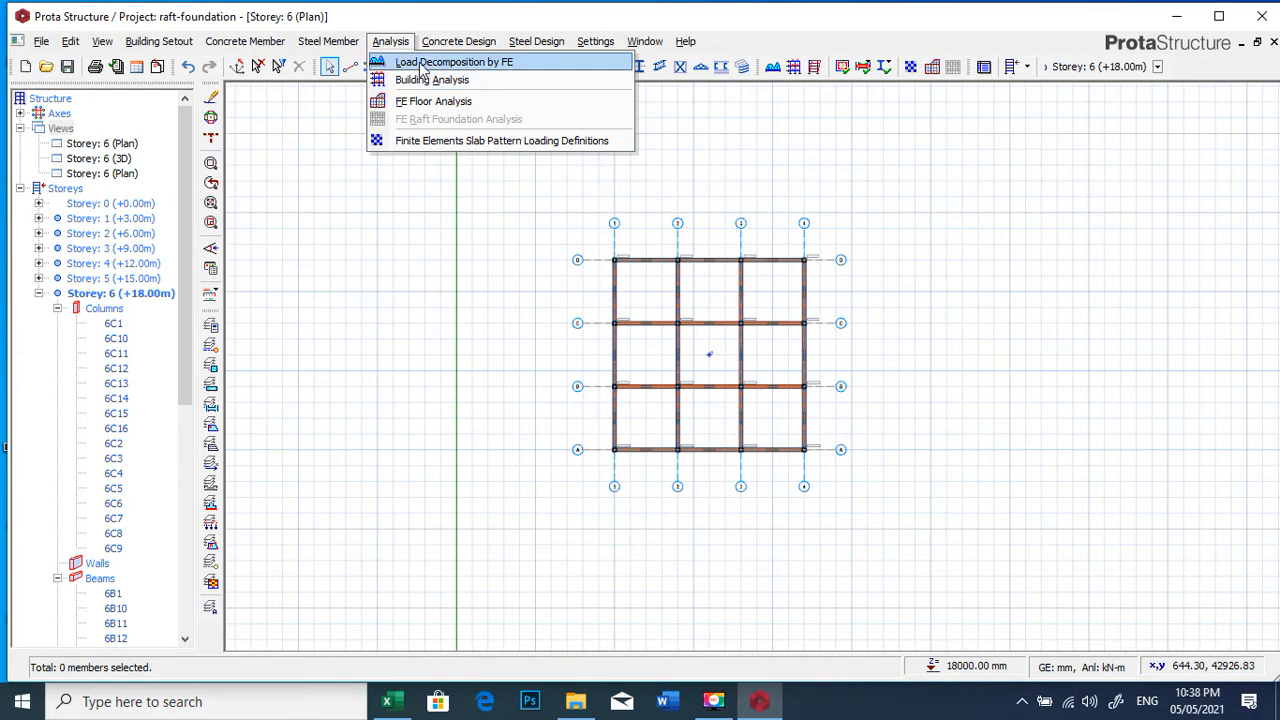
{"action": "left_click", "coordinate": [421, 68]}
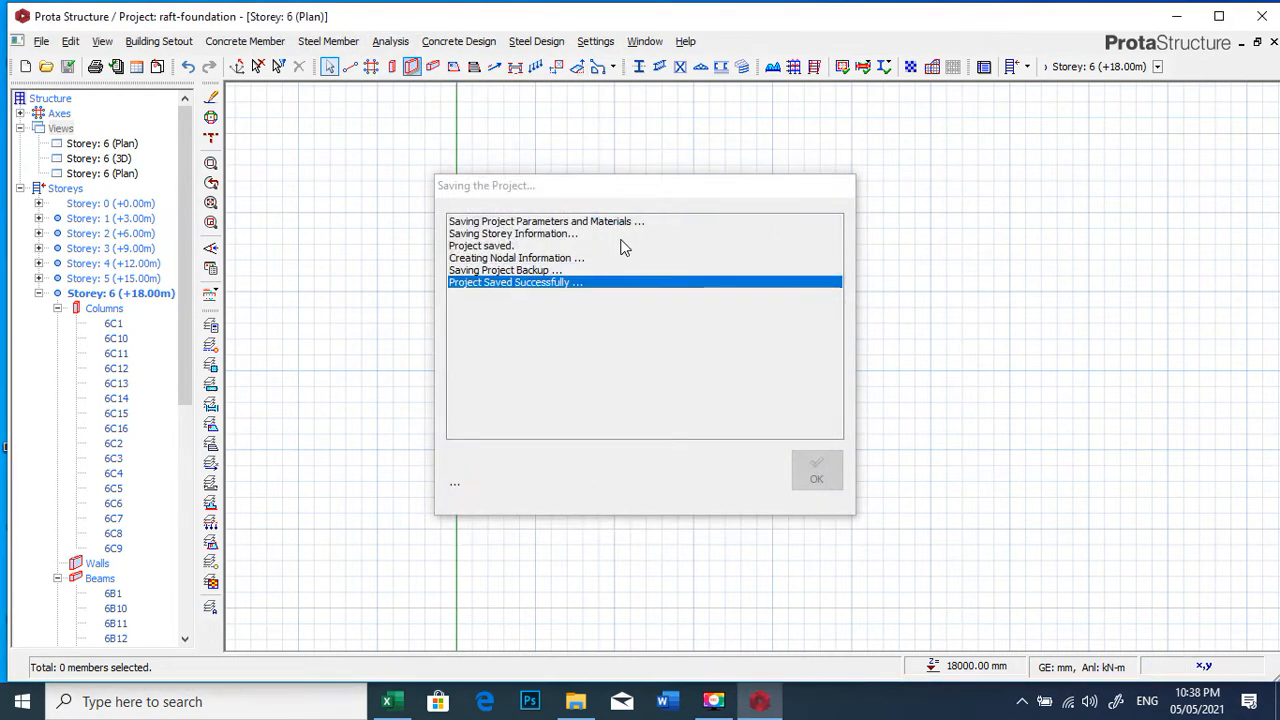
{"action": "left_click", "coordinate": [646, 306]}
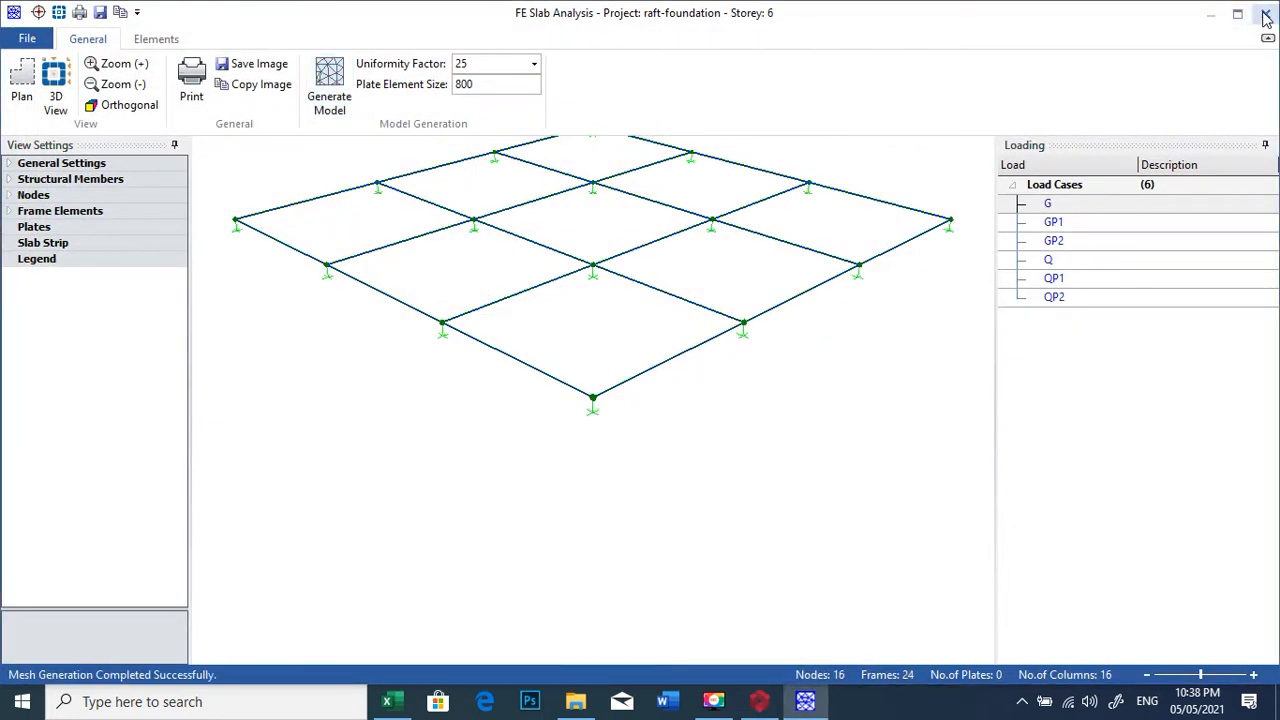
Close the storey 6 slab analysis model and run the batch FE chasedown for all storeys without pausing to check meshing
{"action": "left_click", "coordinate": [1265, 13]}
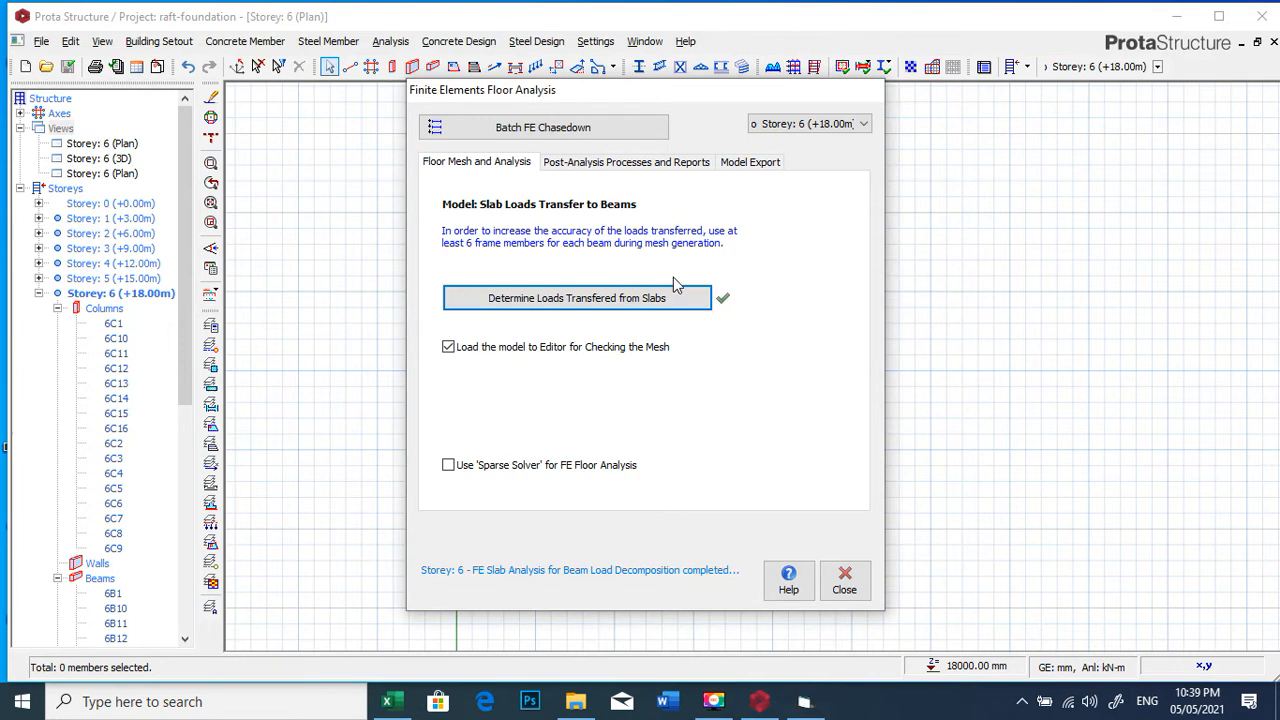
{"action": "left_click", "coordinate": [1169, 661]}
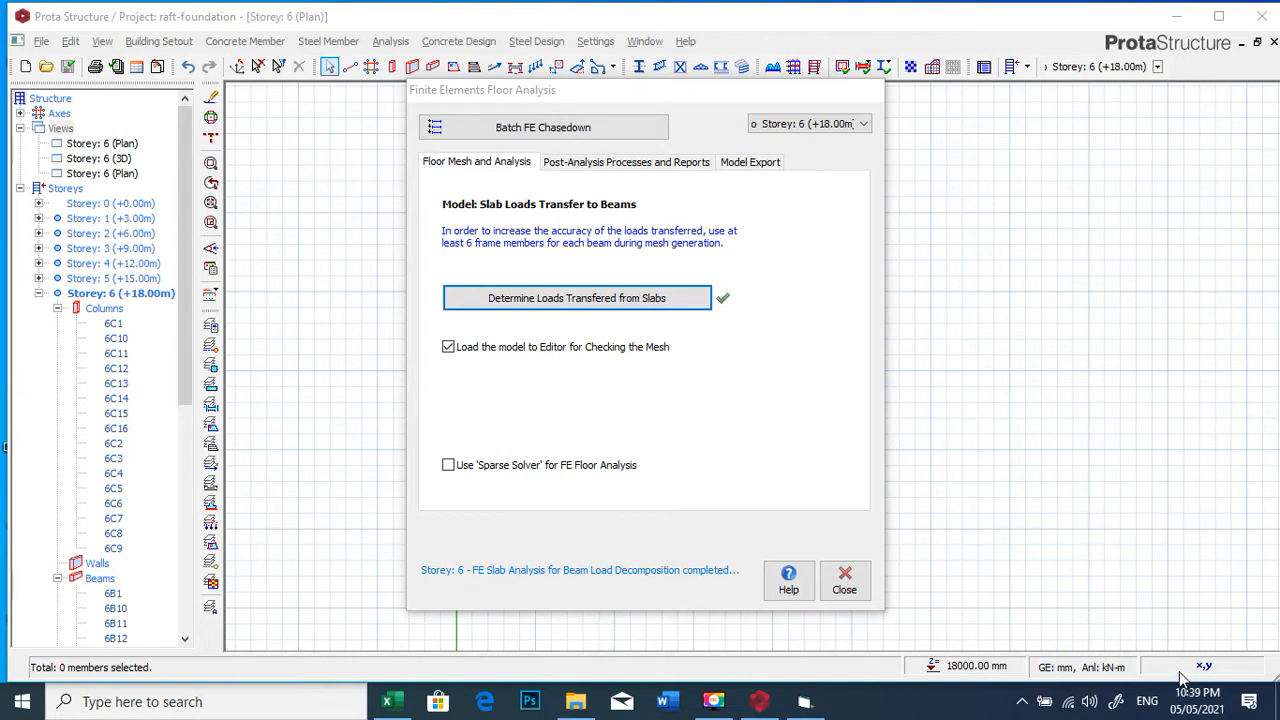
{"action": "mouse_move", "coordinate": [813, 710]}
{"action": "left_click", "coordinate": [575, 134]}
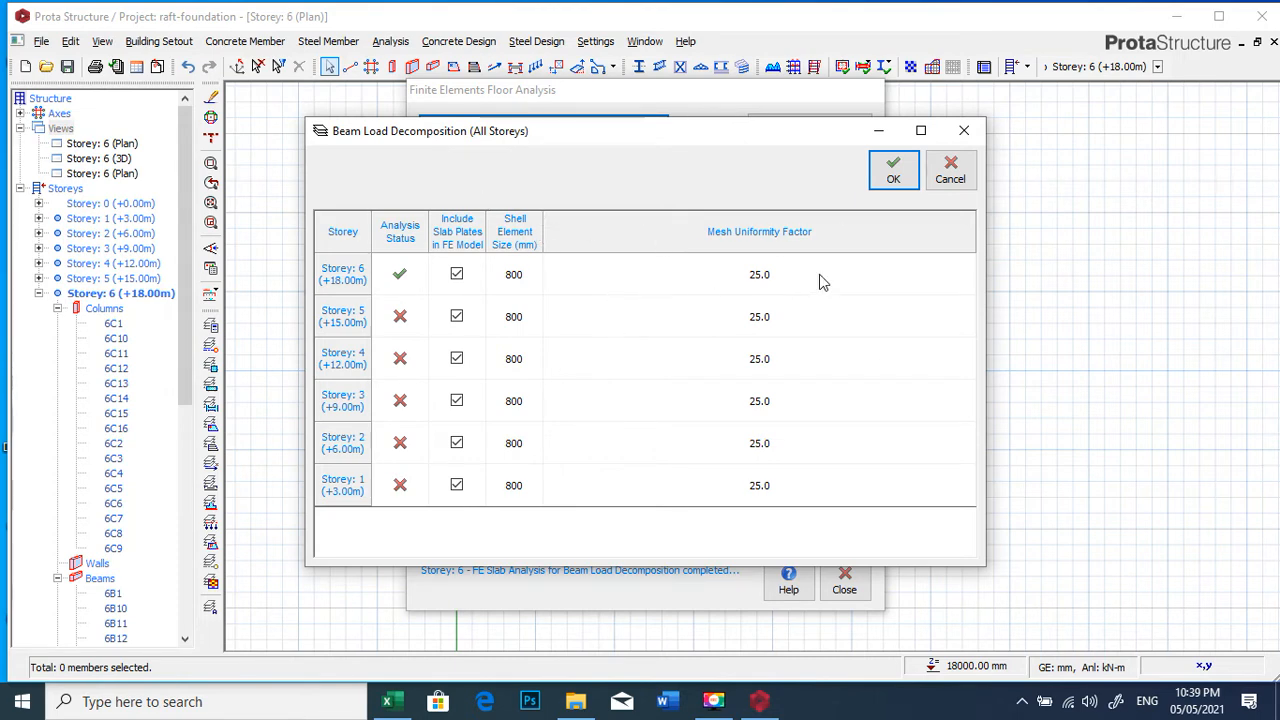
{"action": "left_click", "coordinate": [894, 178]}
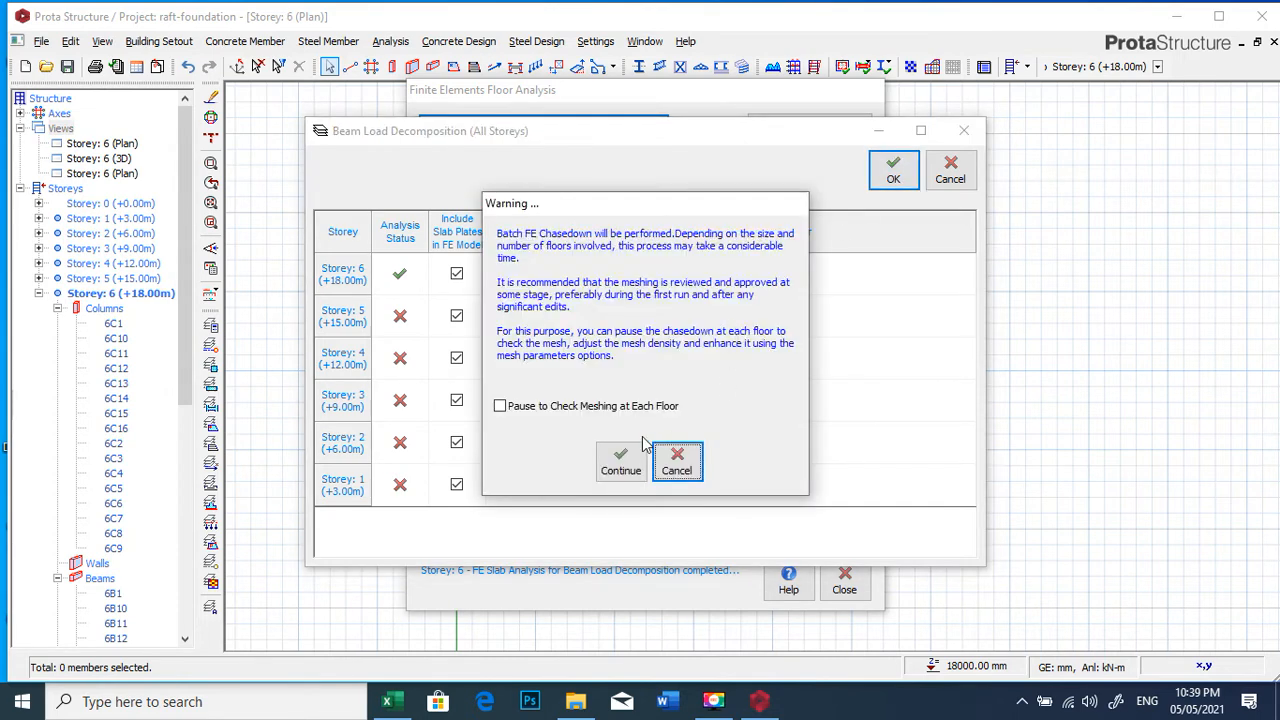
{"action": "left_click", "coordinate": [621, 460]}
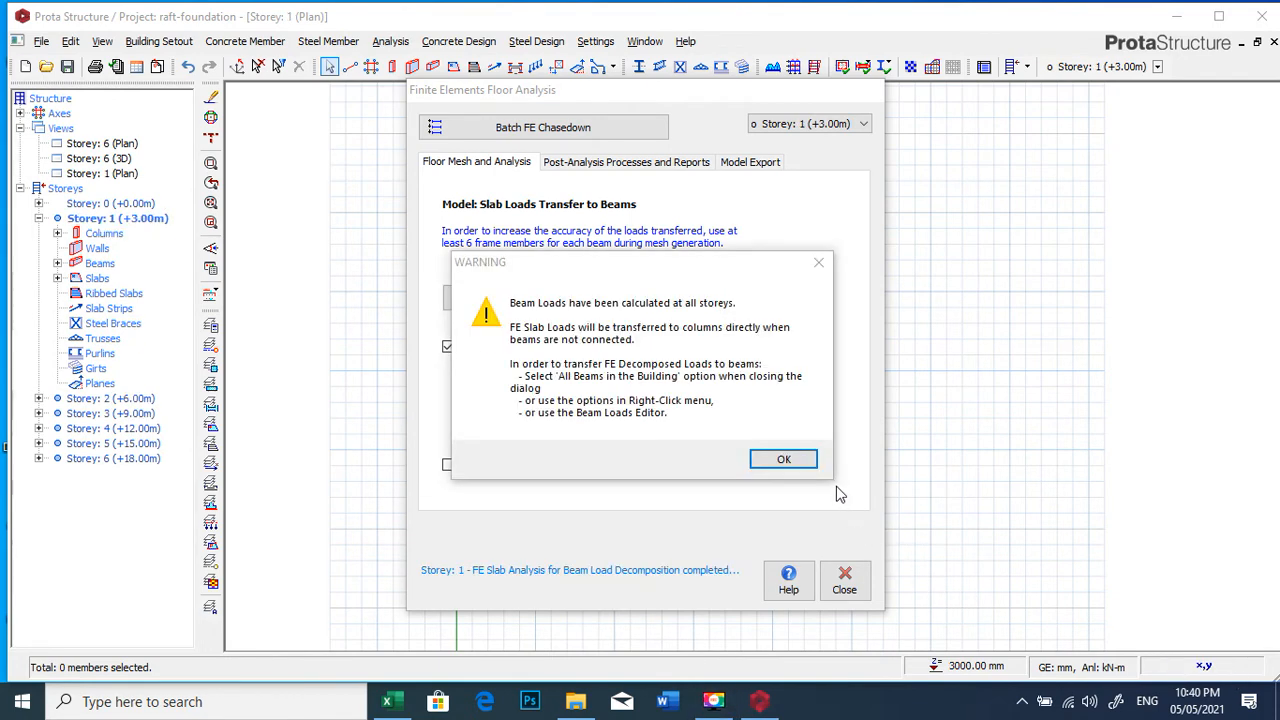
{"action": "left_click", "coordinate": [754, 468]}
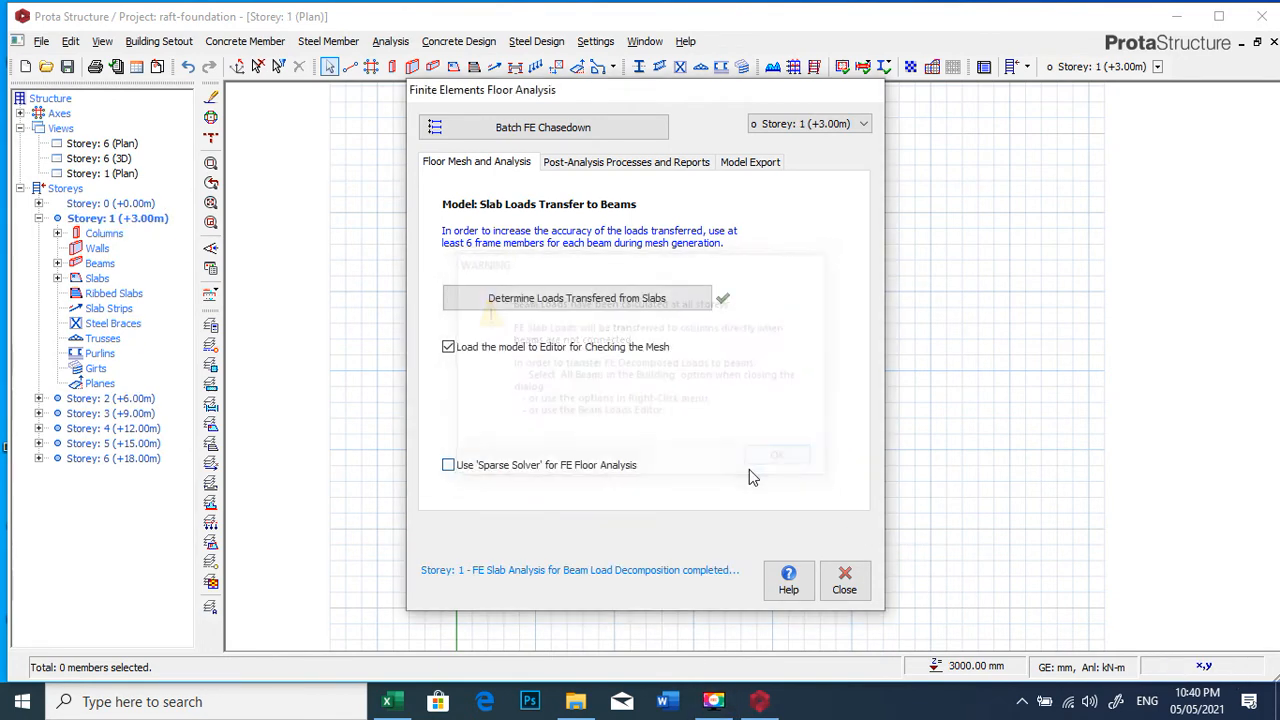
Finish the finite elements floor analysis by applying the FE decomposed loads to all beams in the model
{"action": "left_click", "coordinate": [845, 582]}
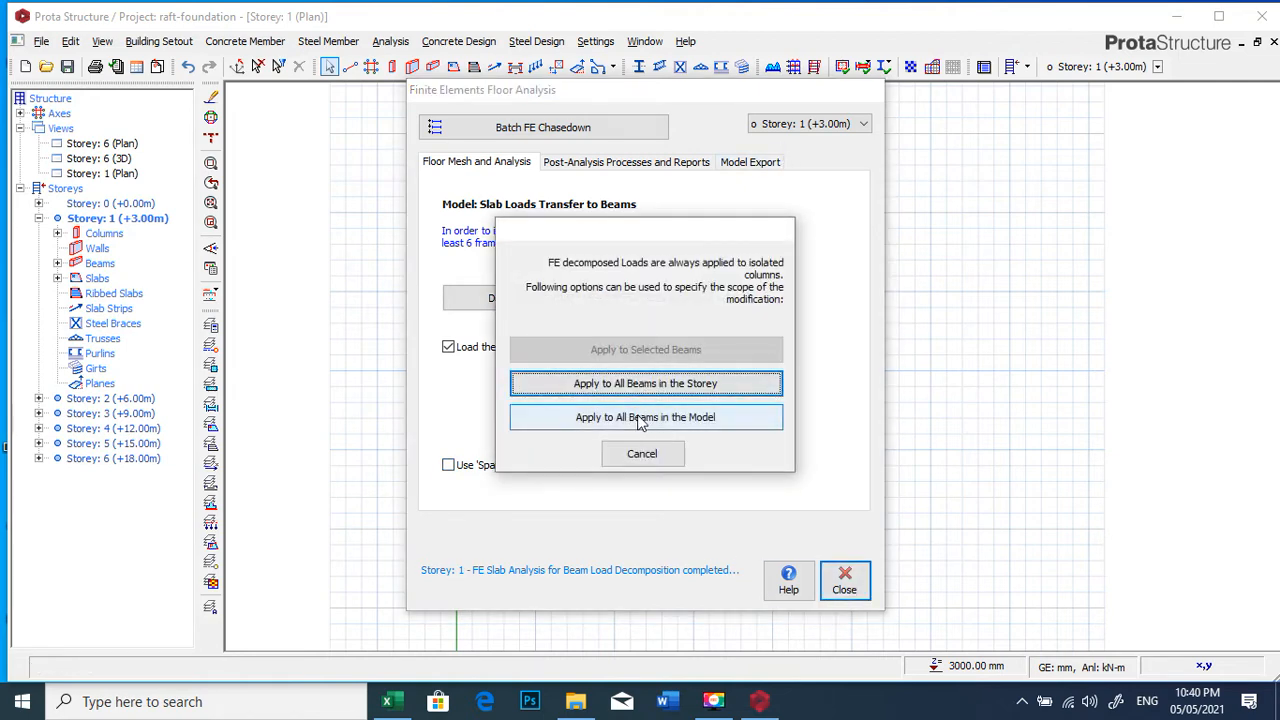
{"action": "left_click", "coordinate": [640, 418]}
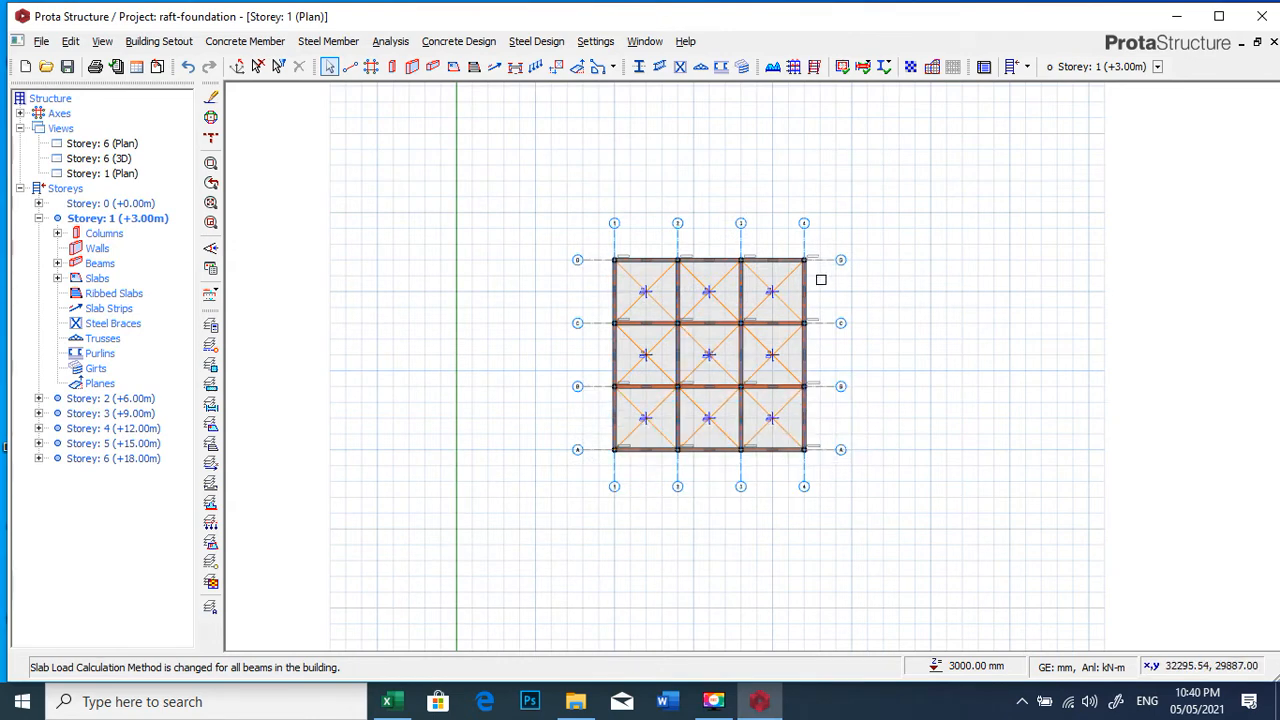
{"action": "scroll", "coordinate": [709, 291], "scroll_direction": "up", "scroll_amount": 4}
{"action": "scroll", "coordinate": [687, 286], "scroll_direction": "down", "scroll_amount": 2}
{"action": "scroll", "coordinate": [687, 286], "scroll_direction": "down", "scroll_amount": 2}
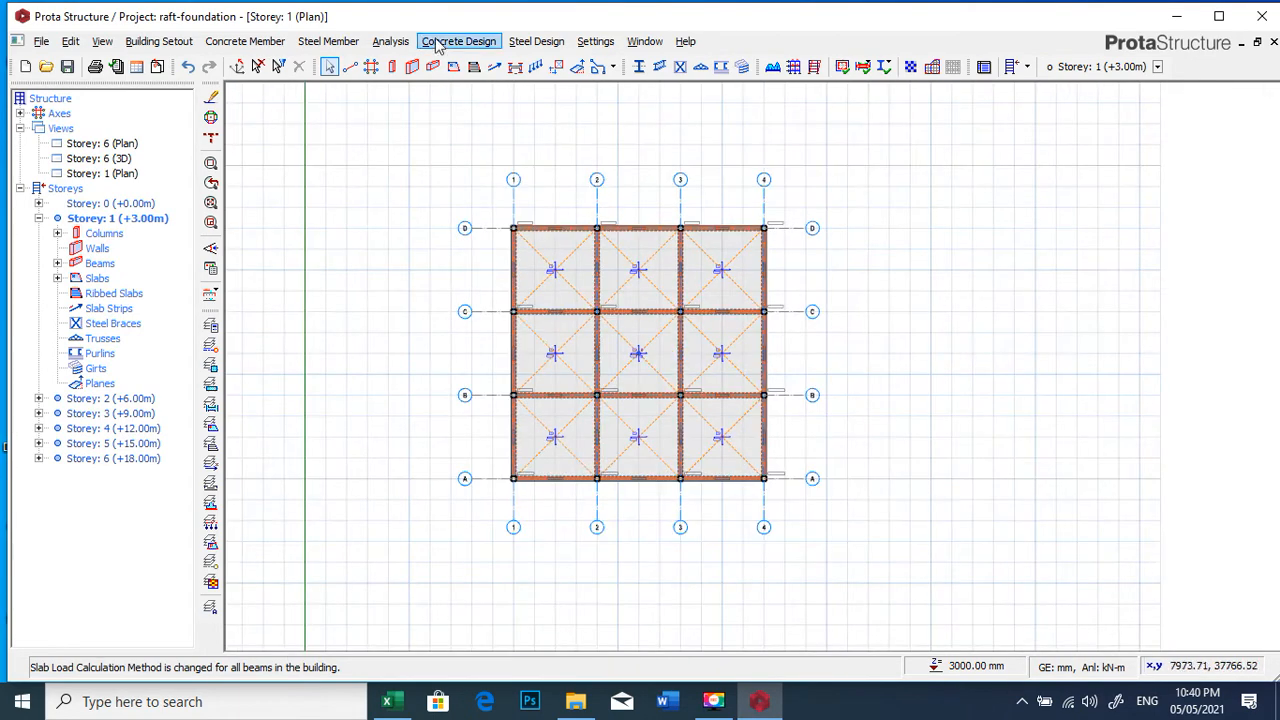
In the building analysis default materials, exclude Y10, Y13 and Y32 from the concrete column rebar diameters
{"action": "left_click", "coordinate": [390, 41]}
{"action": "left_click", "coordinate": [428, 80]}
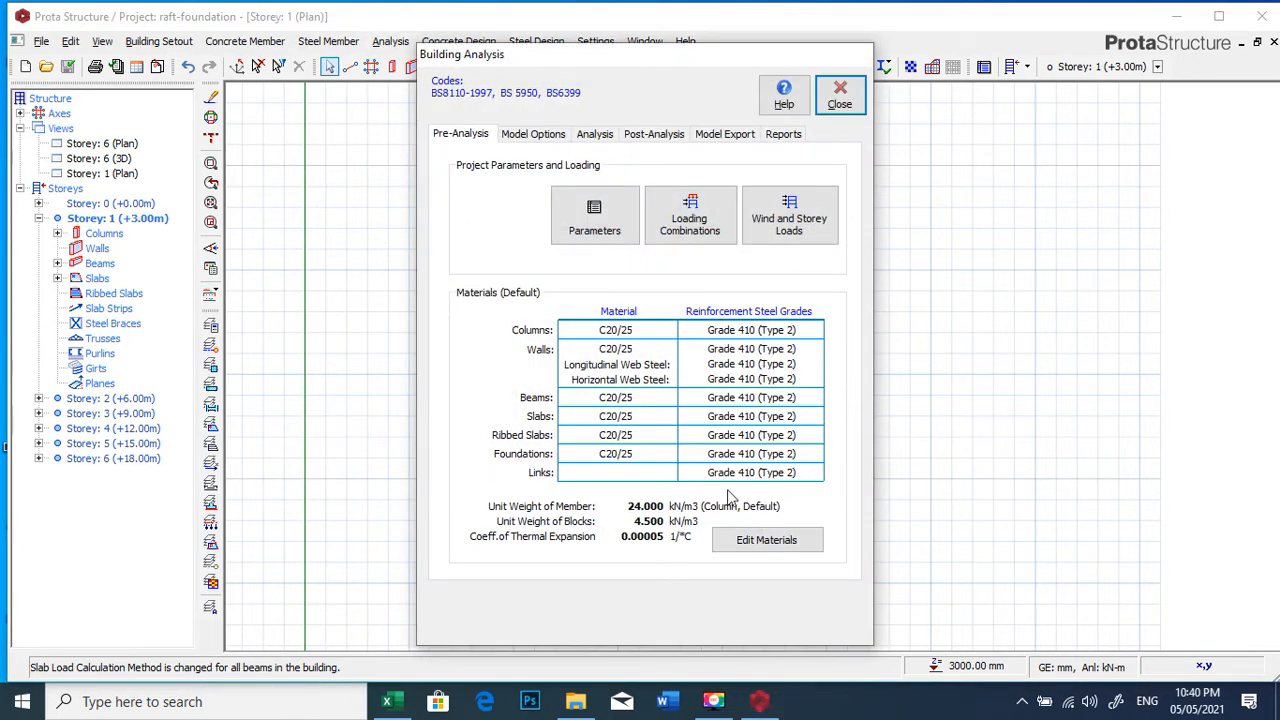
{"action": "left_click", "coordinate": [745, 545]}
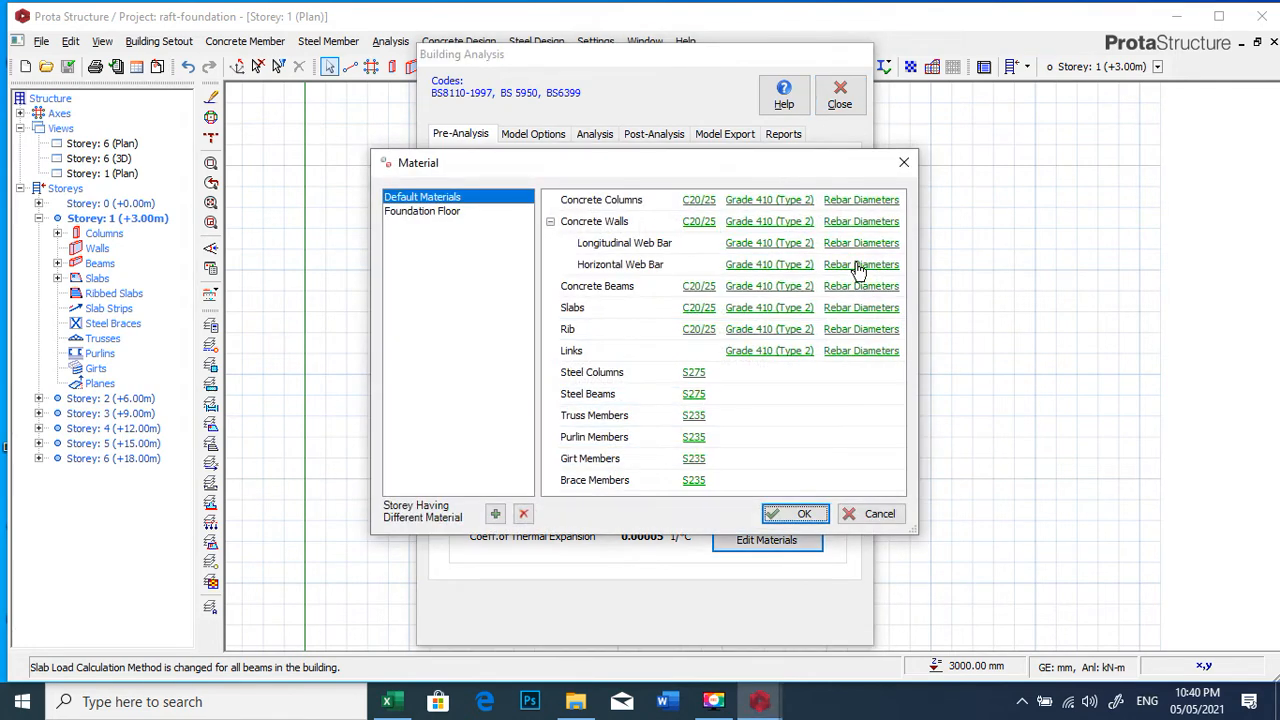
{"action": "left_click", "coordinate": [858, 200]}
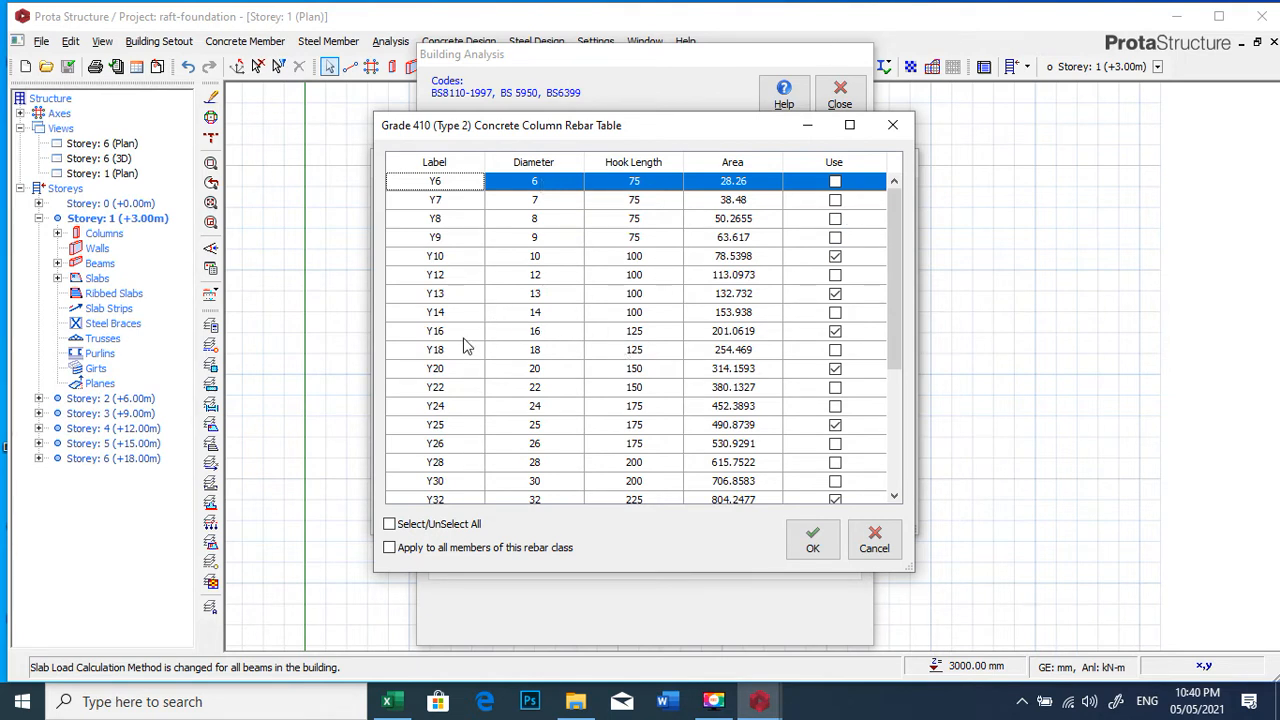
{"action": "left_click", "coordinate": [835, 257]}
{"action": "left_click", "coordinate": [835, 293]}
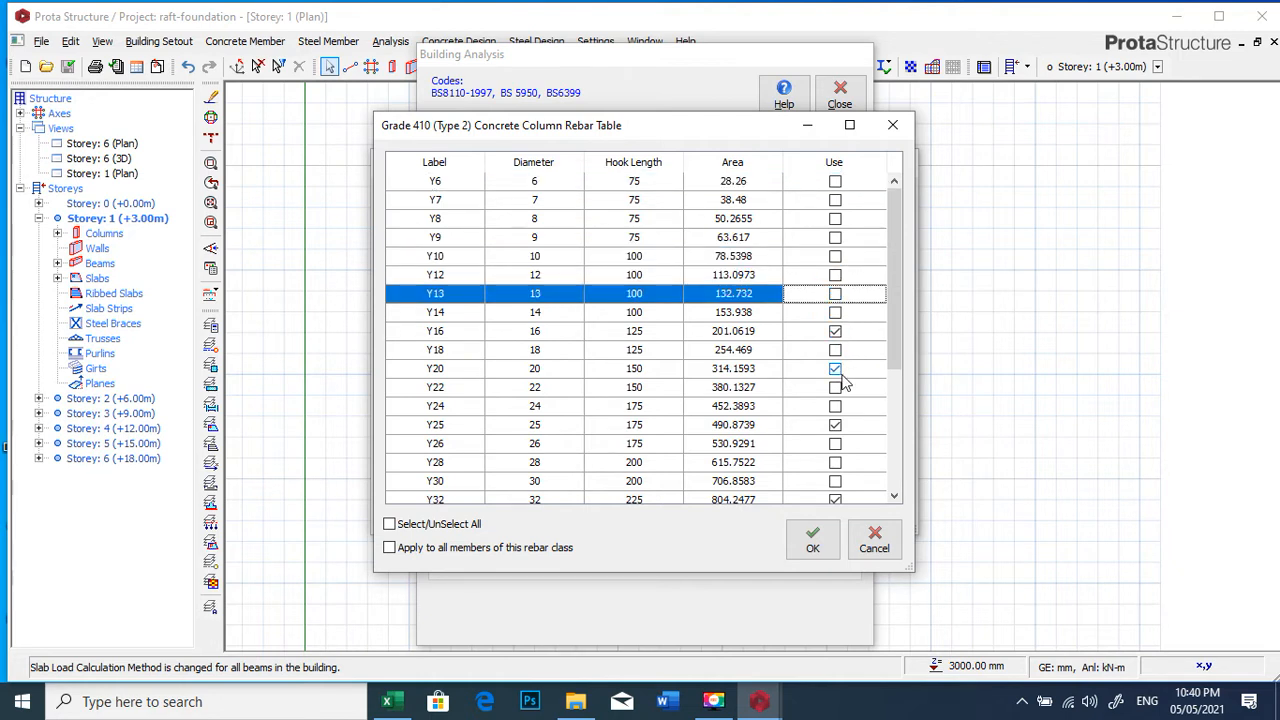
{"action": "left_click", "coordinate": [835, 496]}
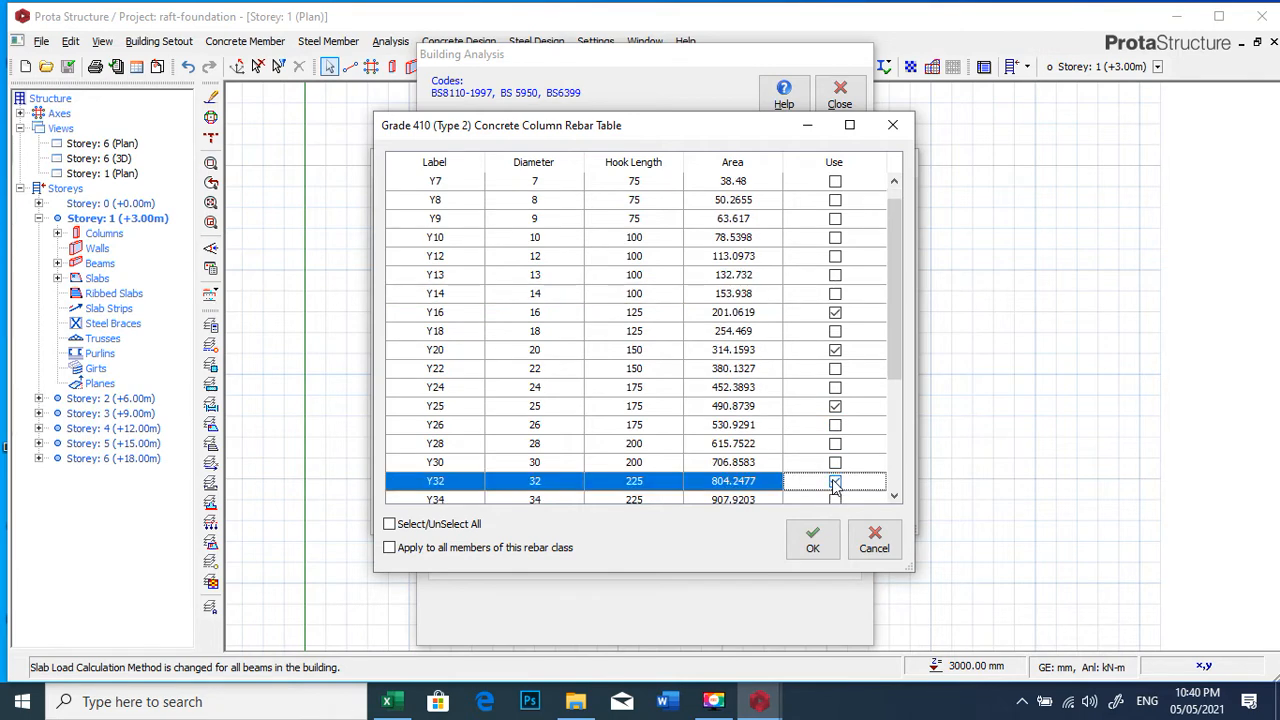
{"action": "left_click", "coordinate": [814, 538]}
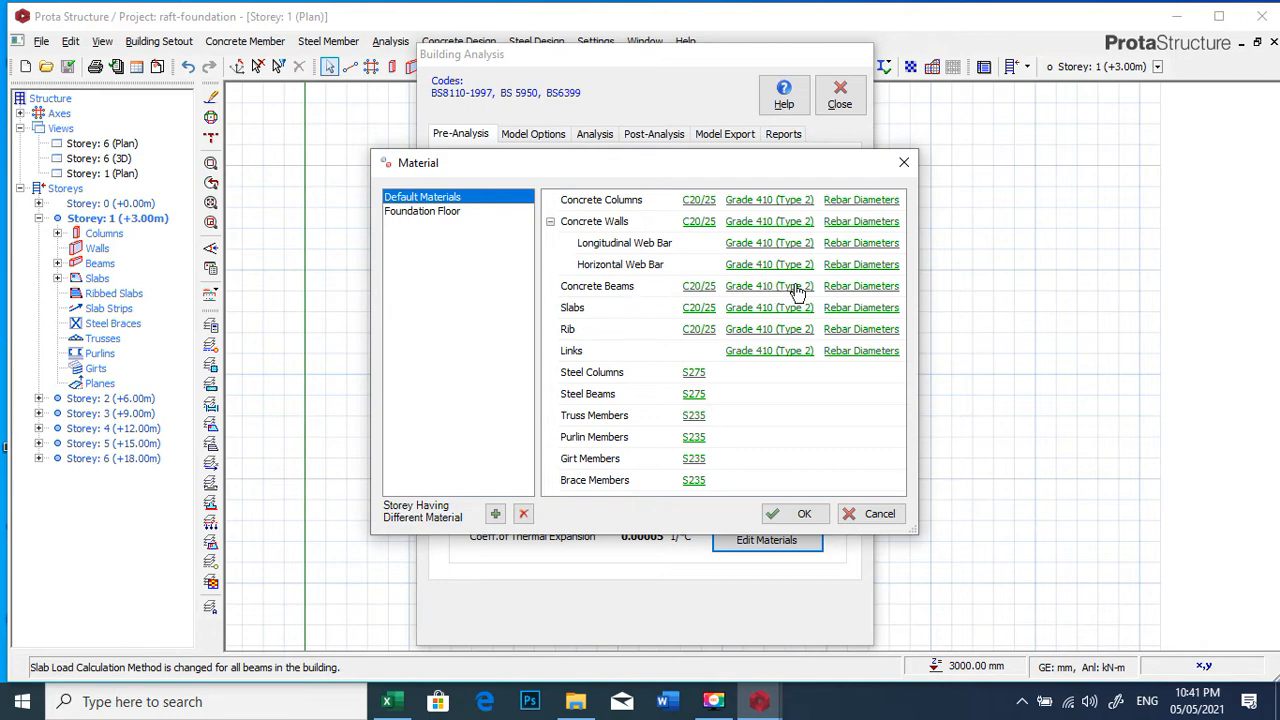
Exclude Y10, Y13 and Y32 from the concrete beam rebar diameters in the default materials
{"action": "left_click", "coordinate": [860, 286]}
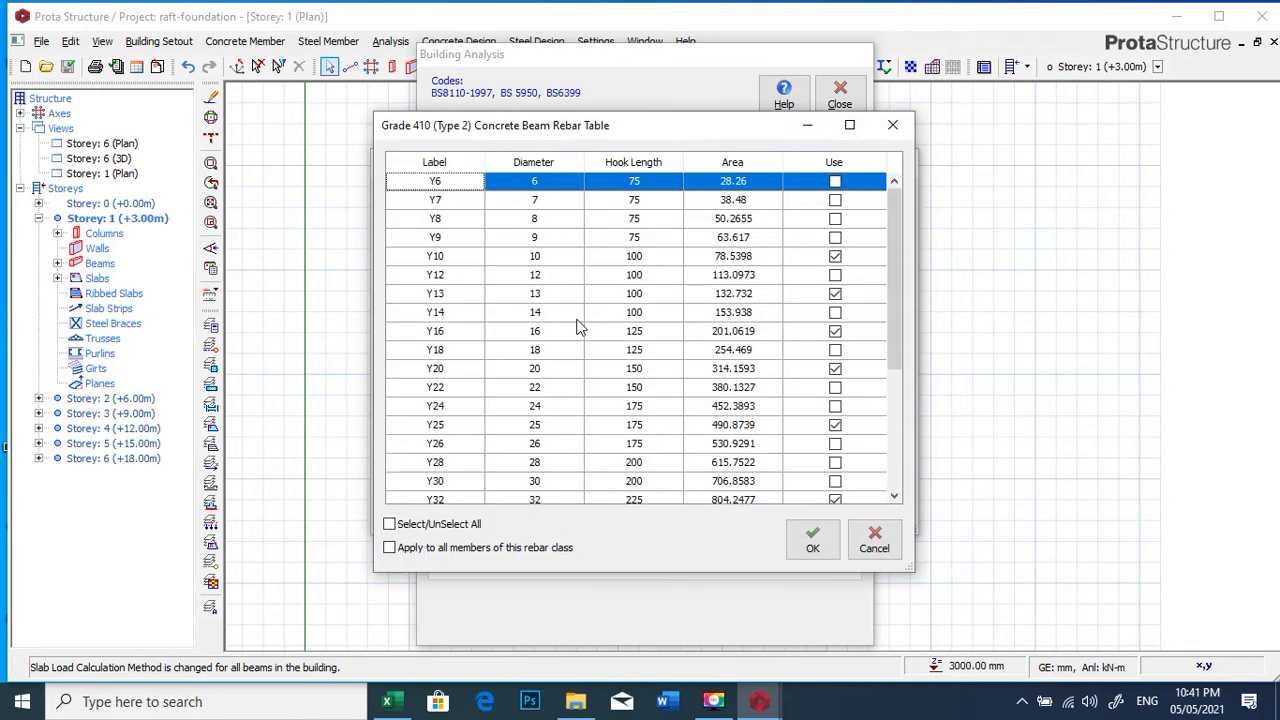
{"action": "left_click", "coordinate": [835, 256]}
{"action": "left_click", "coordinate": [836, 294]}
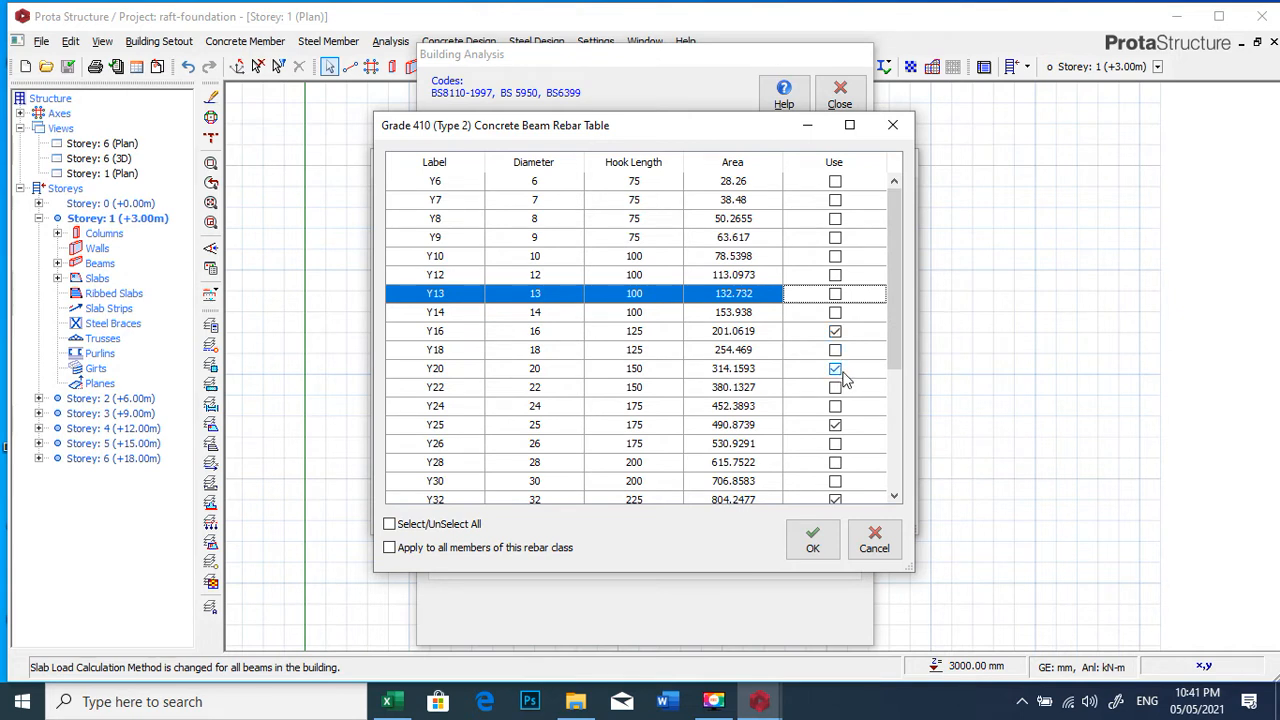
{"action": "left_click", "coordinate": [836, 502]}
{"action": "left_click", "coordinate": [812, 540]}
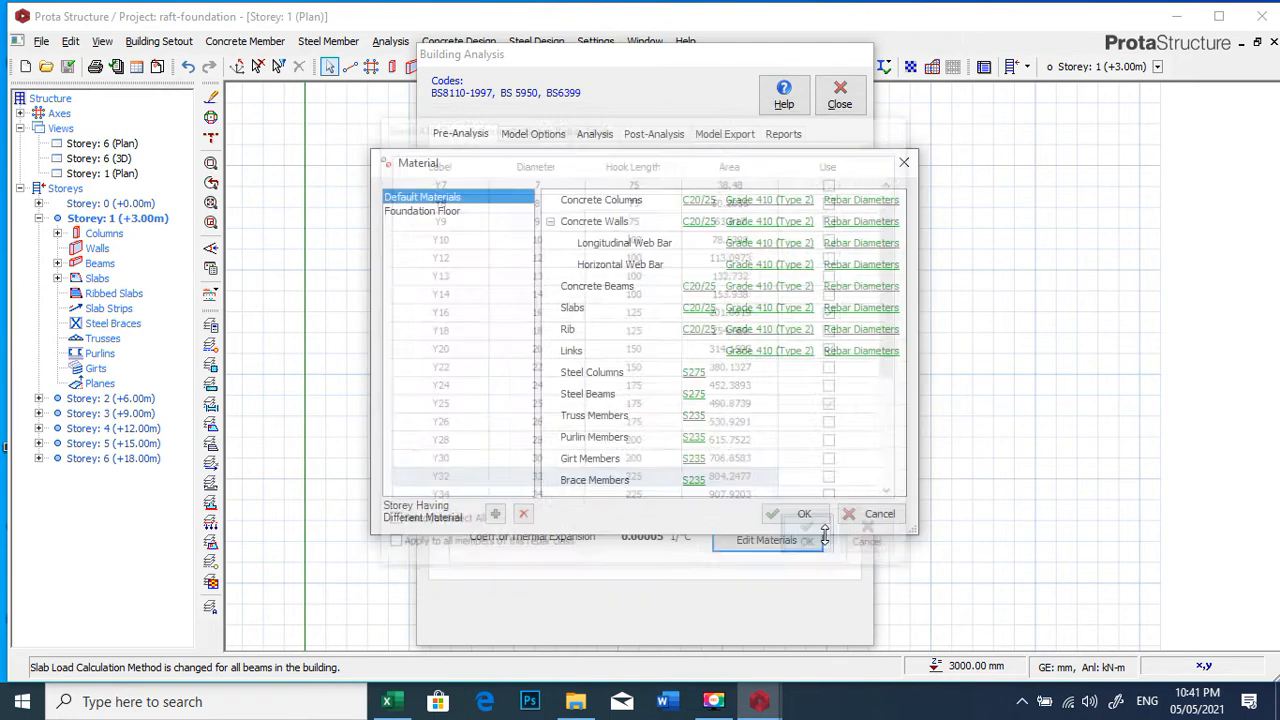
Restrict the slab rebar diameters to Y12 only, deselecting Y8, Y10, Y13, Y16, Y20, Y25 and Y32
{"action": "left_click", "coordinate": [842, 309]}
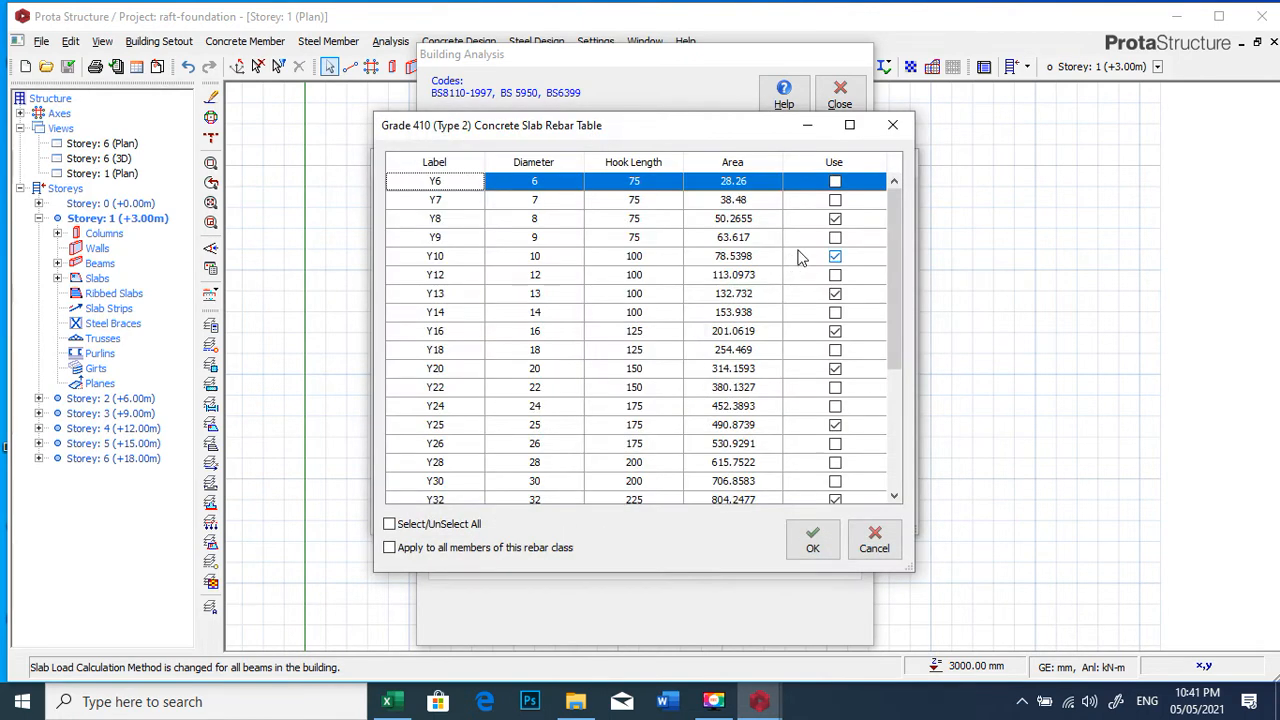
{"action": "left_click", "coordinate": [836, 220]}
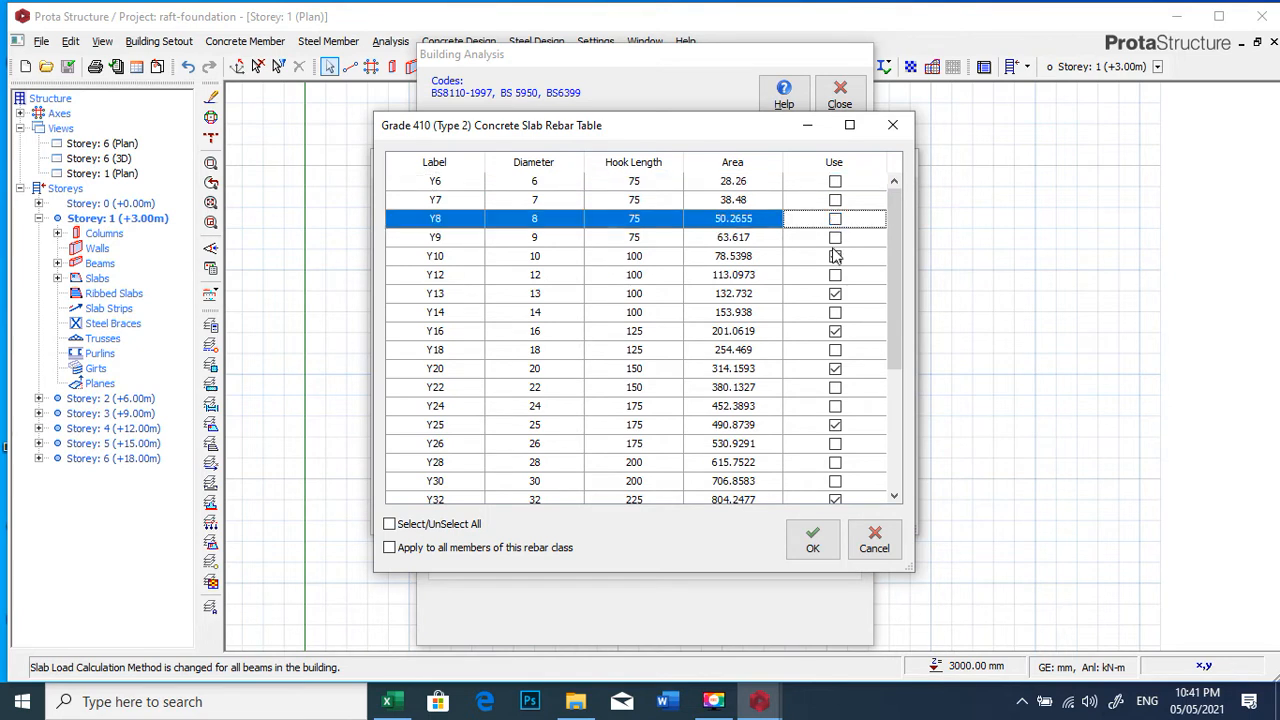
{"action": "left_click", "coordinate": [836, 257]}
{"action": "left_click", "coordinate": [836, 276]}
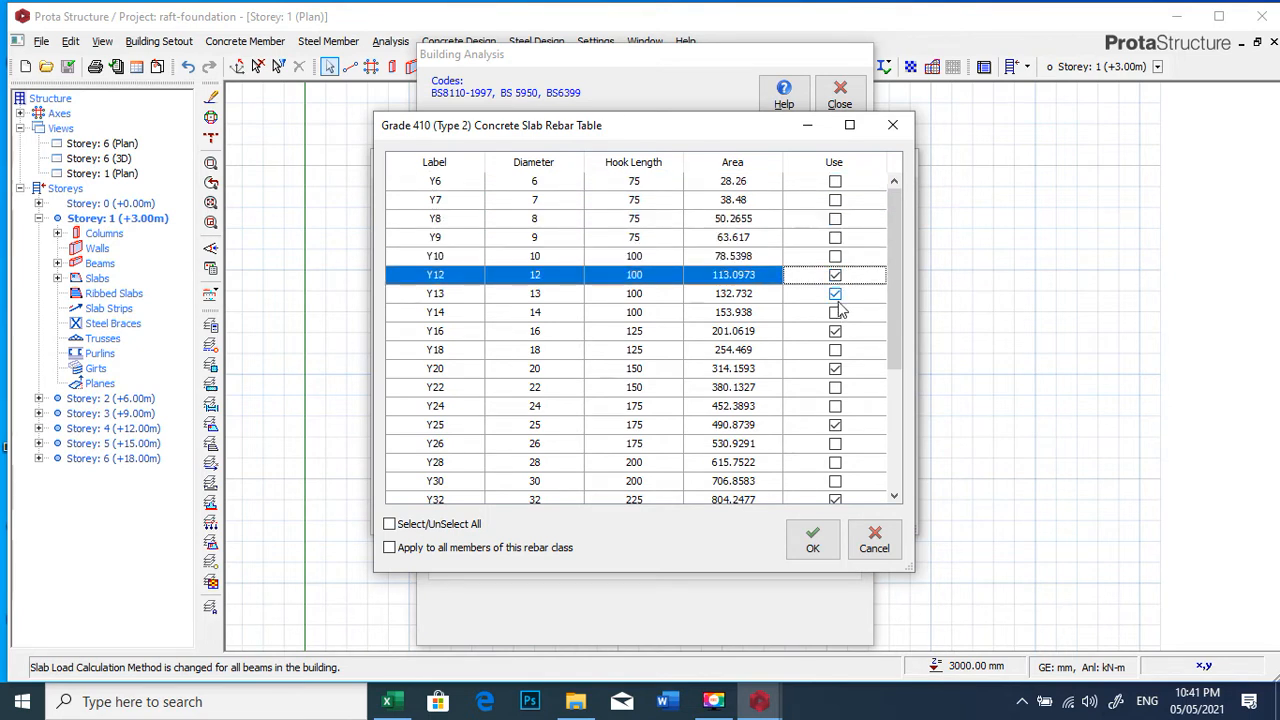
{"action": "left_click", "coordinate": [836, 294]}
{"action": "left_click", "coordinate": [836, 332]}
{"action": "left_click", "coordinate": [836, 370]}
{"action": "left_click", "coordinate": [836, 370]}
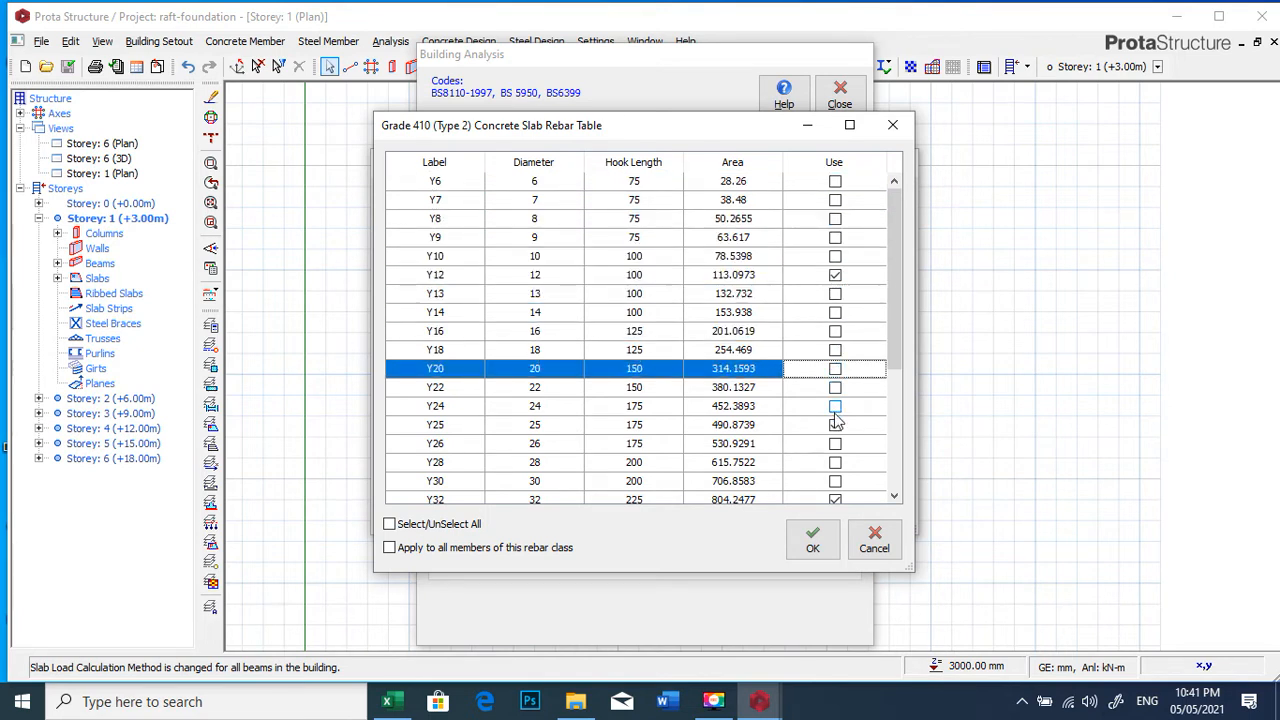
{"action": "left_click", "coordinate": [836, 425]}
{"action": "left_click", "coordinate": [836, 499]}
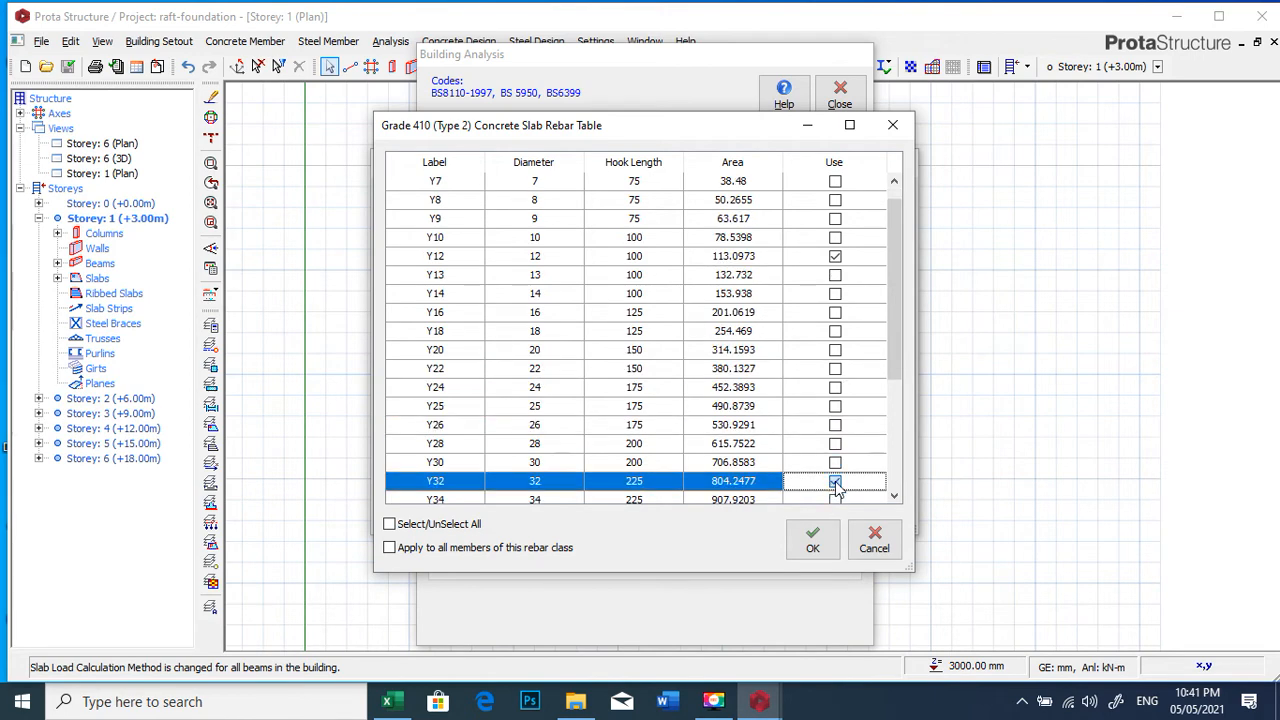
{"action": "left_click", "coordinate": [815, 540]}
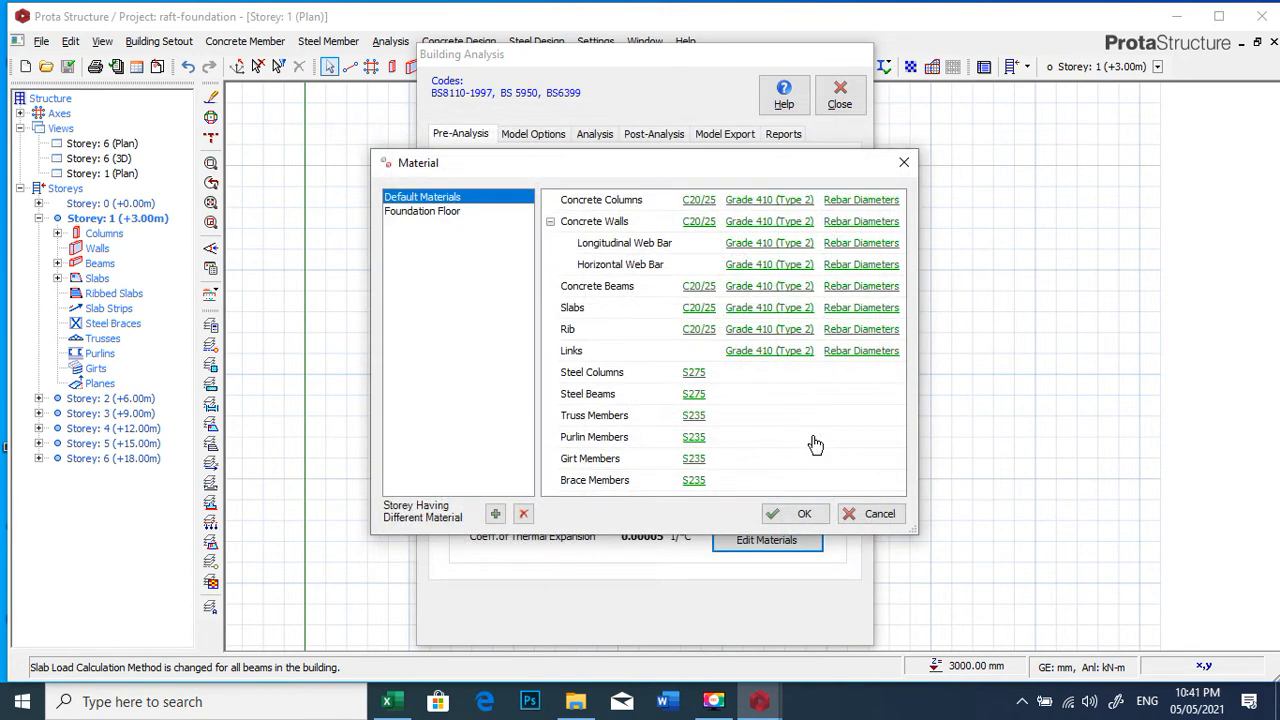
Restrict the link rebar diameters to Y10 only, deselecting Y8, Y9, Y13, Y18, Y20, Y25 and Y32
{"action": "left_click", "coordinate": [848, 352]}
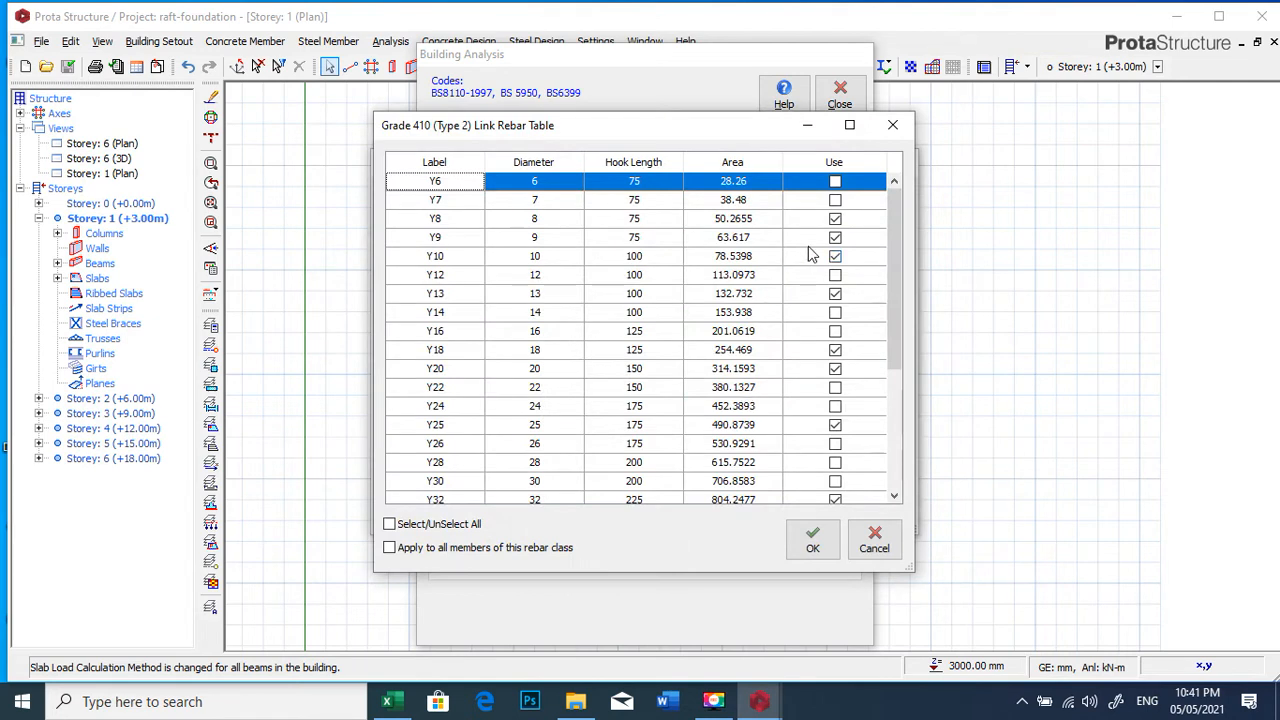
{"action": "left_click", "coordinate": [835, 220]}
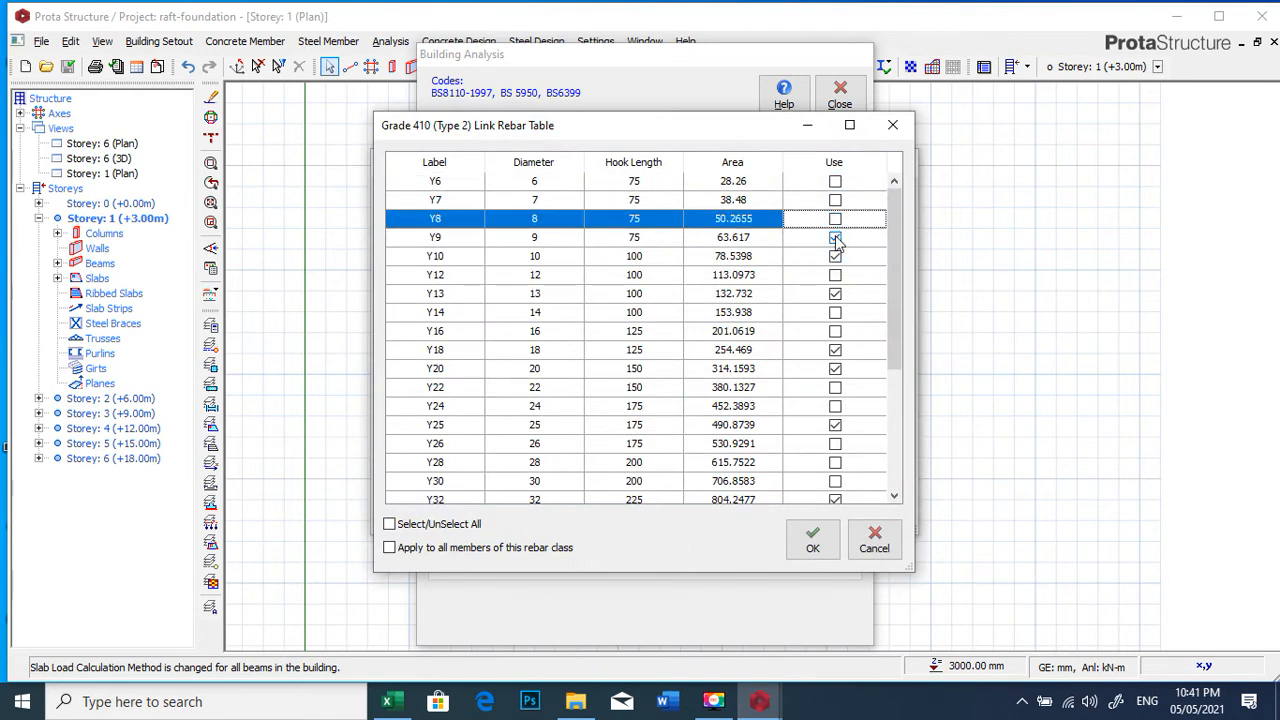
{"action": "left_click", "coordinate": [835, 238]}
{"action": "left_click", "coordinate": [835, 293]}
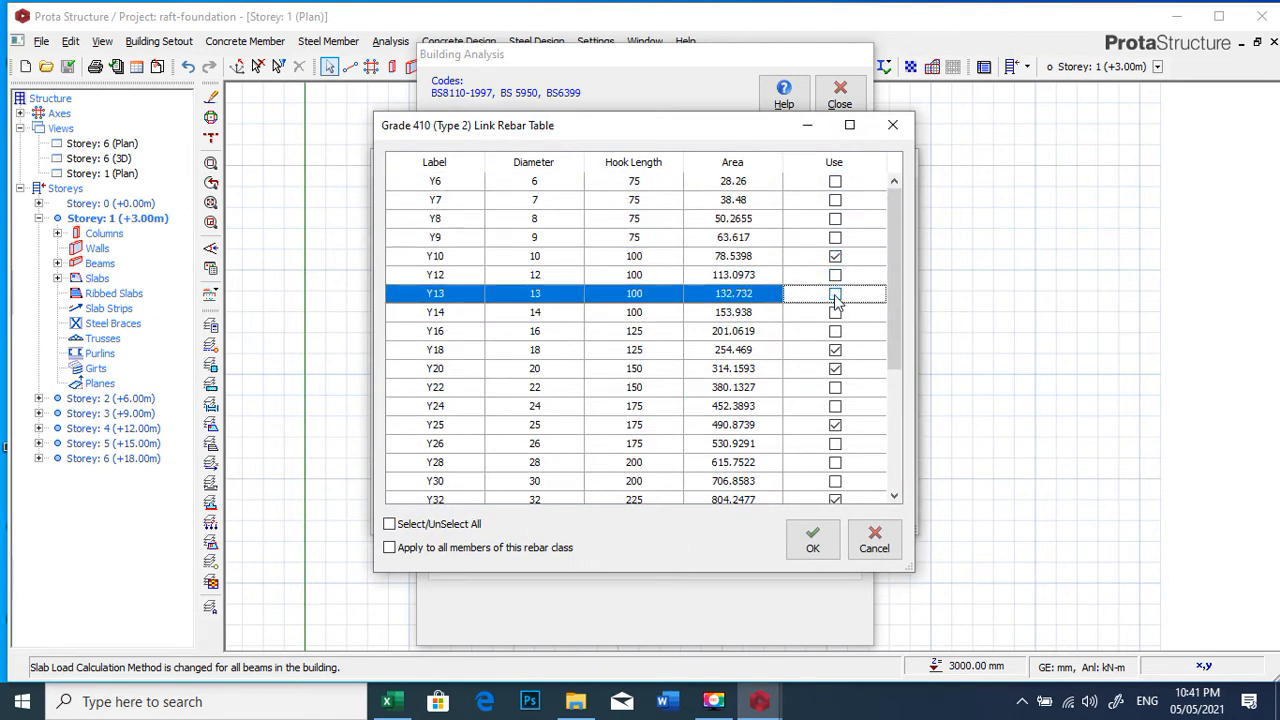
{"action": "left_click", "coordinate": [835, 350]}
{"action": "left_click", "coordinate": [835, 368]}
{"action": "left_click", "coordinate": [835, 424]}
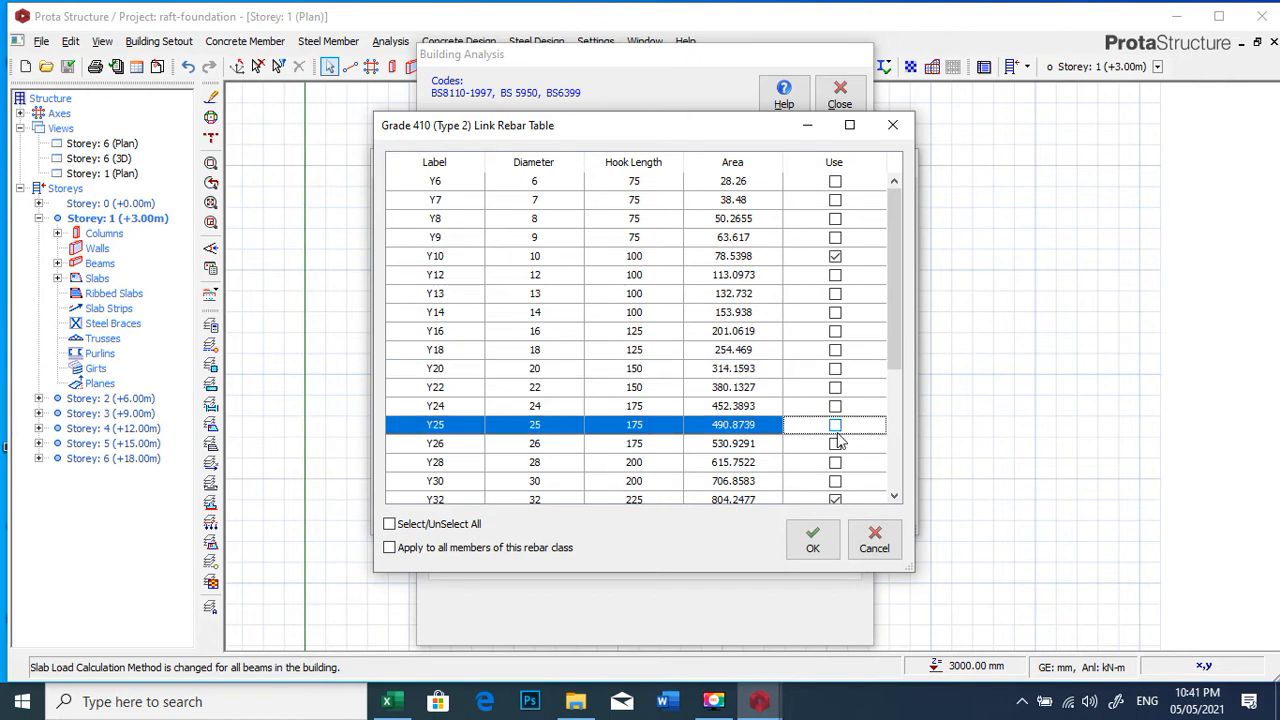
{"action": "left_click", "coordinate": [832, 494]}
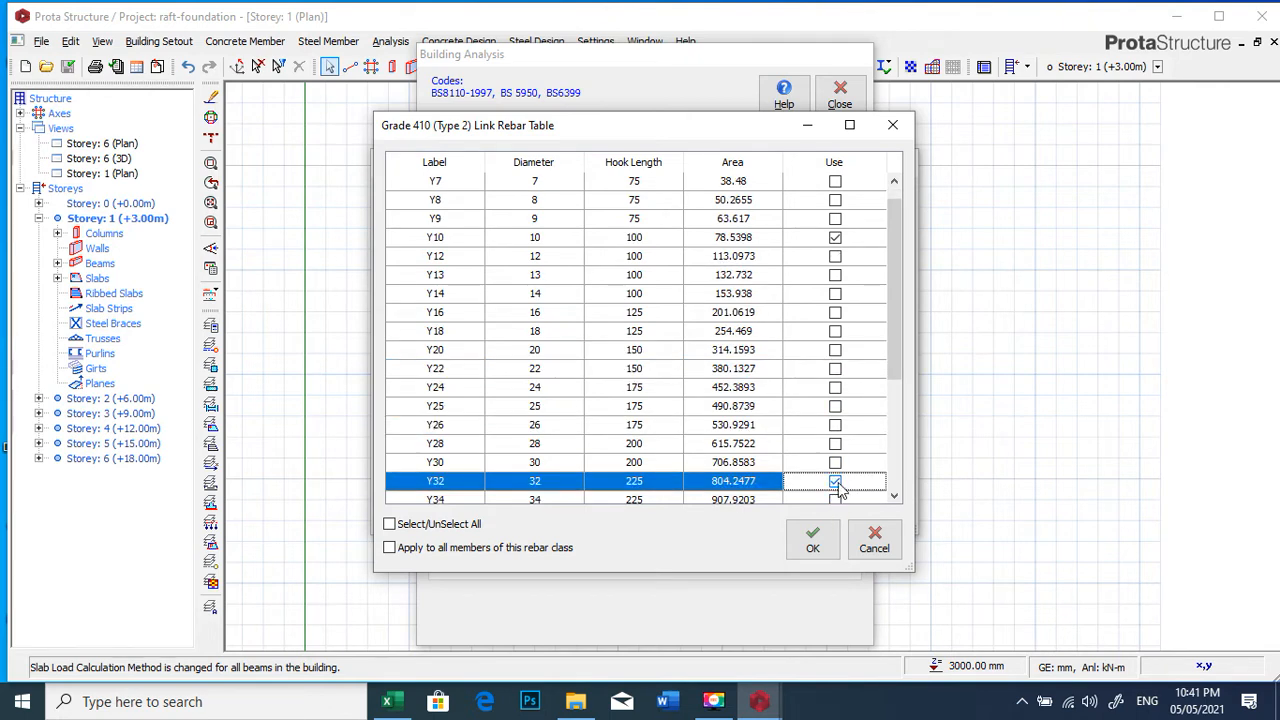
{"action": "left_click", "coordinate": [812, 540]}
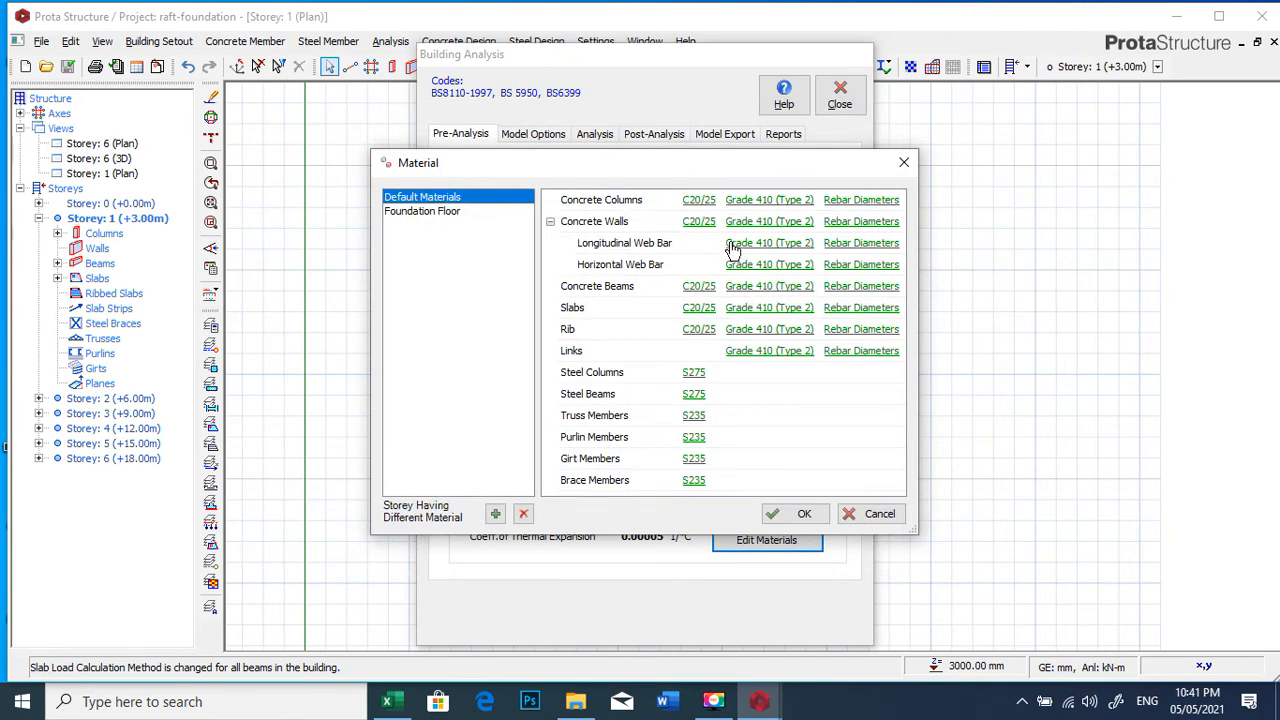
For the foundation floor materials, enable Y12 and exclude Y10, Y13 and Y32 from the foundations rebar diameters
{"action": "left_click", "coordinate": [444, 217]}
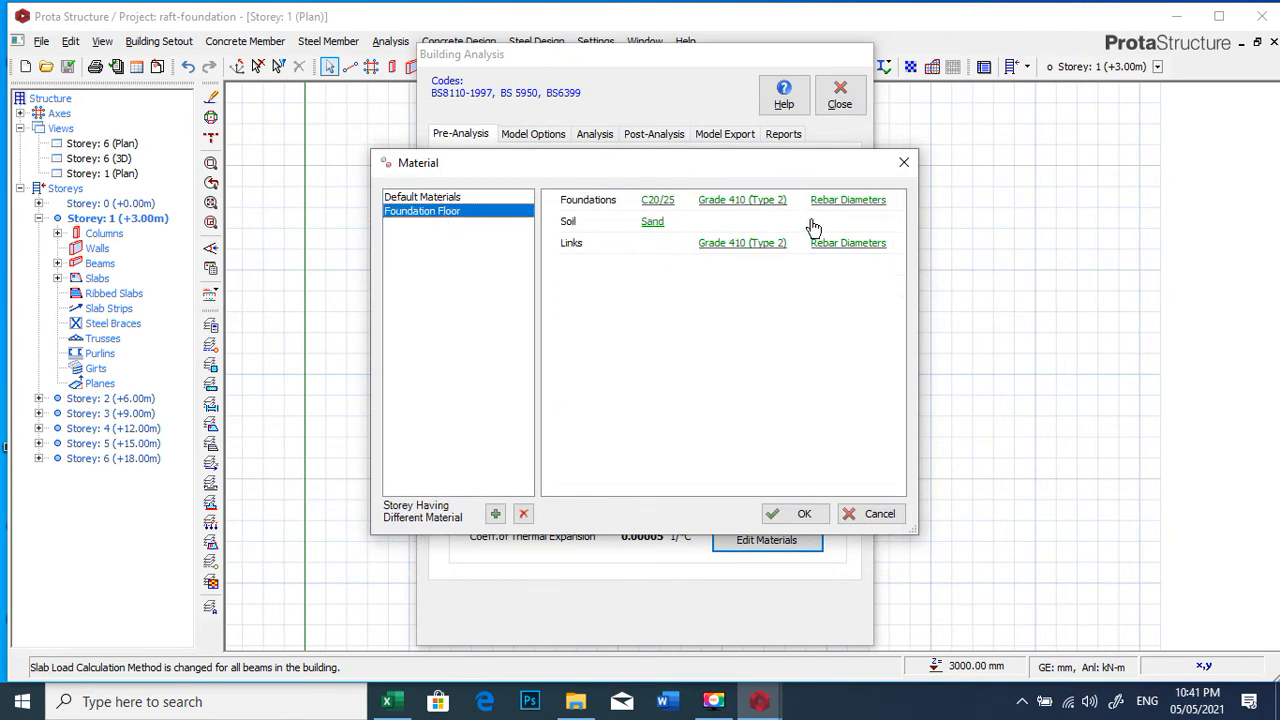
{"action": "left_click", "coordinate": [843, 200]}
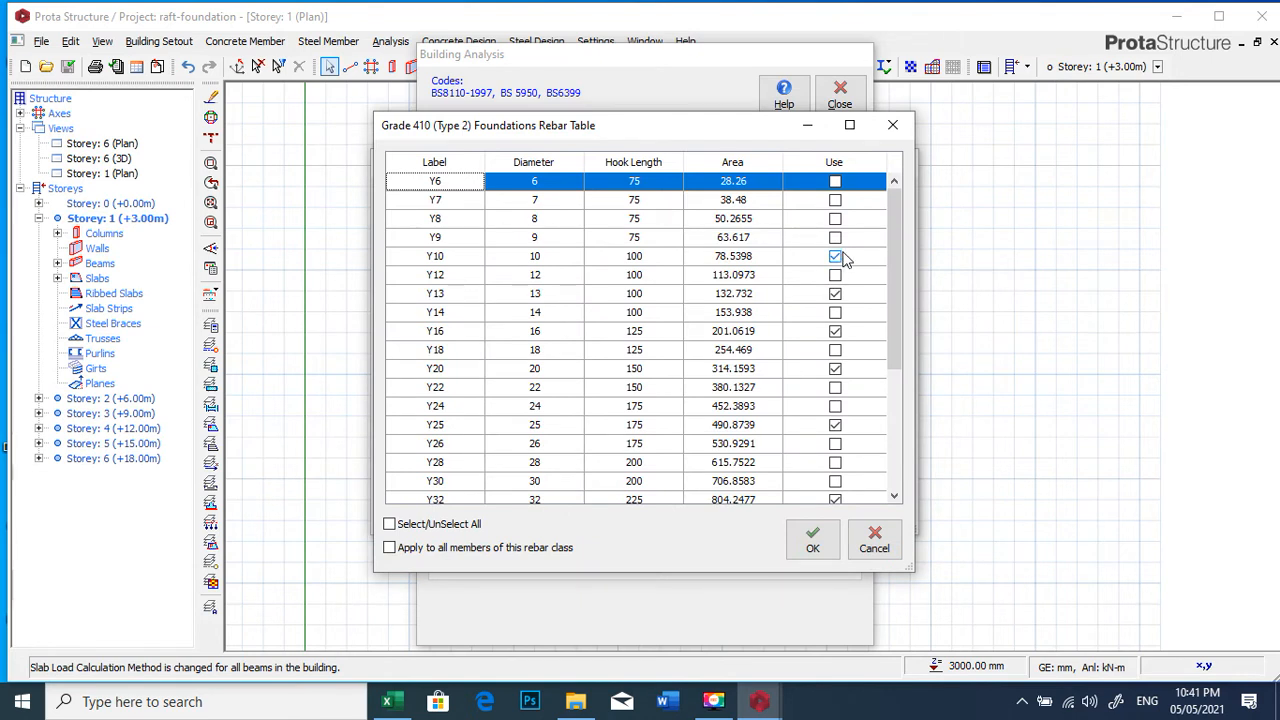
{"action": "left_click", "coordinate": [838, 257]}
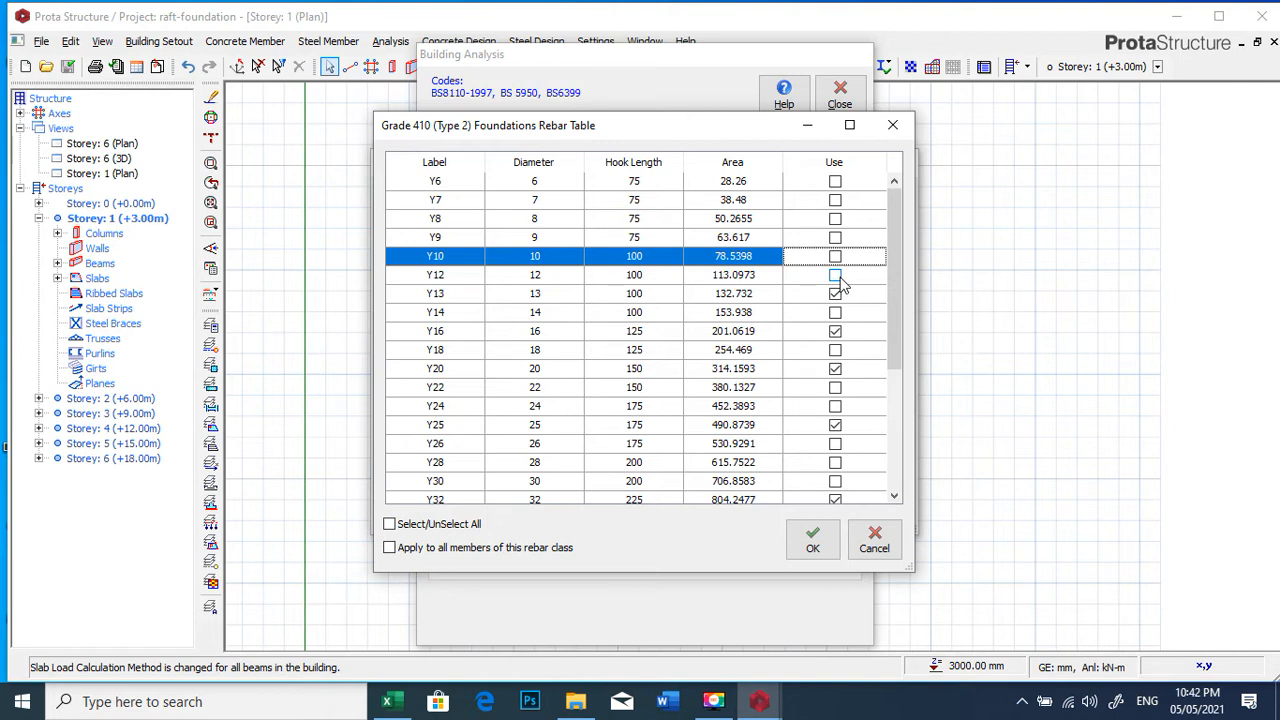
{"action": "left_click", "coordinate": [836, 276]}
{"action": "left_click", "coordinate": [836, 294]}
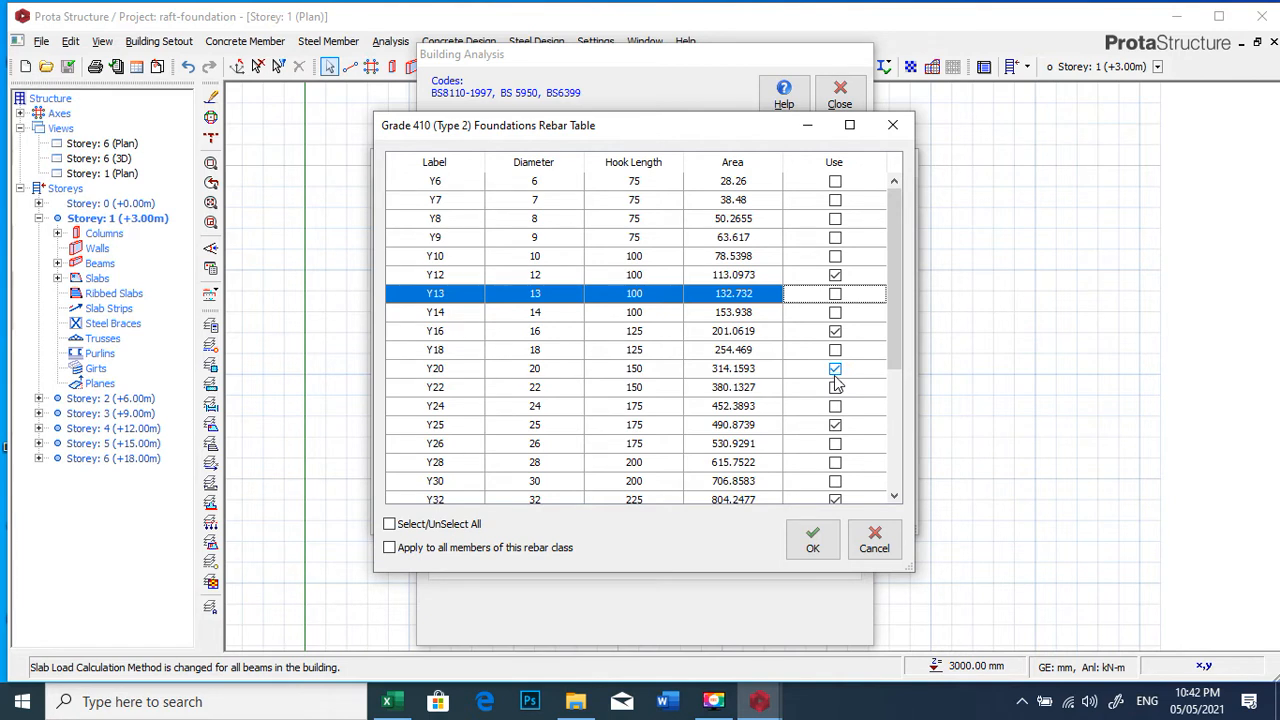
{"action": "left_click", "coordinate": [835, 500]}
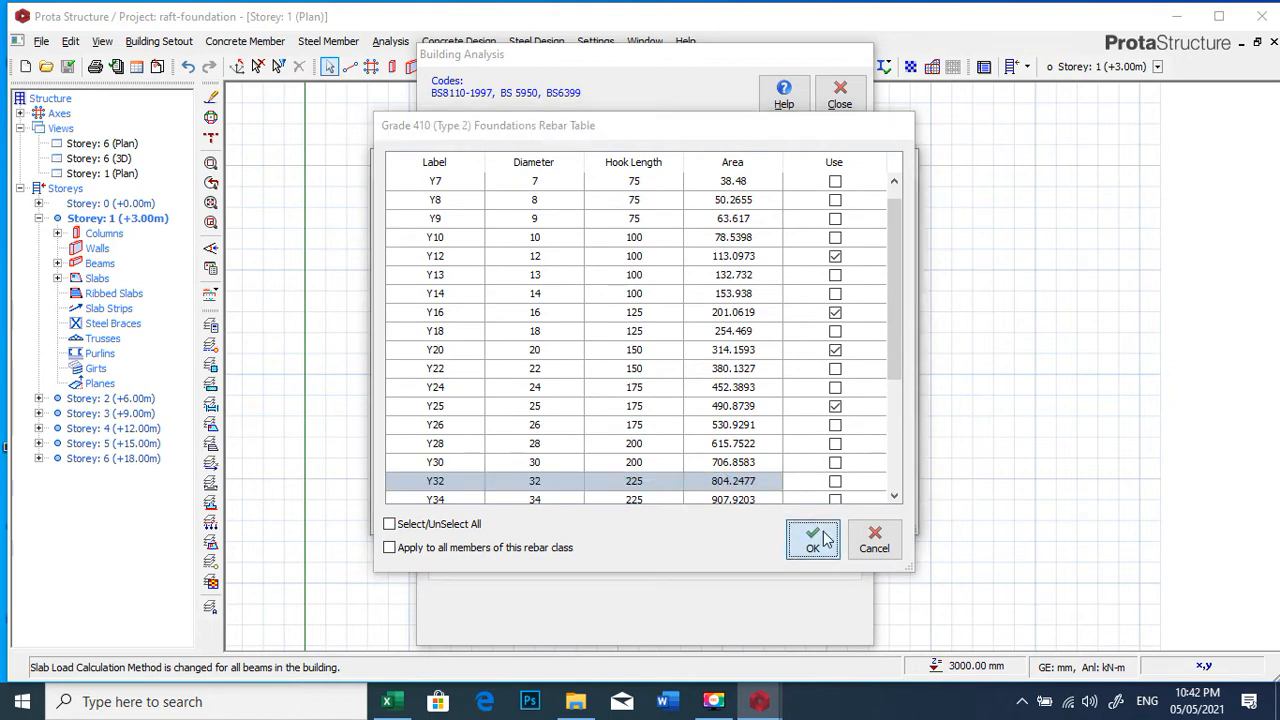
Recheck the default concrete column rebar diameters and apply the material settings, including the foundations rebar selection
{"action": "left_click", "coordinate": [823, 531]}
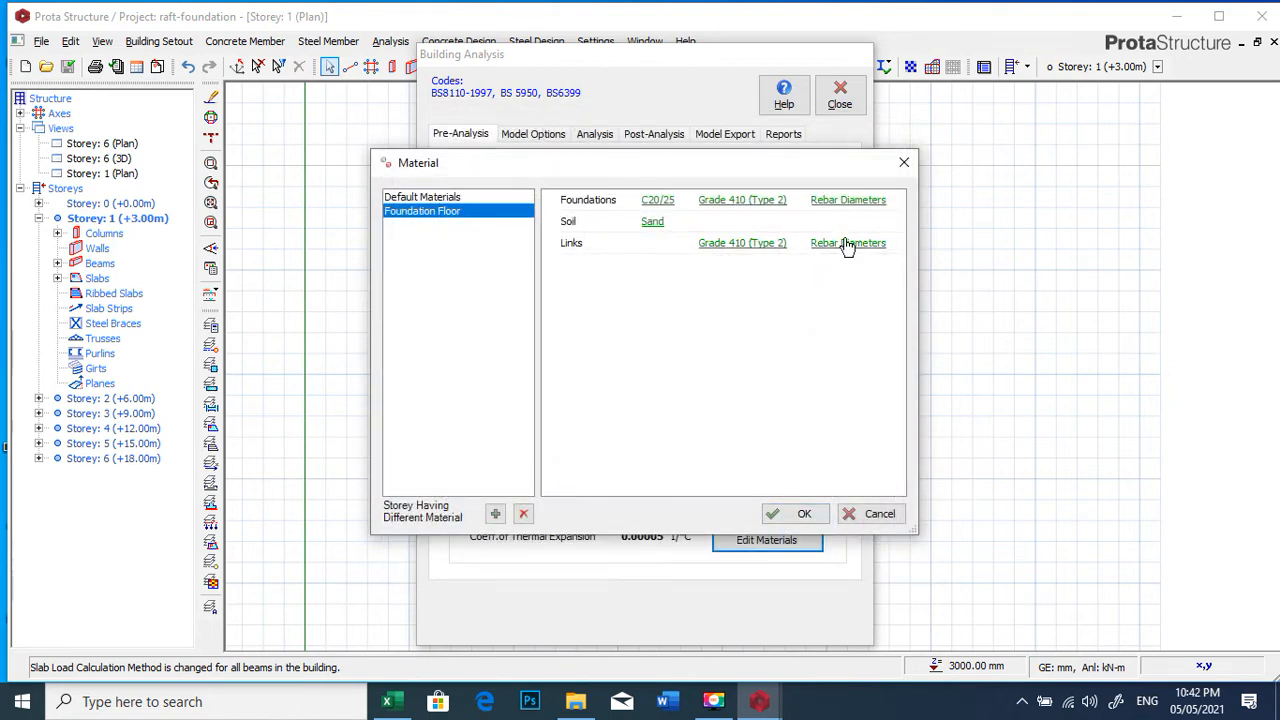
{"action": "left_click", "coordinate": [443, 199]}
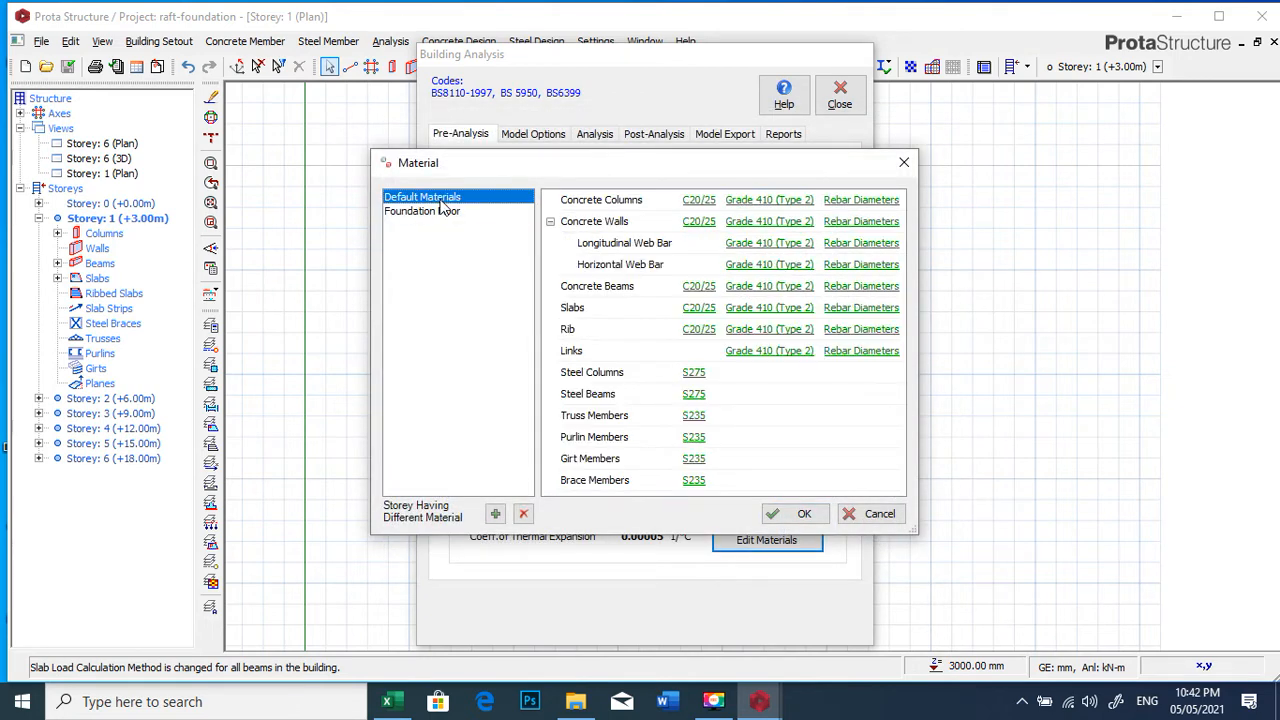
{"action": "left_click", "coordinate": [848, 200]}
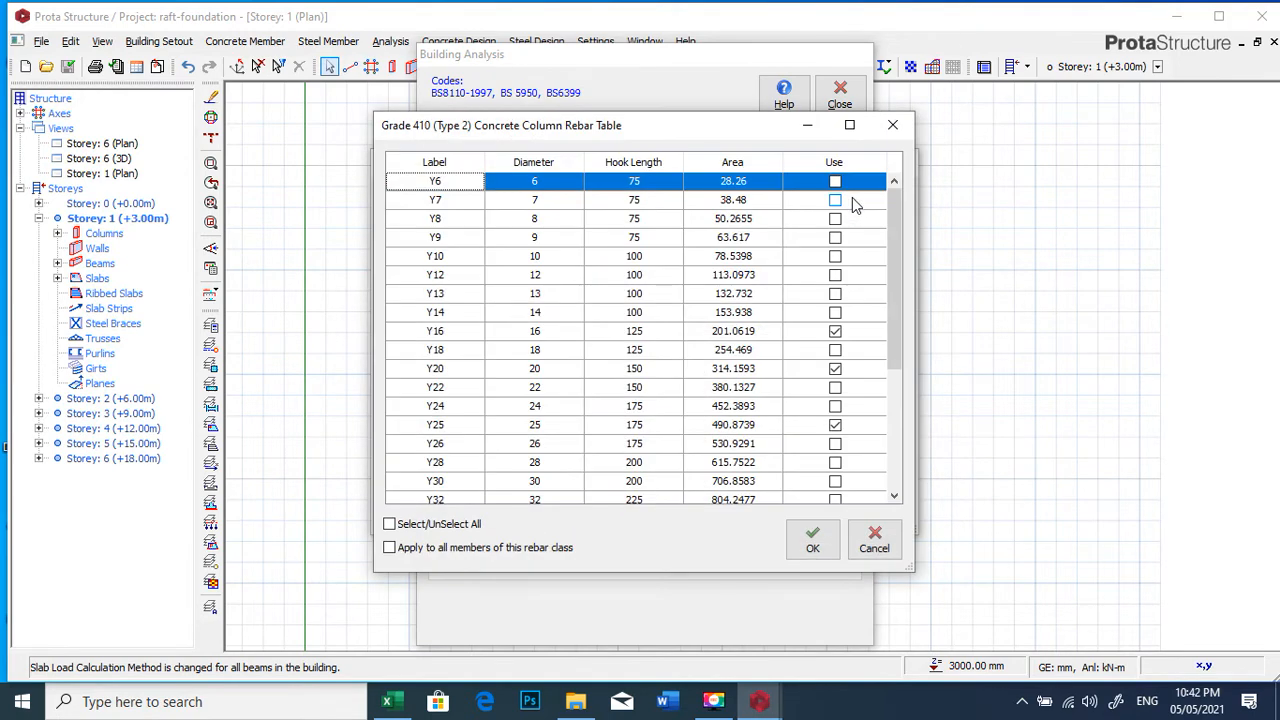
{"action": "left_click", "coordinate": [810, 541]}
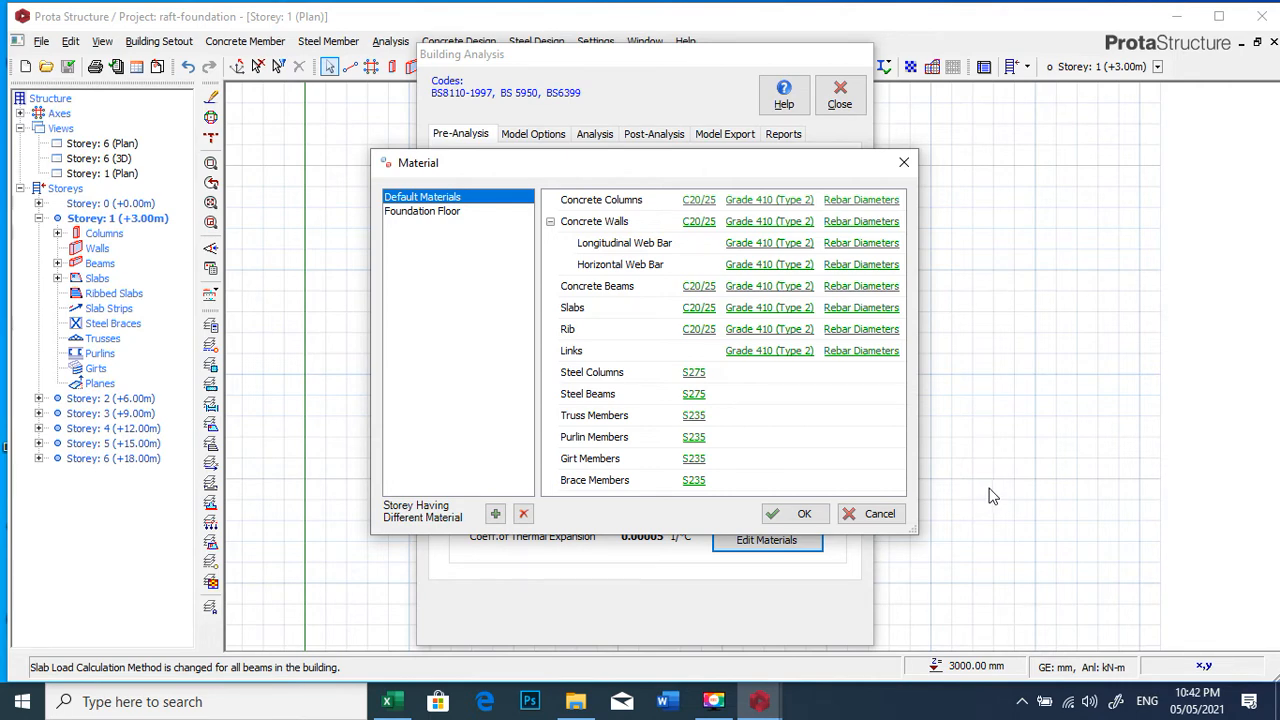
{"action": "left_click", "coordinate": [804, 514]}
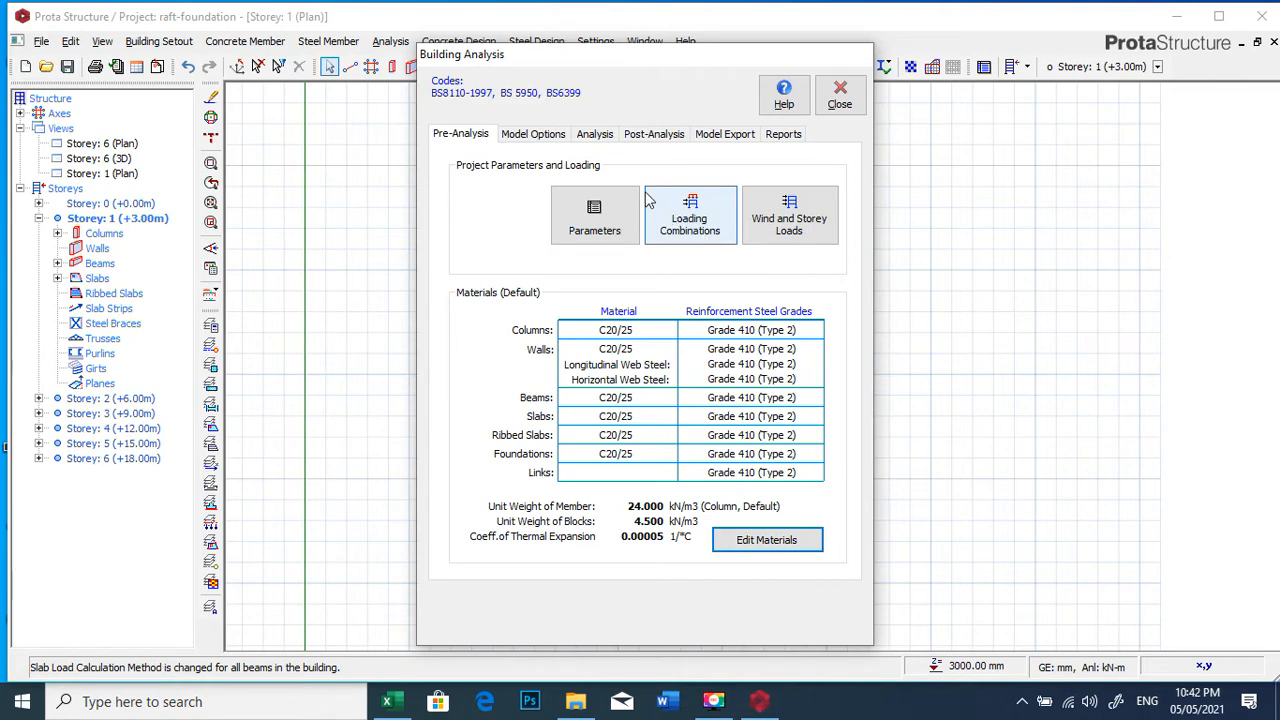
Run the building analysis with Column/Wall Reinforcement Design and Beam Reinforcement Design included, and return to the Storey 1 plan
{"action": "left_click", "coordinate": [601, 140]}
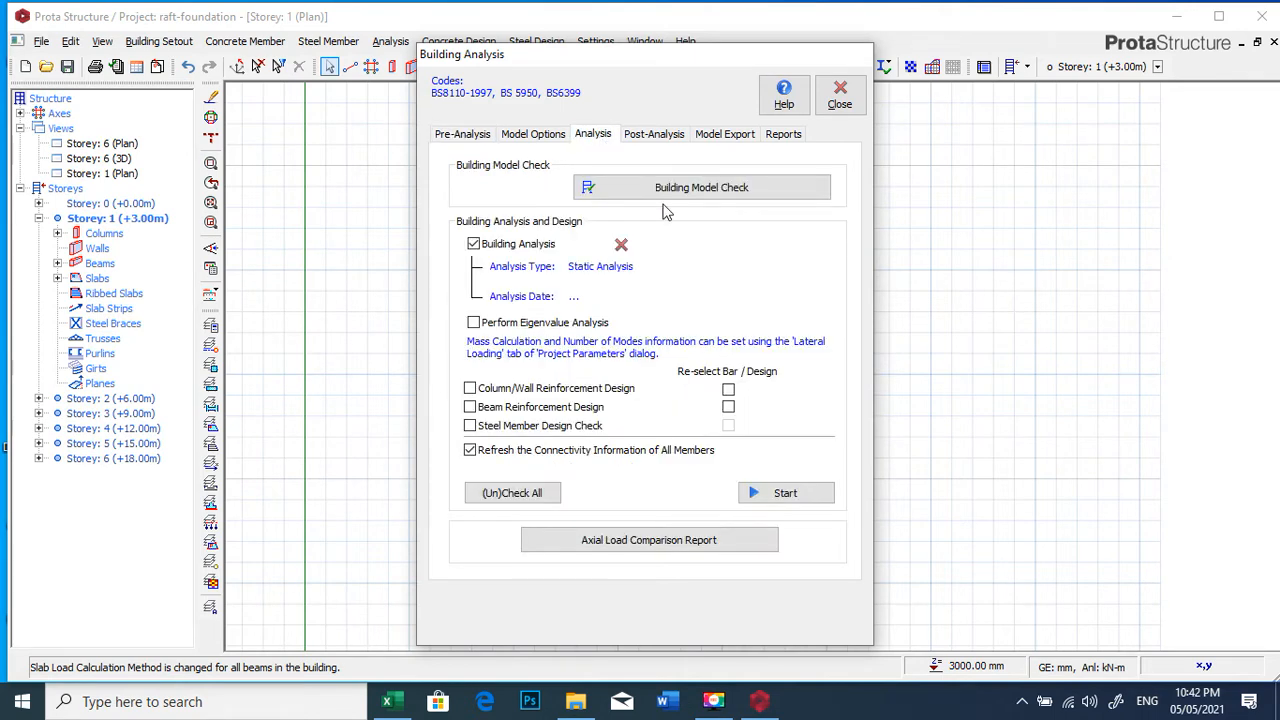
{"action": "left_click", "coordinate": [489, 392]}
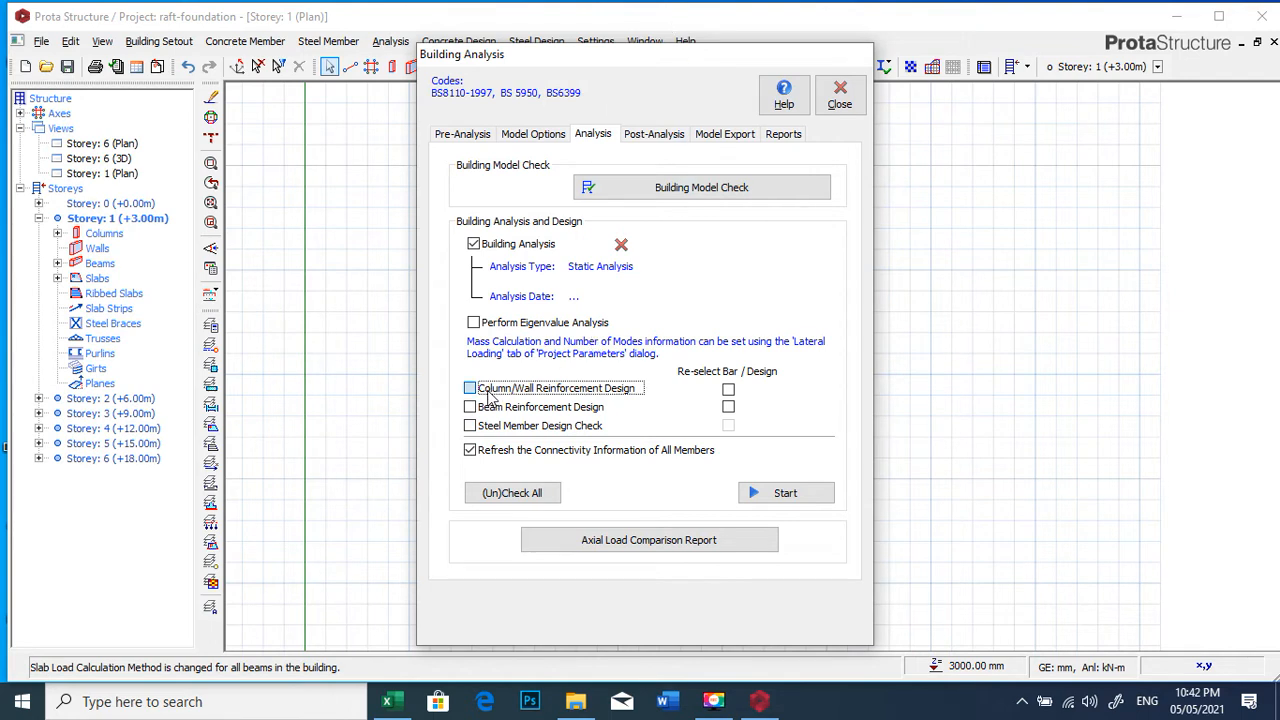
{"action": "left_click", "coordinate": [505, 409]}
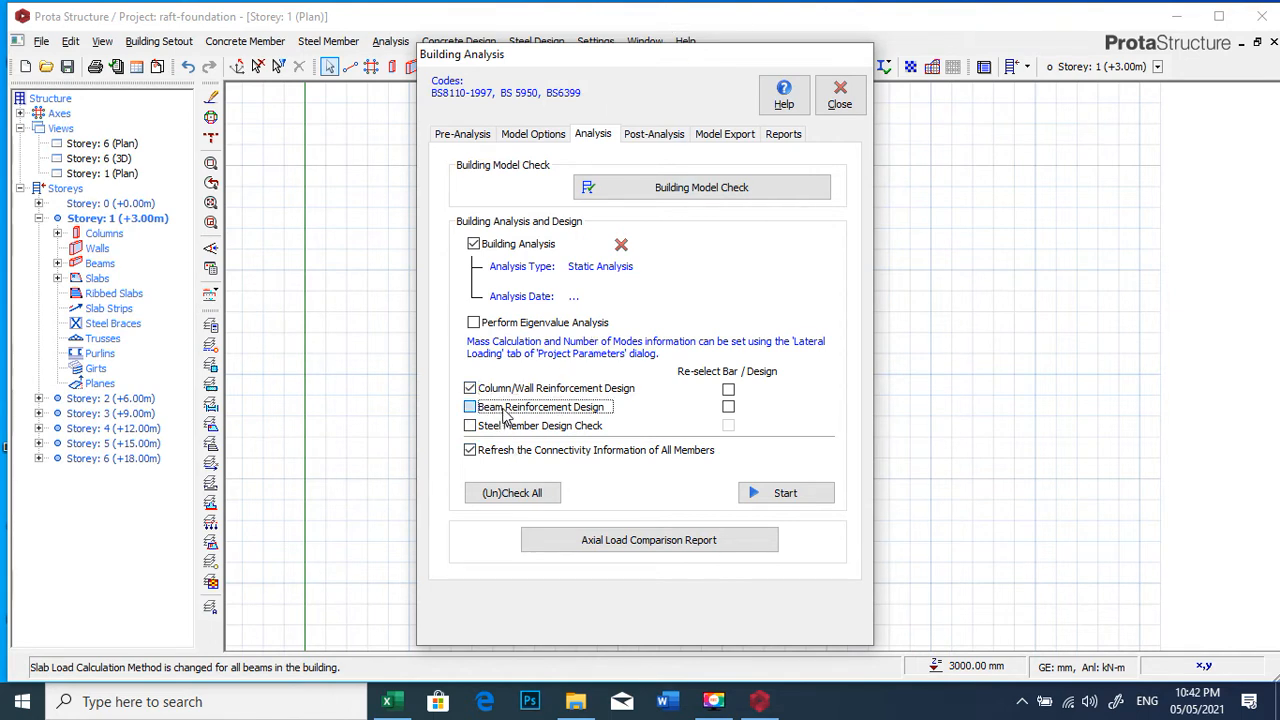
{"action": "left_click", "coordinate": [766, 496]}
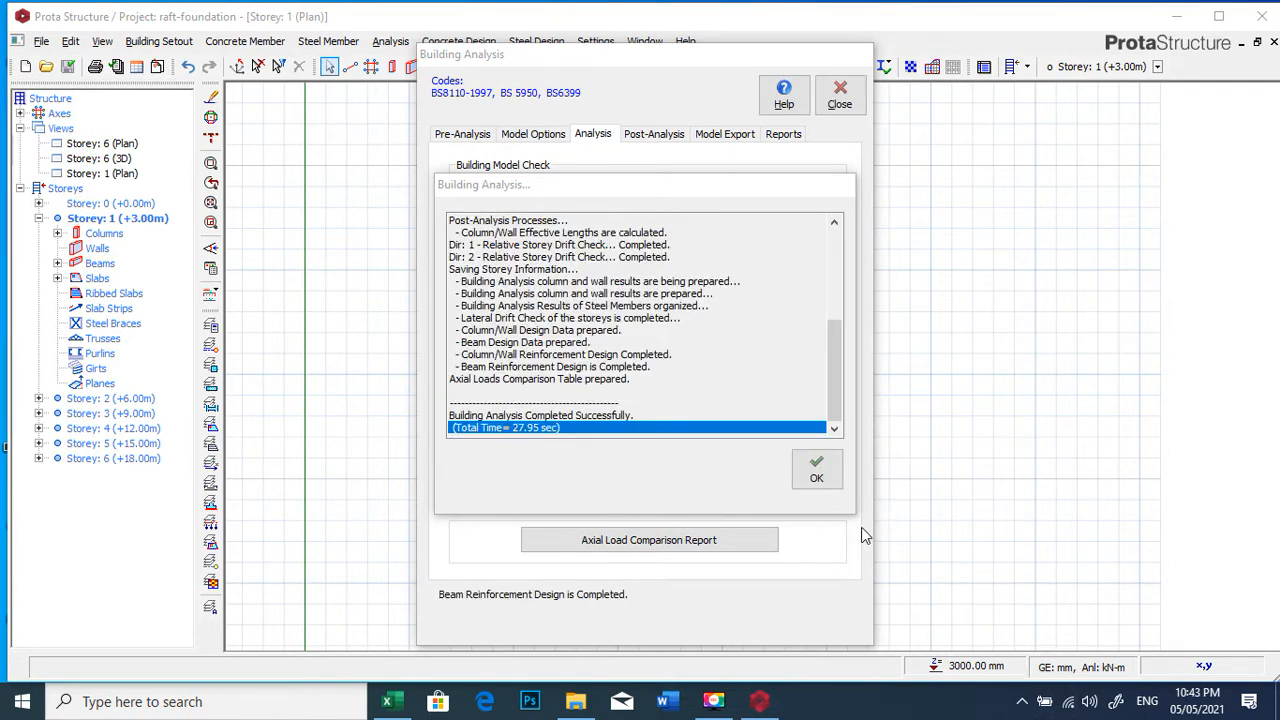
{"action": "left_click", "coordinate": [816, 482]}
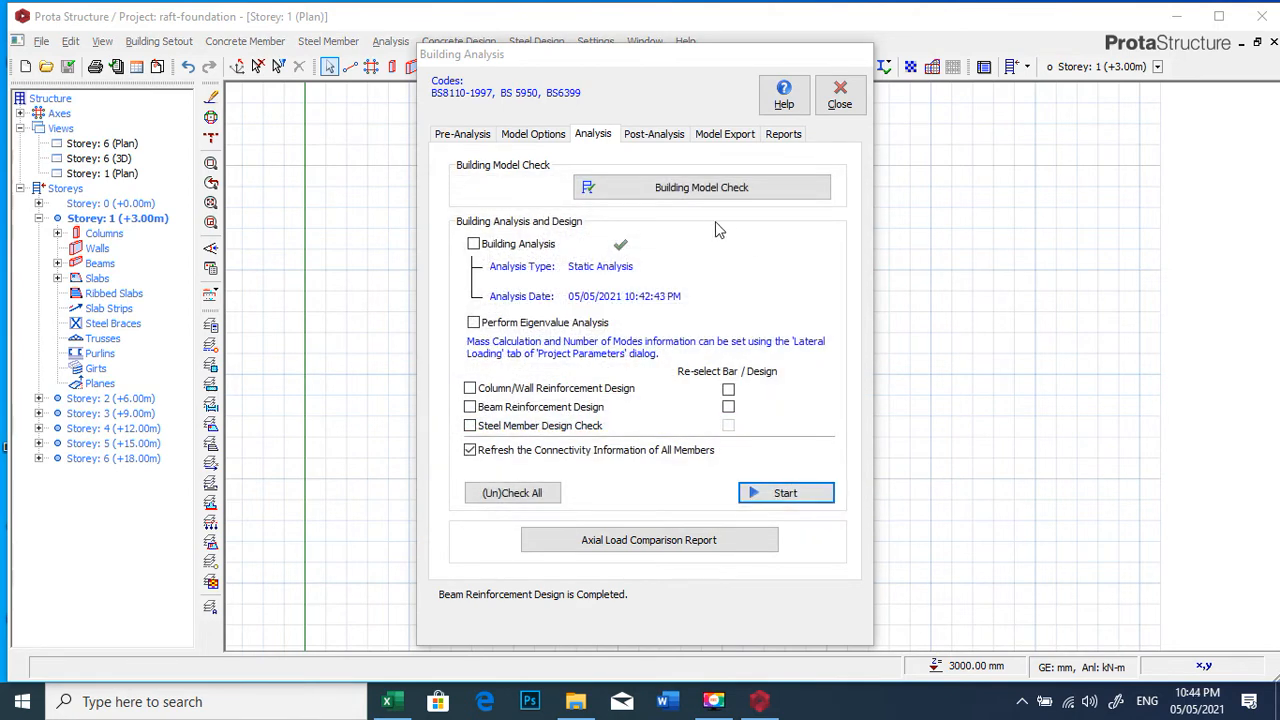
{"action": "left_click", "coordinate": [840, 98]}
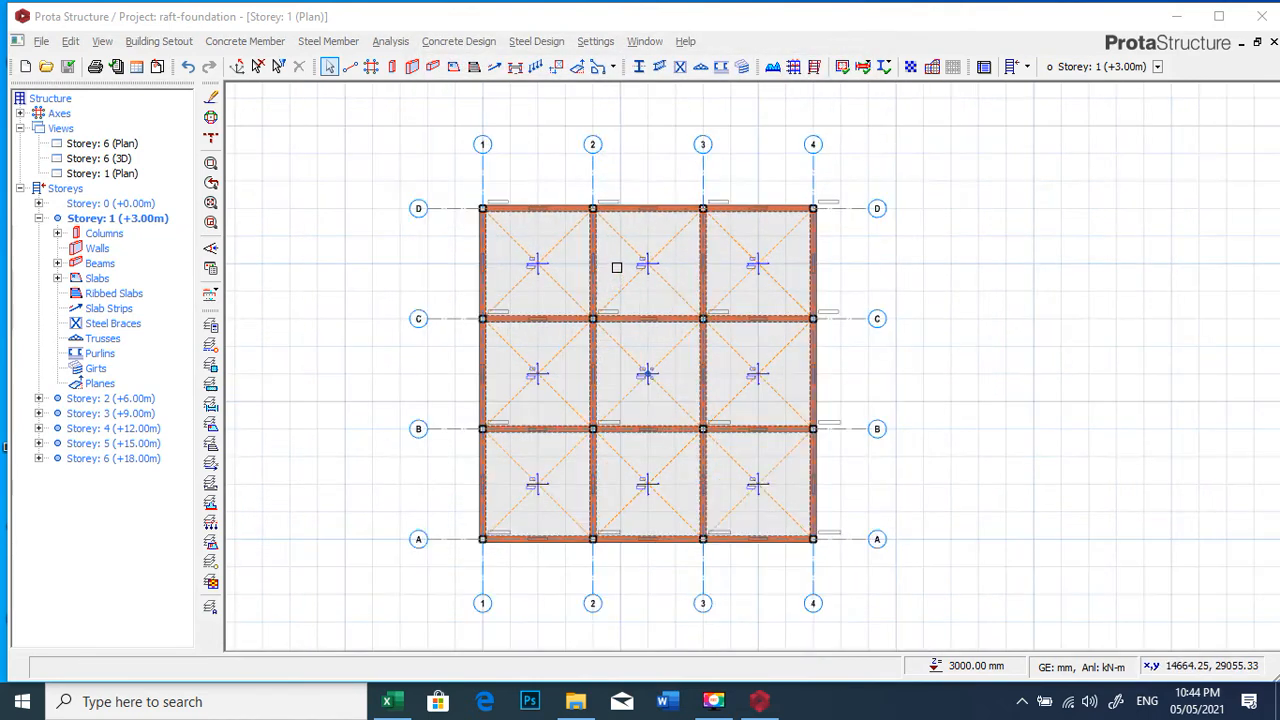
Switch to the Storey 0 (+0.00m) plan and inspect the column labels along axis D
{"action": "scroll", "coordinate": [617, 267], "scroll_direction": "down", "scroll_amount": 3}
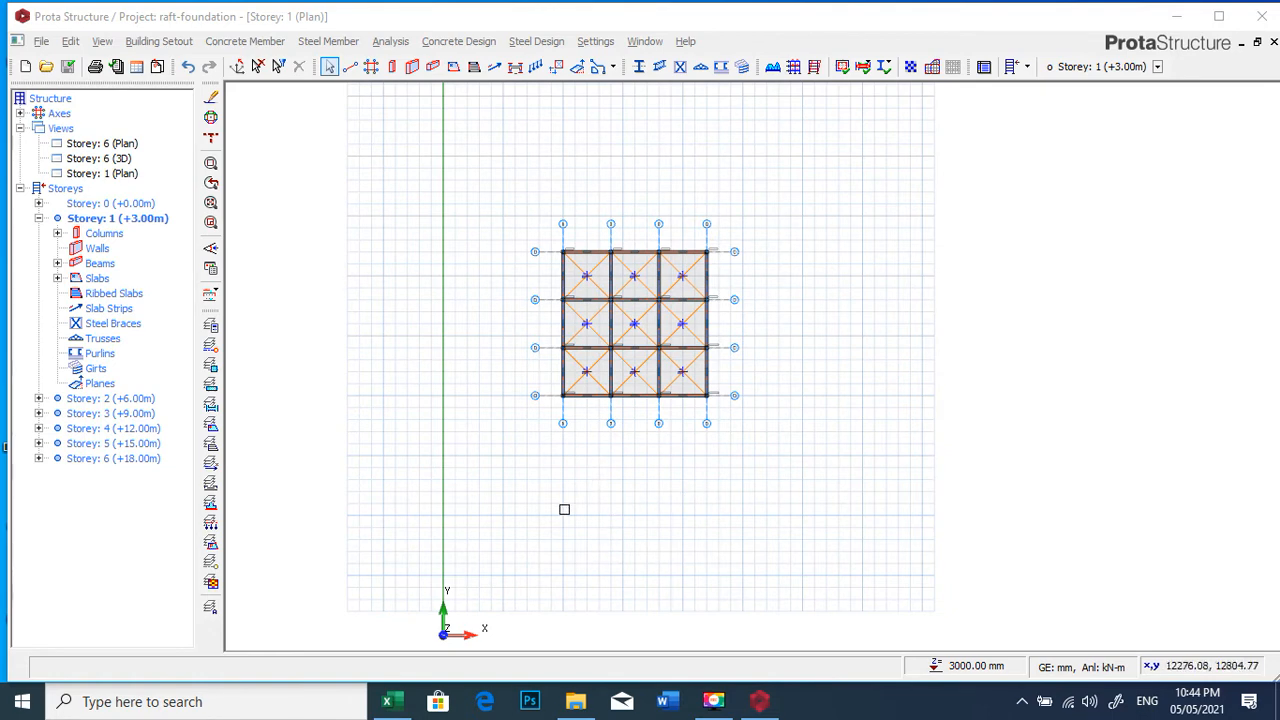
{"action": "double_click", "coordinate": [112, 206]}
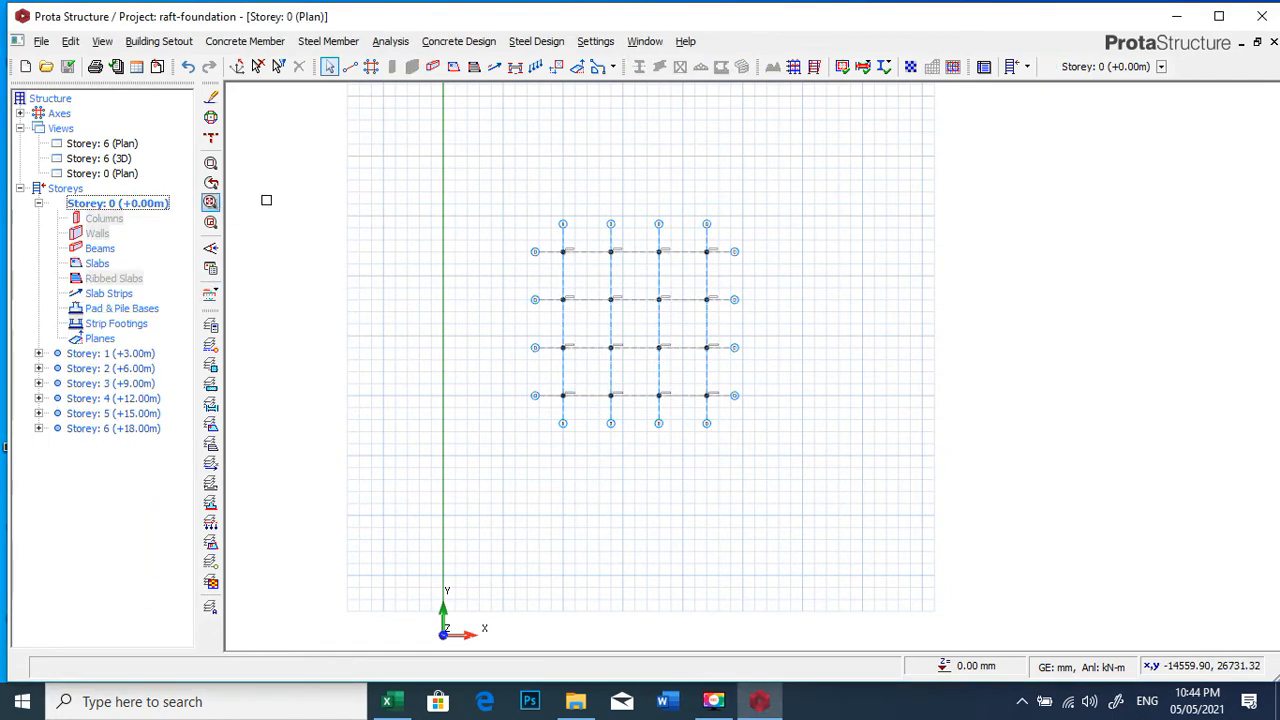
{"action": "scroll", "coordinate": [679, 294], "scroll_direction": "up", "scroll_amount": 2}
{"action": "scroll", "coordinate": [619, 230], "scroll_direction": "up", "scroll_amount": 4}
{"action": "scroll", "coordinate": [855, 364], "scroll_direction": "down", "scroll_amount": 2}
{"action": "scroll", "coordinate": [622, 270], "scroll_direction": "up", "scroll_amount": 4}
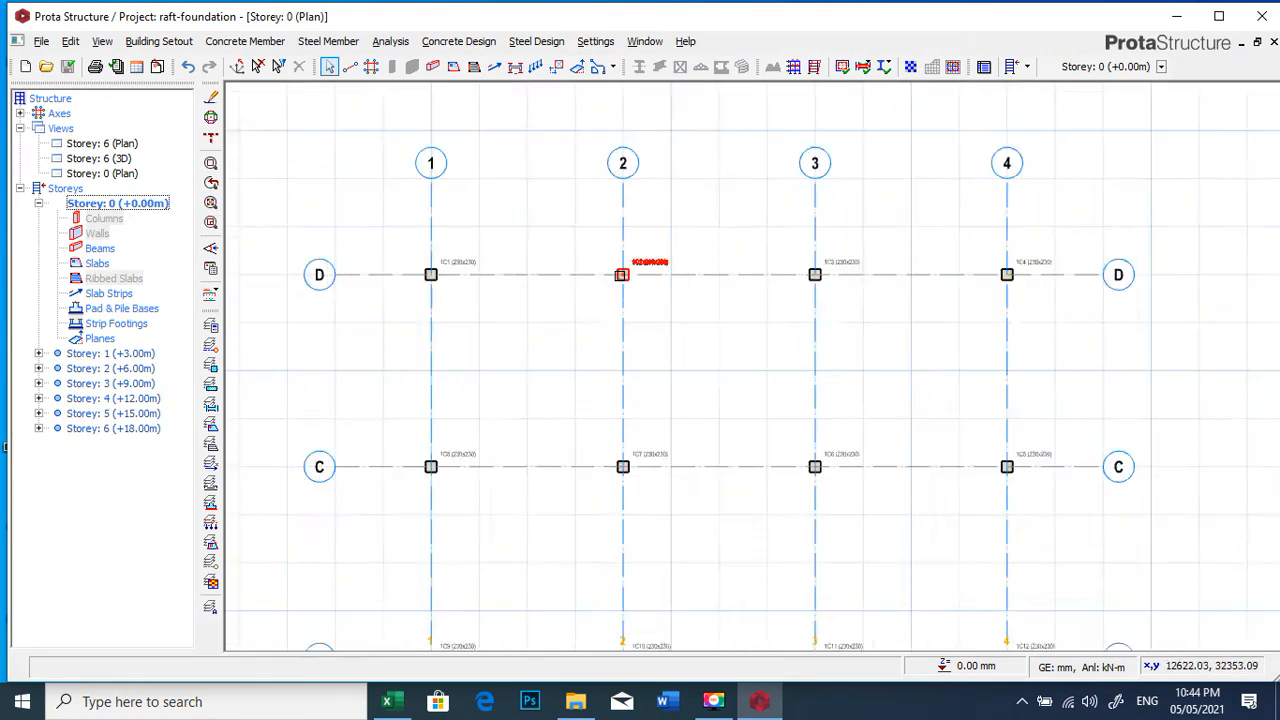
{"action": "scroll", "coordinate": [858, 349], "scroll_direction": "down", "scroll_amount": 2}
{"action": "scroll", "coordinate": [833, 341], "scroll_direction": "up", "scroll_amount": 1}
{"action": "scroll", "coordinate": [833, 341], "scroll_direction": "down", "scroll_amount": 2}
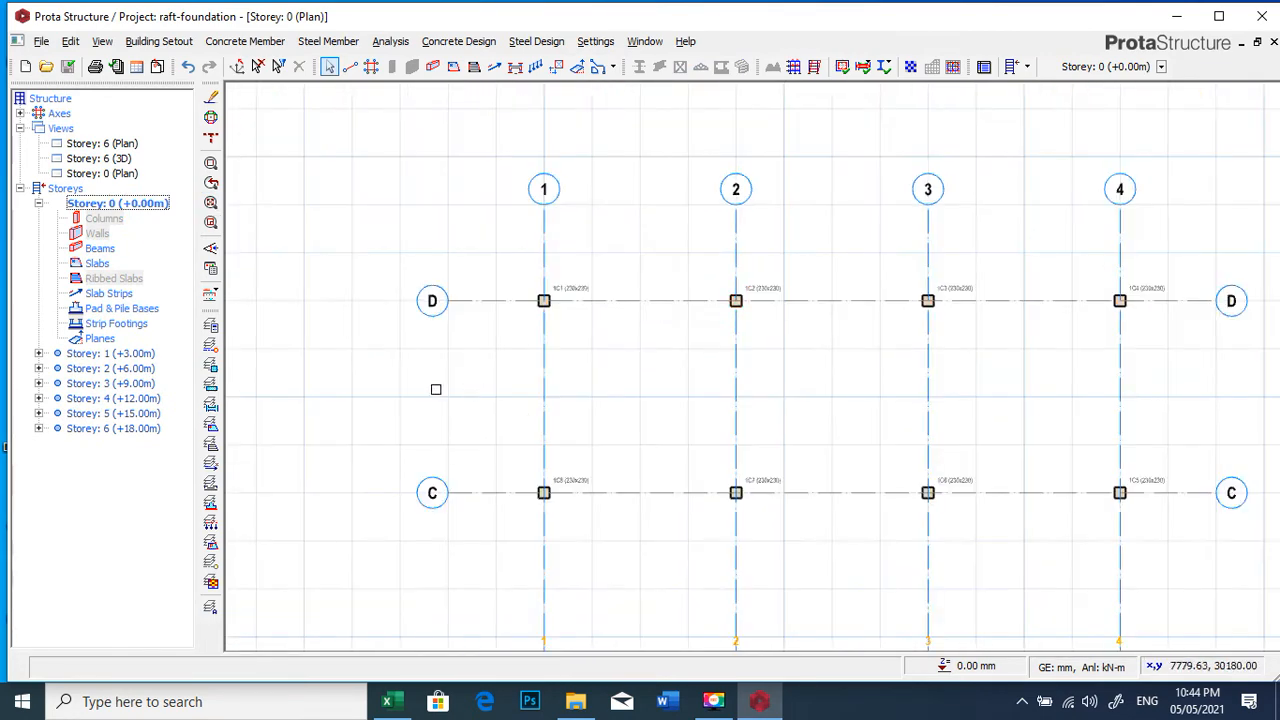
{"action": "scroll", "coordinate": [551, 333], "scroll_direction": "up", "scroll_amount": 1}
{"action": "scroll", "coordinate": [551, 333], "scroll_direction": "up", "scroll_amount": 4}
{"action": "scroll", "coordinate": [546, 174], "scroll_direction": "down", "scroll_amount": 1}
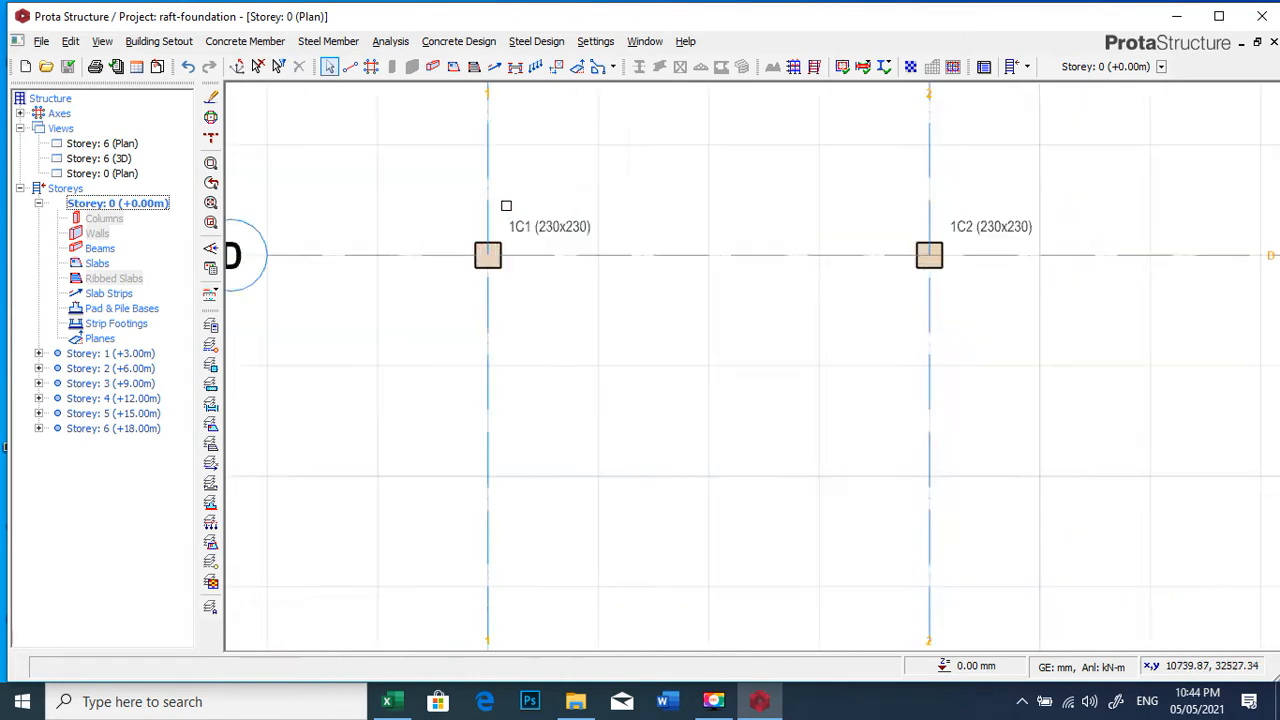
{"action": "scroll", "coordinate": [506, 203], "scroll_direction": "up", "scroll_amount": 1}
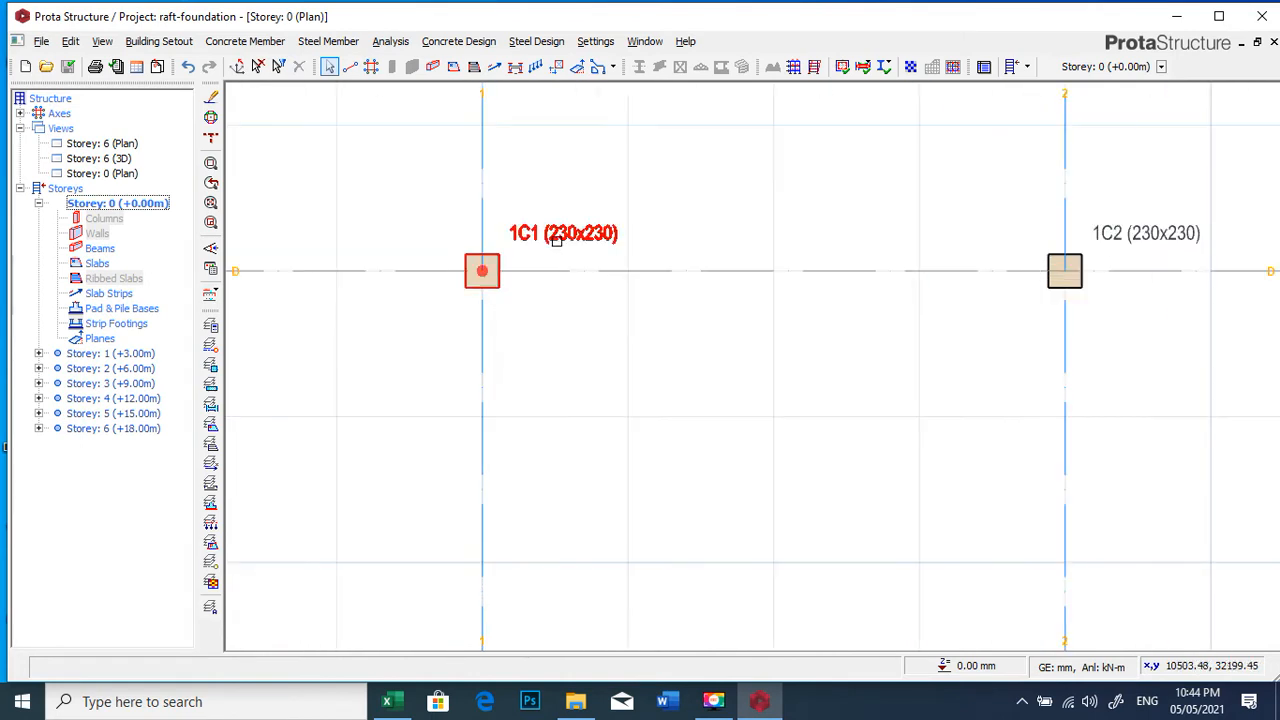
Open the active window's visual interrogation settings and enable Axial Load results in the column plan display
{"action": "right_click", "coordinate": [218, 277]}
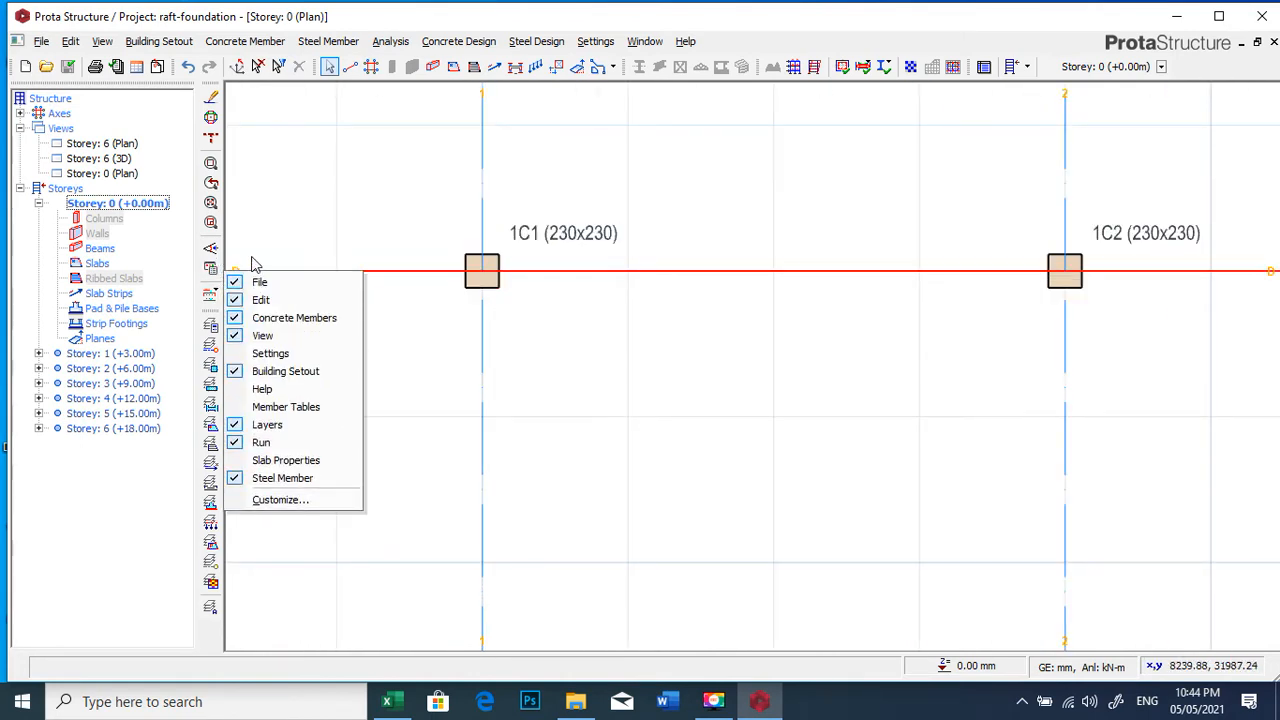
{"action": "left_click", "coordinate": [217, 266]}
{"action": "left_click", "coordinate": [211, 270]}
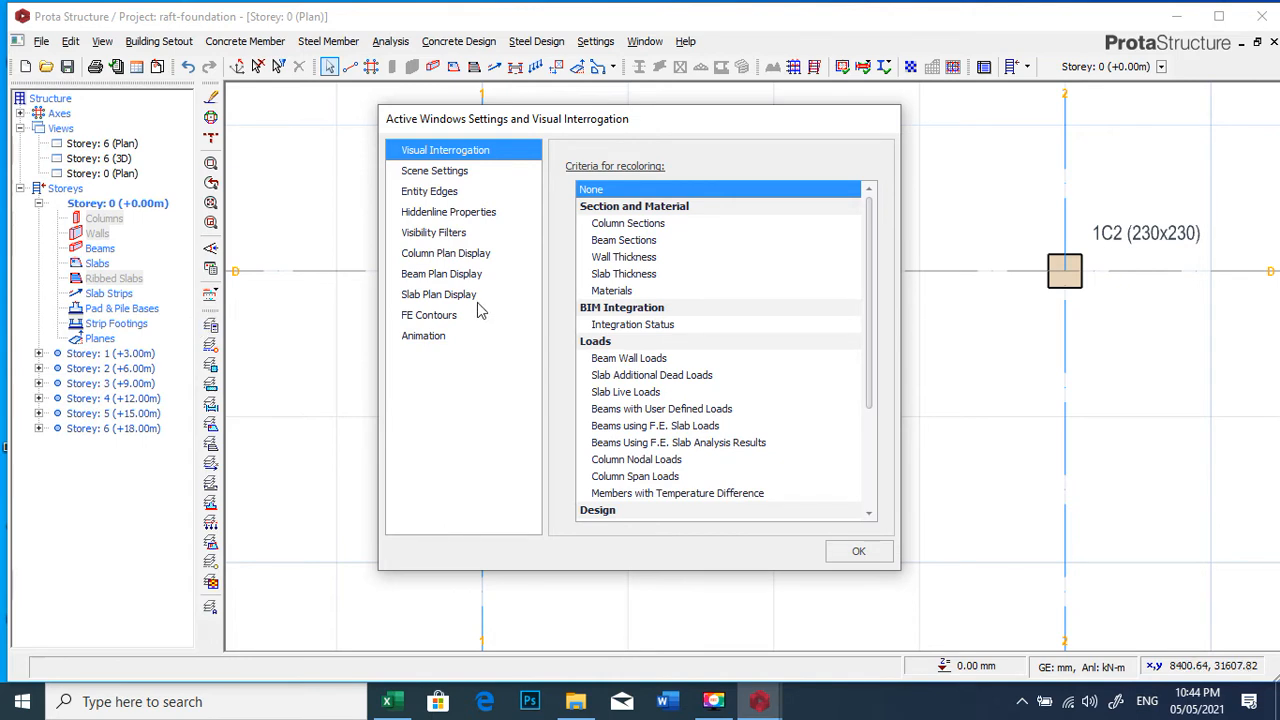
{"action": "left_click", "coordinate": [465, 256]}
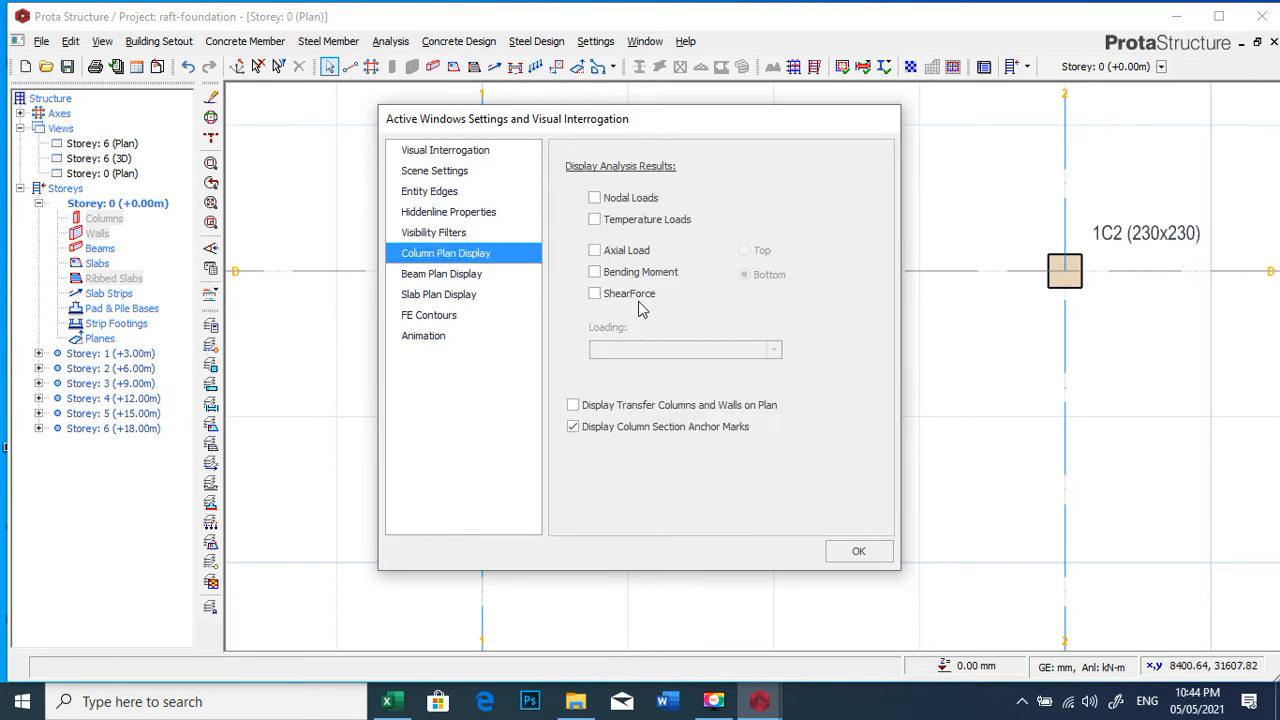
{"action": "left_click", "coordinate": [634, 256]}
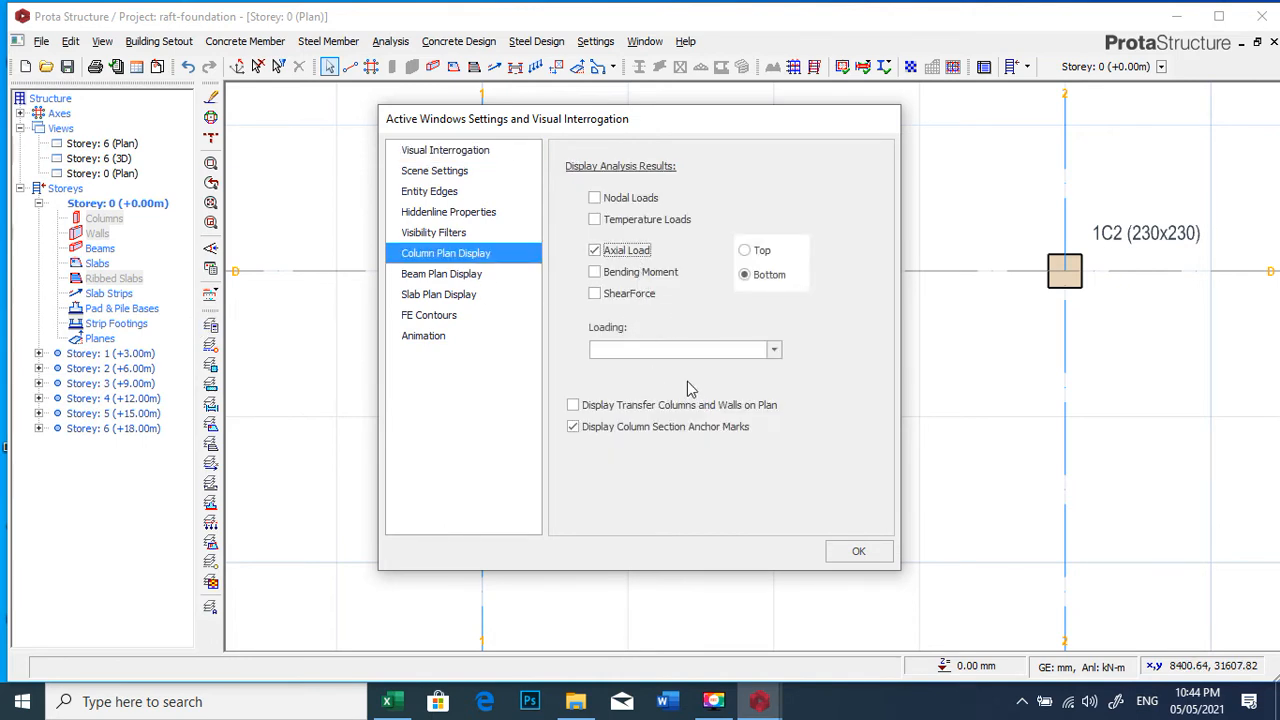
Choose loadings G+Q *F, G+Q *F1, G+Q, (G+Q)P1 *F and (G+Q)P2 *F for the column results and apply the display settings
{"action": "left_click", "coordinate": [747, 356]}
{"action": "scroll", "coordinate": [722, 416], "scroll_direction": "down", "scroll_amount": 1}
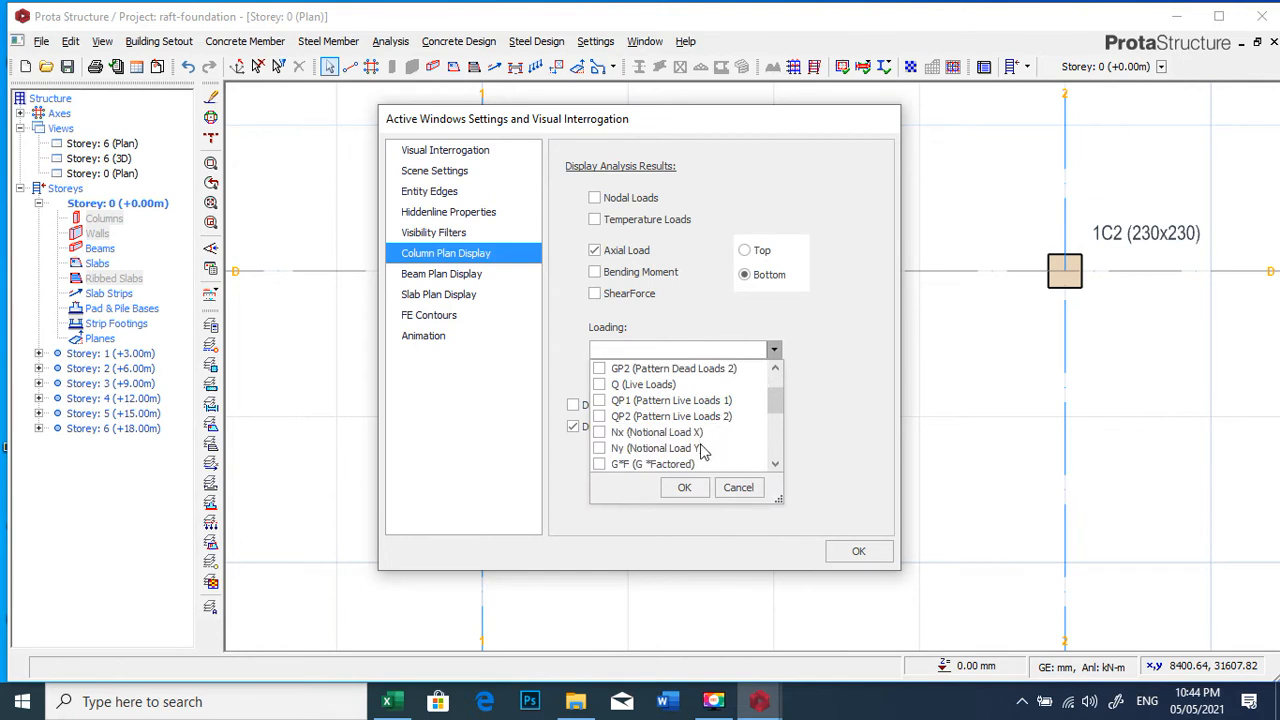
{"action": "scroll", "coordinate": [645, 402], "scroll_direction": "down", "scroll_amount": 1}
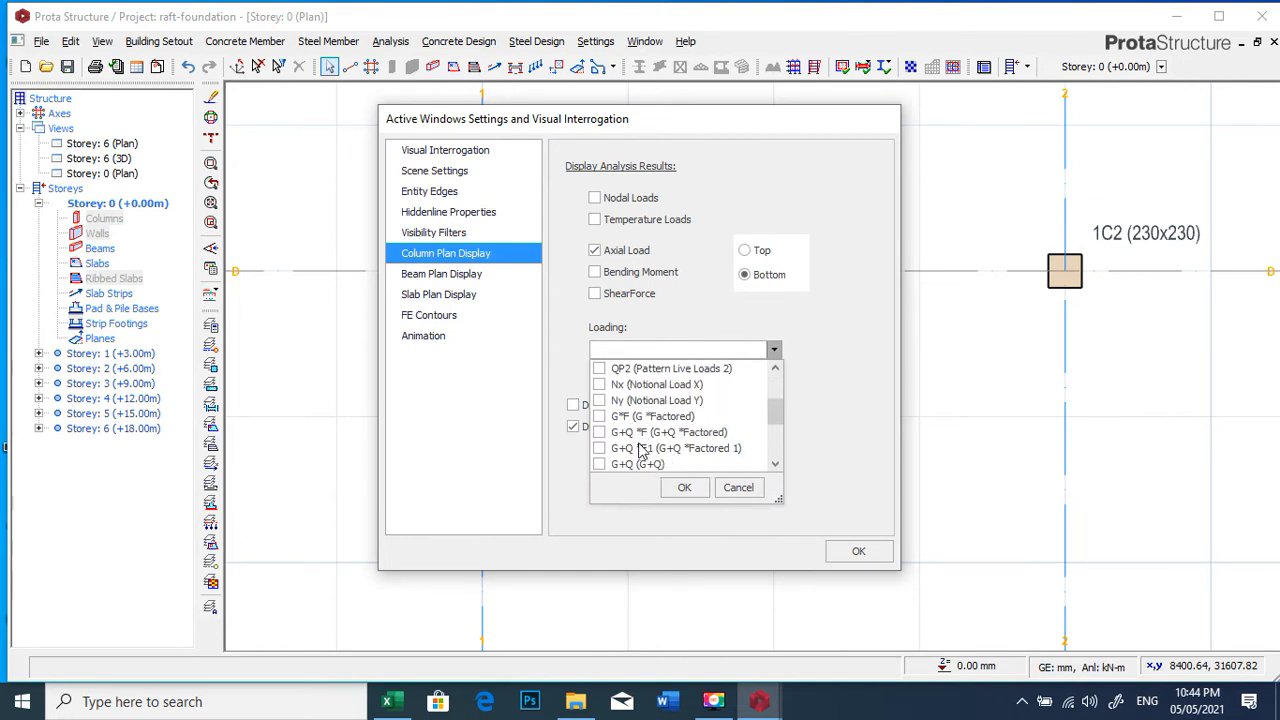
{"action": "left_click", "coordinate": [634, 434]}
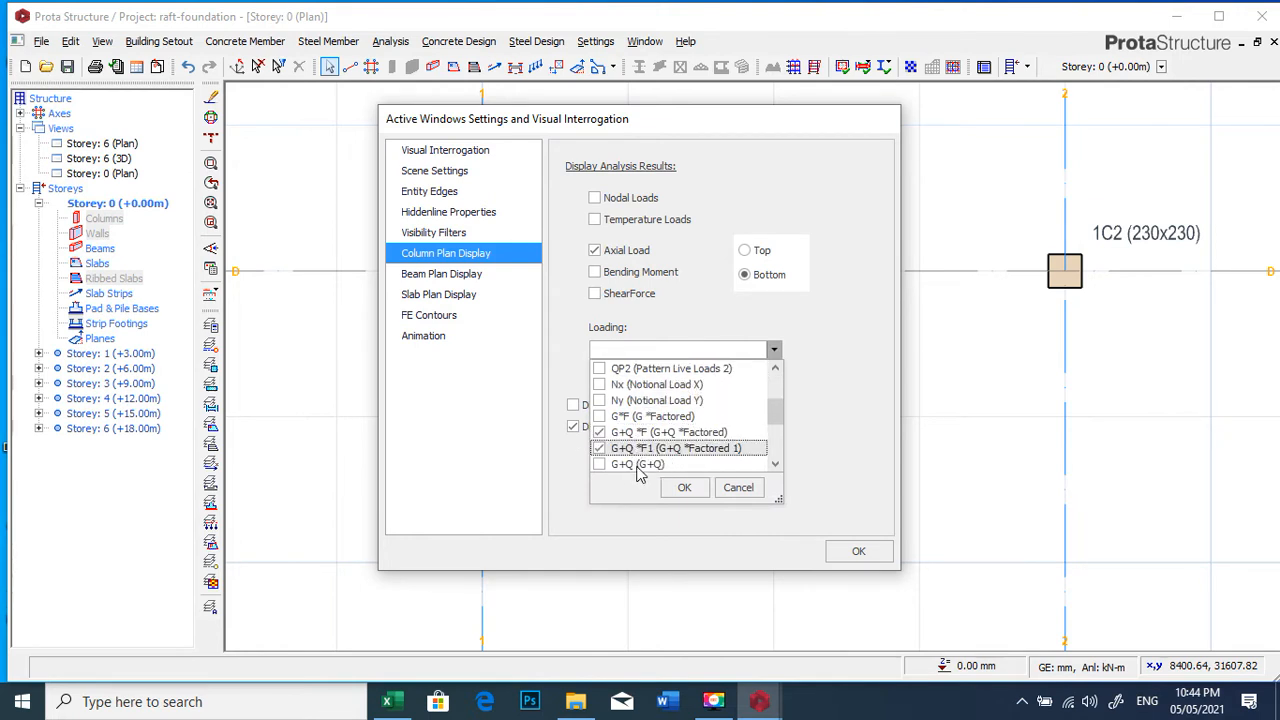
{"action": "scroll", "coordinate": [640, 472], "scroll_direction": "down", "scroll_amount": 1}
{"action": "left_click", "coordinate": [645, 417]}
{"action": "left_click", "coordinate": [645, 433]}
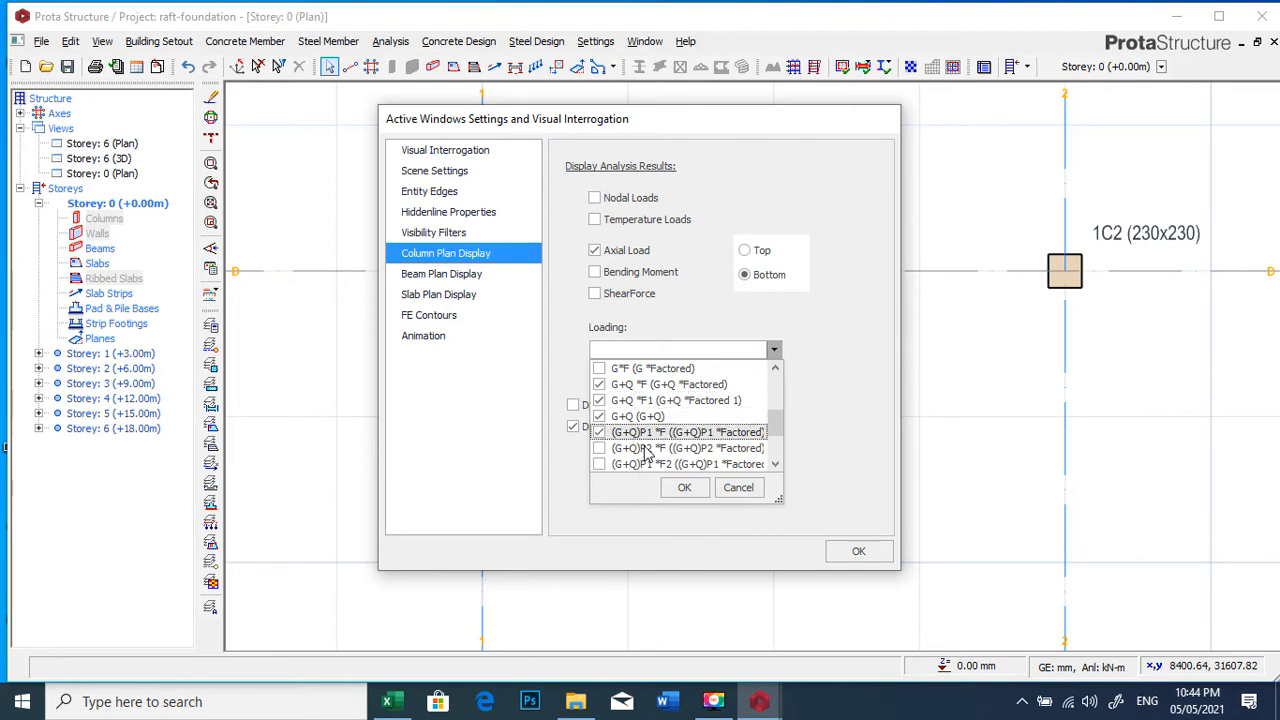
{"action": "left_click", "coordinate": [637, 450]}
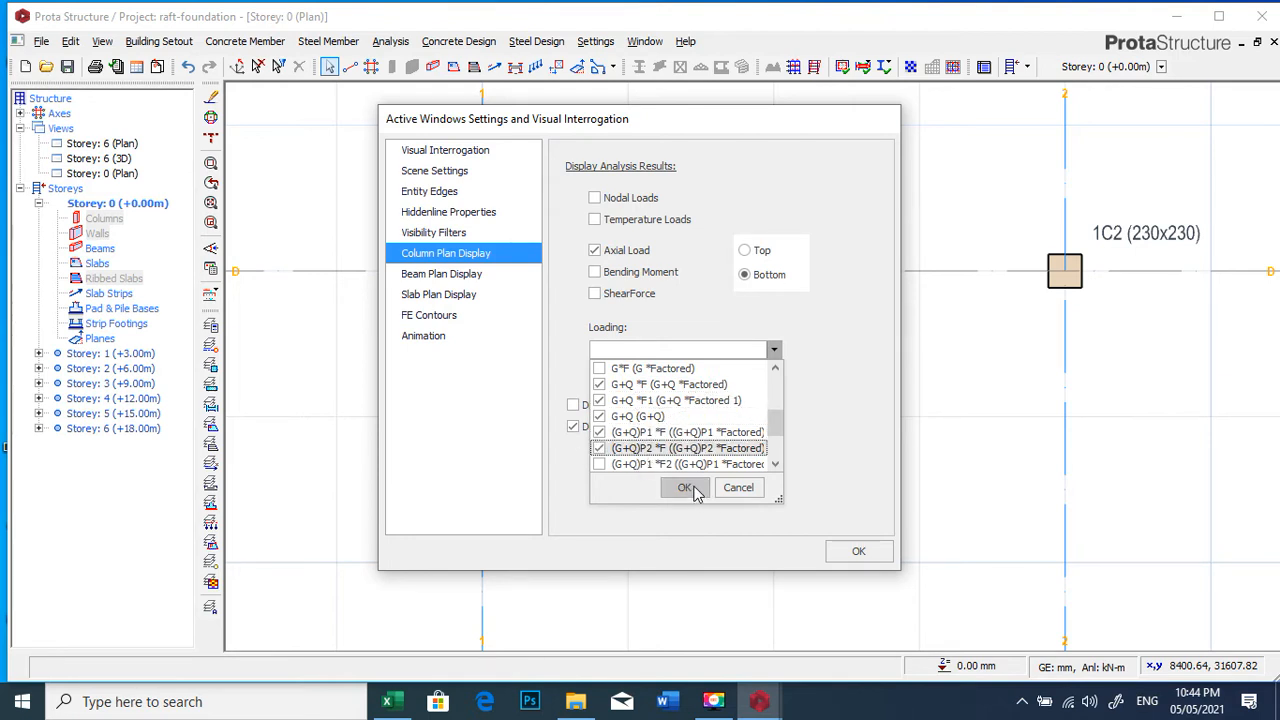
{"action": "left_click", "coordinate": [686, 488]}
{"action": "left_click", "coordinate": [851, 551]}
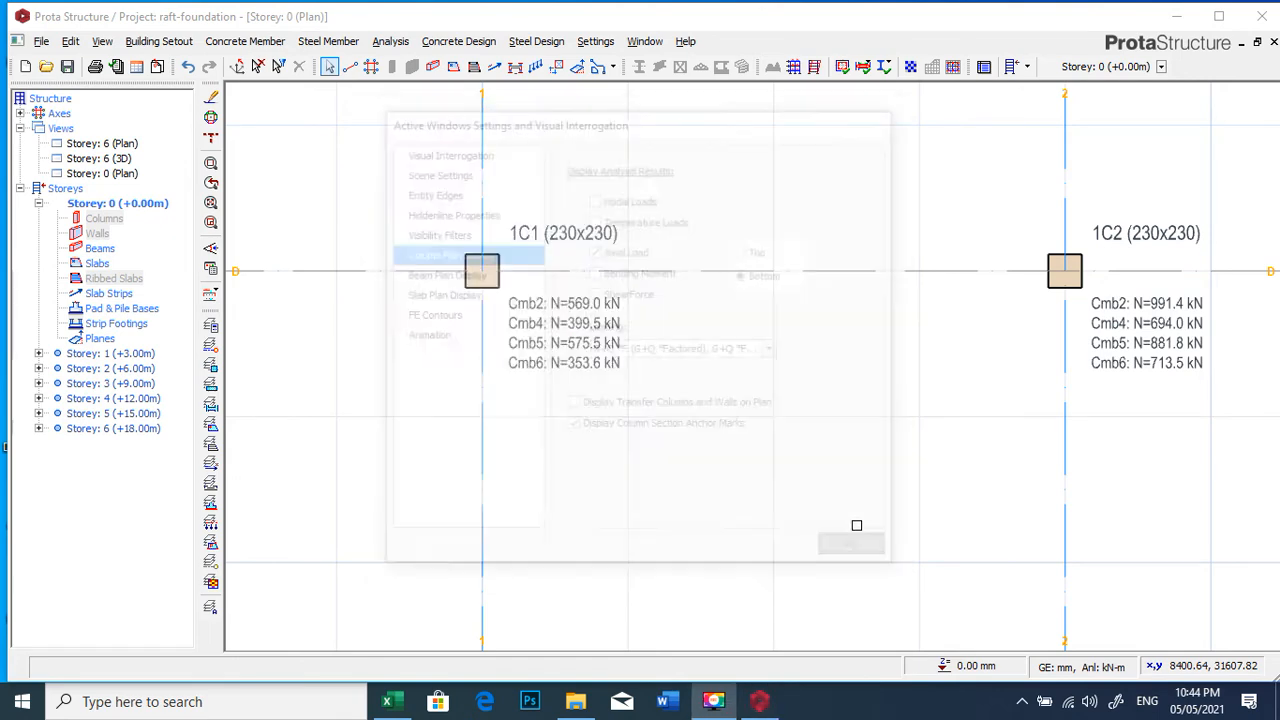
Examine the axial loads per load combination for columns 1C1, 1C2 and 1C3 along axis D
{"action": "scroll", "coordinate": [600, 347], "scroll_direction": "up", "scroll_amount": 2}
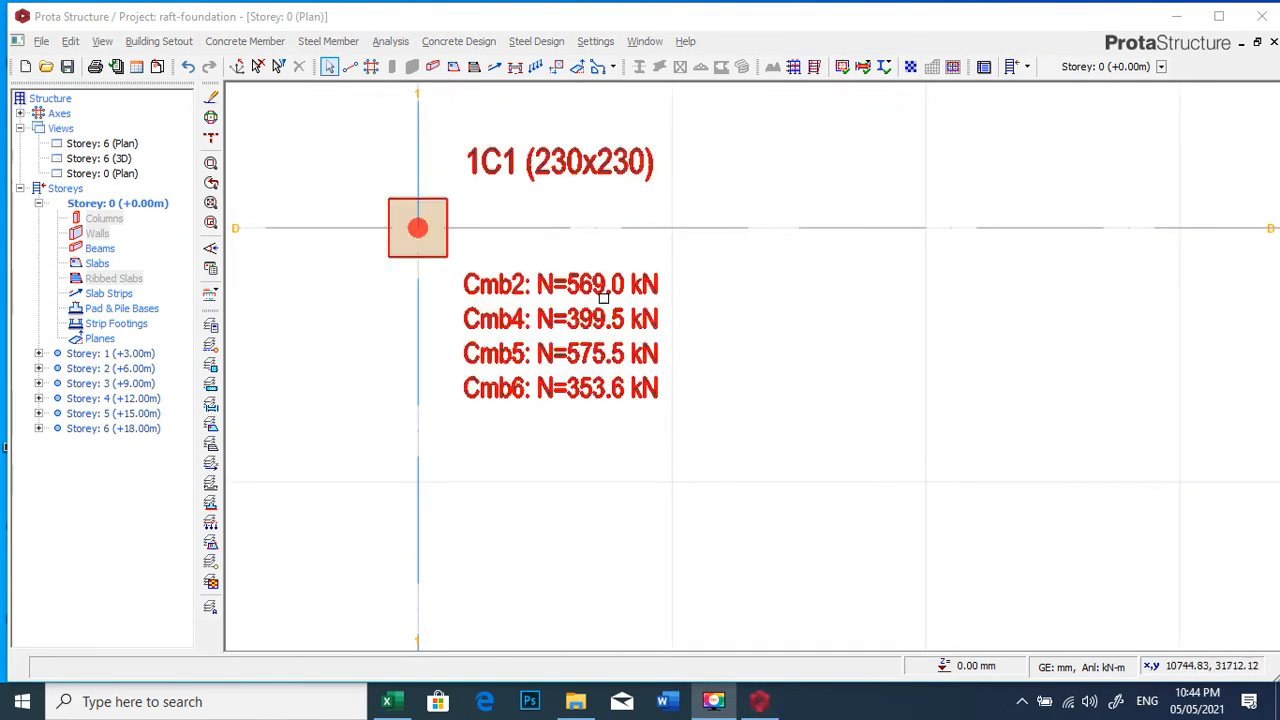
{"action": "scroll", "coordinate": [598, 335], "scroll_direction": "down", "scroll_amount": 4}
{"action": "scroll", "coordinate": [705, 310], "scroll_direction": "up", "scroll_amount": 5}
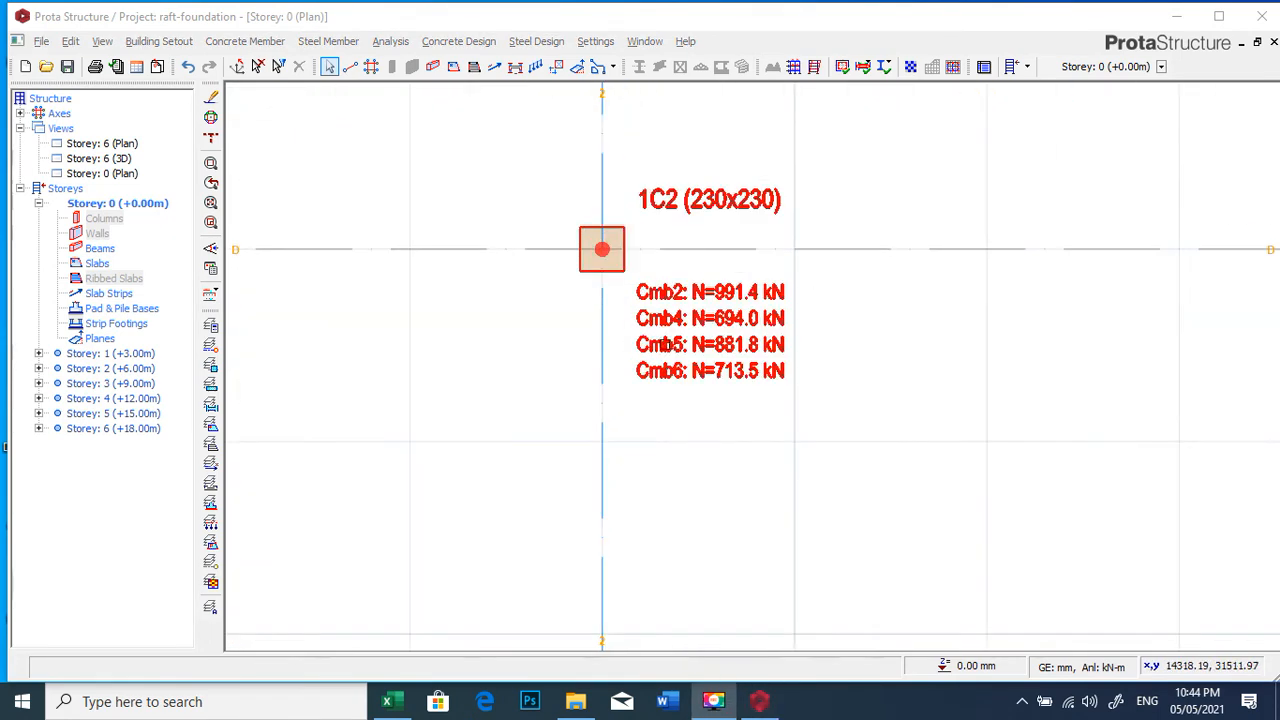
{"action": "scroll", "coordinate": [692, 400], "scroll_direction": "down", "scroll_amount": 3}
{"action": "scroll", "coordinate": [690, 312], "scroll_direction": "up", "scroll_amount": 5}
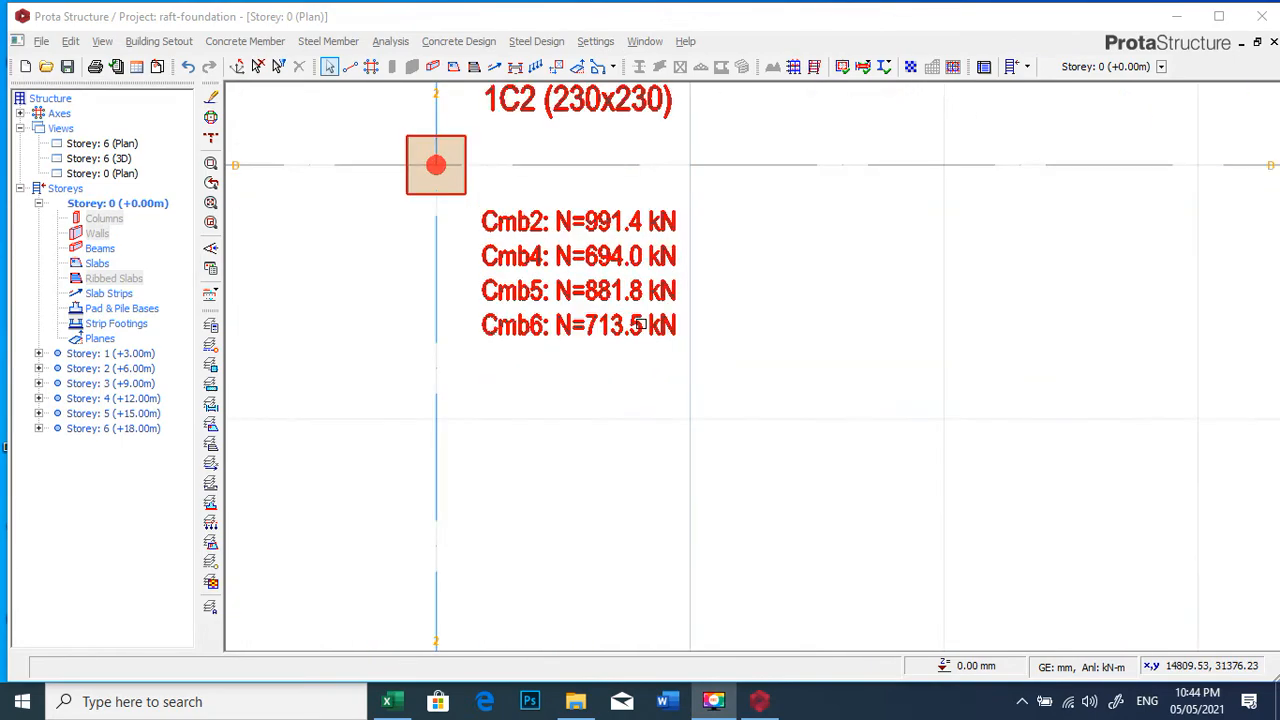
{"action": "scroll", "coordinate": [575, 253], "scroll_direction": "up", "scroll_amount": 2}
{"action": "scroll", "coordinate": [586, 251], "scroll_direction": "down", "scroll_amount": 5}
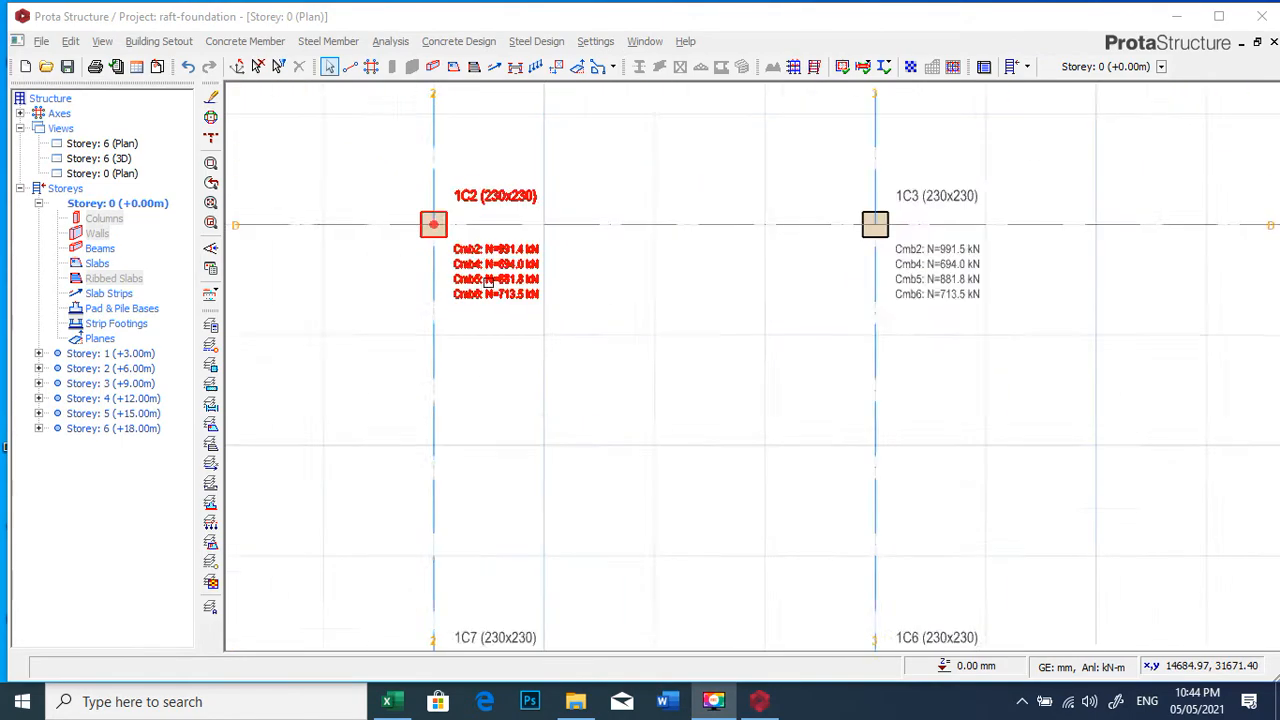
{"action": "scroll", "coordinate": [736, 265], "scroll_direction": "up", "scroll_amount": 4}
{"action": "scroll", "coordinate": [736, 265], "scroll_direction": "down", "scroll_amount": 5}
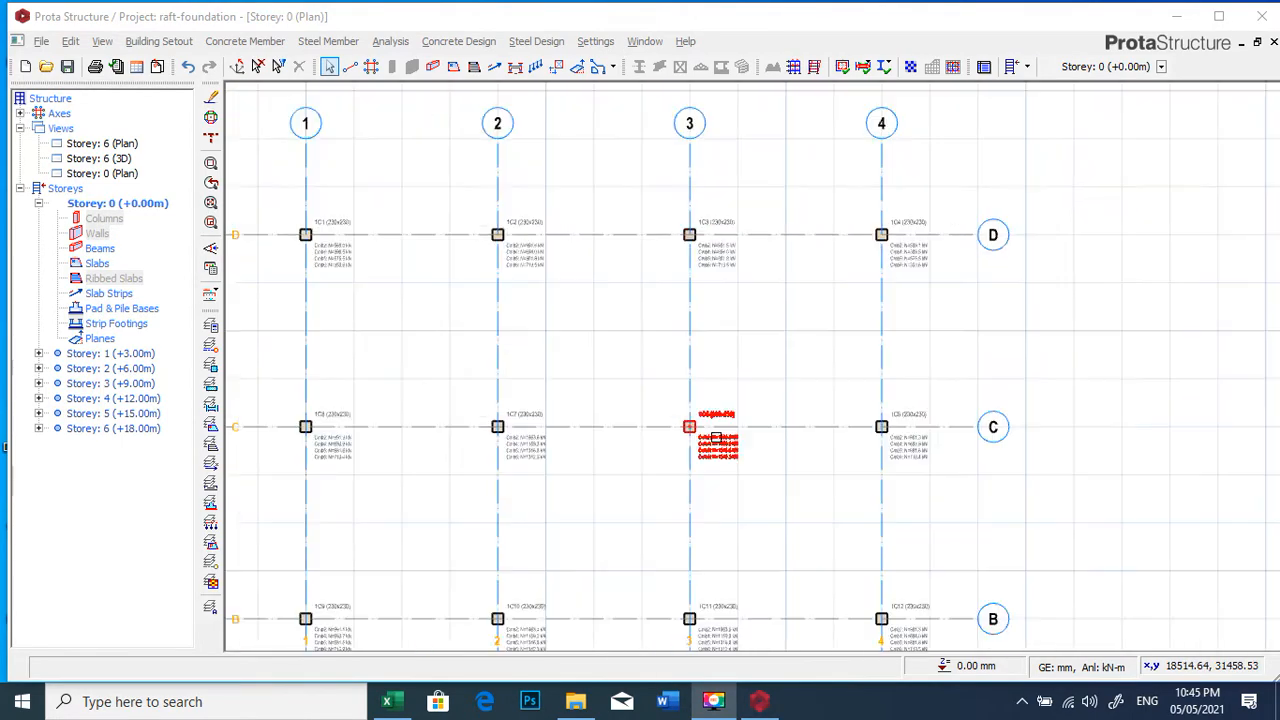
Examine the axial loads of the interior columns along axes C and B, including 1C6, 1C7, 1C10 and 1C11
{"action": "scroll", "coordinate": [730, 447], "scroll_direction": "up", "scroll_amount": 5}
{"action": "scroll", "coordinate": [723, 351], "scroll_direction": "down", "scroll_amount": 4}
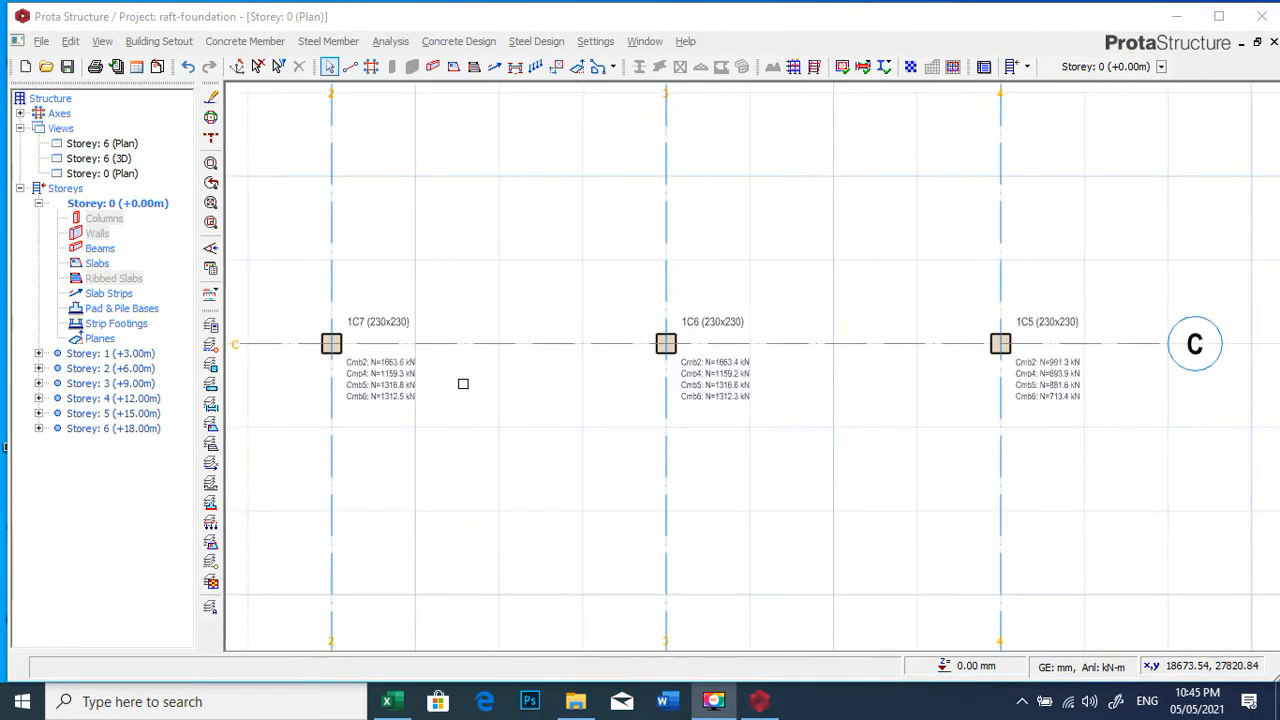
{"action": "scroll", "coordinate": [460, 380], "scroll_direction": "up", "scroll_amount": 4}
{"action": "scroll", "coordinate": [452, 333], "scroll_direction": "down", "scroll_amount": 5}
{"action": "scroll", "coordinate": [437, 470], "scroll_direction": "up", "scroll_amount": 6}
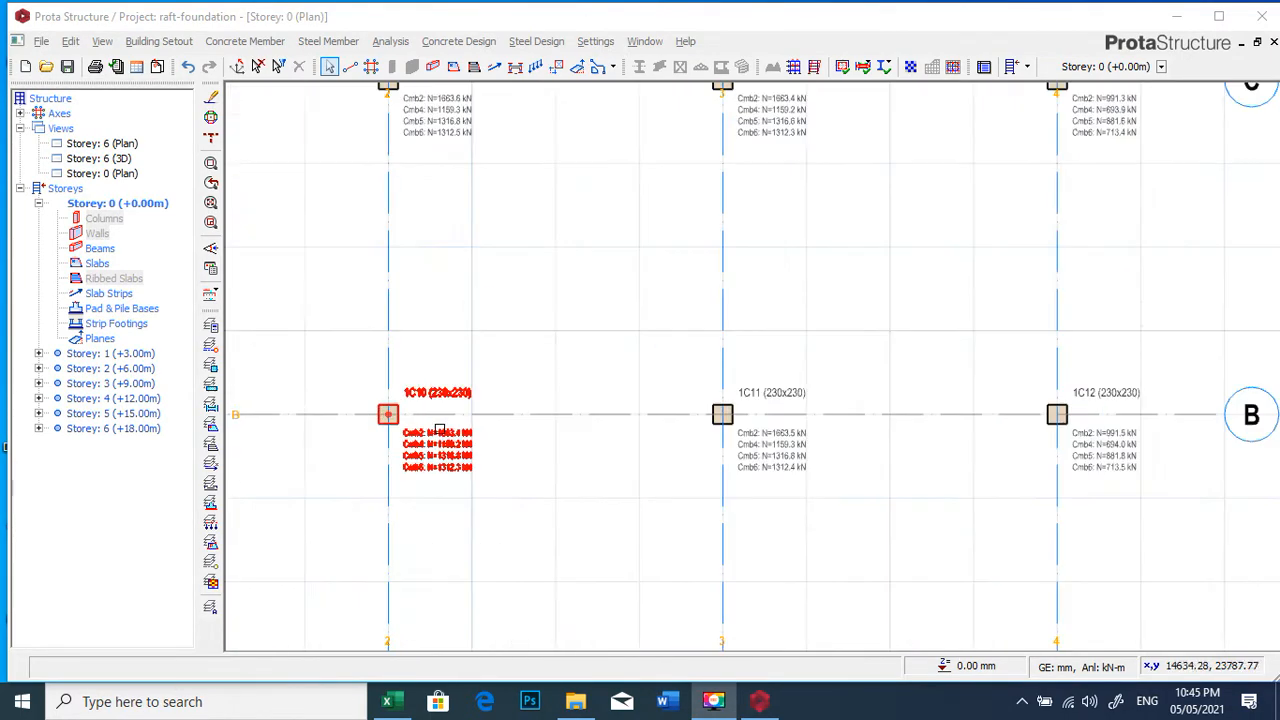
{"action": "scroll", "coordinate": [395, 319], "scroll_direction": "down", "scroll_amount": 3}
{"action": "scroll", "coordinate": [1063, 356], "scroll_direction": "up", "scroll_amount": 3}
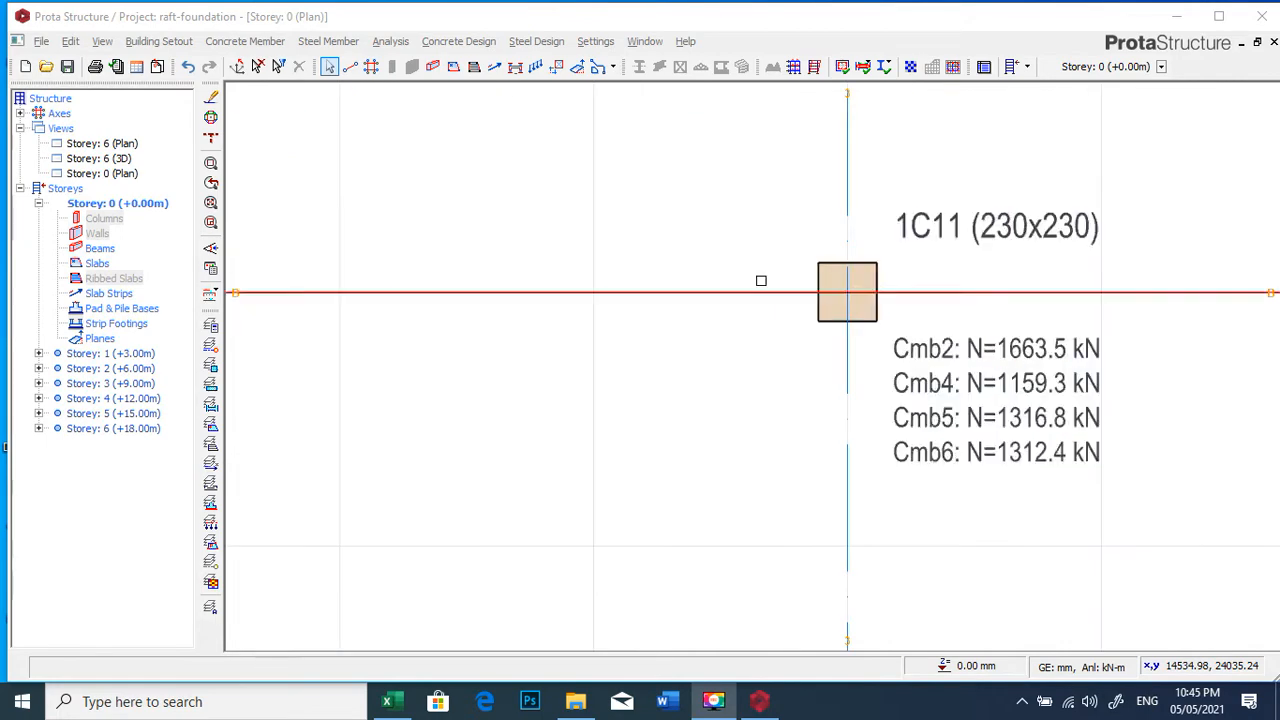
{"action": "scroll", "coordinate": [1000, 330], "scroll_direction": "down", "scroll_amount": 4}
{"action": "scroll", "coordinate": [1000, 337], "scroll_direction": "up", "scroll_amount": 4}
{"action": "scroll", "coordinate": [981, 262], "scroll_direction": "down", "scroll_amount": 4}
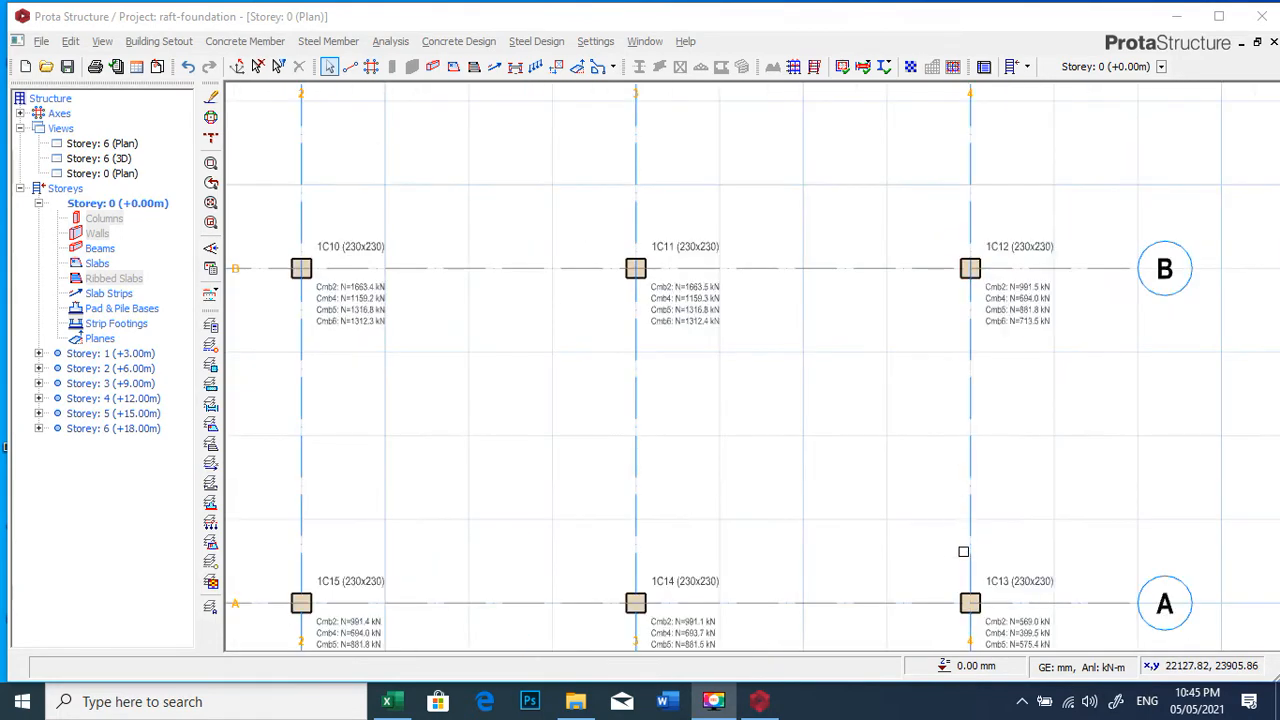
Compare the axial loads of columns 1C13, 1C14 and 1C15 on axis A and inspect the details of column 1C10
{"action": "scroll", "coordinate": [951, 421], "scroll_direction": "up", "scroll_amount": 4}
{"action": "scroll", "coordinate": [951, 421], "scroll_direction": "down", "scroll_amount": 4}
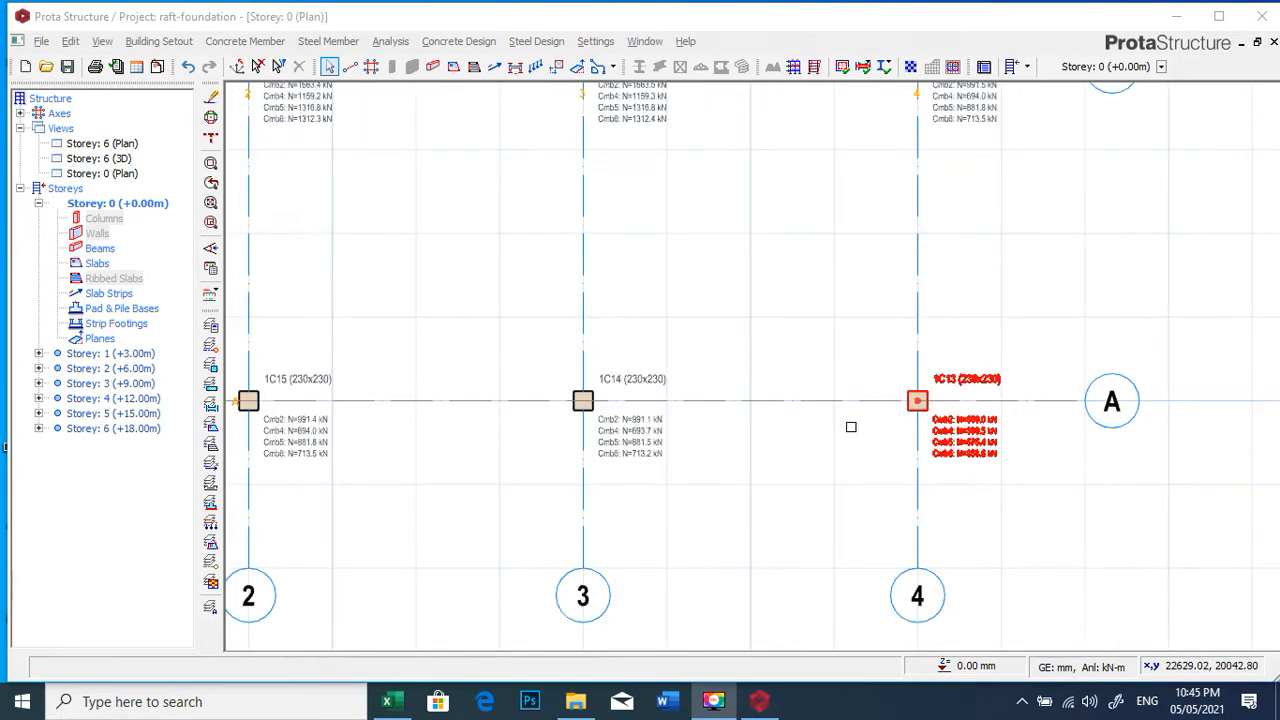
{"action": "scroll", "coordinate": [575, 385], "scroll_direction": "up", "scroll_amount": 5}
{"action": "scroll", "coordinate": [703, 439], "scroll_direction": "down", "scroll_amount": 2}
{"action": "scroll", "coordinate": [702, 439], "scroll_direction": "down", "scroll_amount": 1}
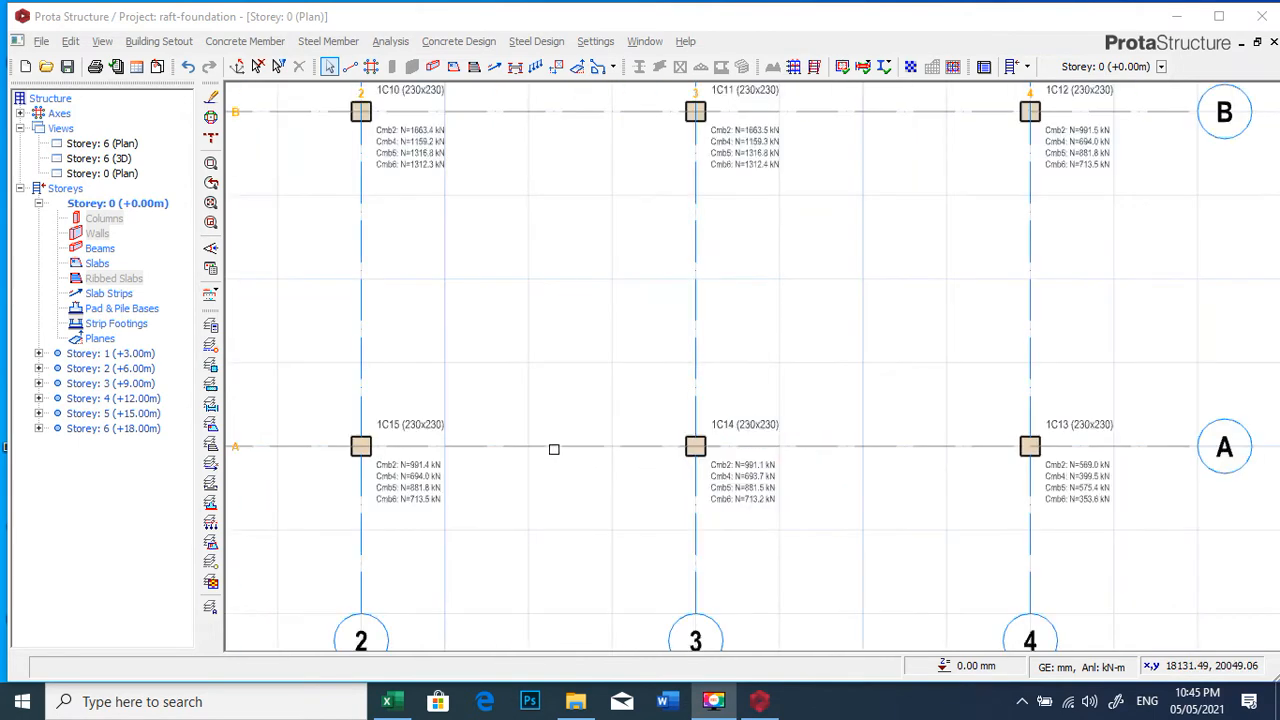
{"action": "scroll", "coordinate": [393, 329], "scroll_direction": "down", "scroll_amount": 3}
{"action": "scroll", "coordinate": [395, 320], "scroll_direction": "up", "scroll_amount": 3}
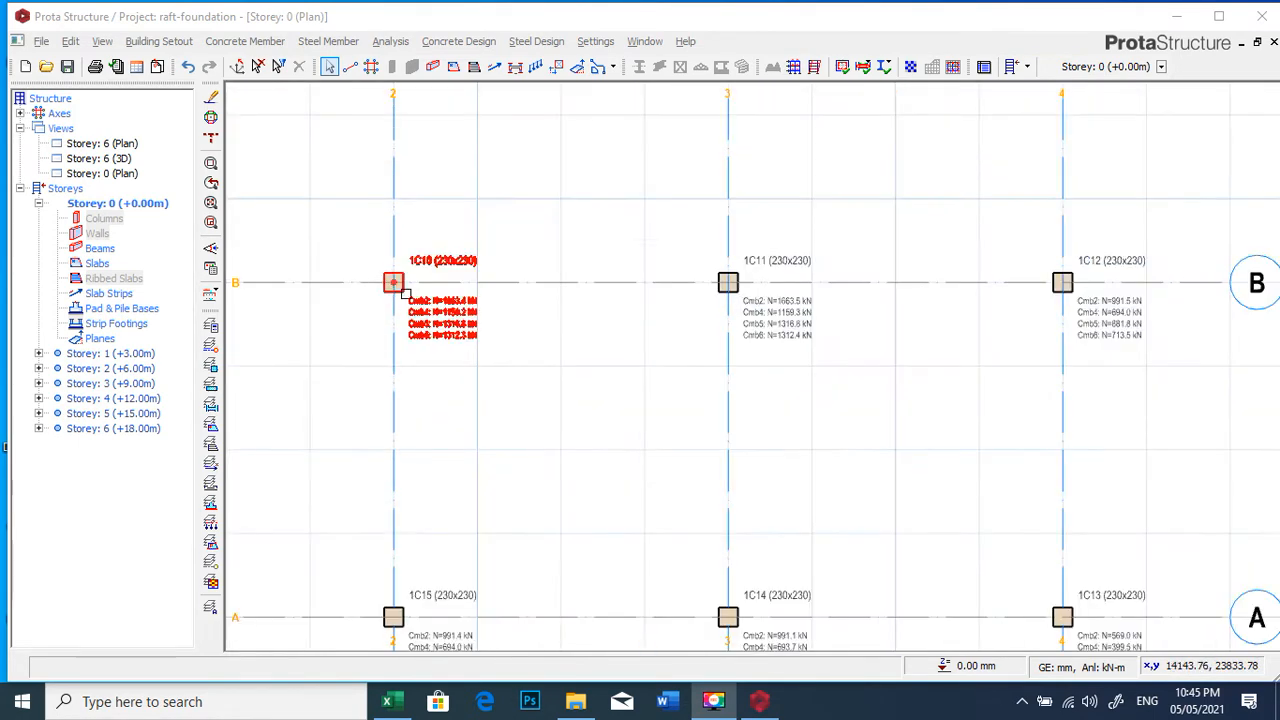
{"action": "mouse_move", "coordinate": [405, 292]}
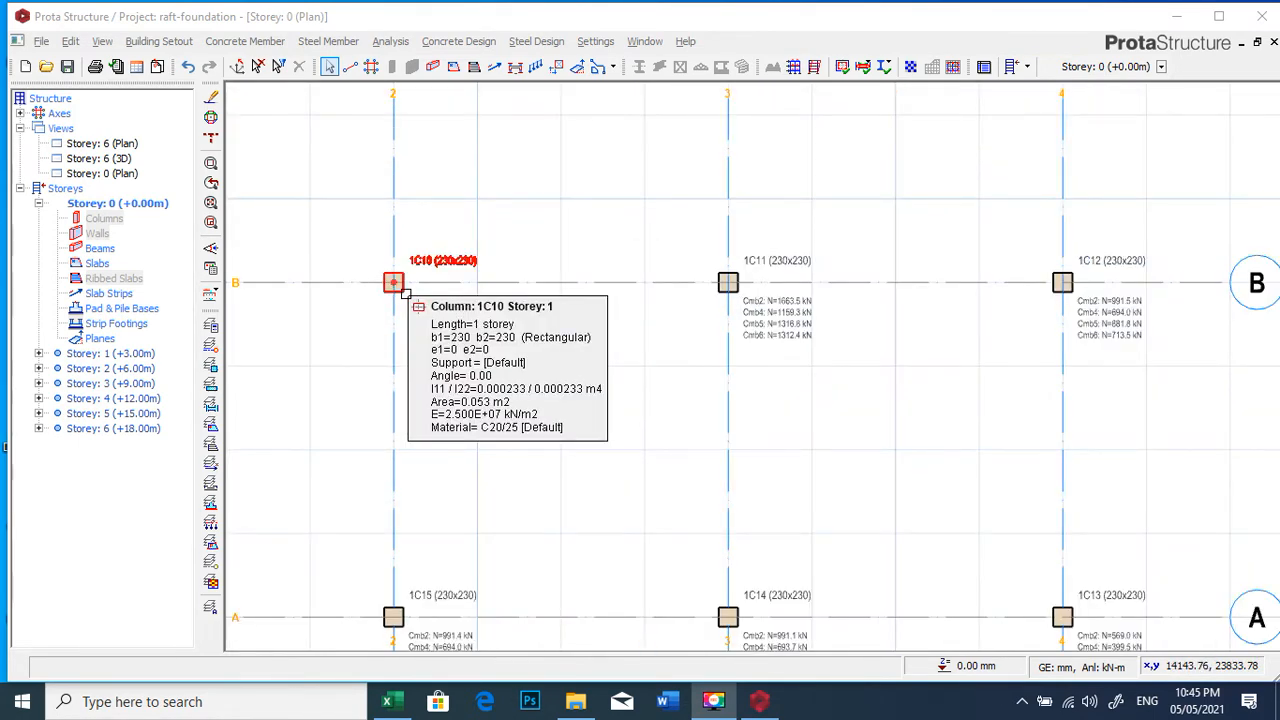
{"action": "scroll", "coordinate": [726, 330], "scroll_direction": "down", "scroll_amount": 4}
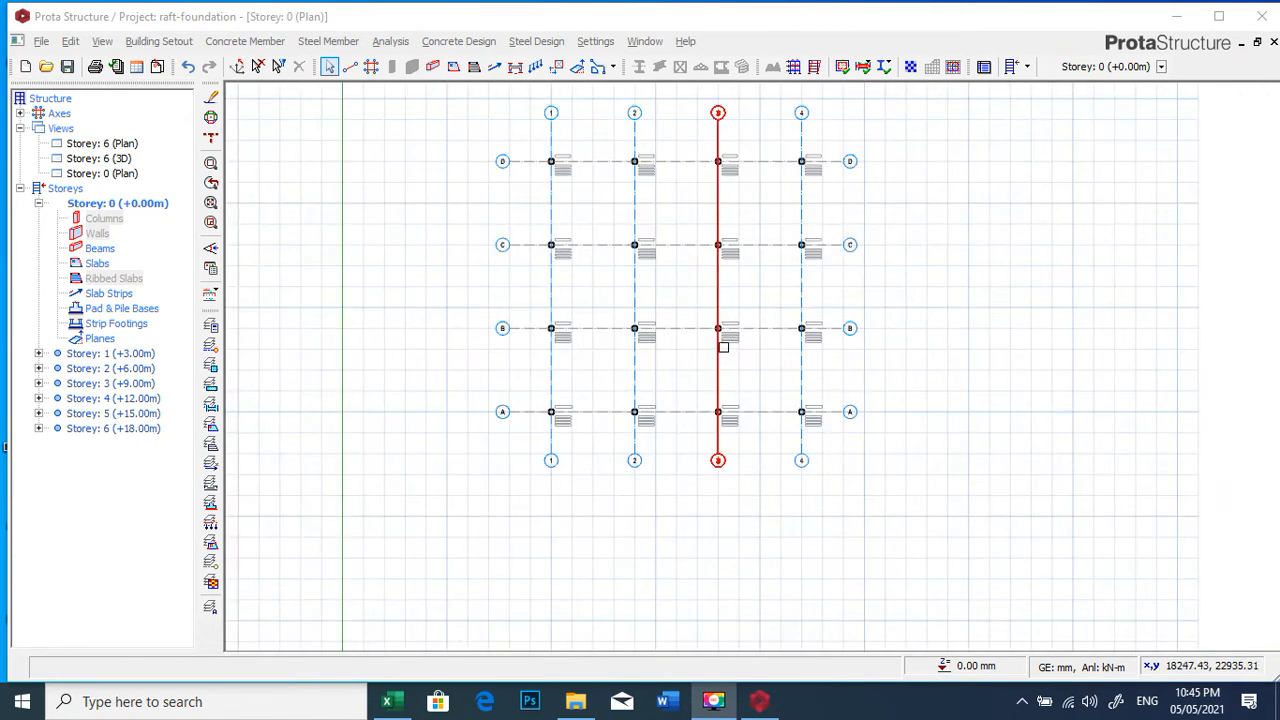
Review the whole column layout and recheck the combination axial loads of column 1C3 on axis D
{"action": "mouse_move", "coordinate": [722, 273]}
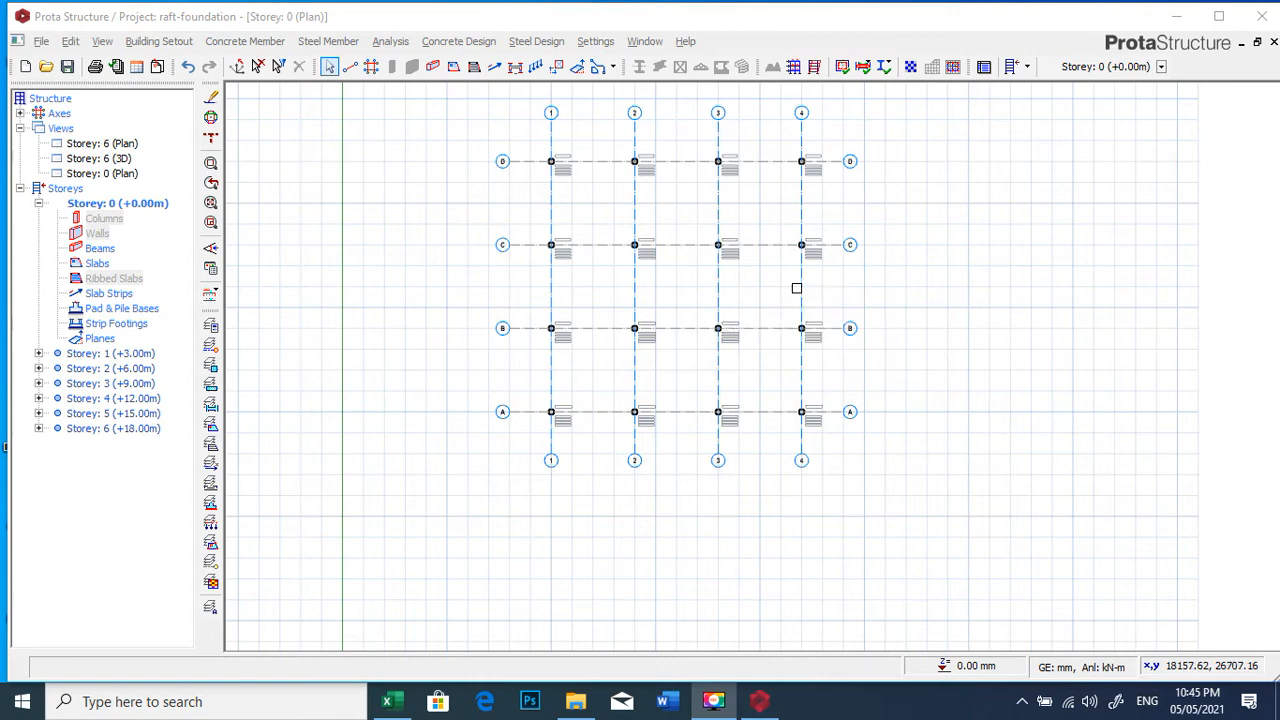
{"action": "scroll", "coordinate": [634, 210], "scroll_direction": "up", "scroll_amount": 5}
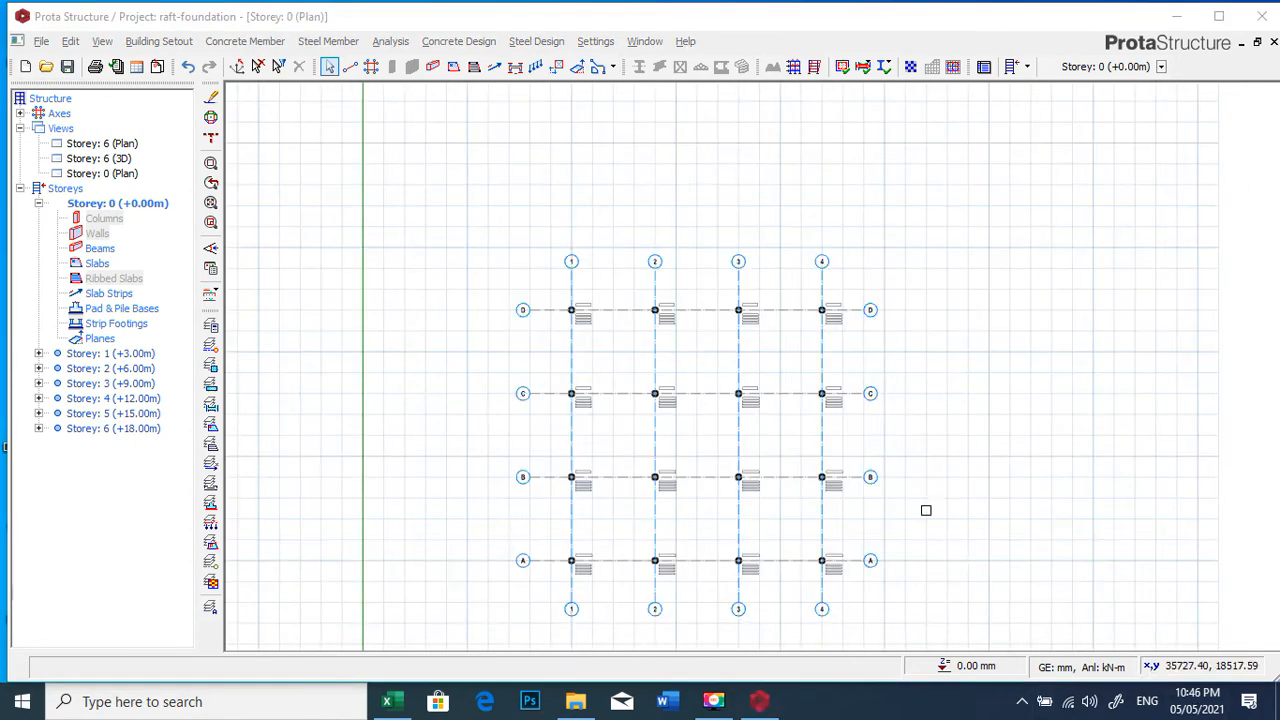
{"action": "left_click", "coordinate": [677, 252]}
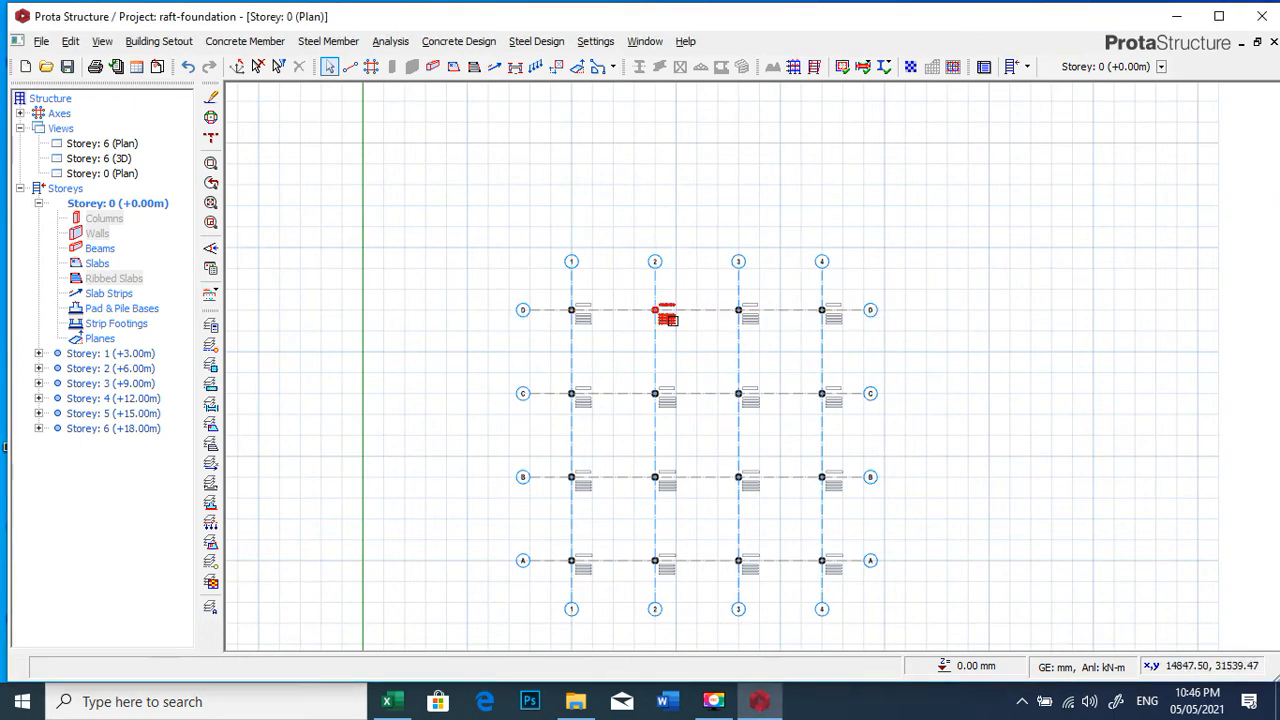
{"action": "scroll", "coordinate": [697, 318], "scroll_direction": "up", "scroll_amount": 3}
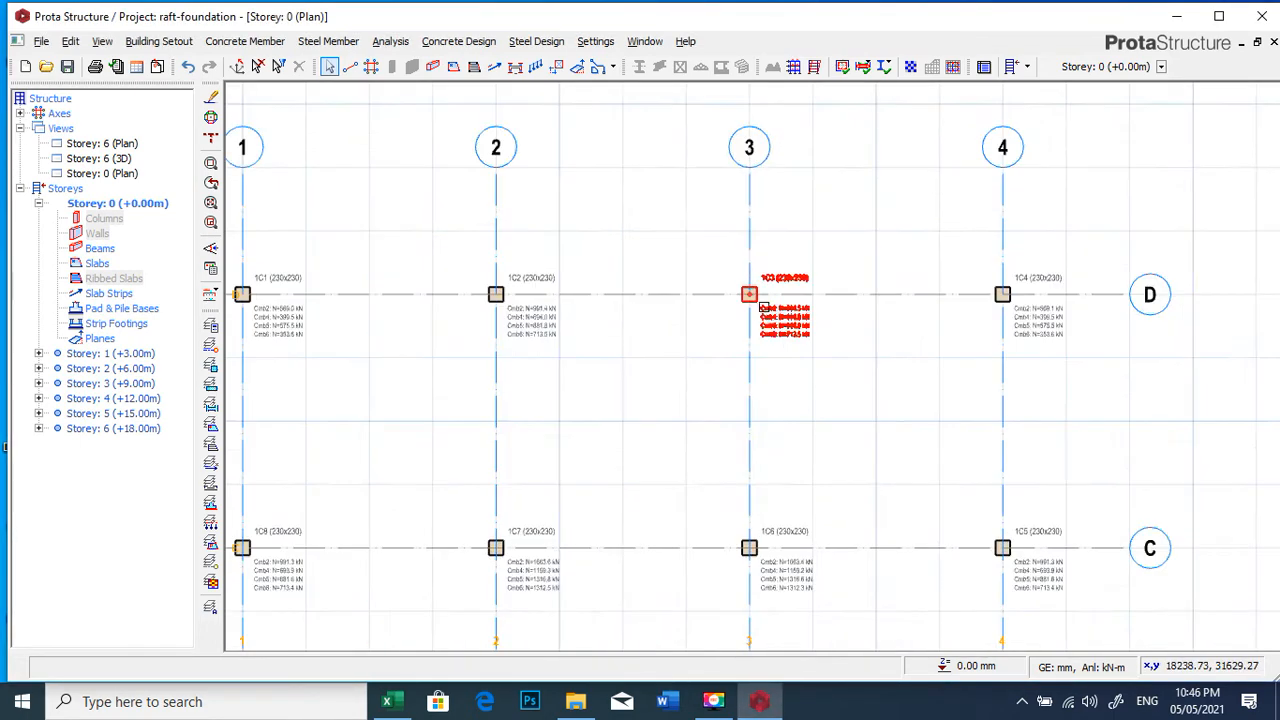
{"action": "scroll", "coordinate": [720, 229], "scroll_direction": "down", "scroll_amount": 2}
{"action": "scroll", "coordinate": [713, 236], "scroll_direction": "up", "scroll_amount": 4}
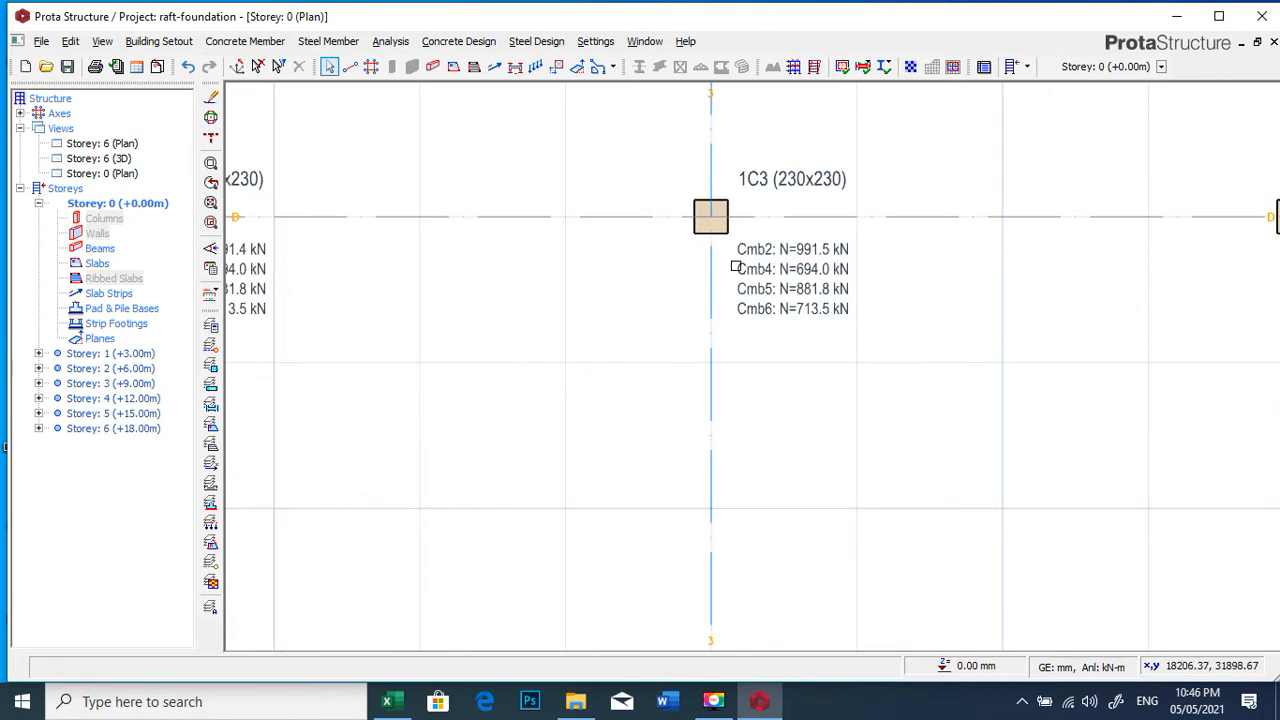
Insert a pad base at column 1C3 on axis D and calculate its design with the preset footing data
{"action": "scroll", "coordinate": [738, 266], "scroll_direction": "down", "scroll_amount": 1}
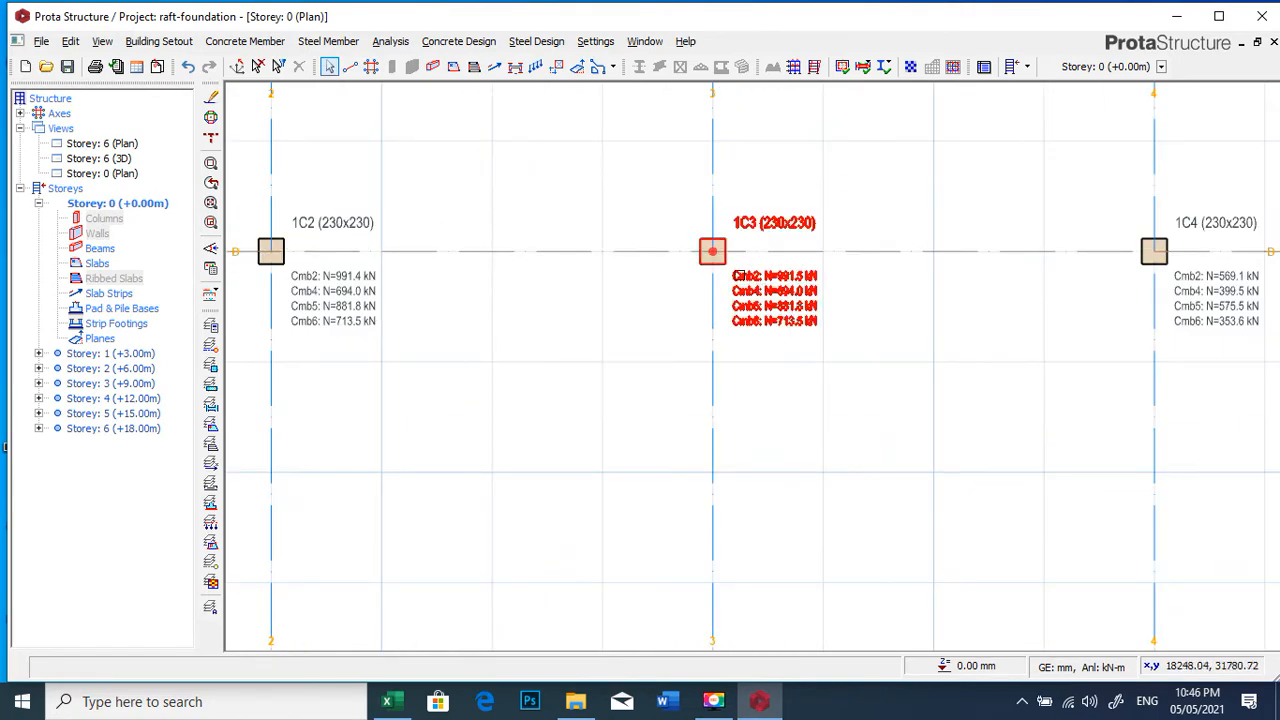
{"action": "scroll", "coordinate": [745, 280], "scroll_direction": "down", "scroll_amount": 3}
{"action": "scroll", "coordinate": [723, 240], "scroll_direction": "up", "scroll_amount": 1}
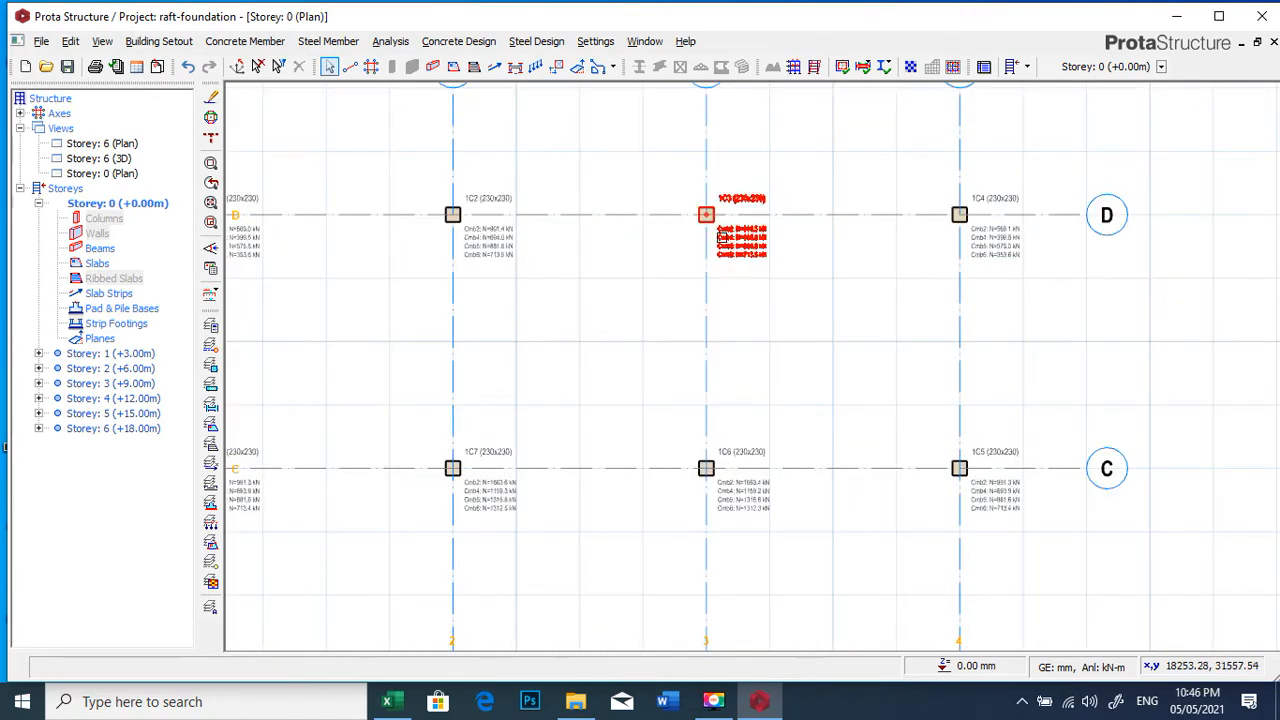
{"action": "left_click", "coordinate": [708, 215]}
{"action": "right_click", "coordinate": [716, 216]}
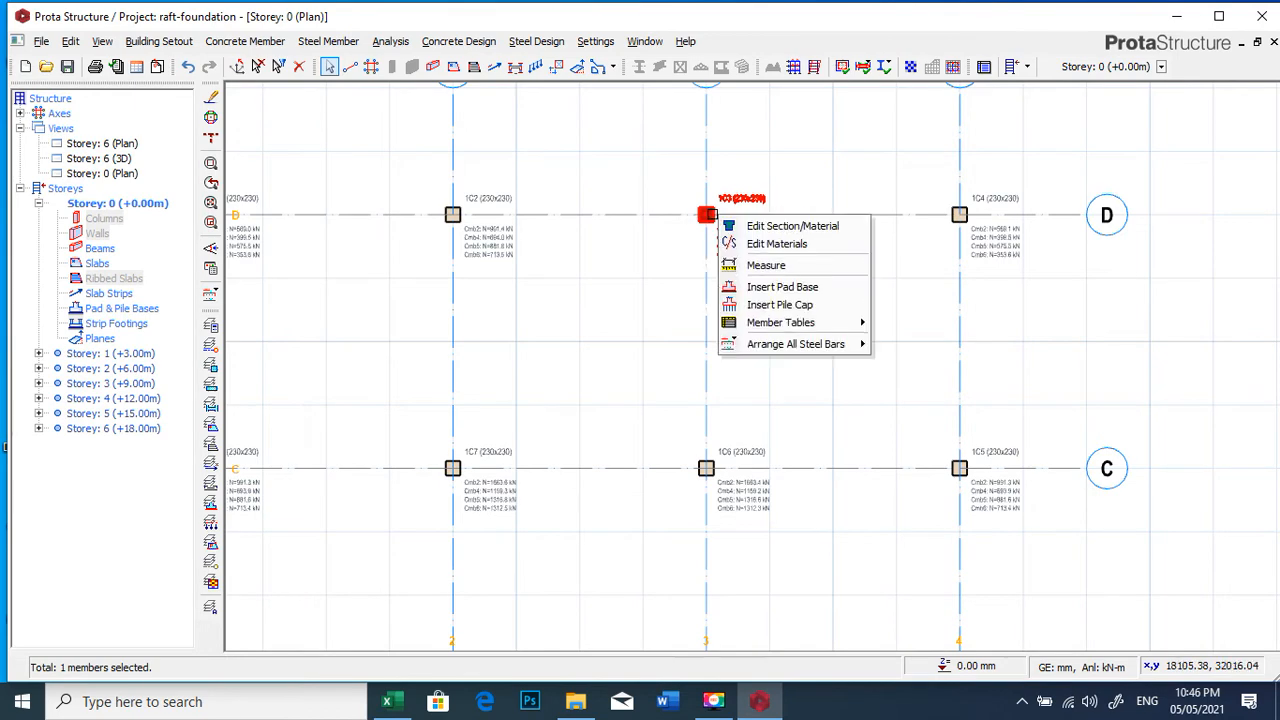
{"action": "left_click", "coordinate": [772, 288]}
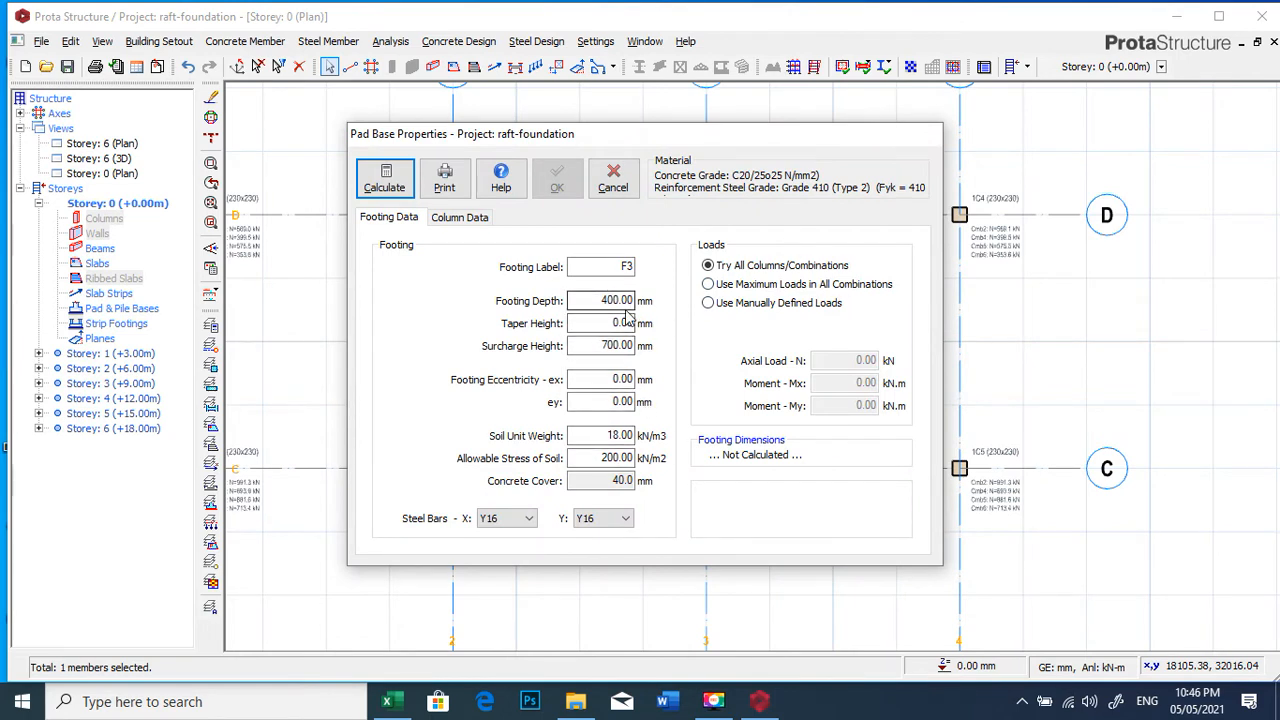
{"action": "double_click", "coordinate": [620, 460]}
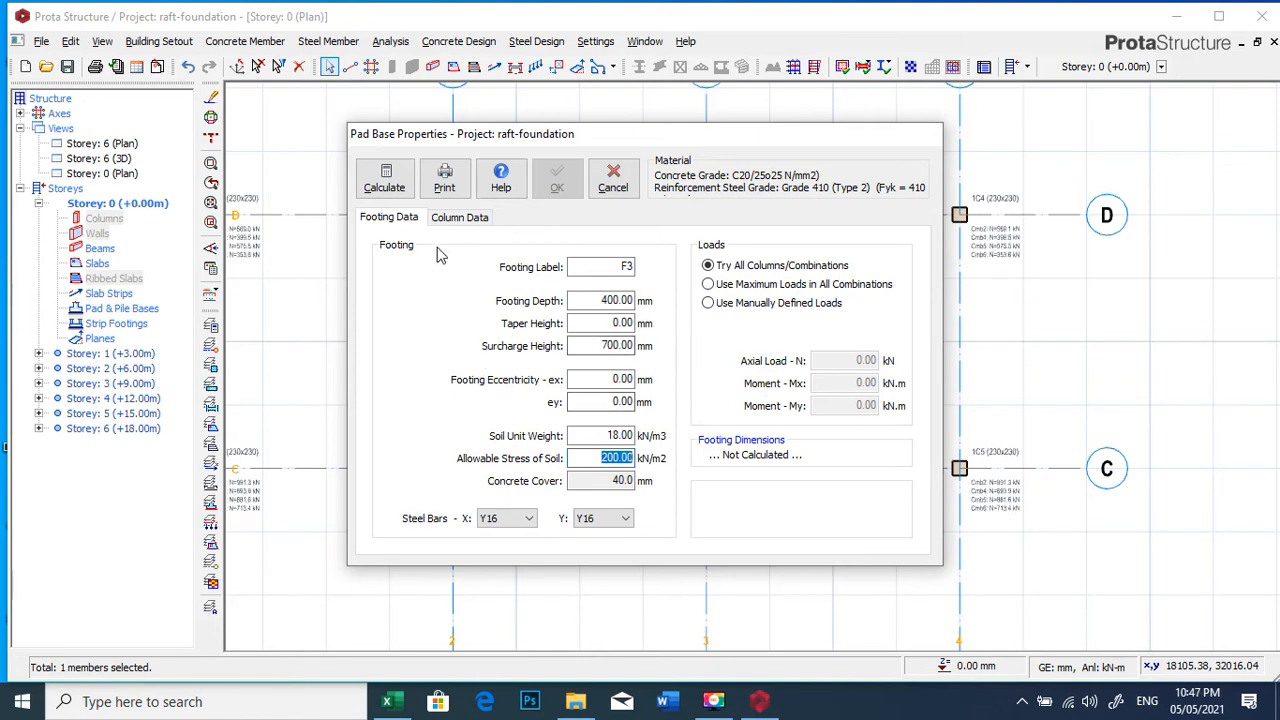
{"action": "left_click", "coordinate": [385, 178]}
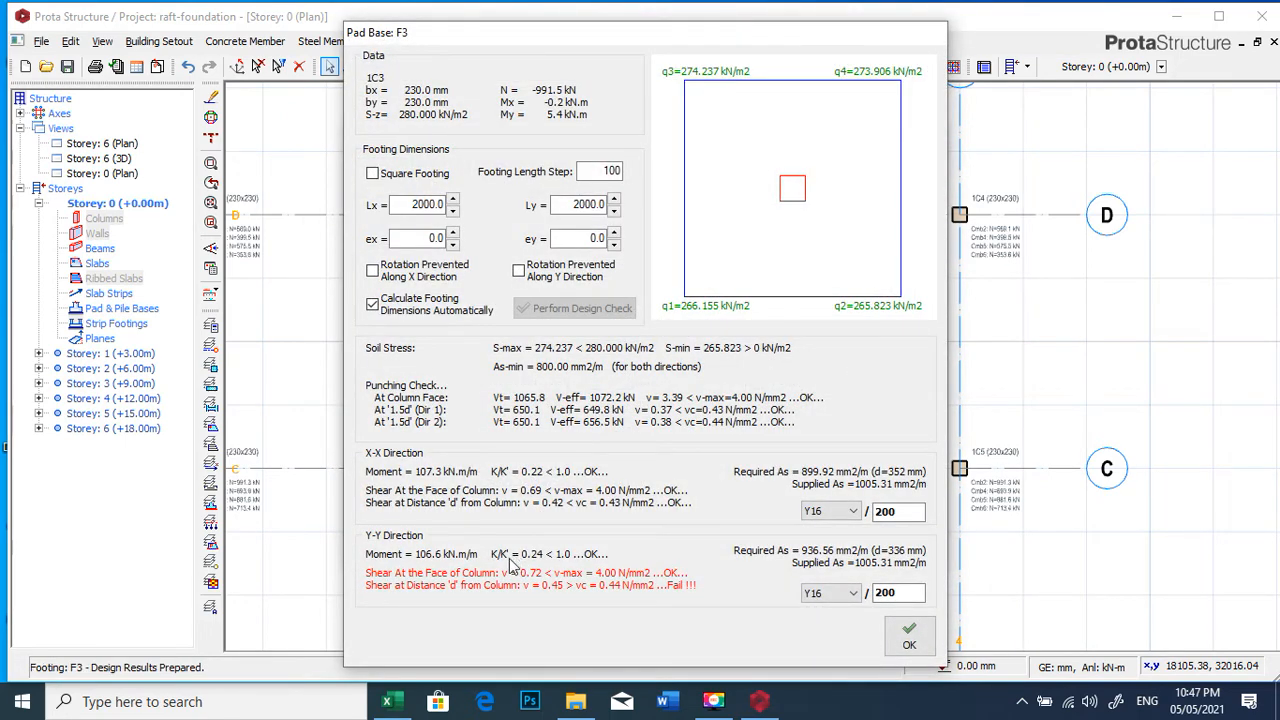
Make the pad base of column 1C3 a square footing, enlarge it to 2400 x 2400 mm and accept the design
{"action": "left_click", "coordinate": [373, 174]}
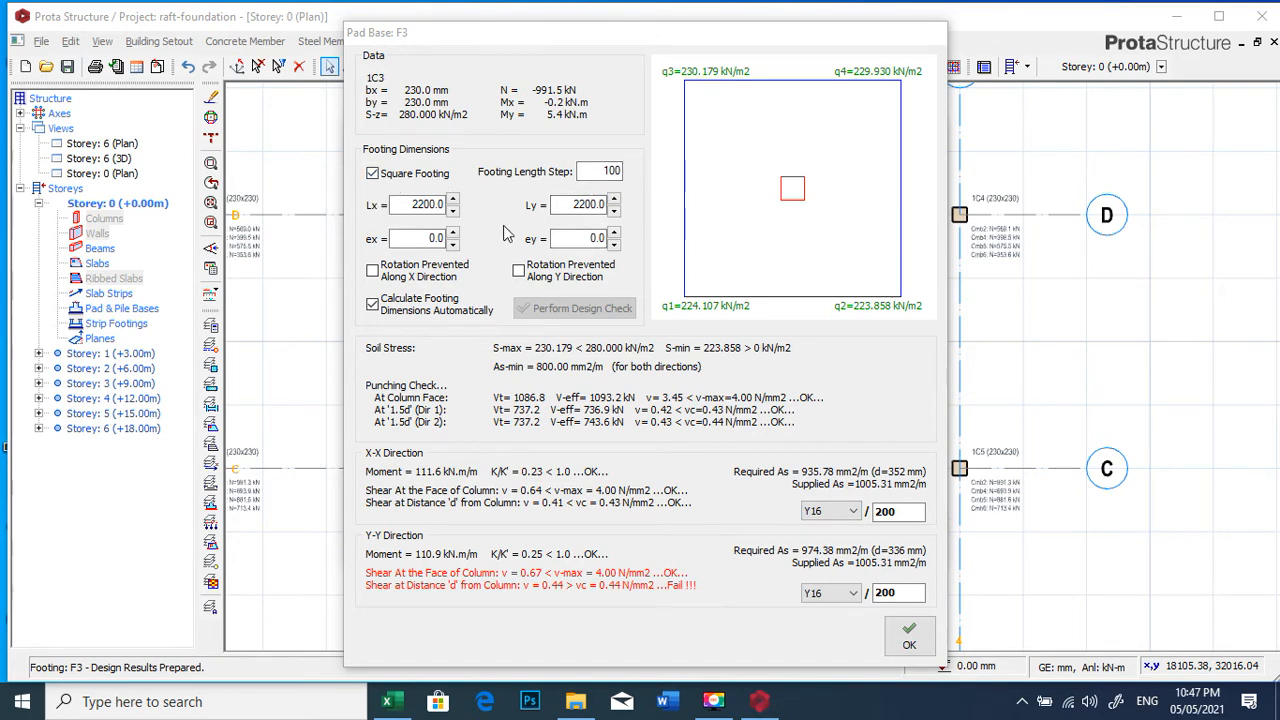
{"action": "left_click", "coordinate": [615, 199]}
{"action": "left_click", "coordinate": [615, 199]}
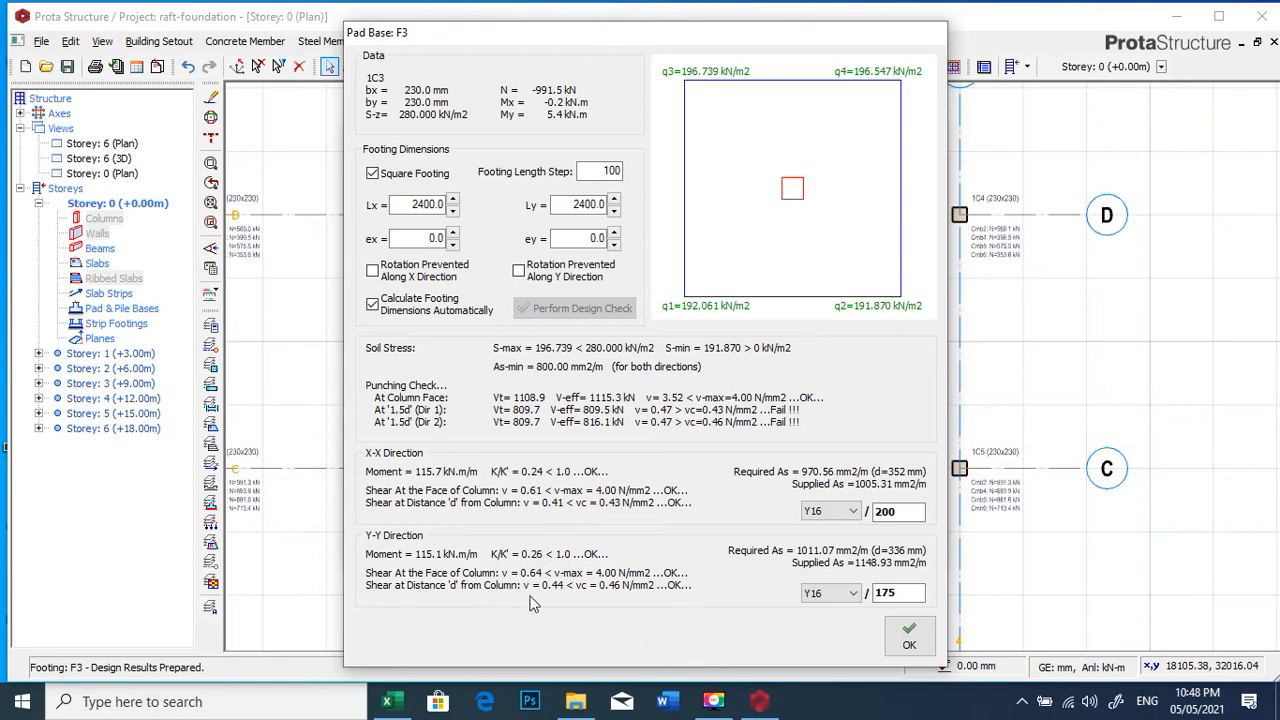
{"action": "left_click", "coordinate": [912, 643]}
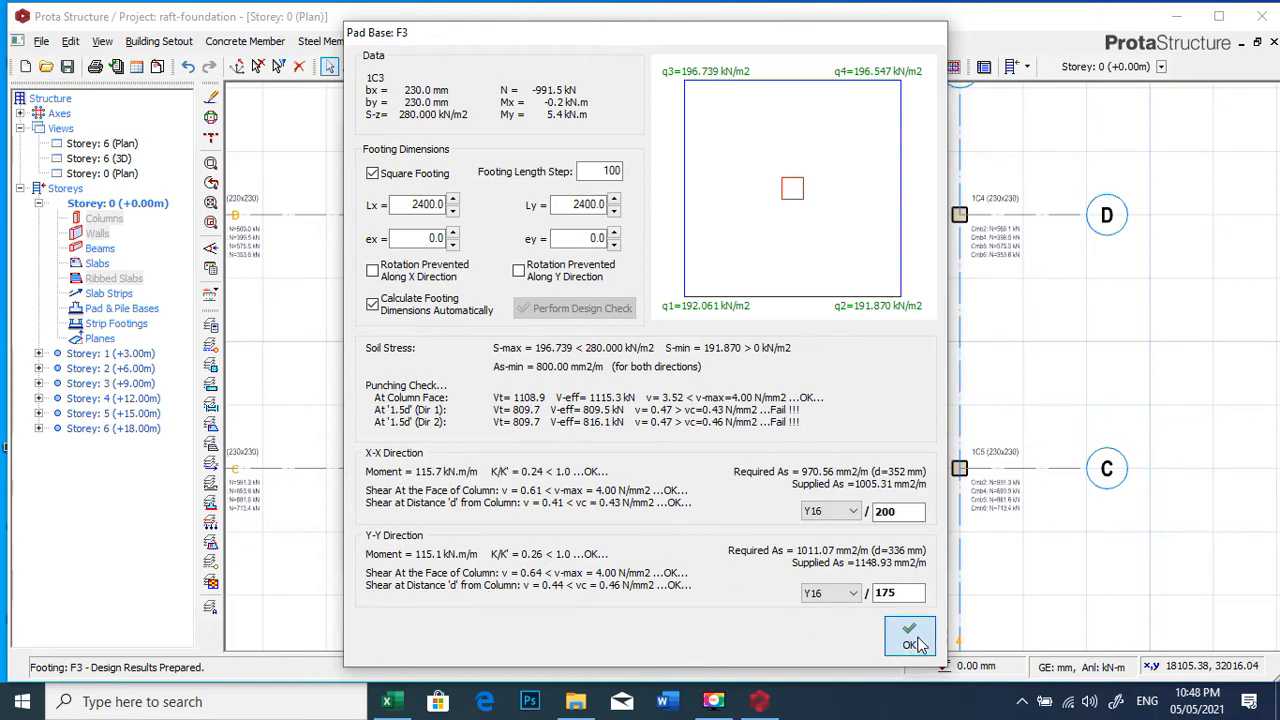
{"action": "left_click", "coordinate": [558, 183]}
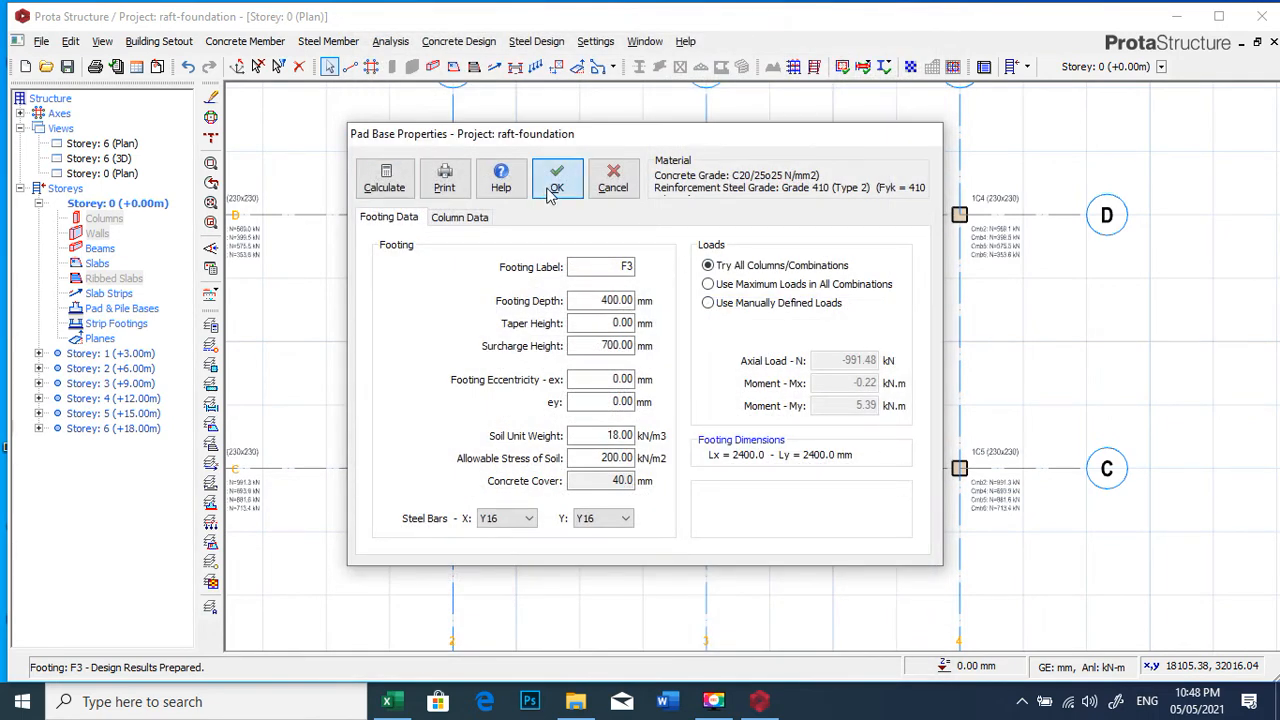
Insert a pad base at interior column 1C6 on axis C and calculate its design with the preset footing data
{"action": "scroll", "coordinate": [713, 356], "scroll_direction": "down", "scroll_amount": 1}
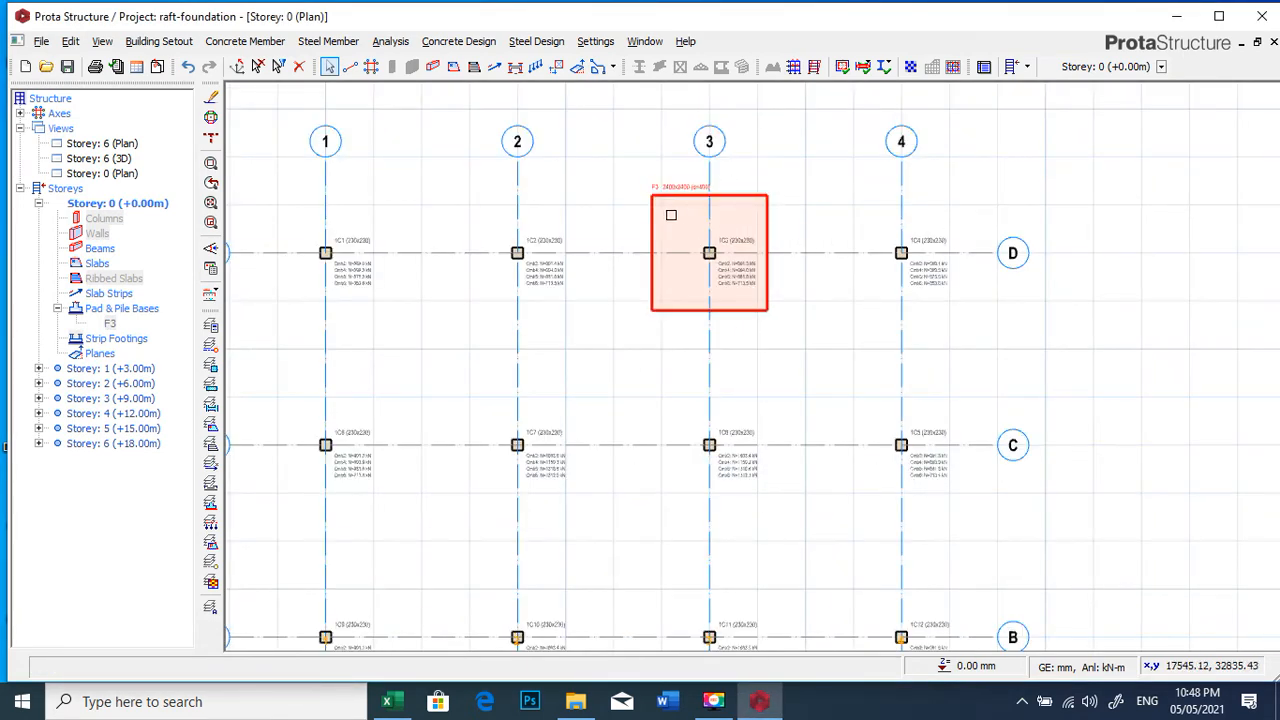
{"action": "scroll", "coordinate": [770, 218], "scroll_direction": "up", "scroll_amount": 1}
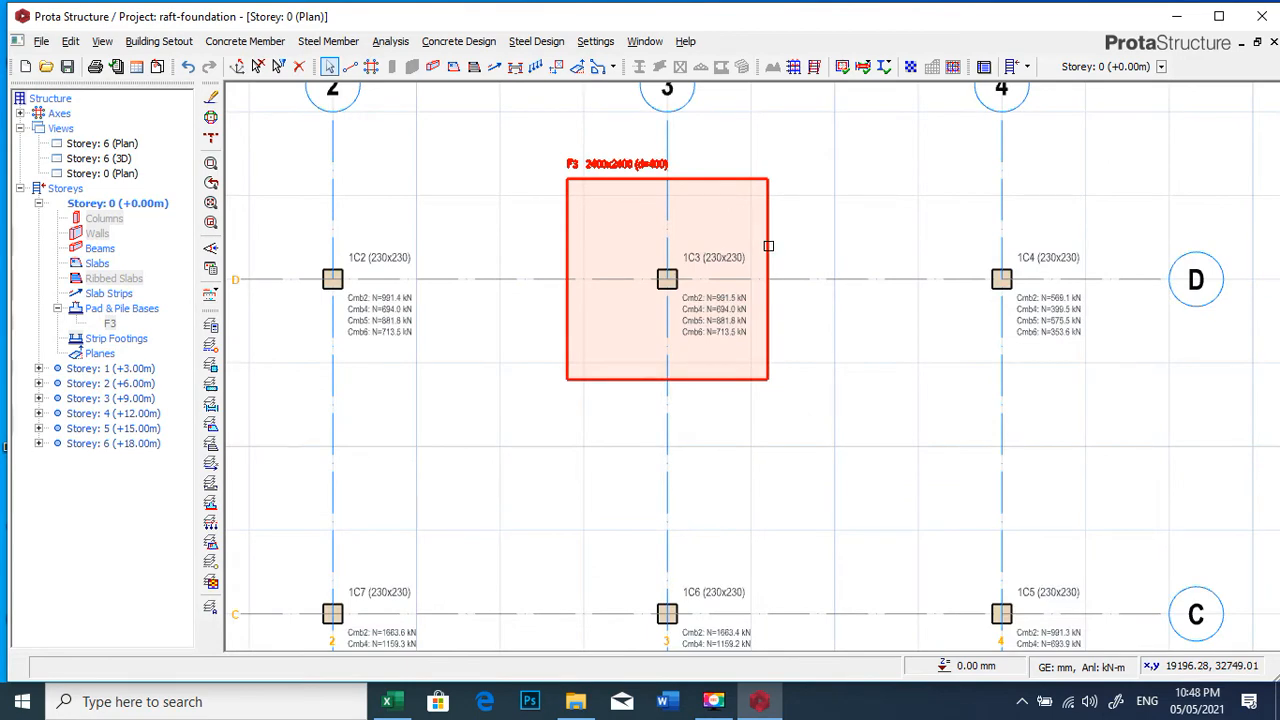
{"action": "scroll", "coordinate": [768, 246], "scroll_direction": "down", "scroll_amount": 1}
{"action": "scroll", "coordinate": [698, 210], "scroll_direction": "up", "scroll_amount": 1}
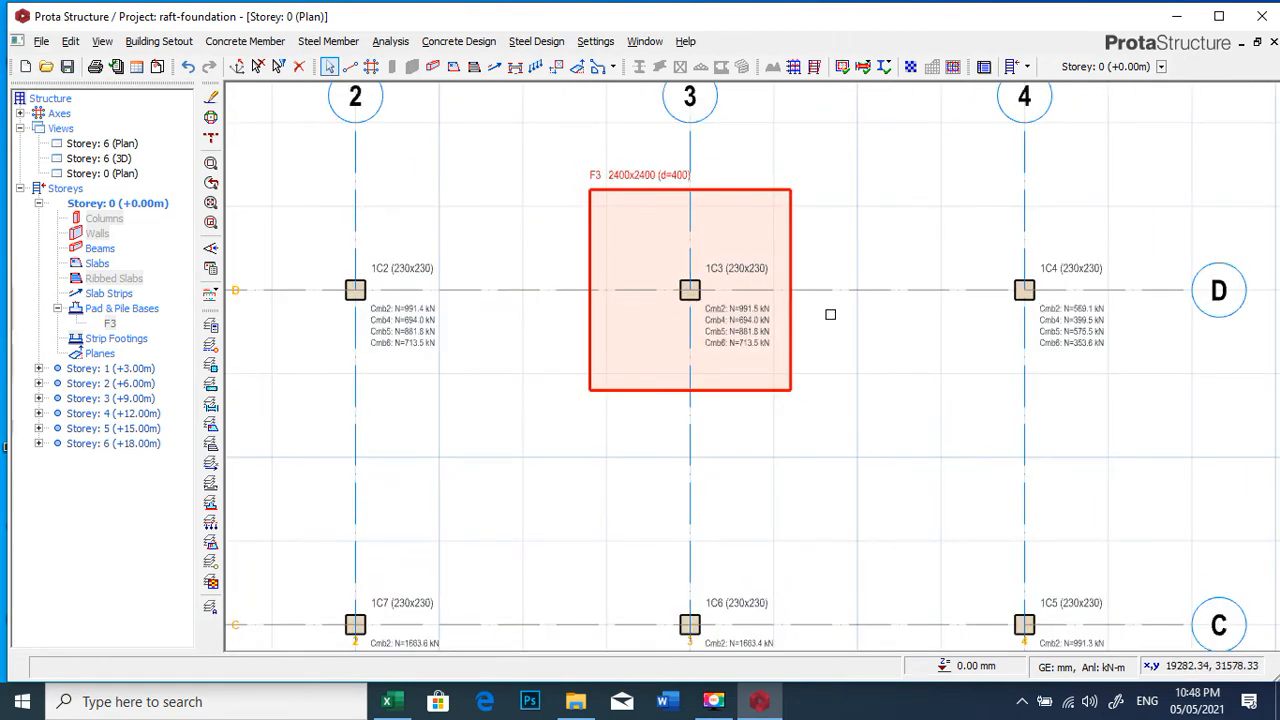
{"action": "scroll", "coordinate": [834, 291], "scroll_direction": "down", "scroll_amount": 1}
{"action": "scroll", "coordinate": [773, 500], "scroll_direction": "up", "scroll_amount": 2}
{"action": "scroll", "coordinate": [734, 369], "scroll_direction": "up", "scroll_amount": 1}
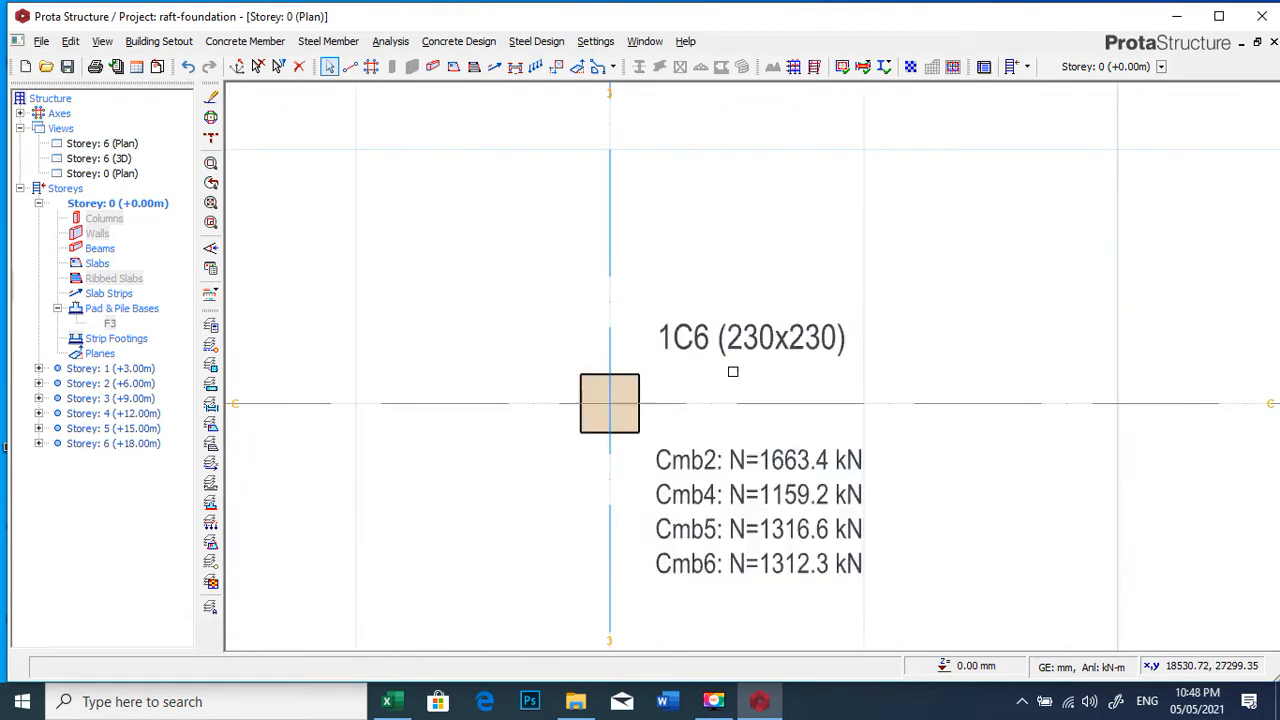
{"action": "scroll", "coordinate": [709, 360], "scroll_direction": "down", "scroll_amount": 1}
{"action": "scroll", "coordinate": [640, 339], "scroll_direction": "up", "scroll_amount": 2}
{"action": "left_click", "coordinate": [639, 339]}
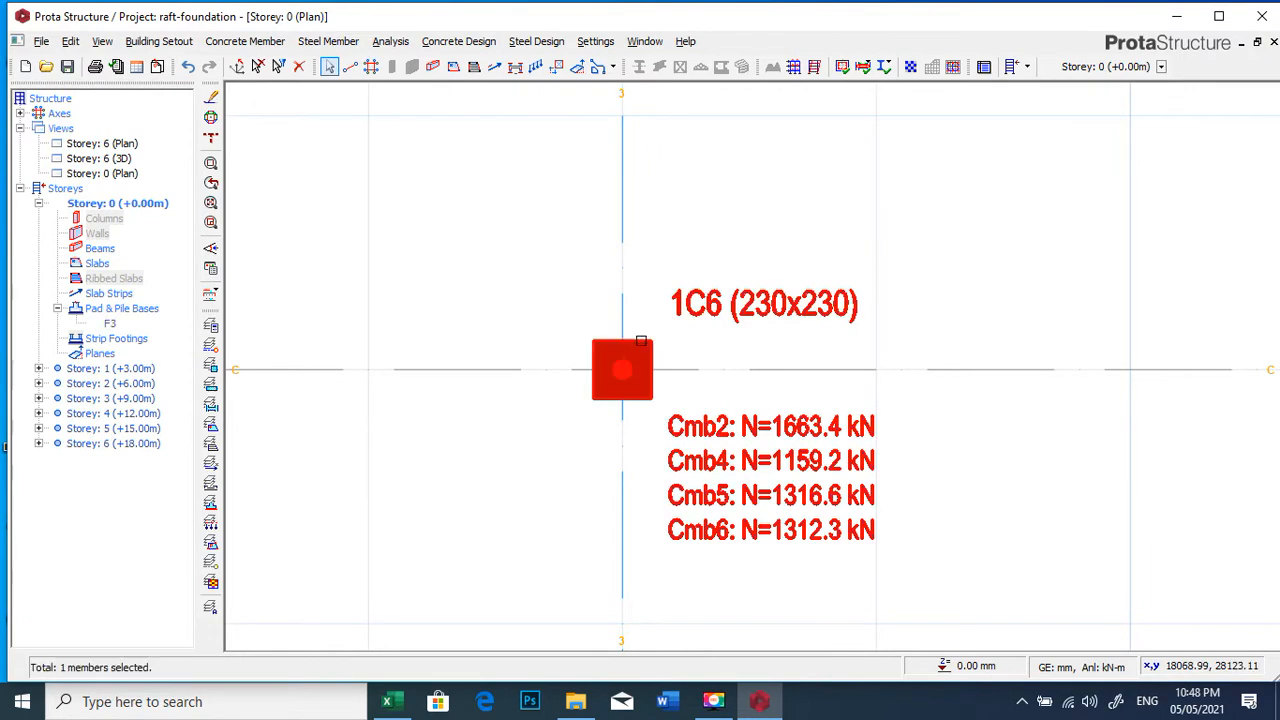
{"action": "right_click", "coordinate": [642, 340]}
{"action": "left_click", "coordinate": [711, 417]}
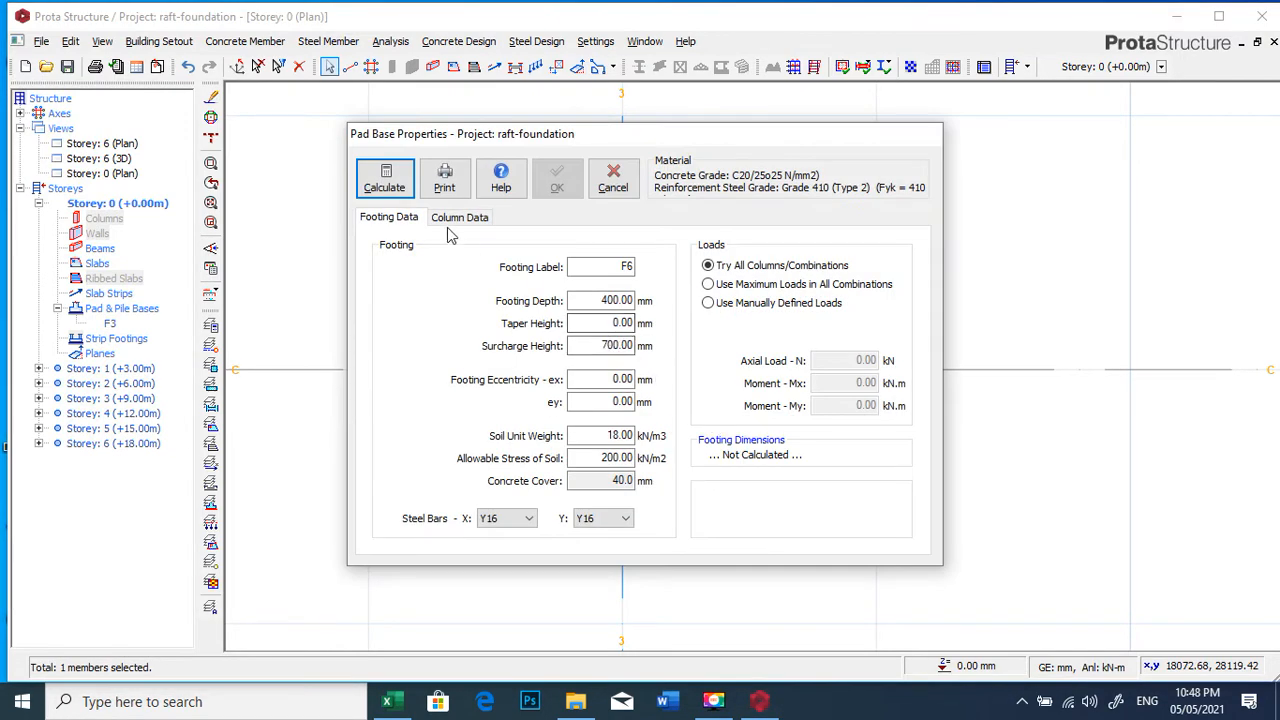
{"action": "left_click", "coordinate": [395, 185]}
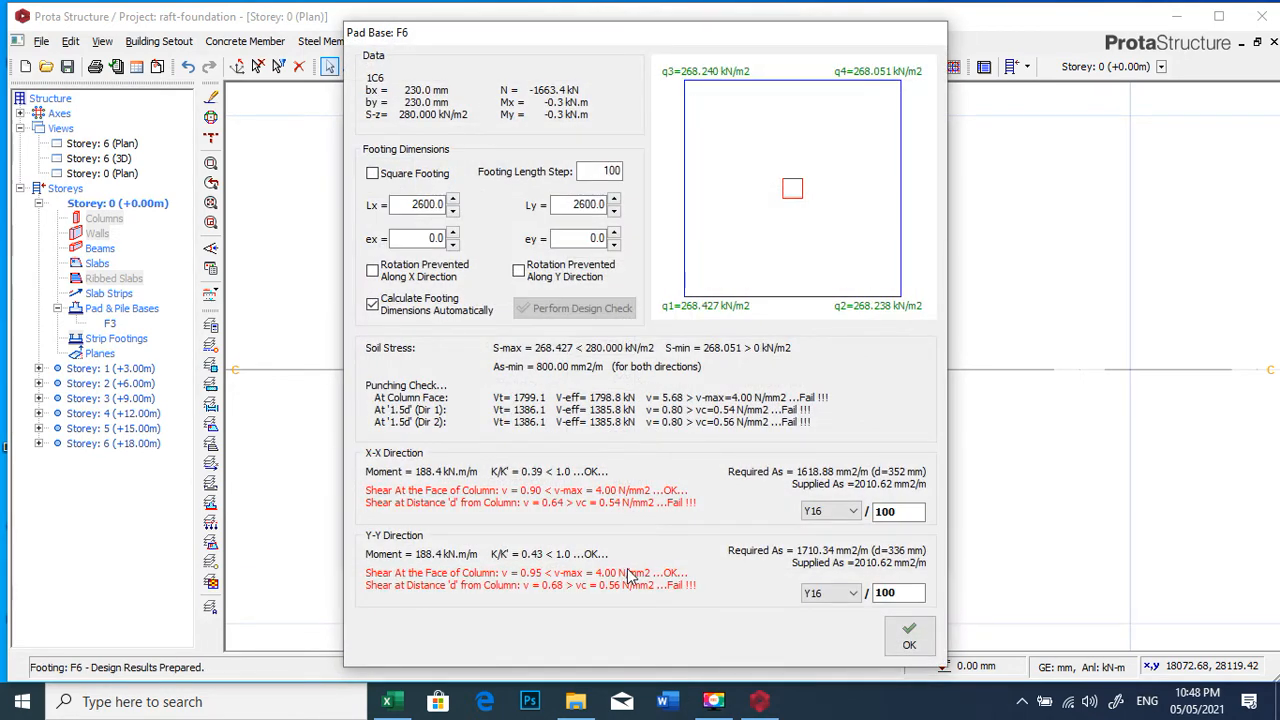
Make the pad base of column 1C6 a square footing, set its sides to 4300 mm and accept the design
{"action": "left_click", "coordinate": [372, 173]}
{"action": "left_click", "coordinate": [614, 200]}
{"action": "left_click", "coordinate": [614, 200]}
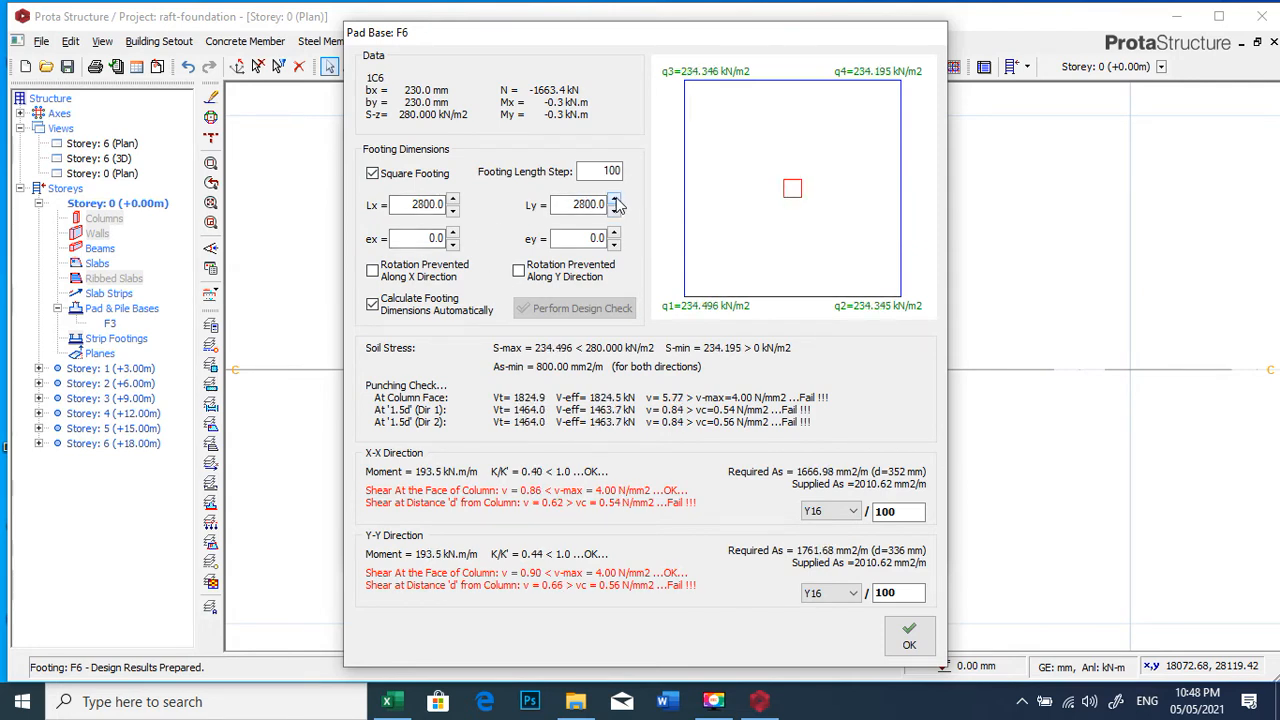
{"action": "left_click", "coordinate": [614, 200]}
{"action": "left_click", "coordinate": [614, 200]}
{"action": "left_click", "coordinate": [614, 200]}
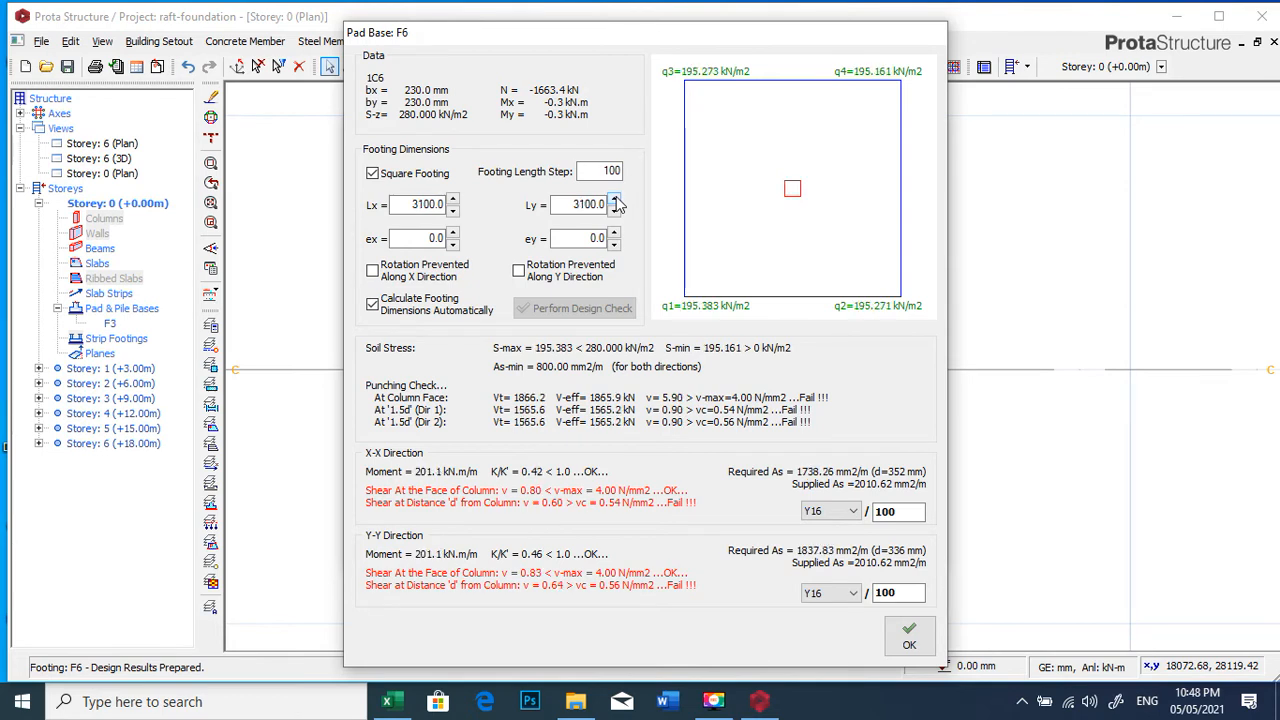
{"action": "left_click", "coordinate": [614, 200]}
{"action": "left_click", "coordinate": [614, 200]}
{"action": "left_click", "coordinate": [614, 200]}
{"action": "left_click", "coordinate": [614, 200]}
{"action": "left_click", "coordinate": [614, 200]}
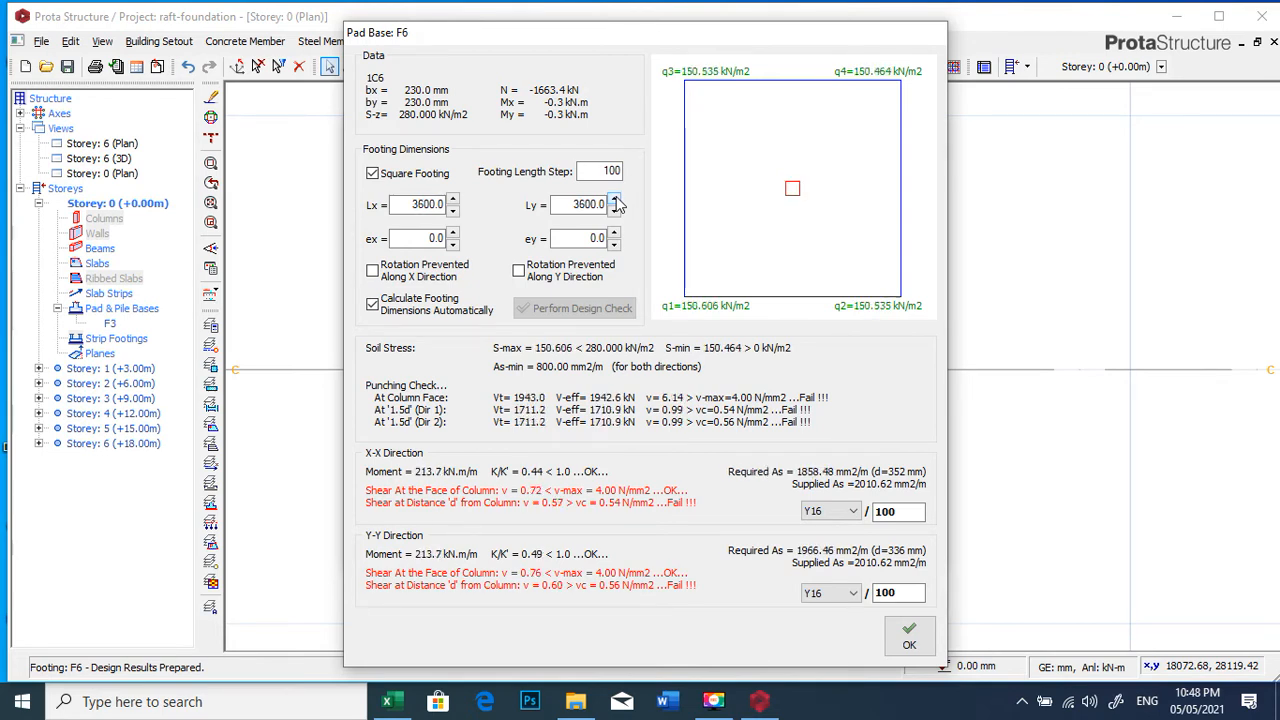
{"action": "left_click", "coordinate": [614, 200]}
{"action": "left_click", "coordinate": [614, 200]}
{"action": "left_click", "coordinate": [614, 200]}
{"action": "left_click", "coordinate": [614, 200]}
{"action": "left_click", "coordinate": [614, 200]}
{"action": "left_click", "coordinate": [614, 200]}
{"action": "left_click", "coordinate": [614, 200]}
{"action": "left_click", "coordinate": [614, 200]}
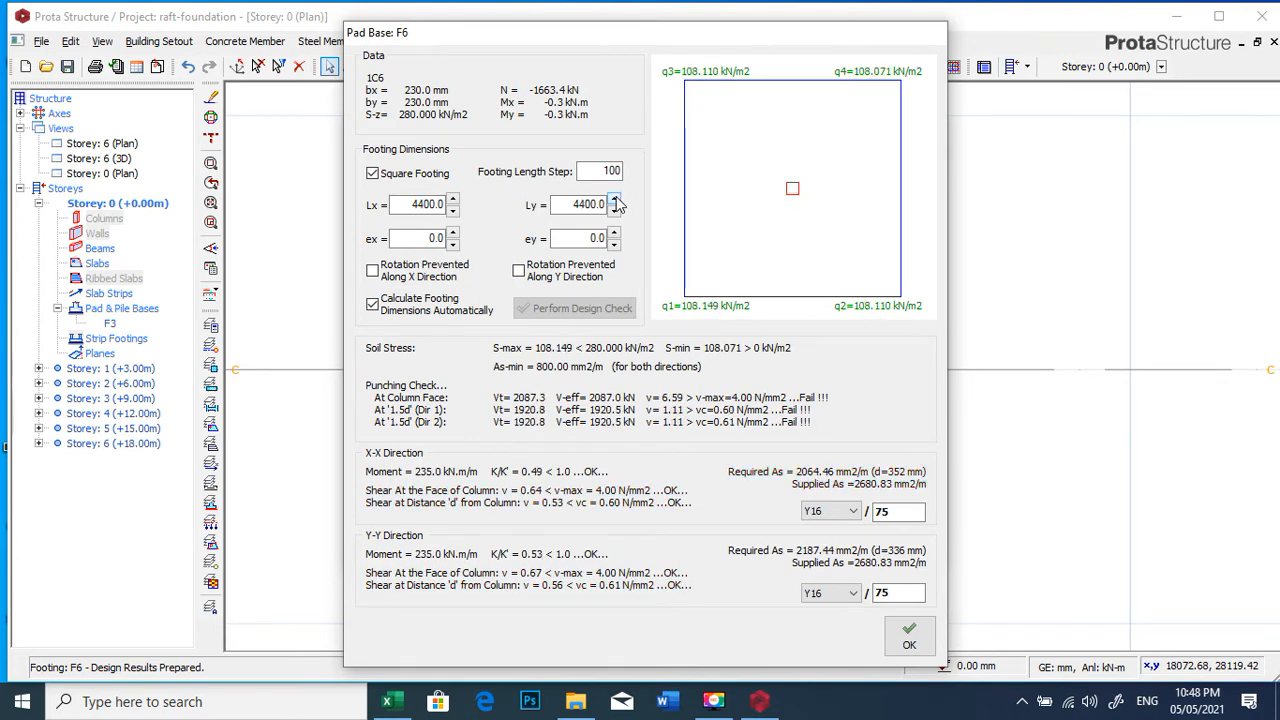
{"action": "left_click", "coordinate": [614, 211]}
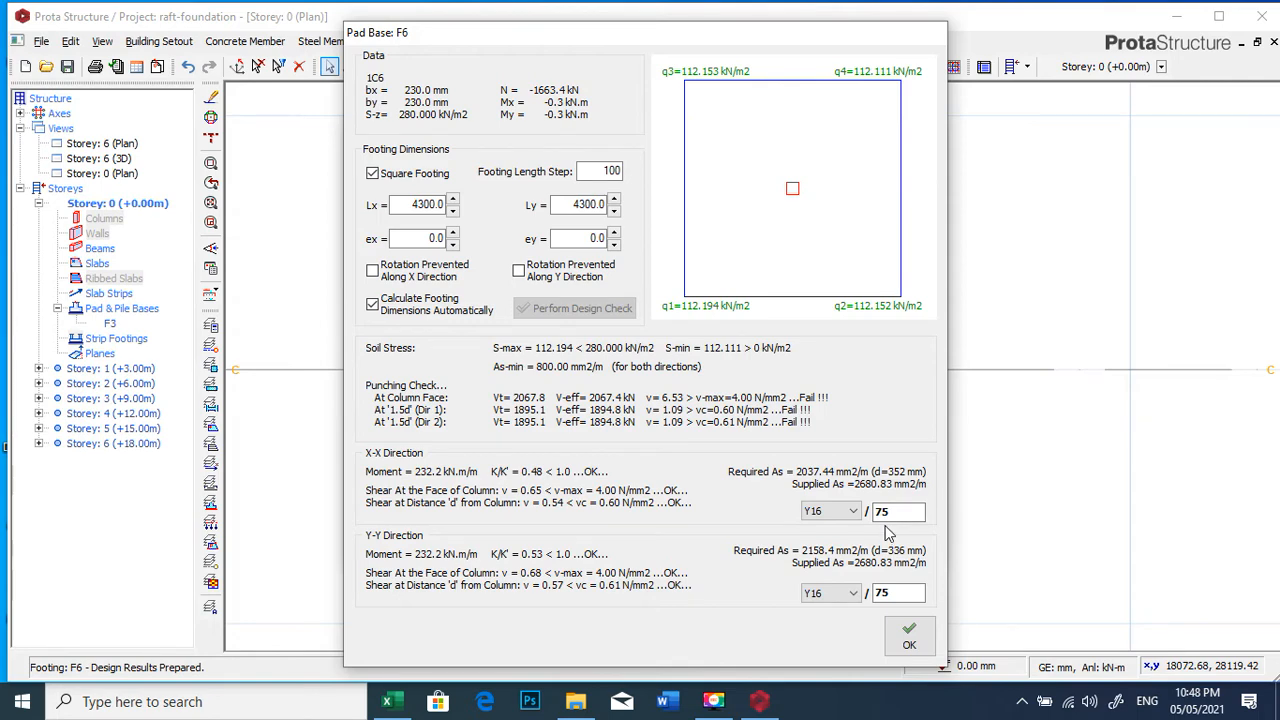
{"action": "left_click", "coordinate": [909, 637]}
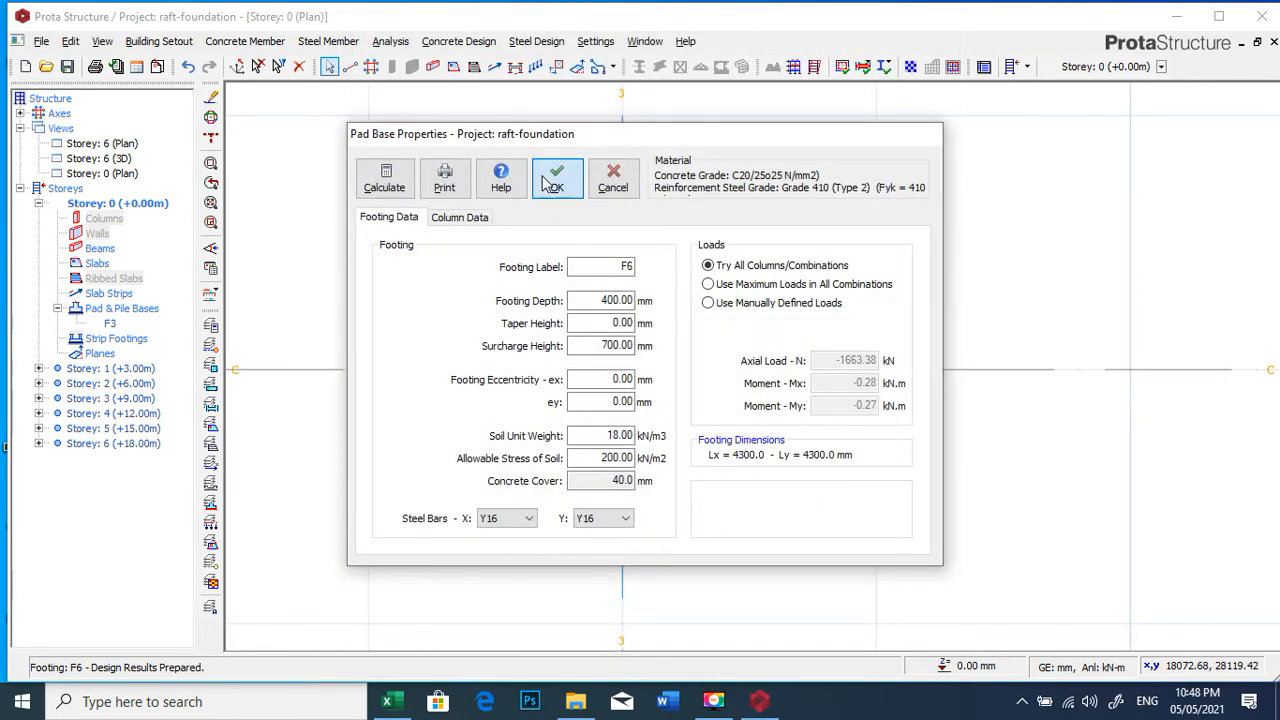
Compare the plan extents of pad bases F3 and F6 with each other and with the neighbouring column spacing
{"action": "scroll", "coordinate": [714, 344], "scroll_direction": "down", "scroll_amount": 4}
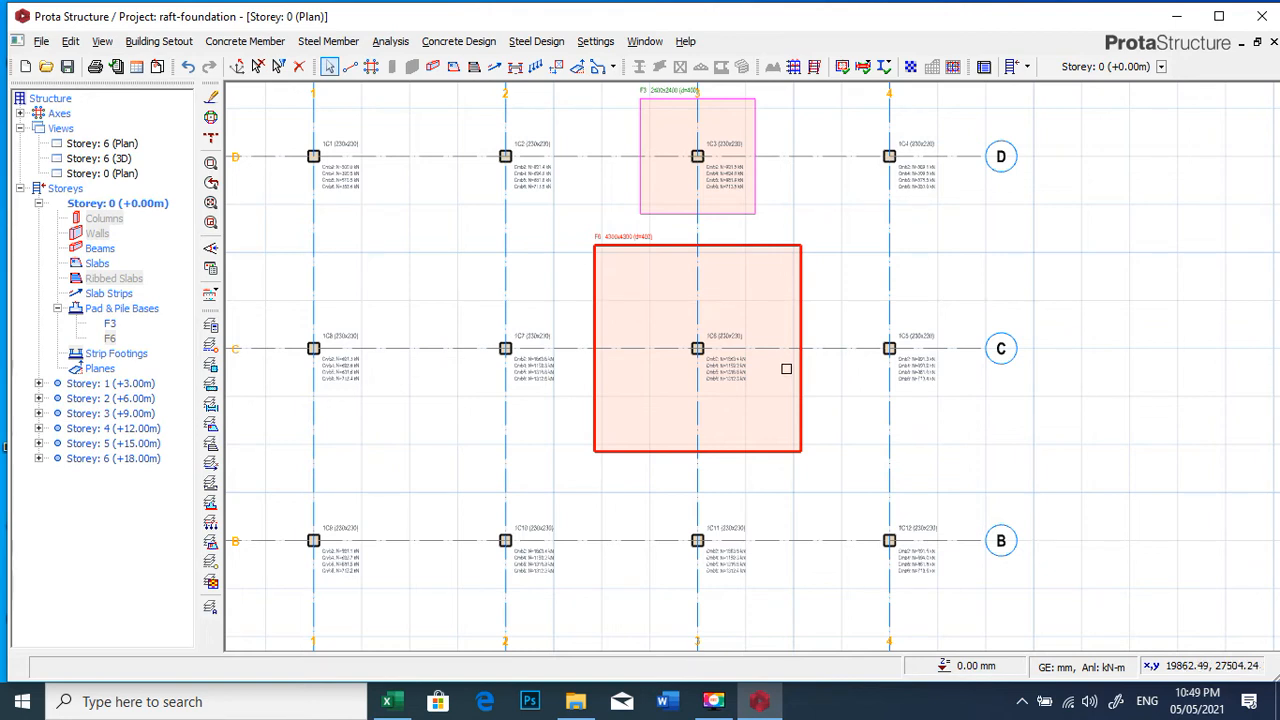
{"action": "scroll", "coordinate": [871, 309], "scroll_direction": "down", "scroll_amount": 2}
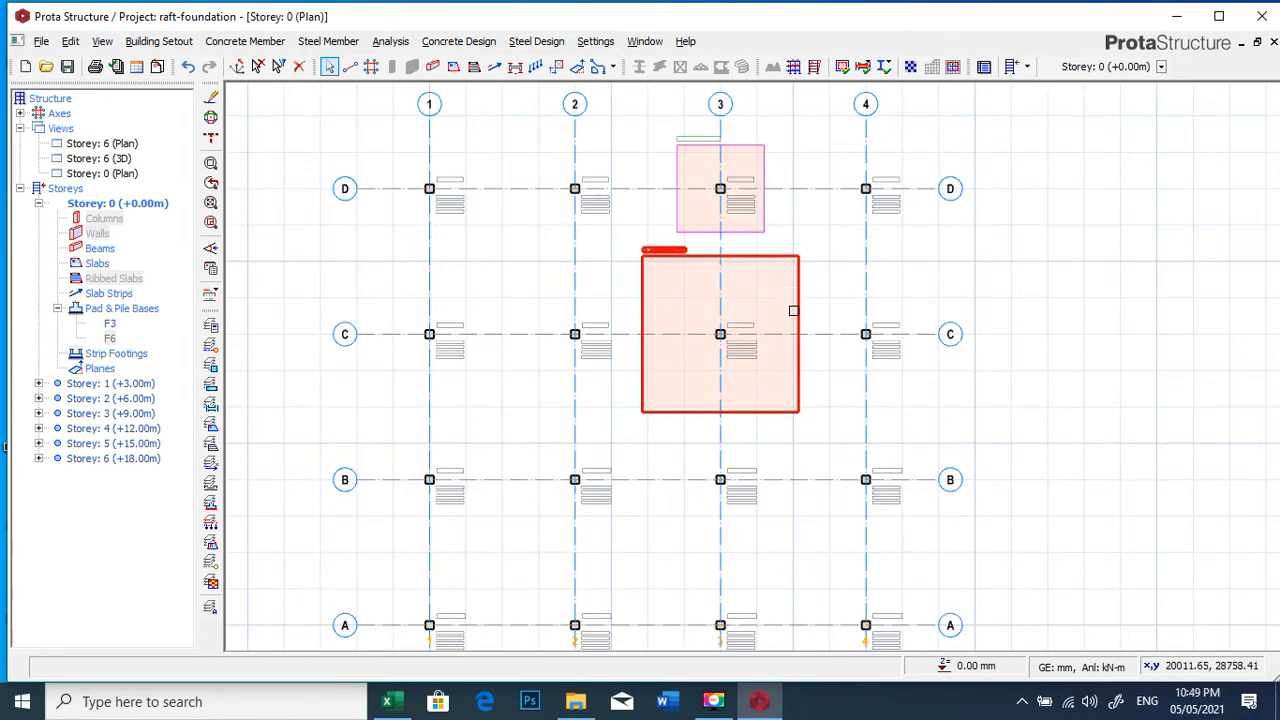
{"action": "scroll", "coordinate": [914, 394], "scroll_direction": "up", "scroll_amount": 3}
{"action": "scroll", "coordinate": [764, 281], "scroll_direction": "up", "scroll_amount": 1}
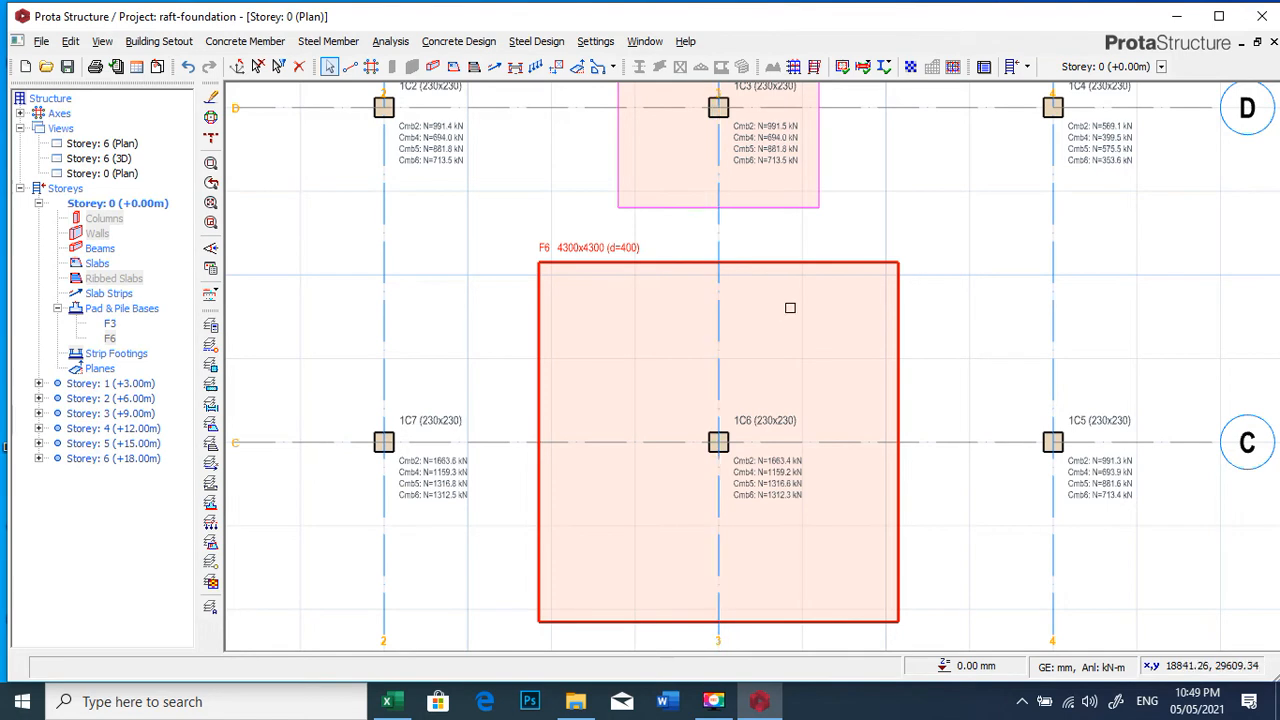
{"action": "scroll", "coordinate": [806, 263], "scroll_direction": "down", "scroll_amount": 1}
{"action": "mouse_move", "coordinate": [884, 317]}
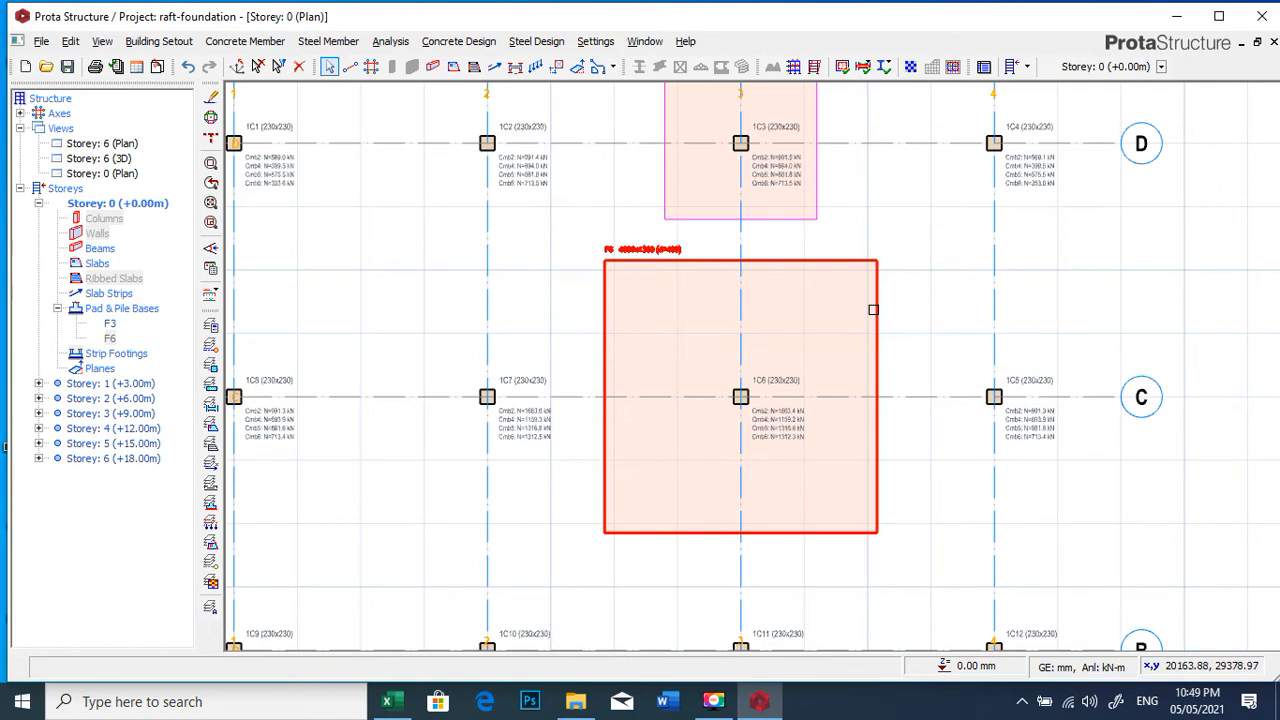
{"action": "scroll", "coordinate": [880, 312], "scroll_direction": "down", "scroll_amount": 1}
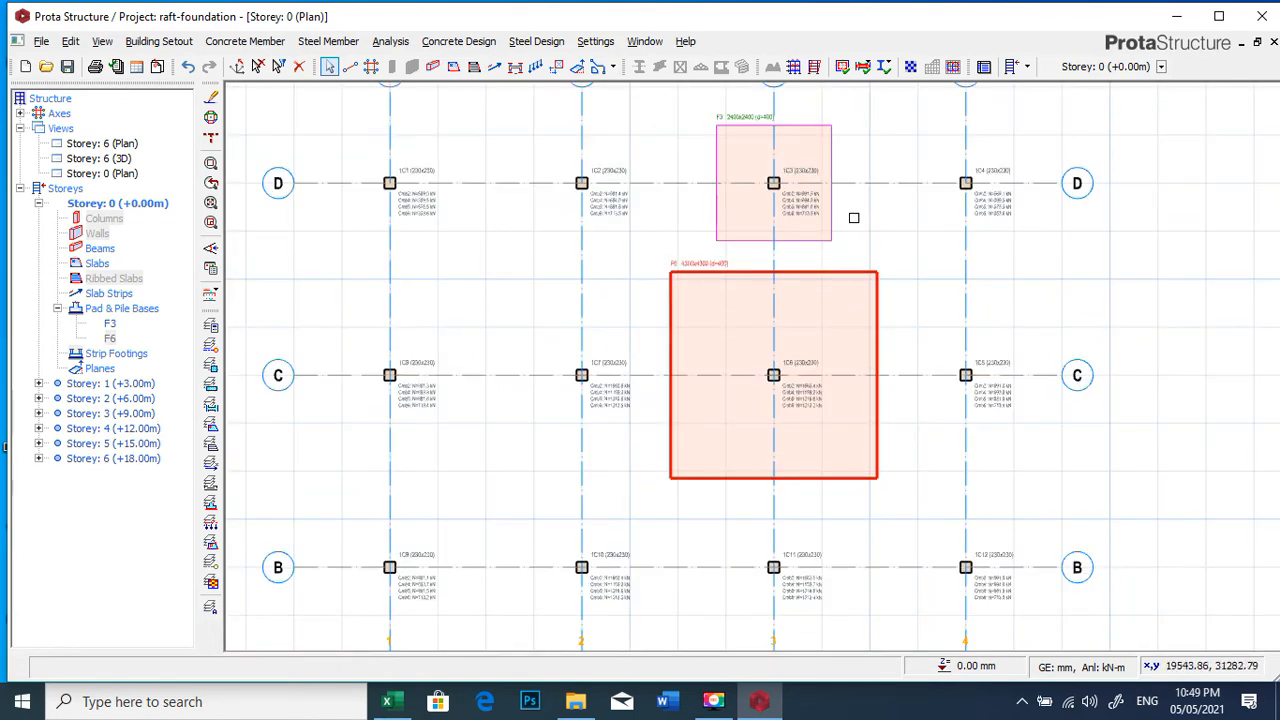
{"action": "scroll", "coordinate": [871, 238], "scroll_direction": "up", "scroll_amount": 1}
{"action": "scroll", "coordinate": [790, 330], "scroll_direction": "down", "scroll_amount": 1}
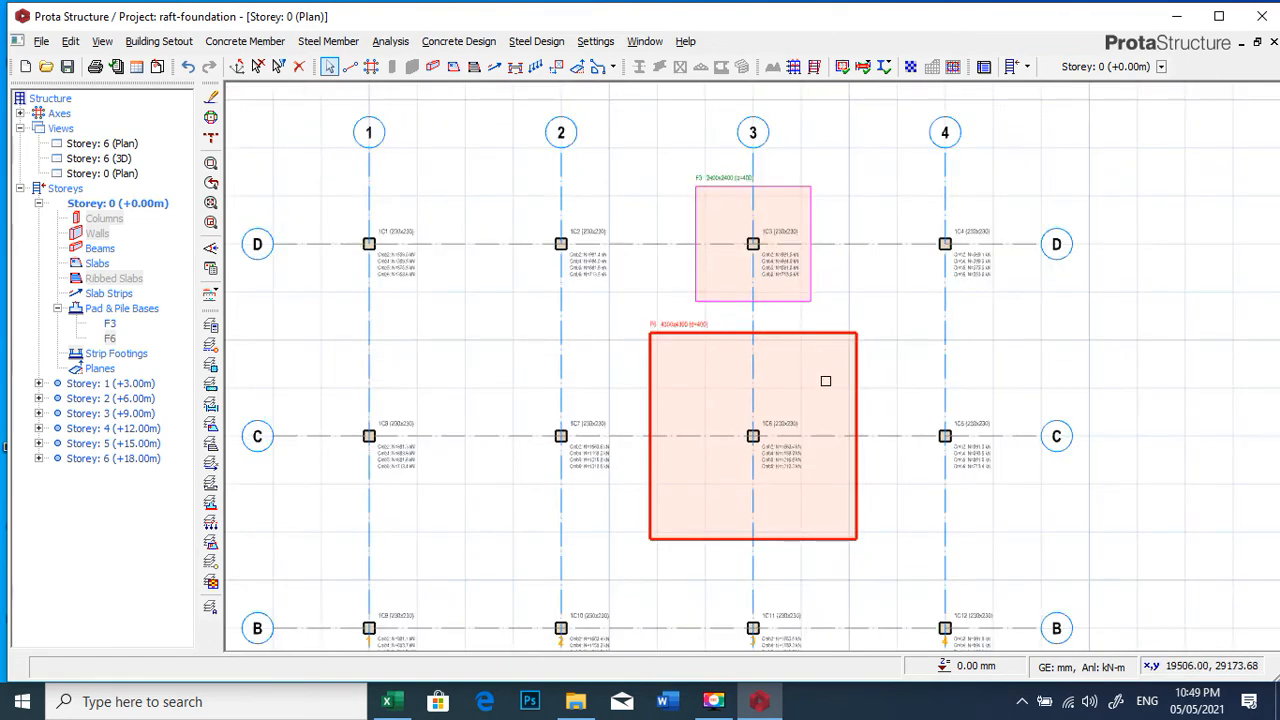
{"action": "scroll", "coordinate": [826, 335], "scroll_direction": "up", "scroll_amount": 1}
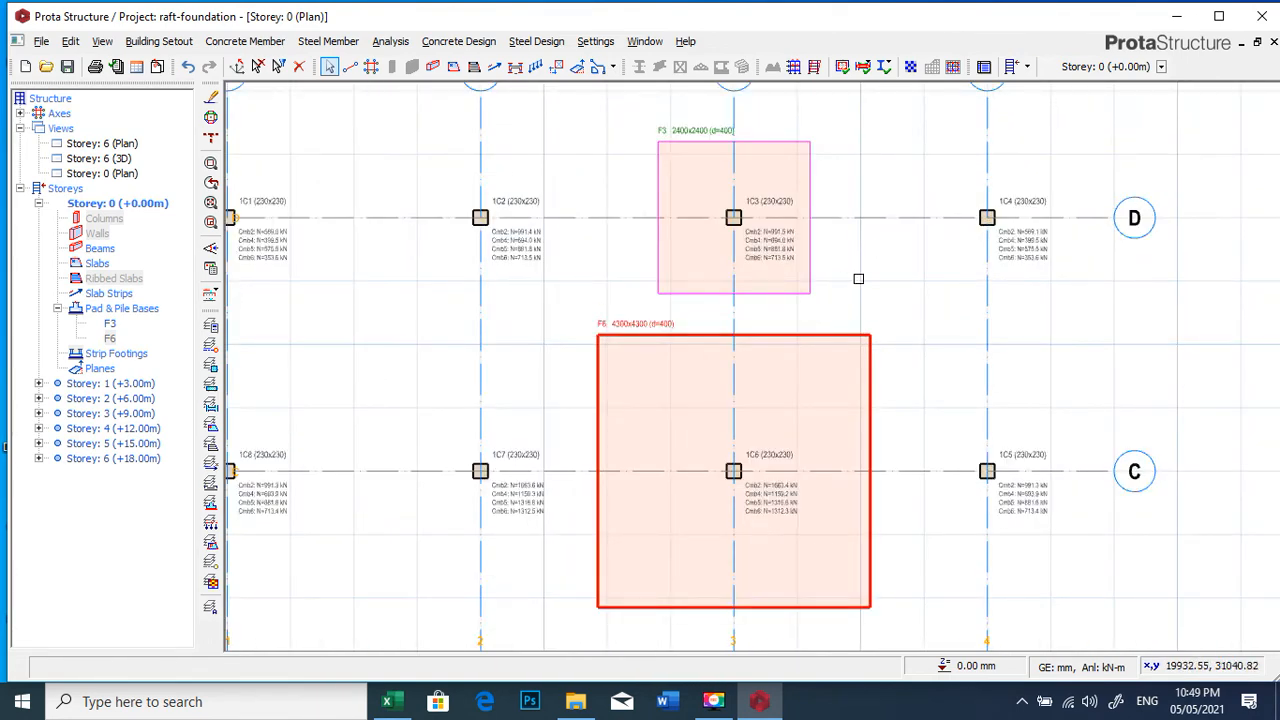
Delete the trial pad bases F3 and F6 from the Storey 0 plan
{"action": "left_click_drag", "start_coordinate": [858, 279], "coordinate": [786, 316]}
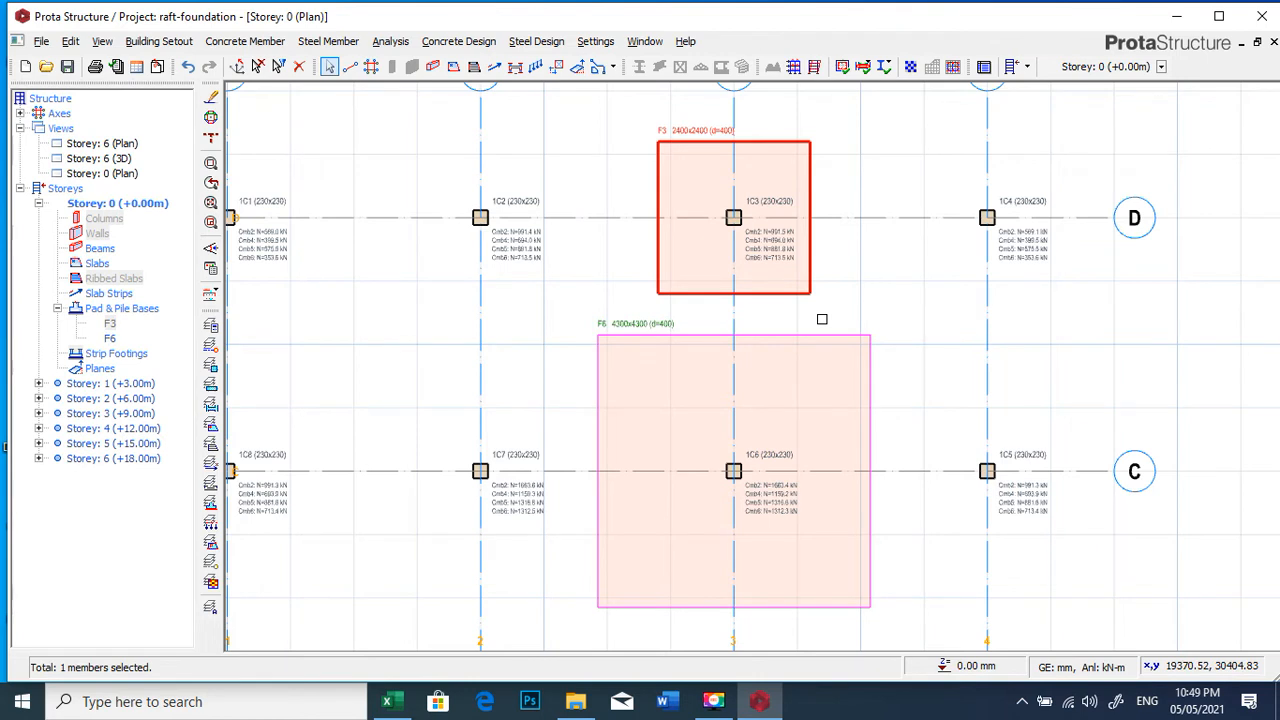
{"action": "key", "text": "Delete"}
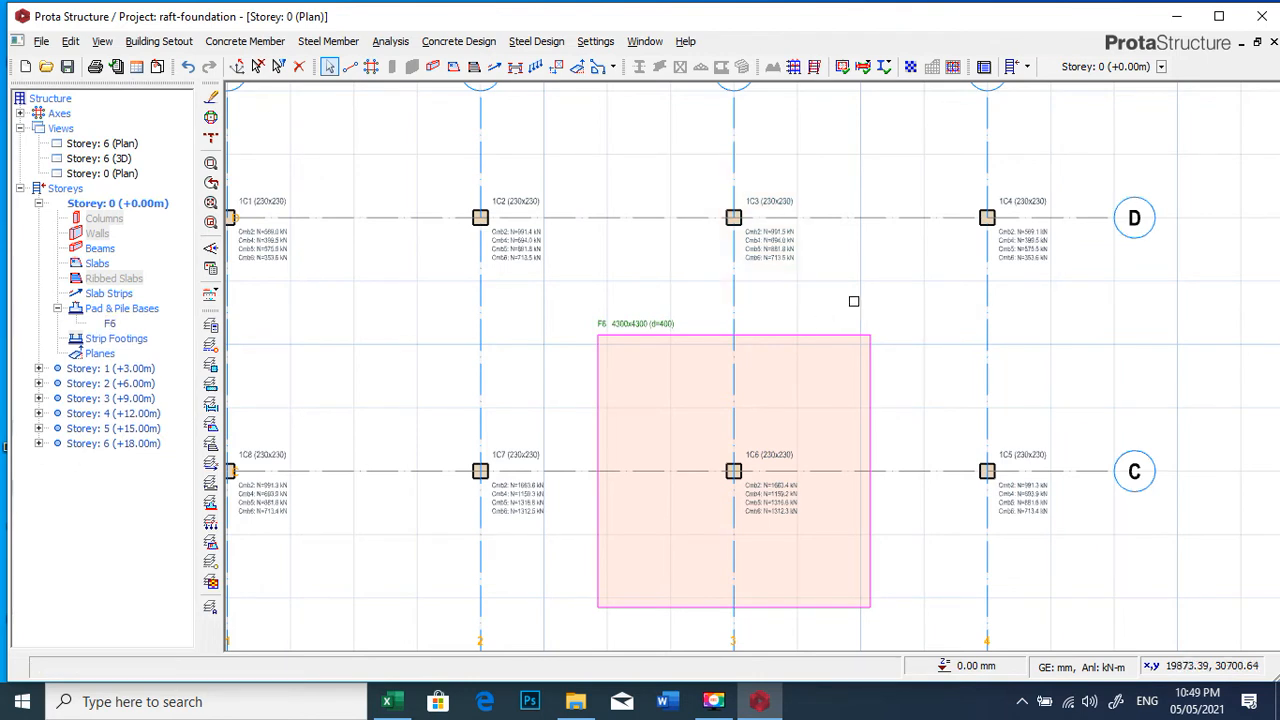
{"action": "left_click_drag", "start_coordinate": [923, 304], "coordinate": [823, 378]}
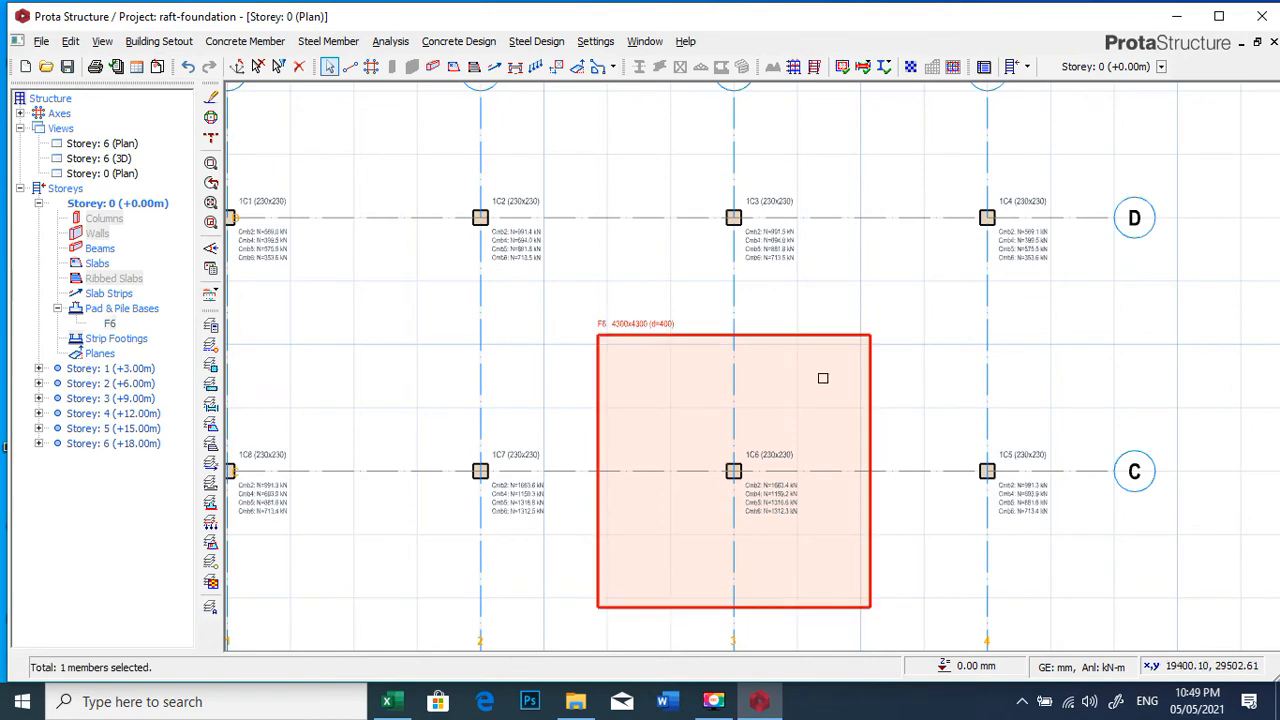
{"action": "key", "text": "Delete"}
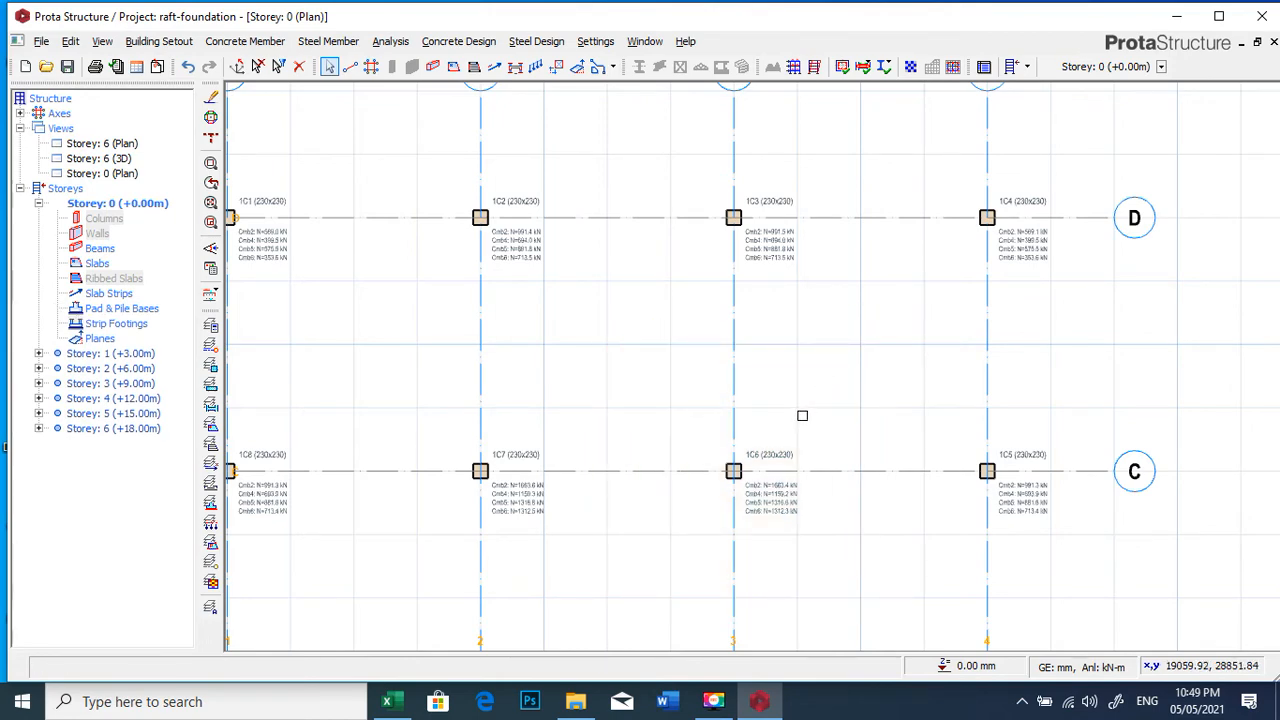
{"action": "scroll", "coordinate": [802, 415], "scroll_direction": "down", "scroll_amount": 4}
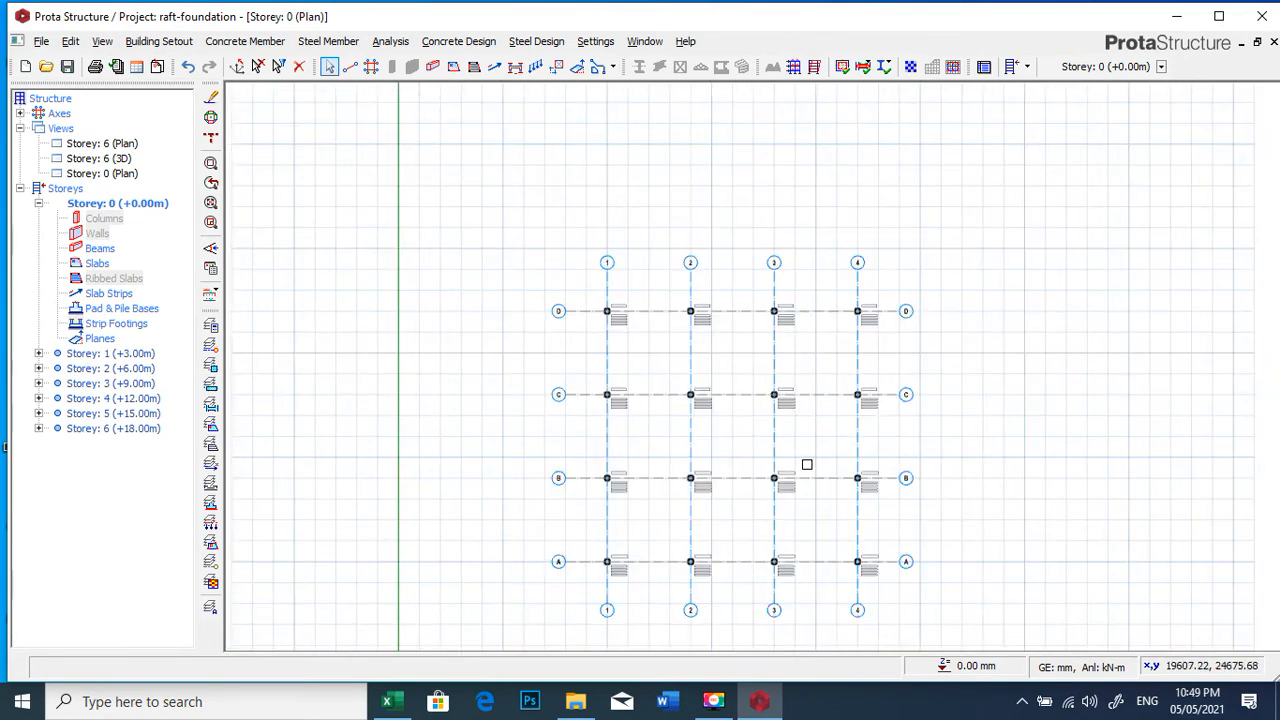
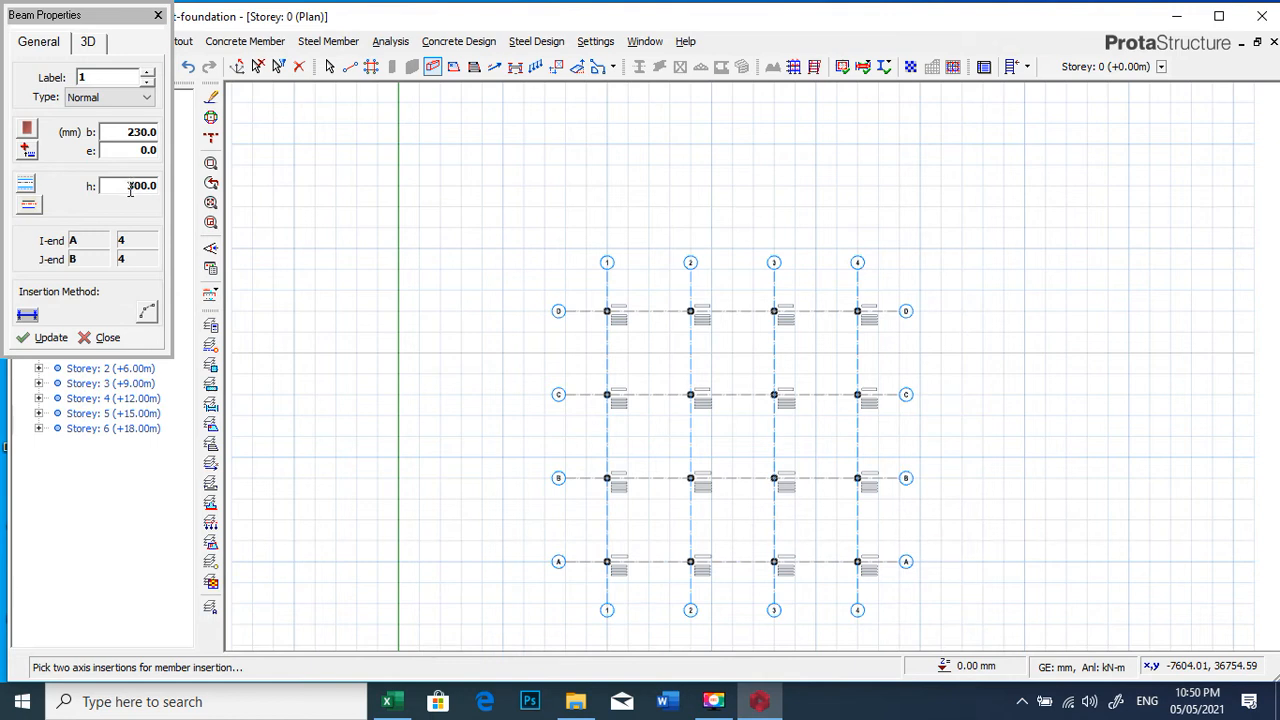
Set the beam depth to 1200 mm and insert foundation beams along axes D, C, B and A, from axis 1 to axis 4
{"action": "left_click", "coordinate": [127, 188]}
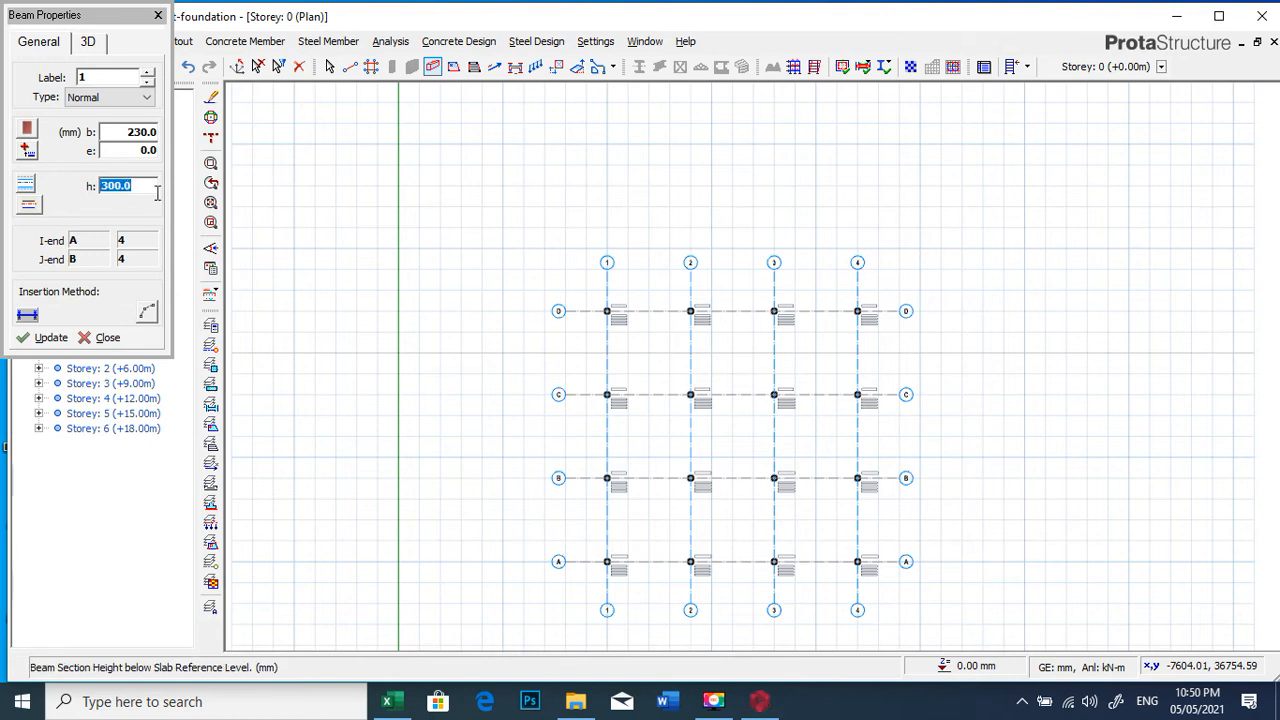
{"action": "type", "text": "1200"}
{"action": "left_click", "coordinate": [607, 311]}
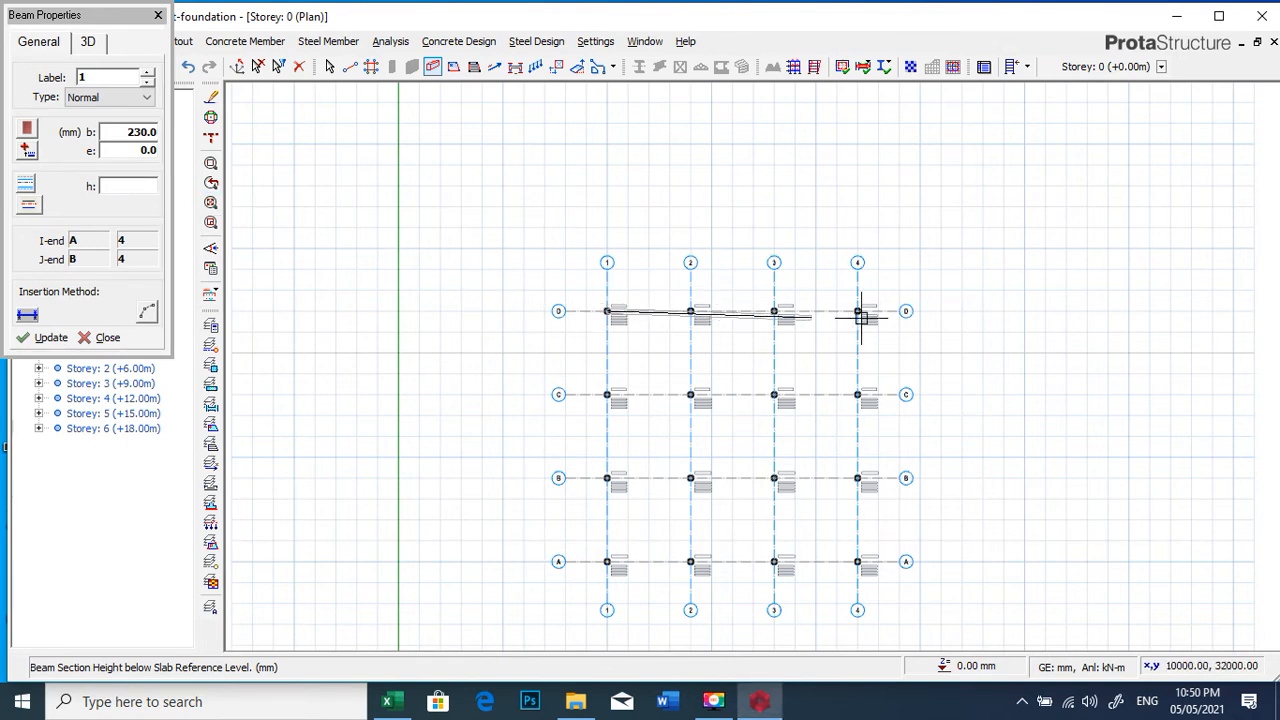
{"action": "left_click", "coordinate": [859, 311]}
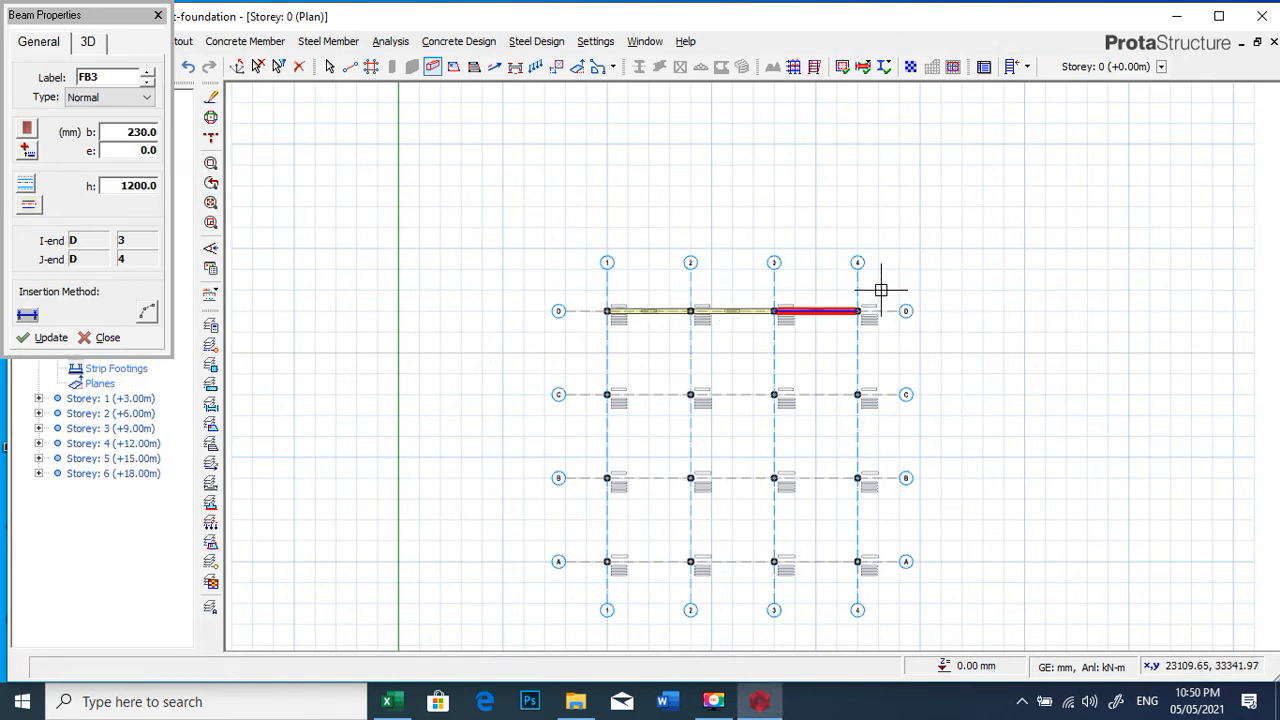
{"action": "left_click", "coordinate": [607, 394]}
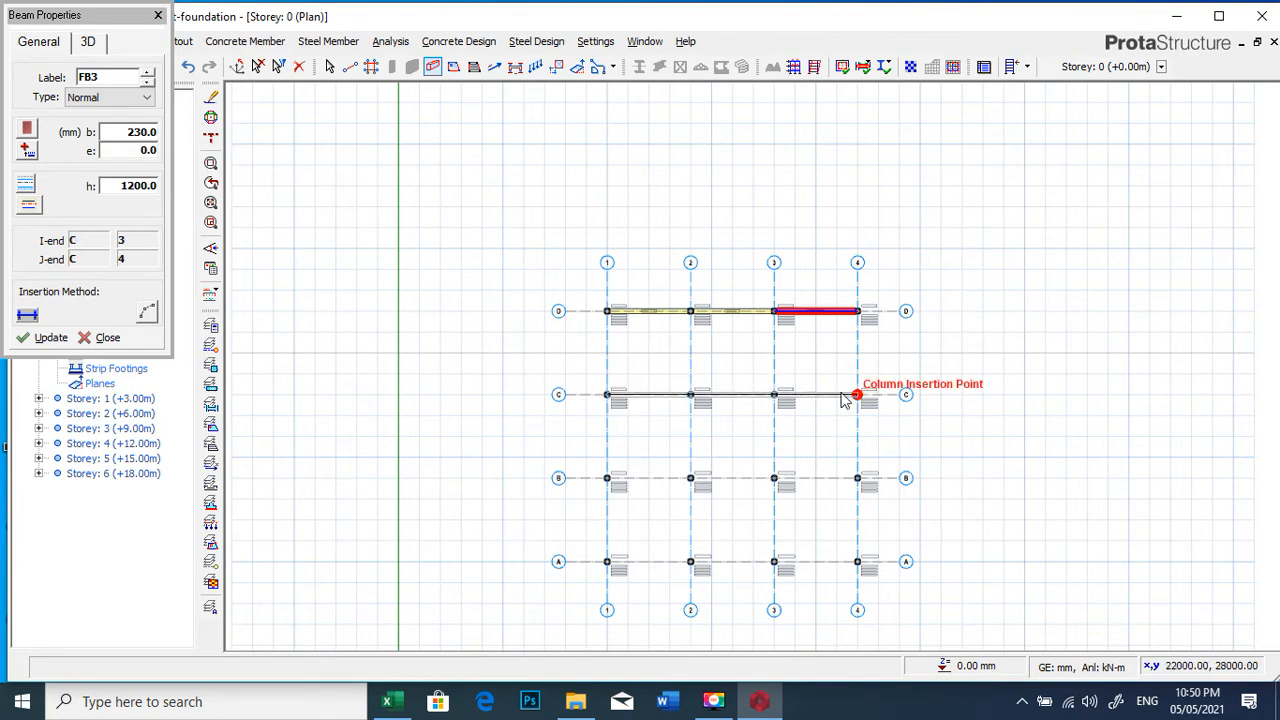
{"action": "left_click", "coordinate": [857, 394]}
{"action": "left_click", "coordinate": [607, 478]}
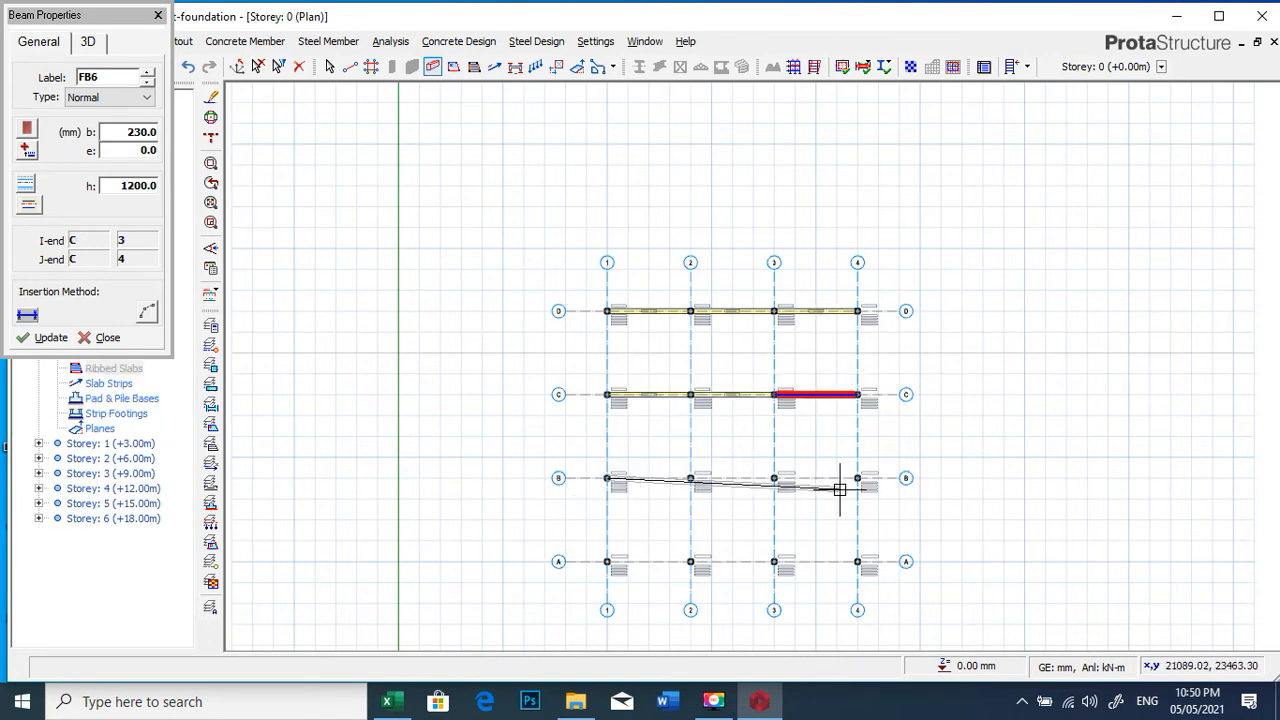
{"action": "left_click", "coordinate": [857, 478]}
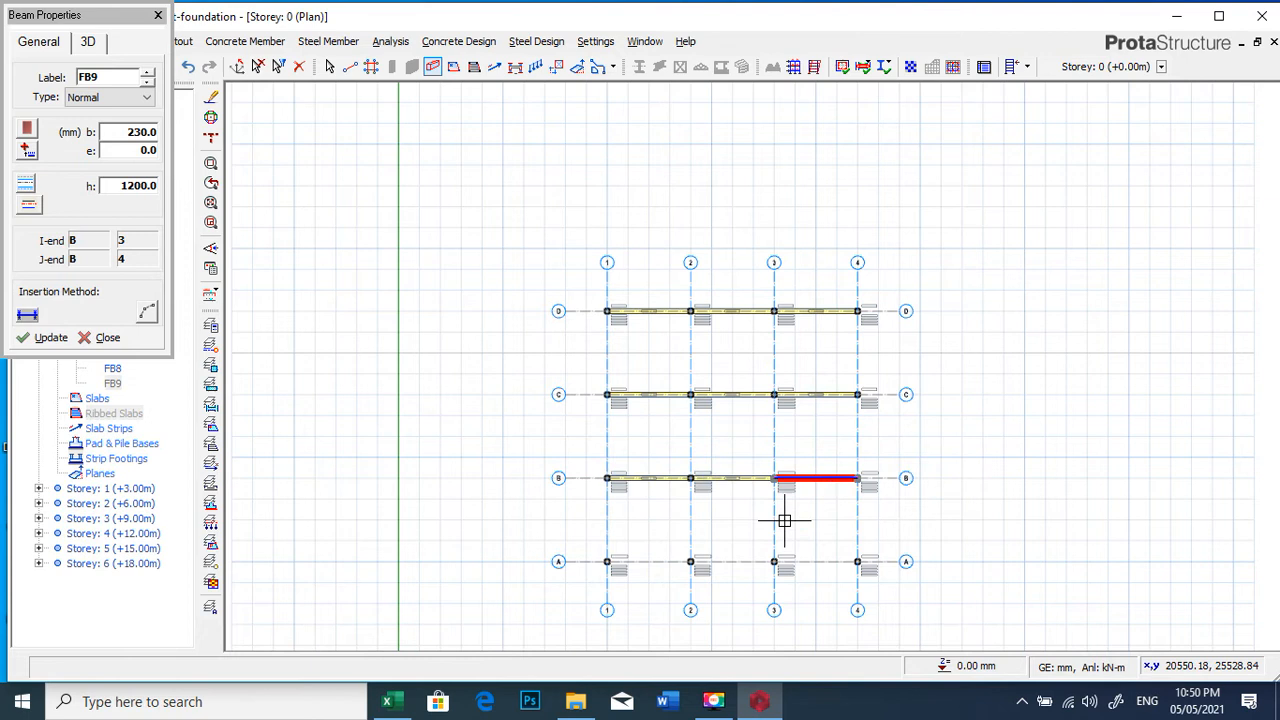
{"action": "left_click", "coordinate": [607, 561]}
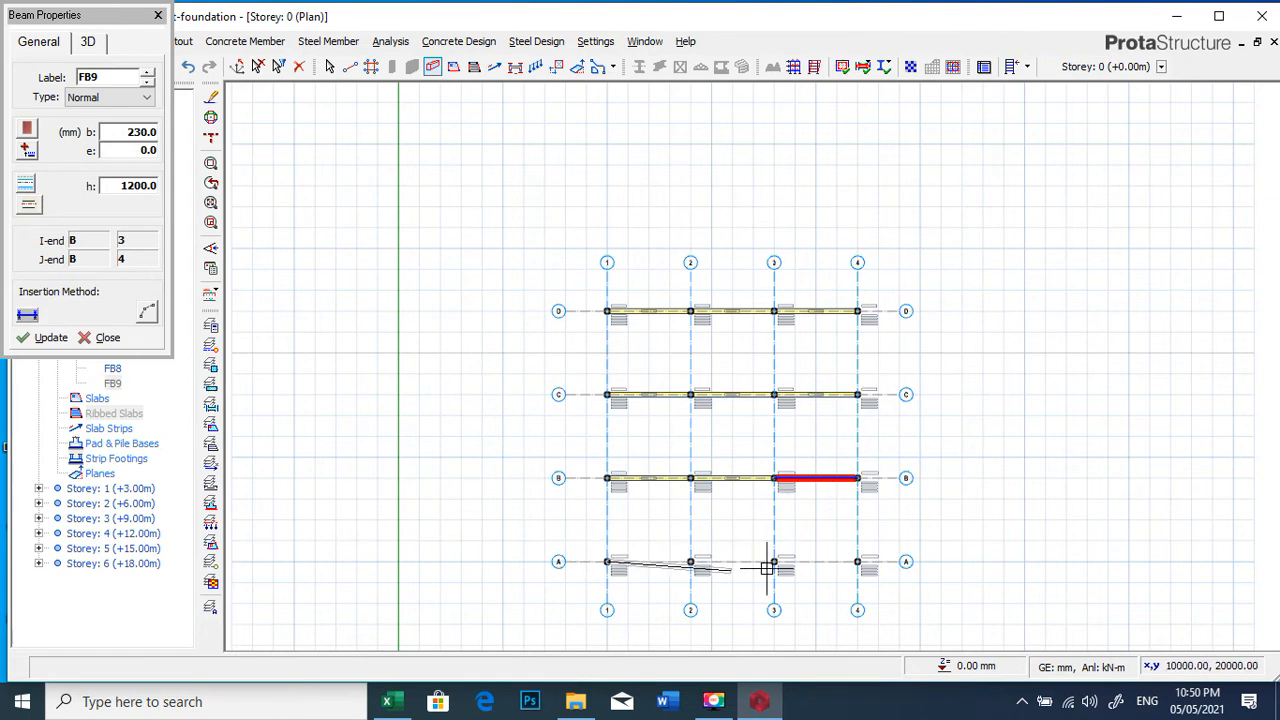
{"action": "left_click", "coordinate": [857, 561]}
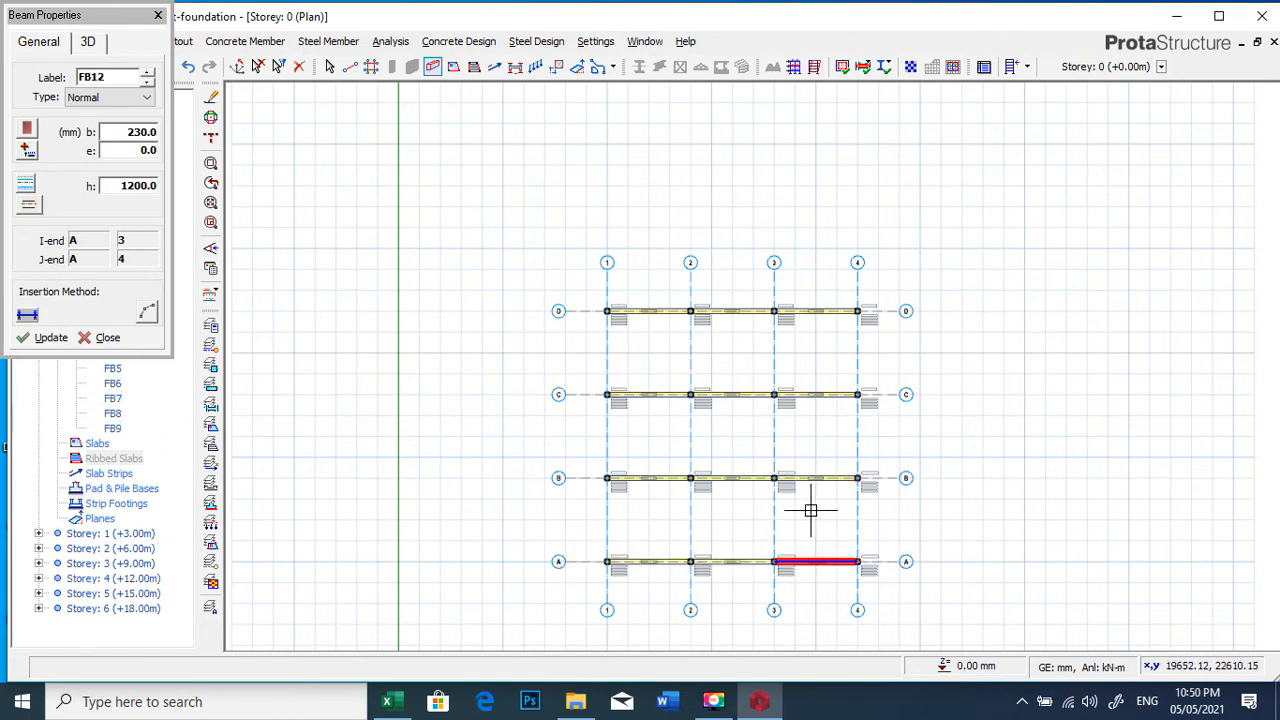
Insert foundation beams along axes 1, 2, 3 and 4, spanning between axis D and axis A
{"action": "left_click", "coordinate": [607, 311]}
{"action": "left_click", "coordinate": [607, 561]}
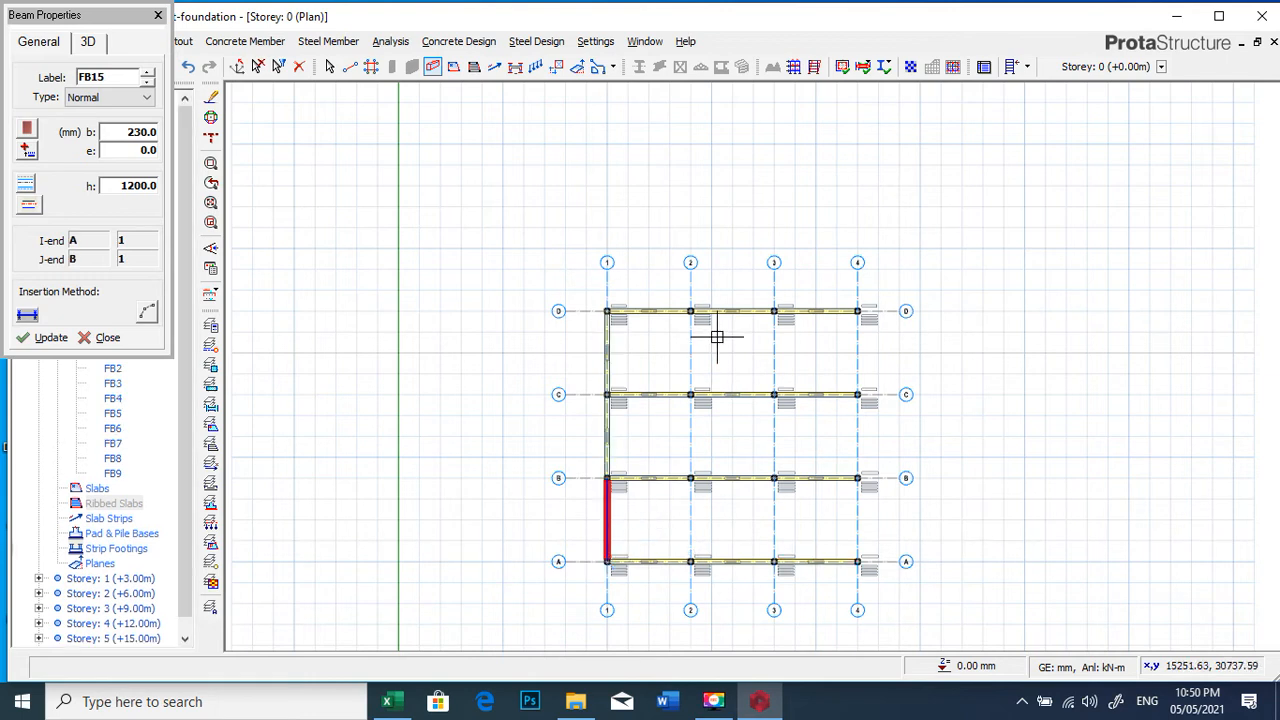
{"action": "left_click", "coordinate": [690, 561]}
{"action": "left_click", "coordinate": [774, 311]}
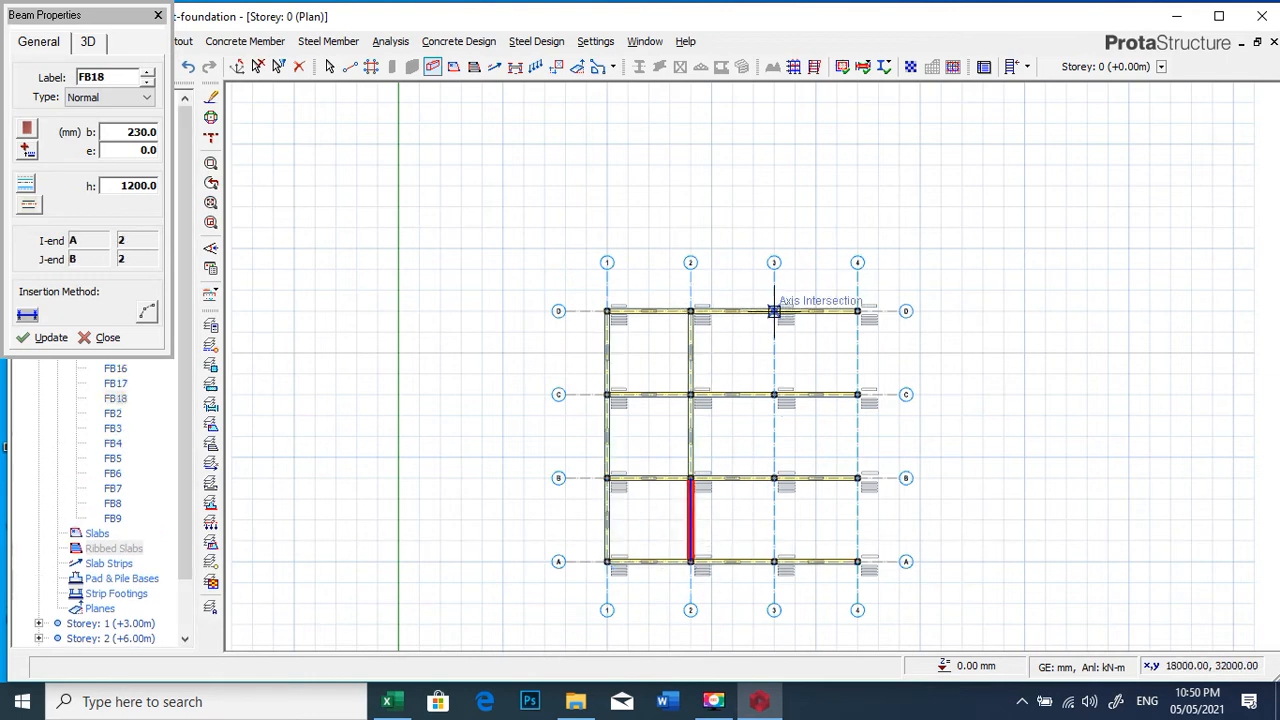
{"action": "left_click", "coordinate": [785, 517]}
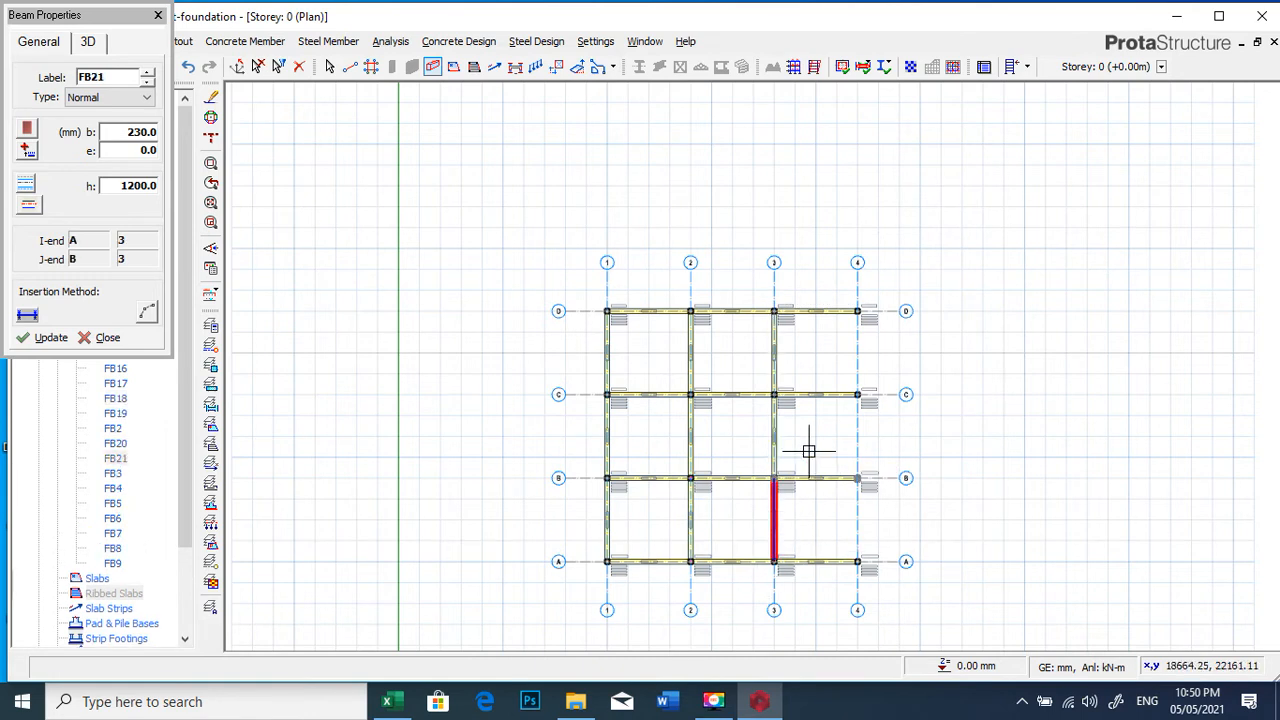
{"action": "left_click", "coordinate": [862, 308]}
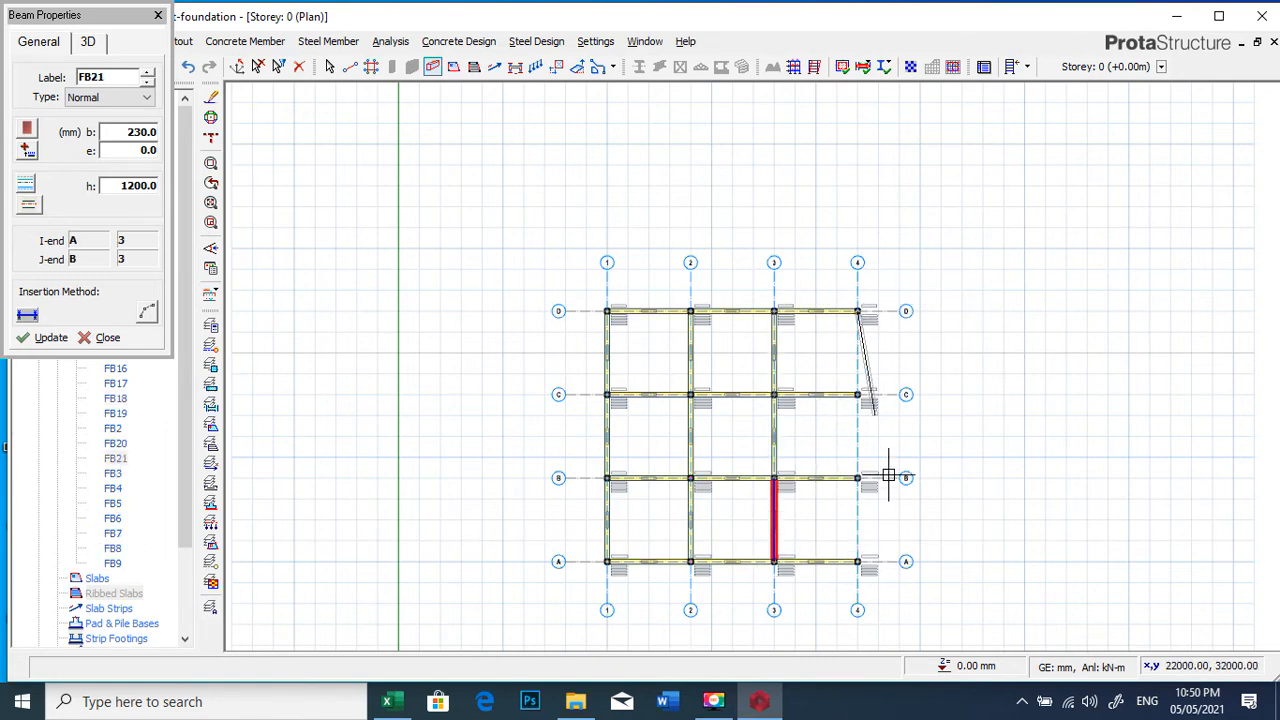
{"action": "left_click", "coordinate": [857, 561]}
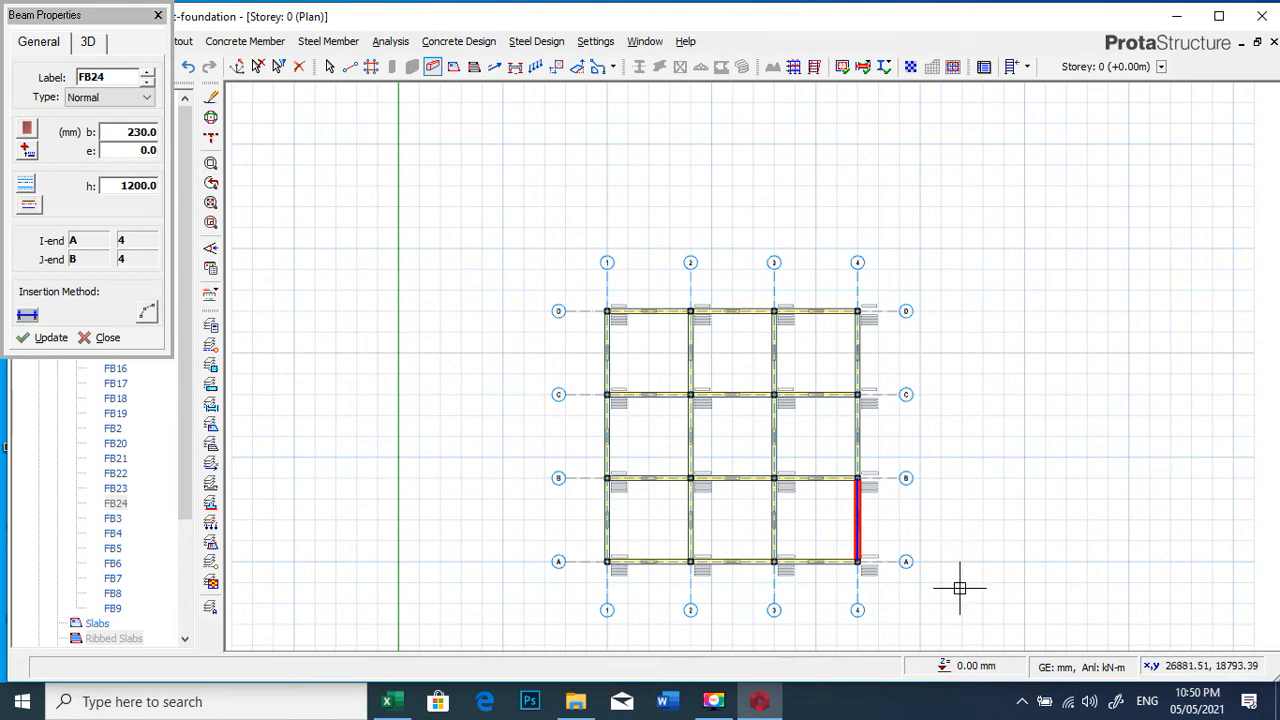
Set the slab depth to 250 mm and insert slabs in the three bays between axes C and D
{"action": "scroll", "coordinate": [627, 362], "scroll_direction": "up", "scroll_amount": 2}
{"action": "scroll", "coordinate": [650, 285], "scroll_direction": "up", "scroll_amount": 4}
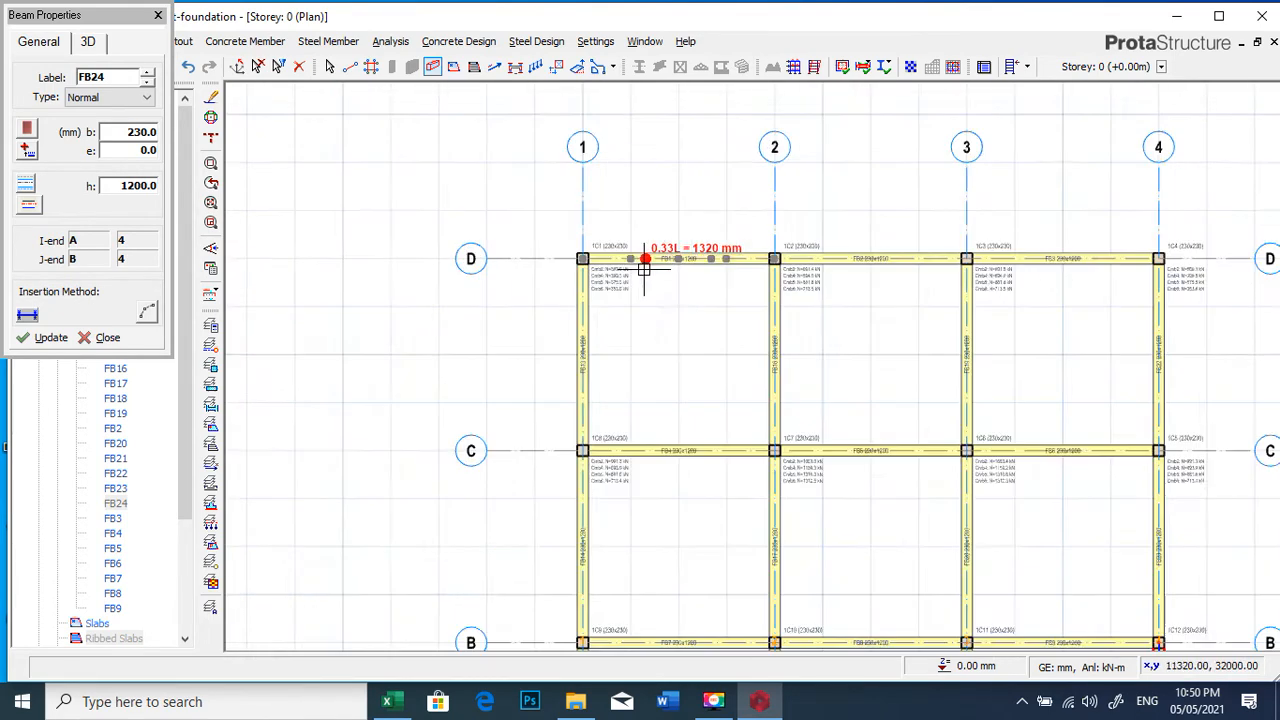
{"action": "scroll", "coordinate": [615, 310], "scroll_direction": "down", "scroll_amount": 1}
{"action": "scroll", "coordinate": [625, 319], "scroll_direction": "down", "scroll_amount": 4}
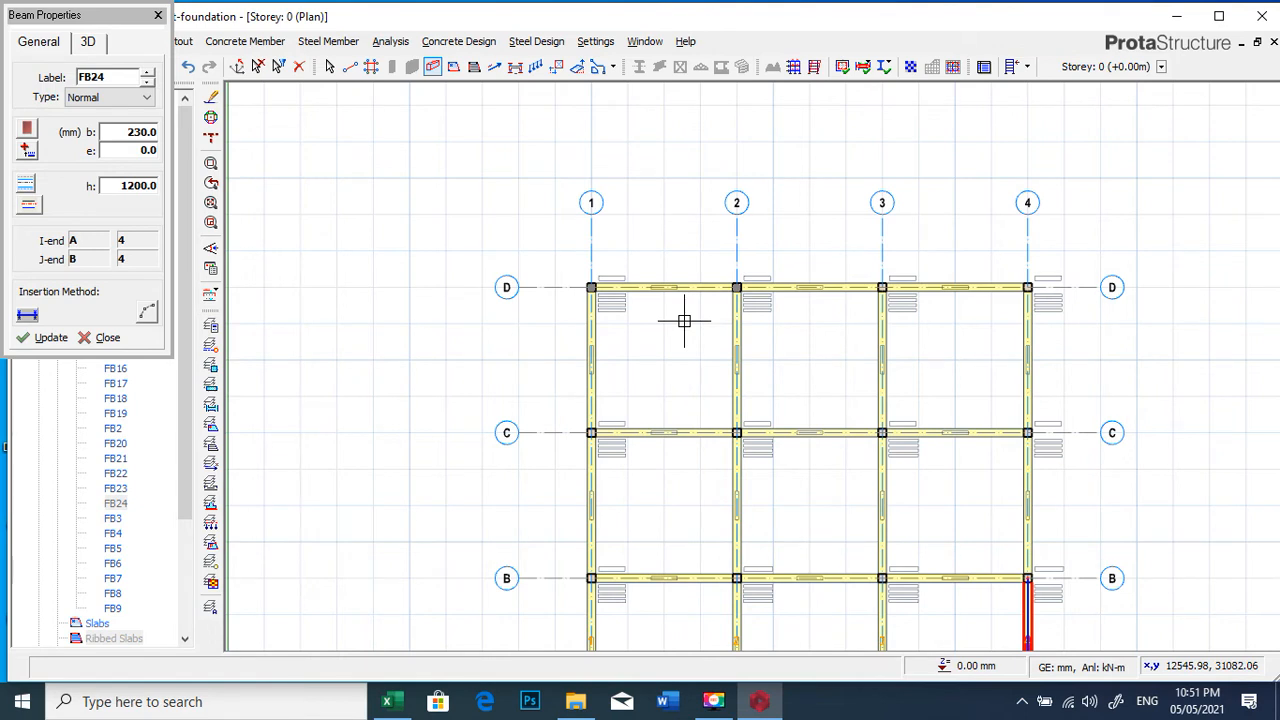
{"action": "left_click", "coordinate": [454, 67]}
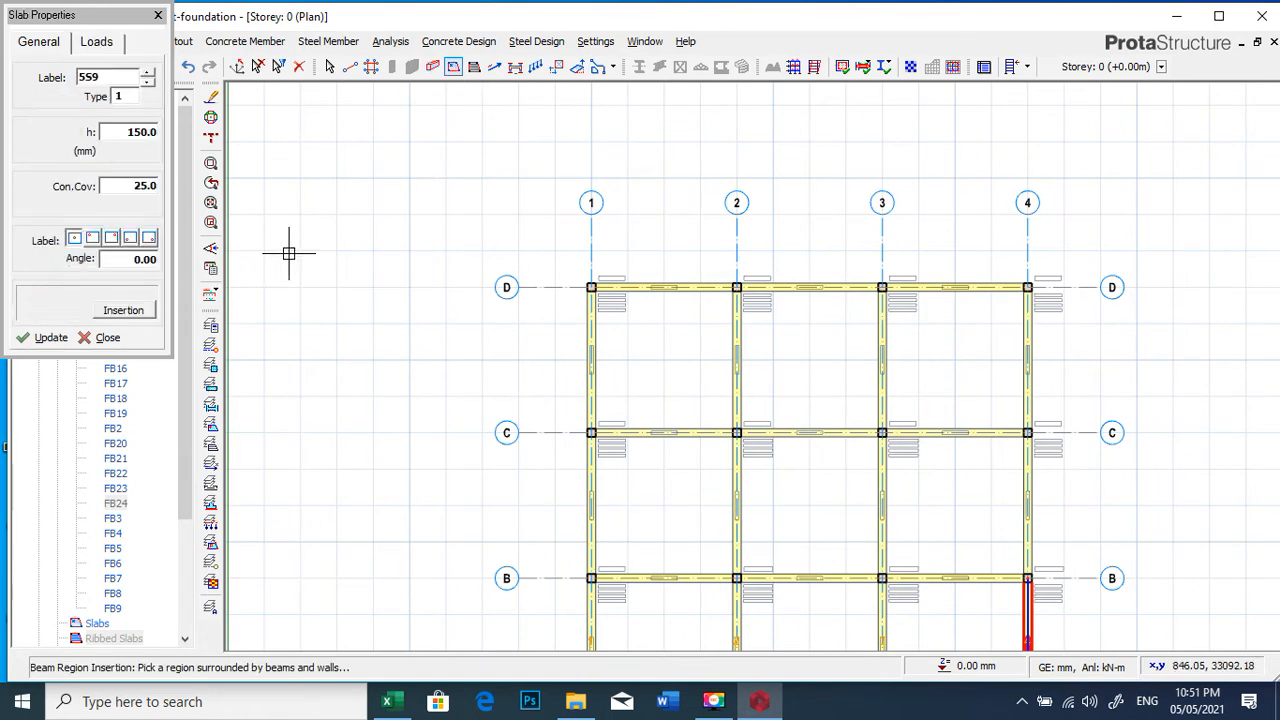
{"action": "double_click", "coordinate": [140, 134]}
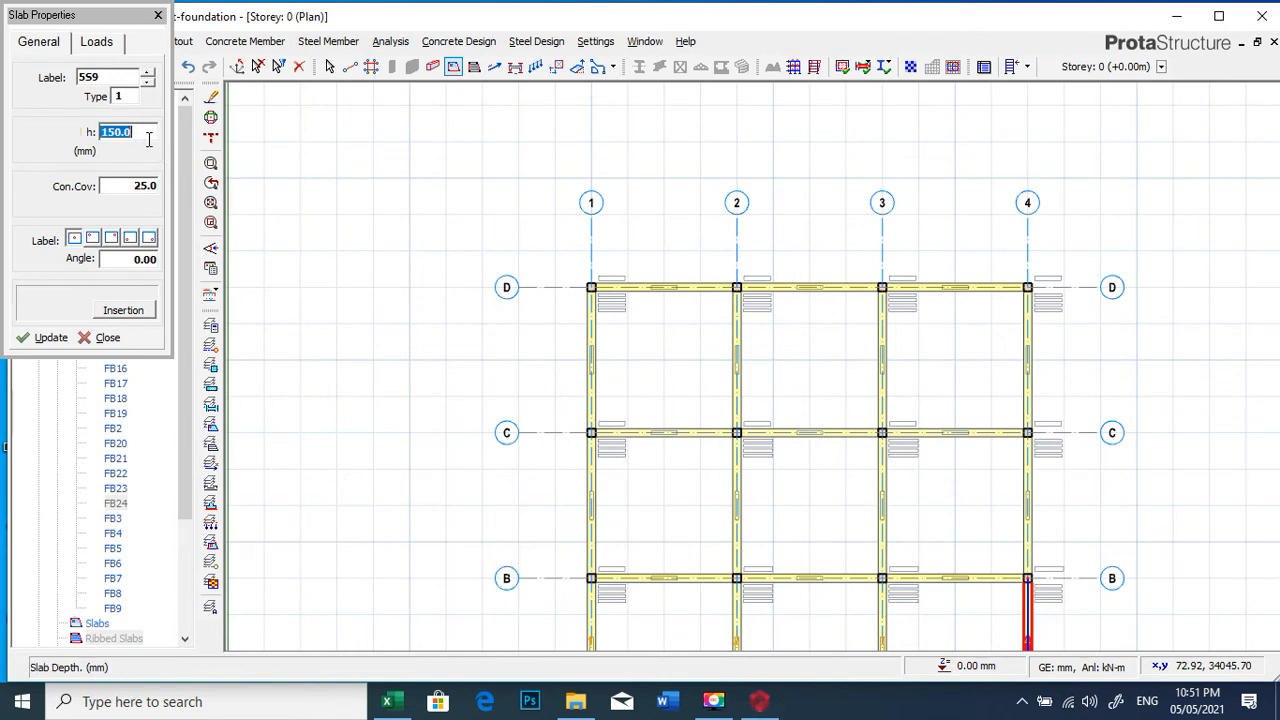
{"action": "type", "text": "250"}
{"action": "left_click", "coordinate": [683, 374]}
{"action": "left_click", "coordinate": [790, 370]}
{"action": "left_click", "coordinate": [968, 366]}
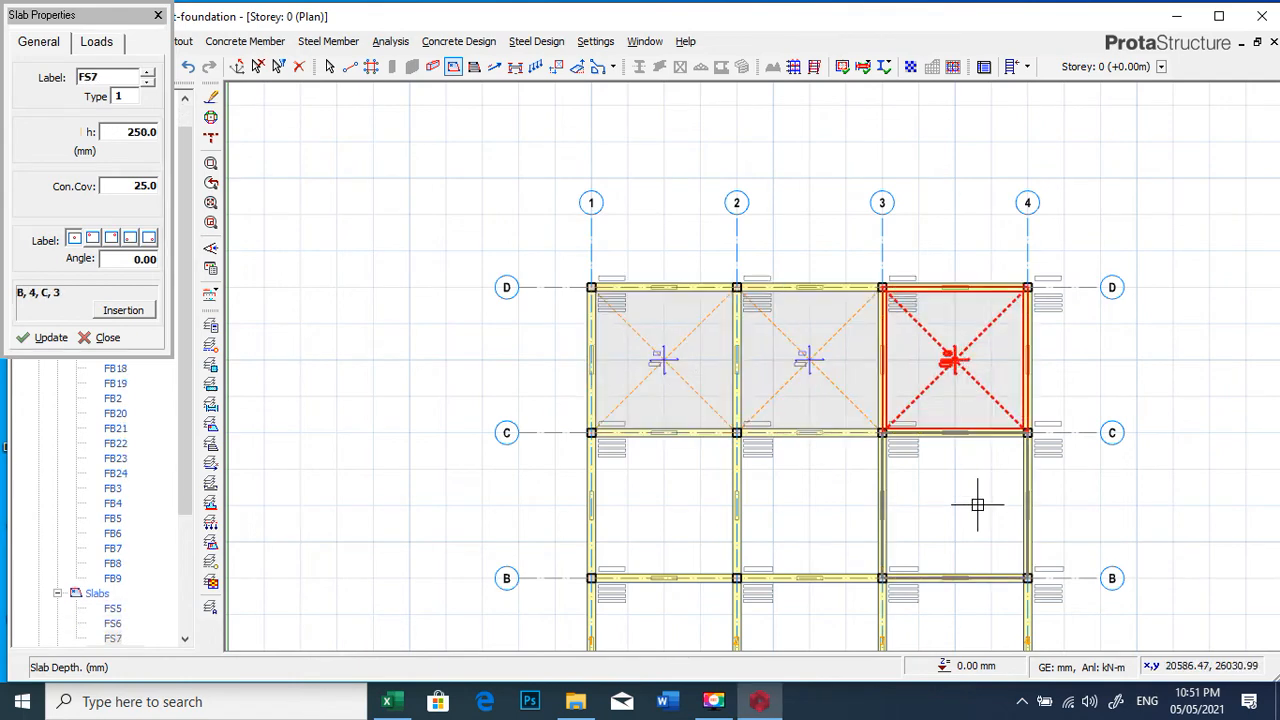
Insert slabs of the same depth in the six remaining bays between axes A and C
{"action": "left_click", "coordinate": [977, 504]}
{"action": "left_click", "coordinate": [803, 507]}
{"action": "left_click", "coordinate": [694, 503]}
{"action": "scroll", "coordinate": [727, 385], "scroll_direction": "down", "scroll_amount": 1}
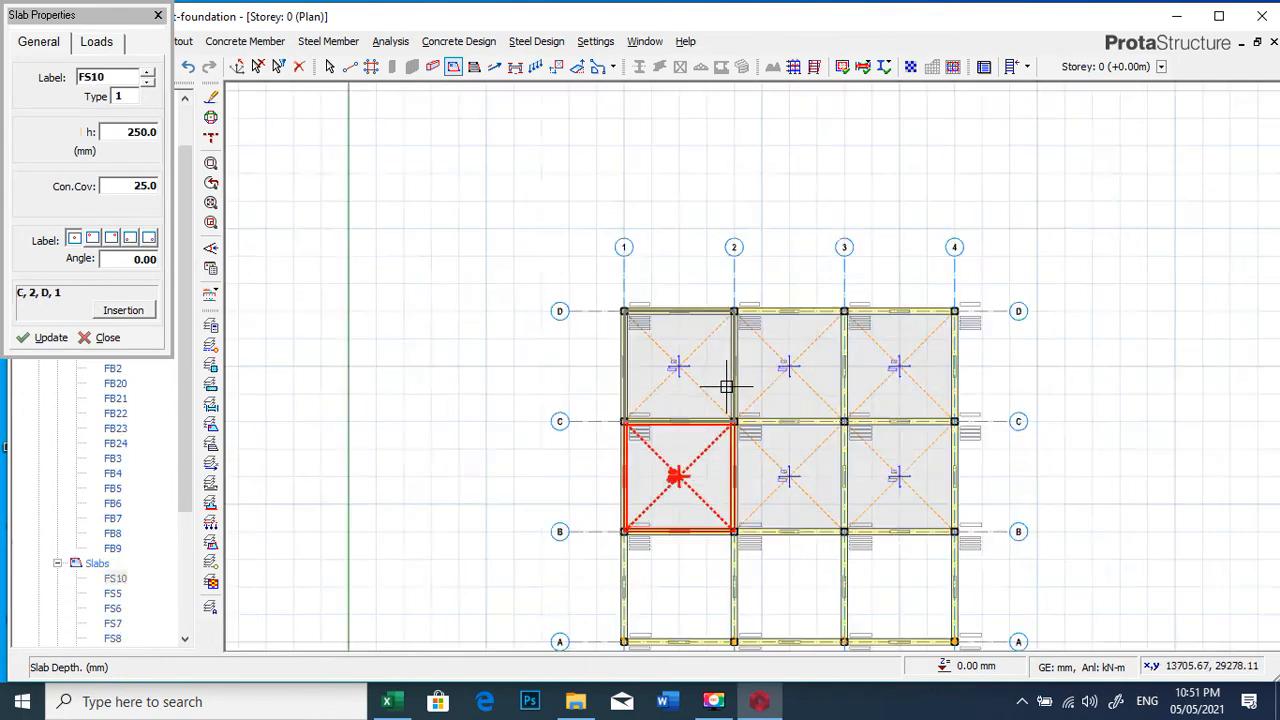
{"action": "left_click", "coordinate": [688, 568]}
{"action": "left_click", "coordinate": [806, 577]}
{"action": "left_click", "coordinate": [940, 577]}
Check the dead and imposed load settings for the Storey 0 slabs
{"action": "scroll", "coordinate": [686, 340], "scroll_direction": "down", "scroll_amount": 2}
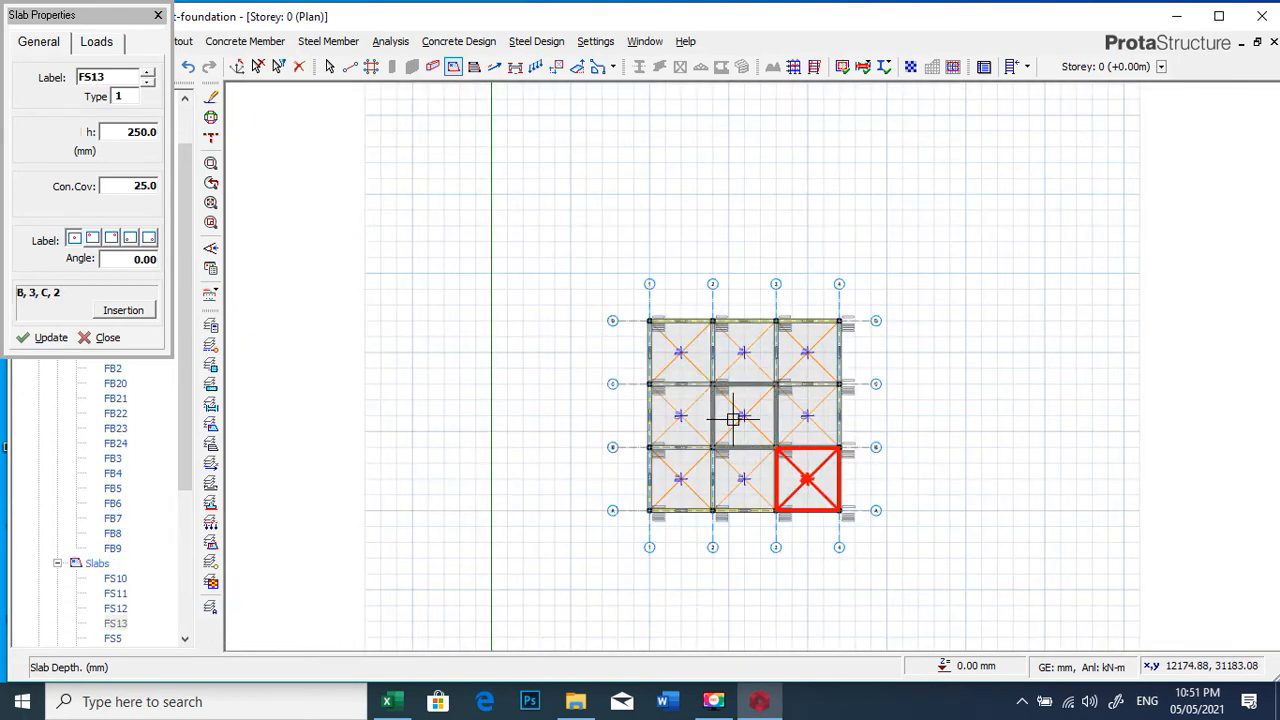
{"action": "scroll", "coordinate": [733, 418], "scroll_direction": "up", "scroll_amount": 3}
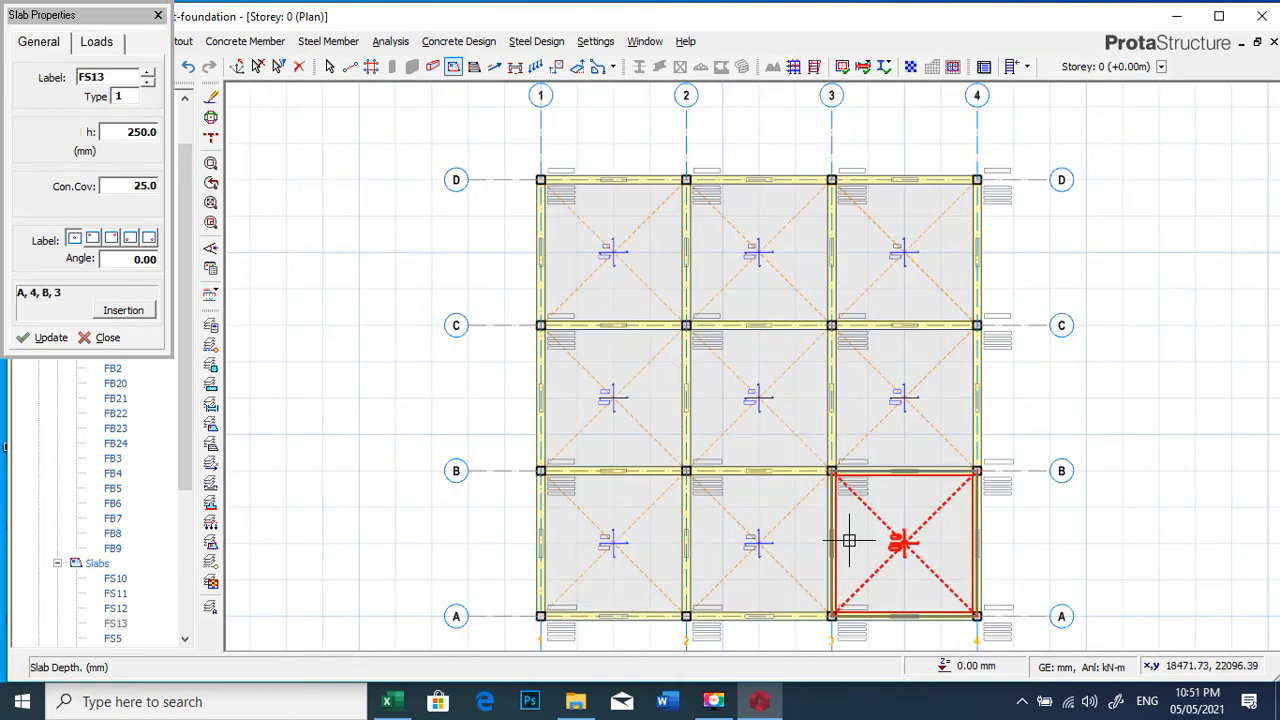
{"action": "scroll", "coordinate": [737, 517], "scroll_direction": "down", "scroll_amount": 1}
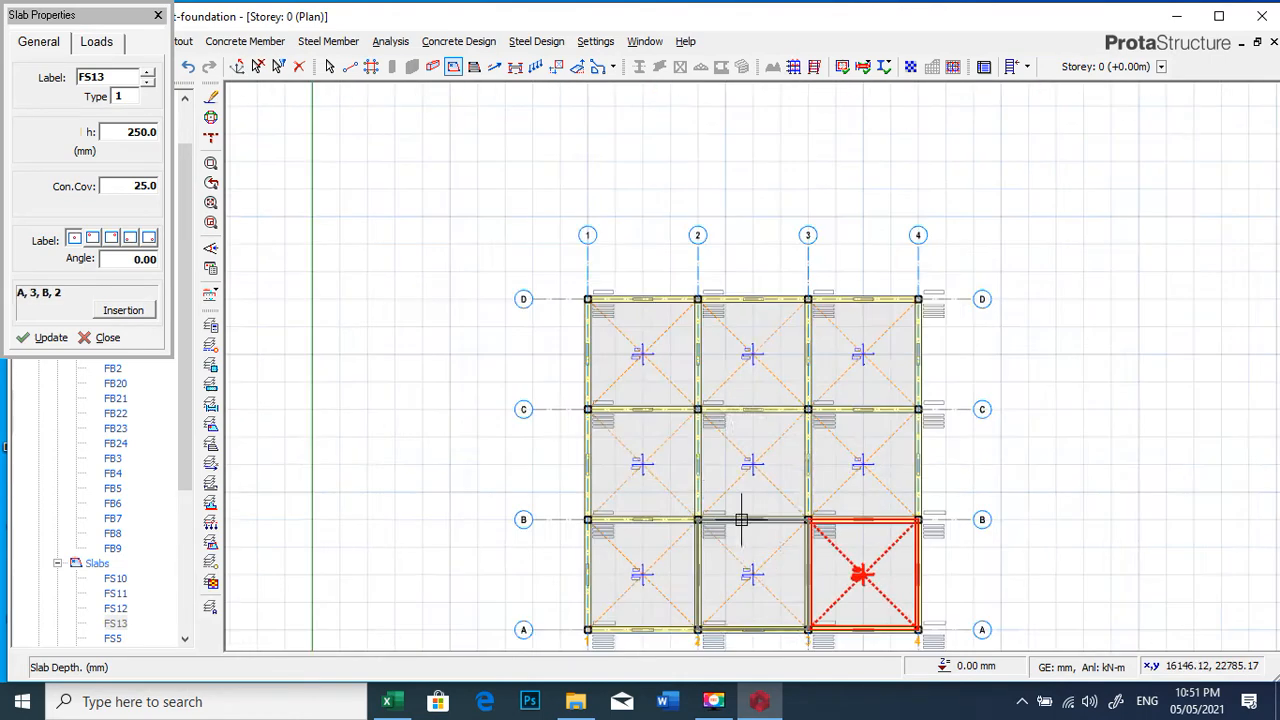
{"action": "scroll", "coordinate": [740, 401], "scroll_direction": "up", "scroll_amount": 3}
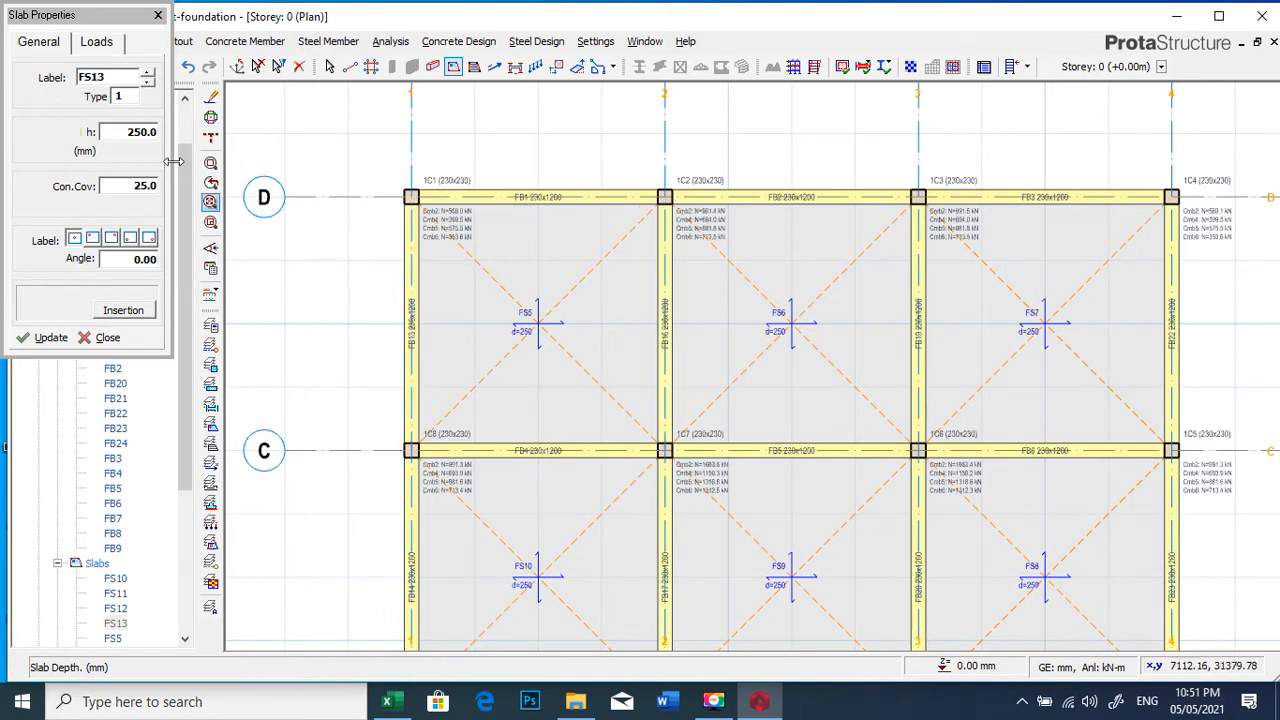
{"action": "left_click", "coordinate": [97, 42]}
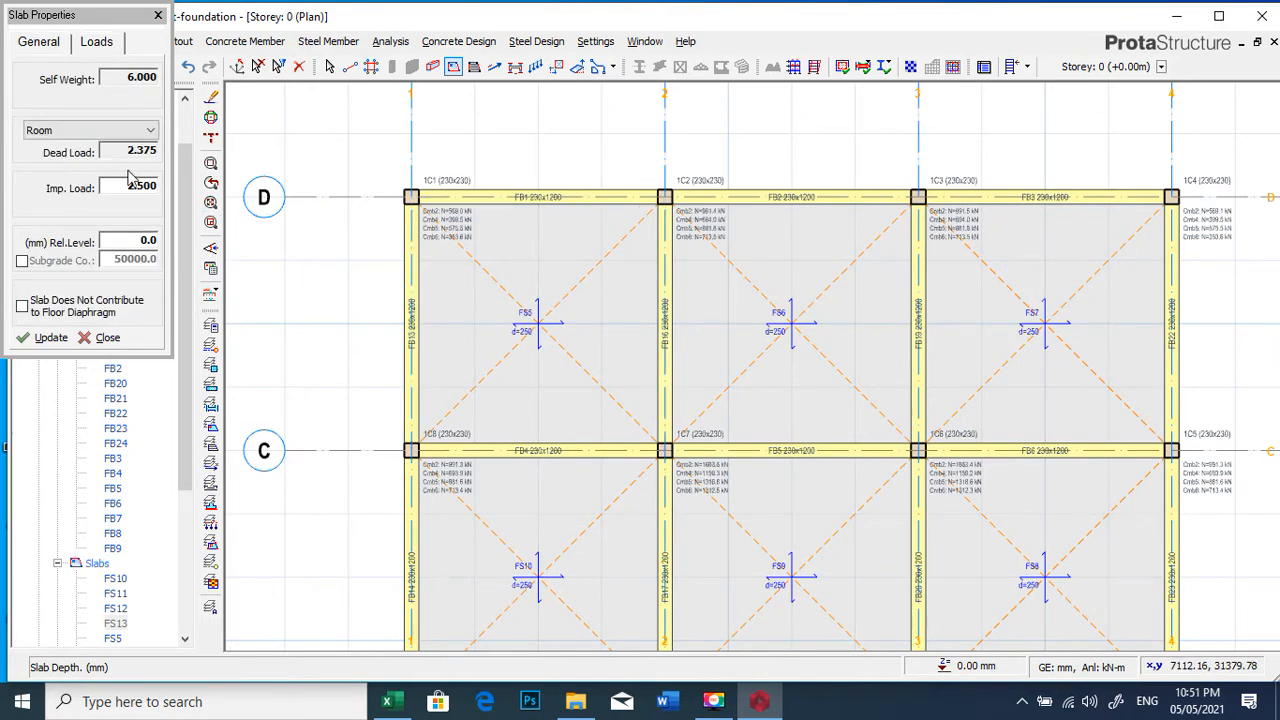
{"action": "left_click", "coordinate": [42, 44]}
Examine the beam sizes, slab depths and perimeter of the Storey 0 foundation layout, and end slab insertion
{"action": "scroll", "coordinate": [790, 280], "scroll_direction": "up", "scroll_amount": 2}
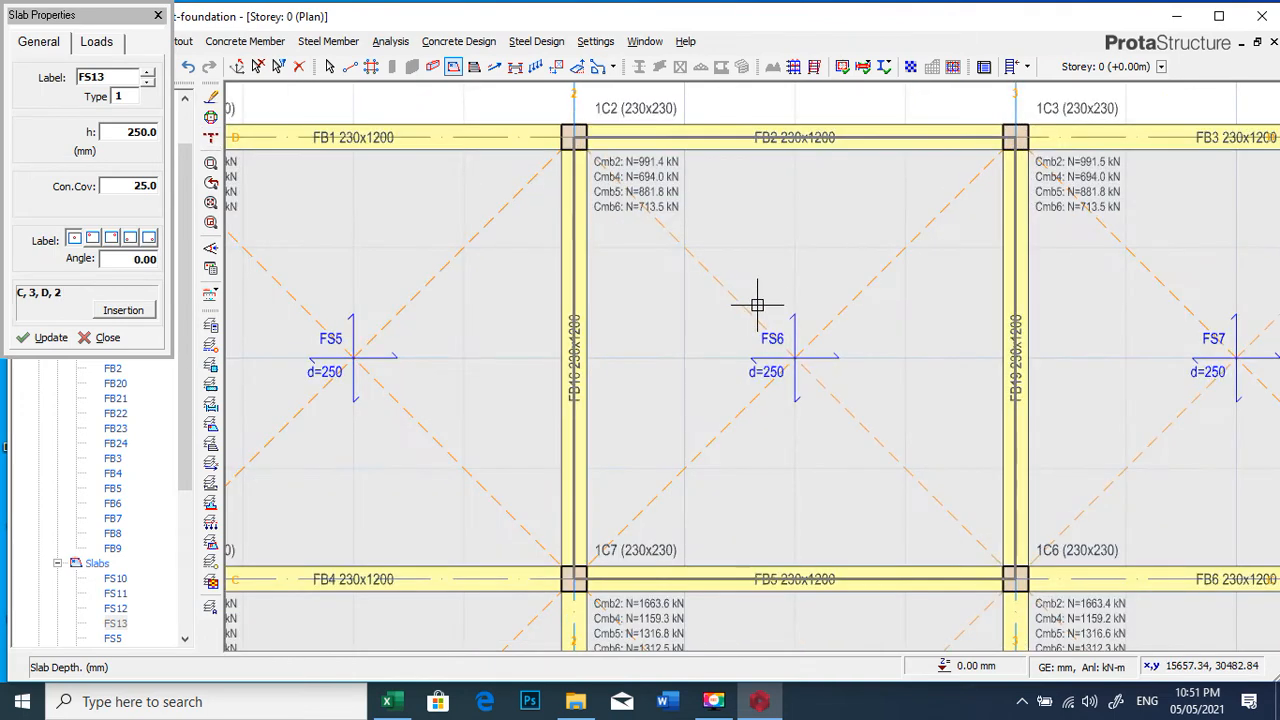
{"action": "scroll", "coordinate": [758, 305], "scroll_direction": "down", "scroll_amount": 2}
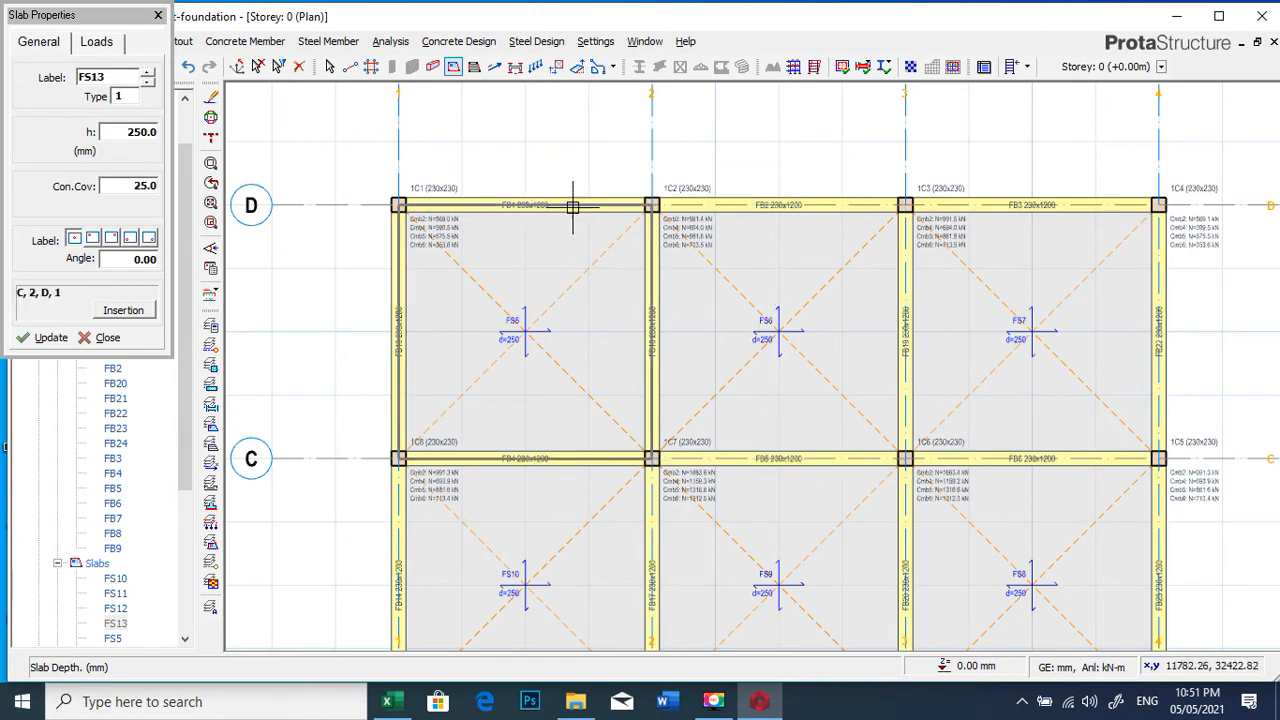
{"action": "scroll", "coordinate": [709, 157], "scroll_direction": "down", "scroll_amount": 2}
{"action": "scroll", "coordinate": [595, 160], "scroll_direction": "up", "scroll_amount": 3}
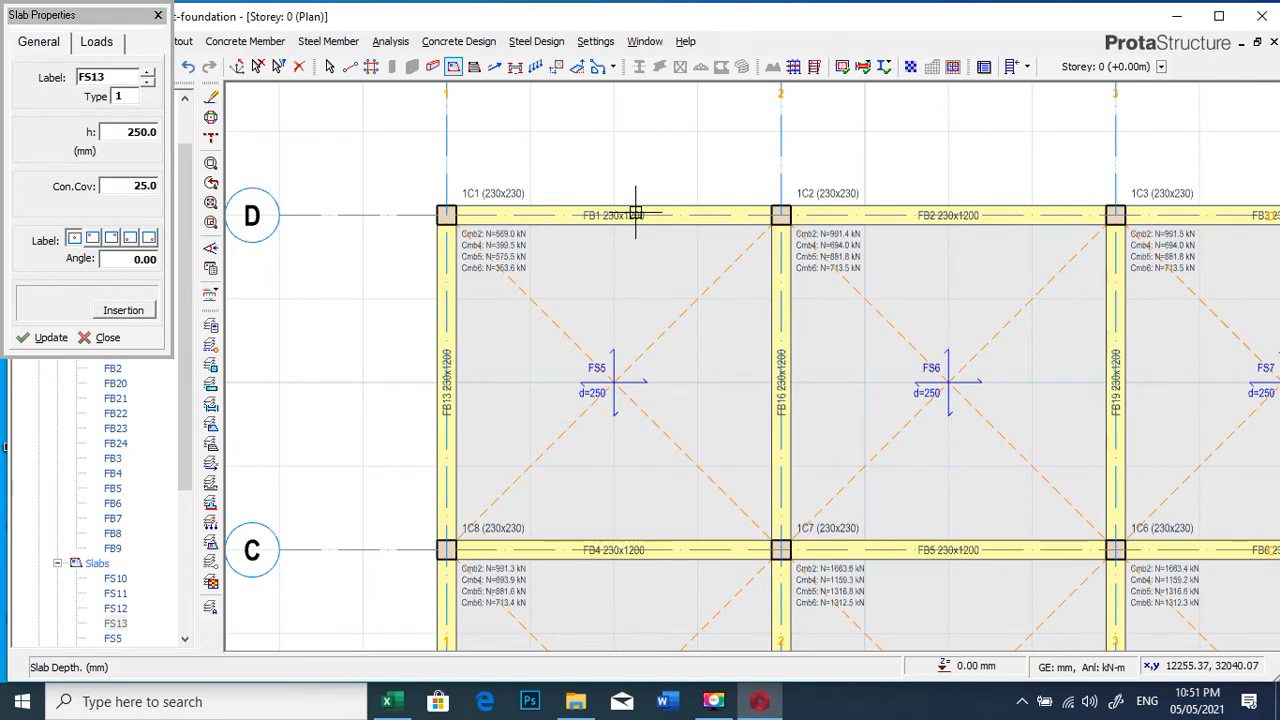
{"action": "scroll", "coordinate": [685, 246], "scroll_direction": "down", "scroll_amount": 2}
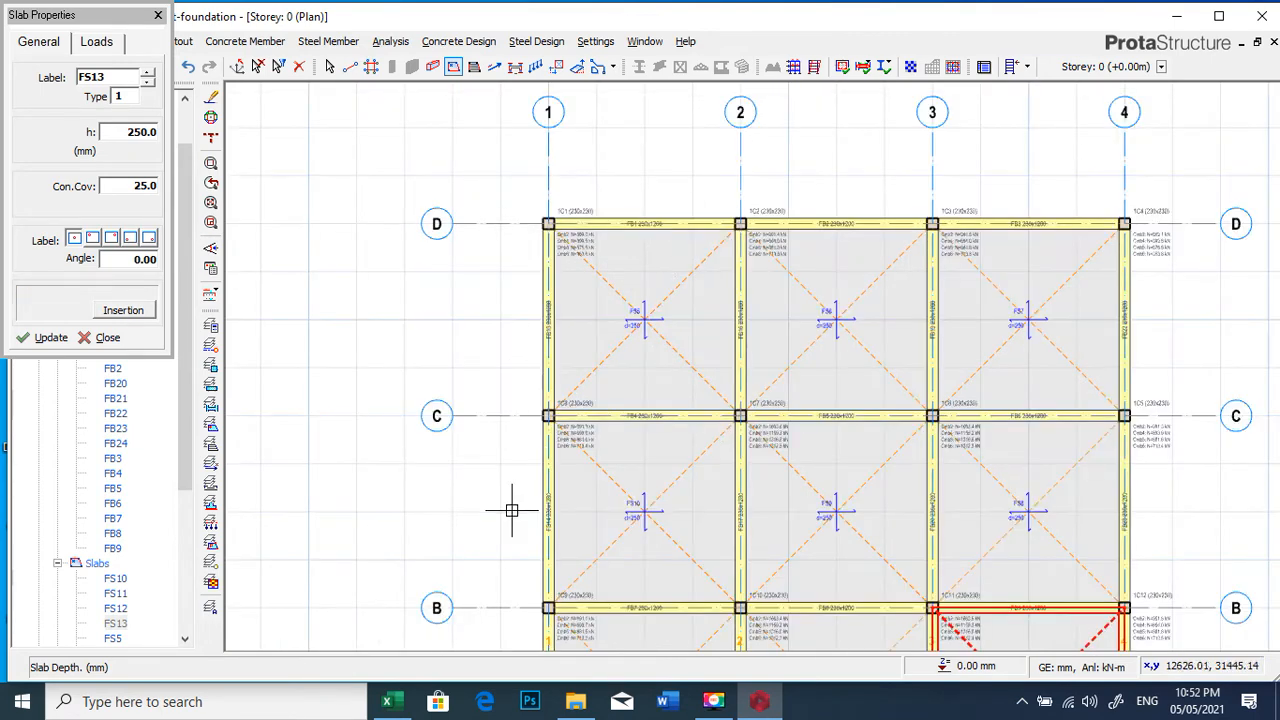
{"action": "scroll", "coordinate": [1095, 210], "scroll_direction": "down", "scroll_amount": 1}
{"action": "scroll", "coordinate": [1086, 472], "scroll_direction": "down", "scroll_amount": 2}
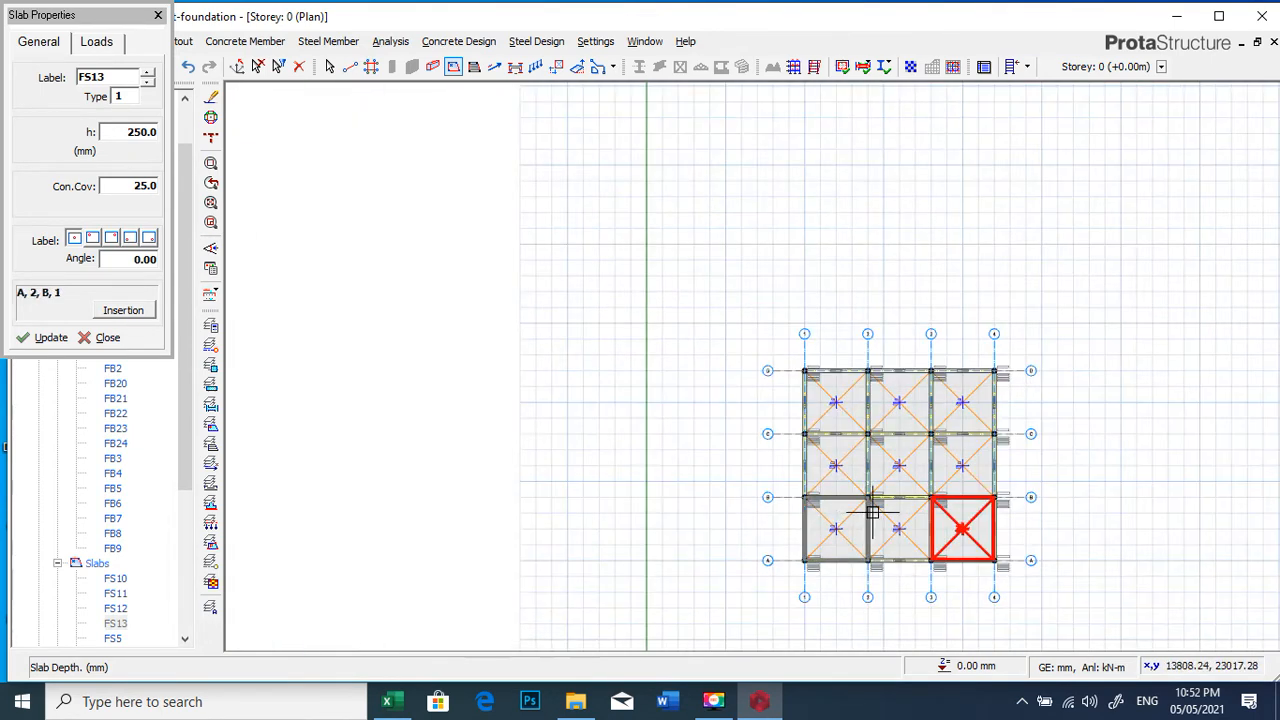
{"action": "scroll", "coordinate": [1023, 486], "scroll_direction": "up", "scroll_amount": 1}
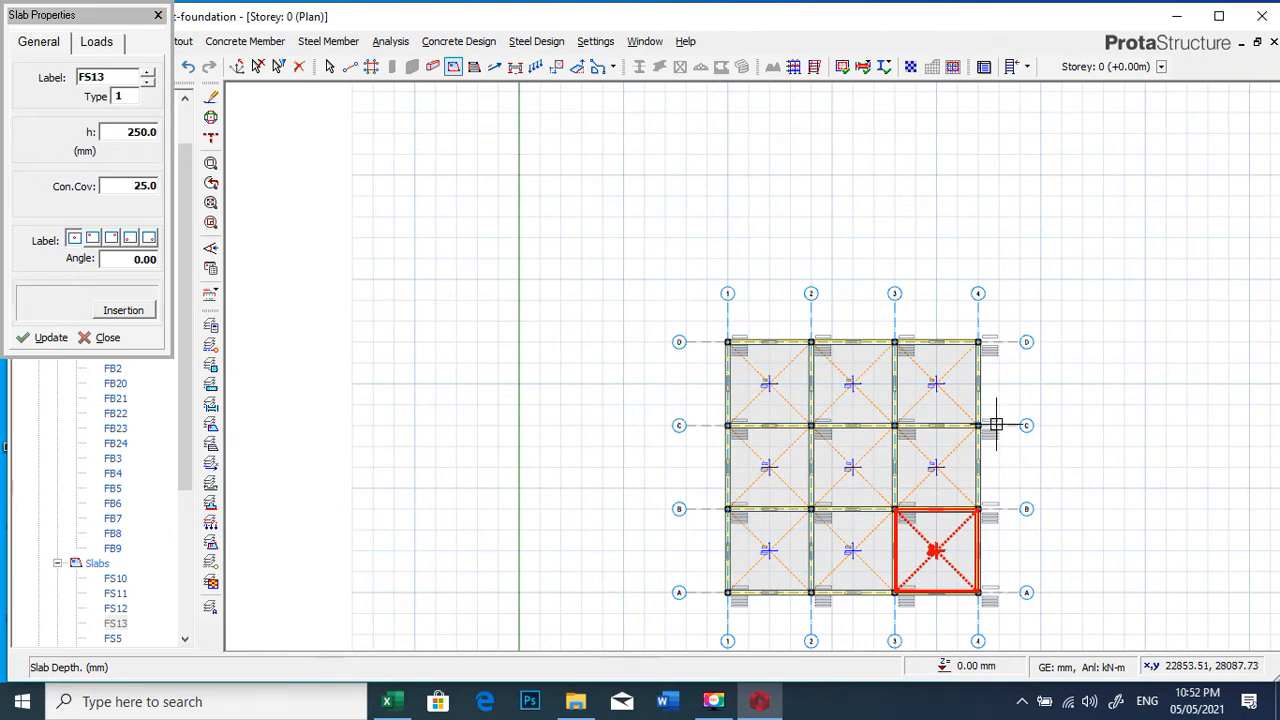
{"action": "scroll", "coordinate": [894, 345], "scroll_direction": "up", "scroll_amount": 2}
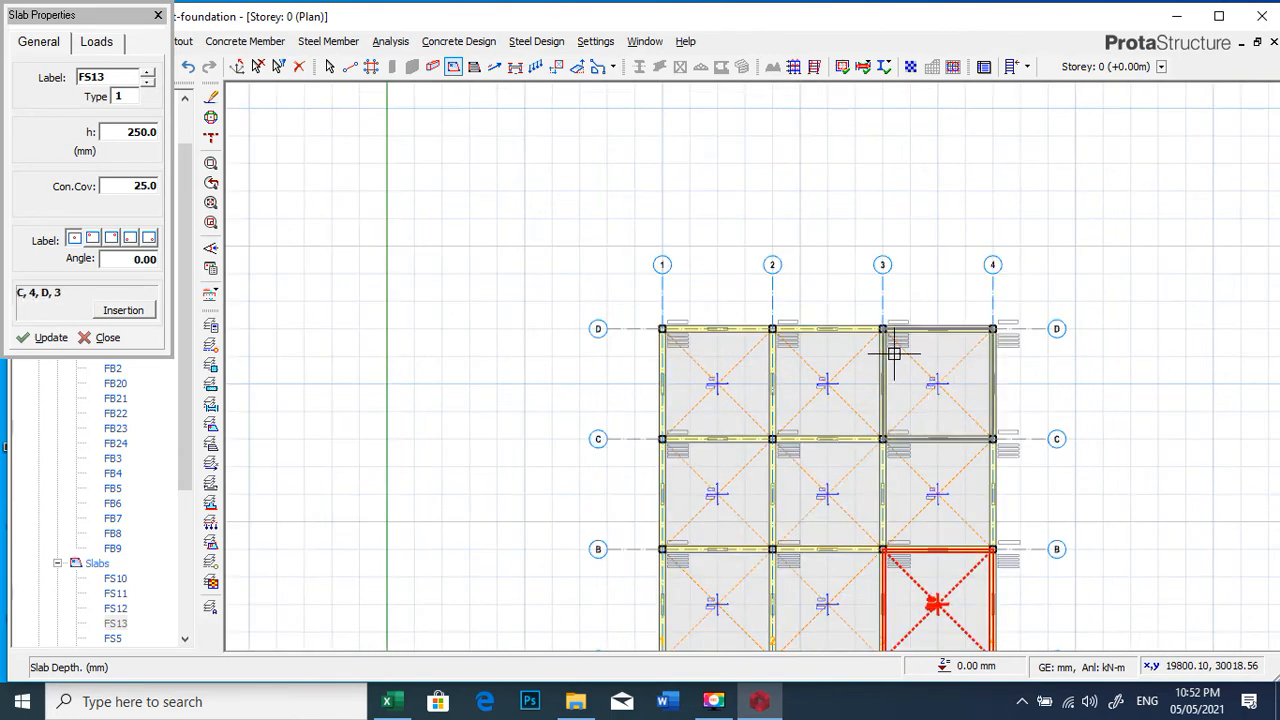
{"action": "scroll", "coordinate": [850, 260], "scroll_direction": "down", "scroll_amount": 3}
{"action": "scroll", "coordinate": [943, 330], "scroll_direction": "up", "scroll_amount": 2}
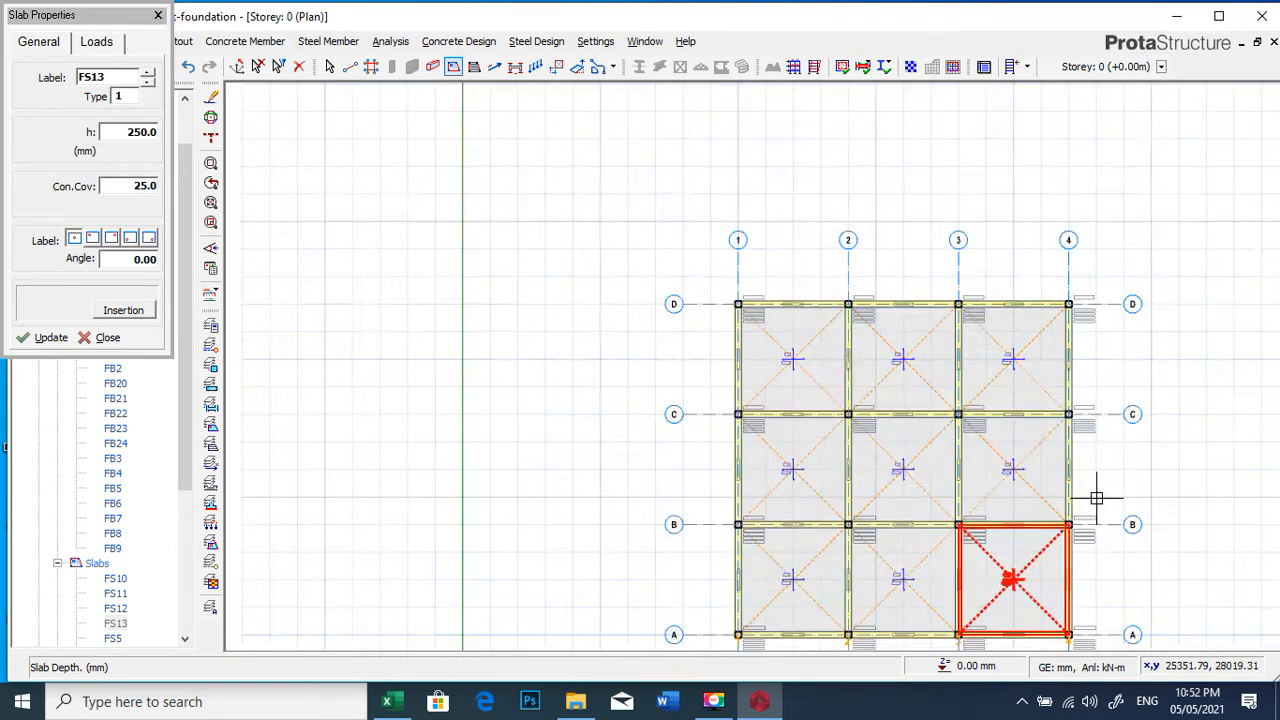
{"action": "scroll", "coordinate": [651, 337], "scroll_direction": "down", "scroll_amount": 1}
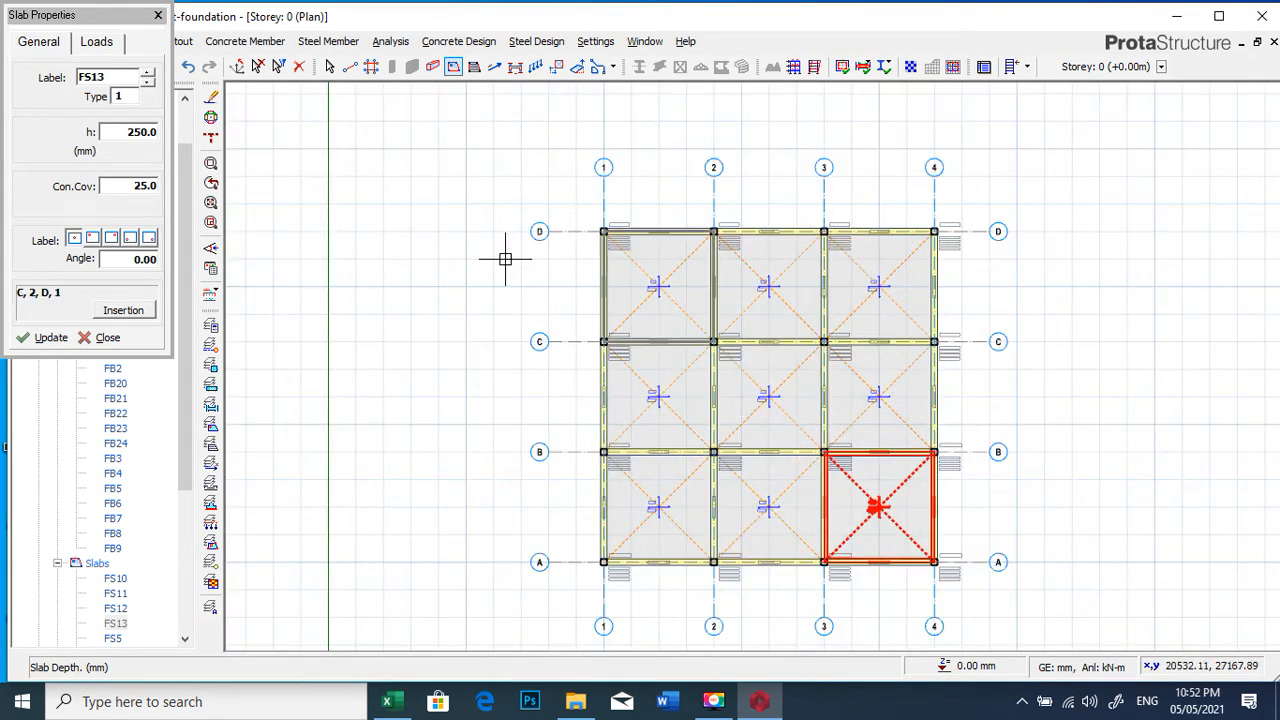
{"action": "left_click", "coordinate": [158, 15]}
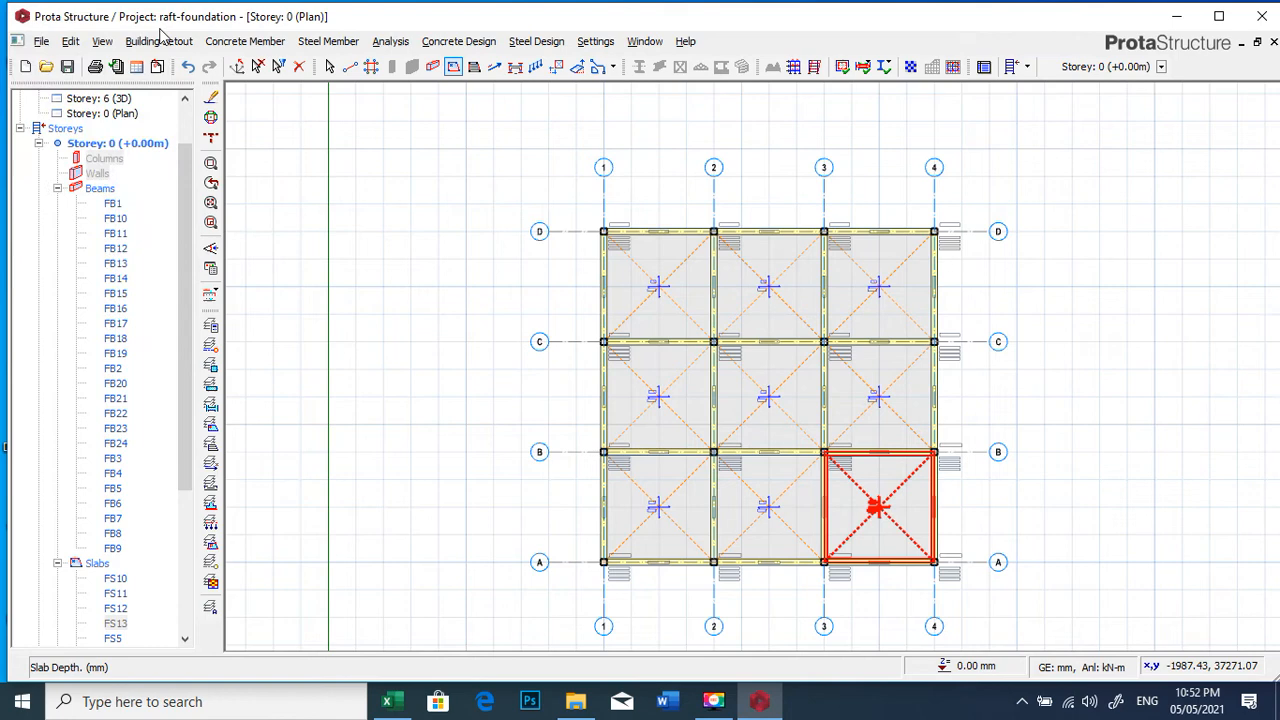
Save the raft-foundation project with the inserted beams and slabs
{"action": "left_click", "coordinate": [67, 66]}
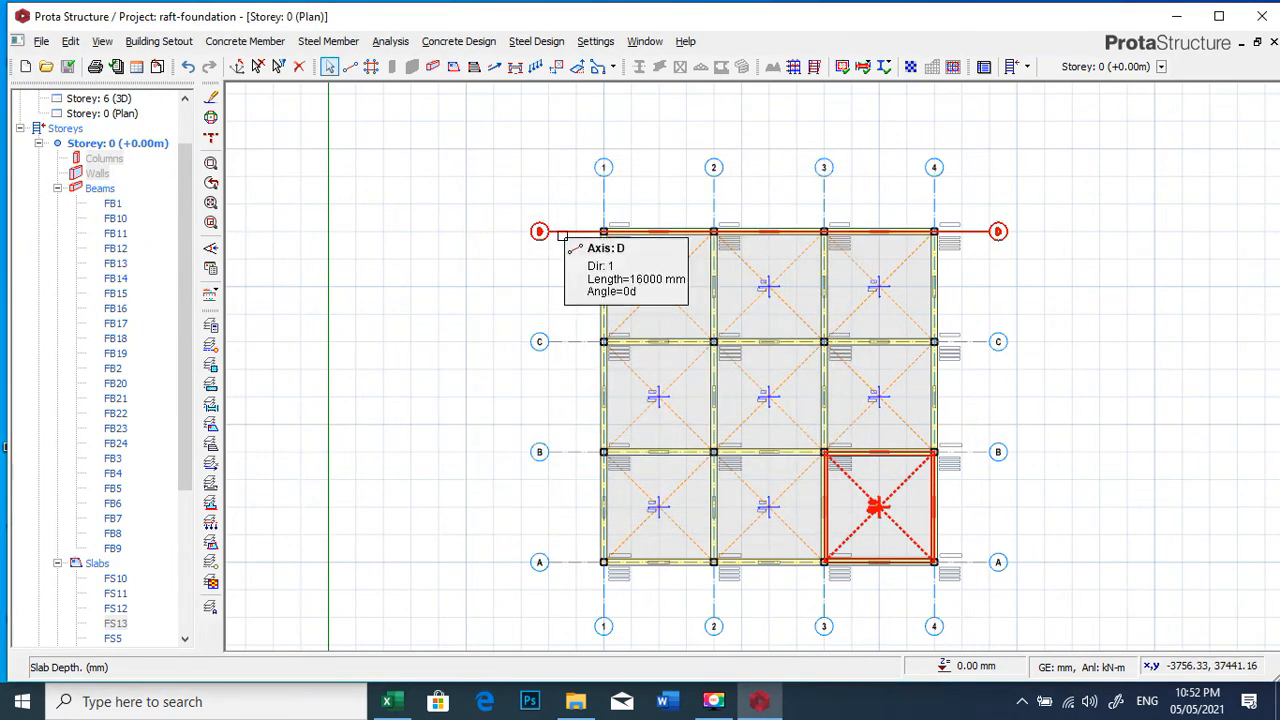
{"action": "left_click", "coordinate": [494, 68]}
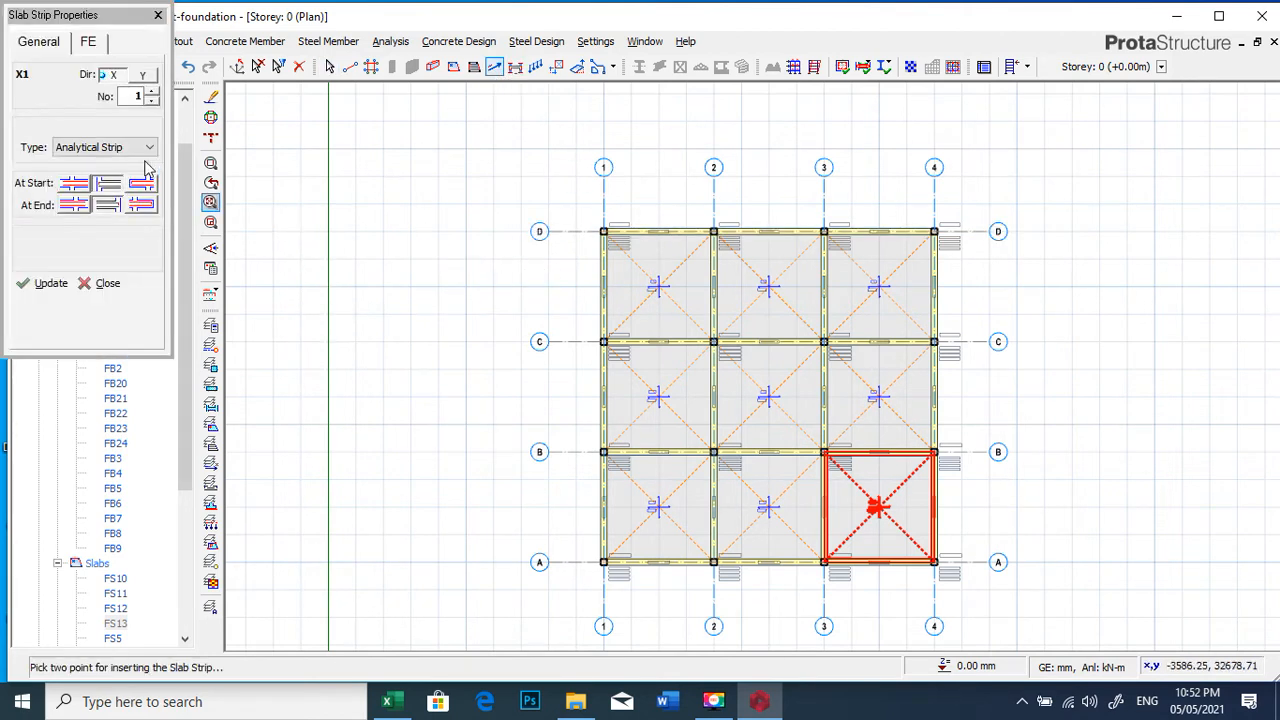
{"action": "left_click", "coordinate": [91, 42]}
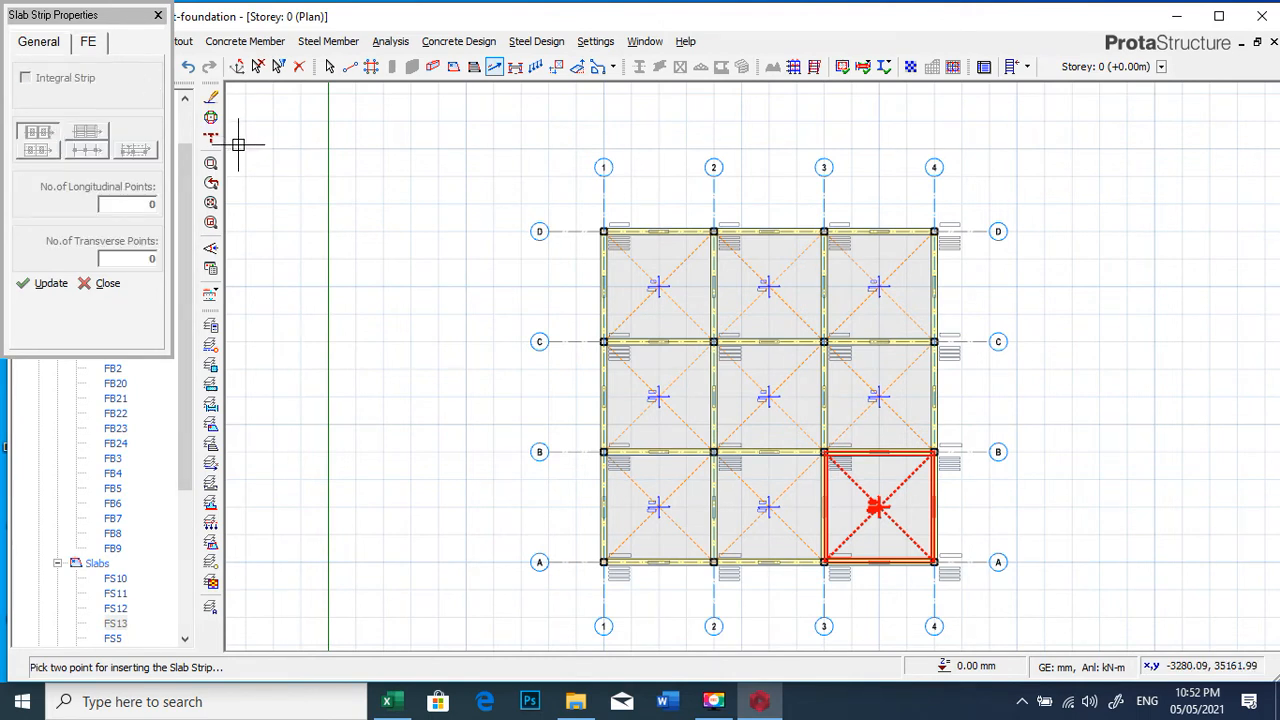
{"action": "left_click", "coordinate": [511, 261]}
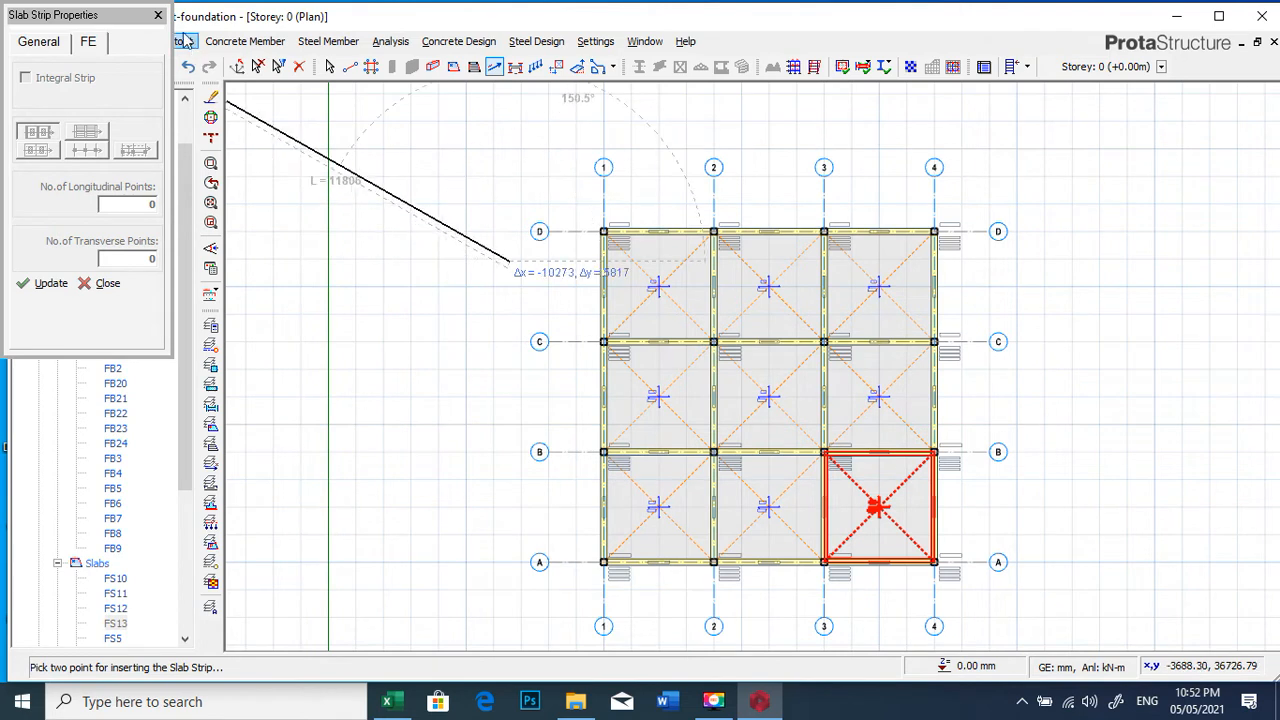
{"action": "left_click", "coordinate": [158, 15]}
{"action": "key", "text": "Escape"}
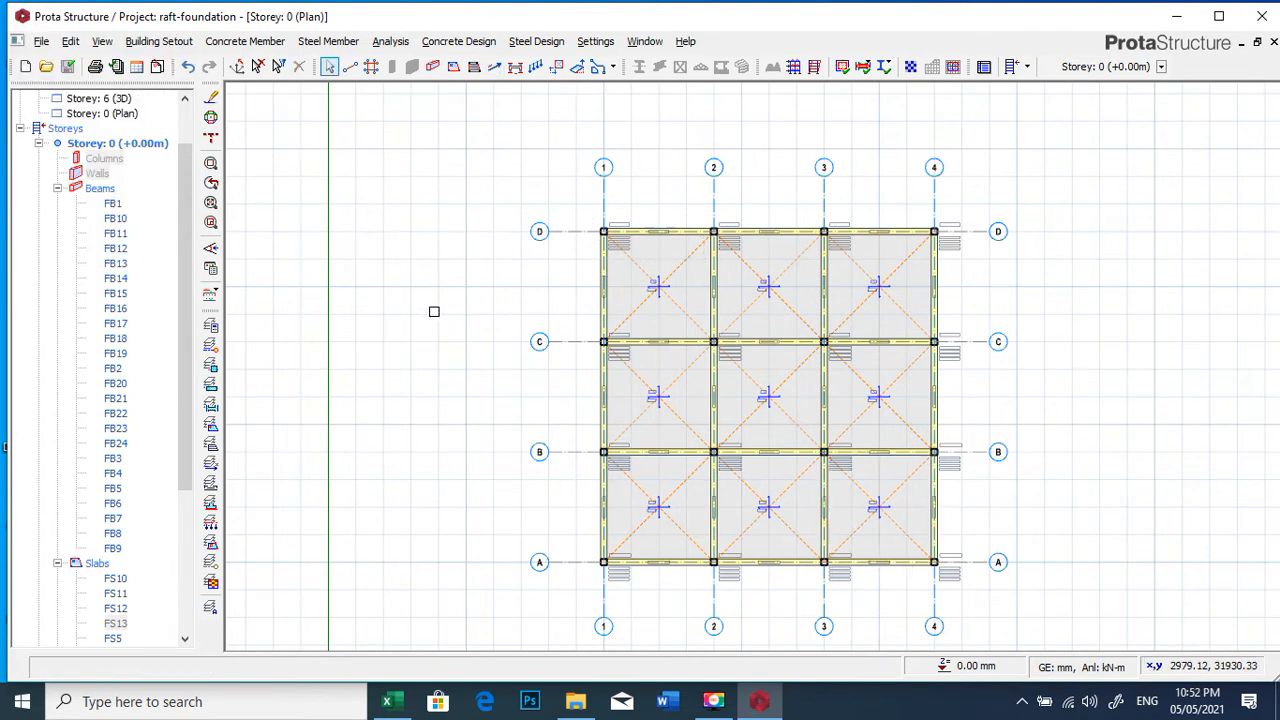
{"action": "left_click", "coordinate": [492, 68]}
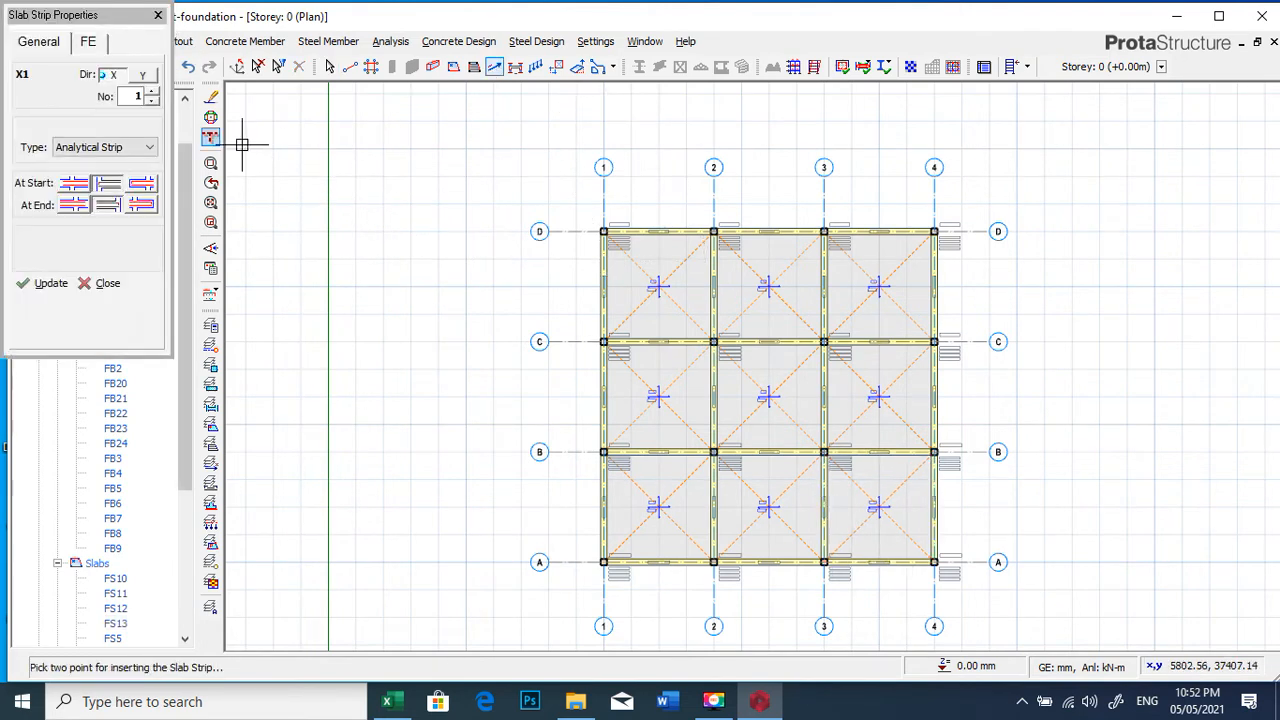
{"action": "left_click", "coordinate": [98, 46]}
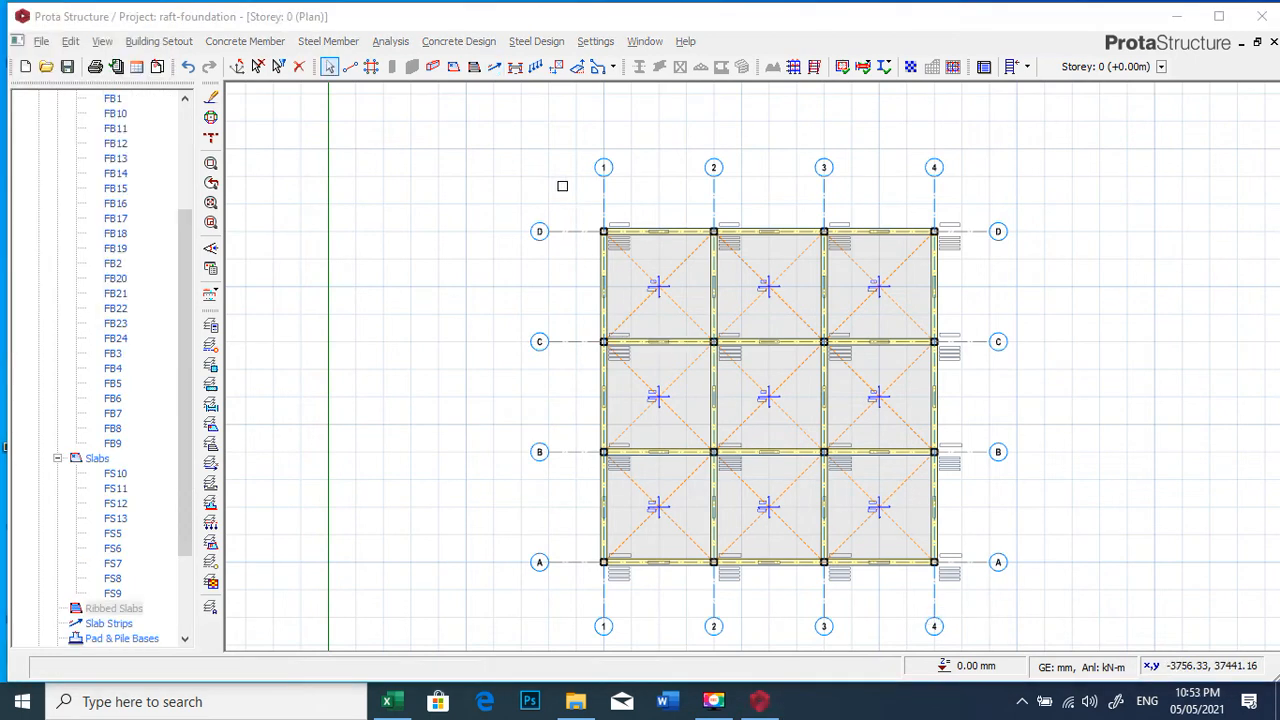
Start a slab strip in the X direction, set its type to FE Strip, and choose the FE option with the yellow grid pattern
{"action": "left_click", "coordinate": [494, 66]}
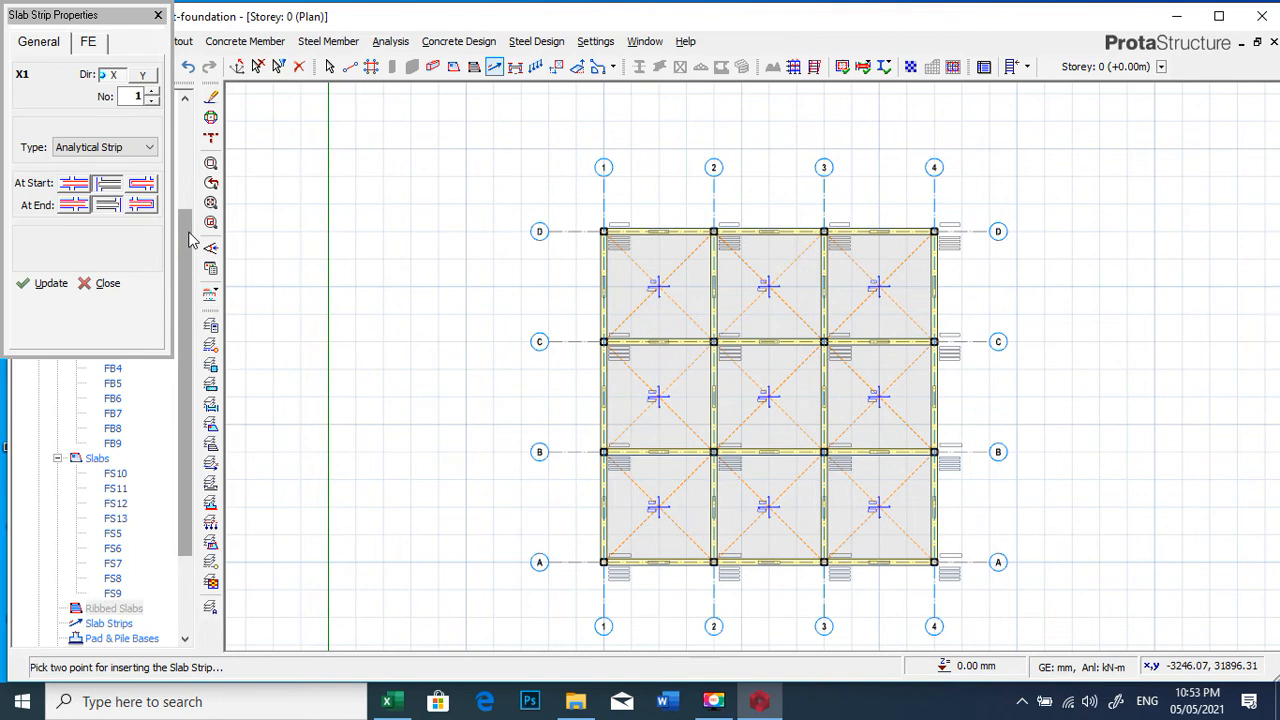
{"action": "left_click", "coordinate": [90, 43]}
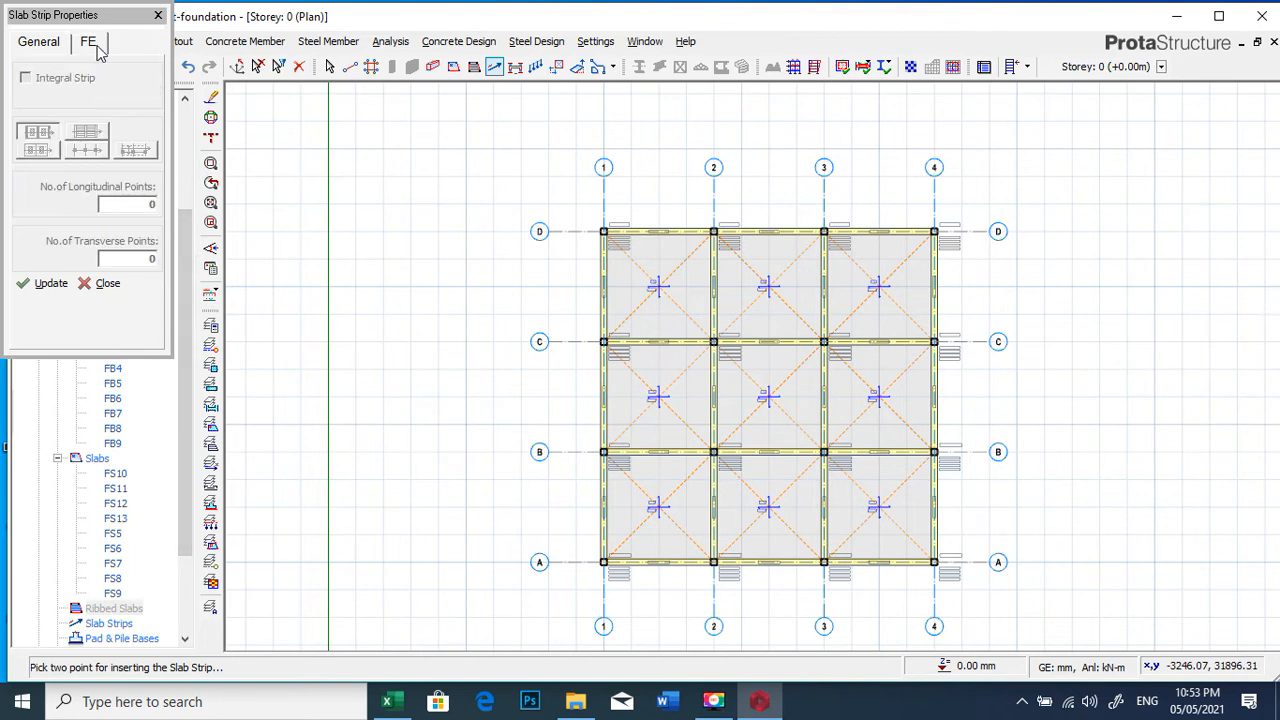
{"action": "left_click", "coordinate": [42, 44]}
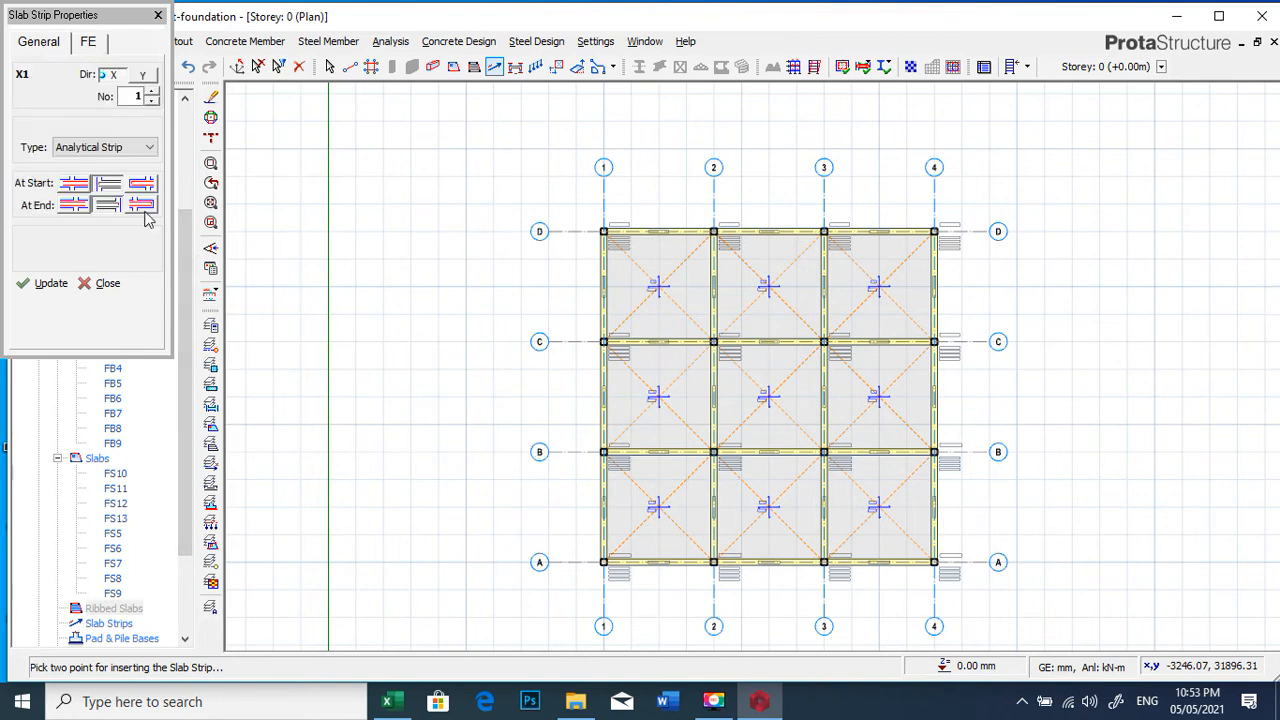
{"action": "left_click", "coordinate": [102, 147]}
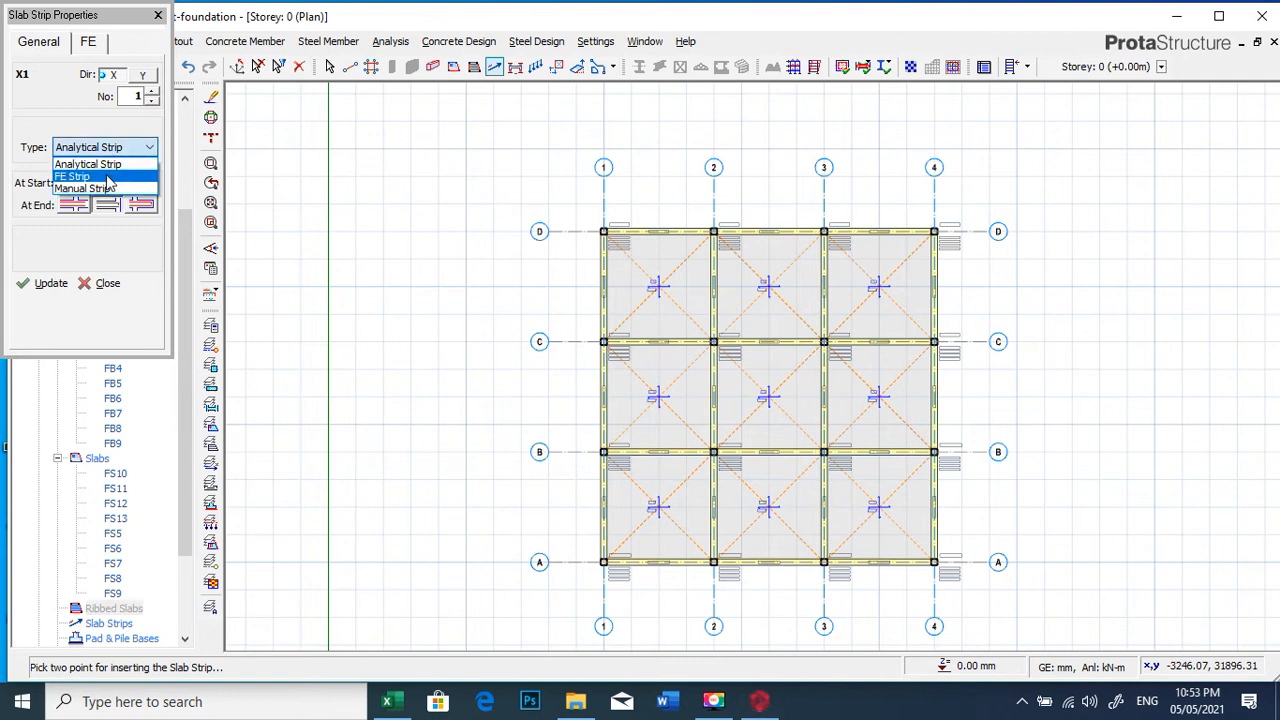
{"action": "left_click", "coordinate": [108, 178]}
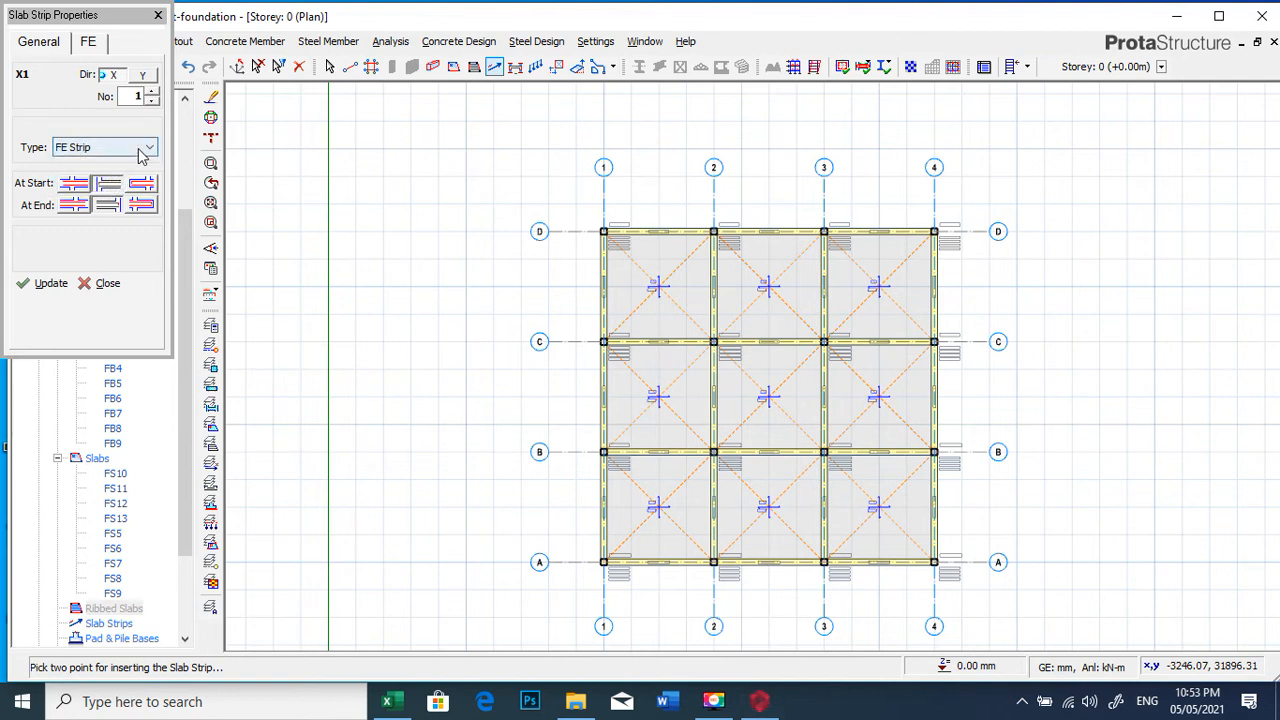
{"action": "left_click", "coordinate": [100, 46]}
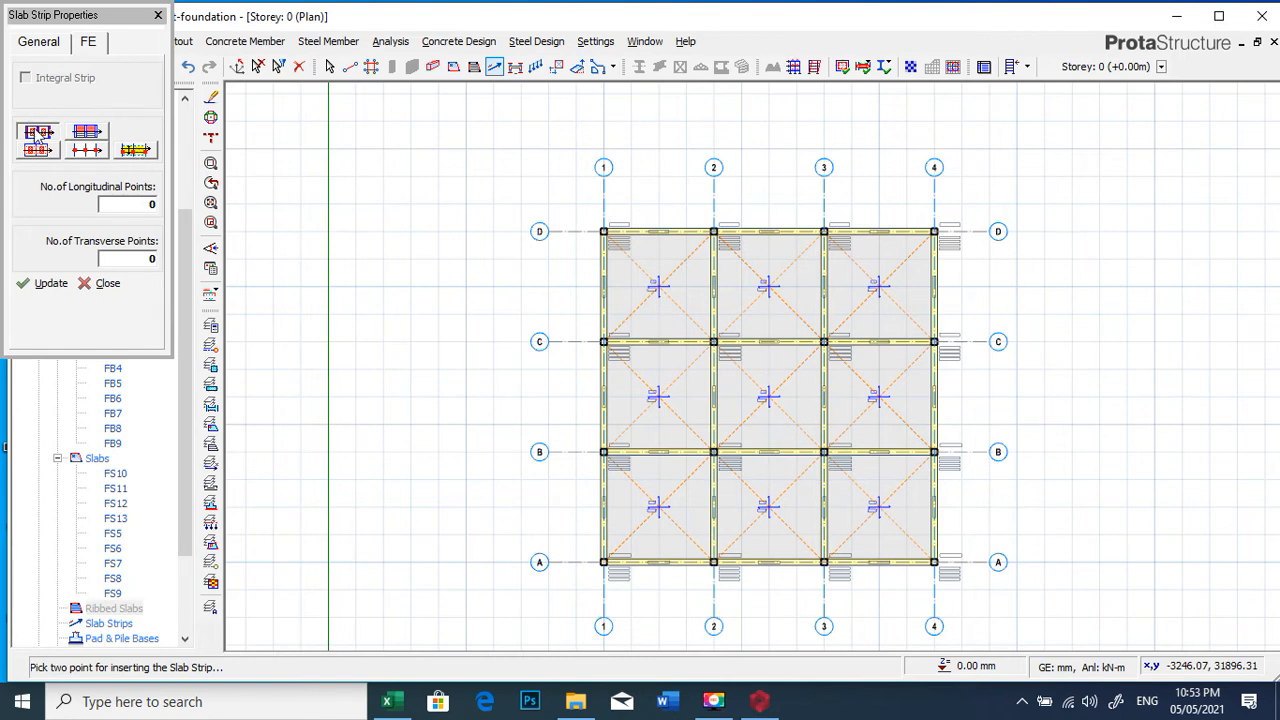
{"action": "left_click", "coordinate": [142, 152]}
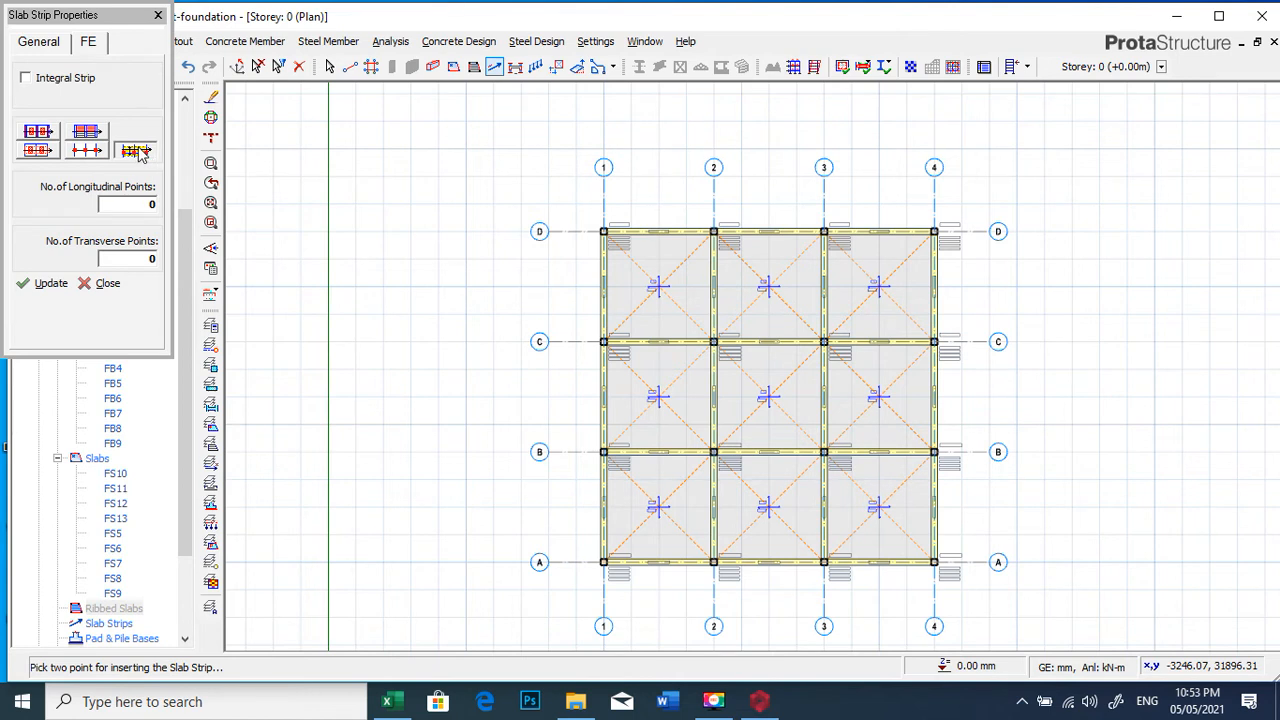
{"action": "left_click", "coordinate": [38, 139]}
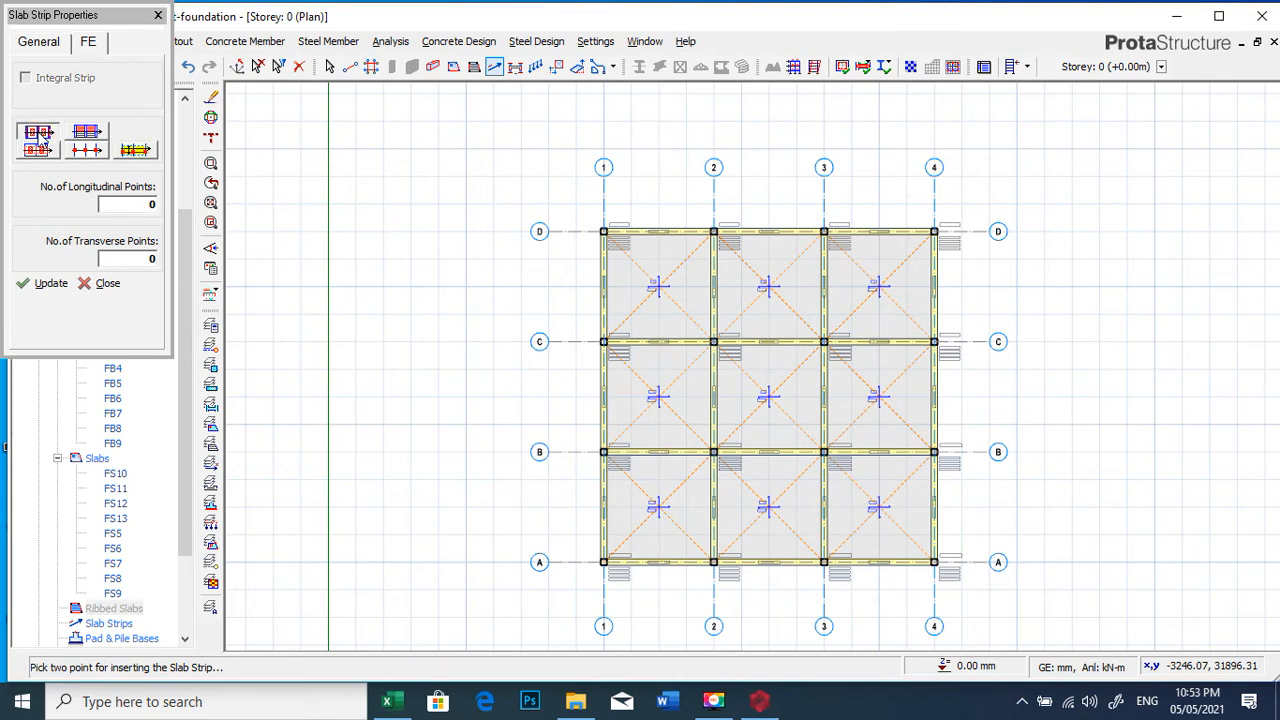
{"action": "left_click", "coordinate": [137, 150]}
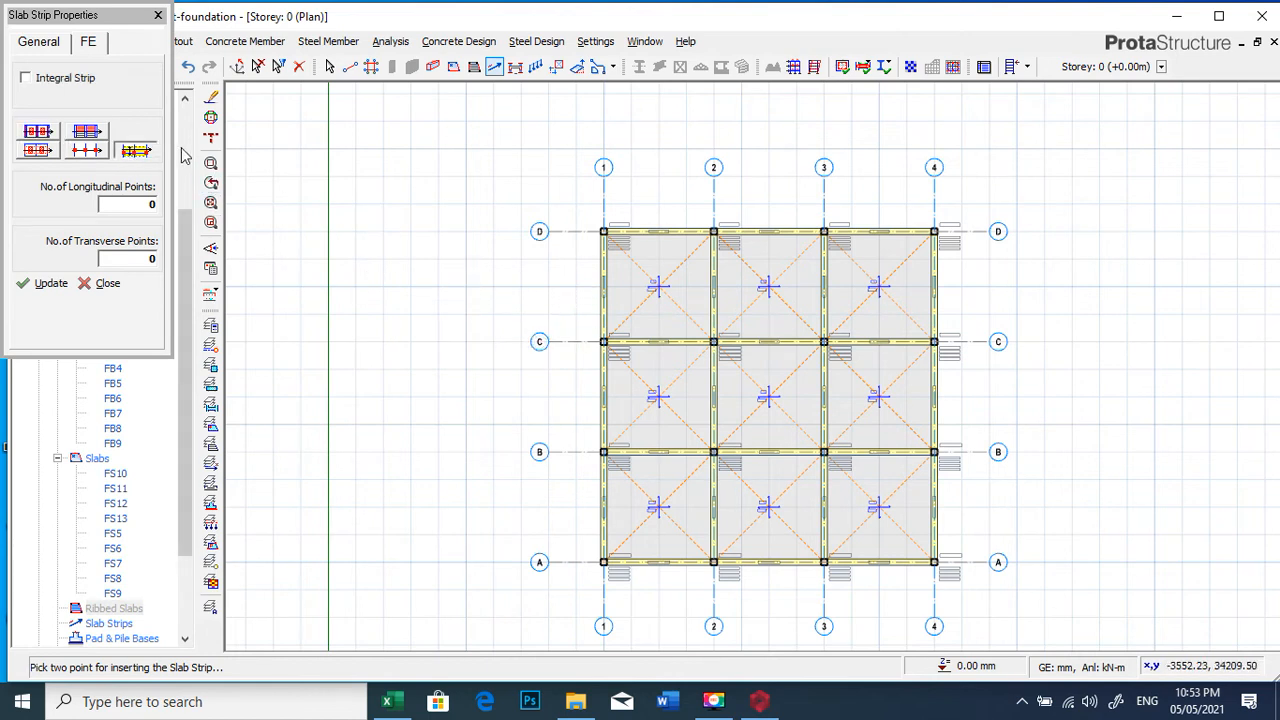
{"action": "left_click", "coordinate": [40, 44]}
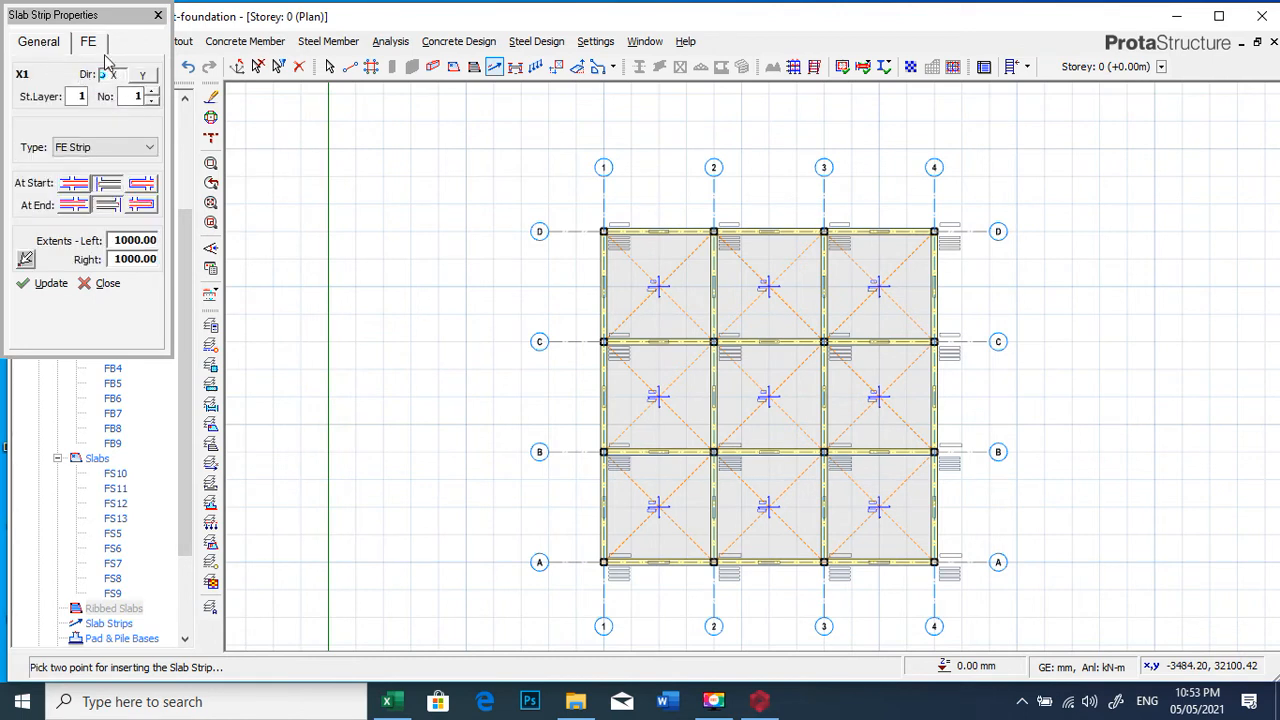
{"action": "left_click", "coordinate": [100, 44]}
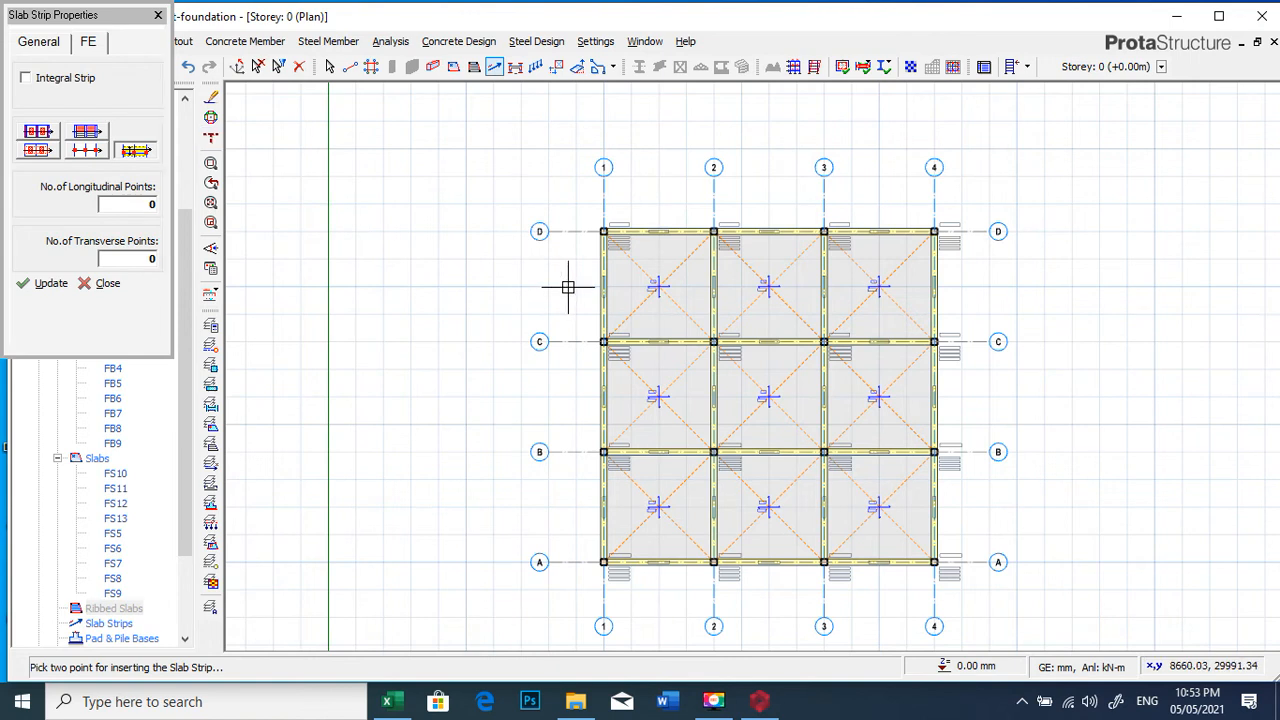
Insert three X-direction FE strips across the full slab width, one each through bays C-D, B-C and A-B
{"action": "left_click", "coordinate": [567, 285]}
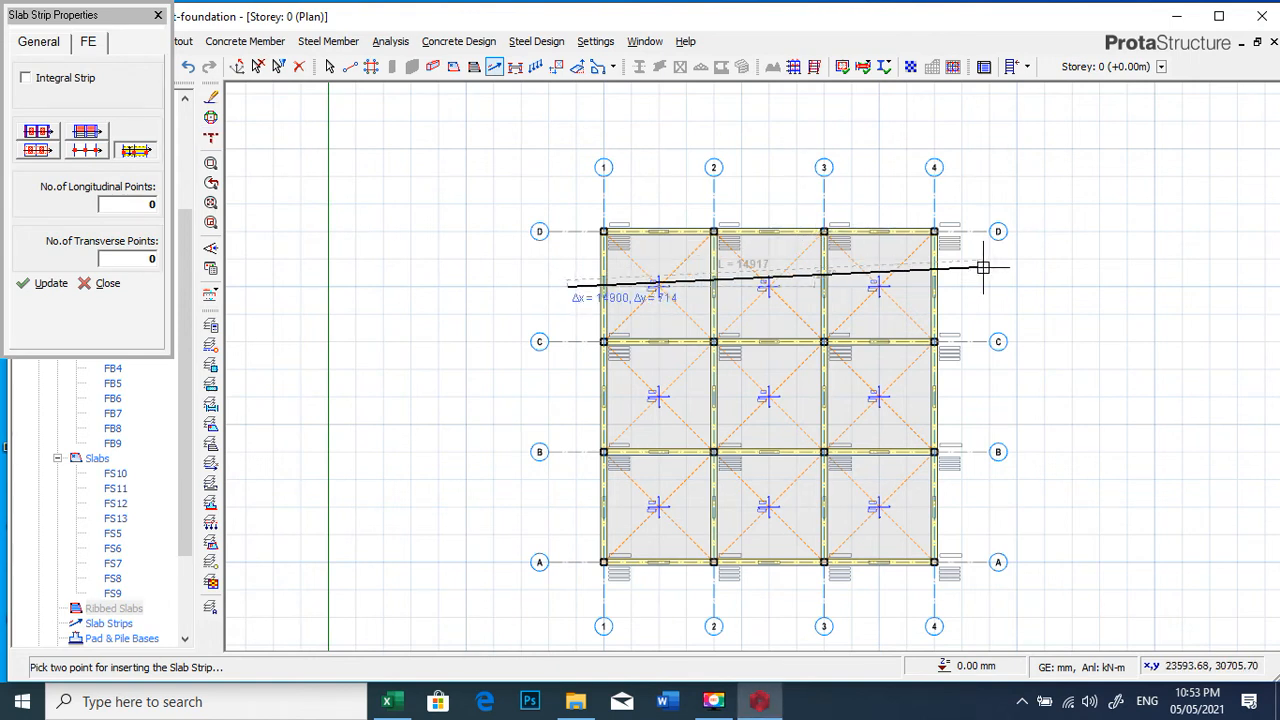
{"action": "left_click", "coordinate": [1011, 287]}
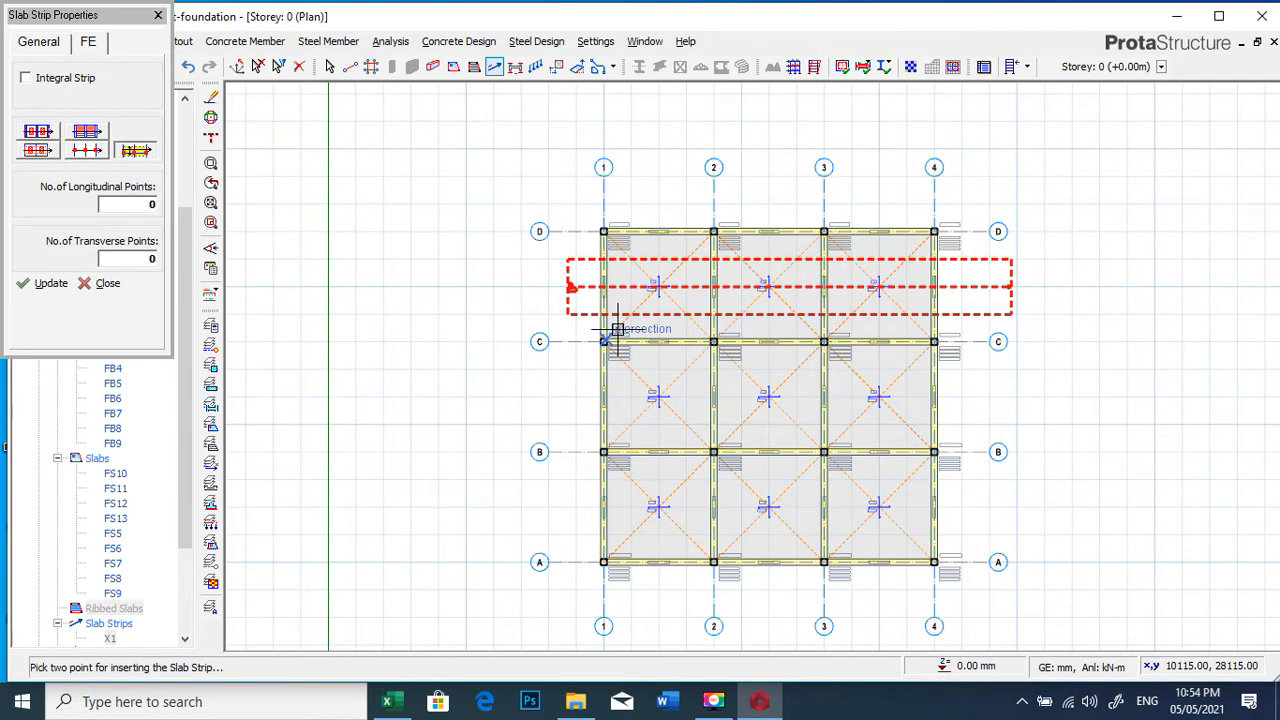
{"action": "left_click", "coordinate": [565, 390]}
{"action": "left_click", "coordinate": [971, 390]}
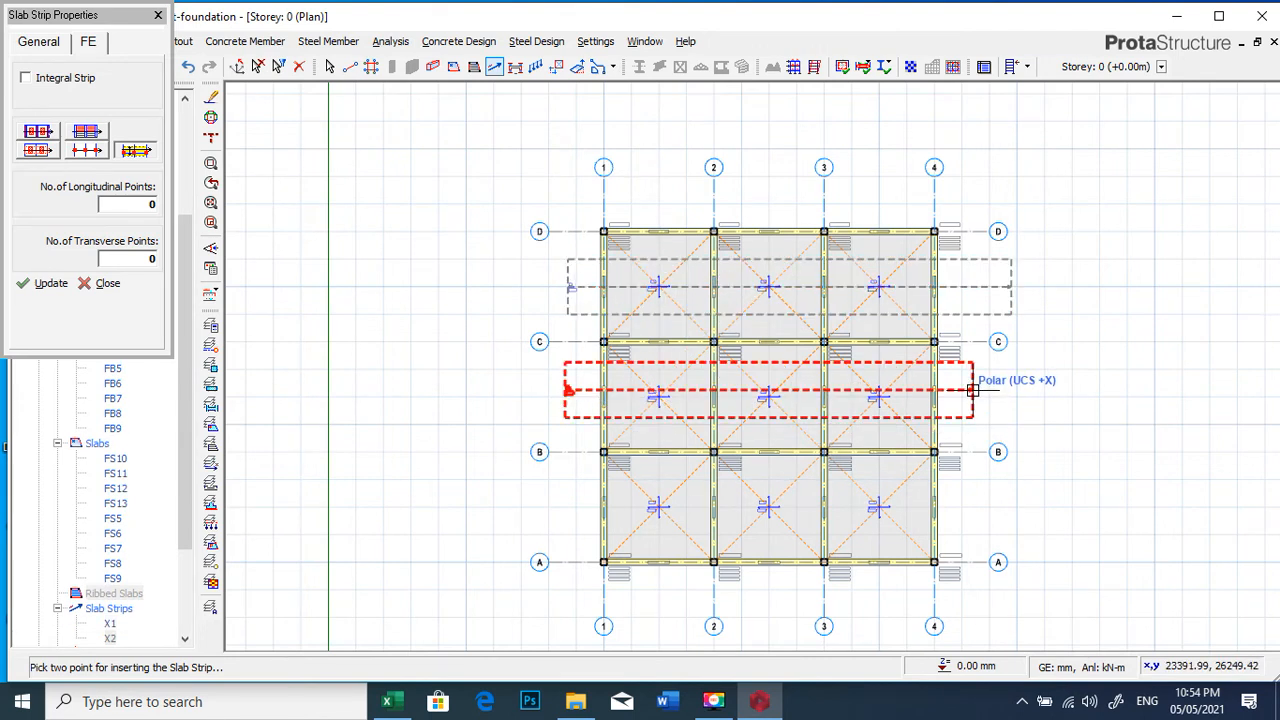
{"action": "left_click", "coordinate": [570, 508]}
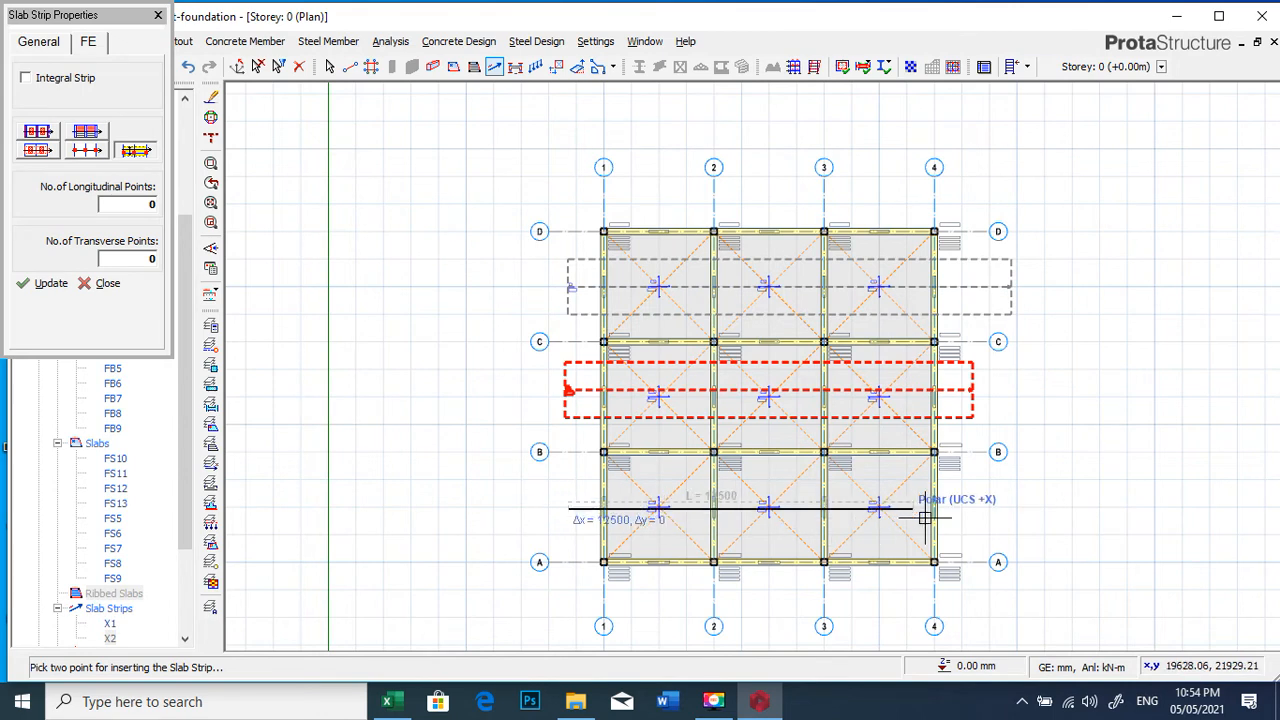
{"action": "left_click", "coordinate": [961, 515]}
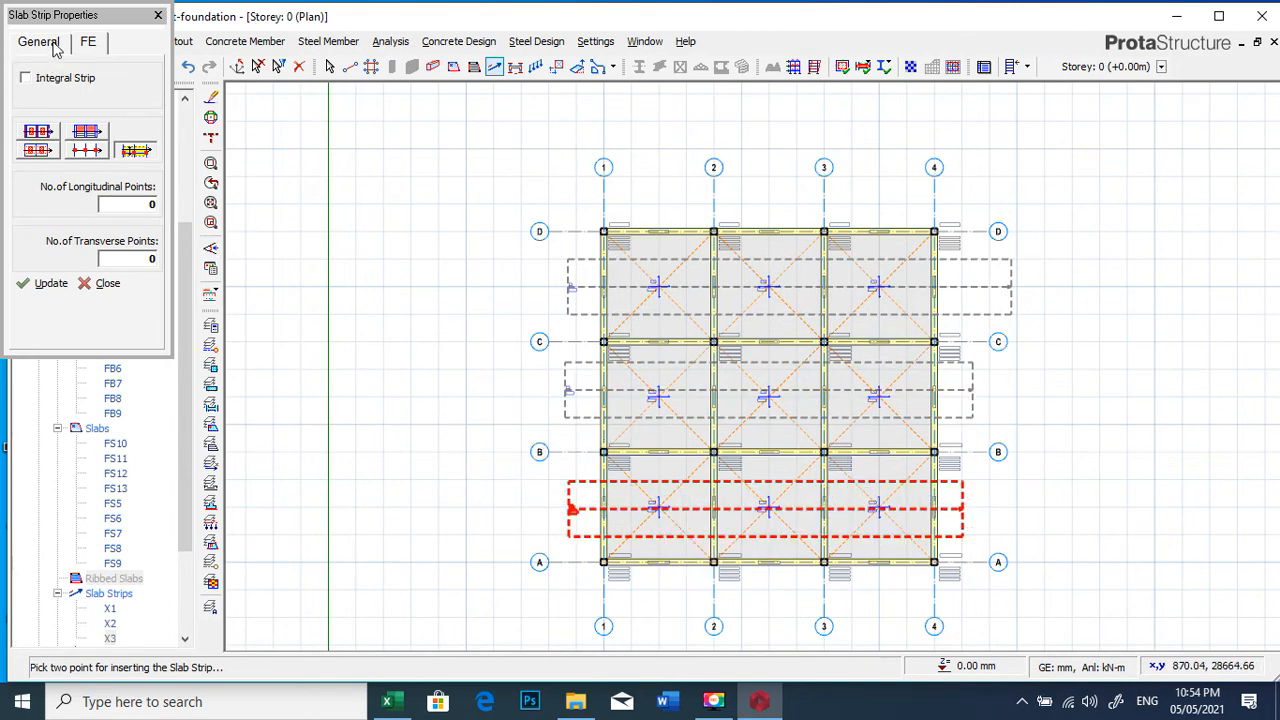
Insert three Y-direction FE strips from beyond axis D to beyond axis A, one through each bay between axes 1 and 4, and save the project
{"action": "left_click", "coordinate": [88, 44]}
{"action": "left_click", "coordinate": [145, 78]}
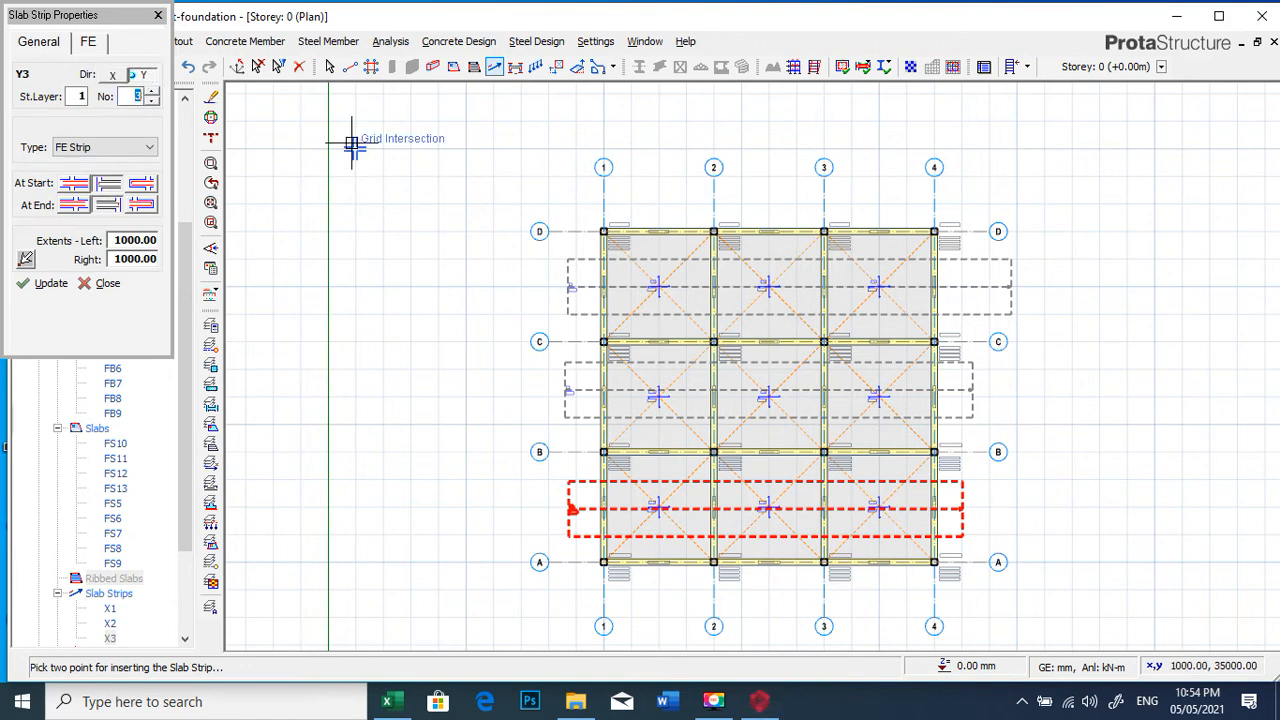
{"action": "left_click", "coordinate": [674, 201]}
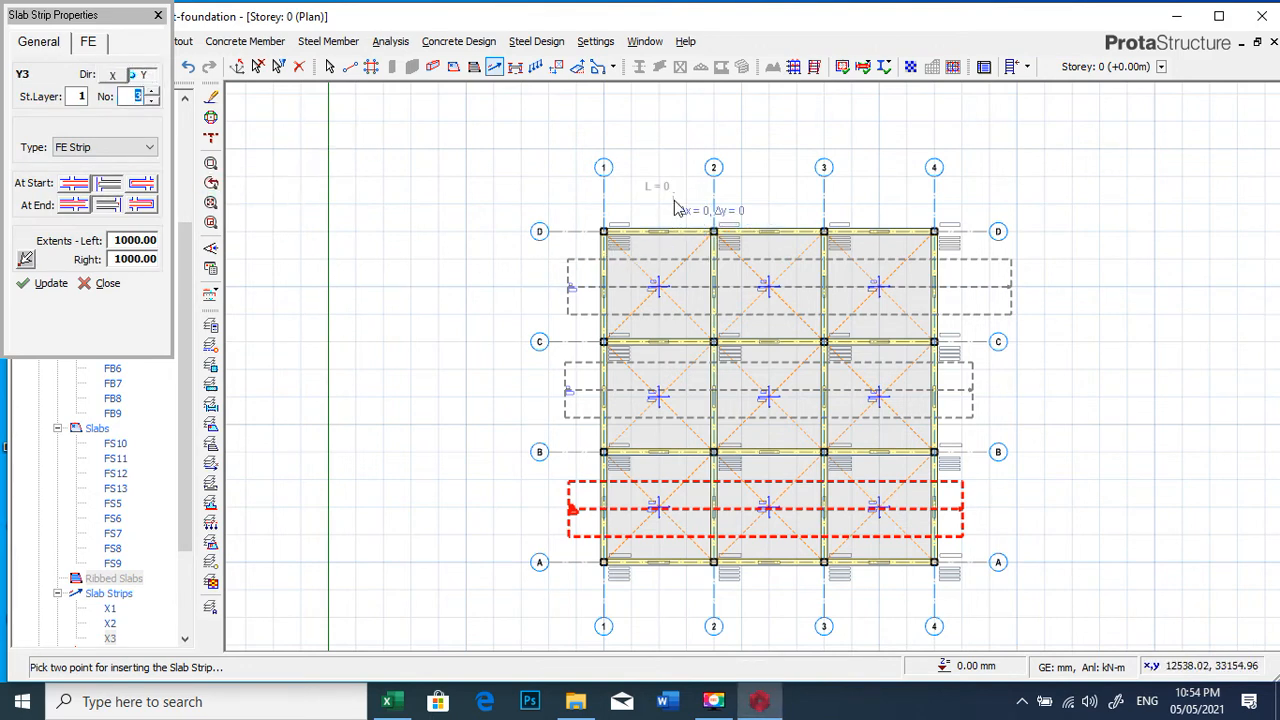
{"action": "left_click", "coordinate": [681, 583]}
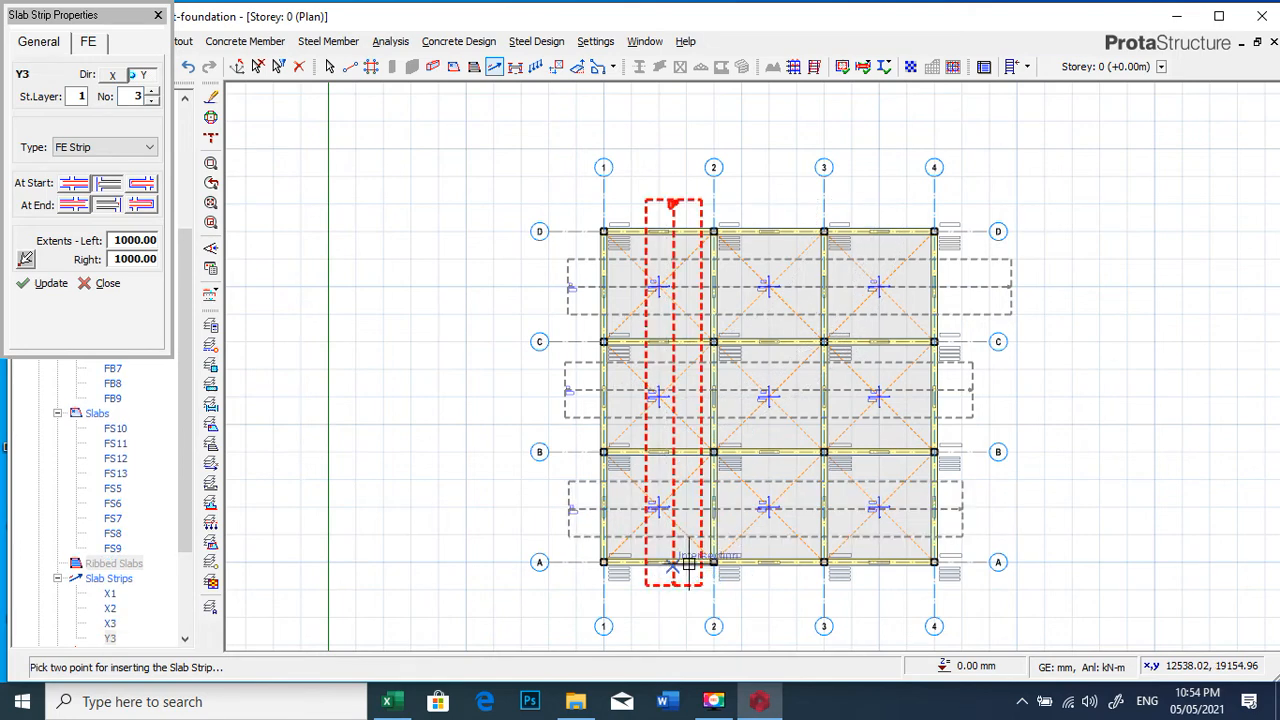
{"action": "left_click", "coordinate": [777, 201]}
{"action": "left_click", "coordinate": [778, 591]}
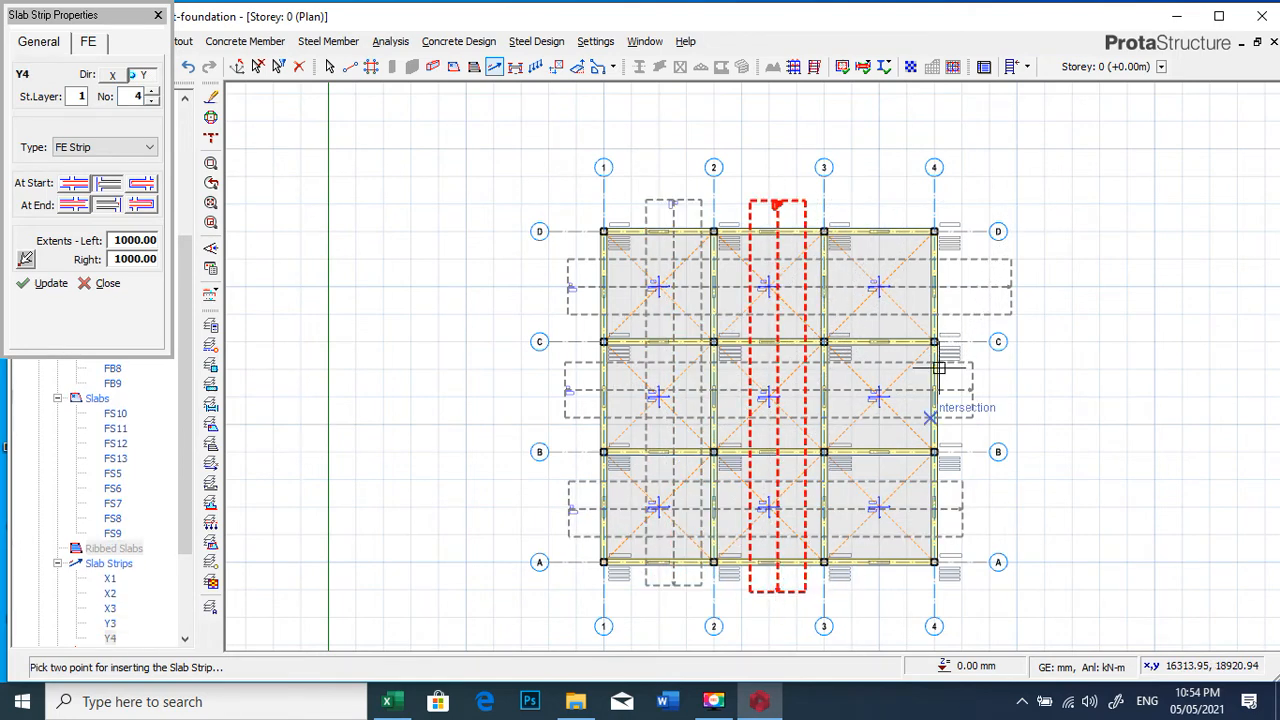
{"action": "left_click", "coordinate": [876, 211]}
{"action": "left_click", "coordinate": [878, 597]}
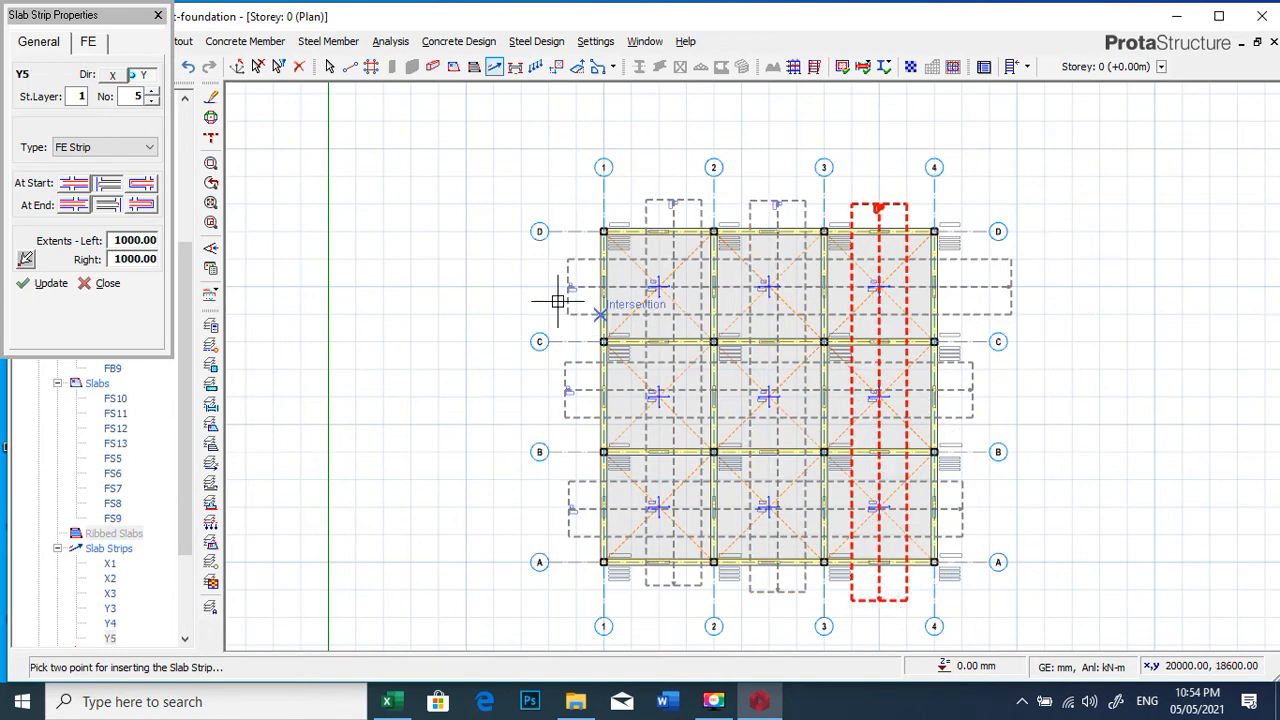
{"action": "left_click", "coordinate": [157, 17]}
{"action": "key", "text": "Escape"}
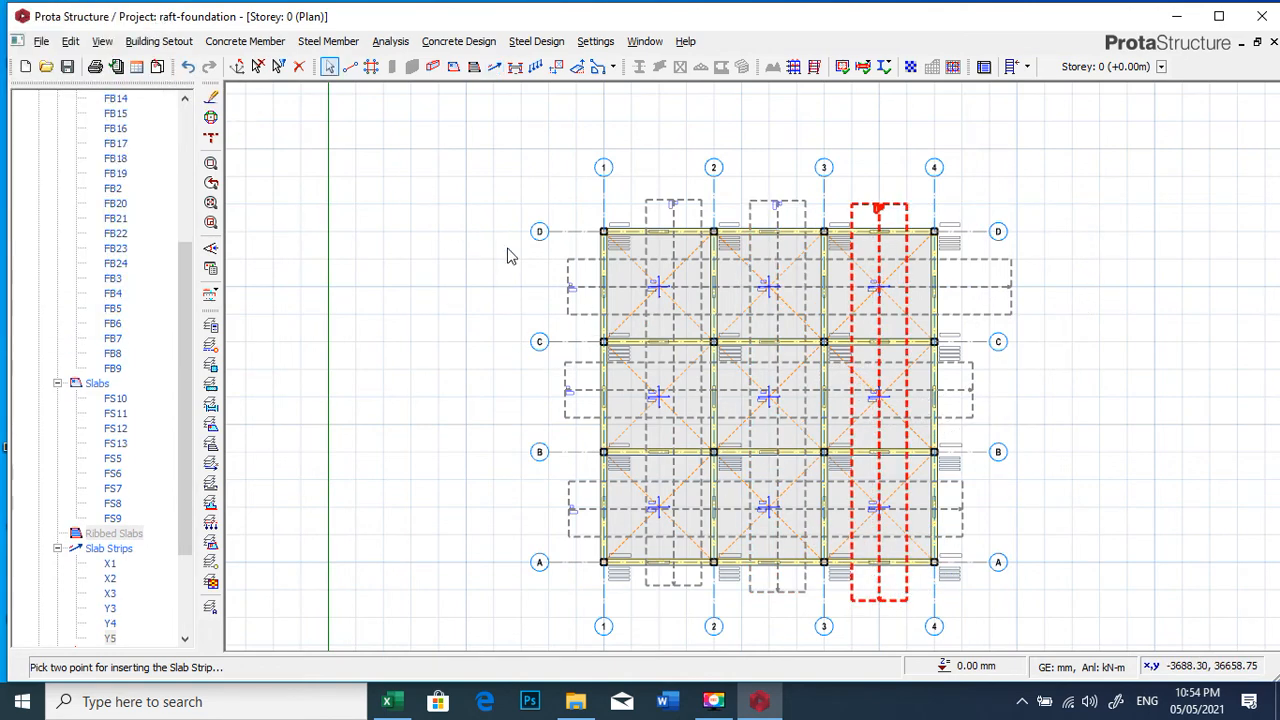
{"action": "left_click", "coordinate": [67, 66]}
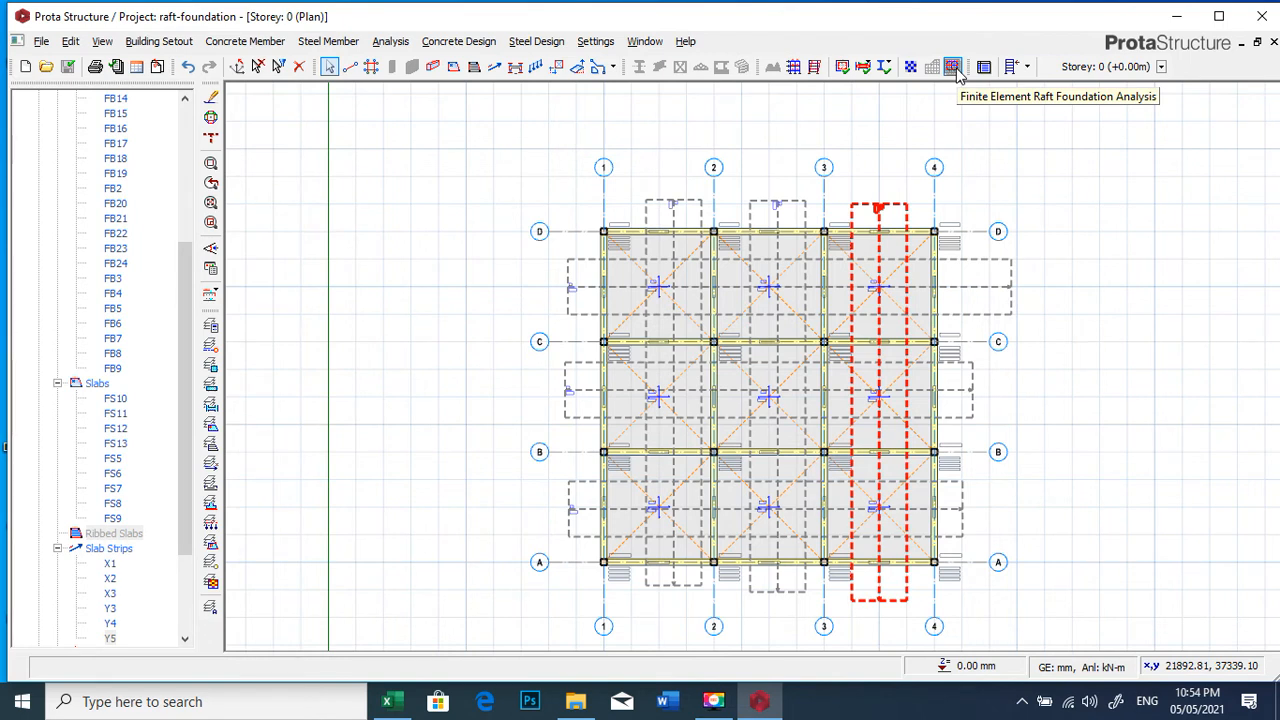
Start the finite element raft foundation analysis, check its soil subgrade coefficient, and launch Raft Foundation Mesh and Analysis
{"action": "left_click", "coordinate": [401, 45]}
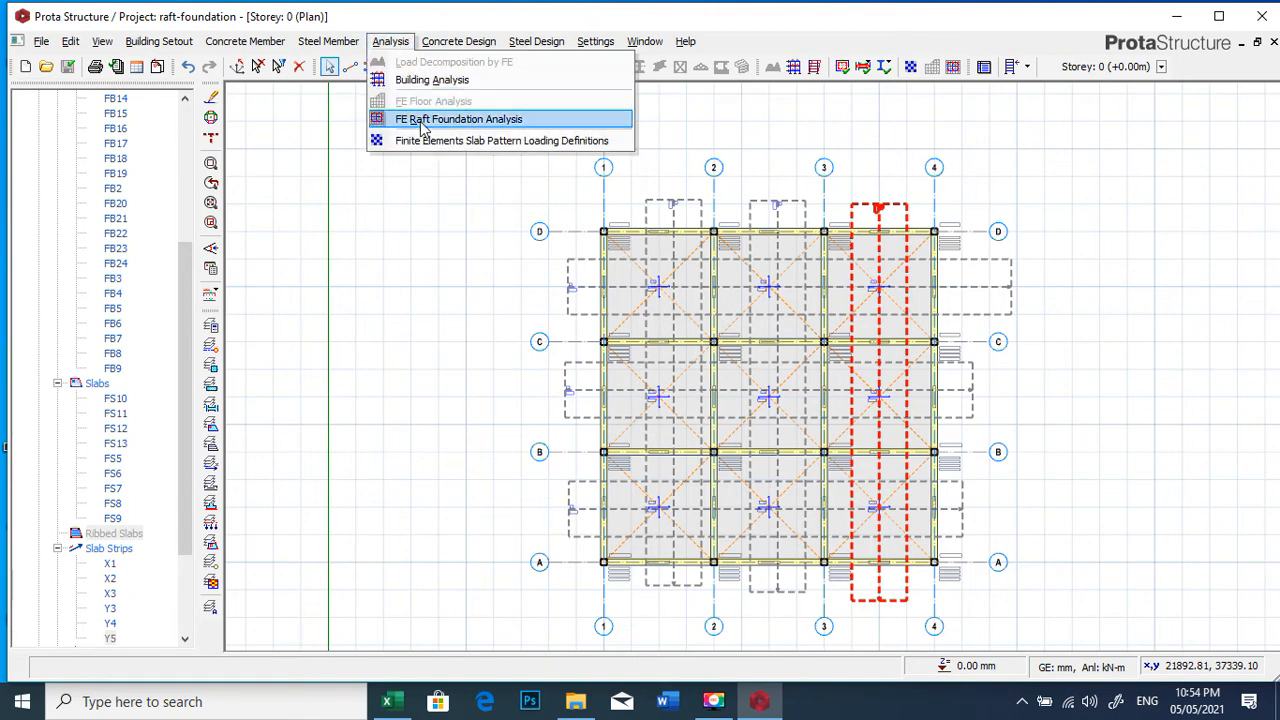
{"action": "left_click", "coordinate": [952, 66]}
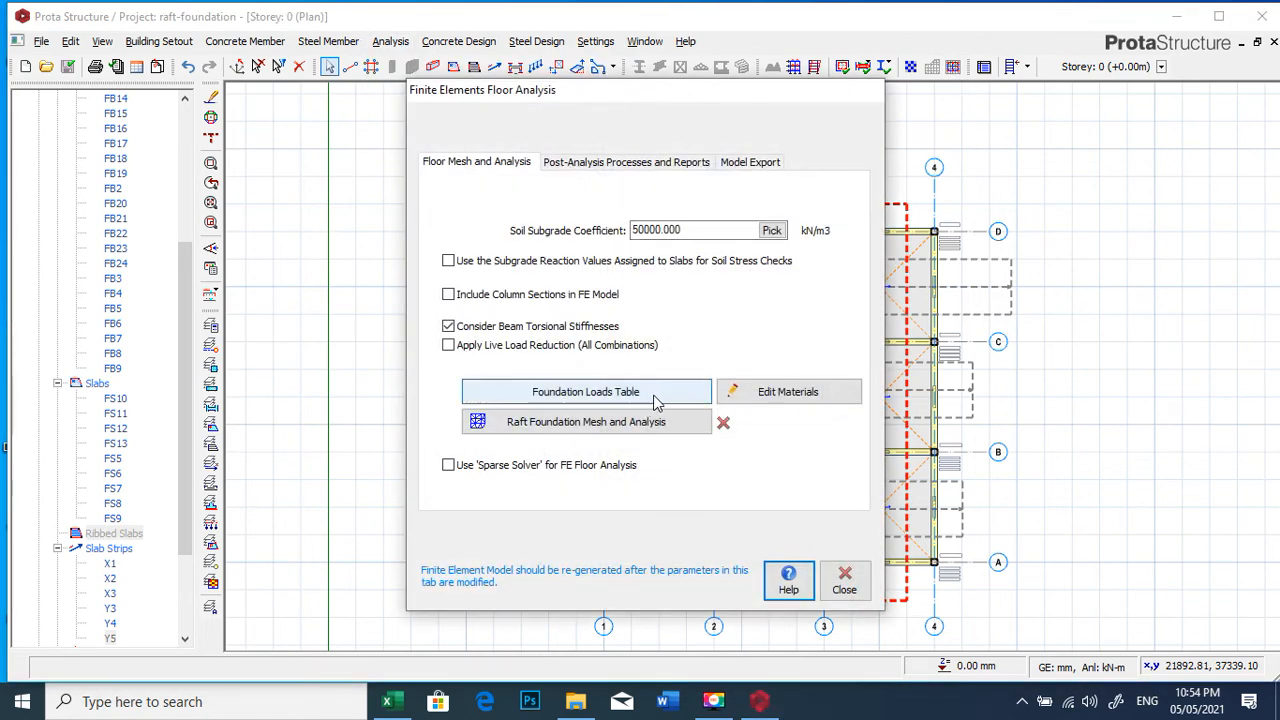
{"action": "left_click", "coordinate": [655, 165]}
{"action": "left_click", "coordinate": [500, 165]}
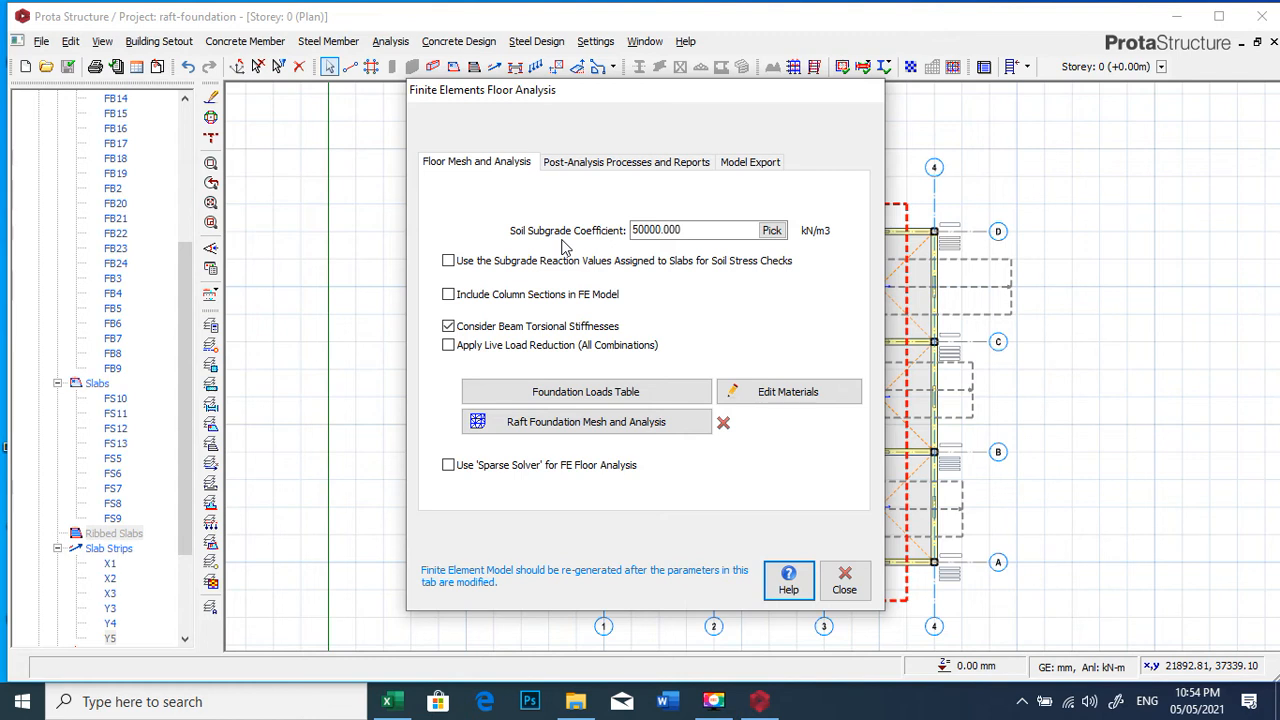
{"action": "left_click", "coordinate": [660, 235]}
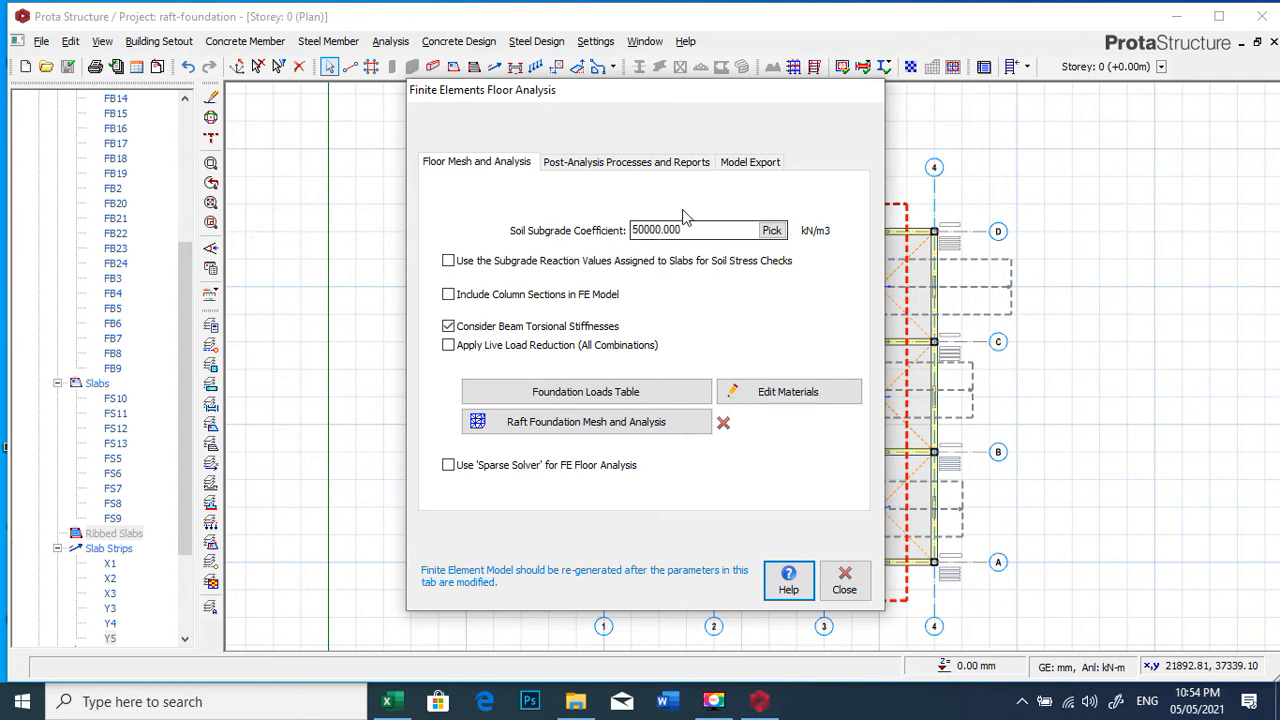
{"action": "left_click", "coordinate": [626, 428]}
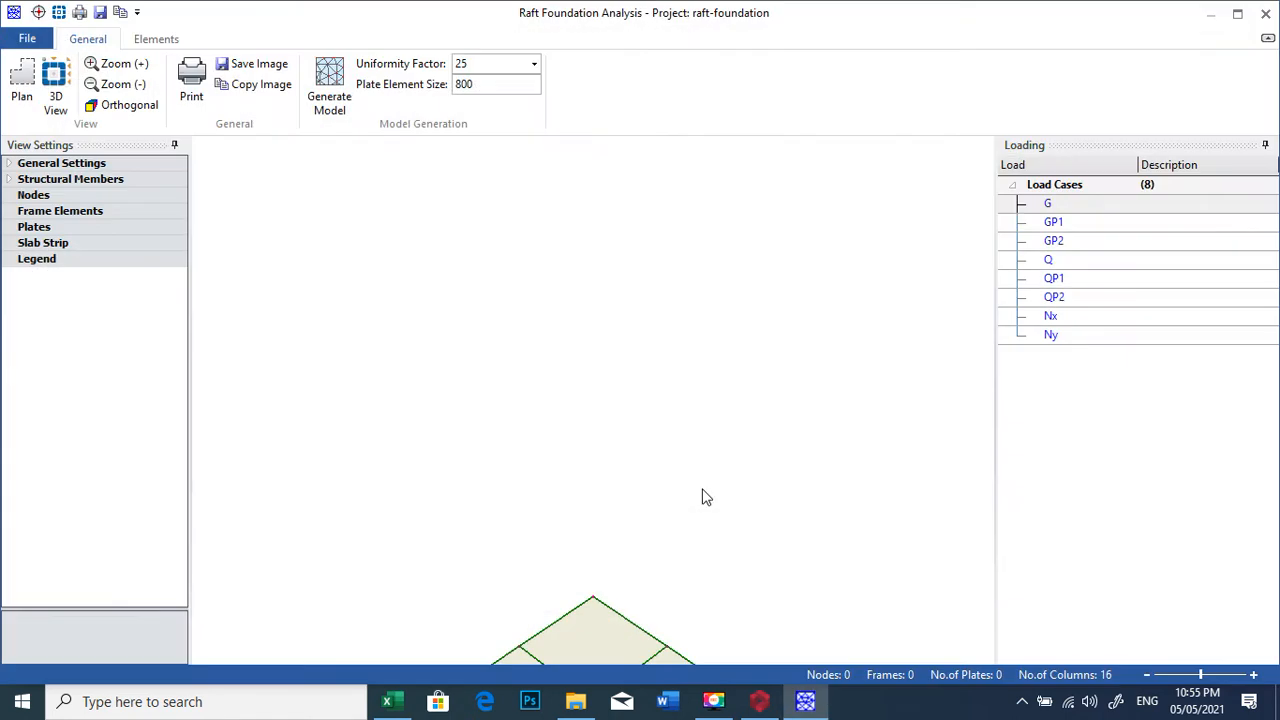
Generate the raft's finite element mesh with uniformity factor 25 and plate element size 800, and close the mesh window
{"action": "left_click", "coordinate": [326, 88]}
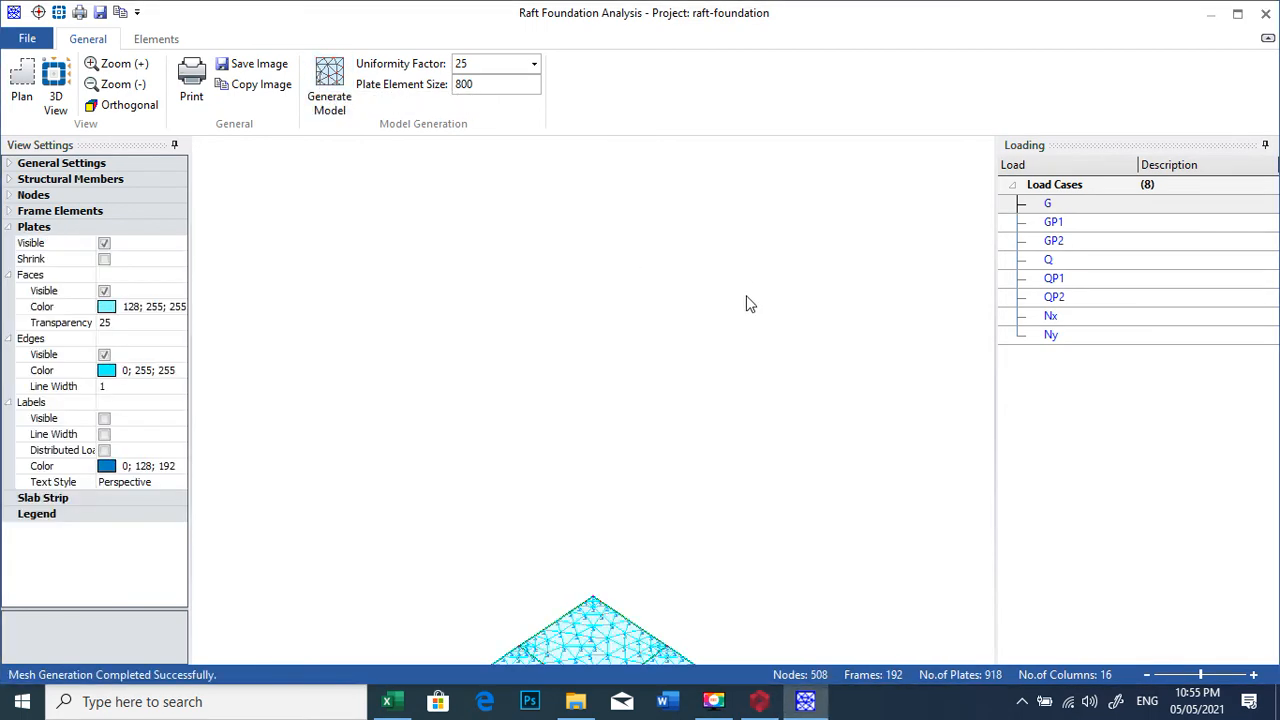
{"action": "scroll", "coordinate": [672, 350], "scroll_direction": "down", "scroll_amount": 10}
{"action": "scroll", "coordinate": [617, 580], "scroll_direction": "up", "scroll_amount": 5}
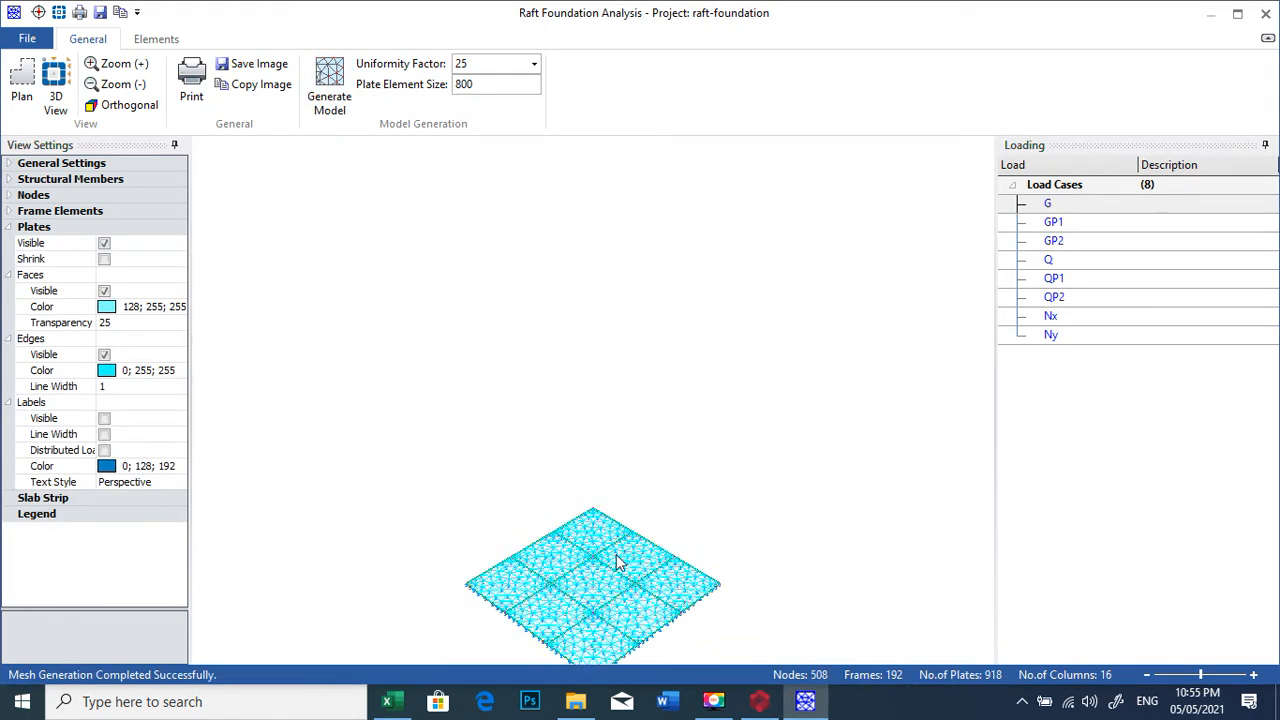
{"action": "left_click", "coordinate": [1264, 13]}
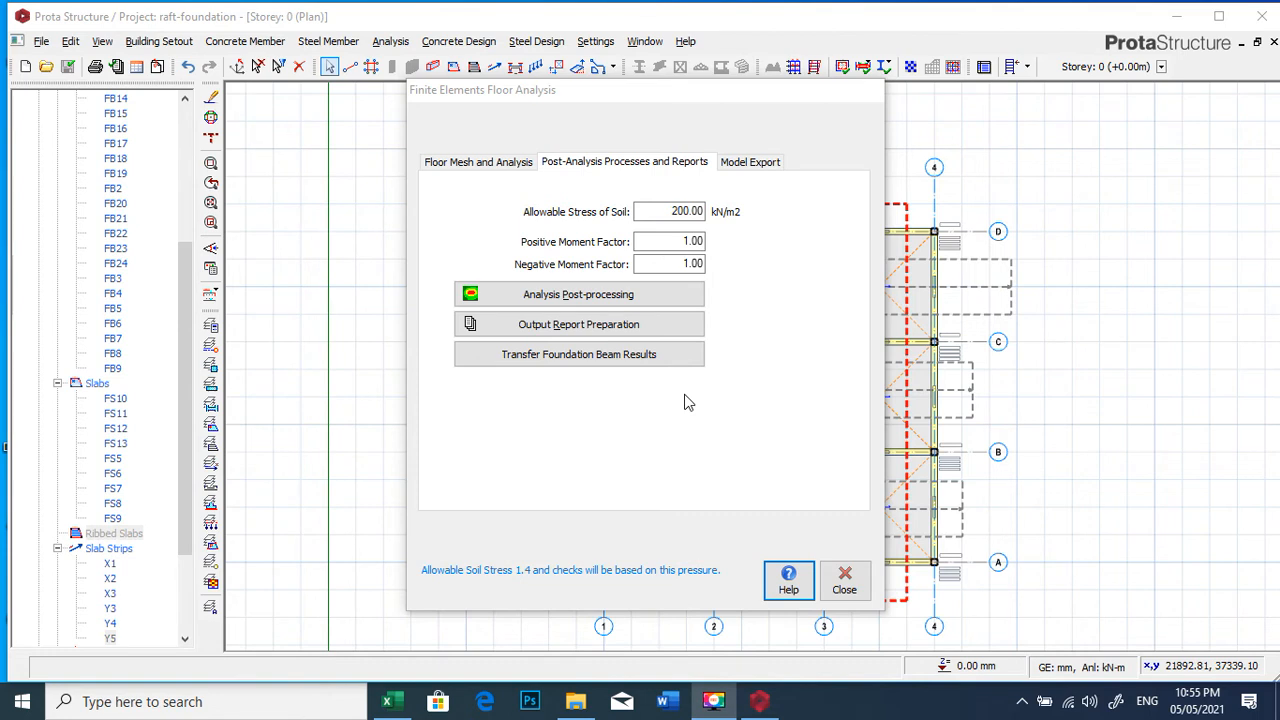
Open the raft's analysis post-processing and display standard displacement contours in plan with slab strip drawing active
{"action": "double_click", "coordinate": [677, 212]}
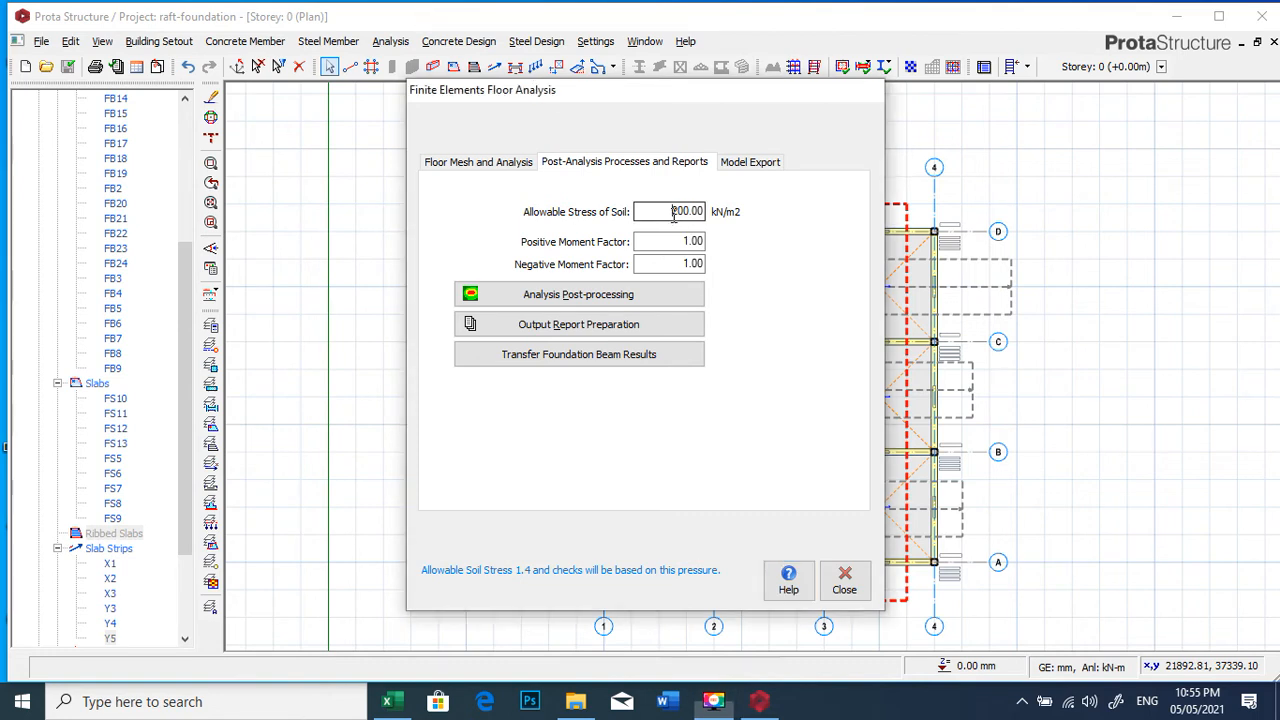
{"action": "left_click", "coordinate": [674, 217]}
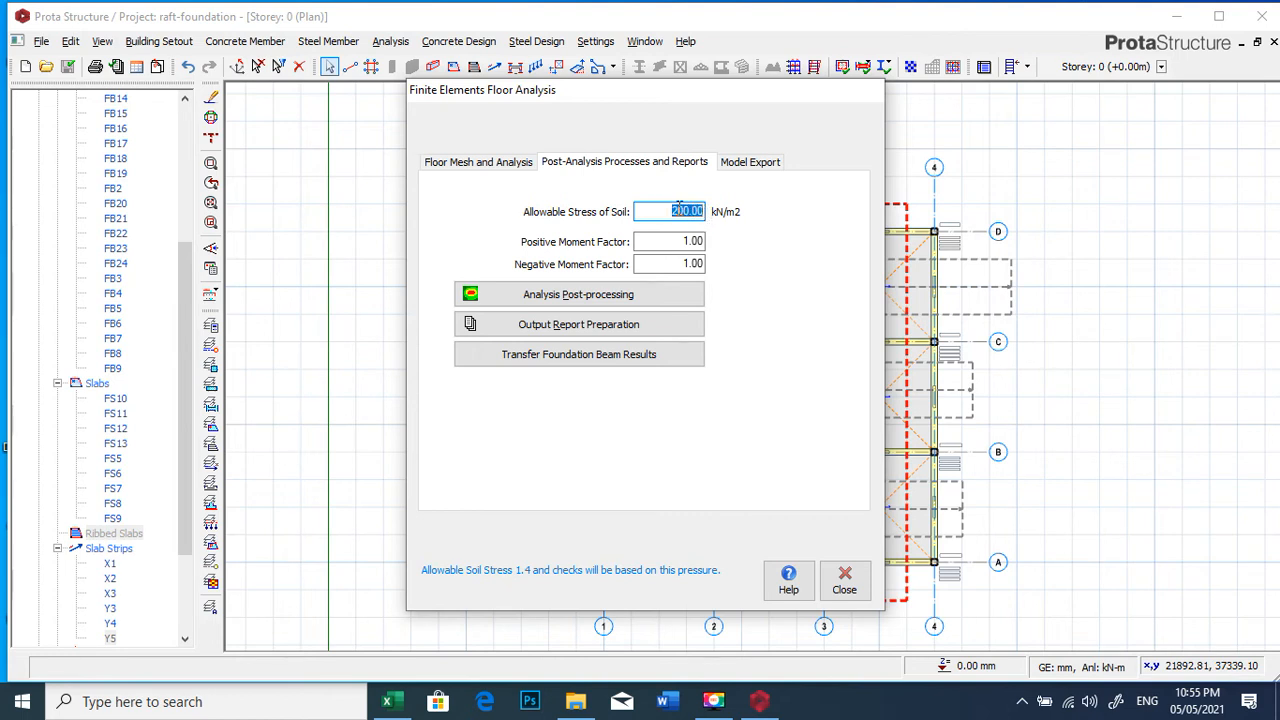
{"action": "left_click_drag", "start_coordinate": [680, 218], "coordinate": [710, 219]}
{"action": "left_click", "coordinate": [622, 296]}
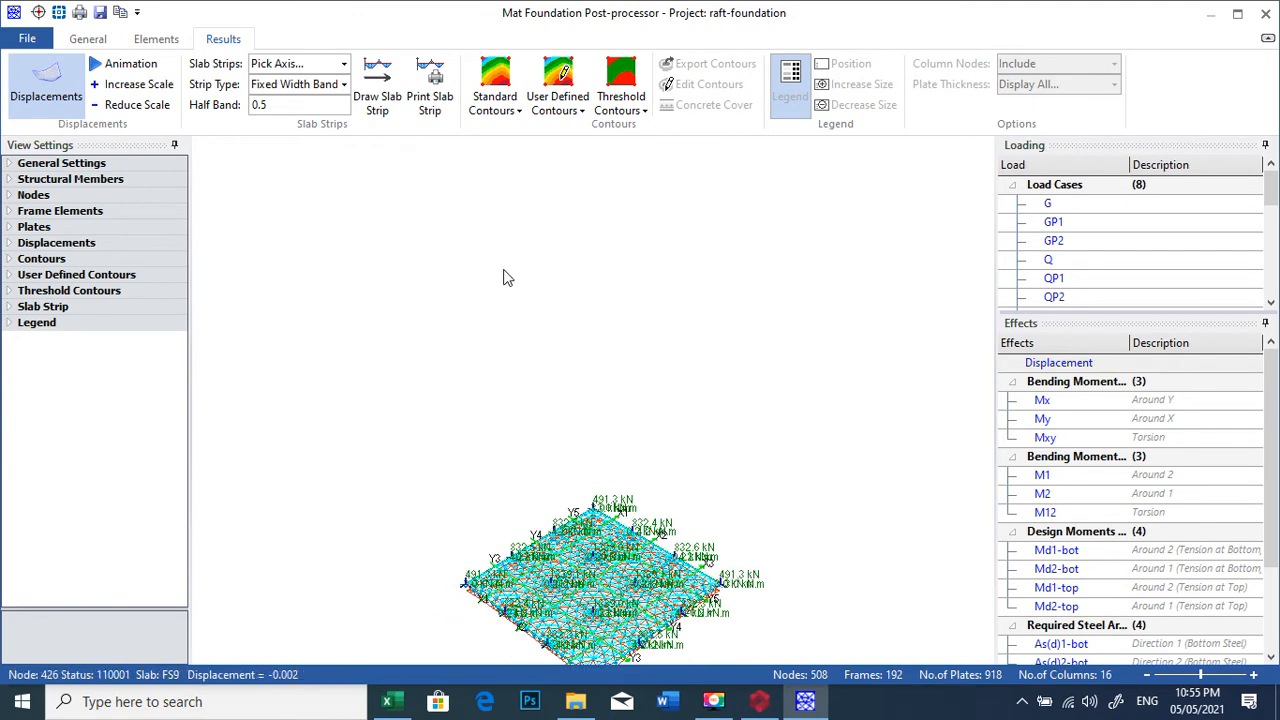
{"action": "left_click", "coordinate": [495, 78]}
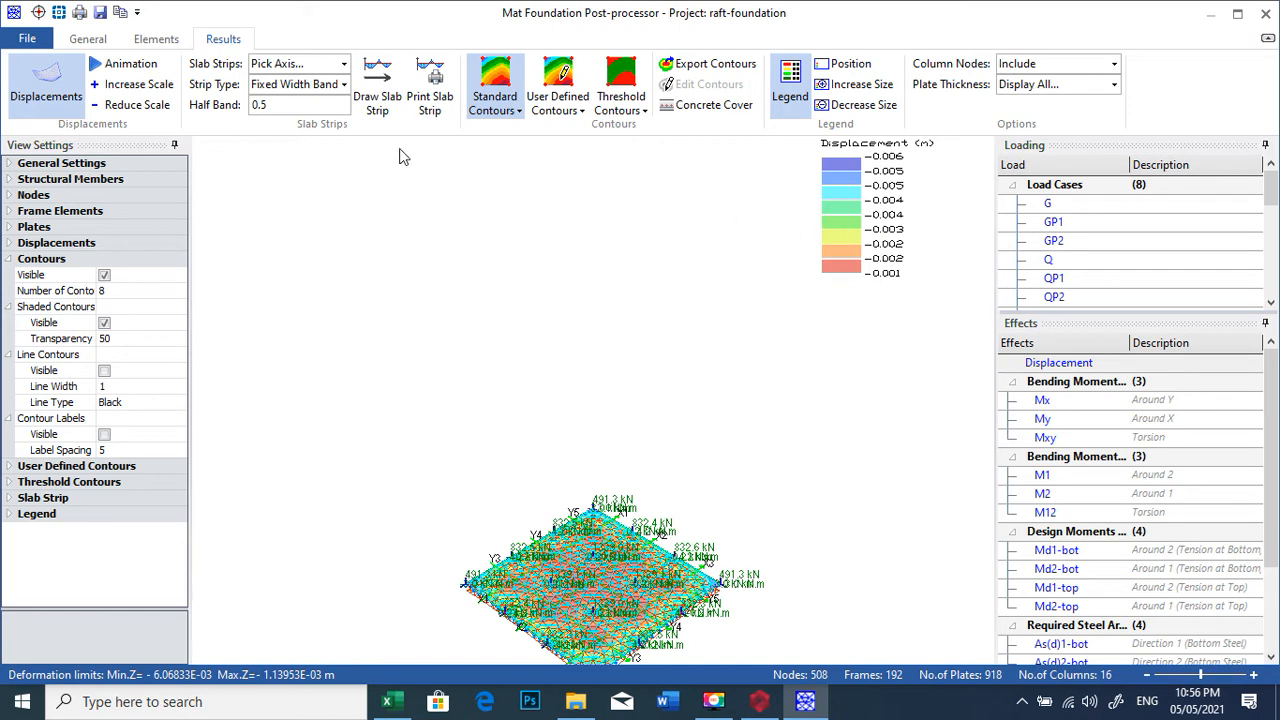
{"action": "left_click", "coordinate": [382, 86]}
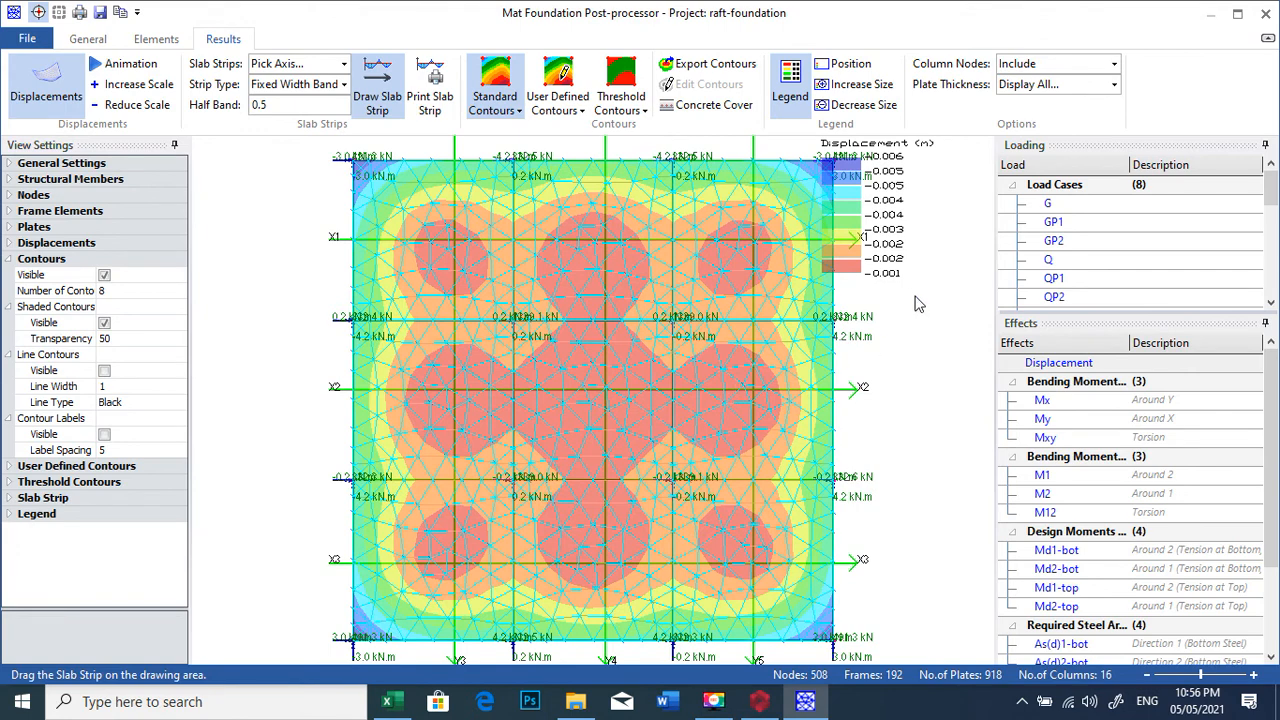
Display the calculated soil pressure contours for the G+Q load combination (1.00G + 1.00Q)
{"action": "scroll", "coordinate": [560, 368], "scroll_direction": "down", "scroll_amount": 1}
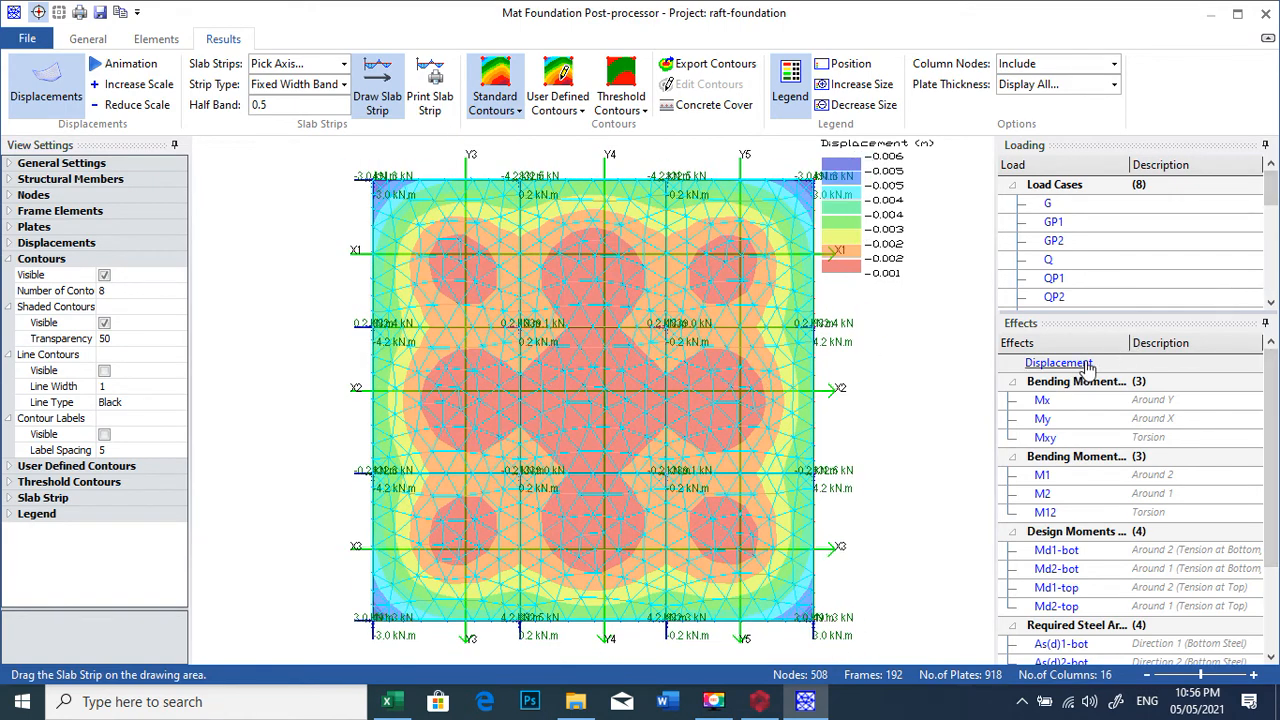
{"action": "scroll", "coordinate": [1130, 400], "scroll_direction": "down", "scroll_amount": 1}
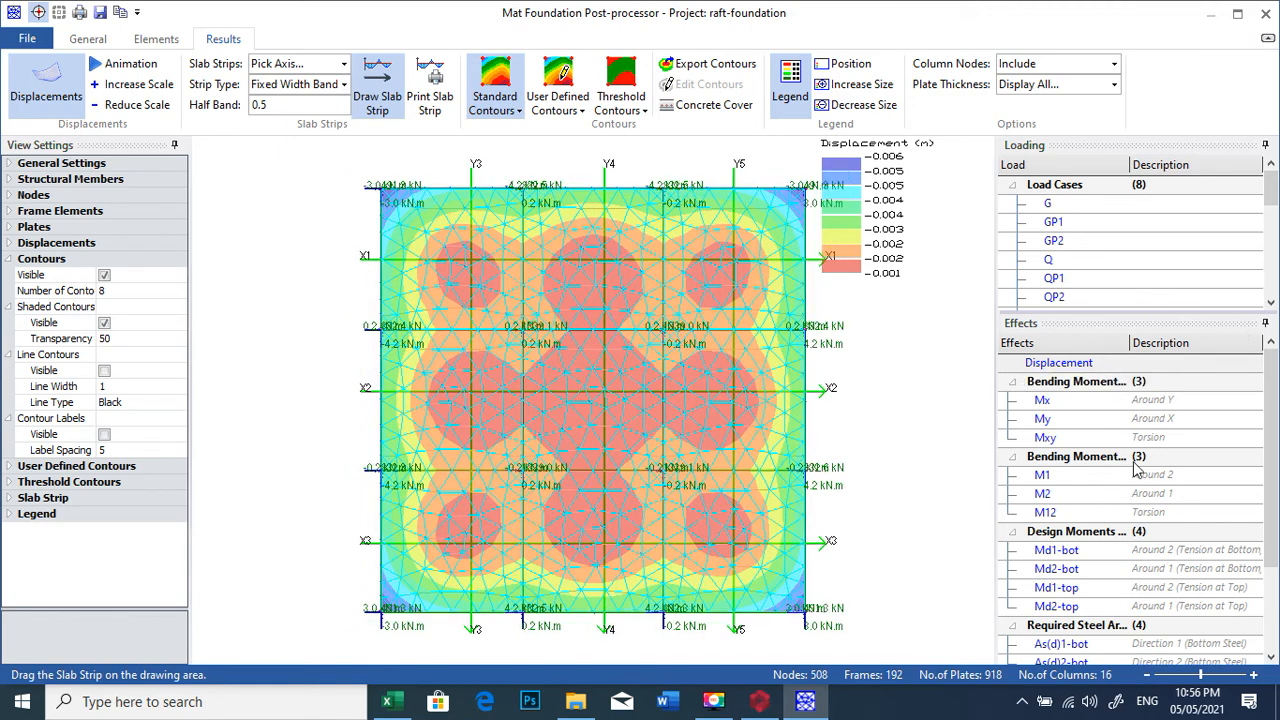
{"action": "scroll", "coordinate": [1138, 472], "scroll_direction": "down", "scroll_amount": 1}
{"action": "scroll", "coordinate": [1137, 465], "scroll_direction": "up", "scroll_amount": 1}
{"action": "scroll", "coordinate": [1187, 530], "scroll_direction": "down", "scroll_amount": 2}
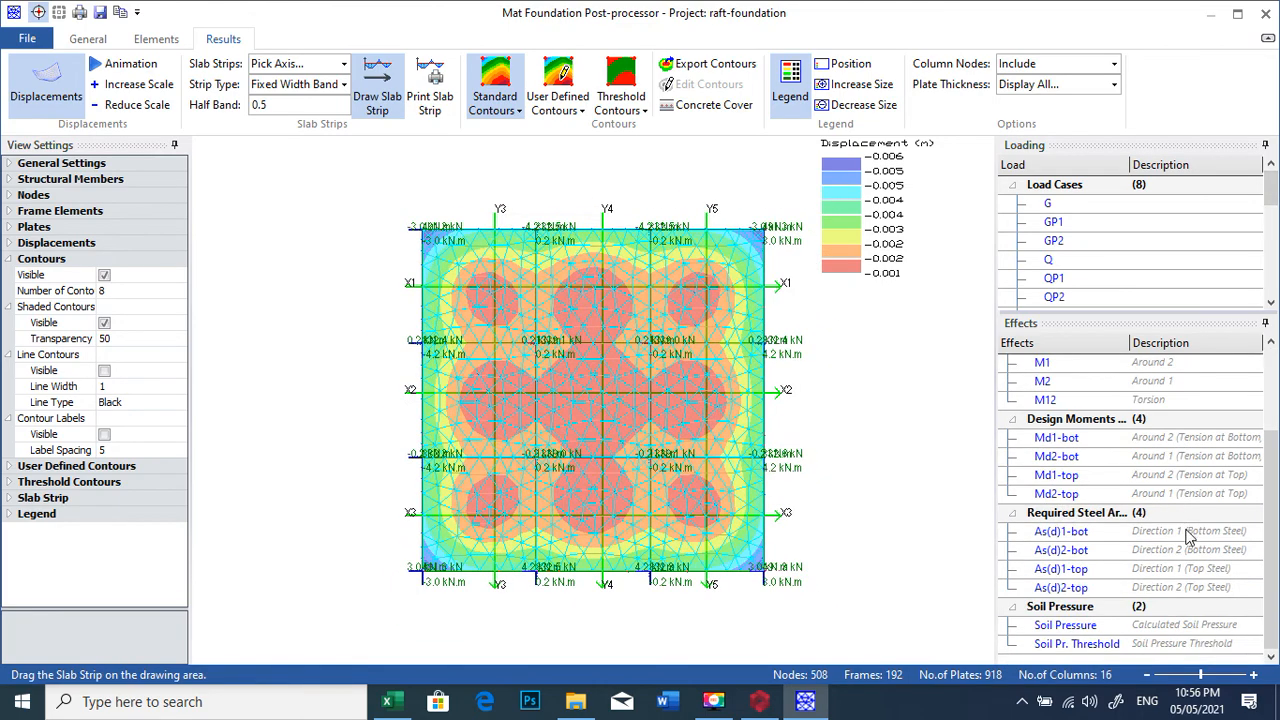
{"action": "scroll", "coordinate": [1186, 540], "scroll_direction": "up", "scroll_amount": 1}
{"action": "scroll", "coordinate": [1186, 540], "scroll_direction": "down", "scroll_amount": 3}
{"action": "left_click", "coordinate": [1067, 626]}
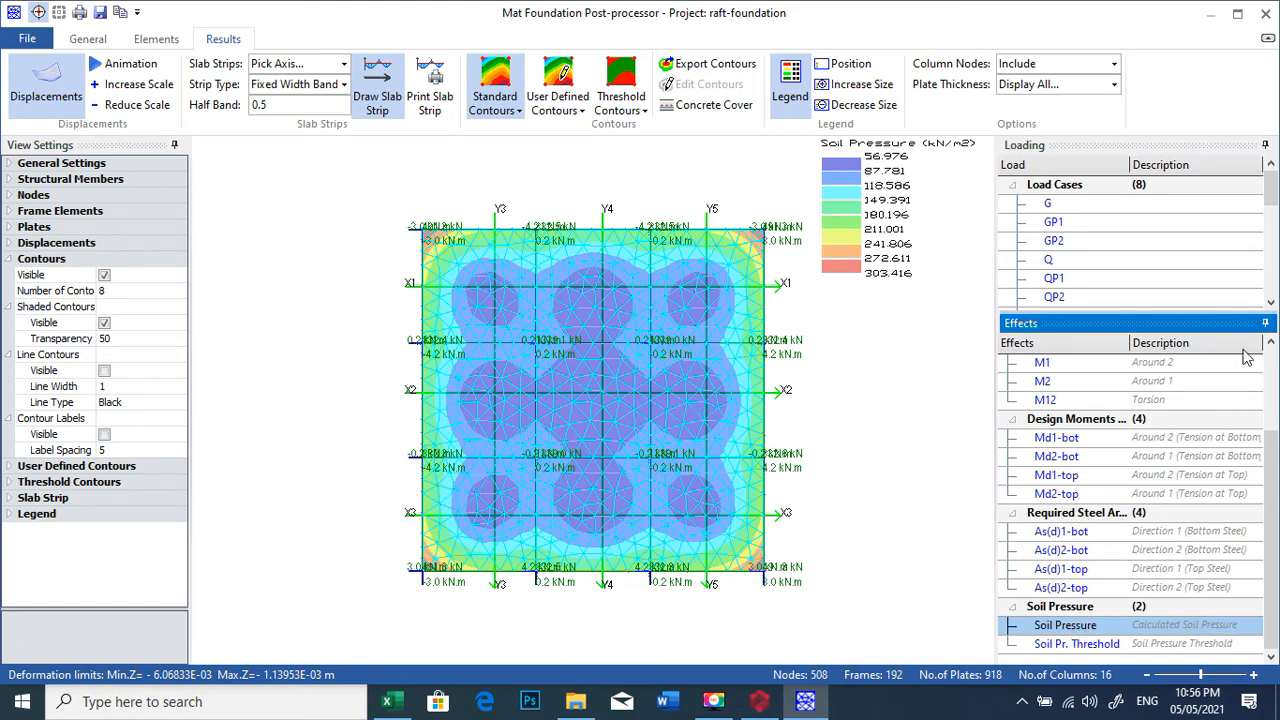
{"action": "left_click_drag", "start_coordinate": [1274, 195], "coordinate": [1274, 228]}
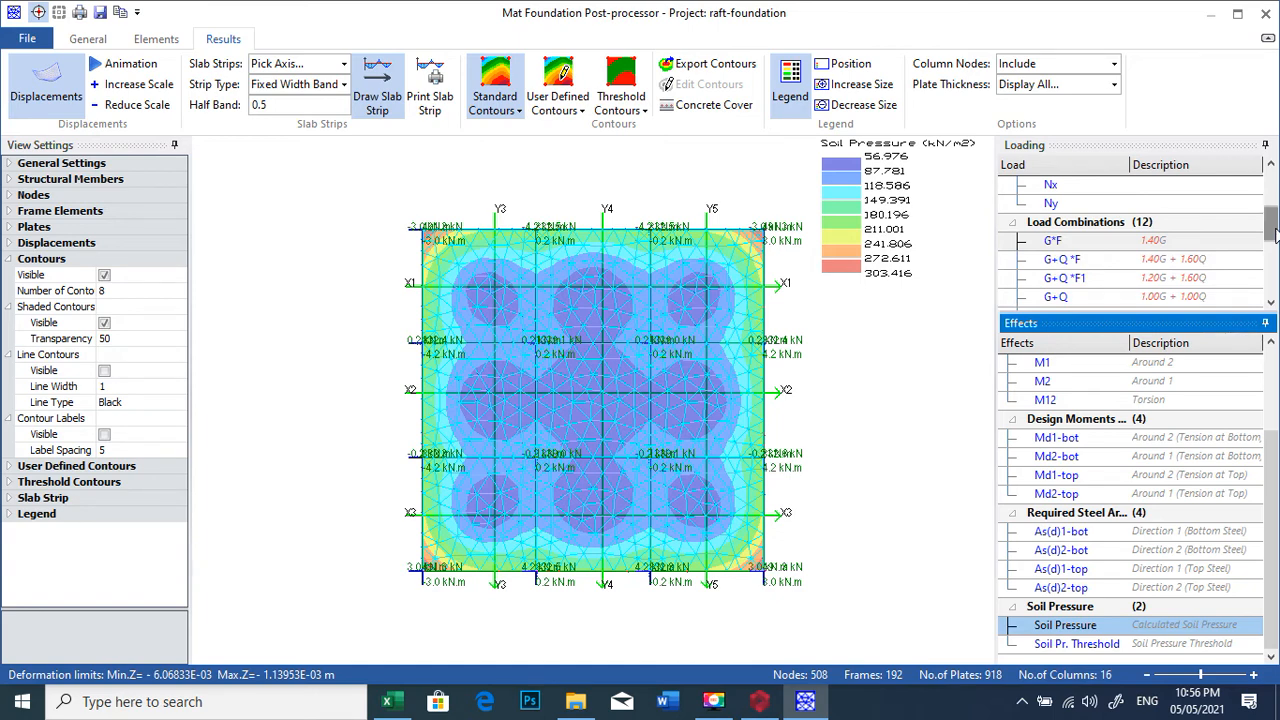
{"action": "left_click", "coordinate": [1057, 298]}
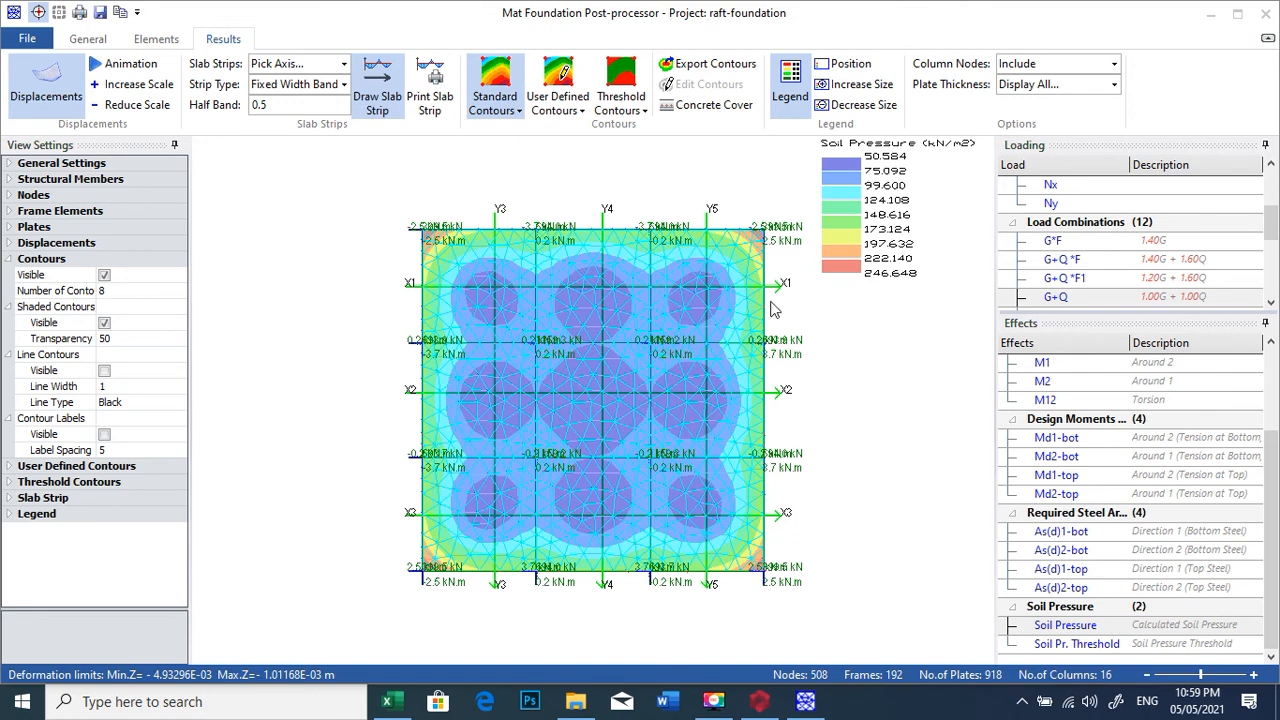
View the Md1-bot design moment contours, followed by the required bottom steel areas As(d)1-bot and As(d)2-bot
{"action": "left_click", "coordinate": [1087, 446]}
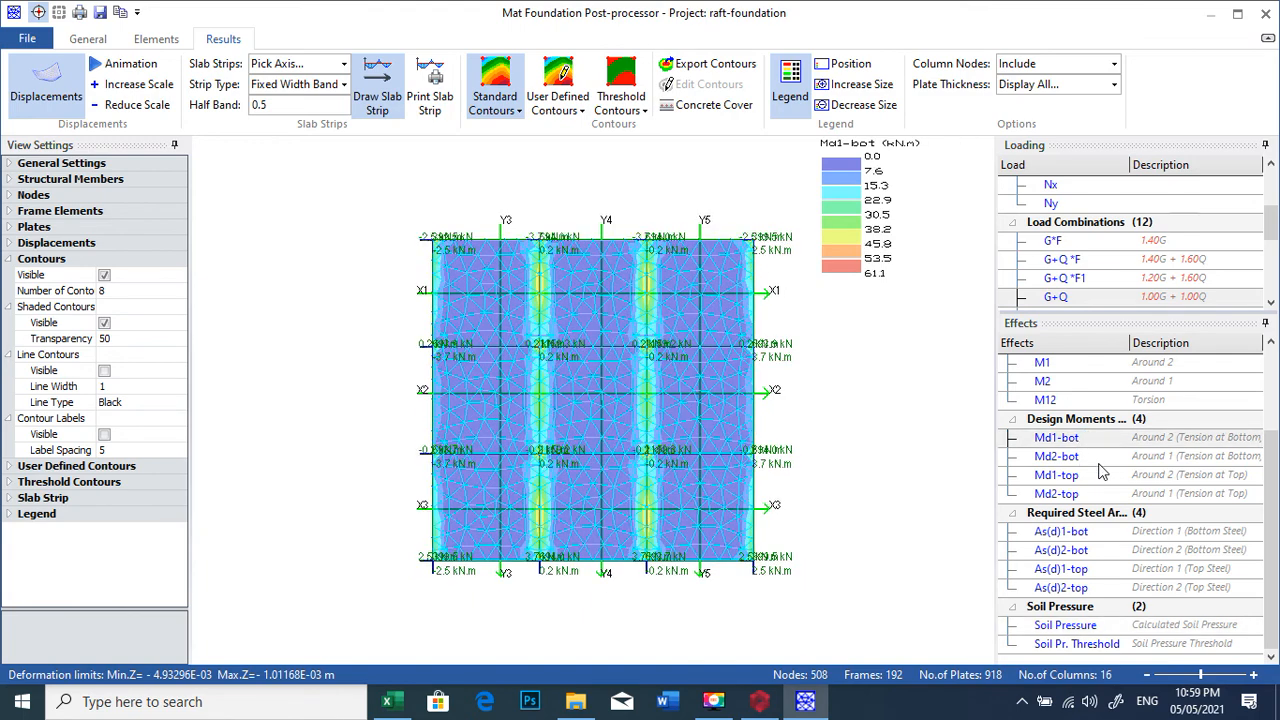
{"action": "left_click", "coordinate": [1081, 536]}
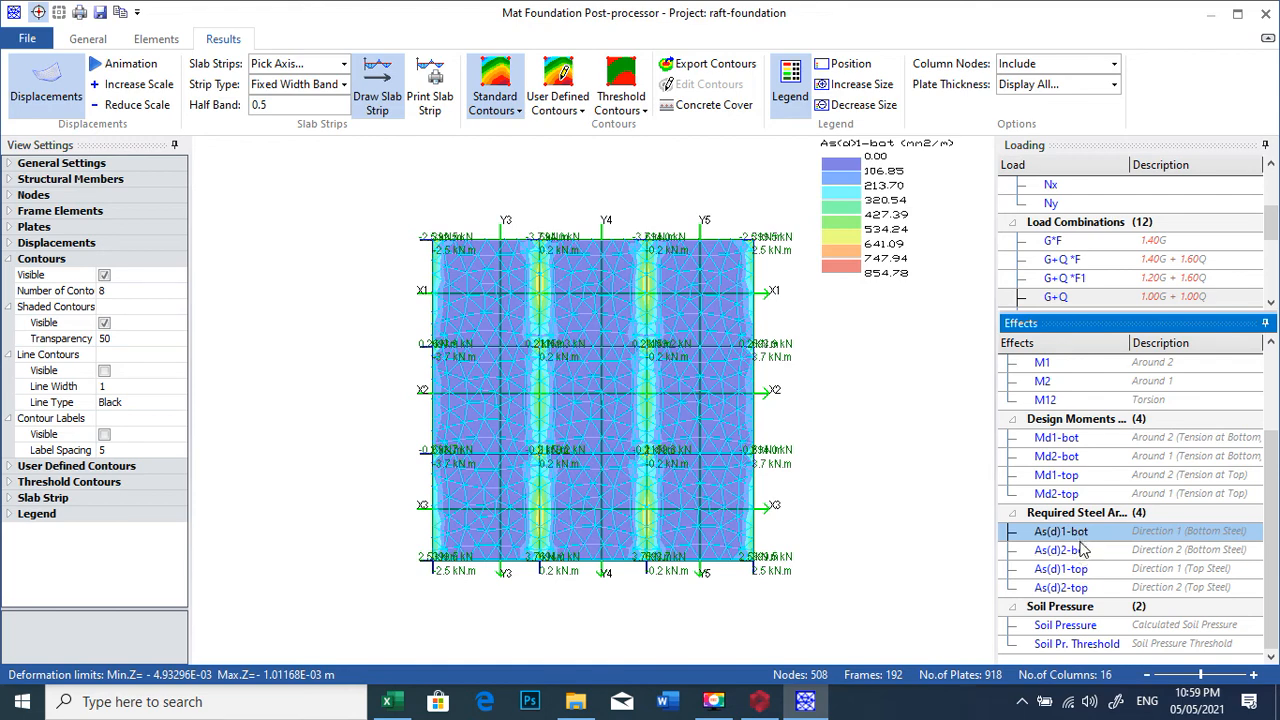
{"action": "left_click", "coordinate": [1082, 552]}
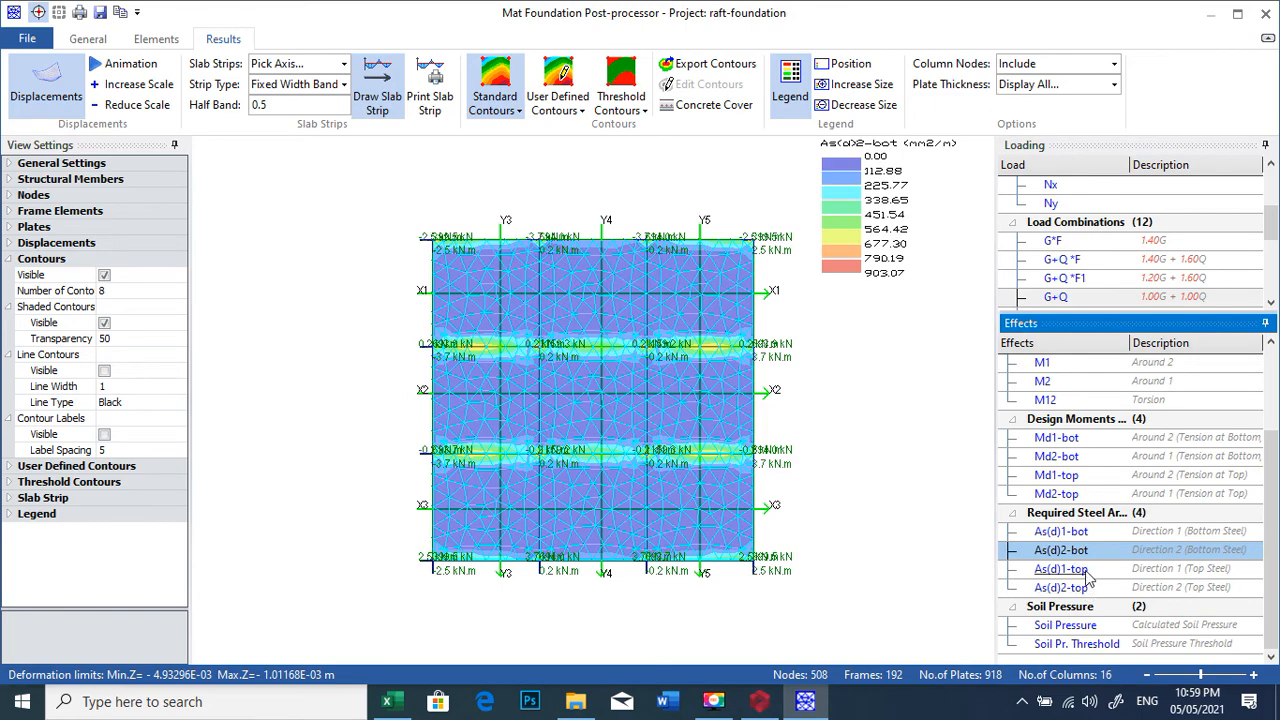
{"action": "scroll", "coordinate": [1163, 460], "scroll_direction": "up", "scroll_amount": 2}
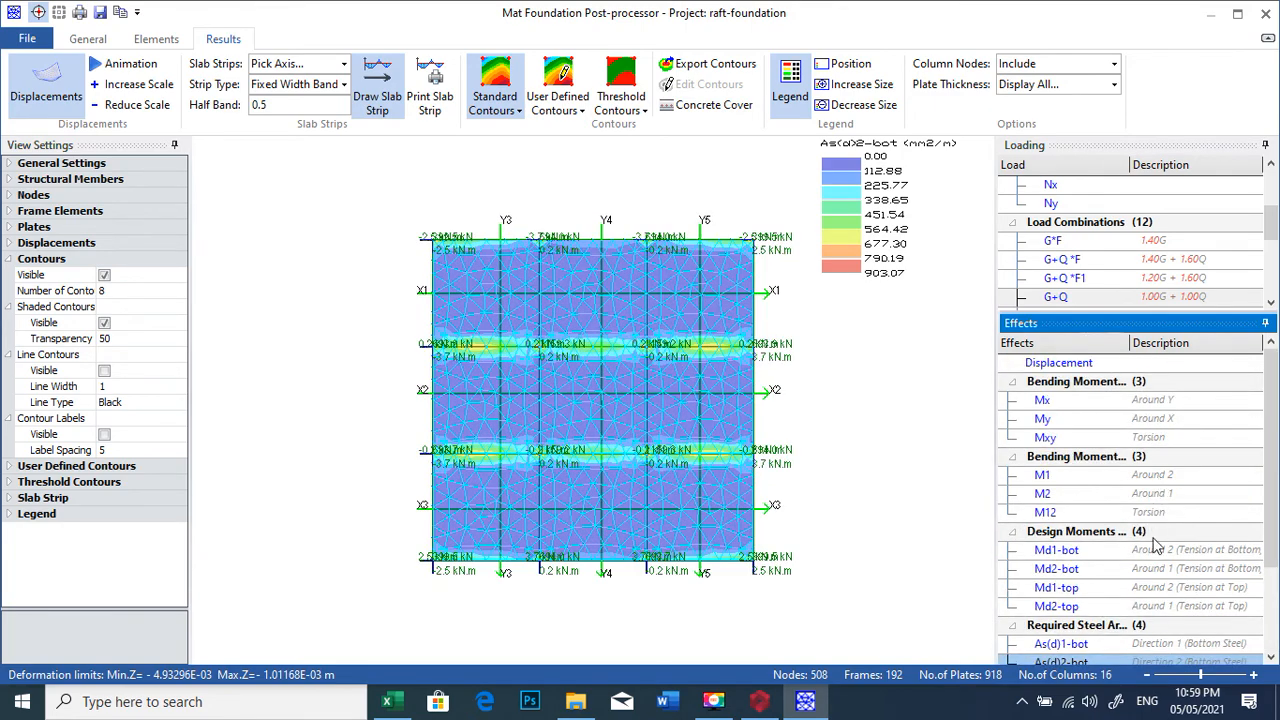
{"action": "scroll", "coordinate": [1180, 516], "scroll_direction": "down", "scroll_amount": 2}
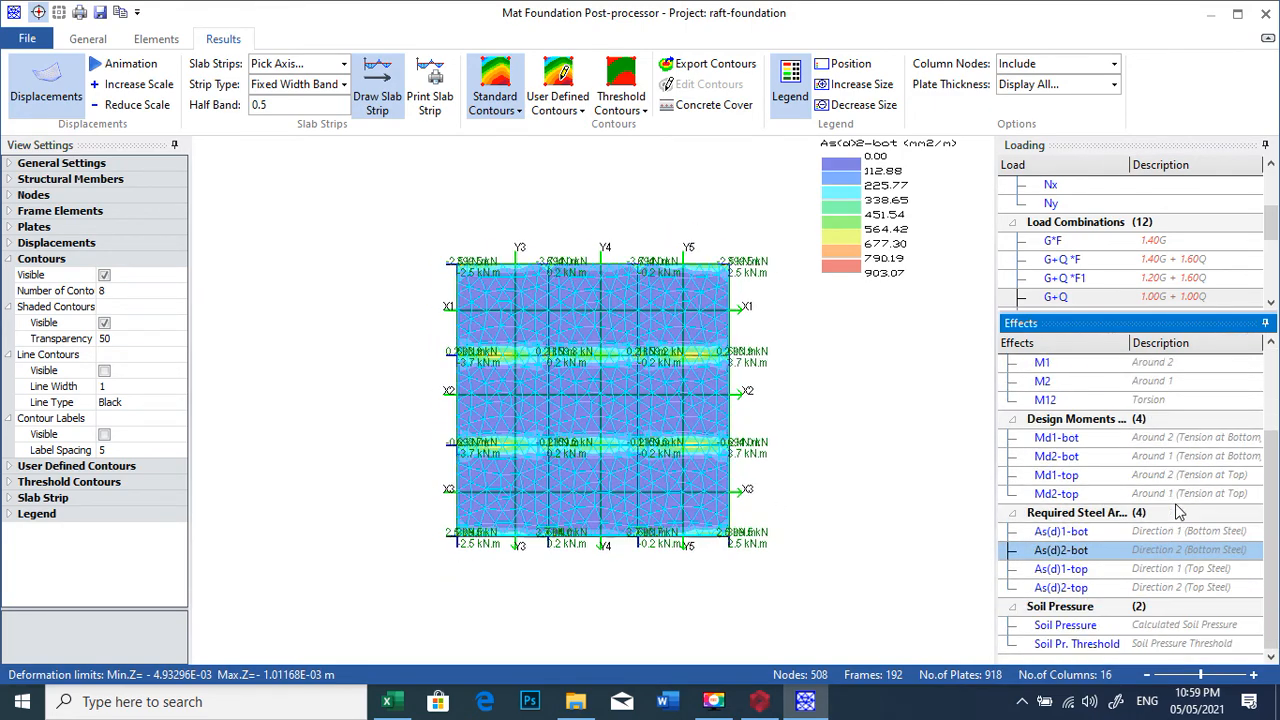
{"action": "scroll", "coordinate": [1172, 548], "scroll_direction": "up", "scroll_amount": 1}
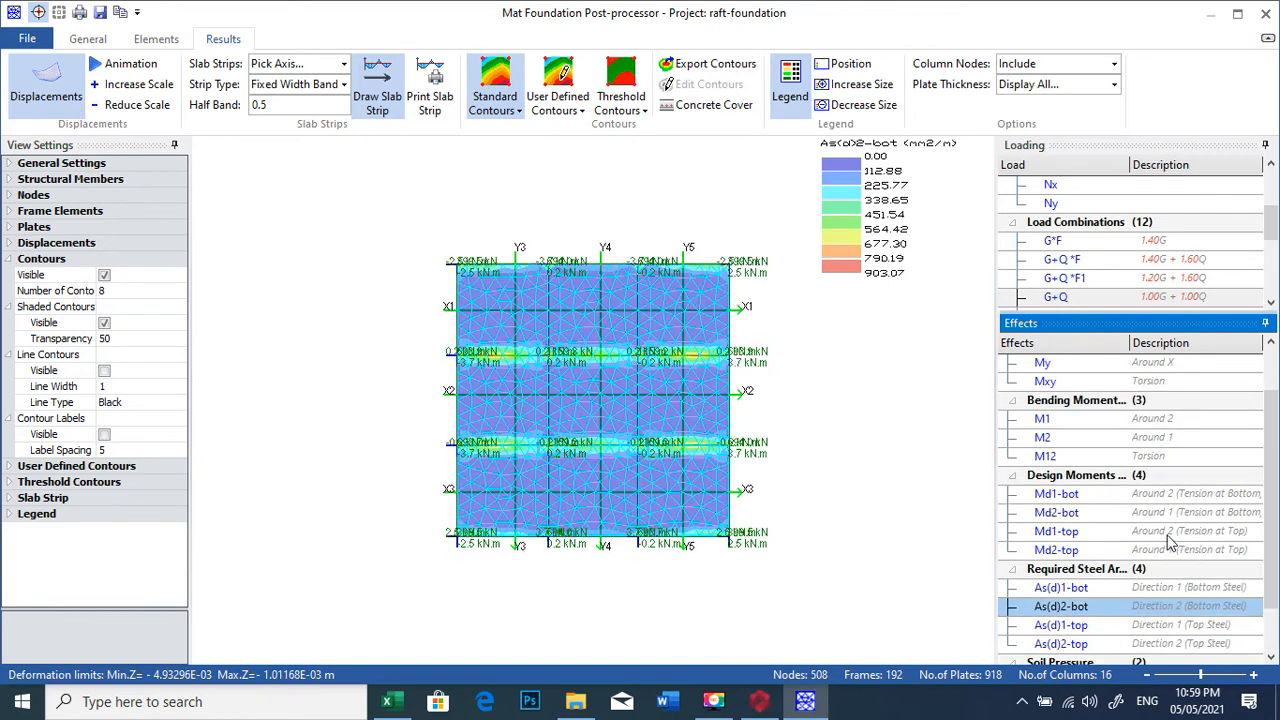
{"action": "left_click", "coordinate": [1174, 672]}
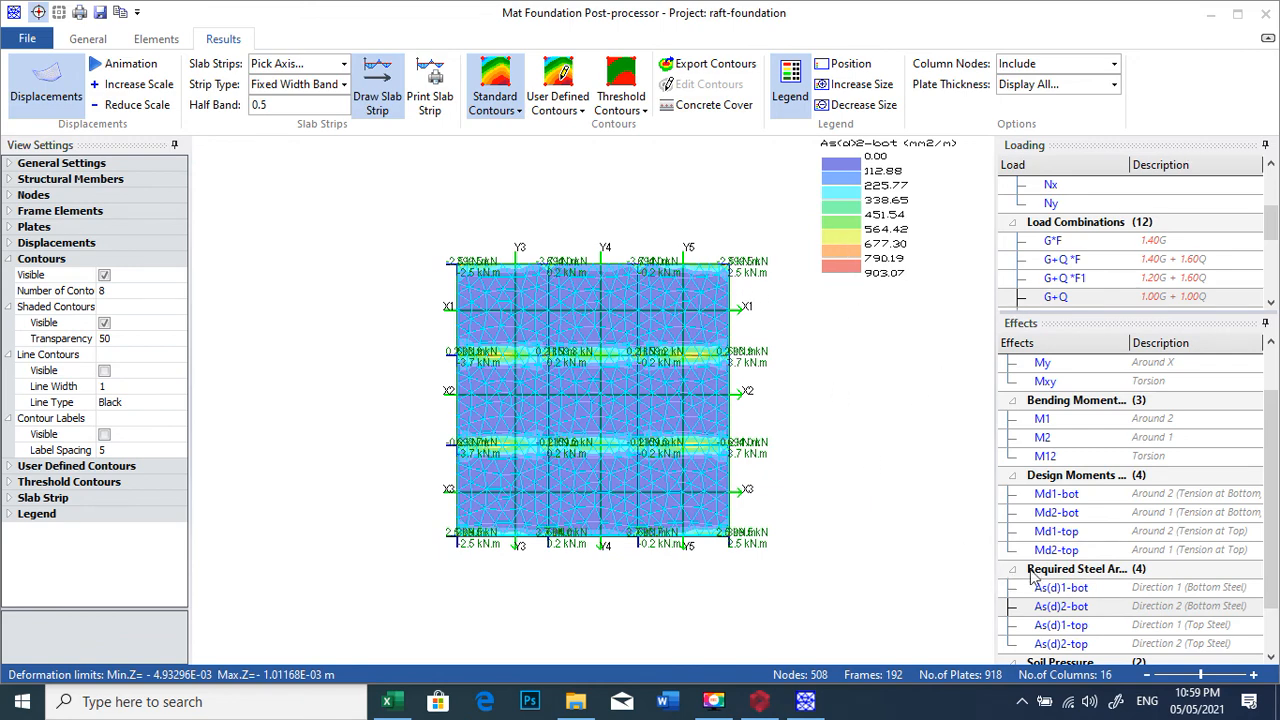
Close the post-processor, transferring slab strip FE results with columns included and plate torsion considered, and close the floor analysis
{"action": "left_click", "coordinate": [1268, 14]}
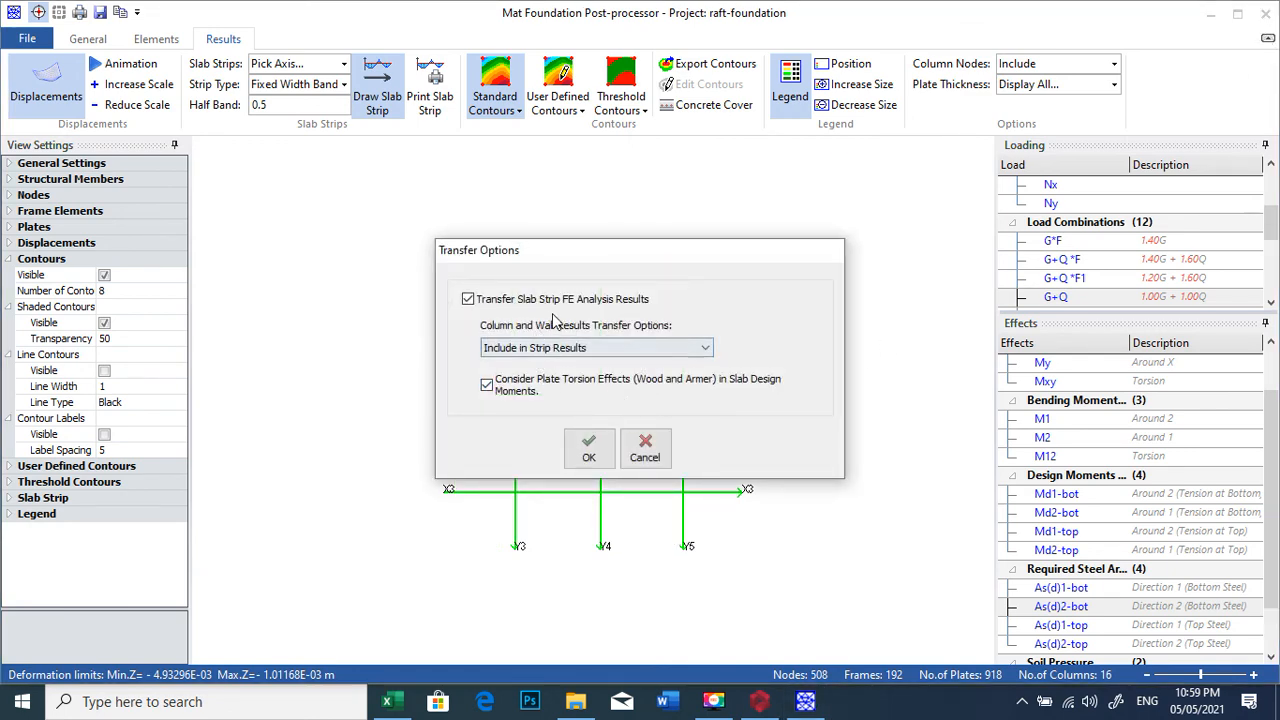
{"action": "left_click", "coordinate": [590, 452]}
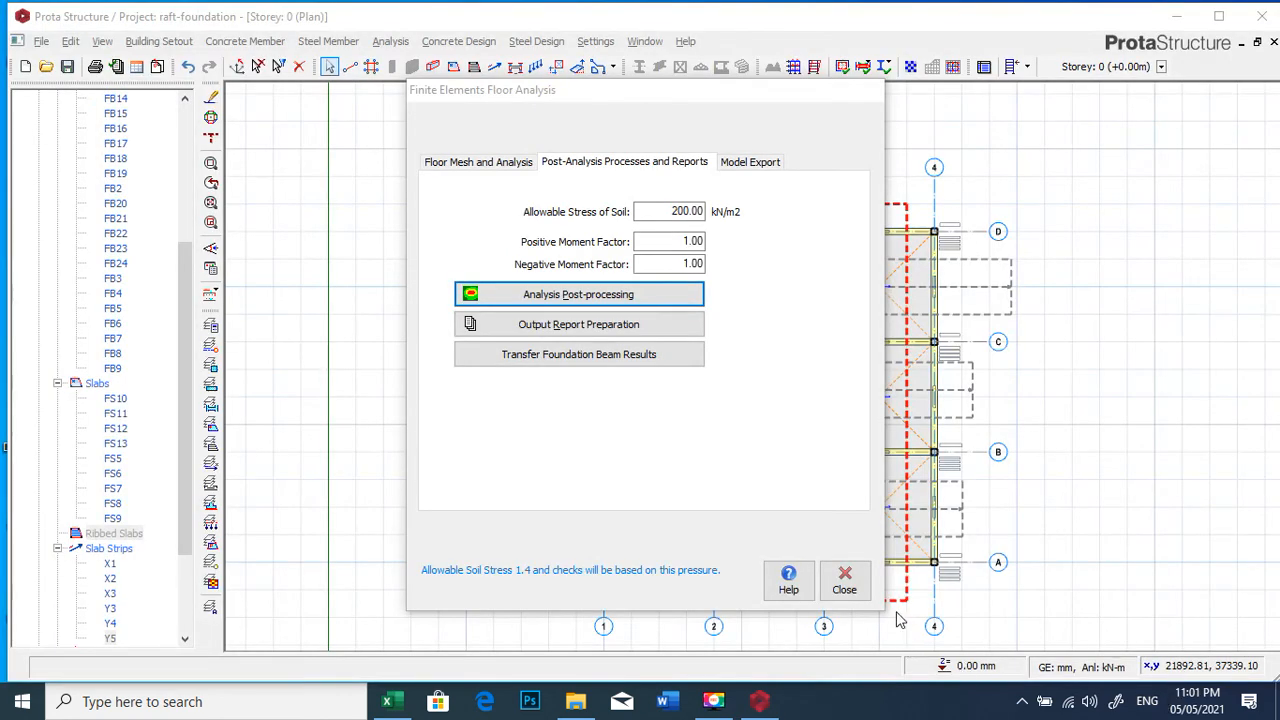
{"action": "left_click", "coordinate": [845, 582]}
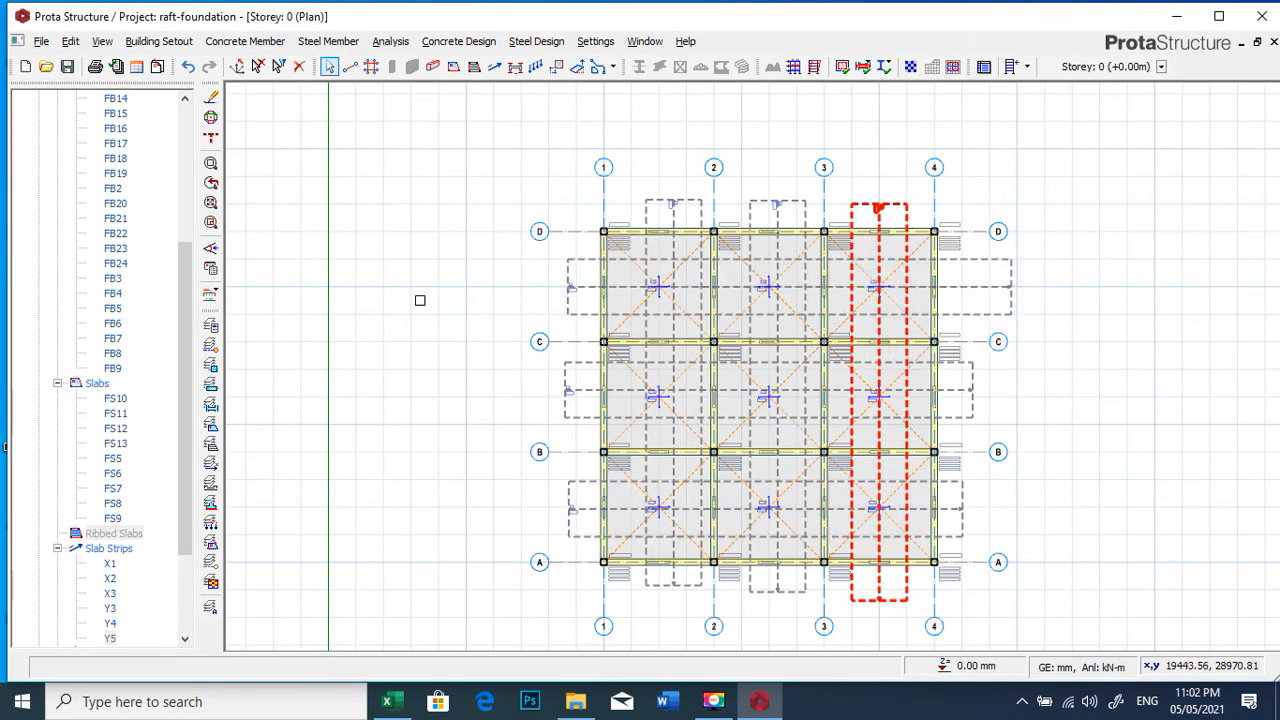
Update the steel bars of the slab strips on the Storey 0 plan
{"action": "left_click", "coordinate": [216, 294]}
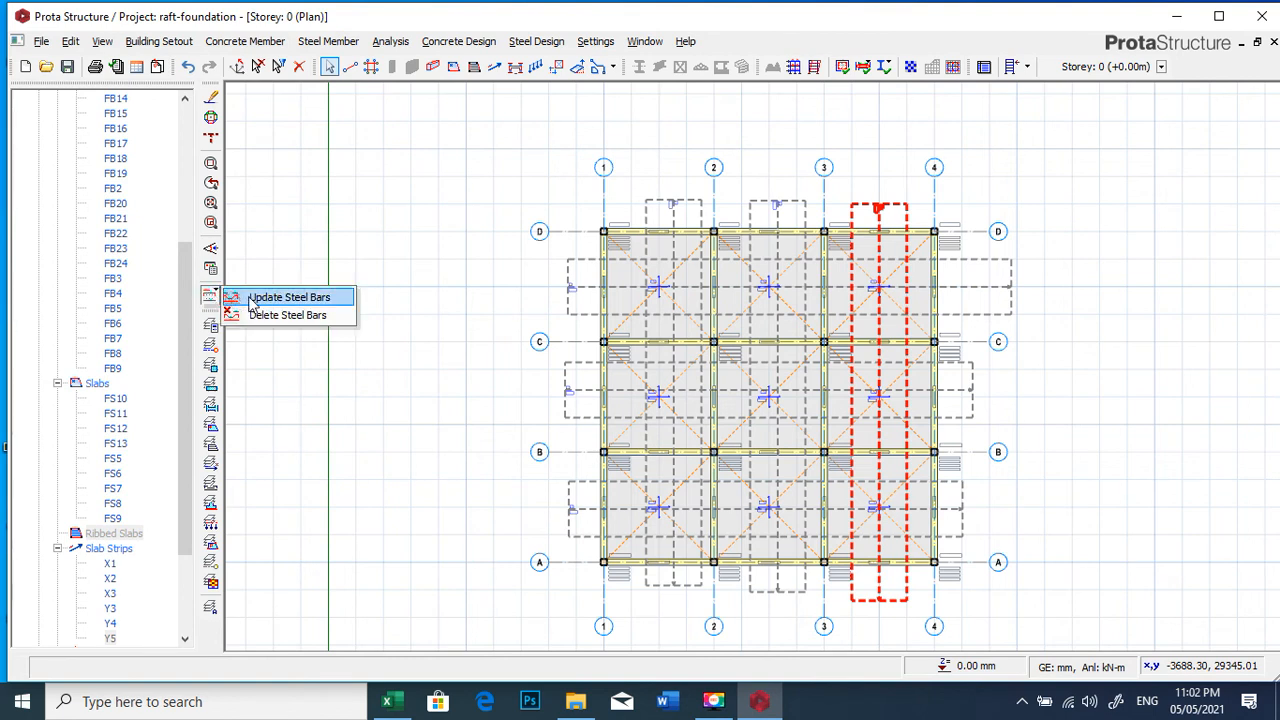
{"action": "left_click", "coordinate": [254, 300]}
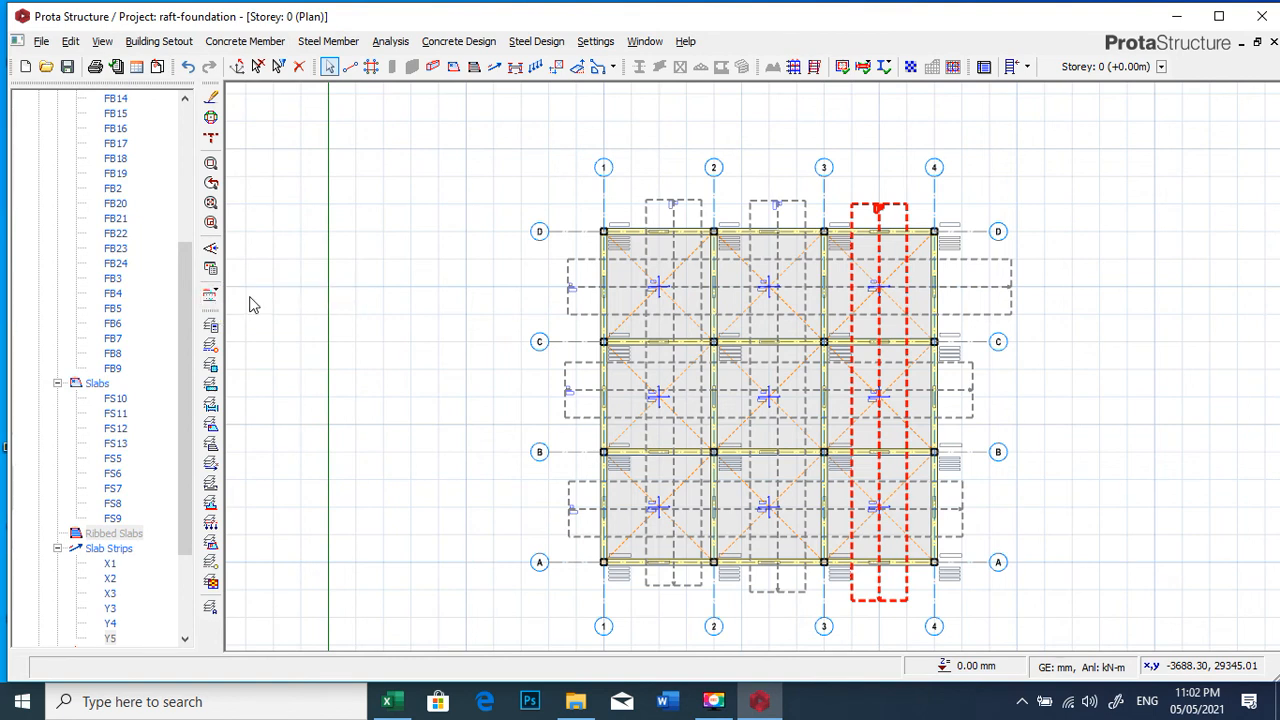
Examine the top and bottom steel bar labels along the X and Y strips around slabs FS6, FS9 and FS10
{"action": "scroll", "coordinate": [437, 272], "scroll_direction": "up", "scroll_amount": 3}
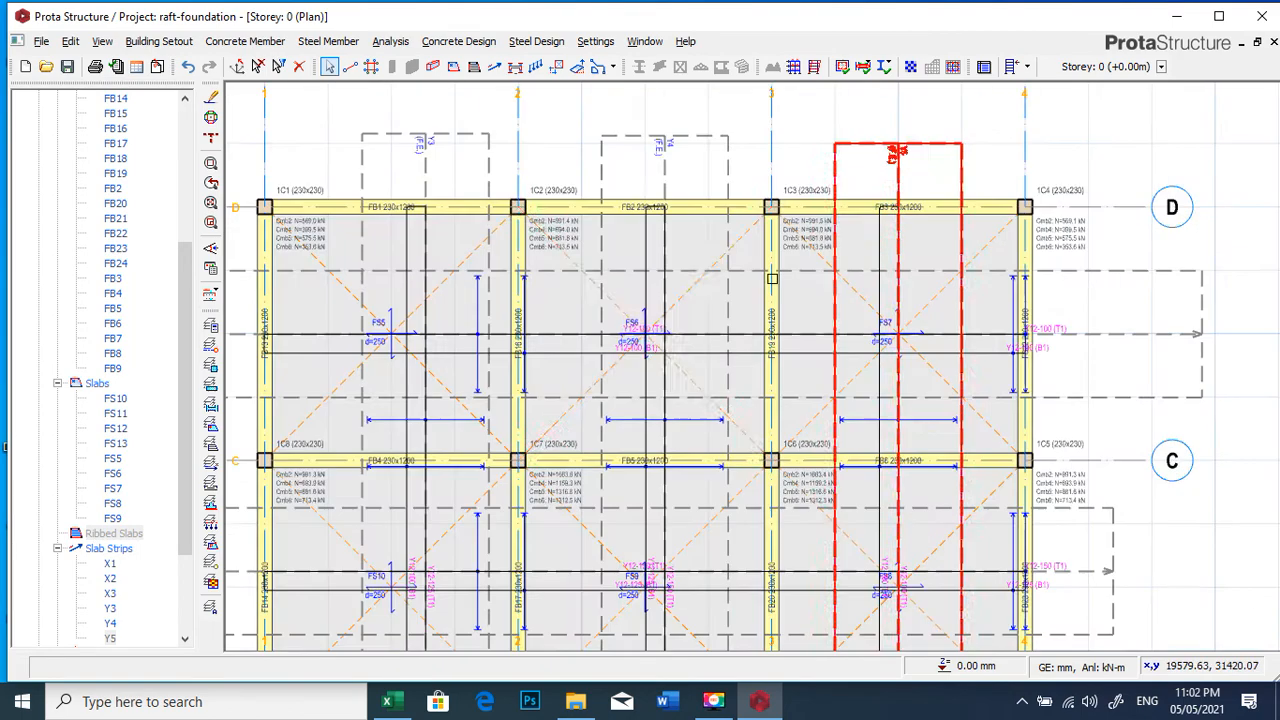
{"action": "scroll", "coordinate": [766, 306], "scroll_direction": "down", "scroll_amount": 4}
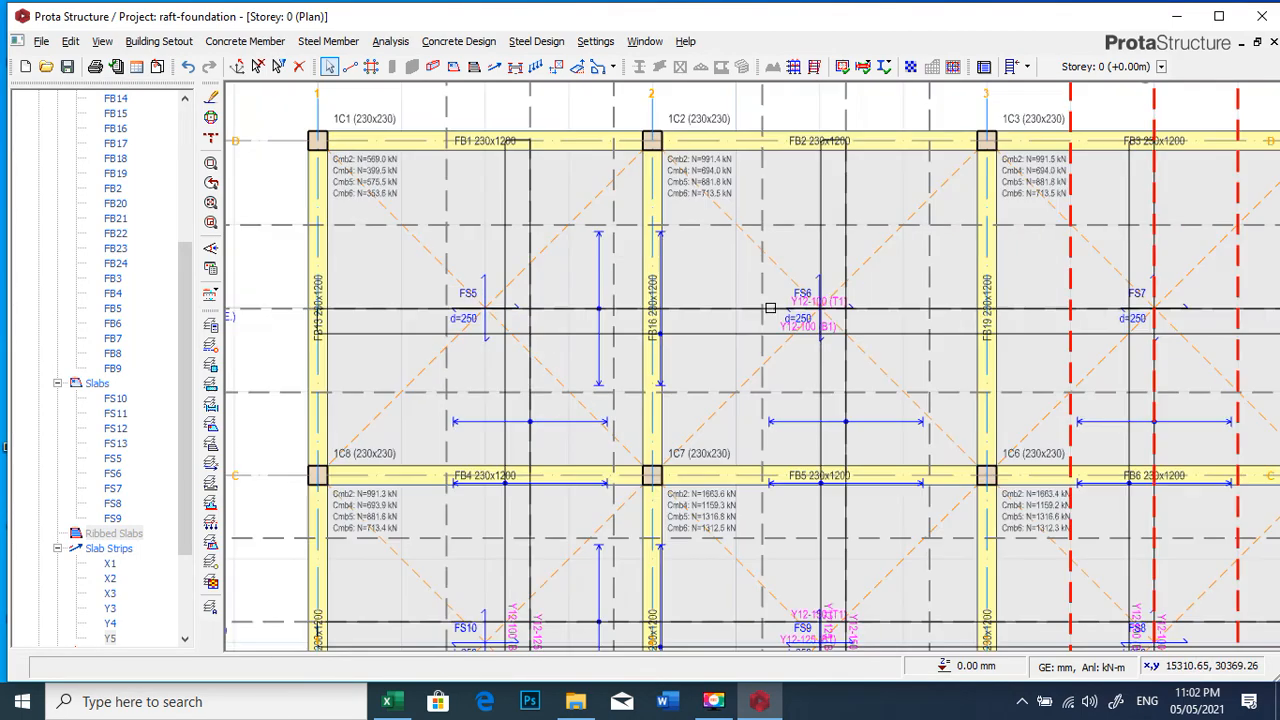
{"action": "scroll", "coordinate": [508, 309], "scroll_direction": "up", "scroll_amount": 4}
{"action": "scroll", "coordinate": [634, 296], "scroll_direction": "down", "scroll_amount": 2}
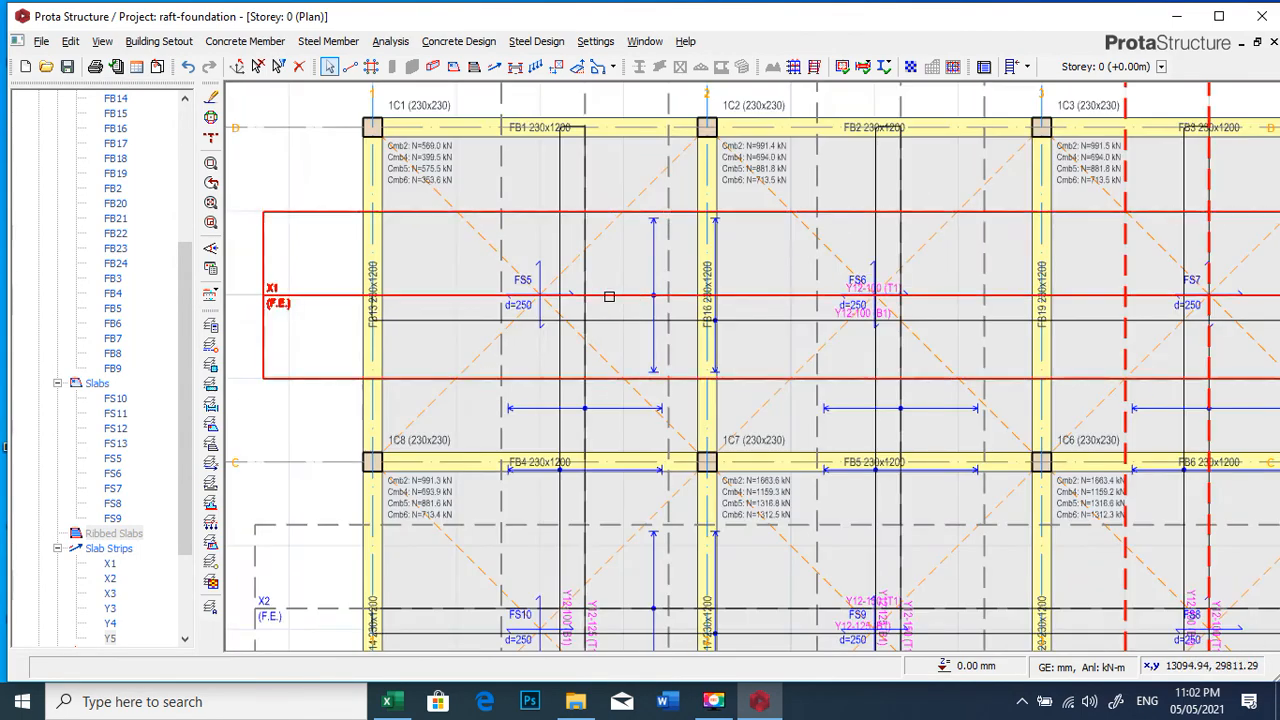
{"action": "scroll", "coordinate": [580, 285], "scroll_direction": "up", "scroll_amount": 1}
{"action": "scroll", "coordinate": [582, 271], "scroll_direction": "down", "scroll_amount": 1}
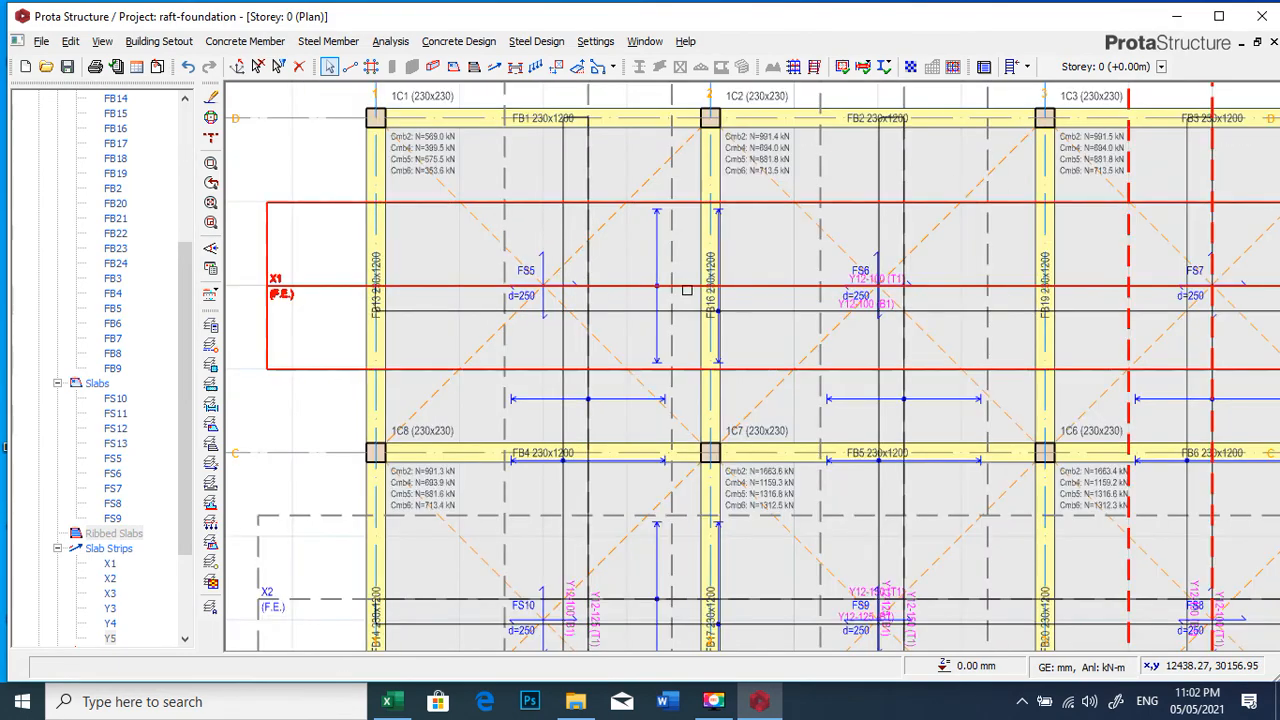
{"action": "scroll", "coordinate": [700, 289], "scroll_direction": "up", "scroll_amount": 4}
{"action": "scroll", "coordinate": [595, 314], "scroll_direction": "down", "scroll_amount": 4}
{"action": "scroll", "coordinate": [838, 288], "scroll_direction": "up", "scroll_amount": 4}
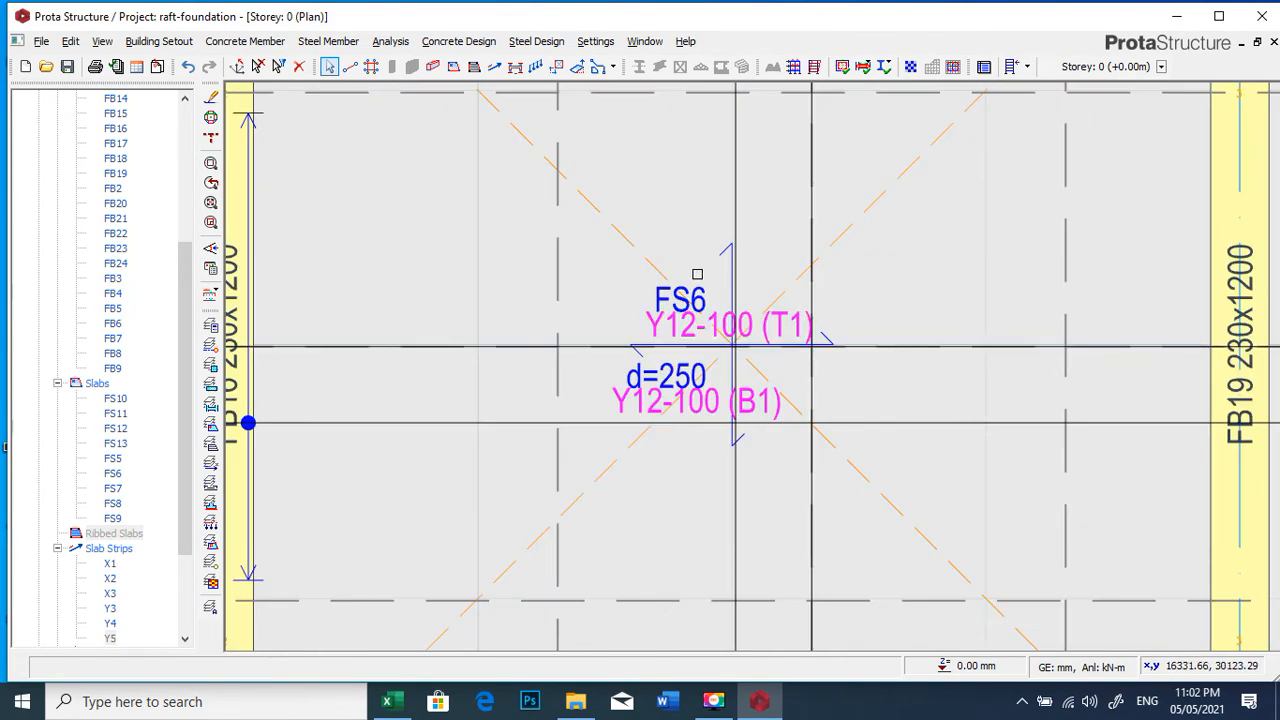
{"action": "scroll", "coordinate": [672, 345], "scroll_direction": "down", "scroll_amount": 4}
{"action": "scroll", "coordinate": [709, 366], "scroll_direction": "up", "scroll_amount": 5}
{"action": "scroll", "coordinate": [651, 341], "scroll_direction": "down", "scroll_amount": 3}
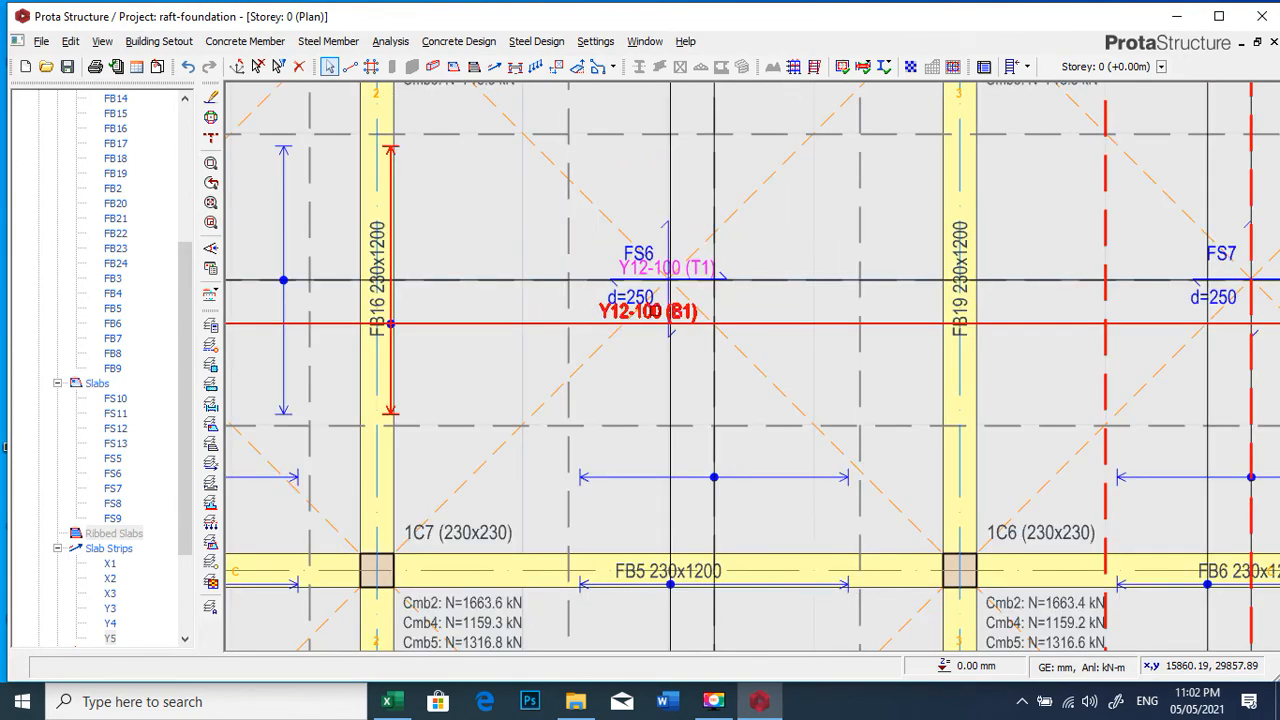
{"action": "scroll", "coordinate": [700, 290], "scroll_direction": "down", "scroll_amount": 3}
{"action": "scroll", "coordinate": [640, 472], "scroll_direction": "up", "scroll_amount": 3}
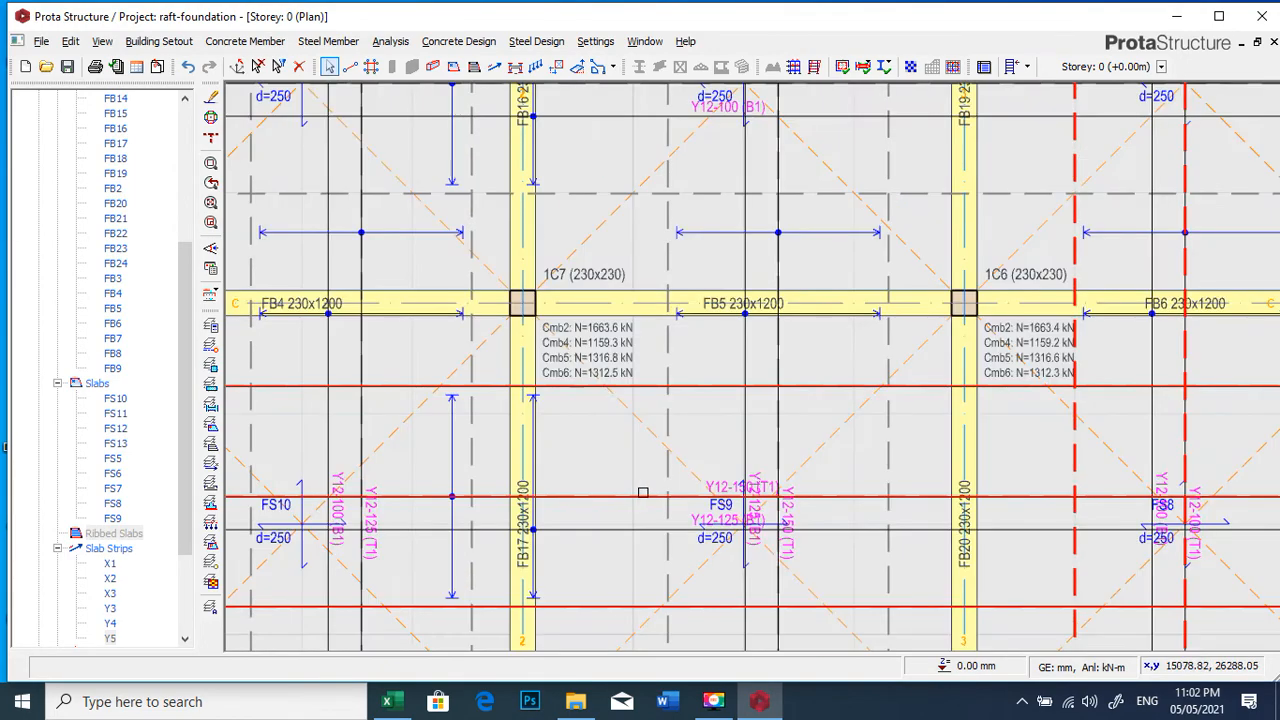
{"action": "scroll", "coordinate": [700, 490], "scroll_direction": "up", "scroll_amount": 2}
{"action": "scroll", "coordinate": [560, 350], "scroll_direction": "down", "scroll_amount": 3}
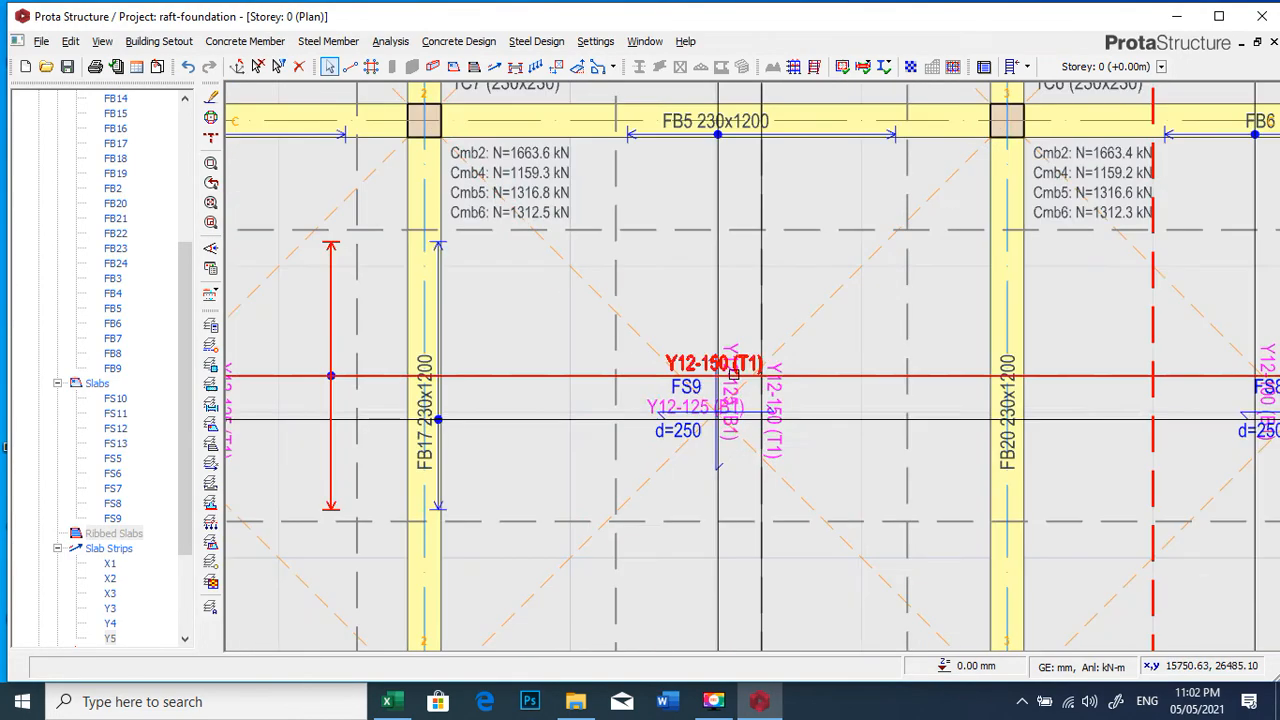
{"action": "scroll", "coordinate": [609, 383], "scroll_direction": "up", "scroll_amount": 3}
{"action": "scroll", "coordinate": [790, 322], "scroll_direction": "down", "scroll_amount": 4}
{"action": "scroll", "coordinate": [790, 322], "scroll_direction": "down", "scroll_amount": 2}
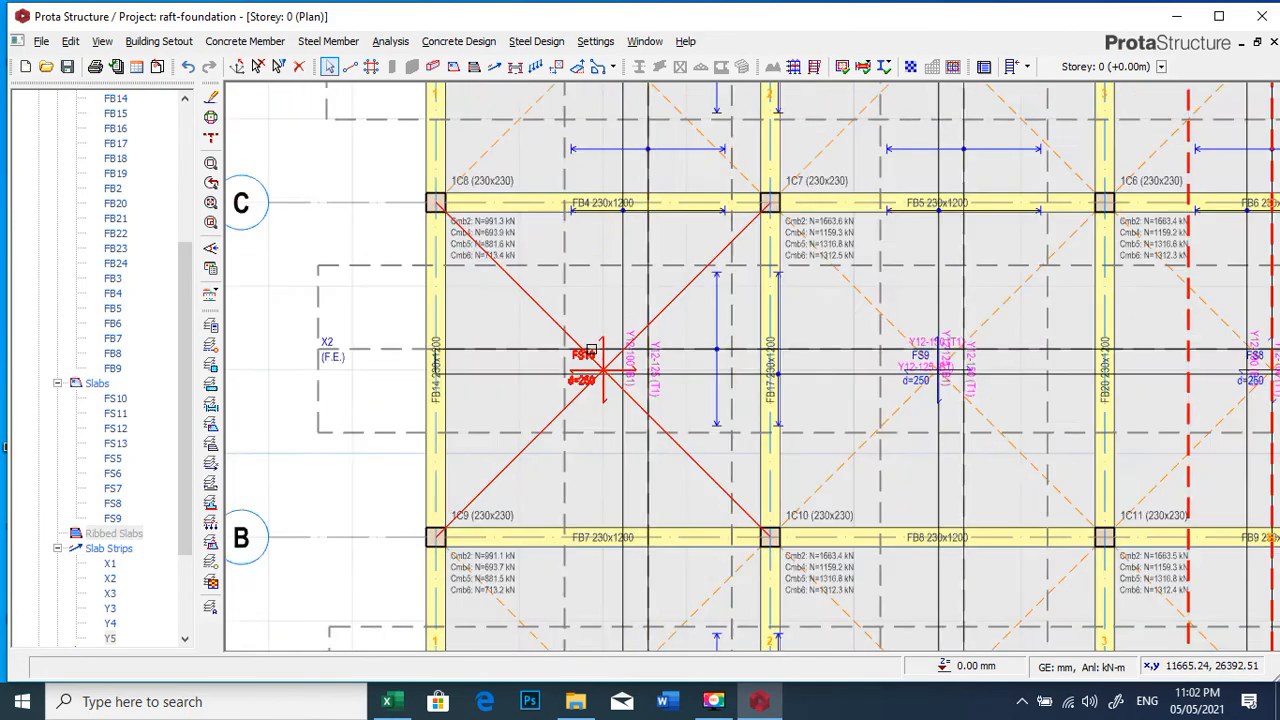
Open the reinforcement design of the foundation beams for the raft at Storey 0
{"action": "scroll", "coordinate": [629, 266], "scroll_direction": "up", "scroll_amount": 3}
{"action": "scroll", "coordinate": [680, 400], "scroll_direction": "down", "scroll_amount": 4}
{"action": "scroll", "coordinate": [723, 473], "scroll_direction": "up", "scroll_amount": 4}
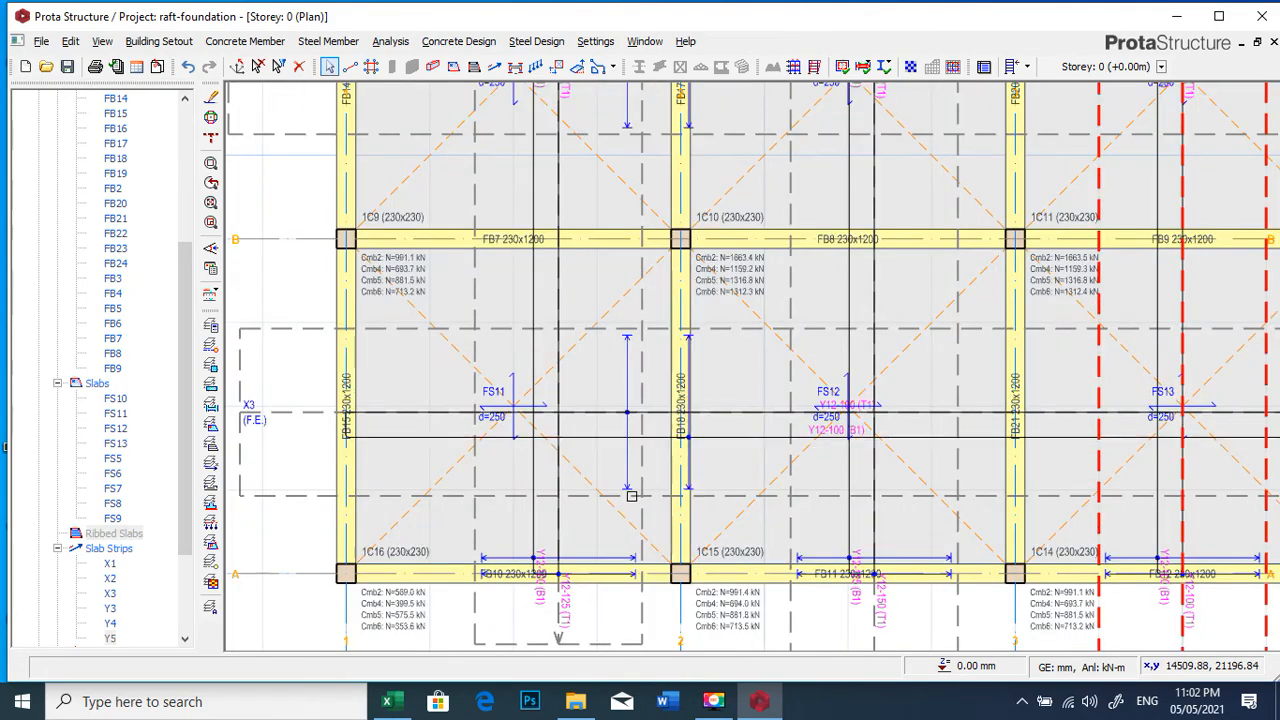
{"action": "scroll", "coordinate": [690, 465], "scroll_direction": "down", "scroll_amount": 5}
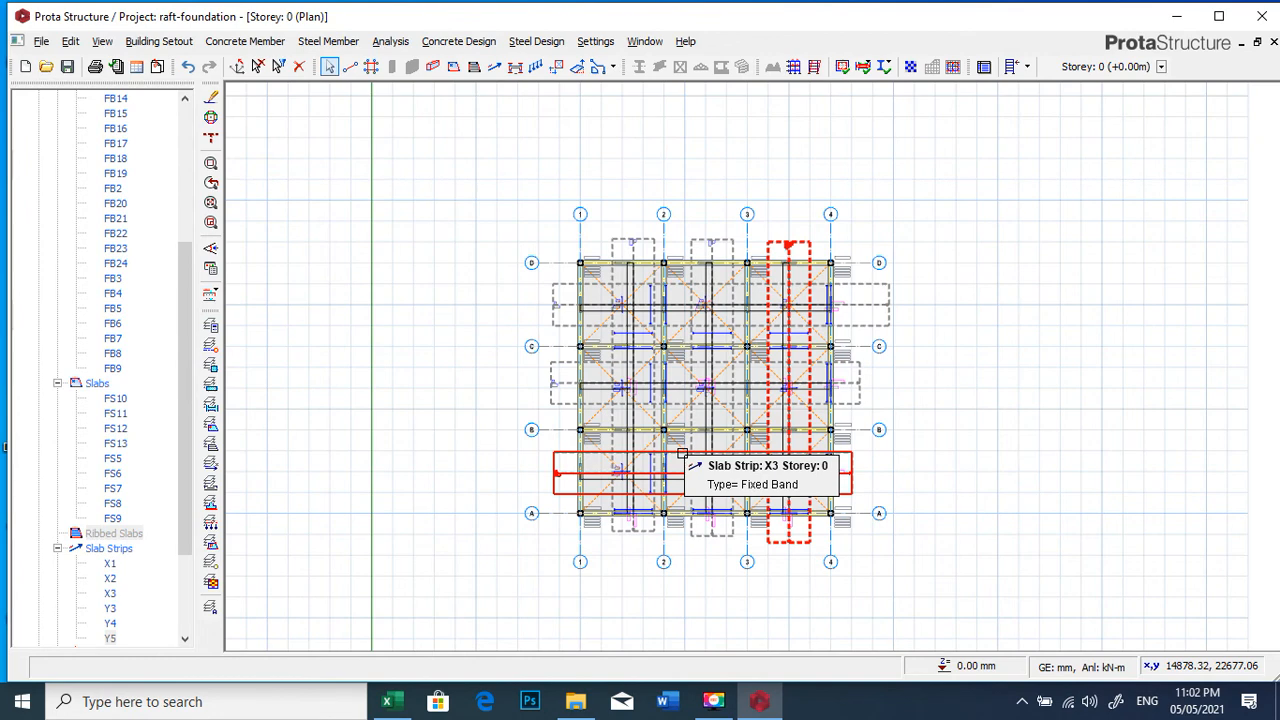
{"action": "scroll", "coordinate": [690, 308], "scroll_direction": "up", "scroll_amount": 3}
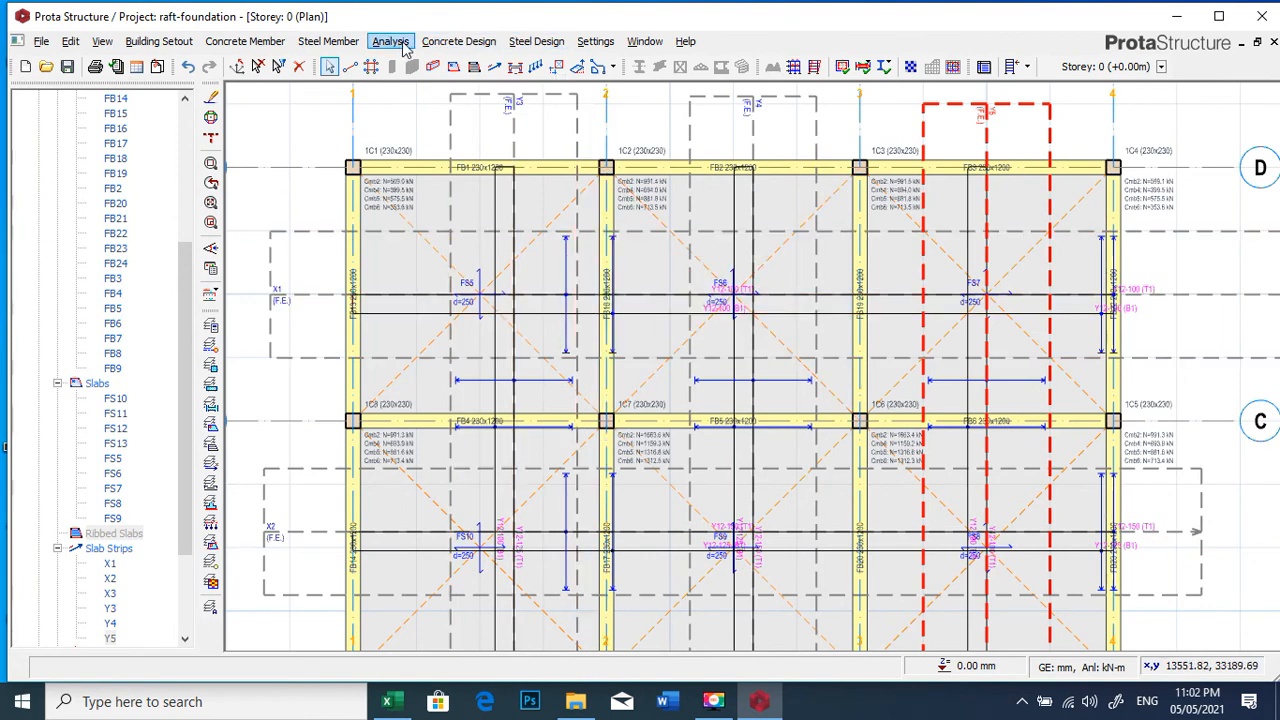
{"action": "left_click", "coordinate": [476, 42]}
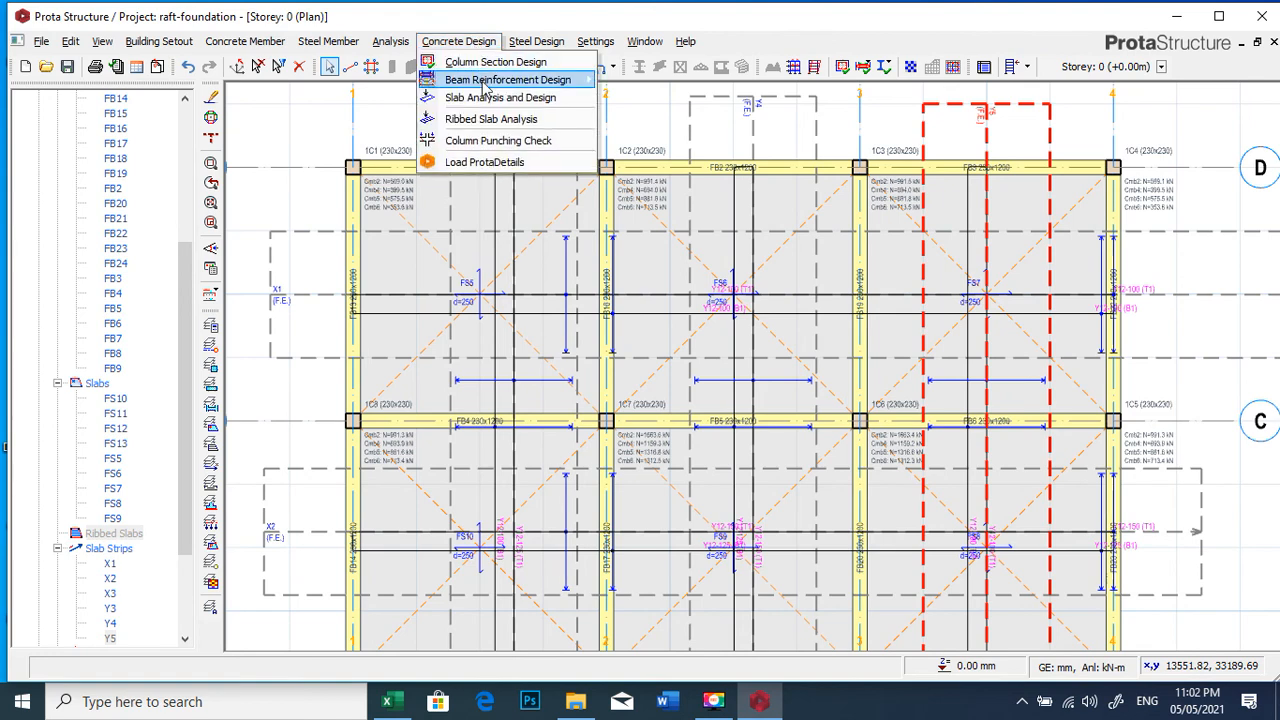
{"action": "mouse_move", "coordinate": [485, 88]}
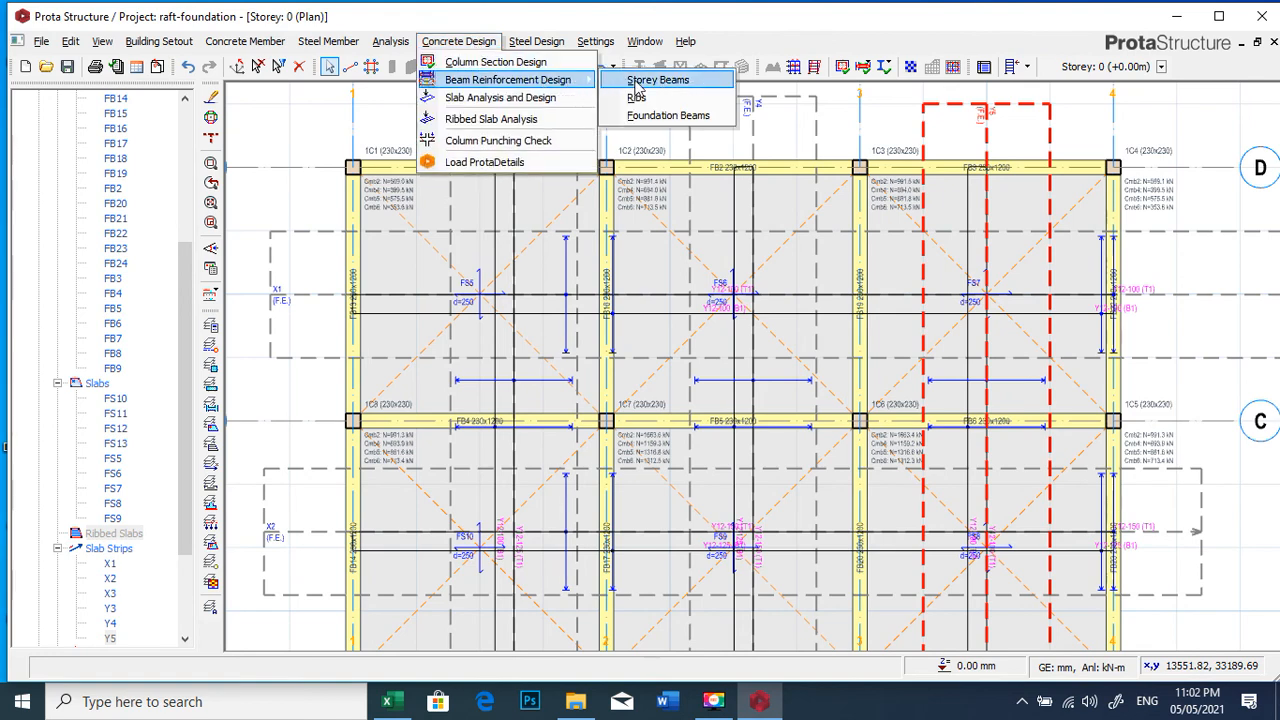
{"action": "left_click", "coordinate": [470, 42]}
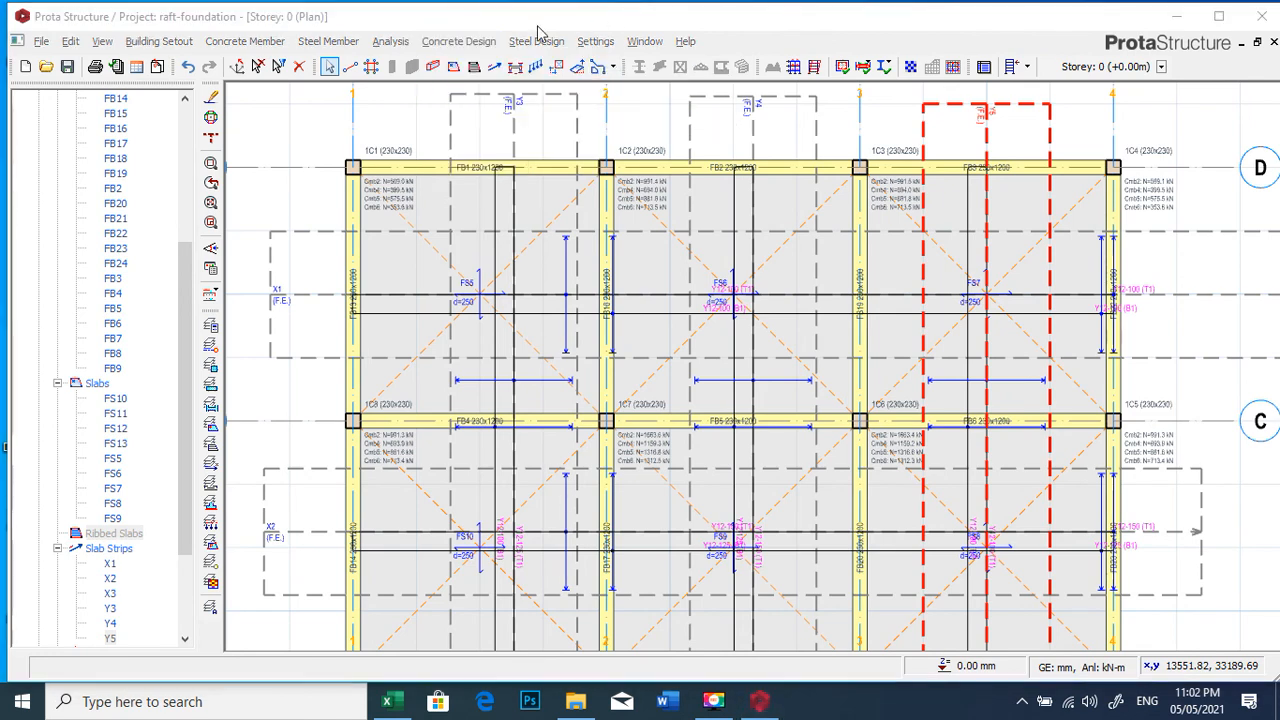
{"action": "left_click", "coordinate": [457, 42]}
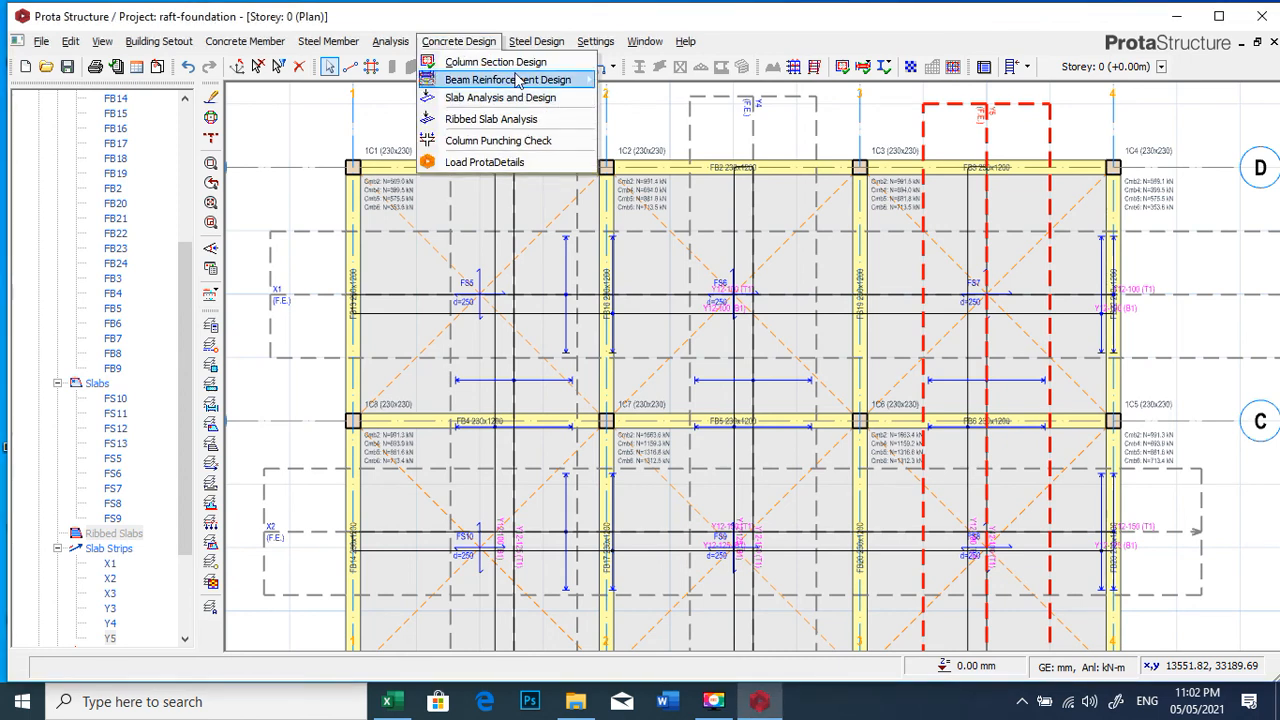
{"action": "mouse_move", "coordinate": [522, 85]}
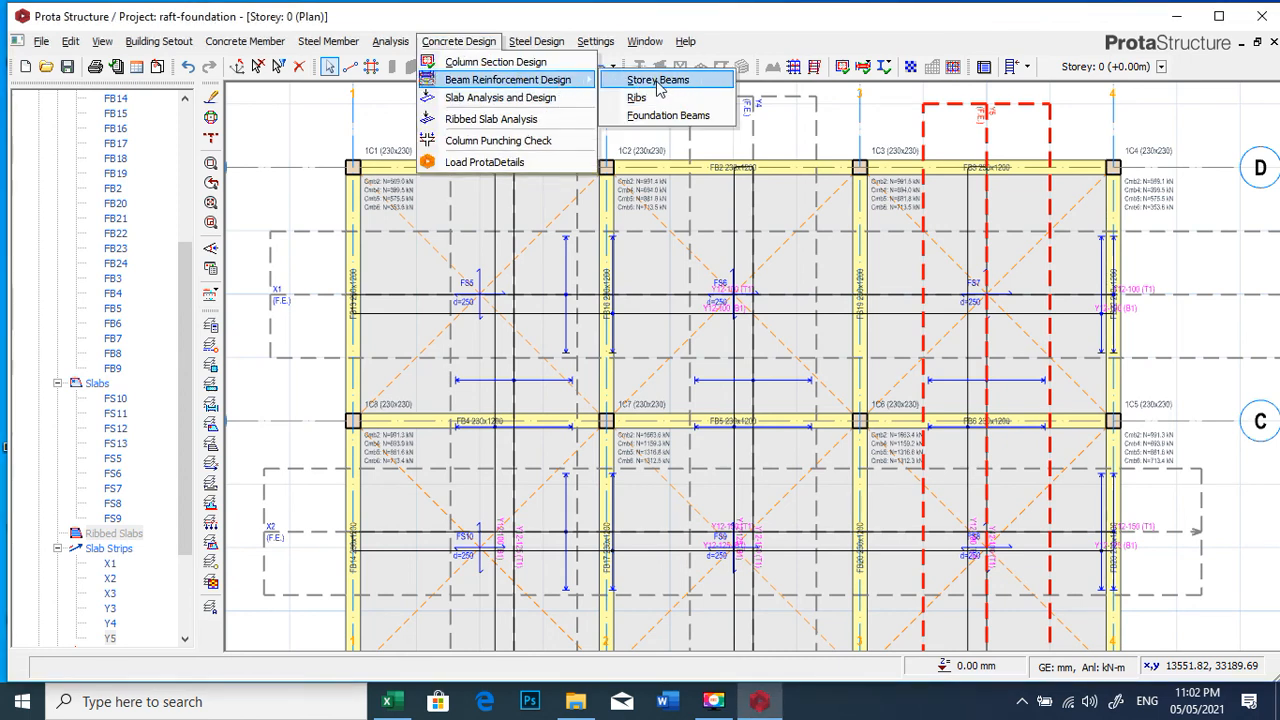
{"action": "left_click", "coordinate": [672, 116]}
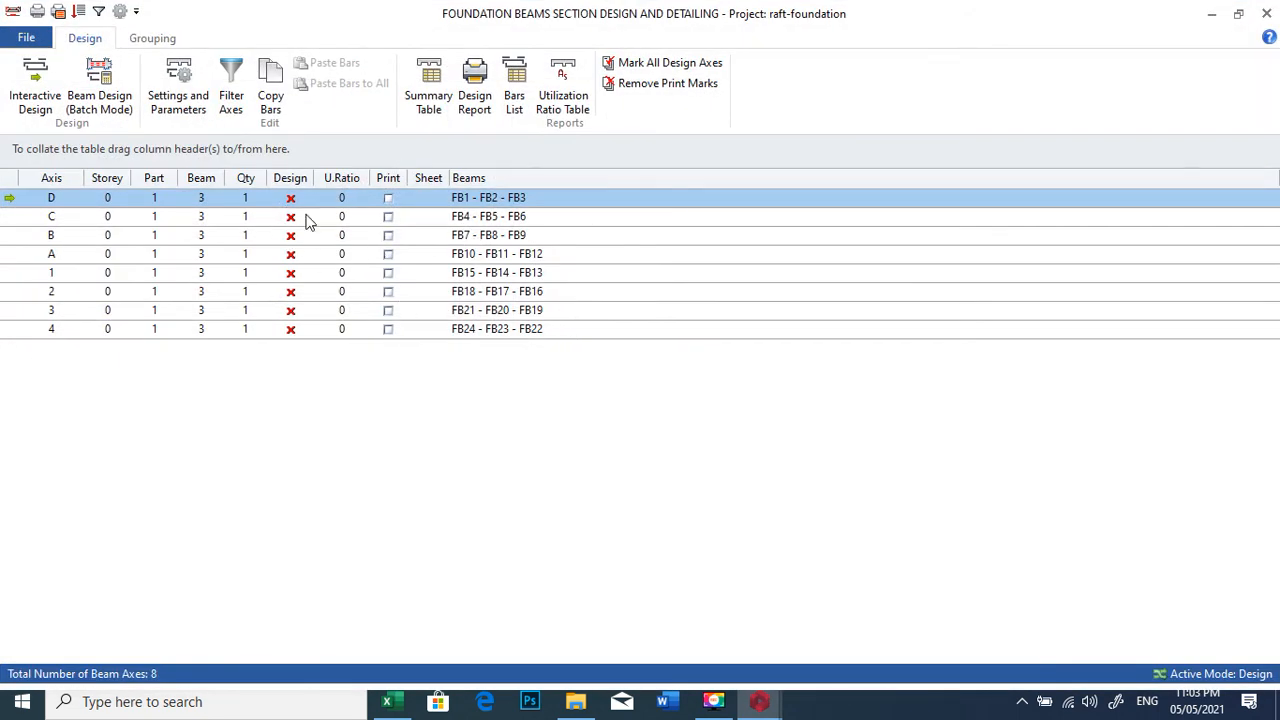
Run the batch reinforcement design of all foundation beam axes with the Re-select All Bars option
{"action": "double_click", "coordinate": [478, 198]}
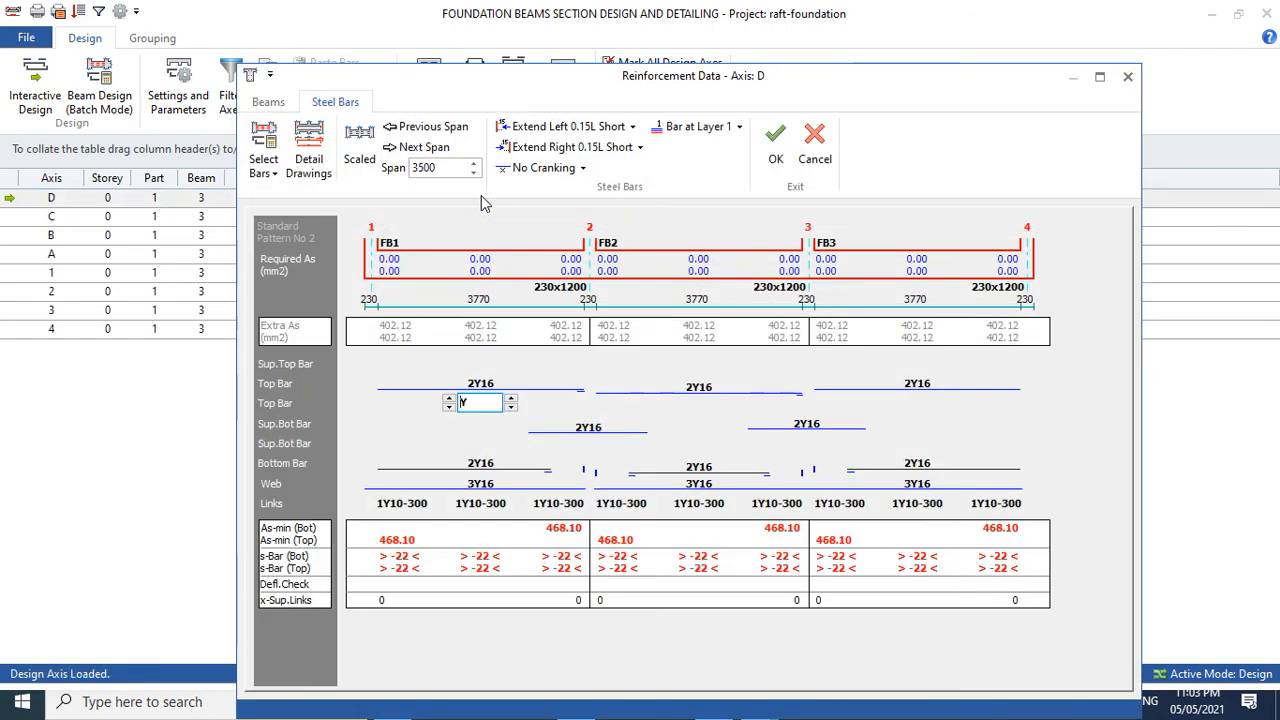
{"action": "left_click", "coordinate": [1121, 79]}
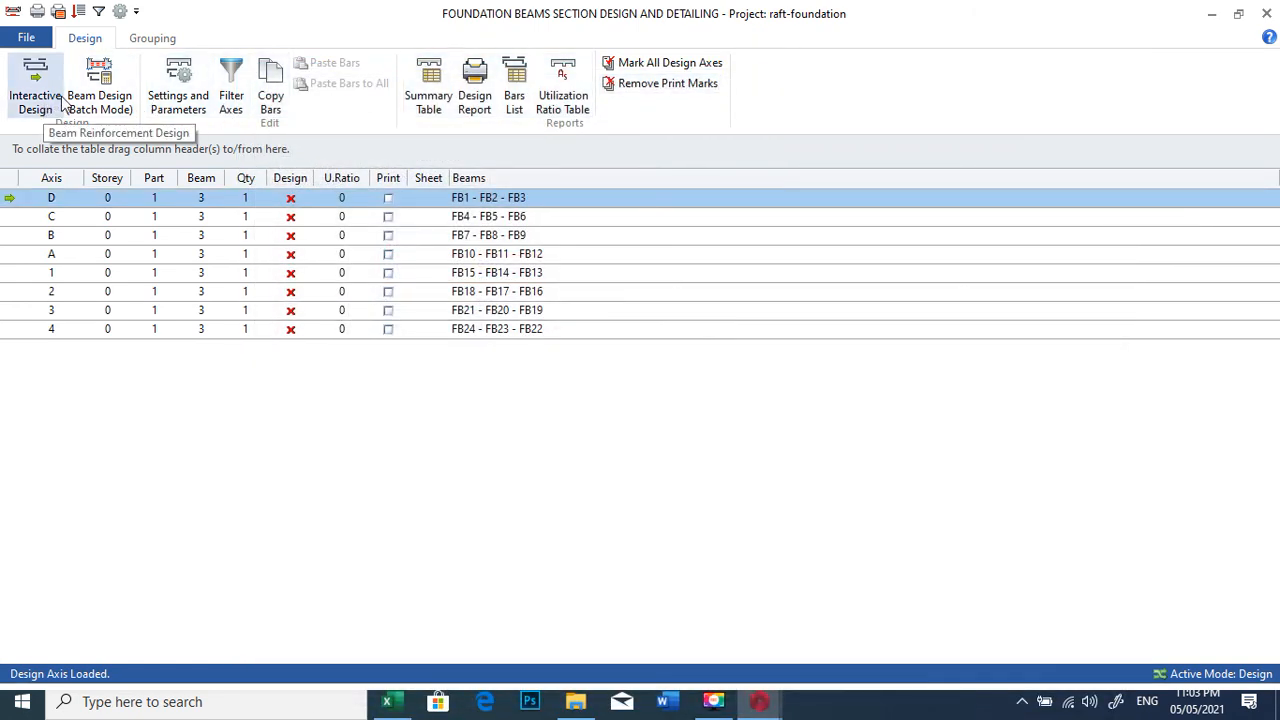
{"action": "left_click", "coordinate": [95, 92]}
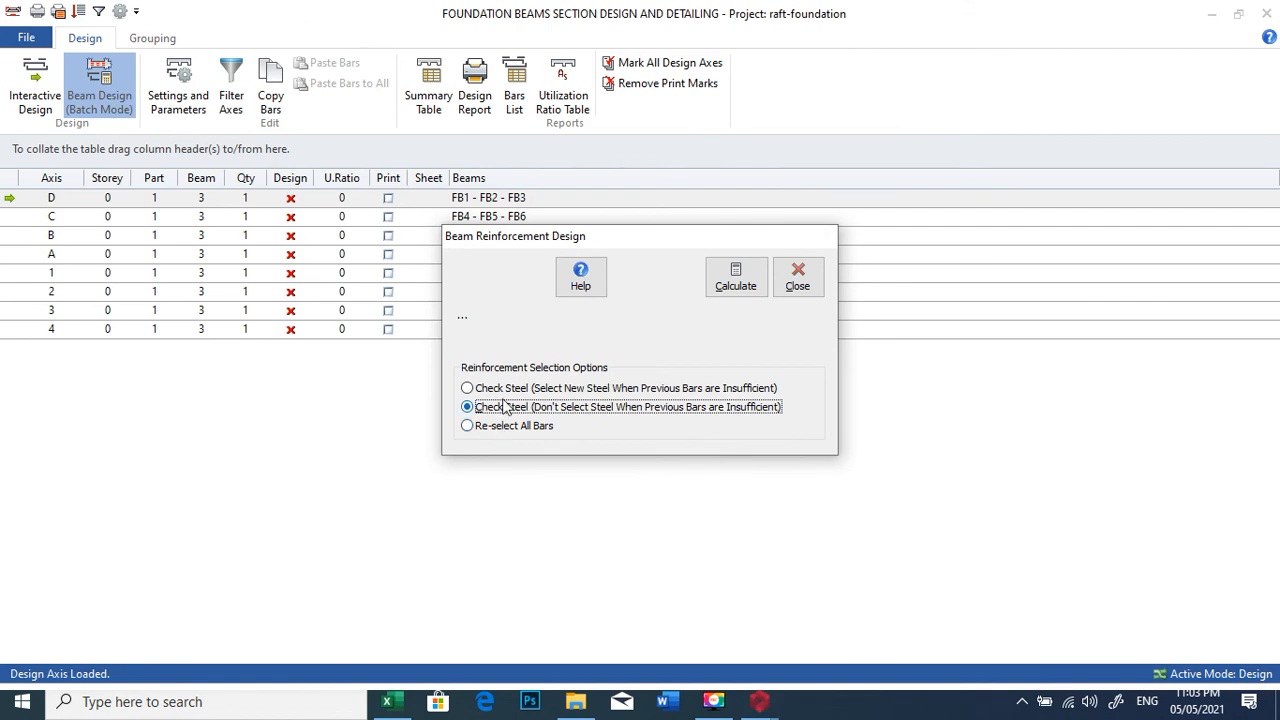
{"action": "left_click", "coordinate": [514, 432]}
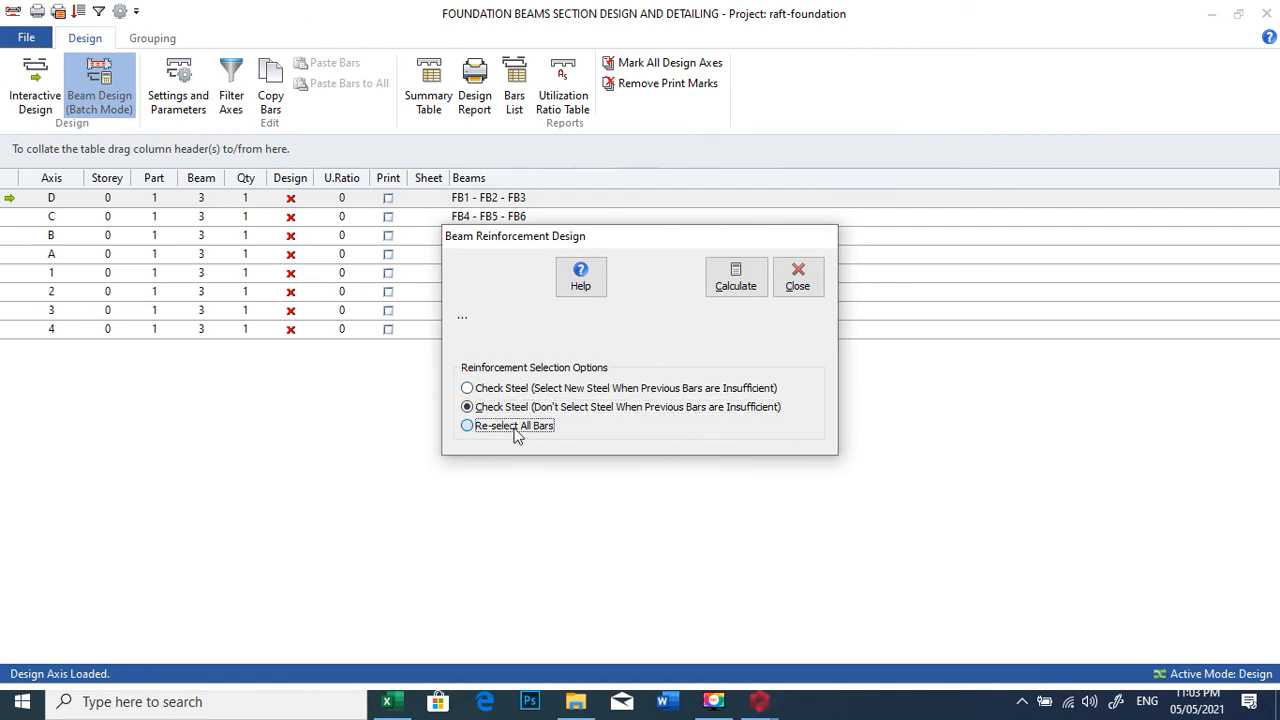
{"action": "left_click", "coordinate": [735, 280]}
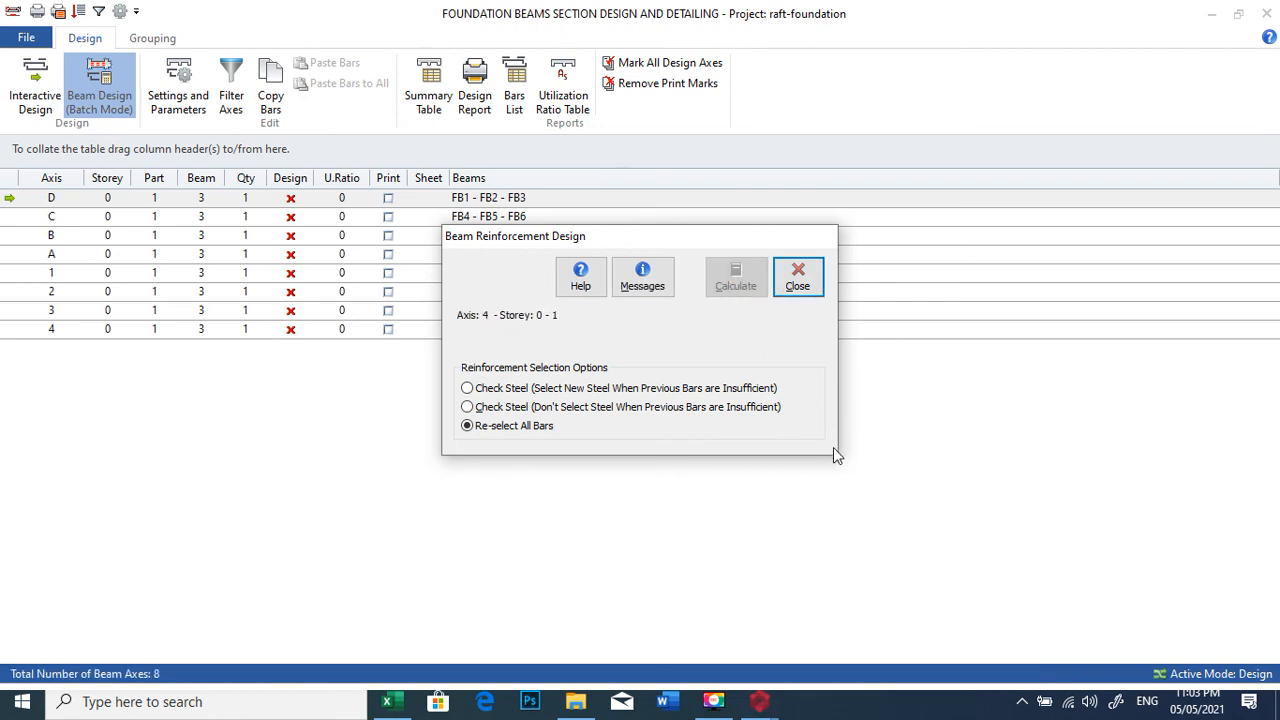
{"action": "left_click", "coordinate": [798, 278]}
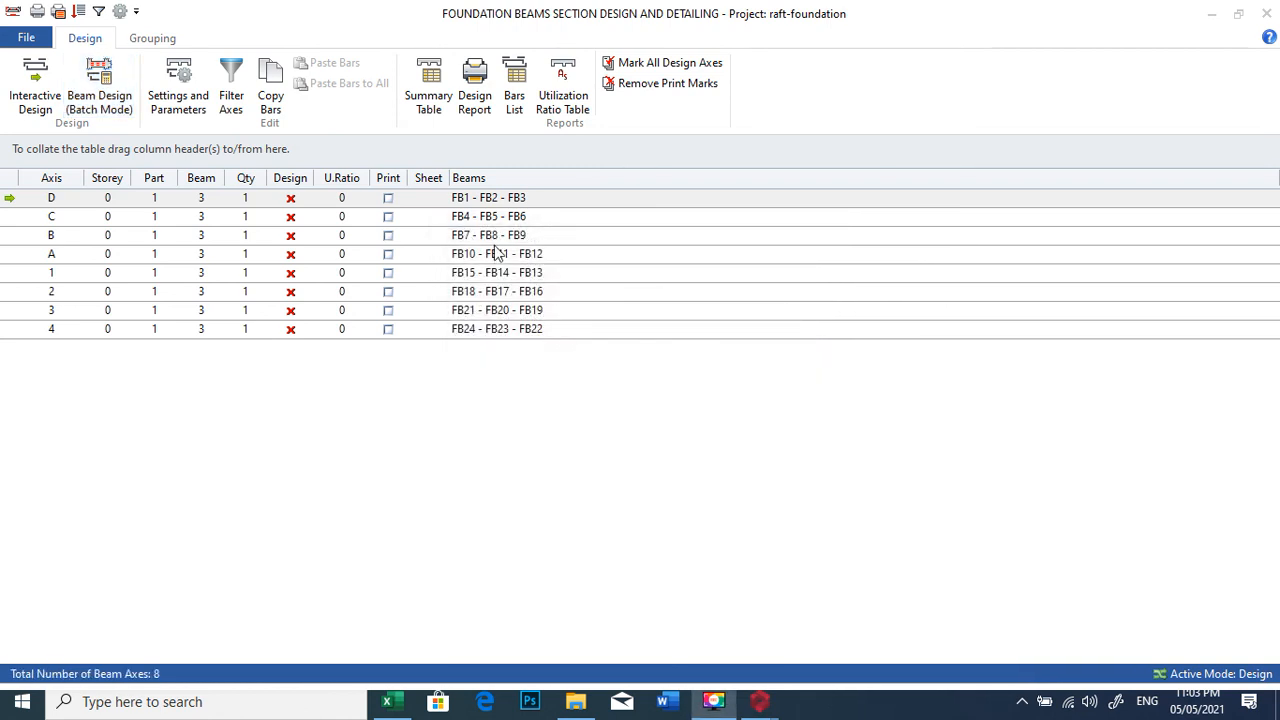
Review the steel bars and link shear details of axis D beams FB1 to FB3 and accept their reinforcement
{"action": "double_click", "coordinate": [500, 198]}
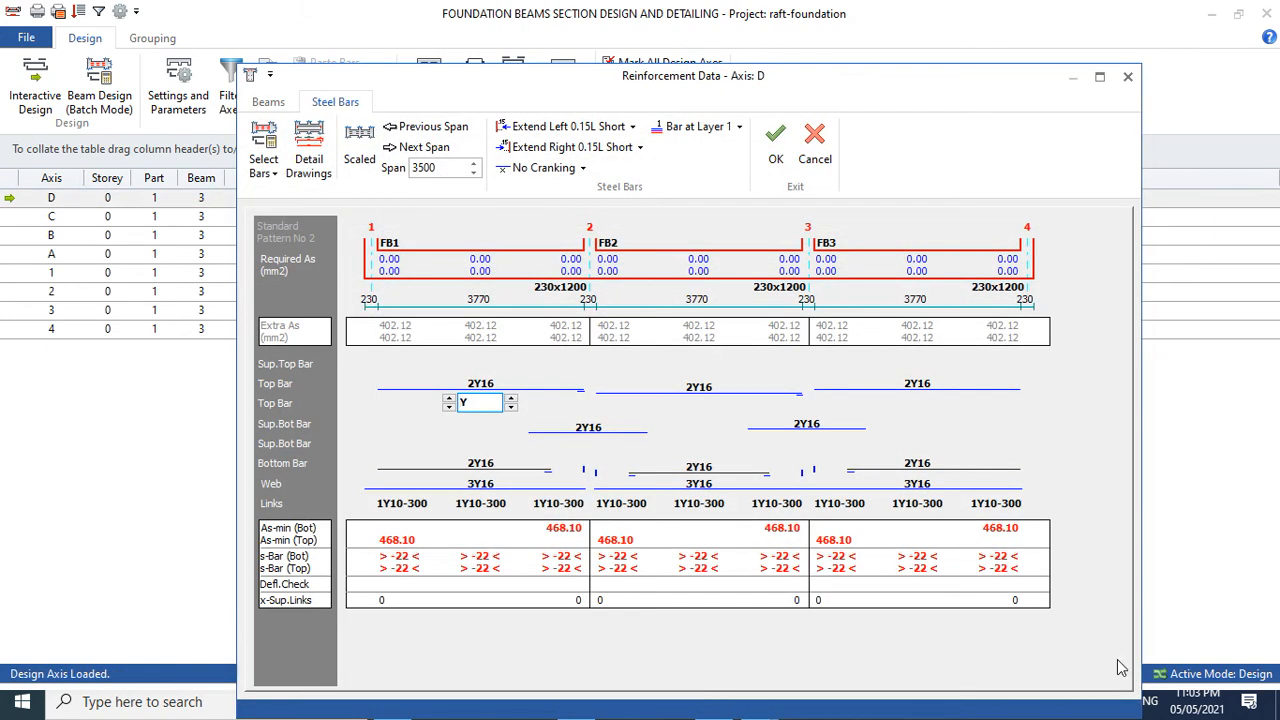
{"action": "left_click", "coordinate": [1187, 661]}
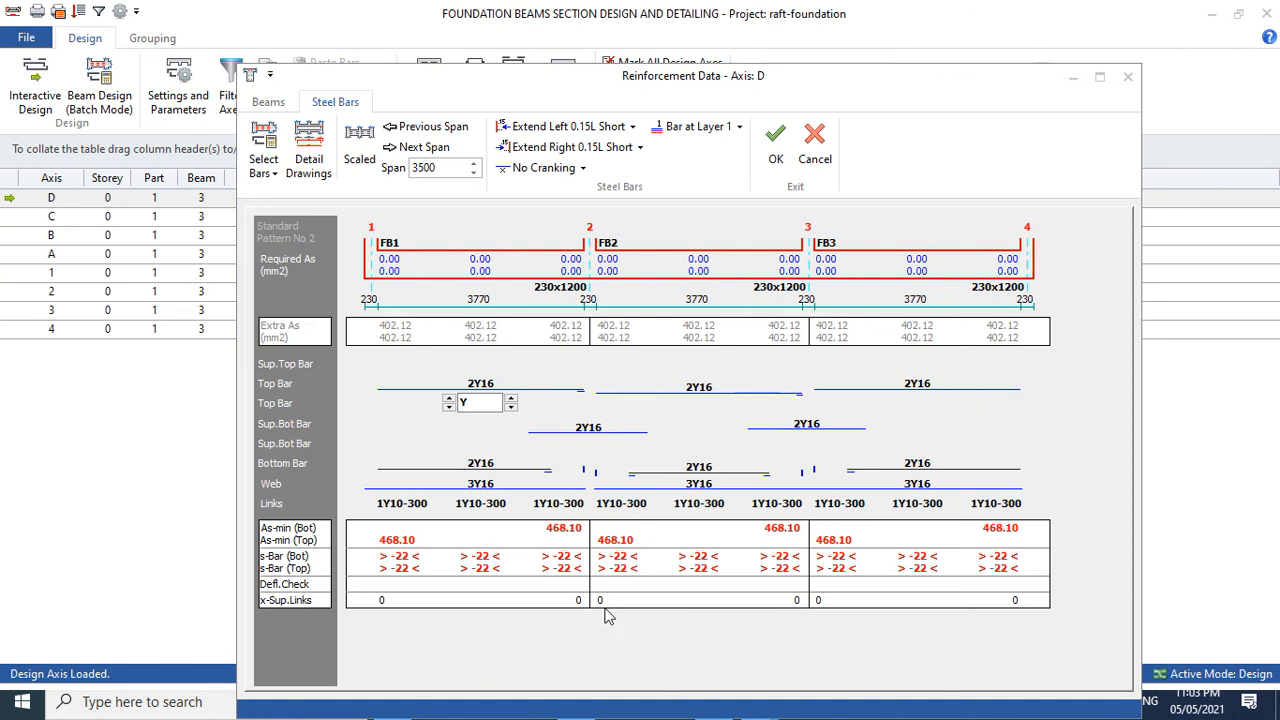
{"action": "left_click", "coordinate": [412, 549]}
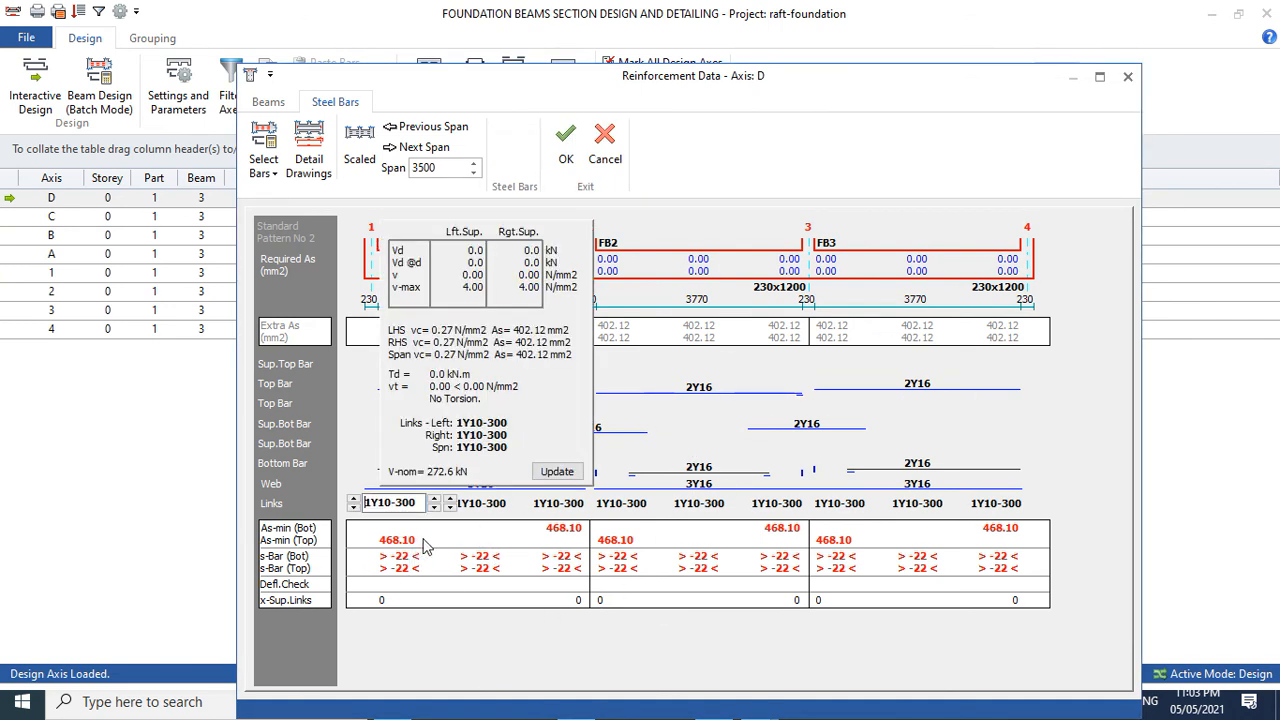
{"action": "left_click", "coordinate": [566, 145]}
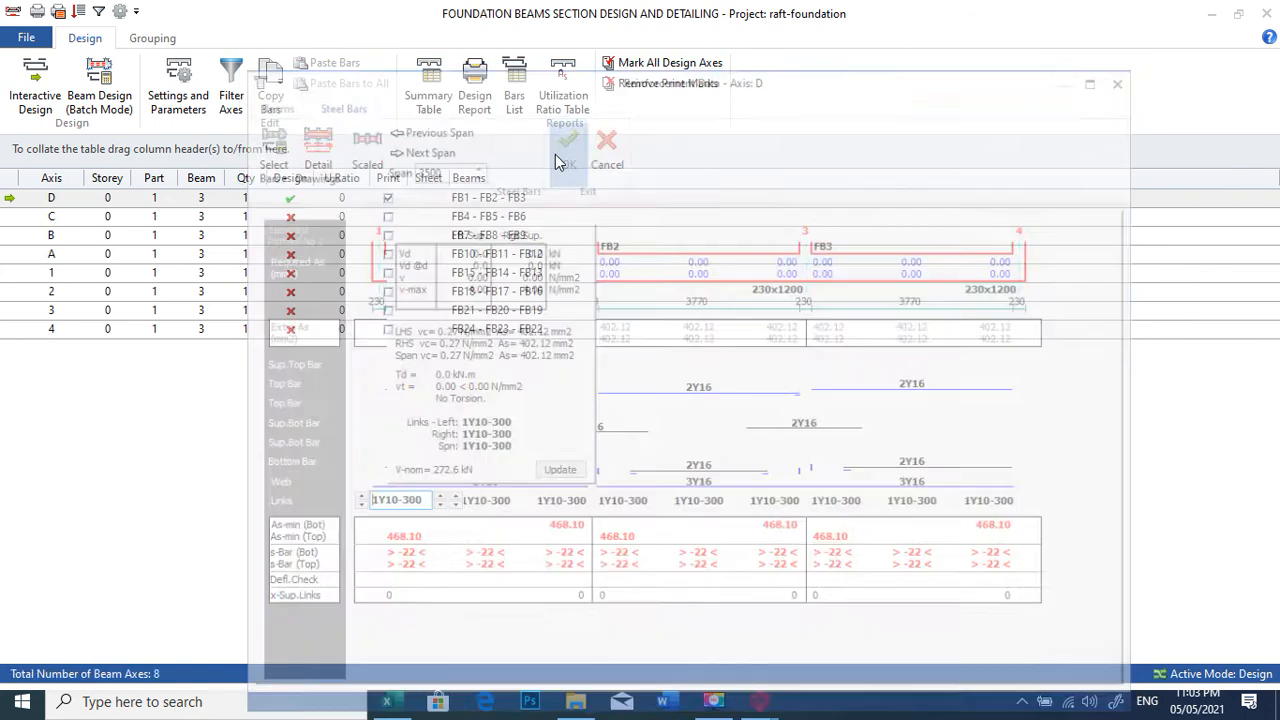
Load and accept the reinforcement of the foundation beams on axes C, B and A in turn
{"action": "double_click", "coordinate": [500, 216]}
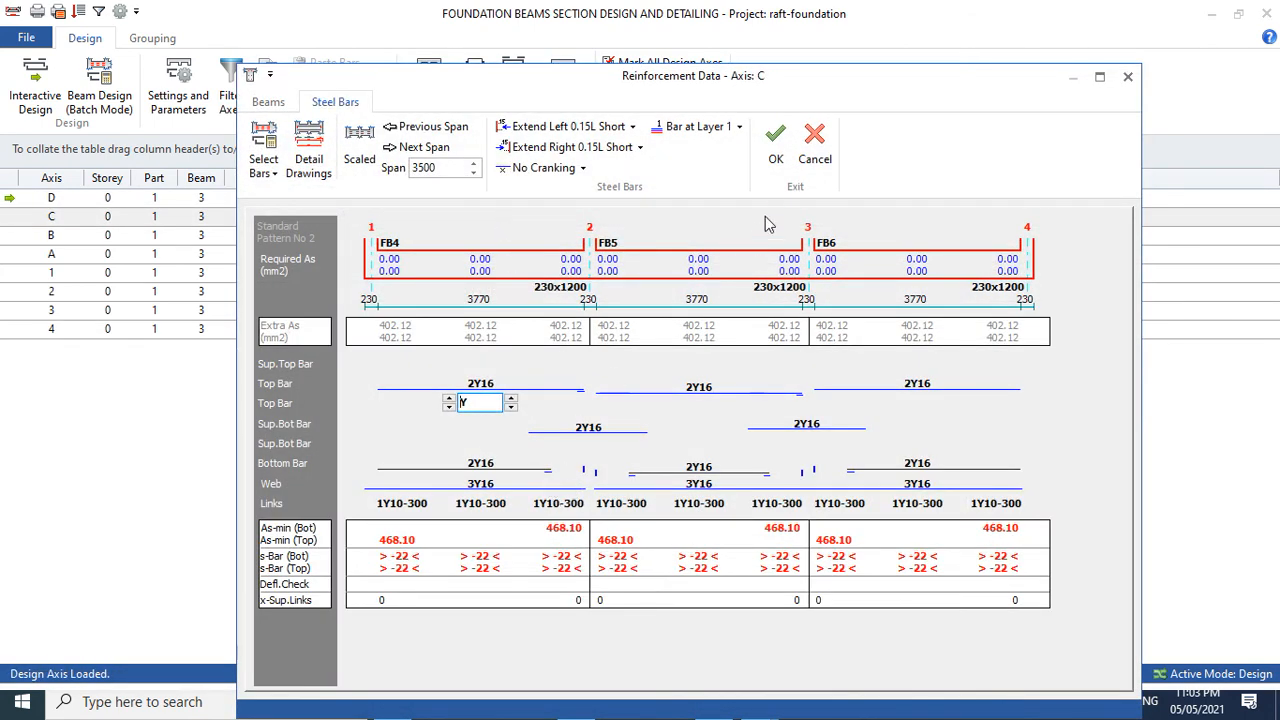
{"action": "left_click", "coordinate": [776, 145]}
{"action": "double_click", "coordinate": [447, 237]}
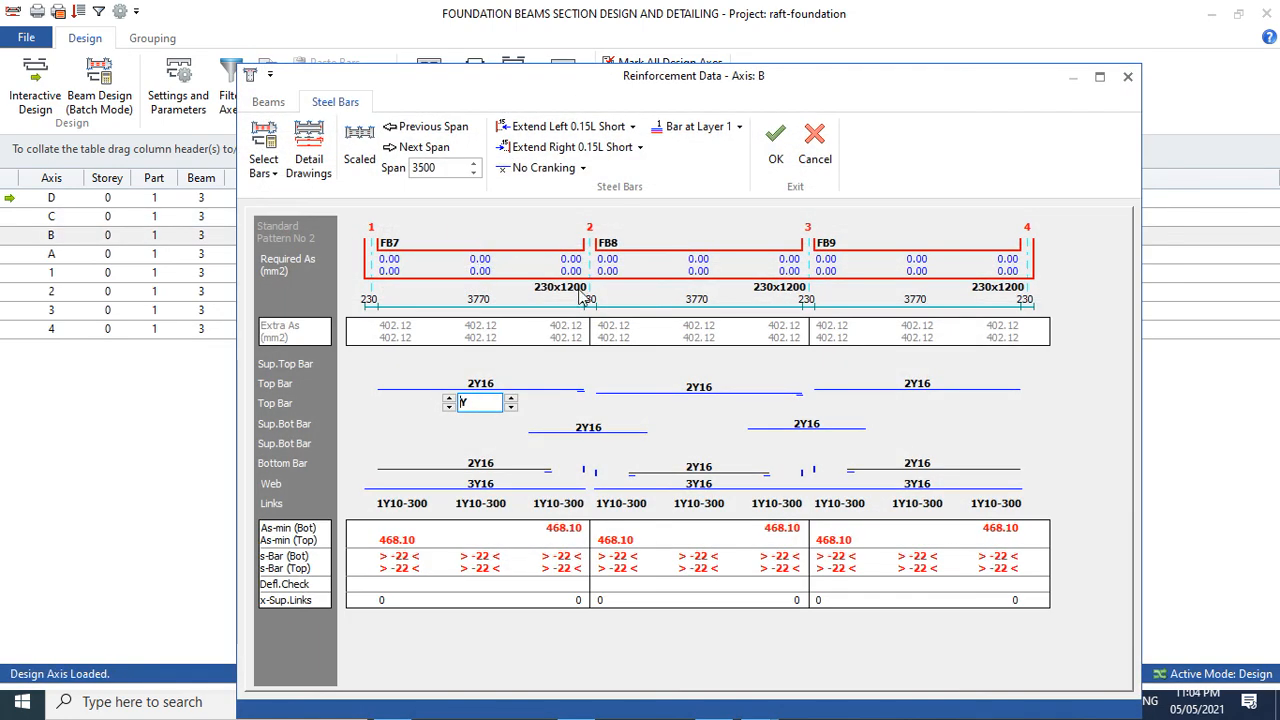
{"action": "left_click", "coordinate": [776, 145]}
{"action": "double_click", "coordinate": [477, 254]}
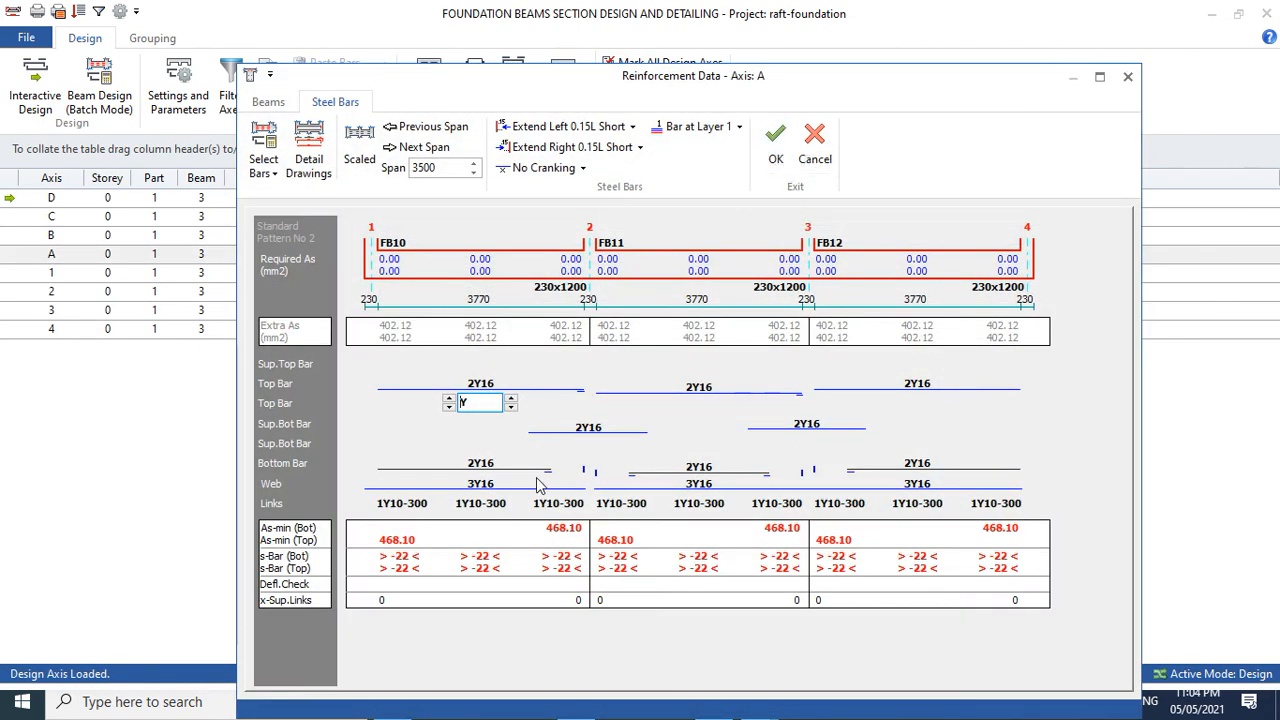
{"action": "left_click", "coordinate": [776, 140]}
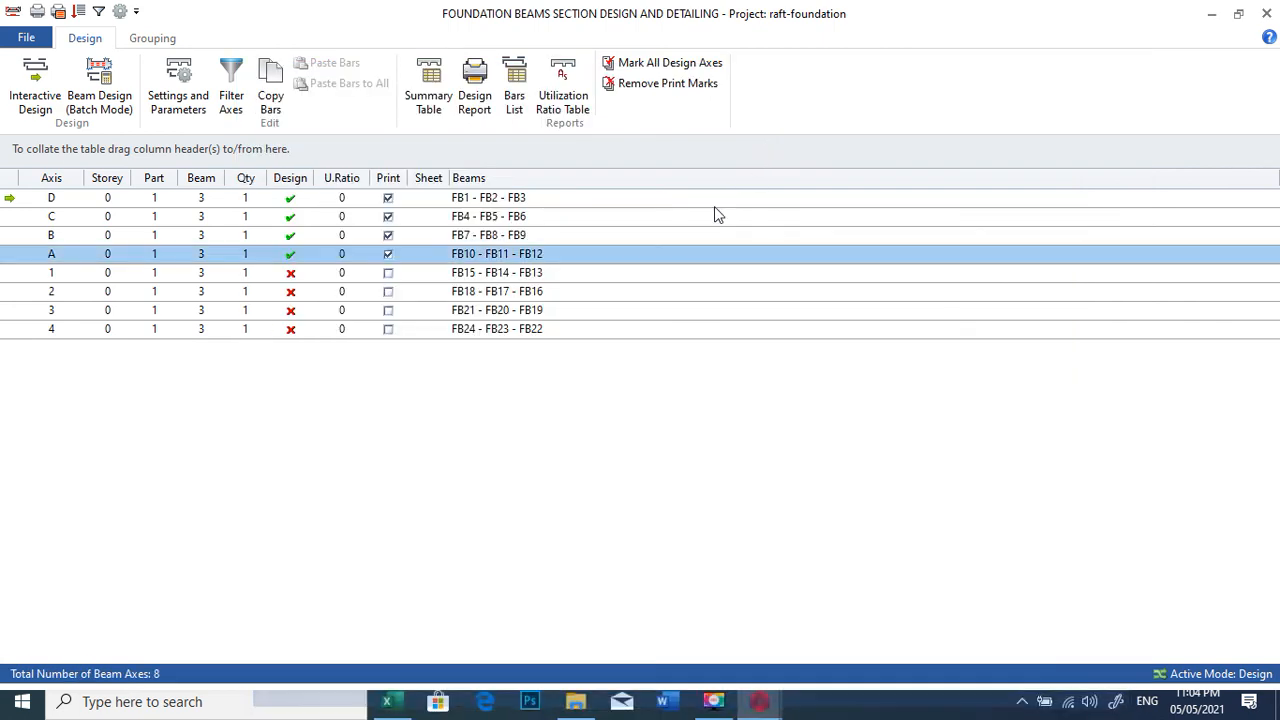
Accept the reinforcement of foundation beams FB15-FB14-FB13 on axis 1 and FB18-FB17-FB16 on axis 2
{"action": "left_click", "coordinate": [475, 272]}
{"action": "double_click", "coordinate": [475, 272]}
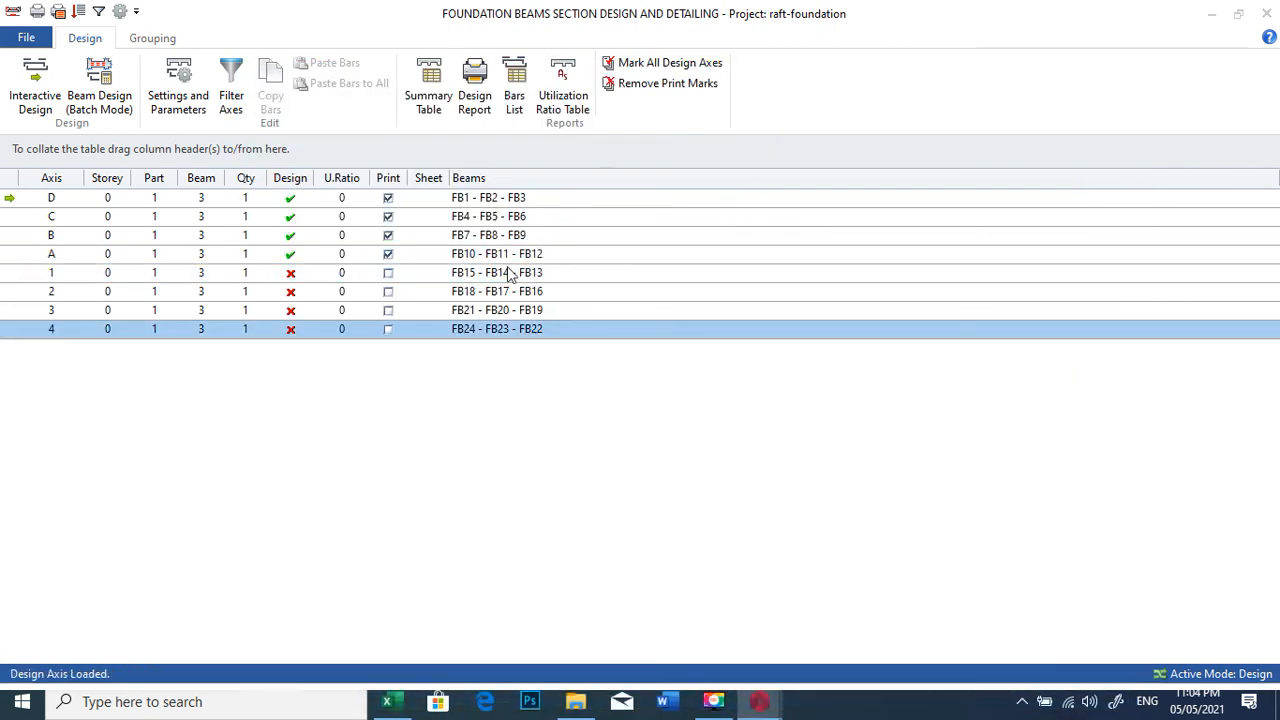
{"action": "left_click", "coordinate": [774, 142]}
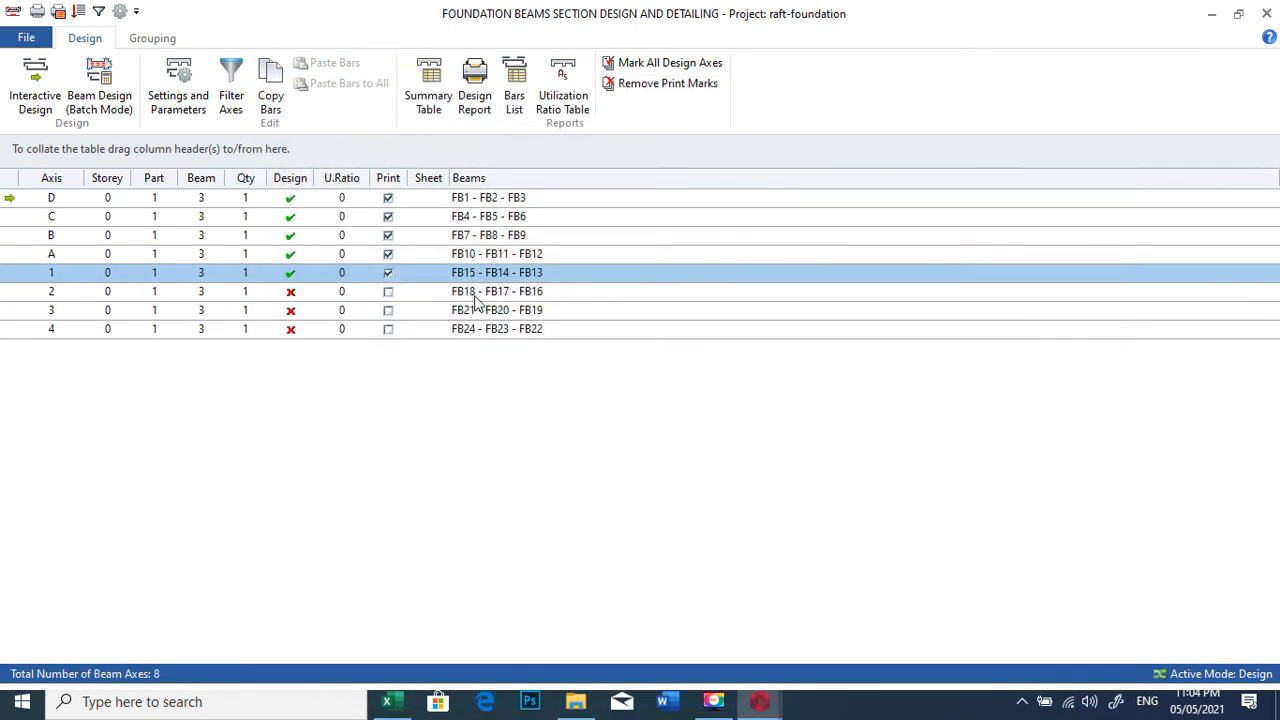
{"action": "left_click", "coordinate": [473, 291]}
{"action": "double_click", "coordinate": [543, 288]}
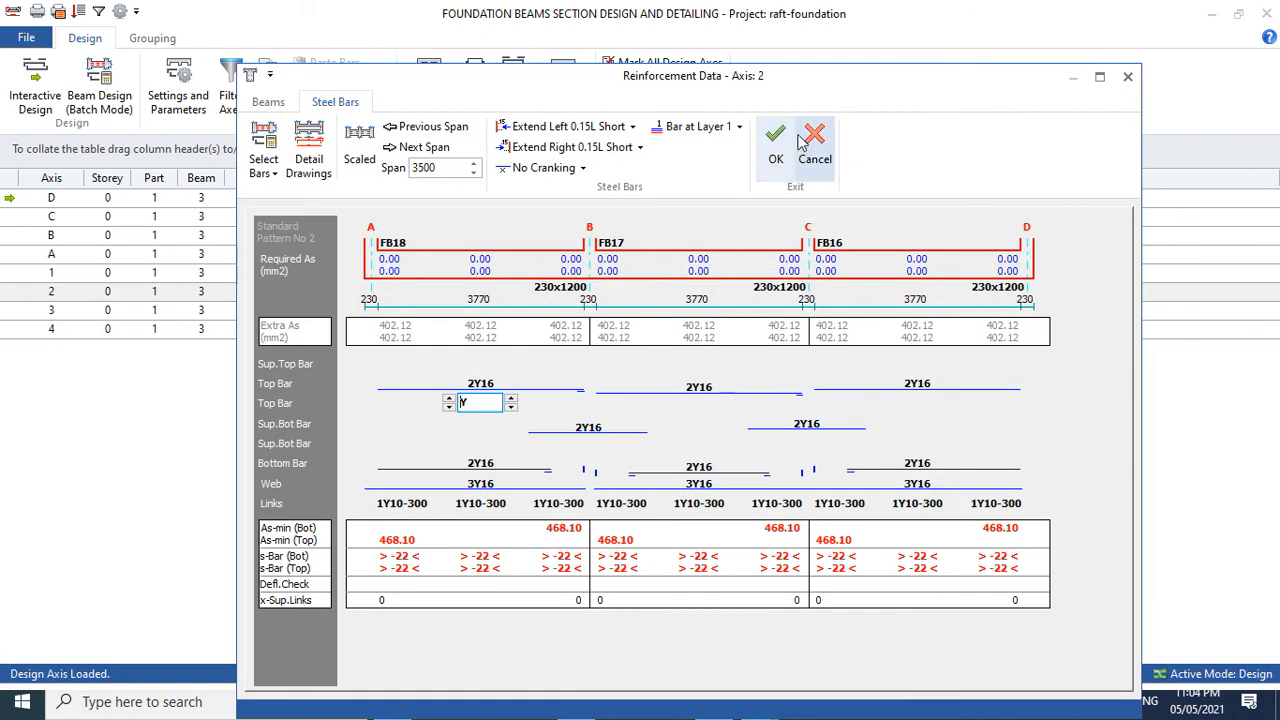
{"action": "left_click", "coordinate": [775, 145]}
Accept the foundation beam reinforcement on axes 3 and 4, and close the foundation beam design
{"action": "left_click", "coordinate": [436, 312]}
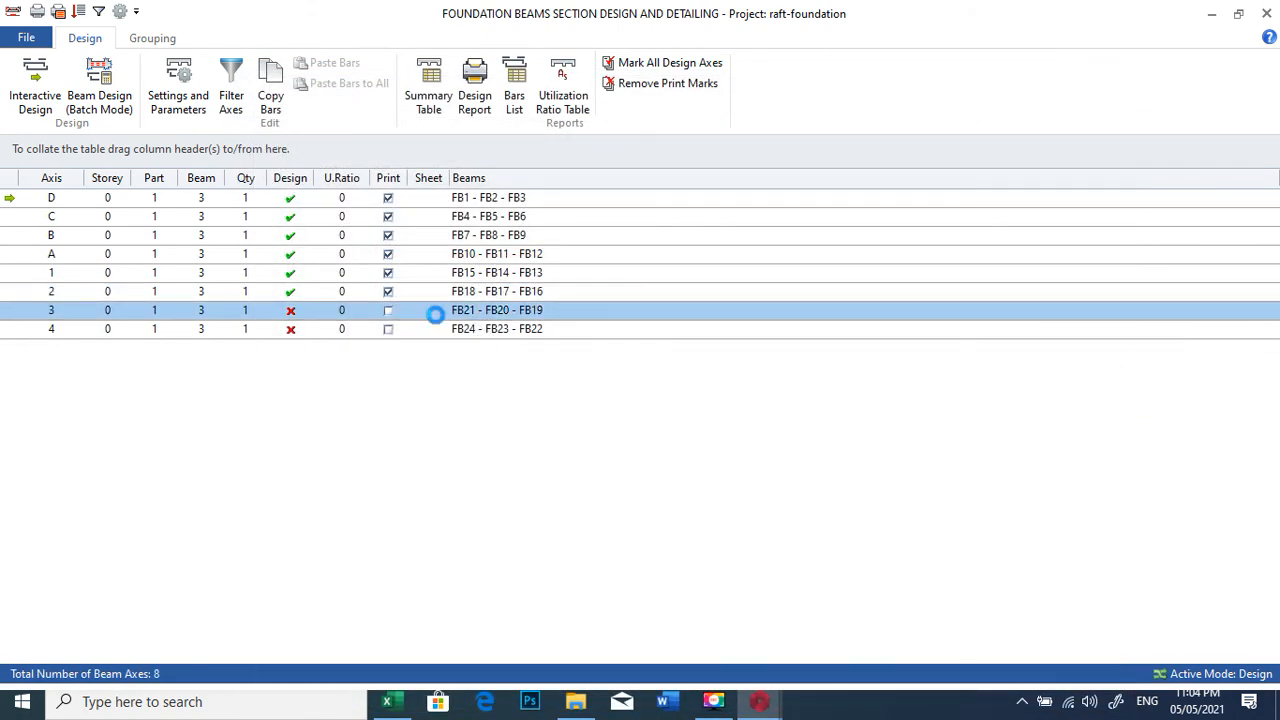
{"action": "double_click", "coordinate": [440, 310]}
{"action": "left_click", "coordinate": [775, 145]}
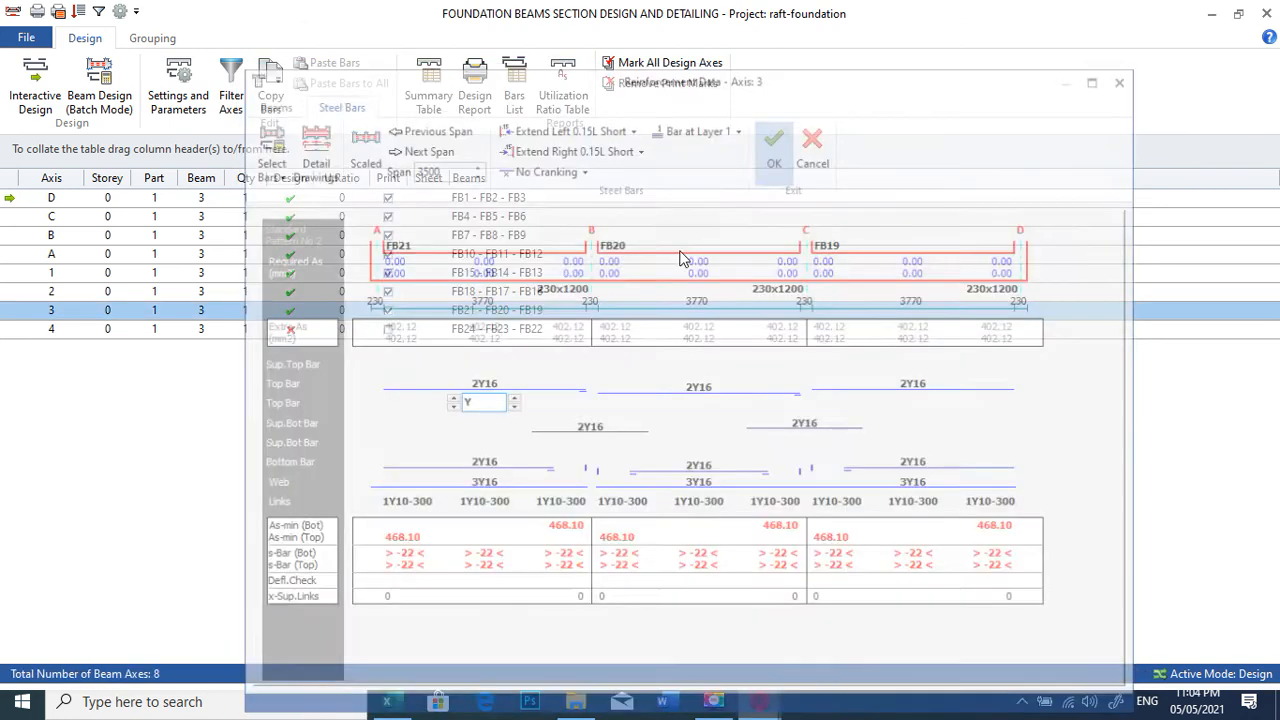
{"action": "left_click", "coordinate": [450, 331]}
{"action": "double_click", "coordinate": [475, 334]}
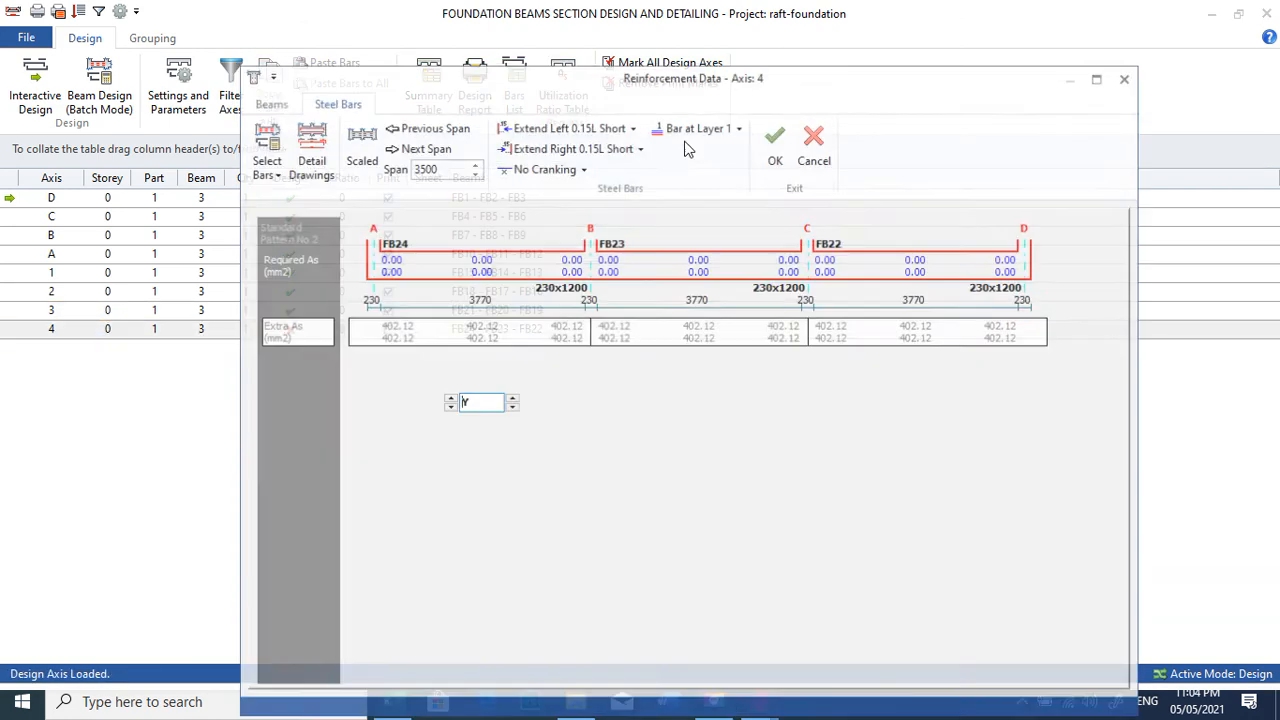
{"action": "left_click", "coordinate": [775, 145]}
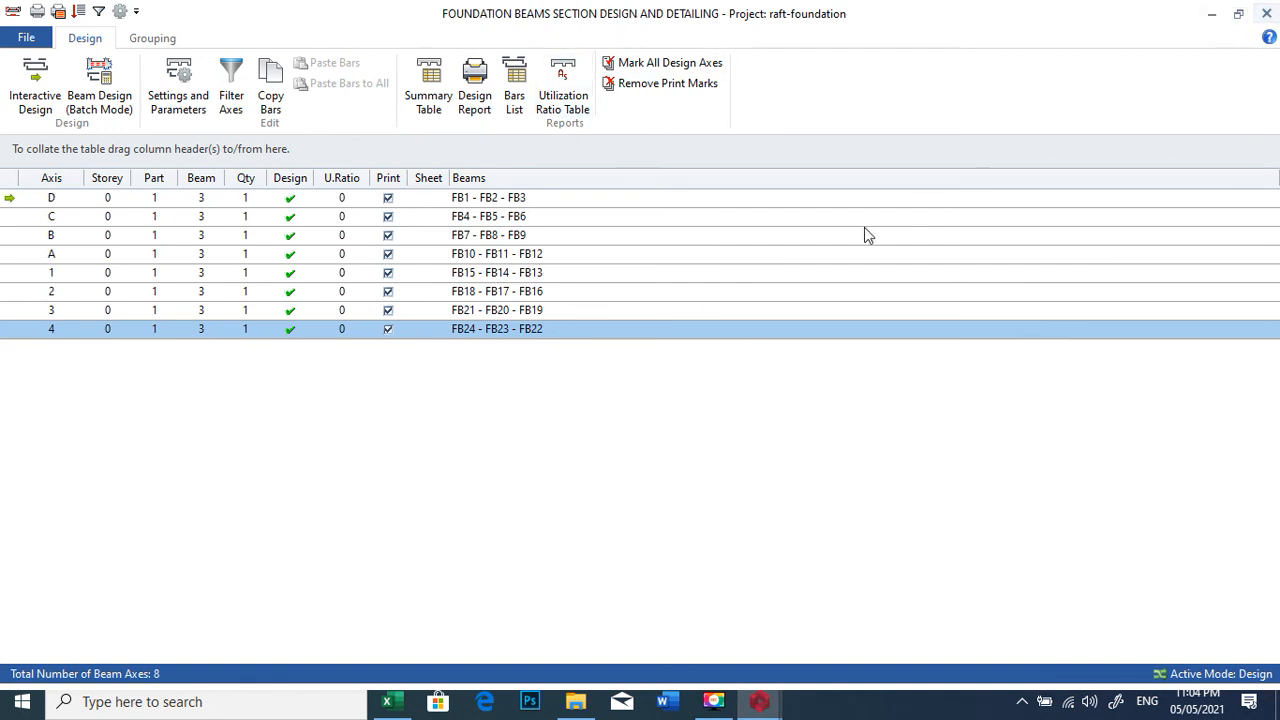
{"action": "left_click", "coordinate": [1268, 14]}
Examine the raft plan around slabs FS5, FS6 and FS7, including the strip bar labels and foundation beams
{"action": "scroll", "coordinate": [793, 317], "scroll_direction": "up", "scroll_amount": 3}
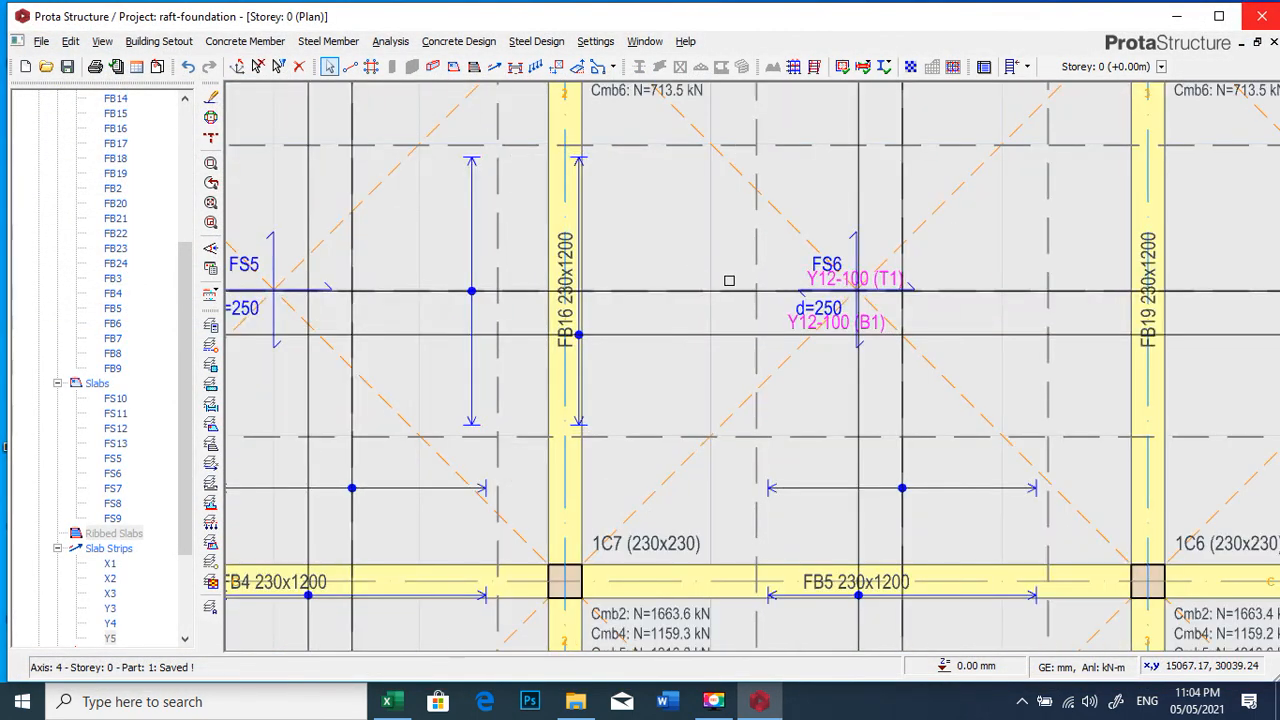
{"action": "scroll", "coordinate": [660, 280], "scroll_direction": "down", "scroll_amount": 2}
{"action": "scroll", "coordinate": [811, 237], "scroll_direction": "up", "scroll_amount": 1}
{"action": "scroll", "coordinate": [580, 291], "scroll_direction": "down", "scroll_amount": 3}
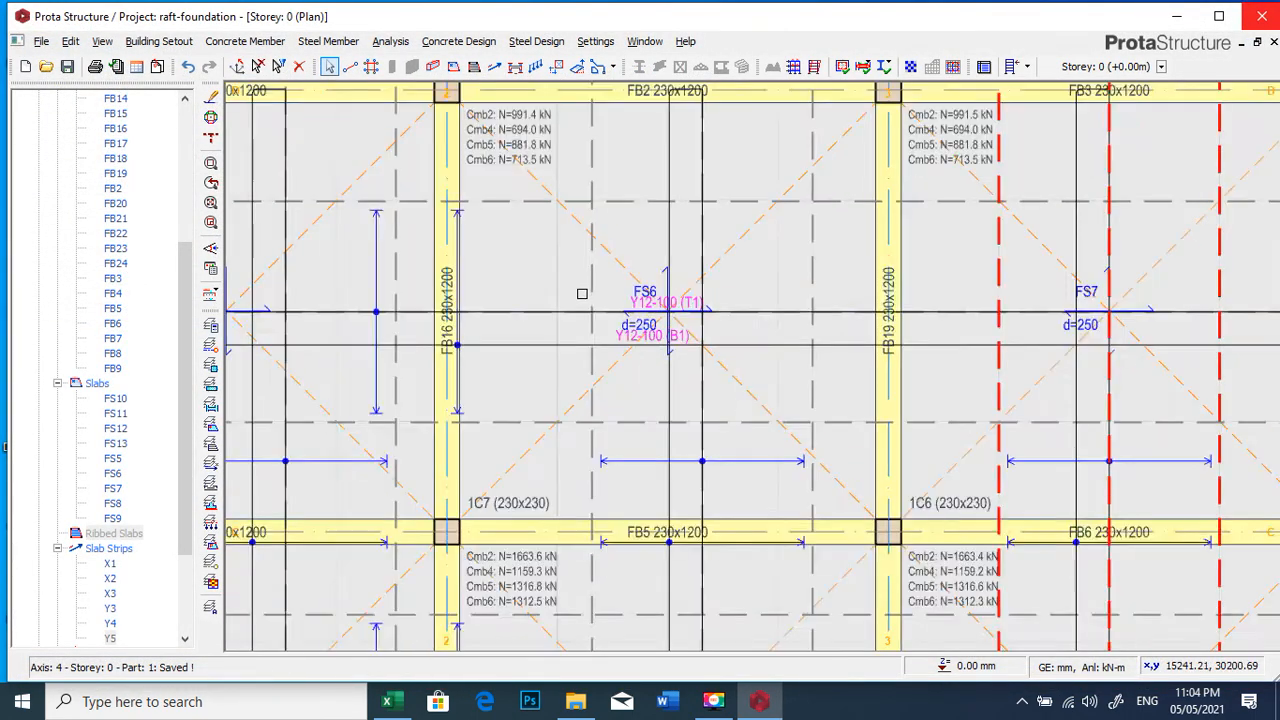
{"action": "scroll", "coordinate": [486, 351], "scroll_direction": "up", "scroll_amount": 3}
{"action": "scroll", "coordinate": [543, 254], "scroll_direction": "down", "scroll_amount": 2}
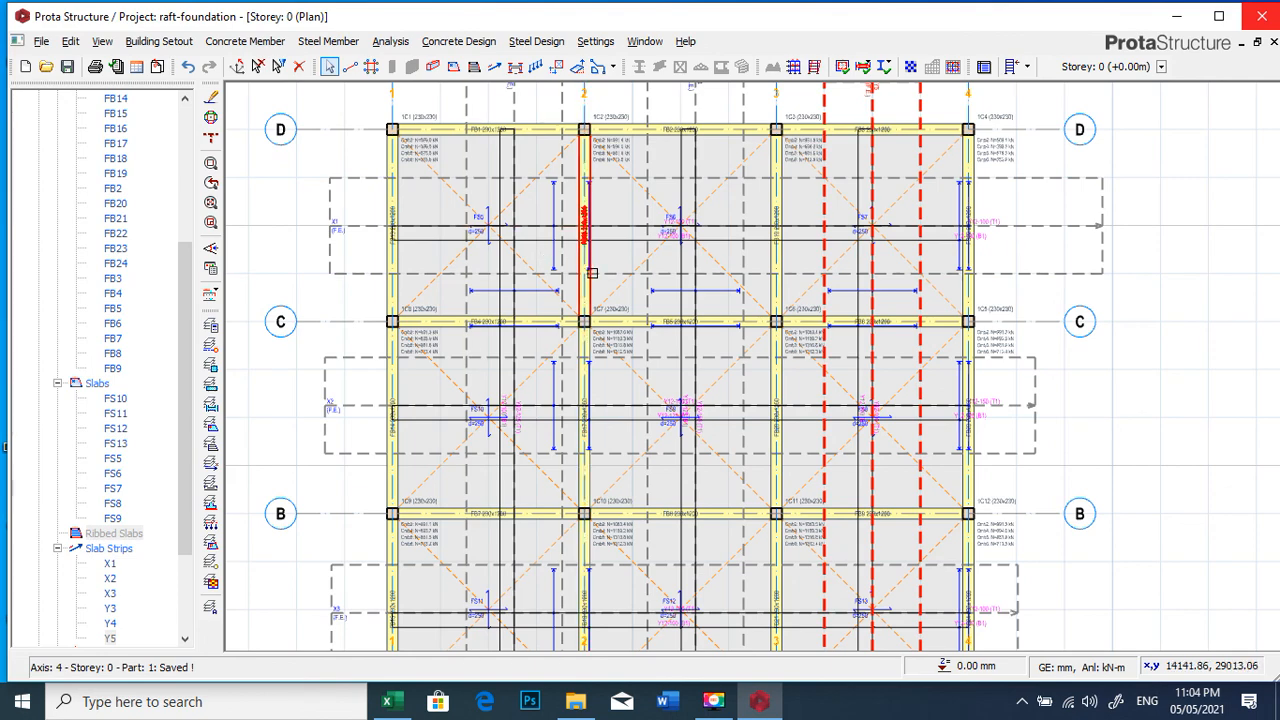
{"action": "scroll", "coordinate": [645, 243], "scroll_direction": "up", "scroll_amount": 2}
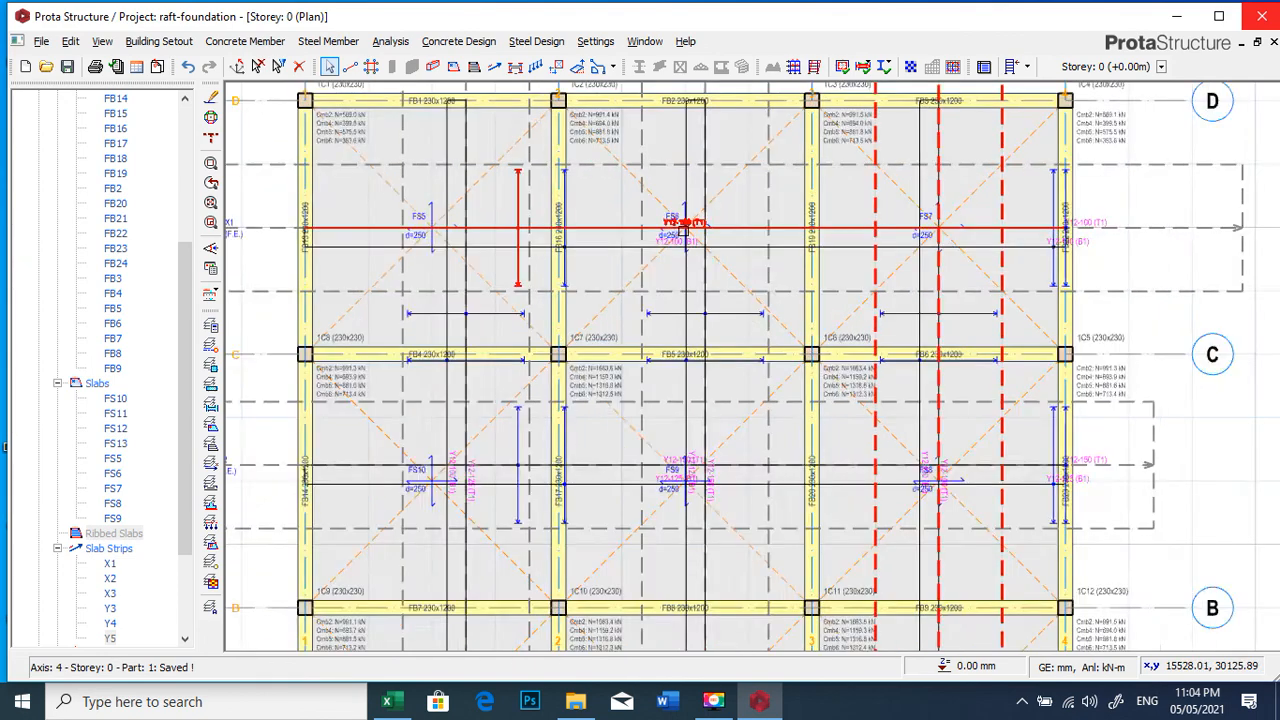
{"action": "scroll", "coordinate": [708, 247], "scroll_direction": "down", "scroll_amount": 3}
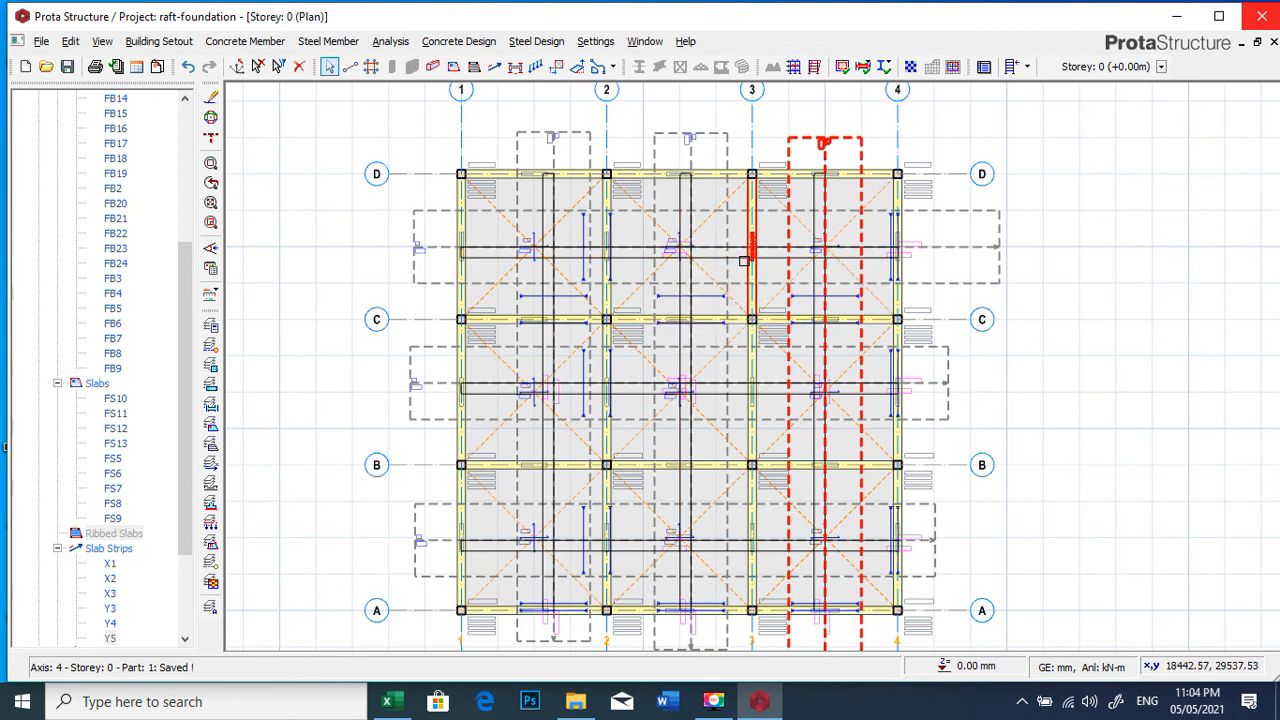
{"action": "scroll", "coordinate": [744, 262], "scroll_direction": "up", "scroll_amount": 2}
{"action": "scroll", "coordinate": [706, 240], "scroll_direction": "down", "scroll_amount": 2}
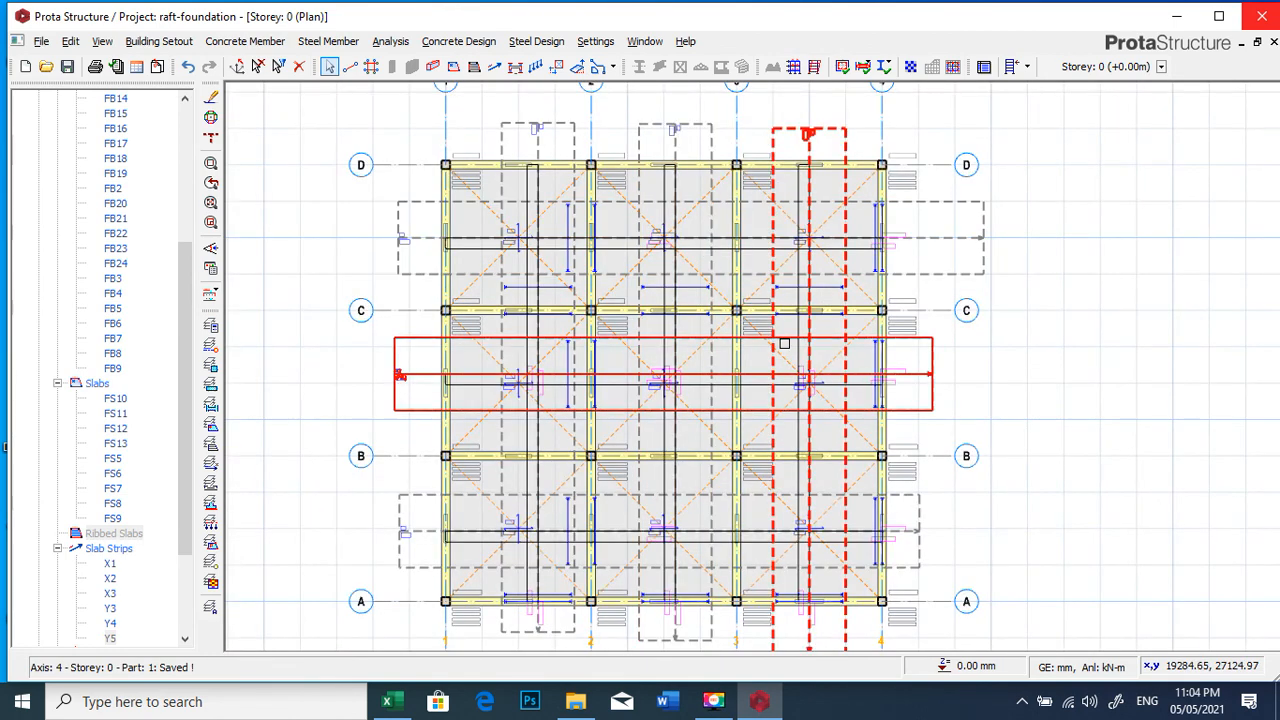